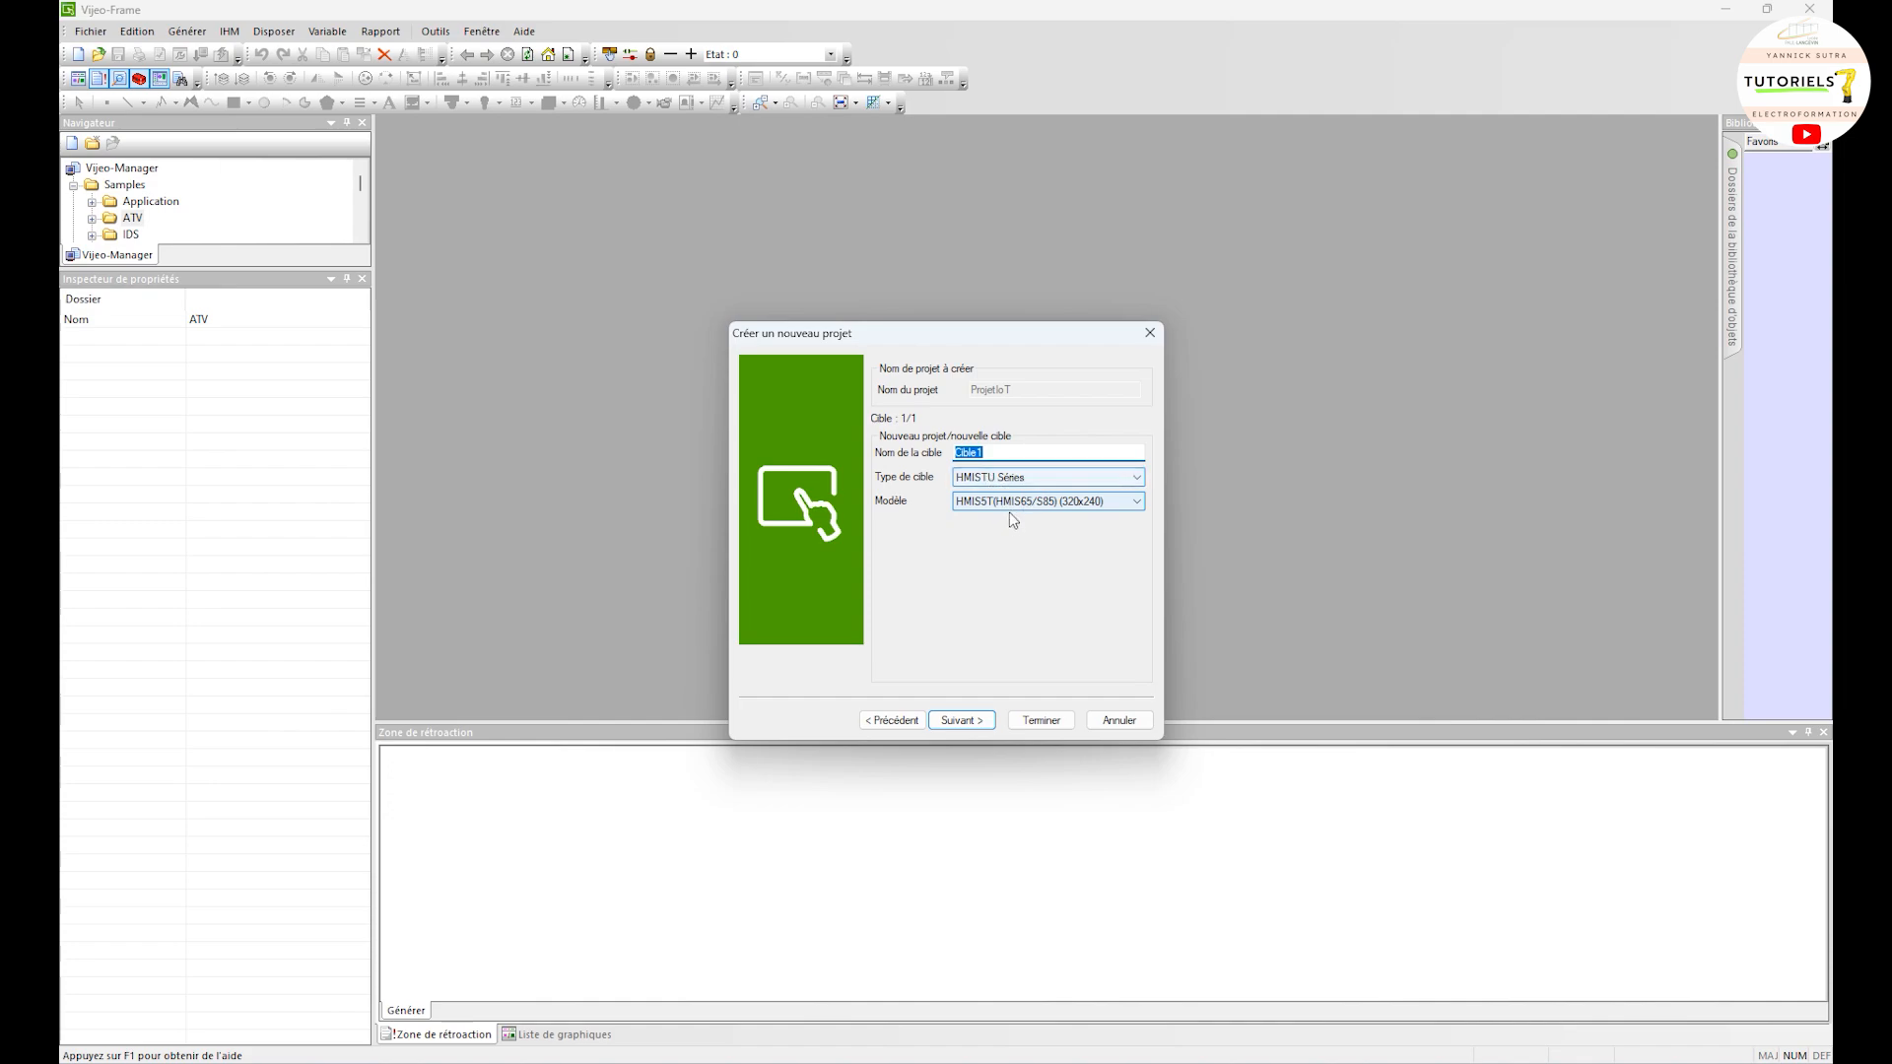
Finish creating the project with an HMISTU series target, model HMIS5T (320x240), and enlarge the project navigator to show the whole tree
{"action": "left_click", "coordinate": [1042, 720]}
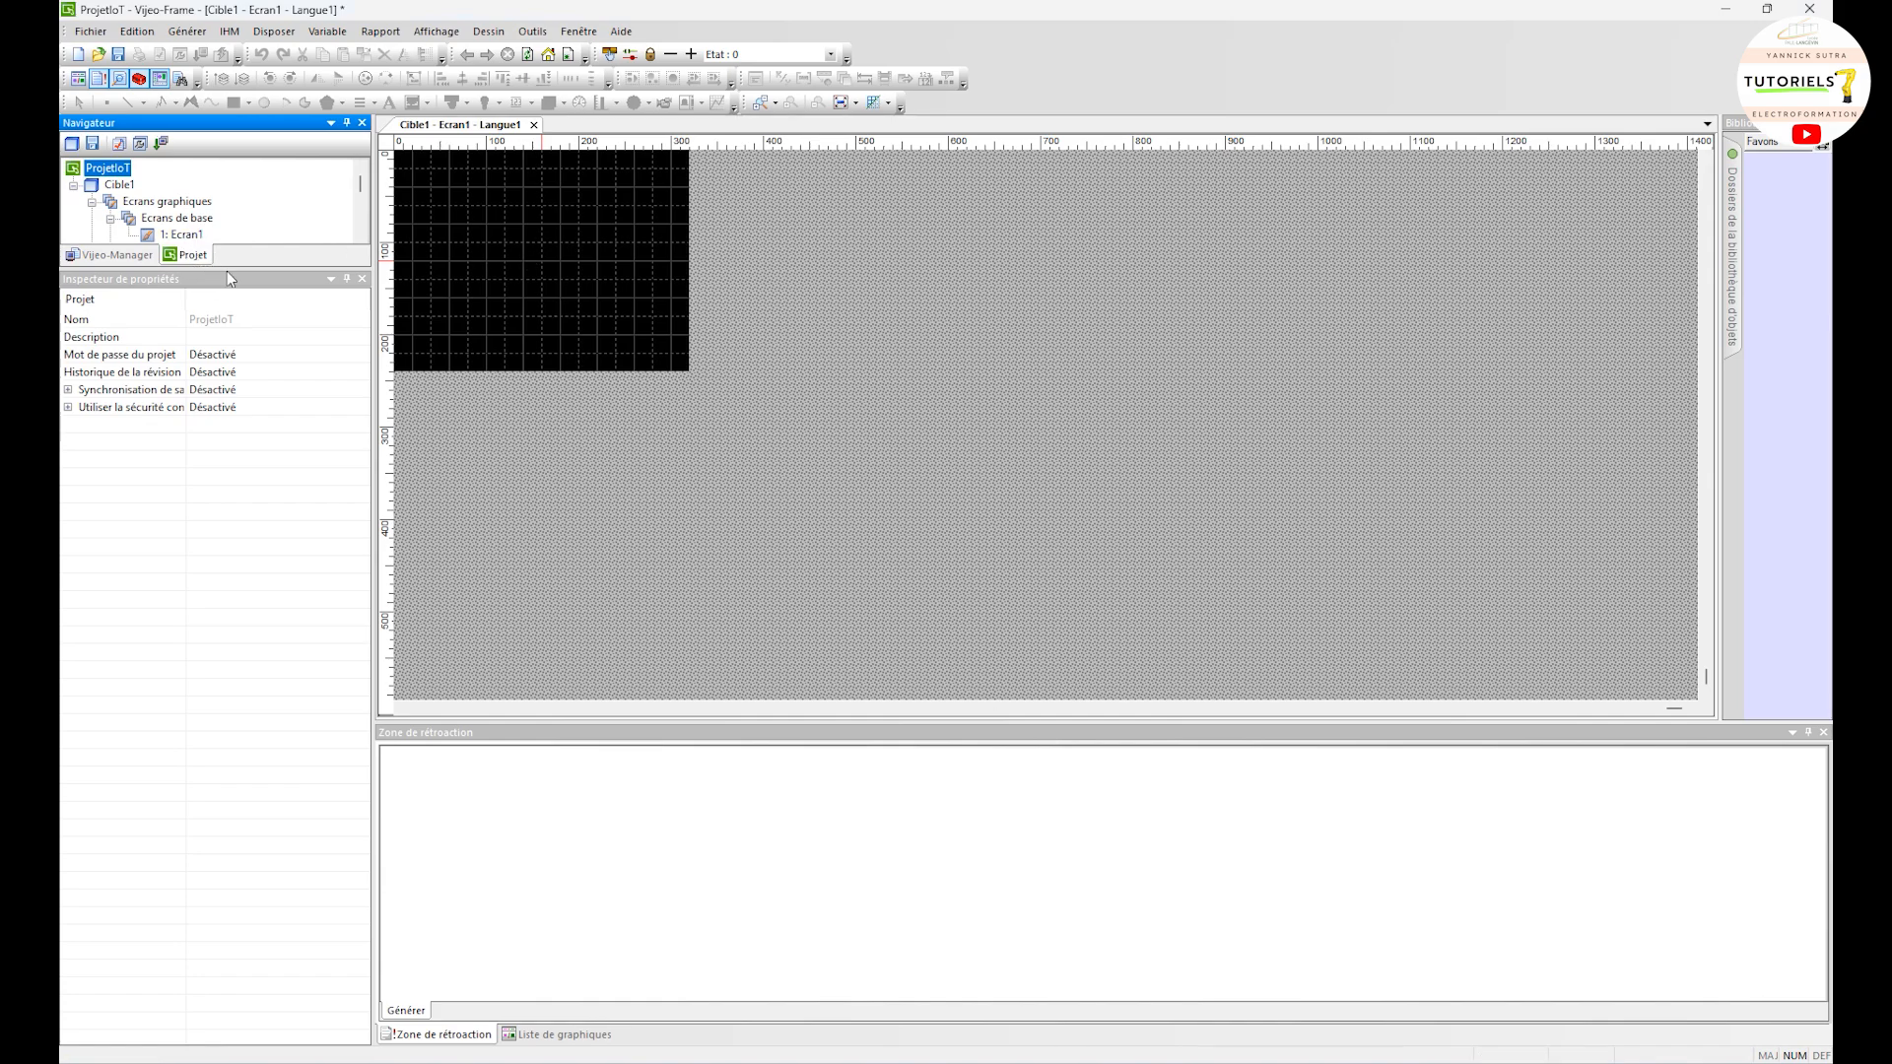
{"action": "left_click_drag", "start_coordinate": [227, 272], "coordinate": [215, 624]}
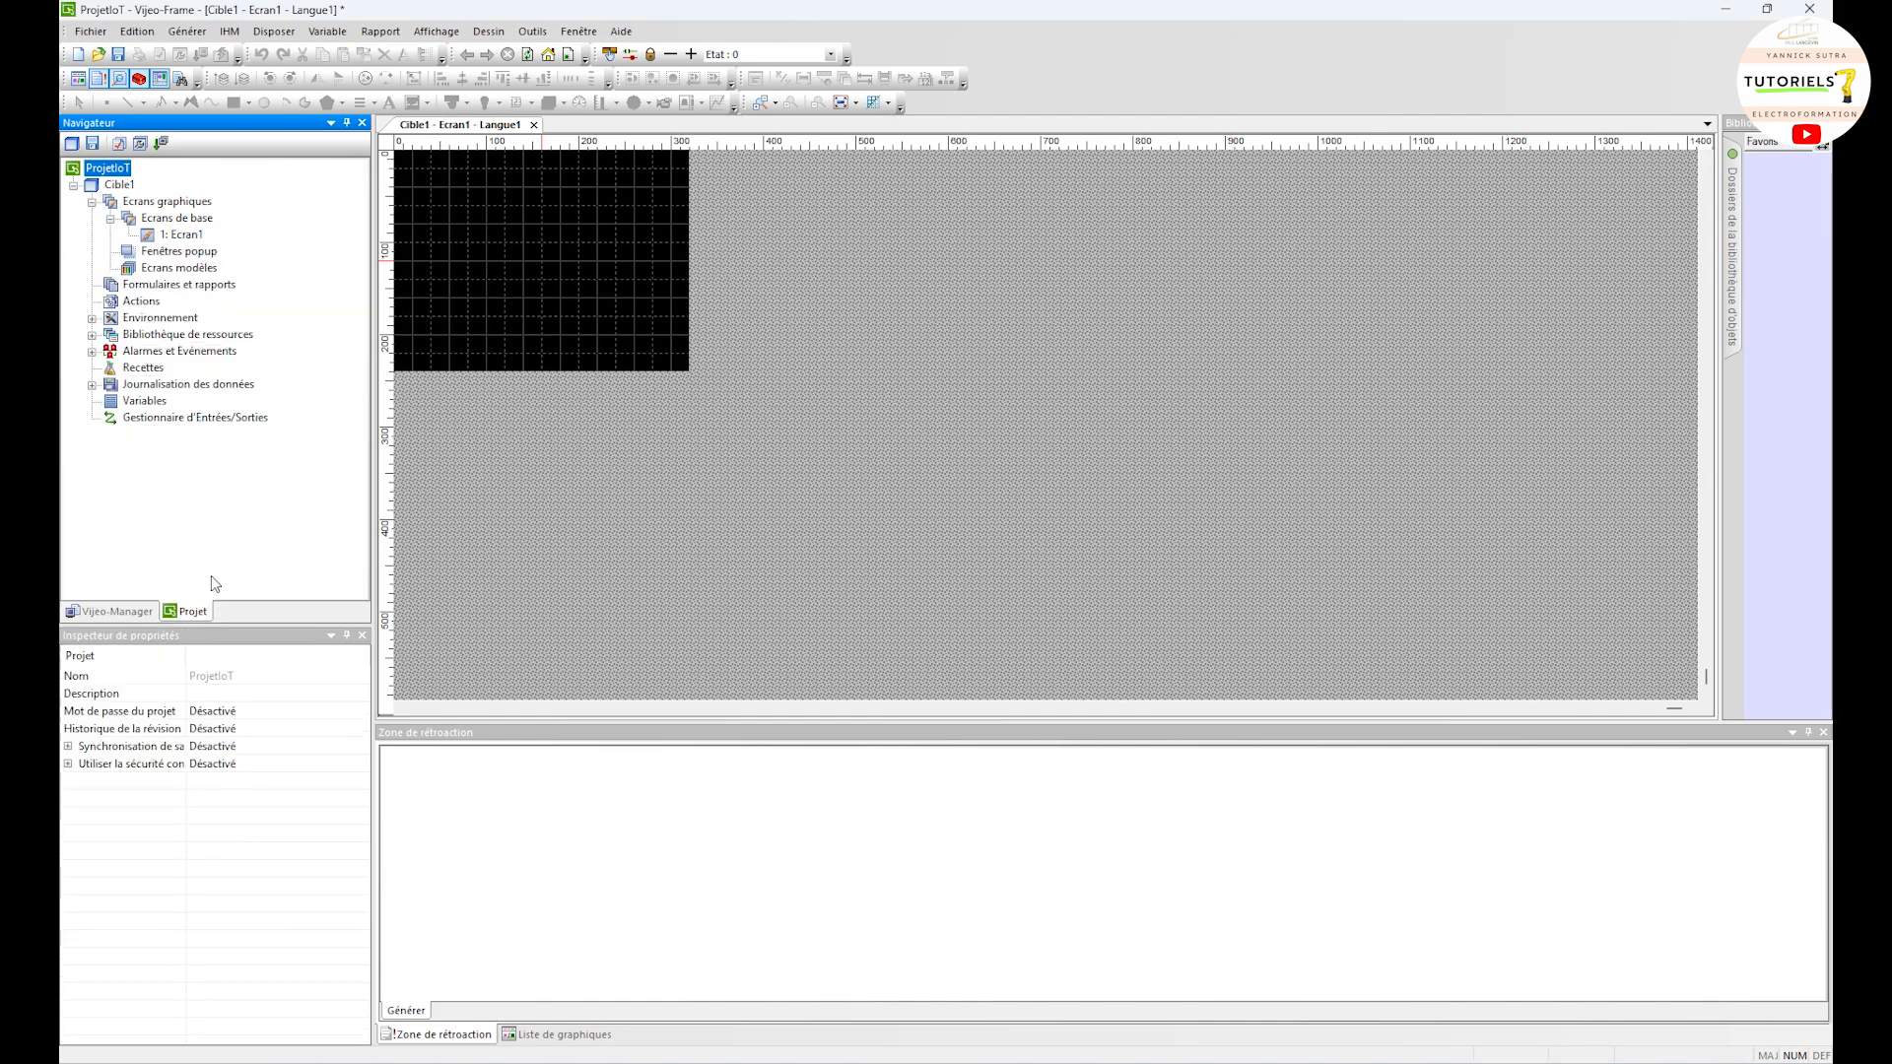
{"action": "left_click", "coordinate": [151, 204]}
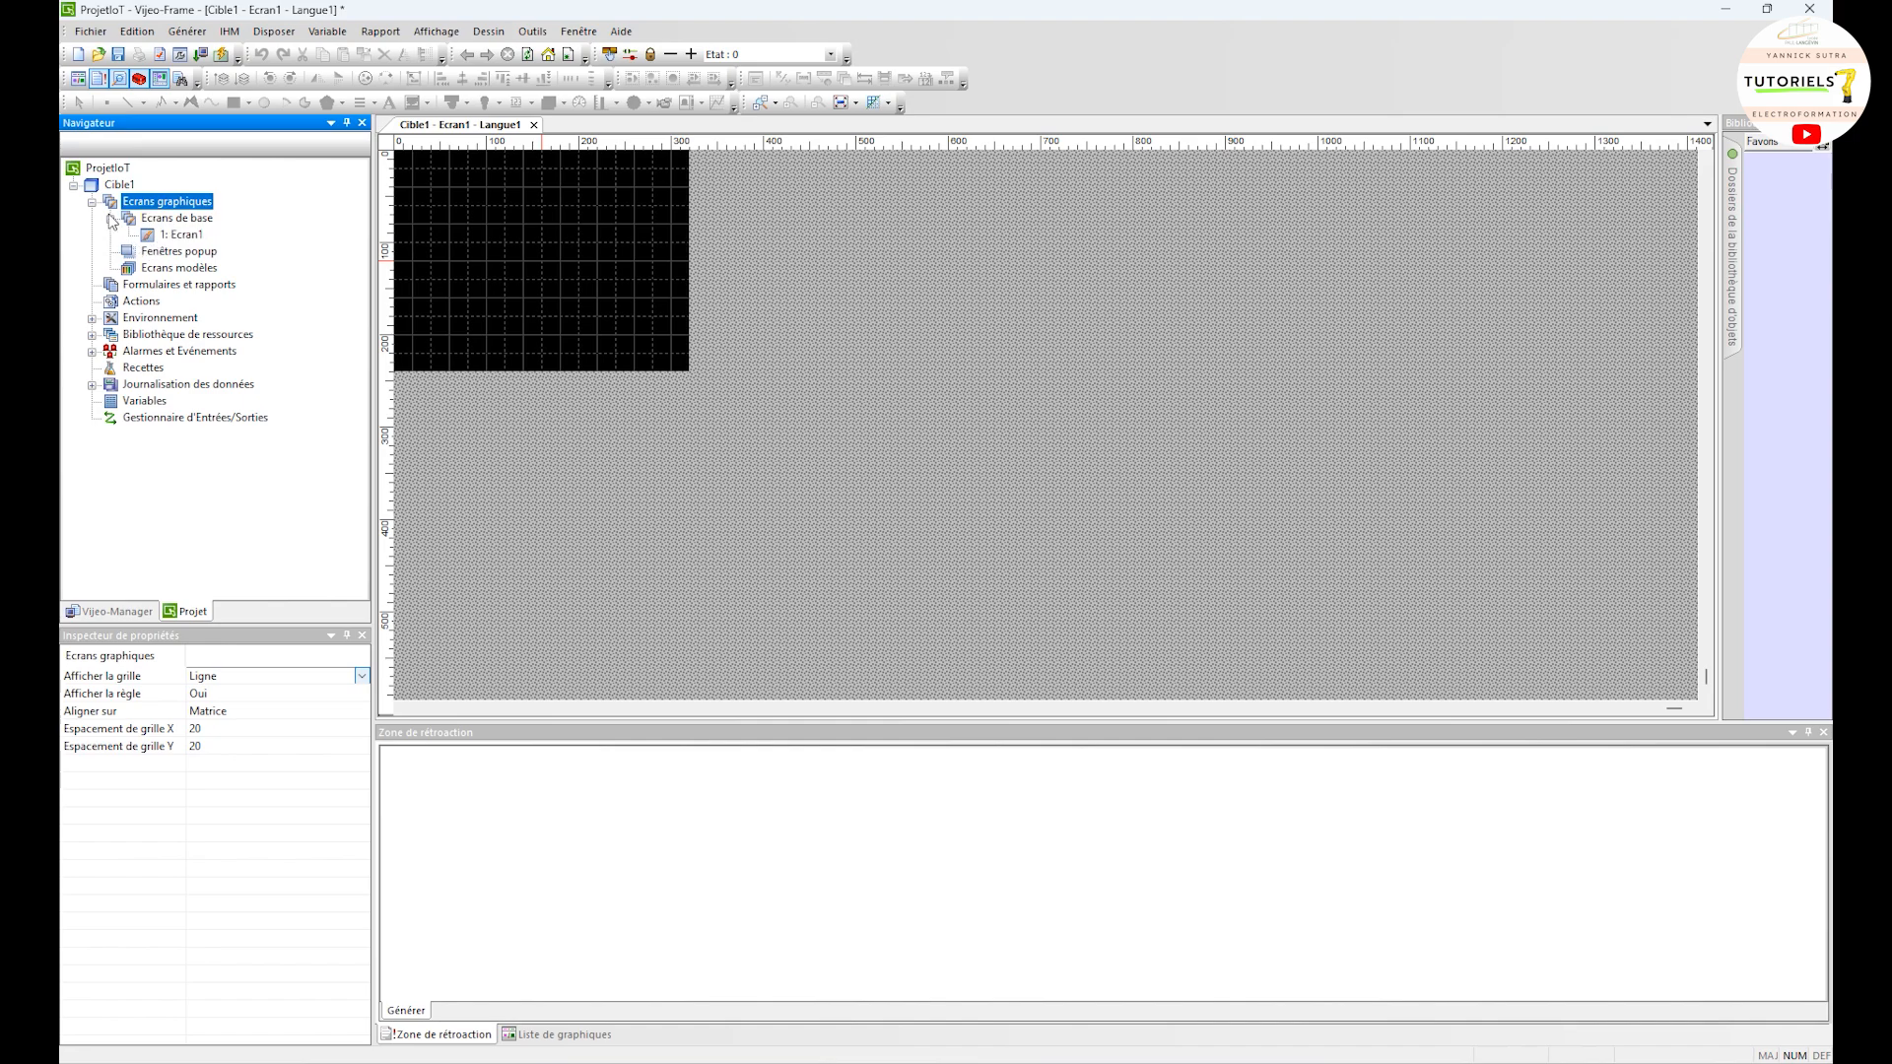
Look up the HMI address in the Word structure document and set Cible1's target IP address to 192.168.0.200, keeping Ethernet transfer
{"action": "double_click", "coordinate": [119, 185]}
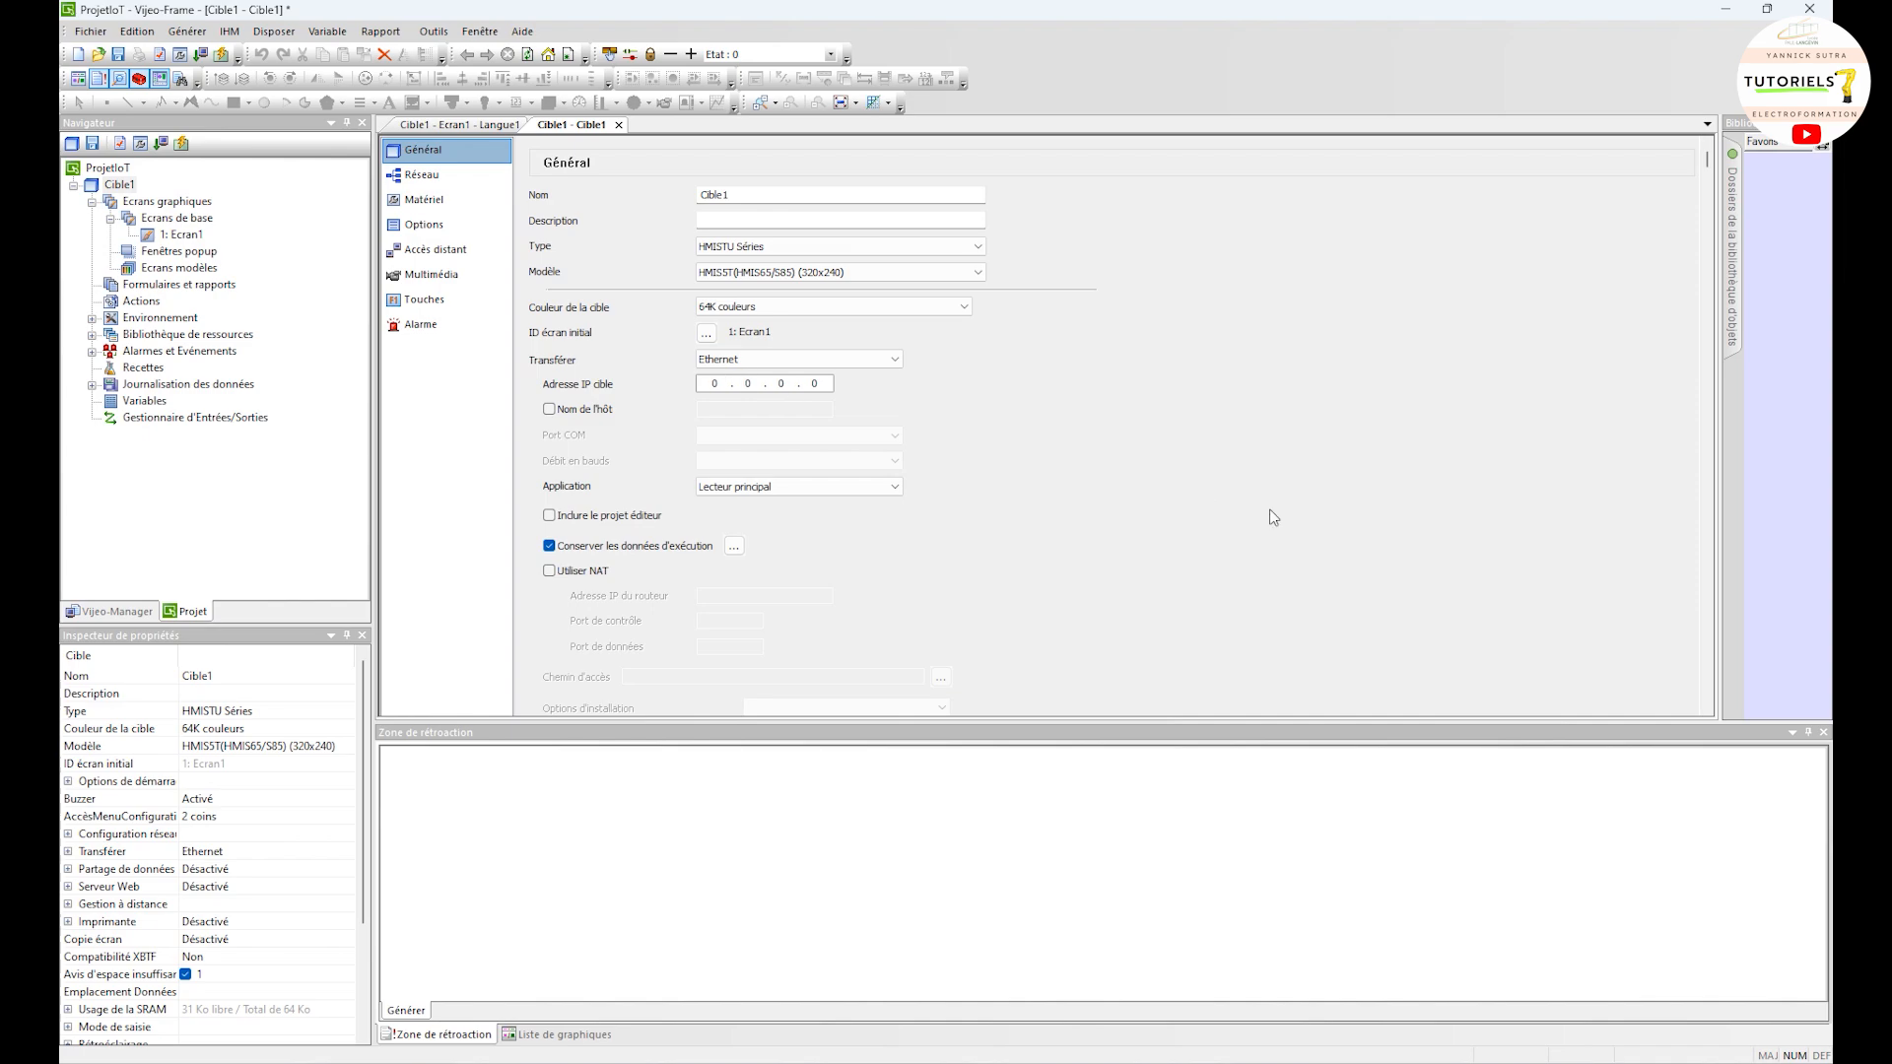
{"action": "mouse_move", "coordinate": [1093, 1060]}
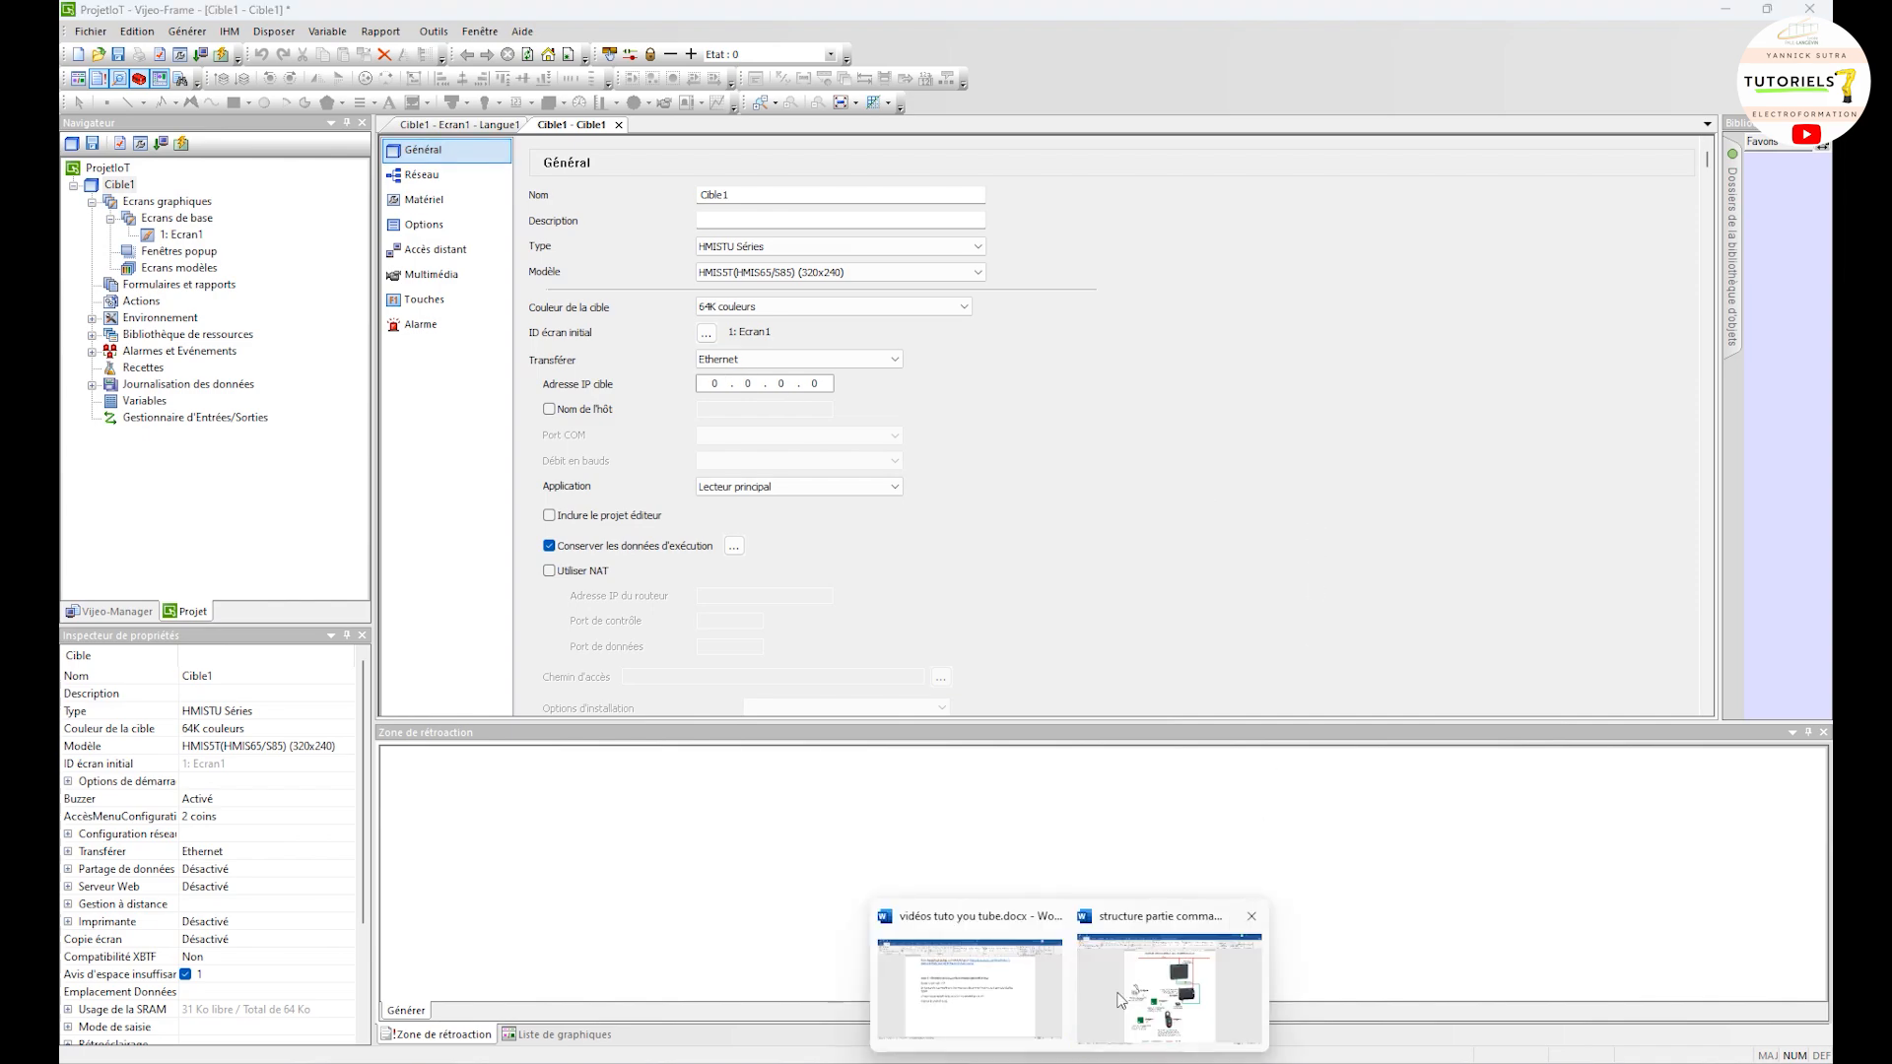
{"action": "left_click", "coordinate": [1133, 985]}
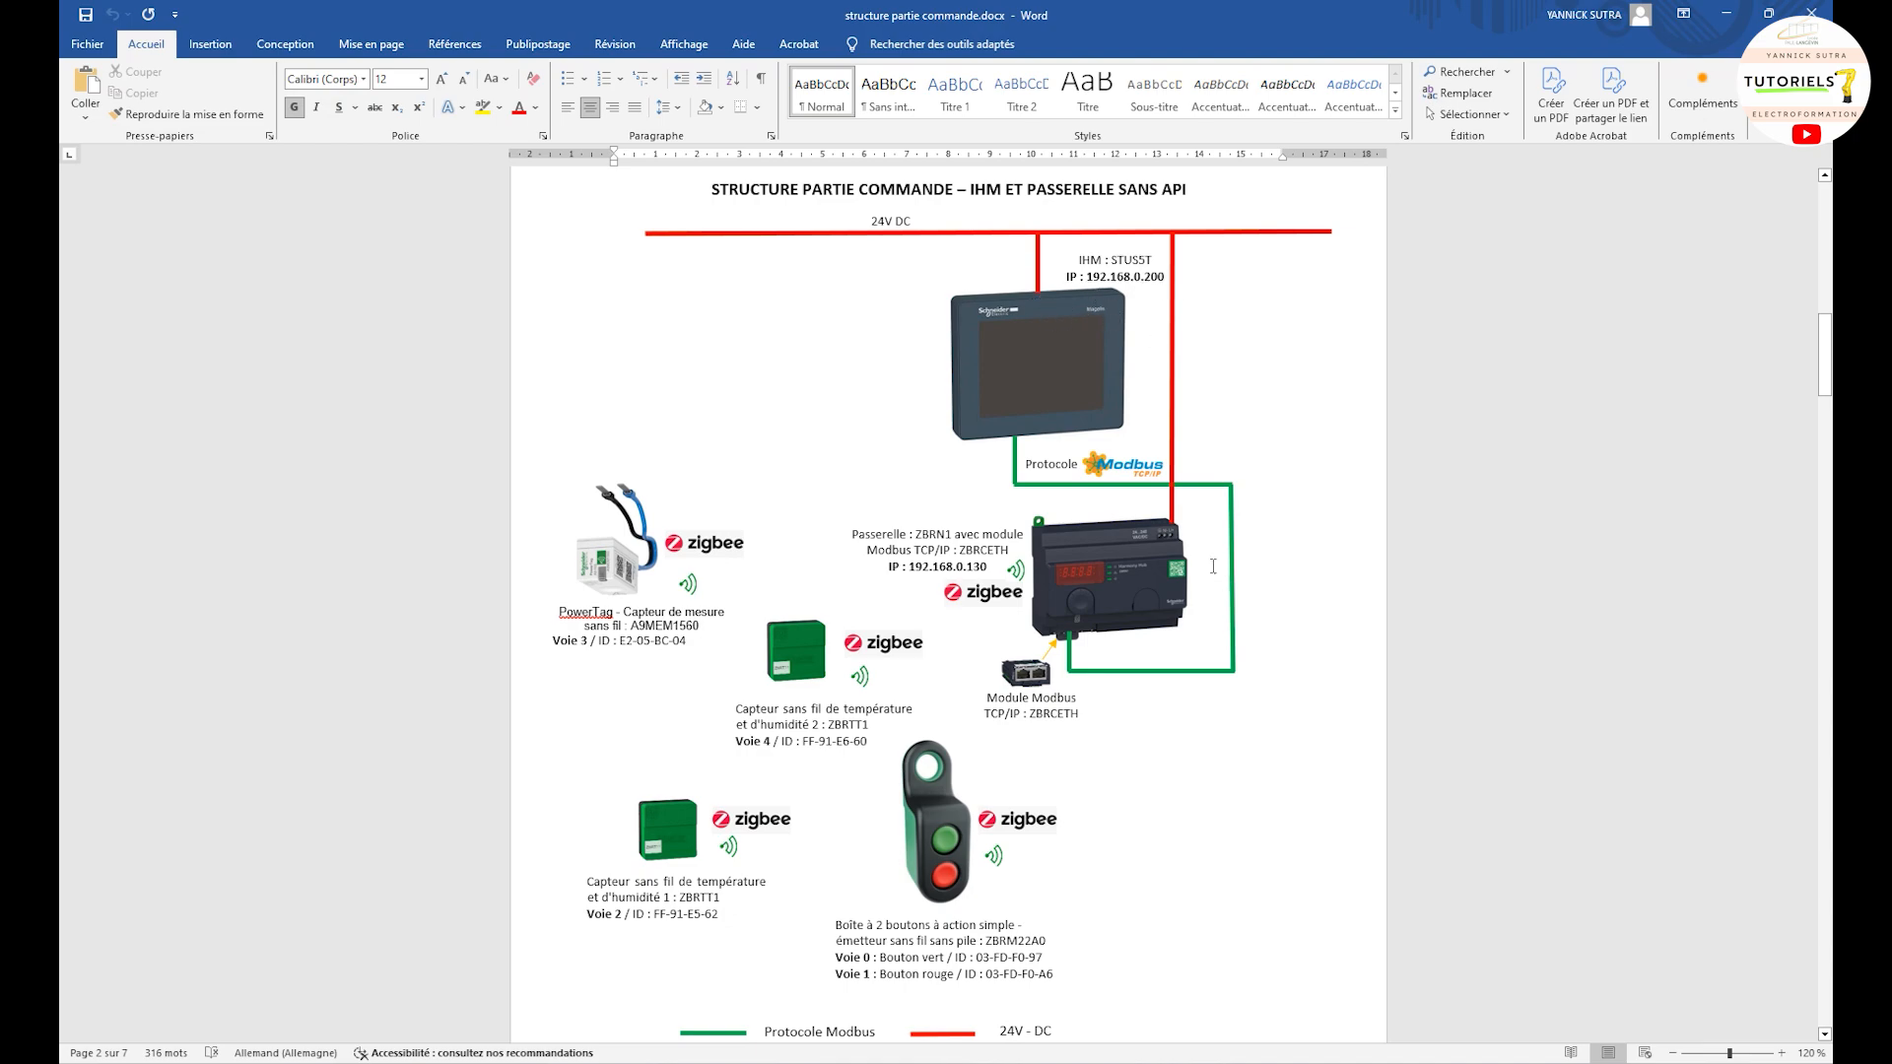
{"action": "left_click", "coordinate": [1189, 980]}
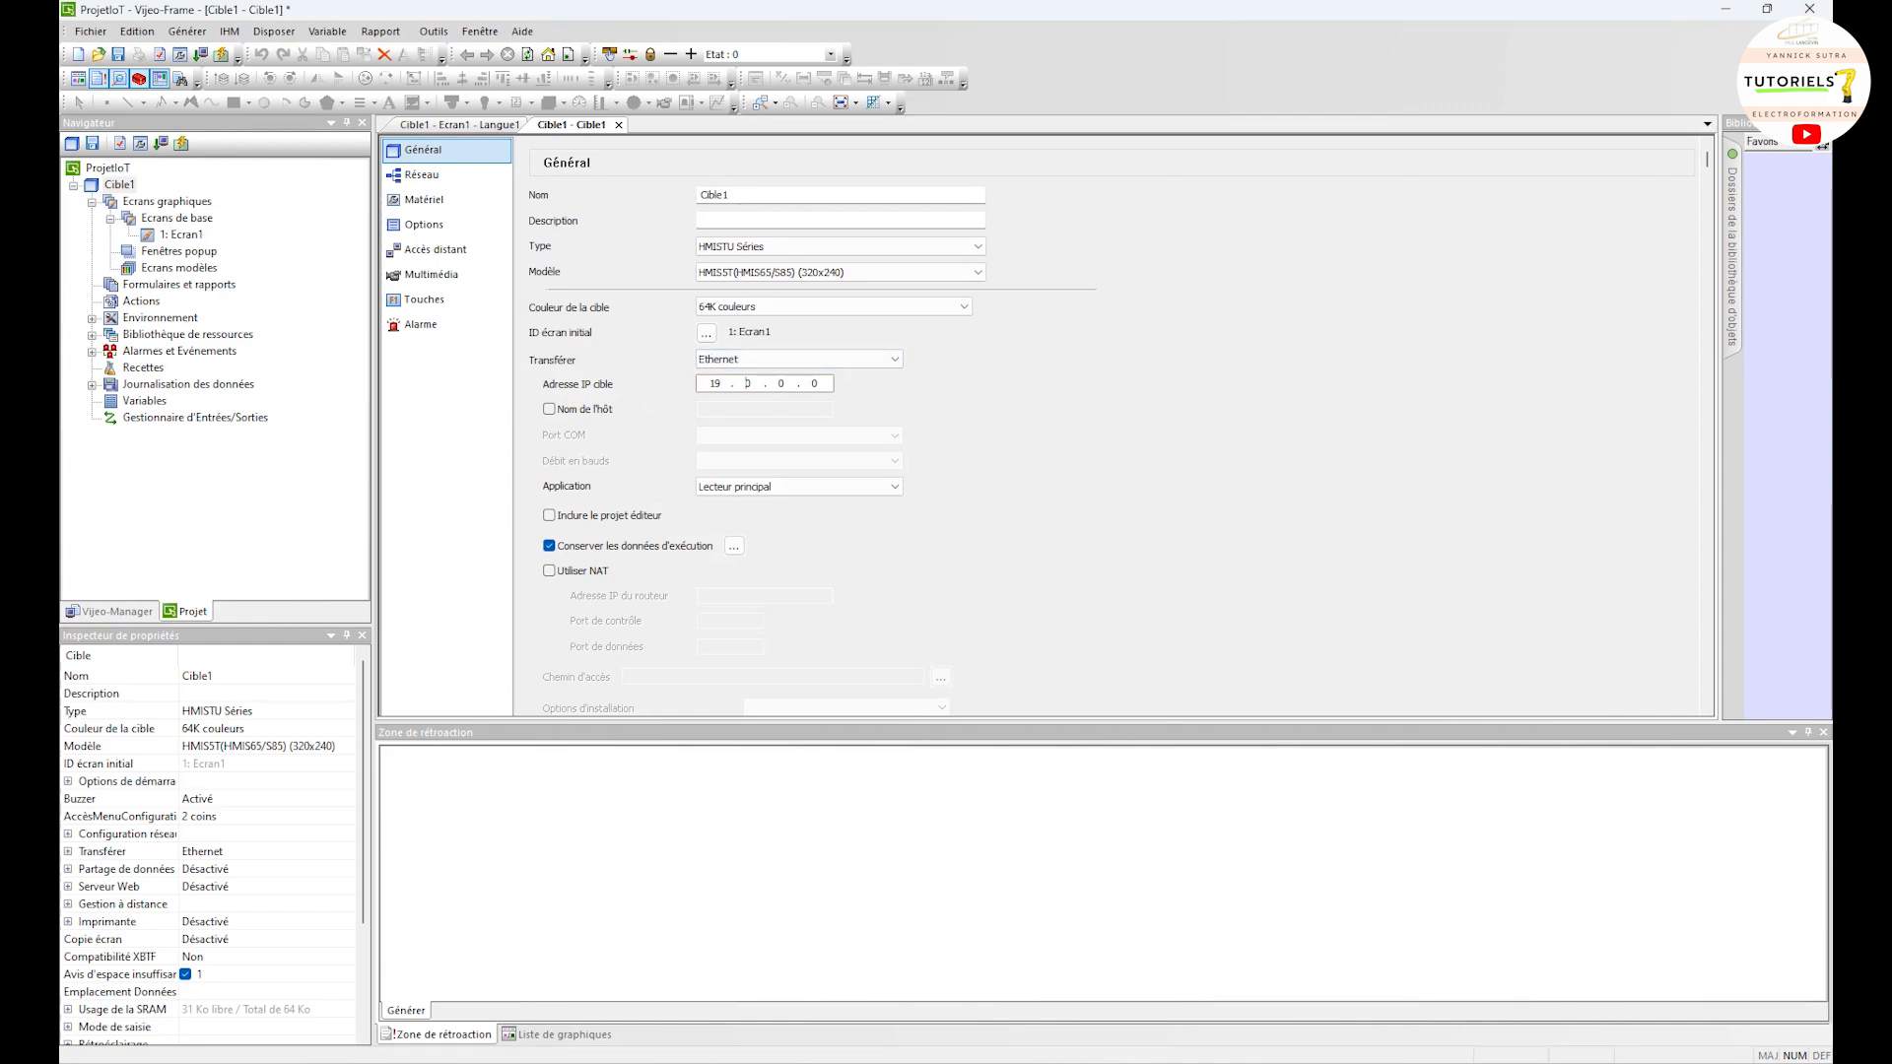
{"action": "type", "text": "192 . 168"}
{"action": "left_click", "coordinate": [789, 361]}
{"action": "left_click", "coordinate": [789, 361]}
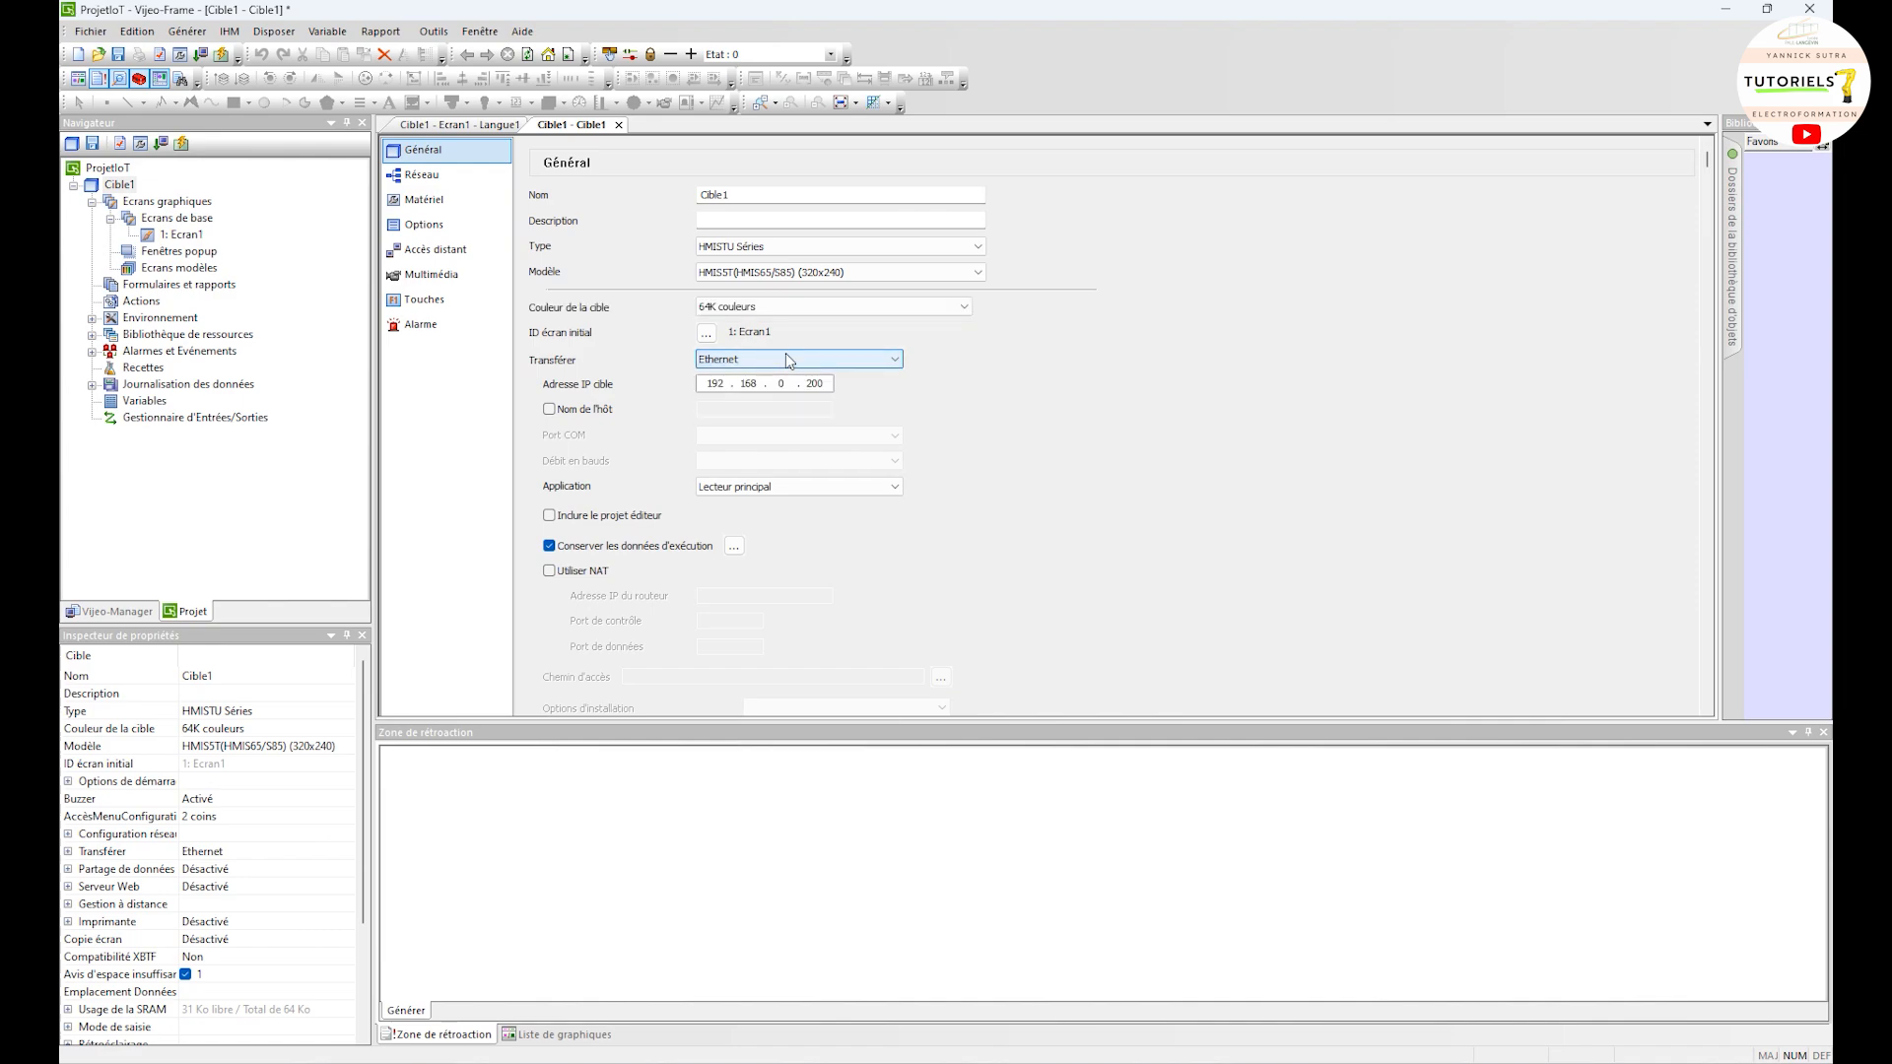
{"action": "left_click", "coordinate": [808, 367]}
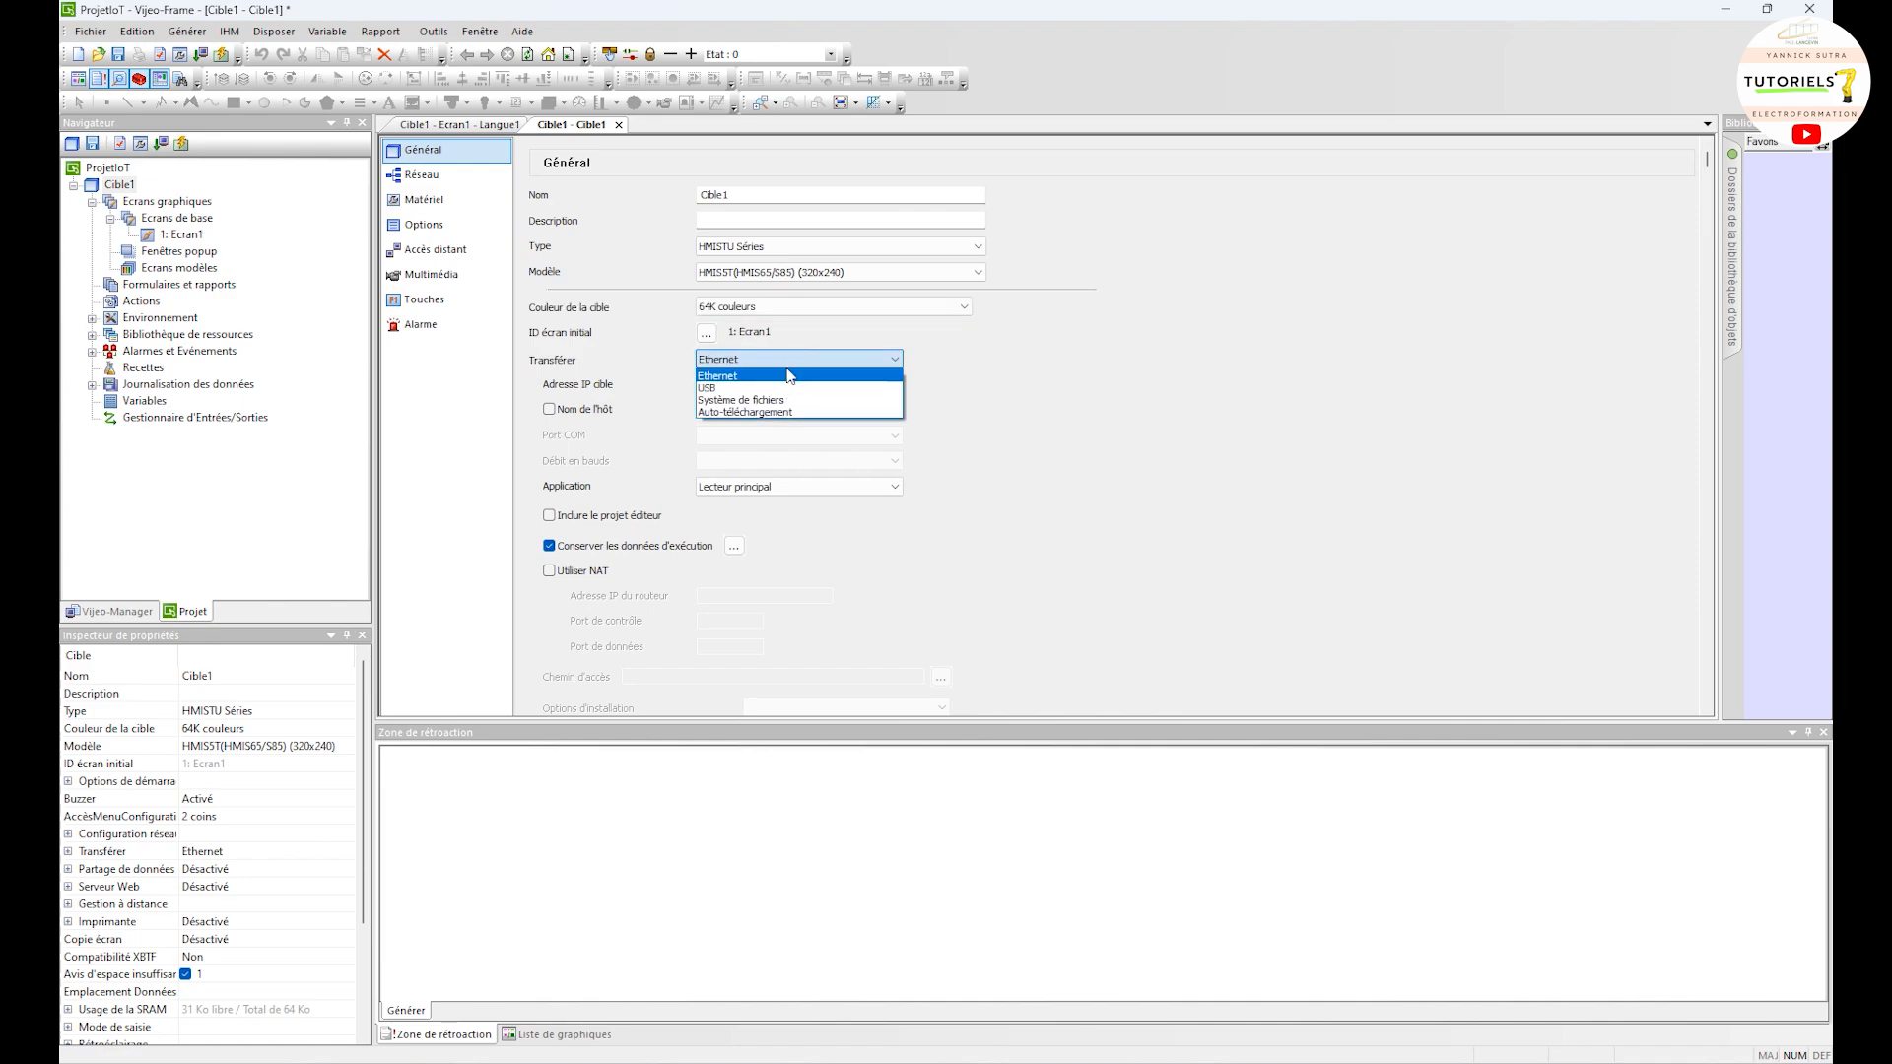
{"action": "left_click", "coordinate": [783, 361]}
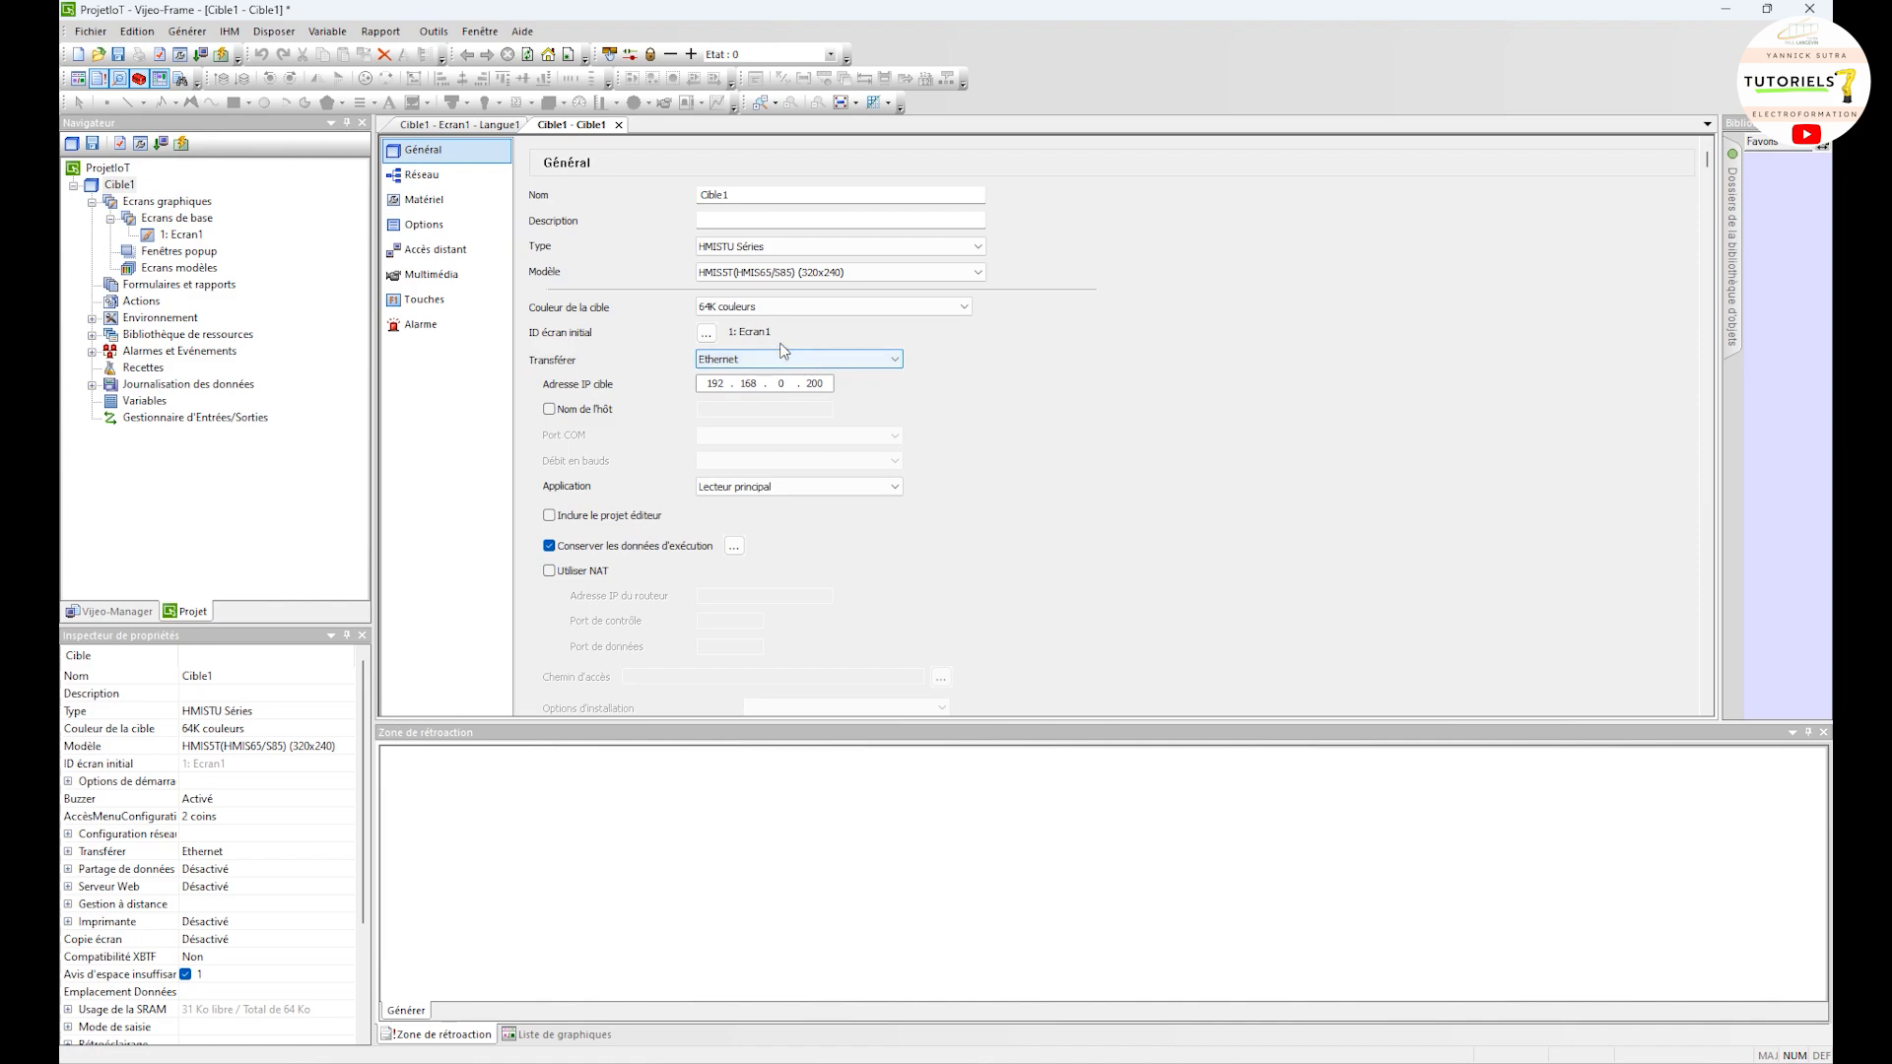
Add a Schneider Electric Industries SAS Modbus TCP/IP driver with Equipement Modbus to the Gestionnaire d'Entrées/Sorties
{"action": "left_click", "coordinate": [219, 419]}
{"action": "right_click", "coordinate": [211, 420]}
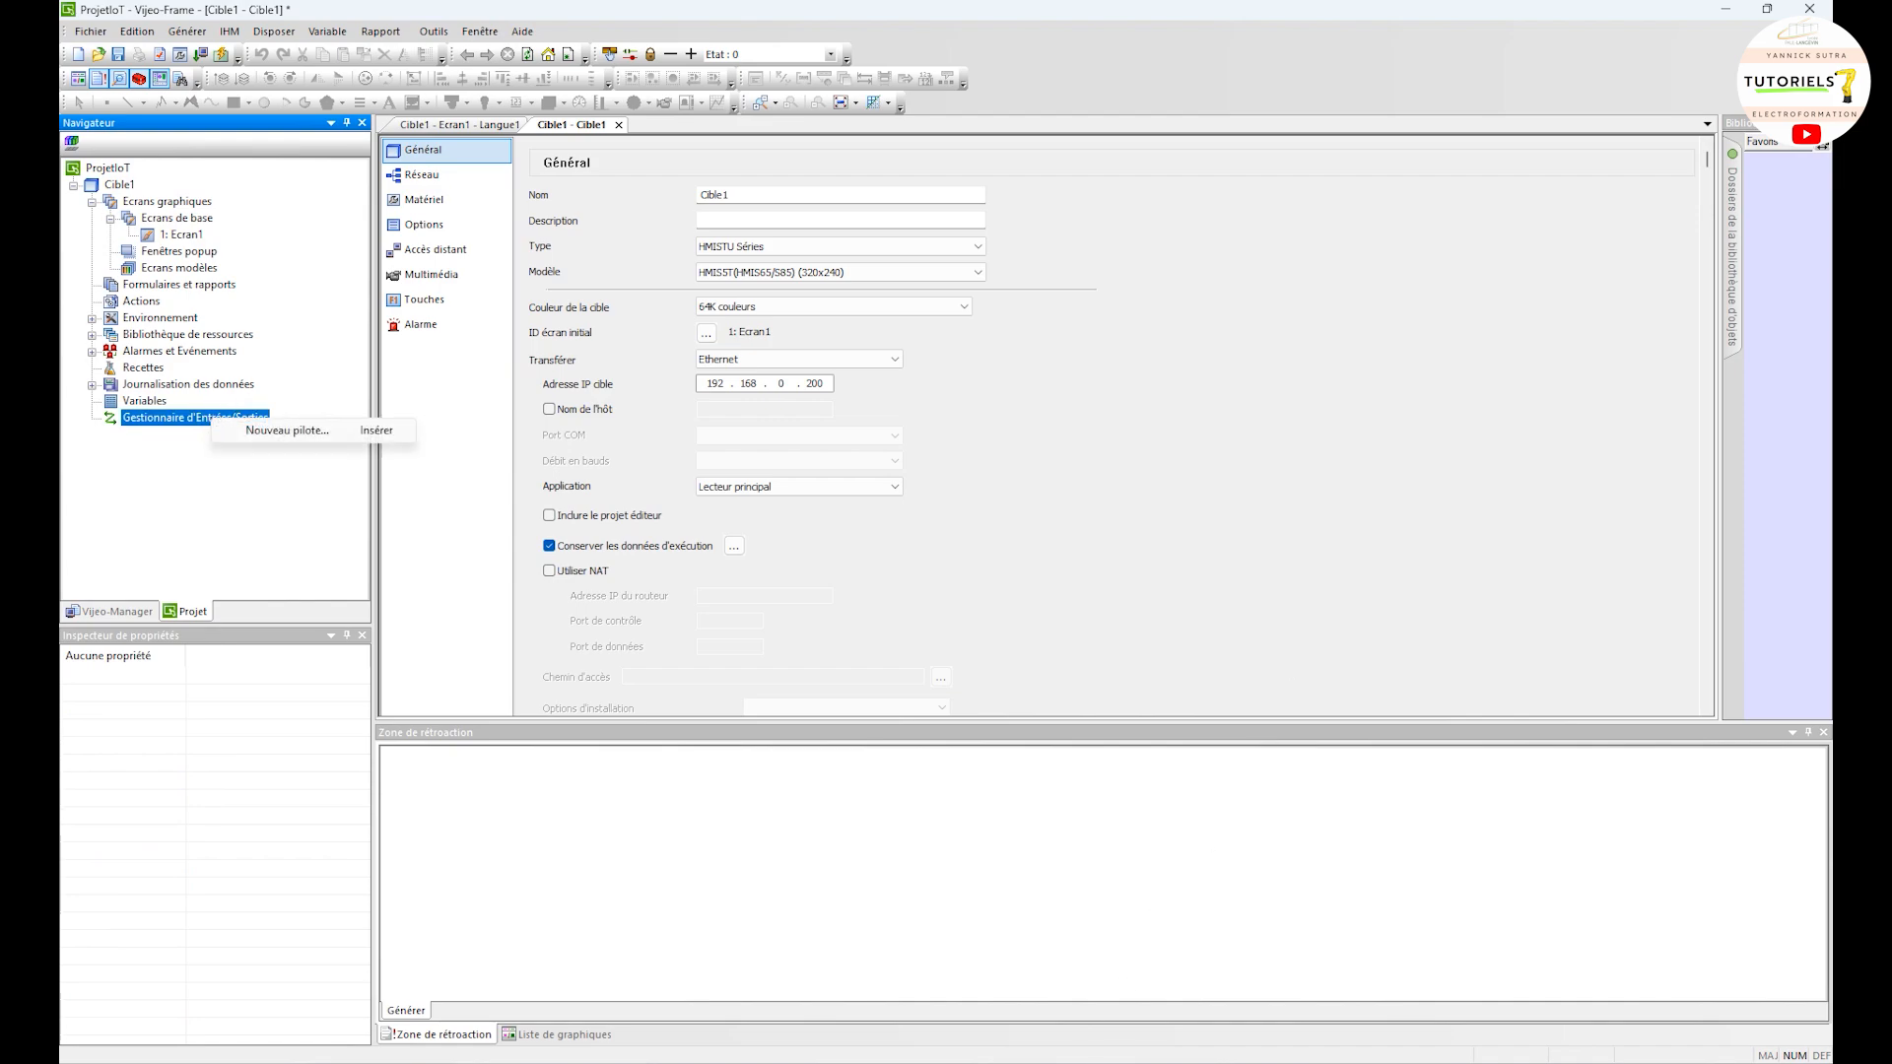
{"action": "left_click", "coordinate": [1177, 970]}
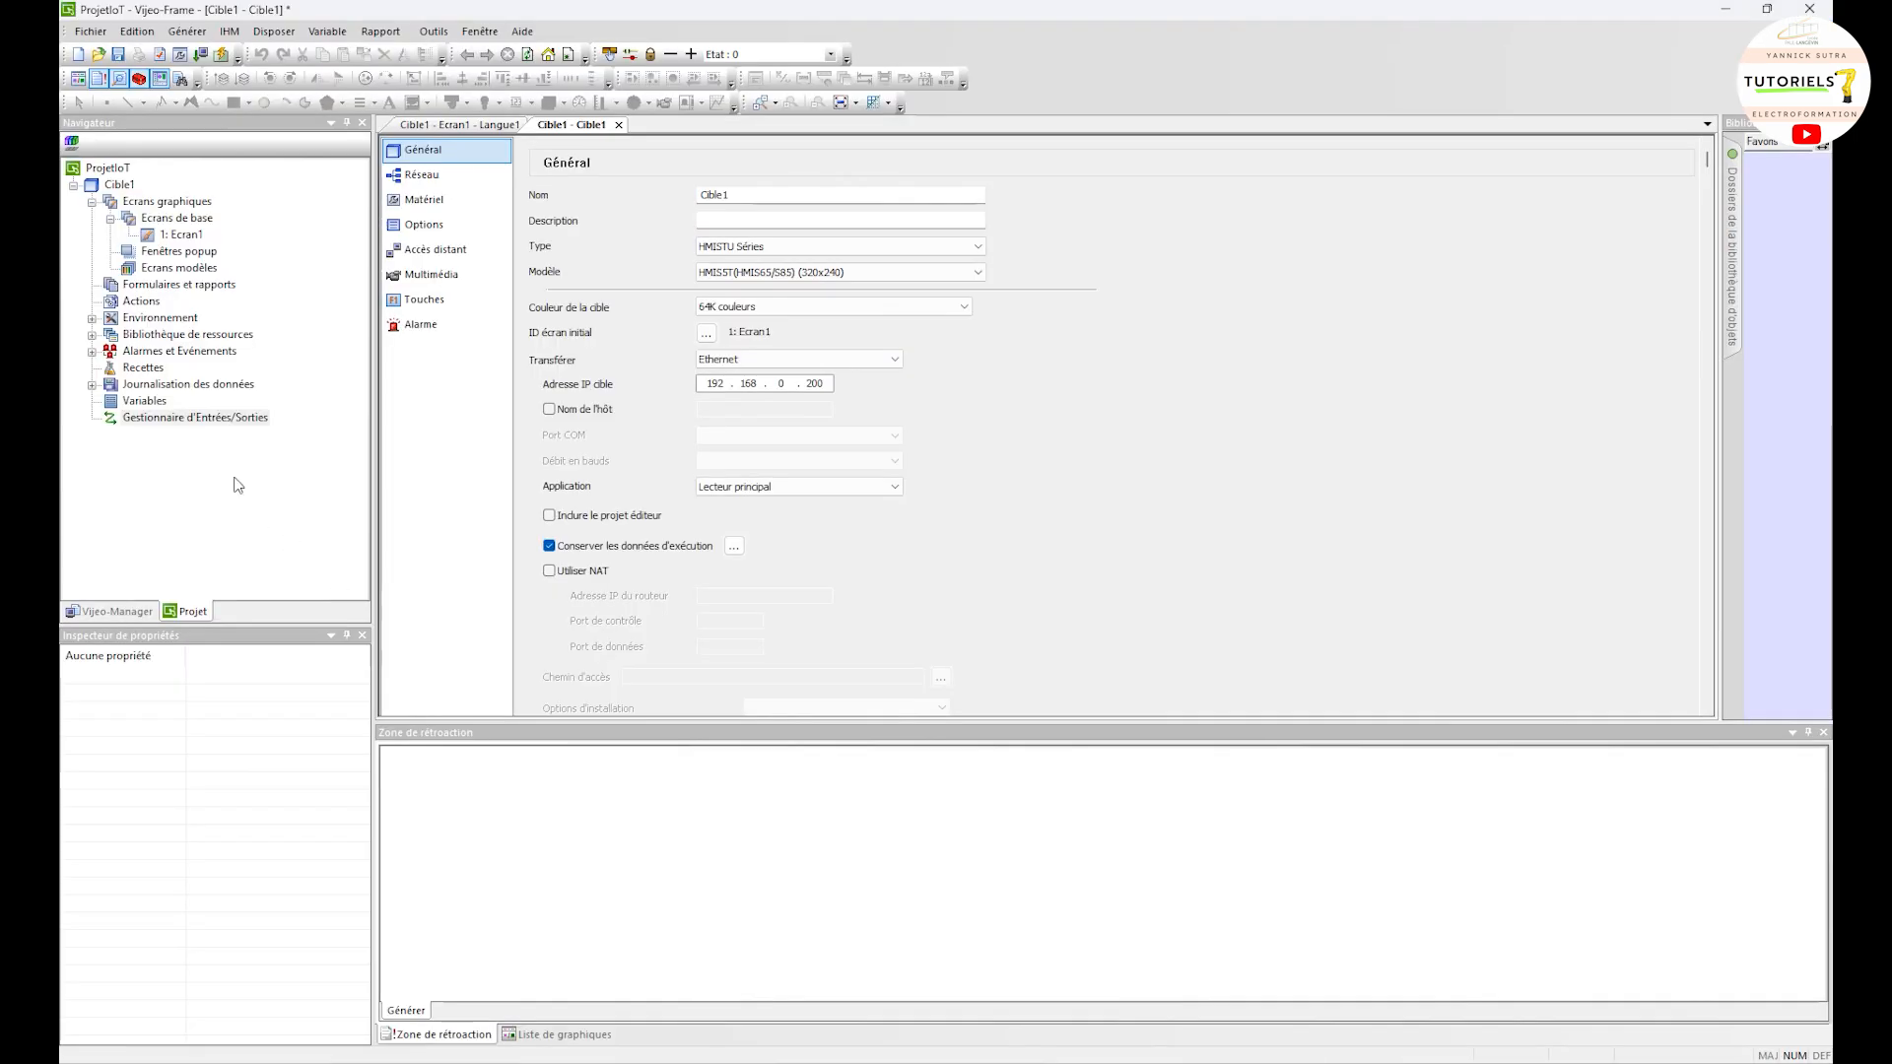
{"action": "right_click", "coordinate": [209, 427]}
{"action": "left_click", "coordinate": [262, 435]}
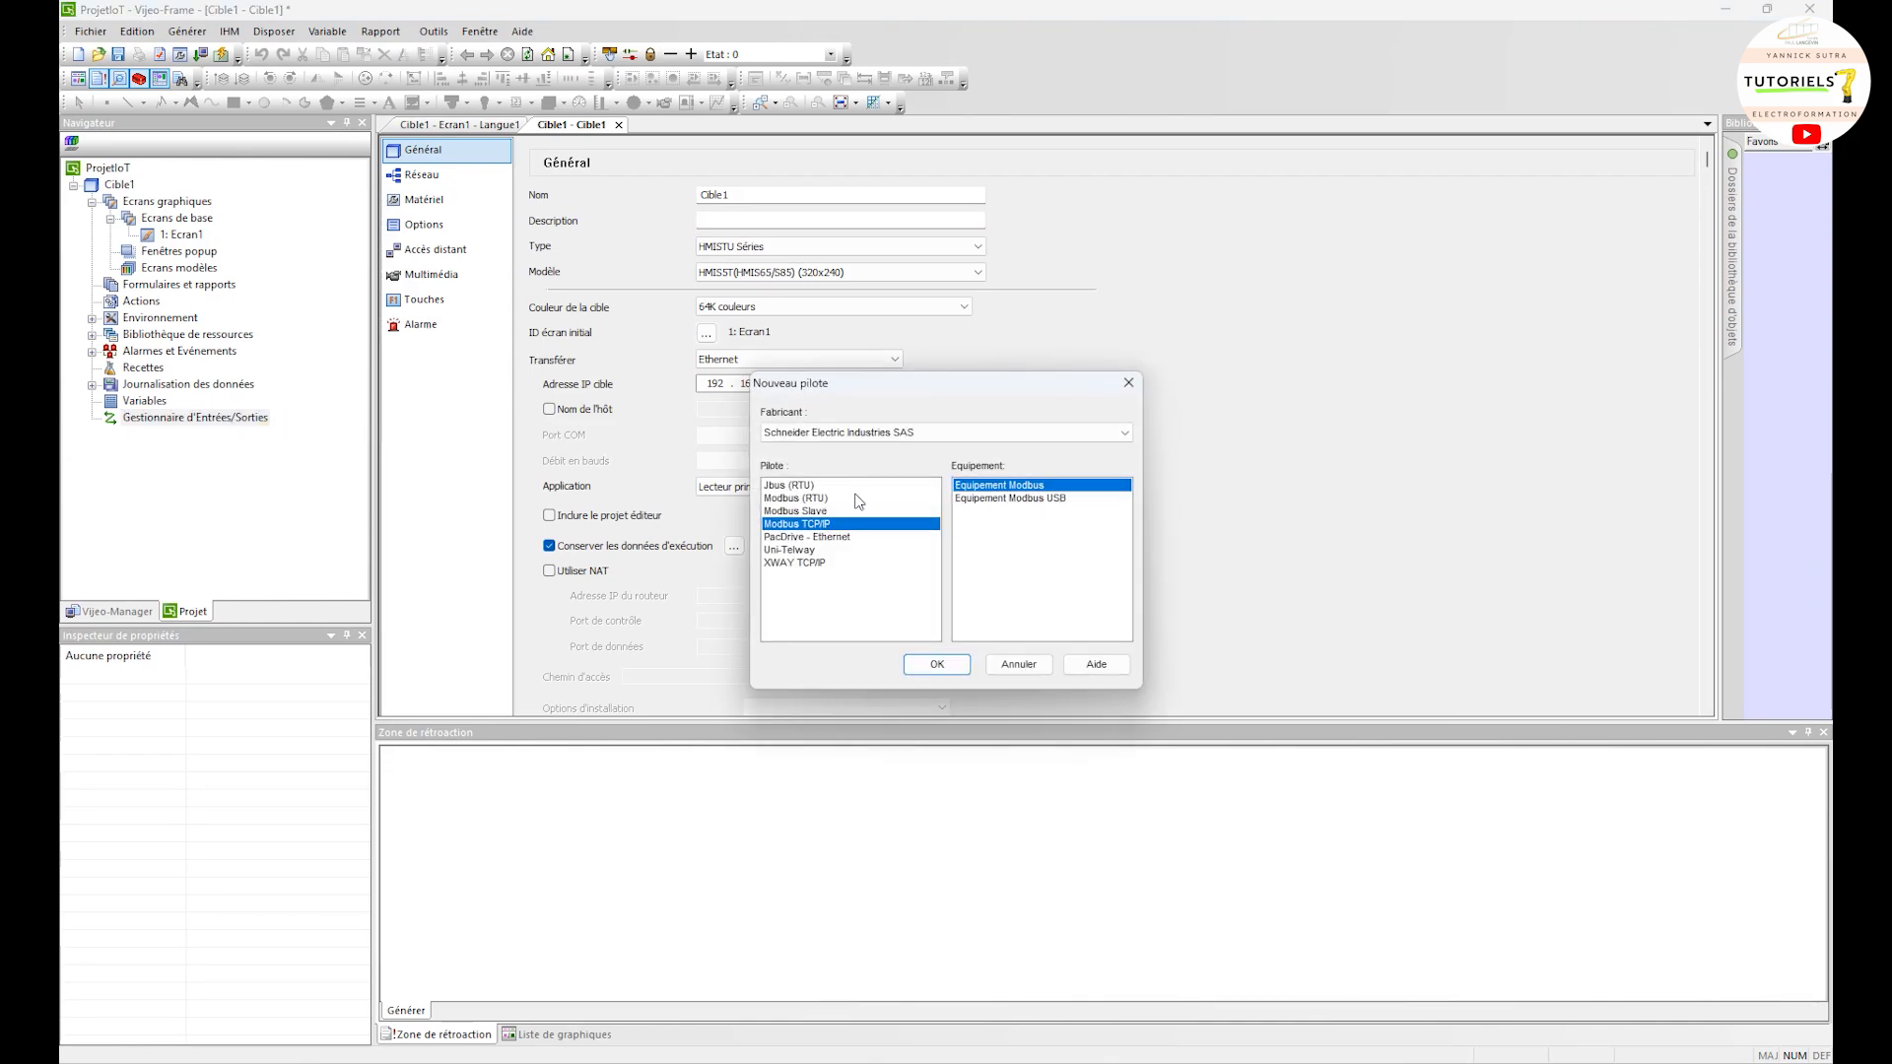
{"action": "left_click", "coordinate": [800, 435]}
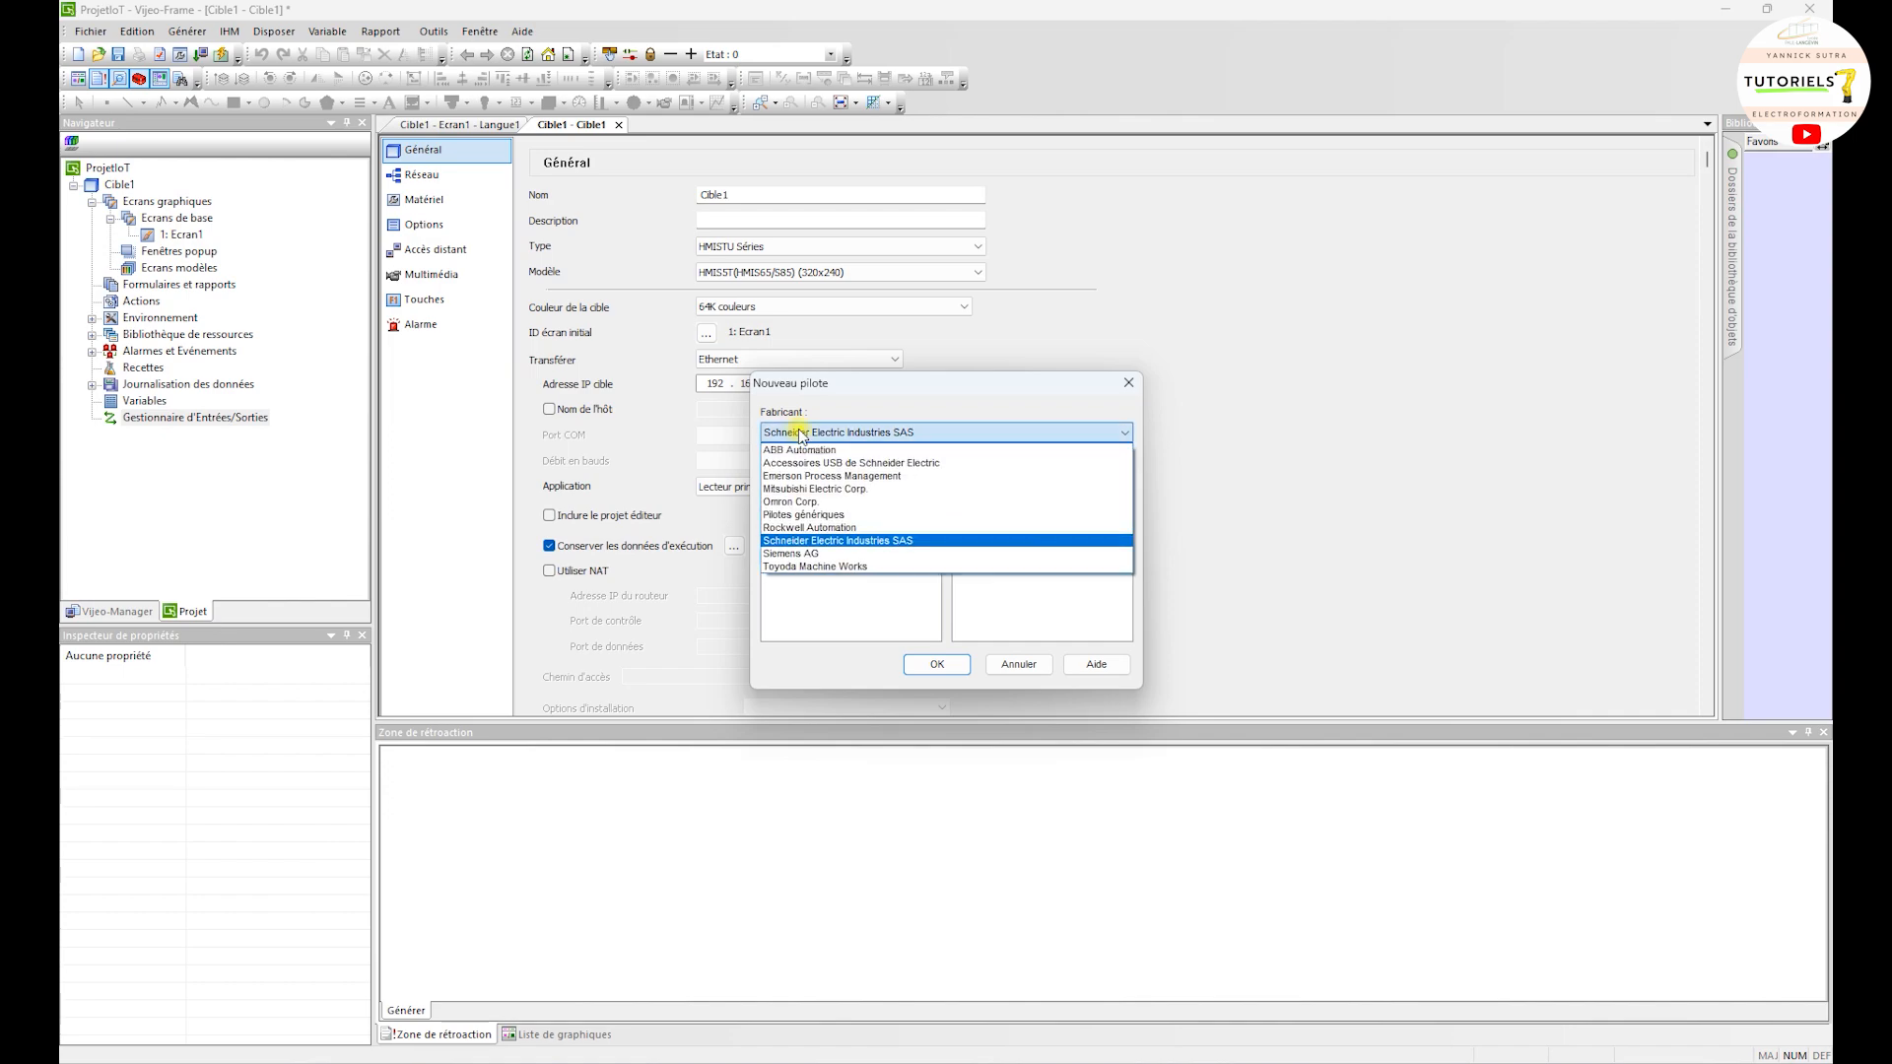
{"action": "left_click", "coordinate": [798, 434]}
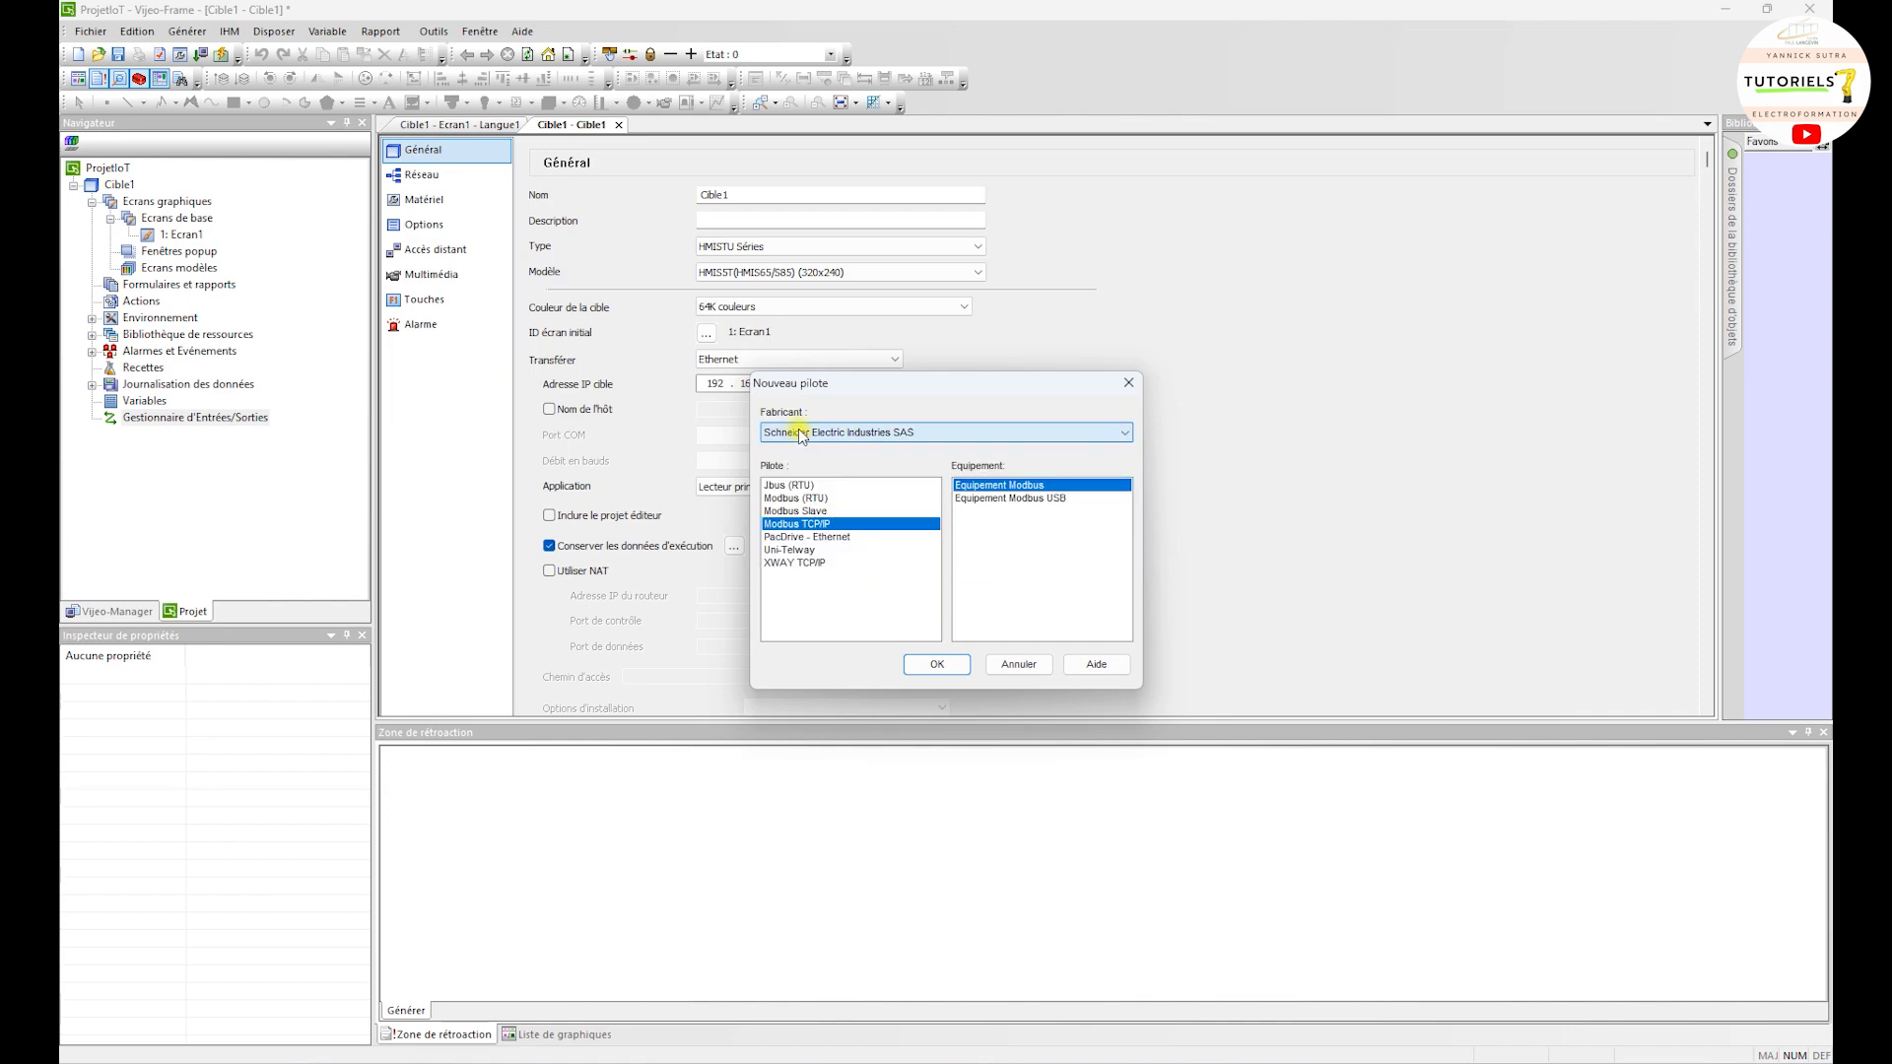
{"action": "left_click", "coordinate": [938, 664]}
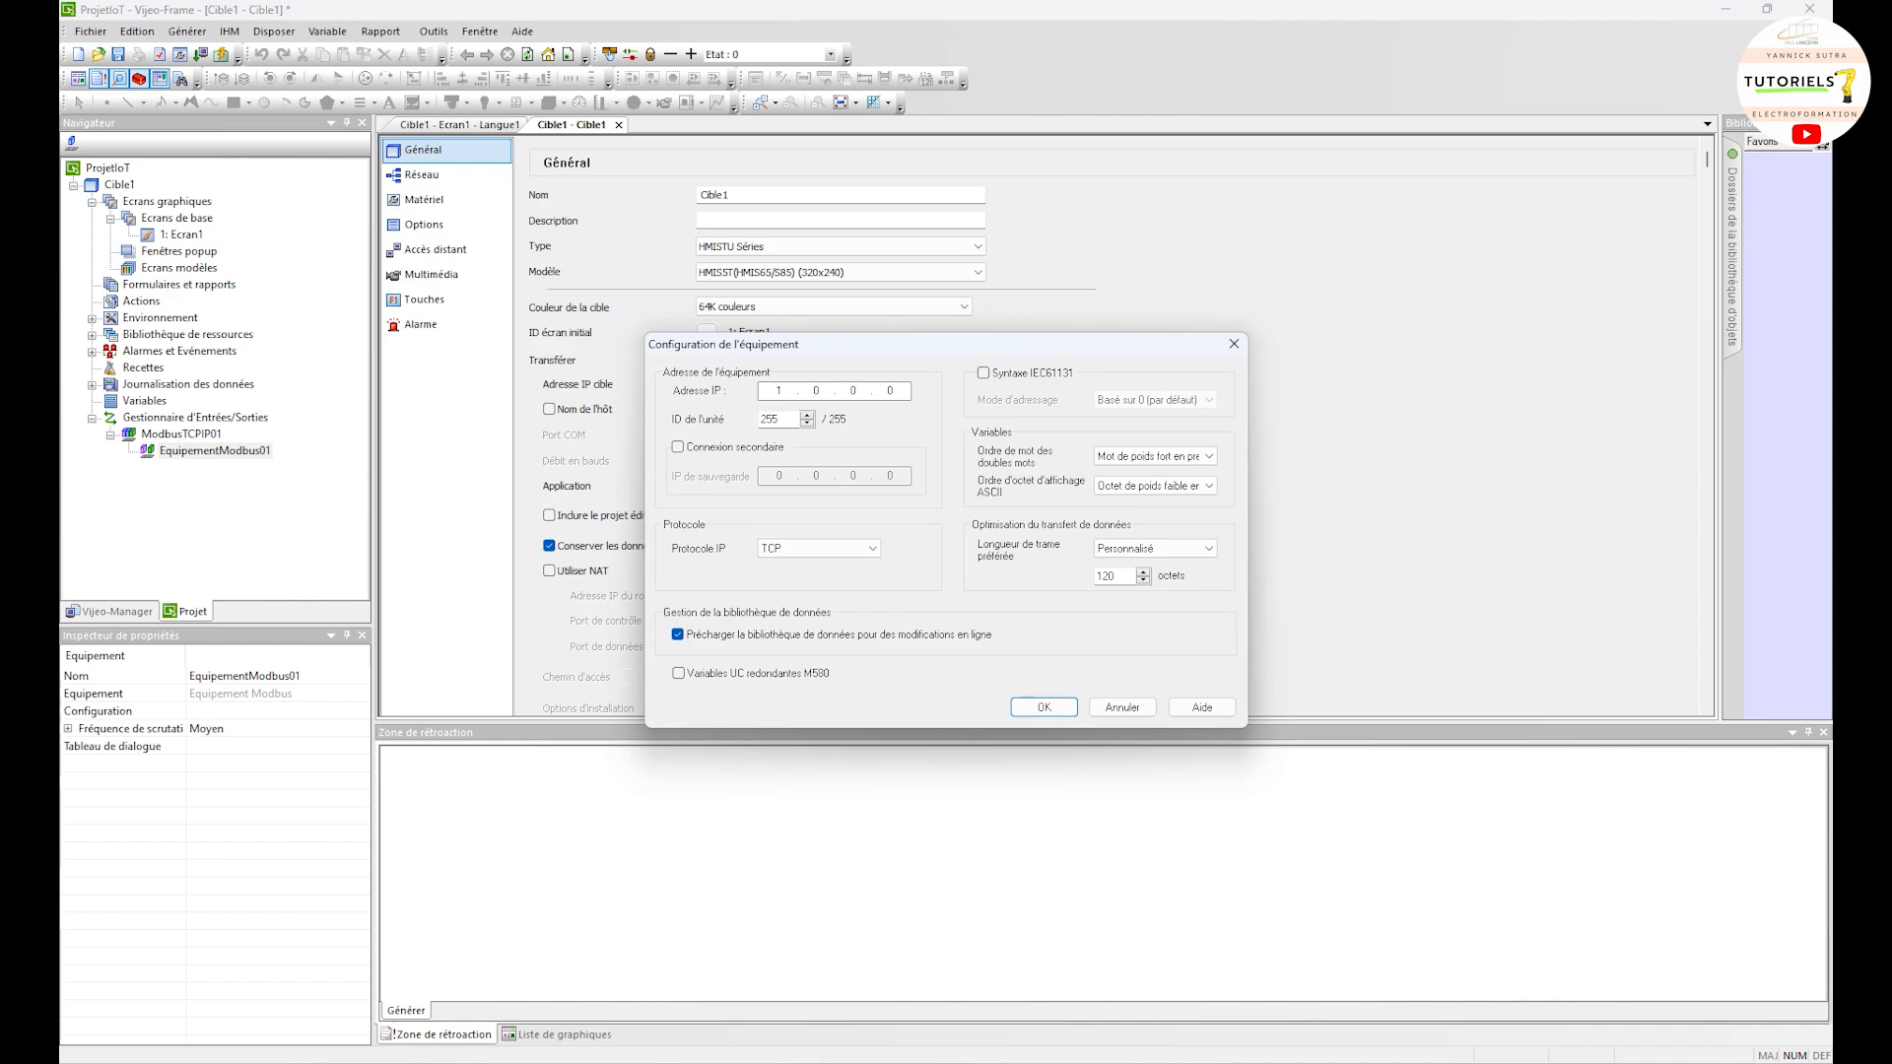
Configure the Modbus equipment with IP address 168.168.0.130, enable IEC61131 syntax and accept the address conversion
{"action": "type", "text": "168"}
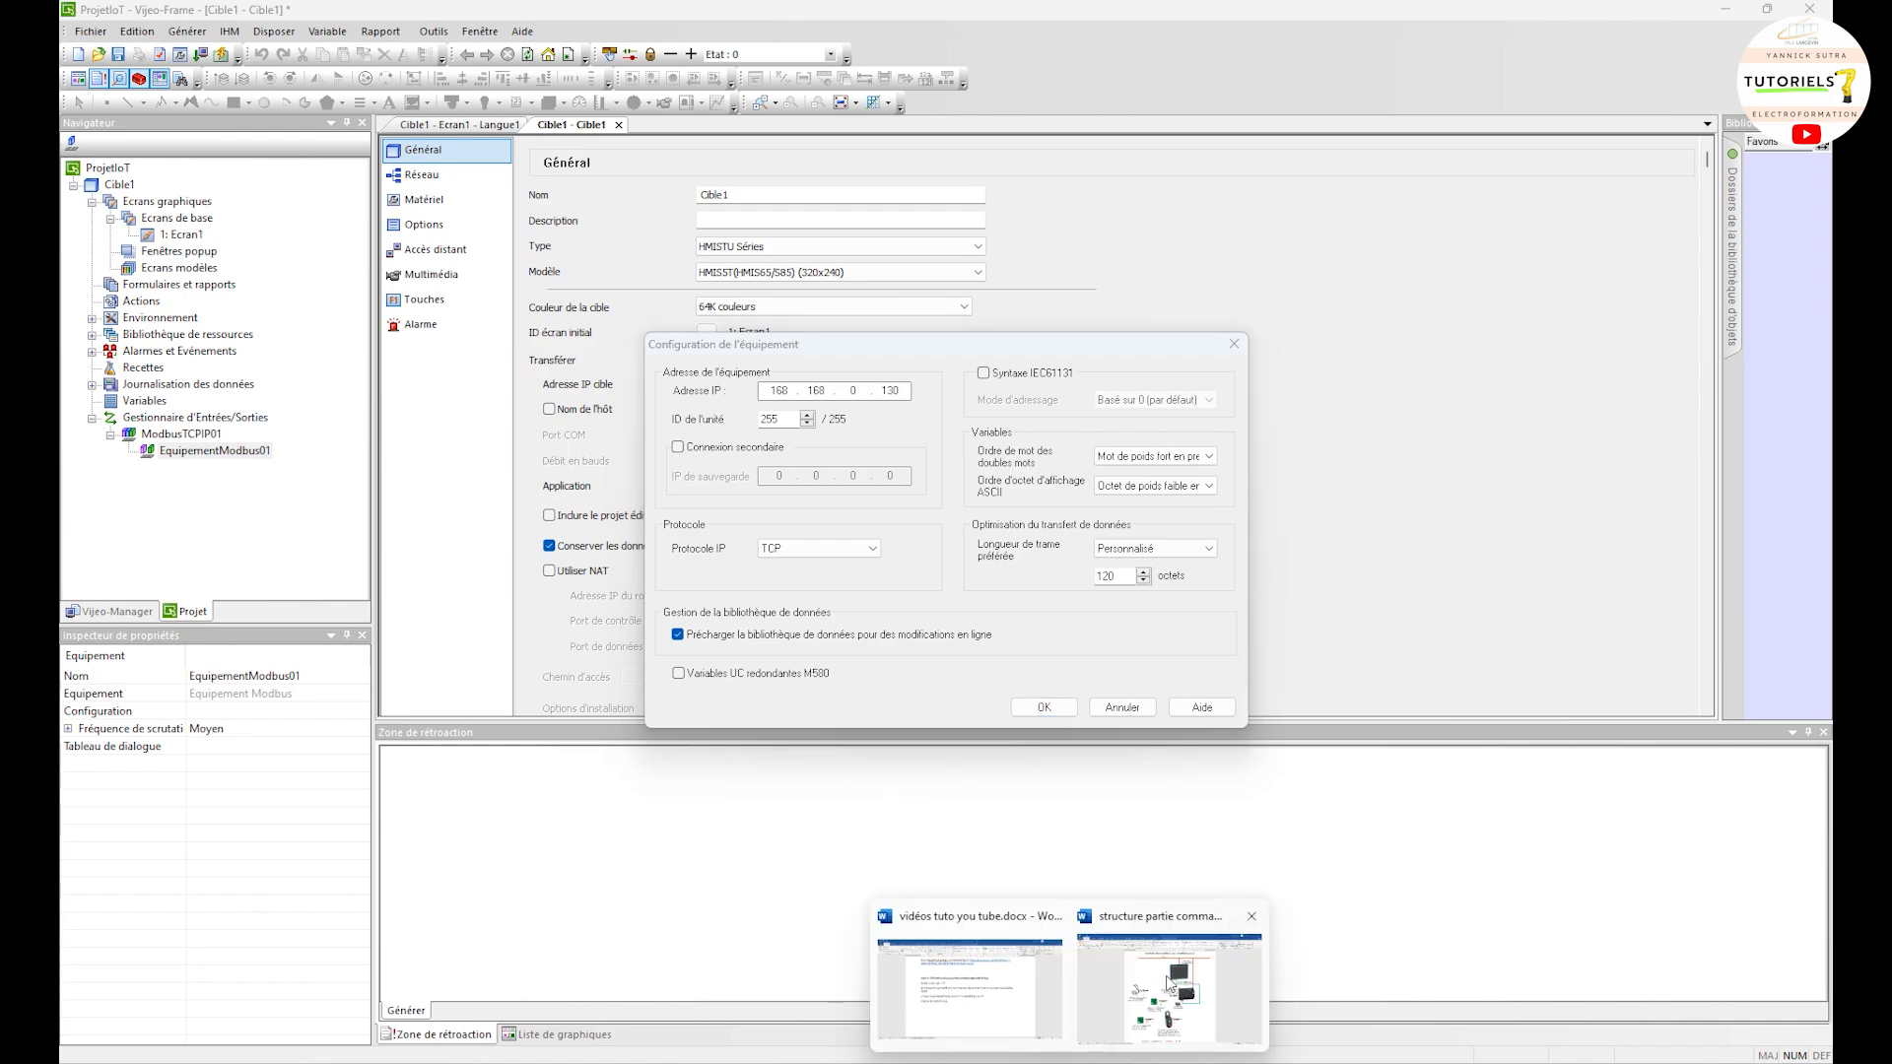
{"action": "left_click", "coordinate": [1168, 980]}
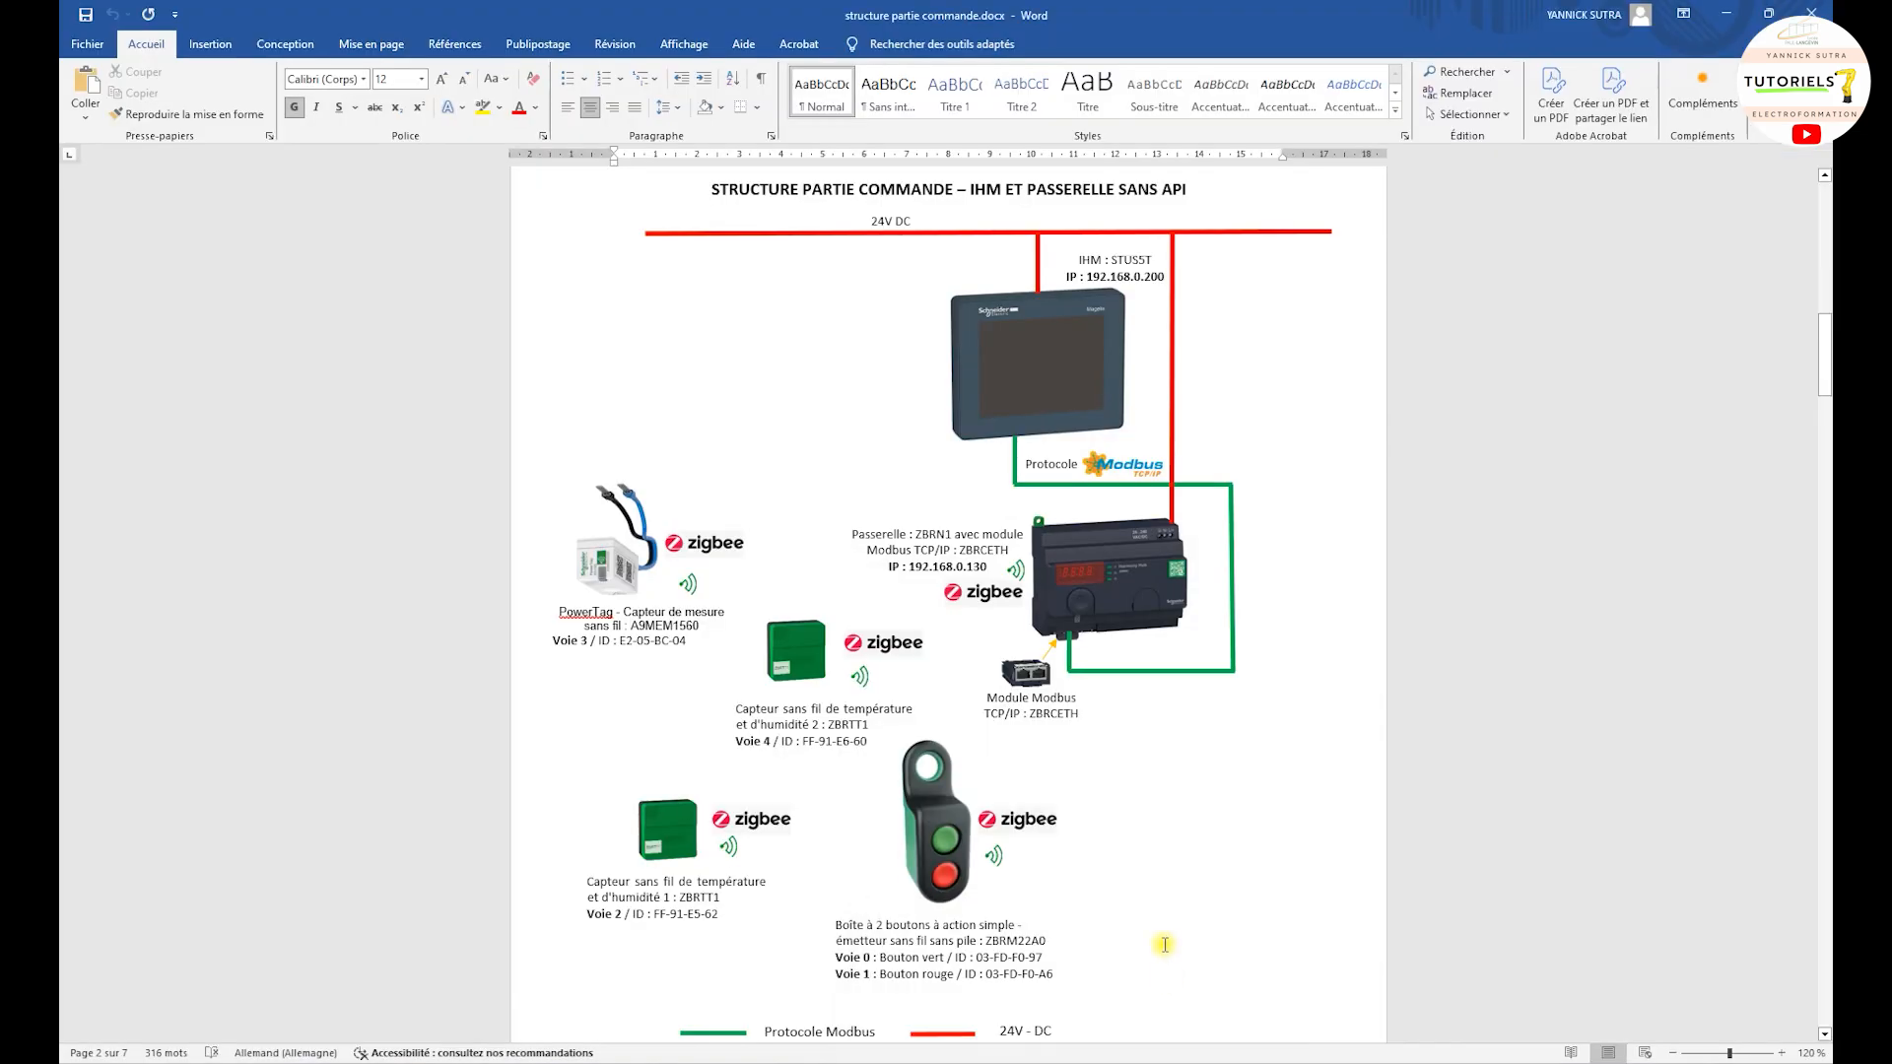
{"action": "left_click", "coordinate": [1229, 987]}
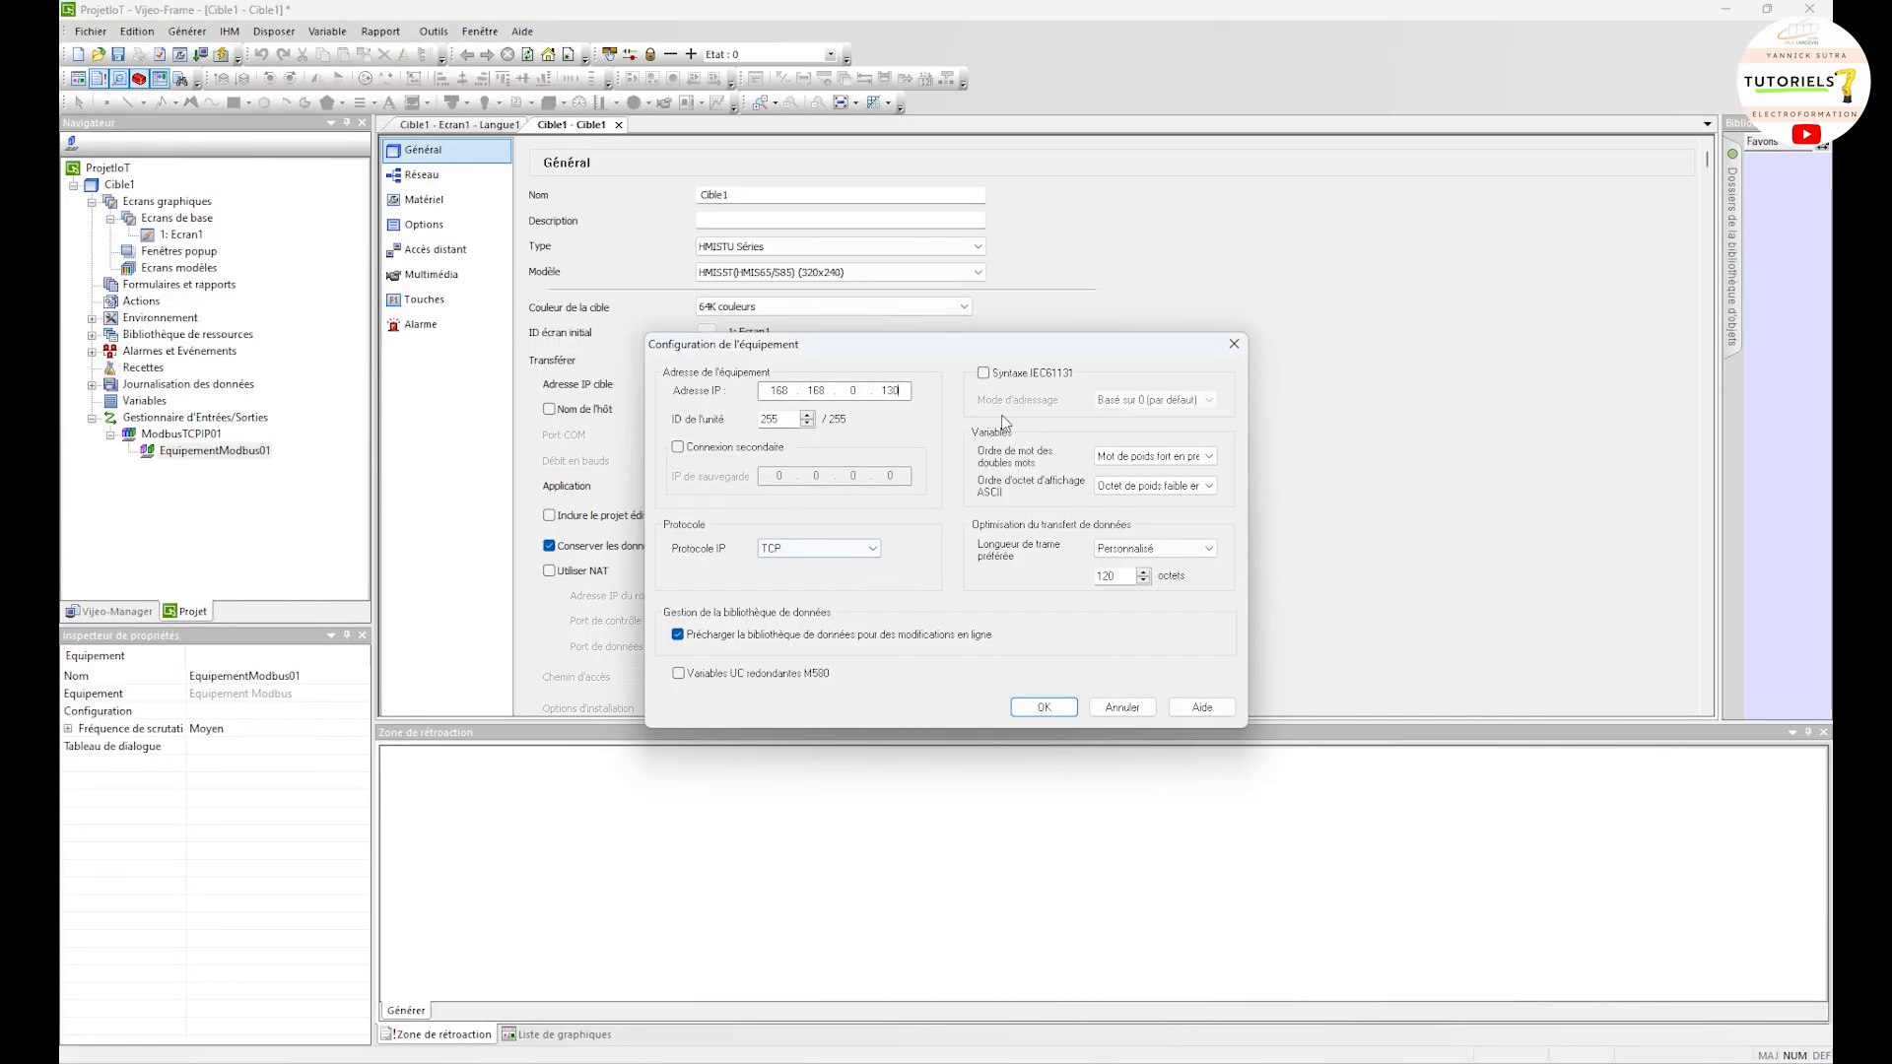
{"action": "left_click", "coordinate": [990, 375]}
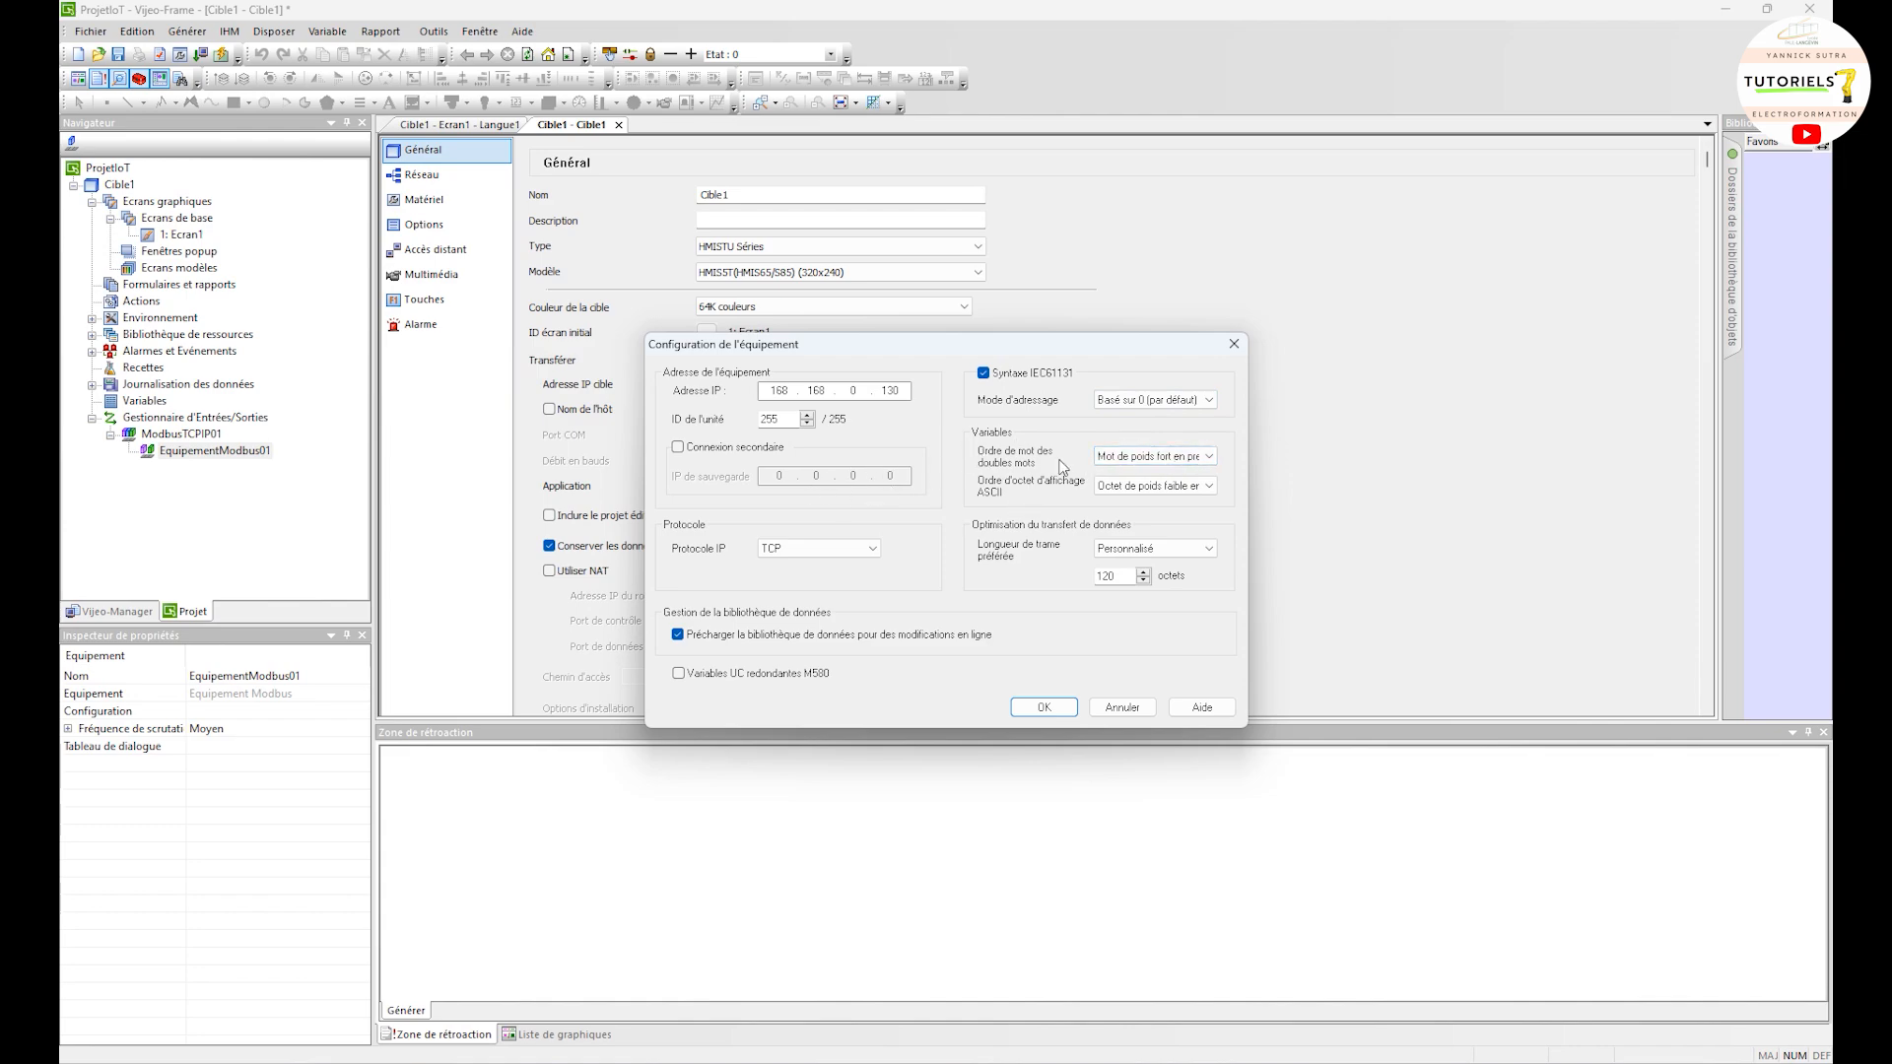
{"action": "left_click", "coordinate": [1042, 709]}
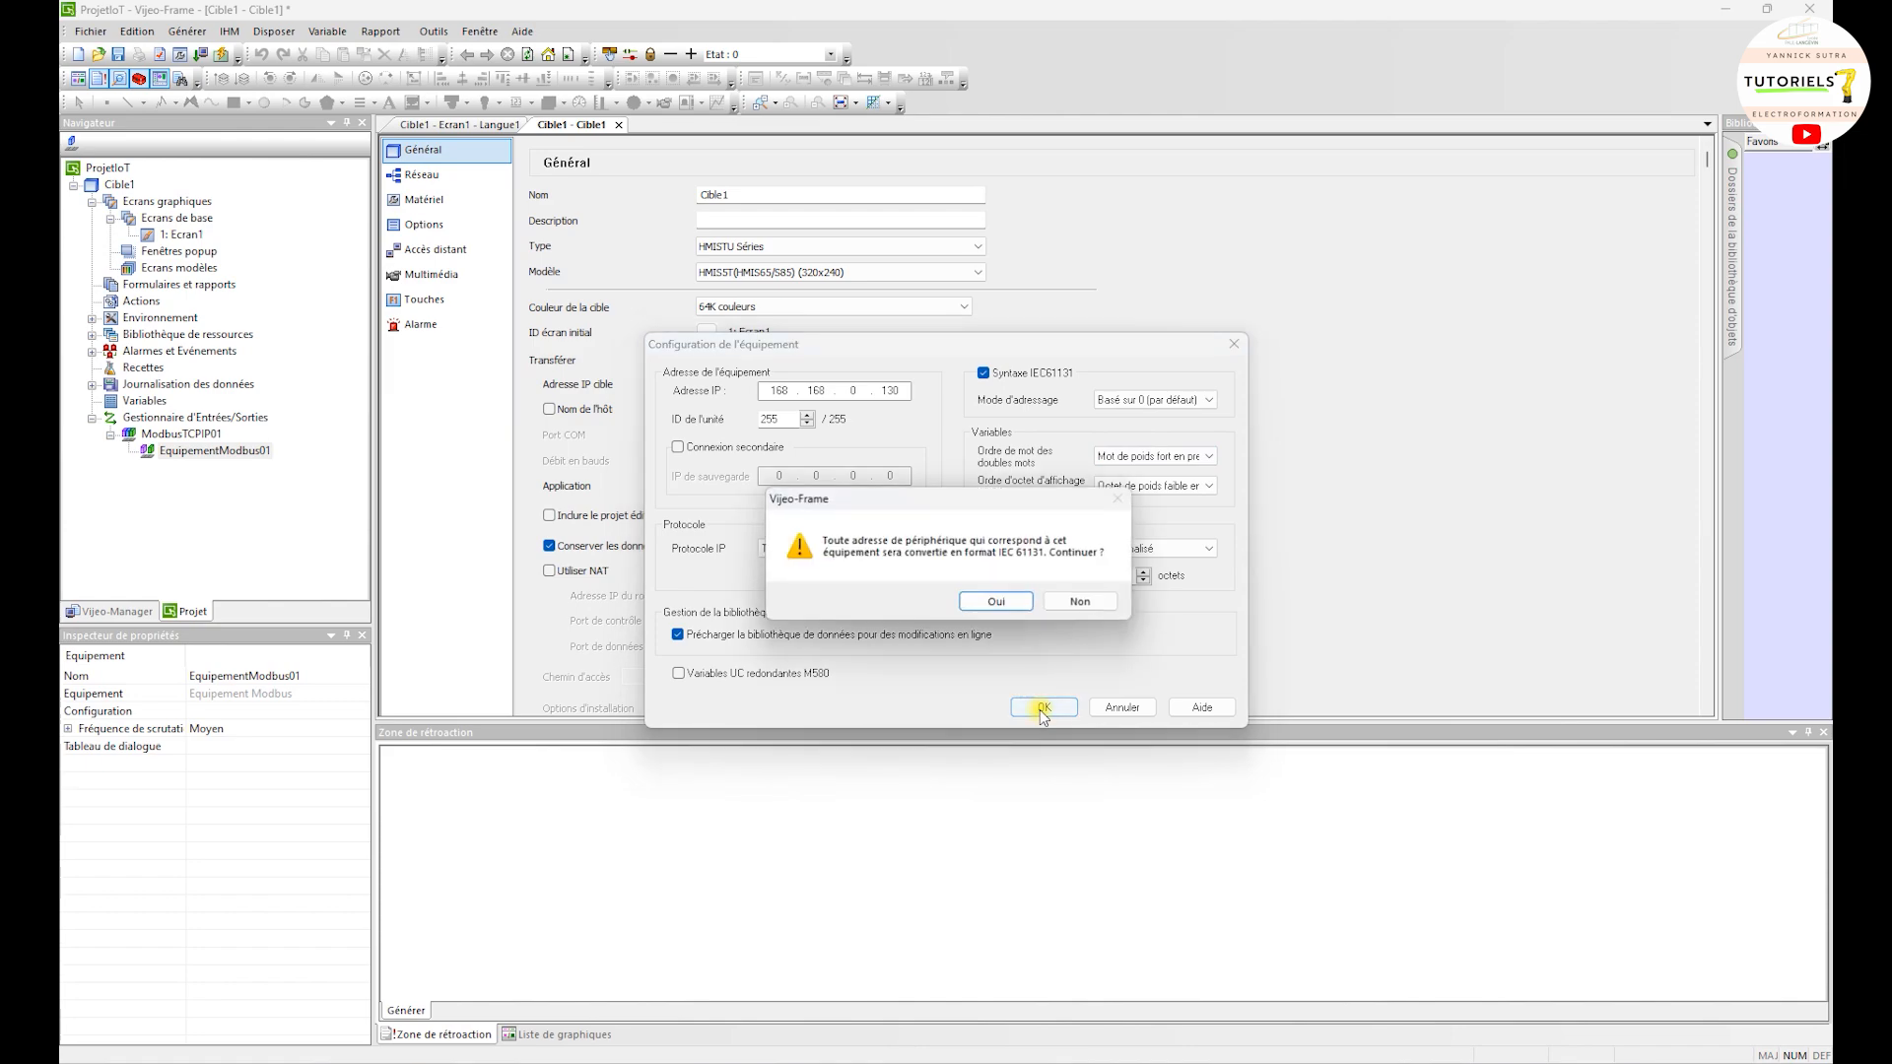
{"action": "left_click", "coordinate": [997, 602]}
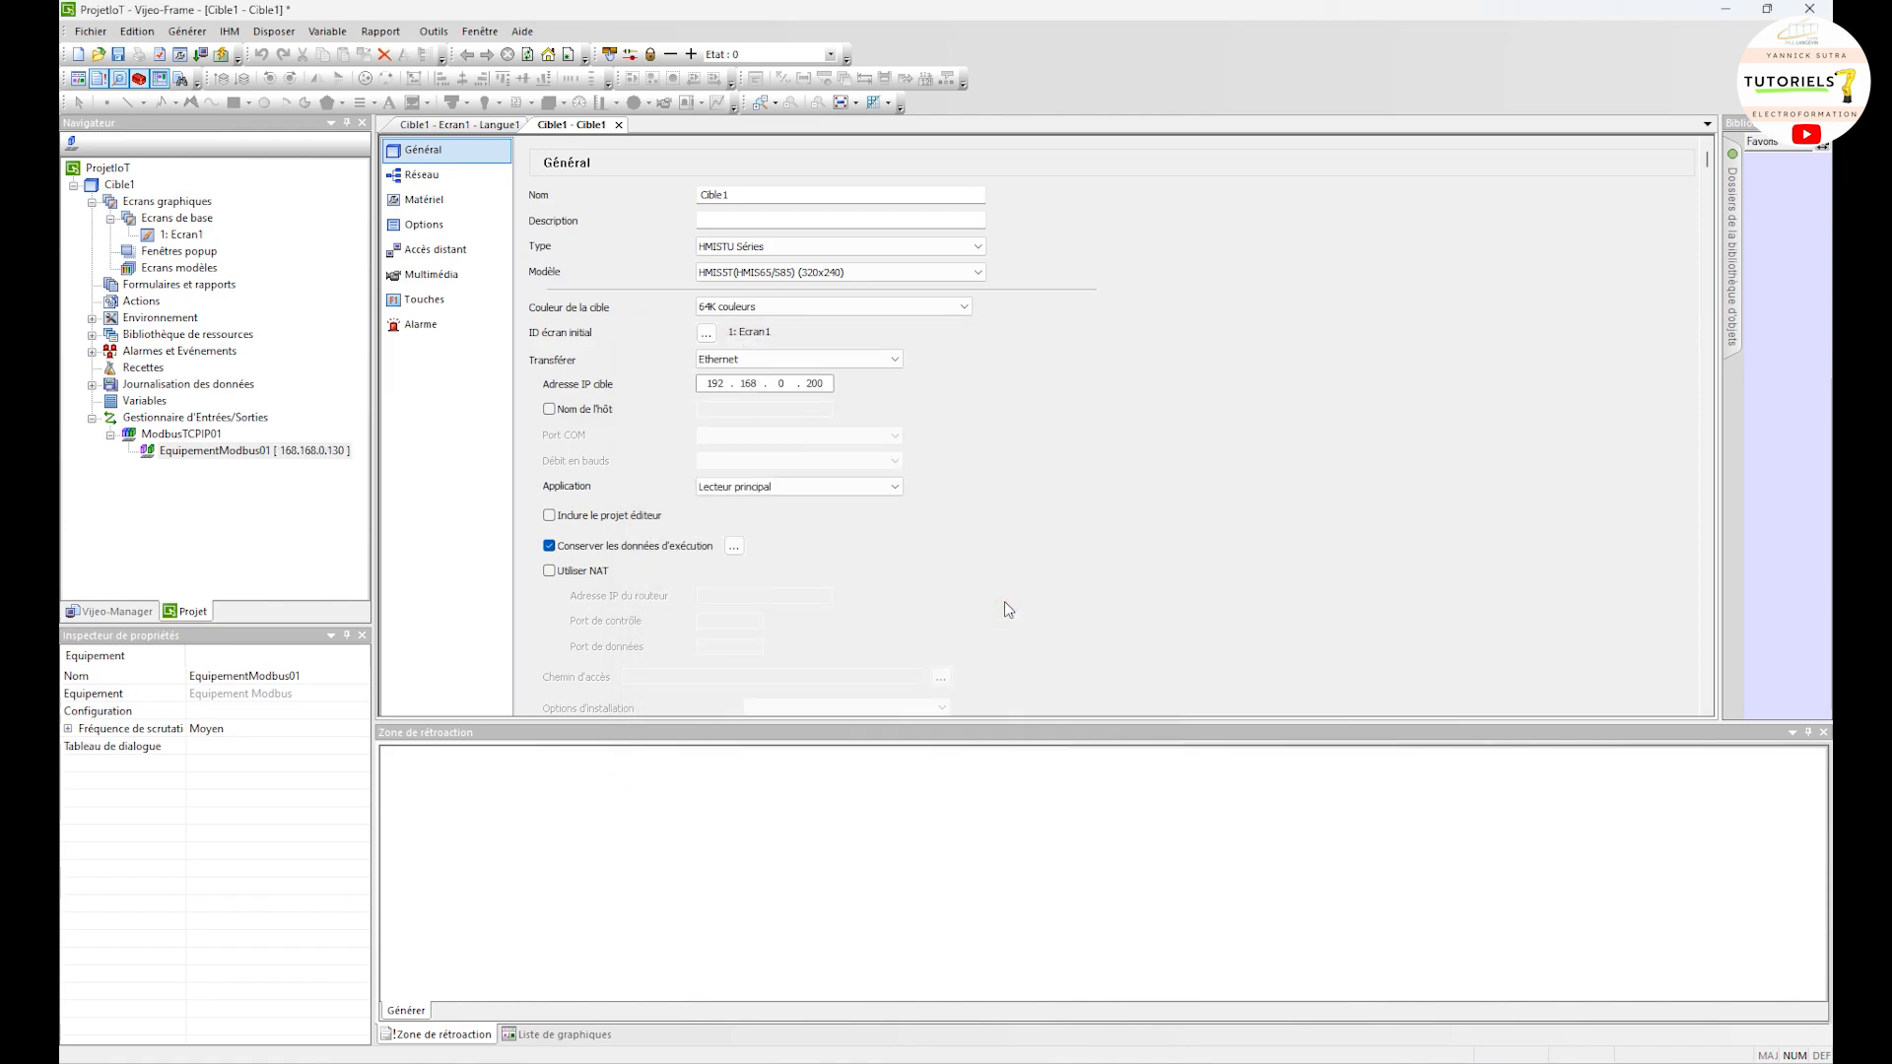
Rename the Modbus equipment as Passerelle
{"action": "left_click", "coordinate": [195, 461]}
{"action": "right_click", "coordinate": [194, 461]}
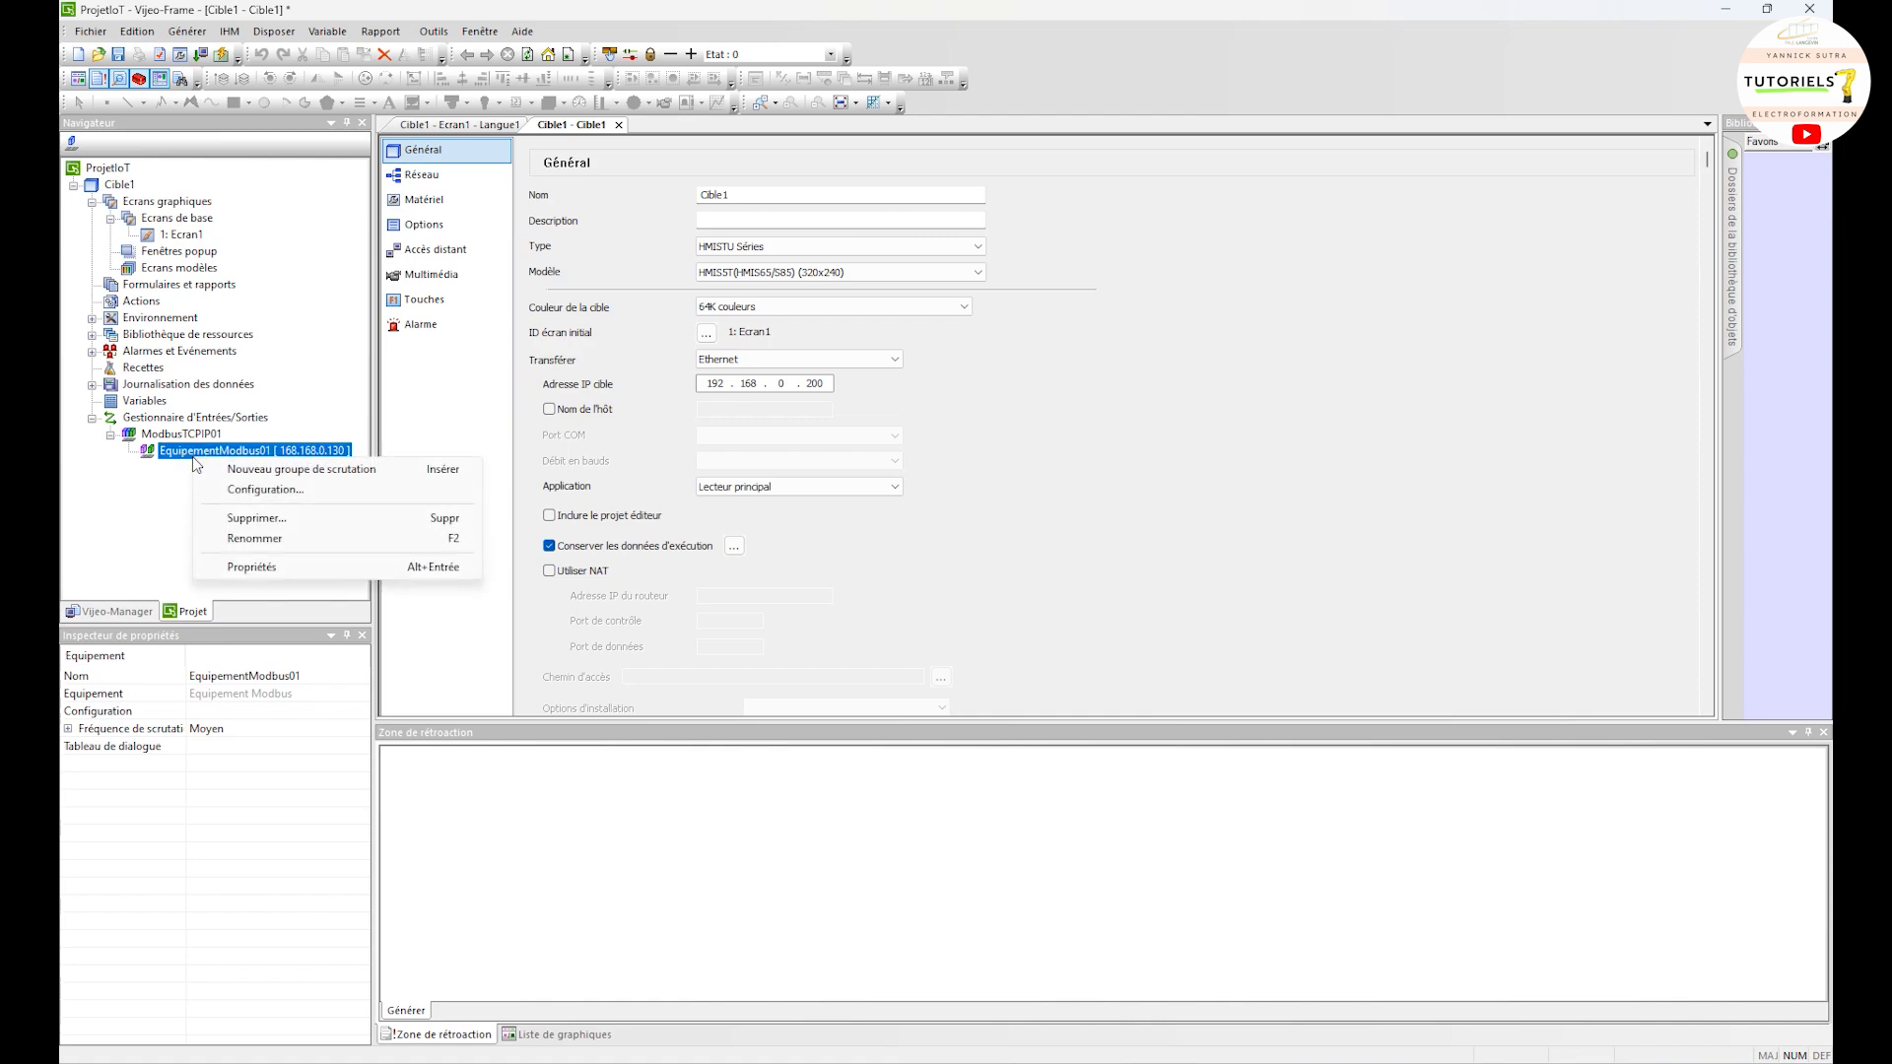
{"action": "left_click", "coordinate": [264, 538]}
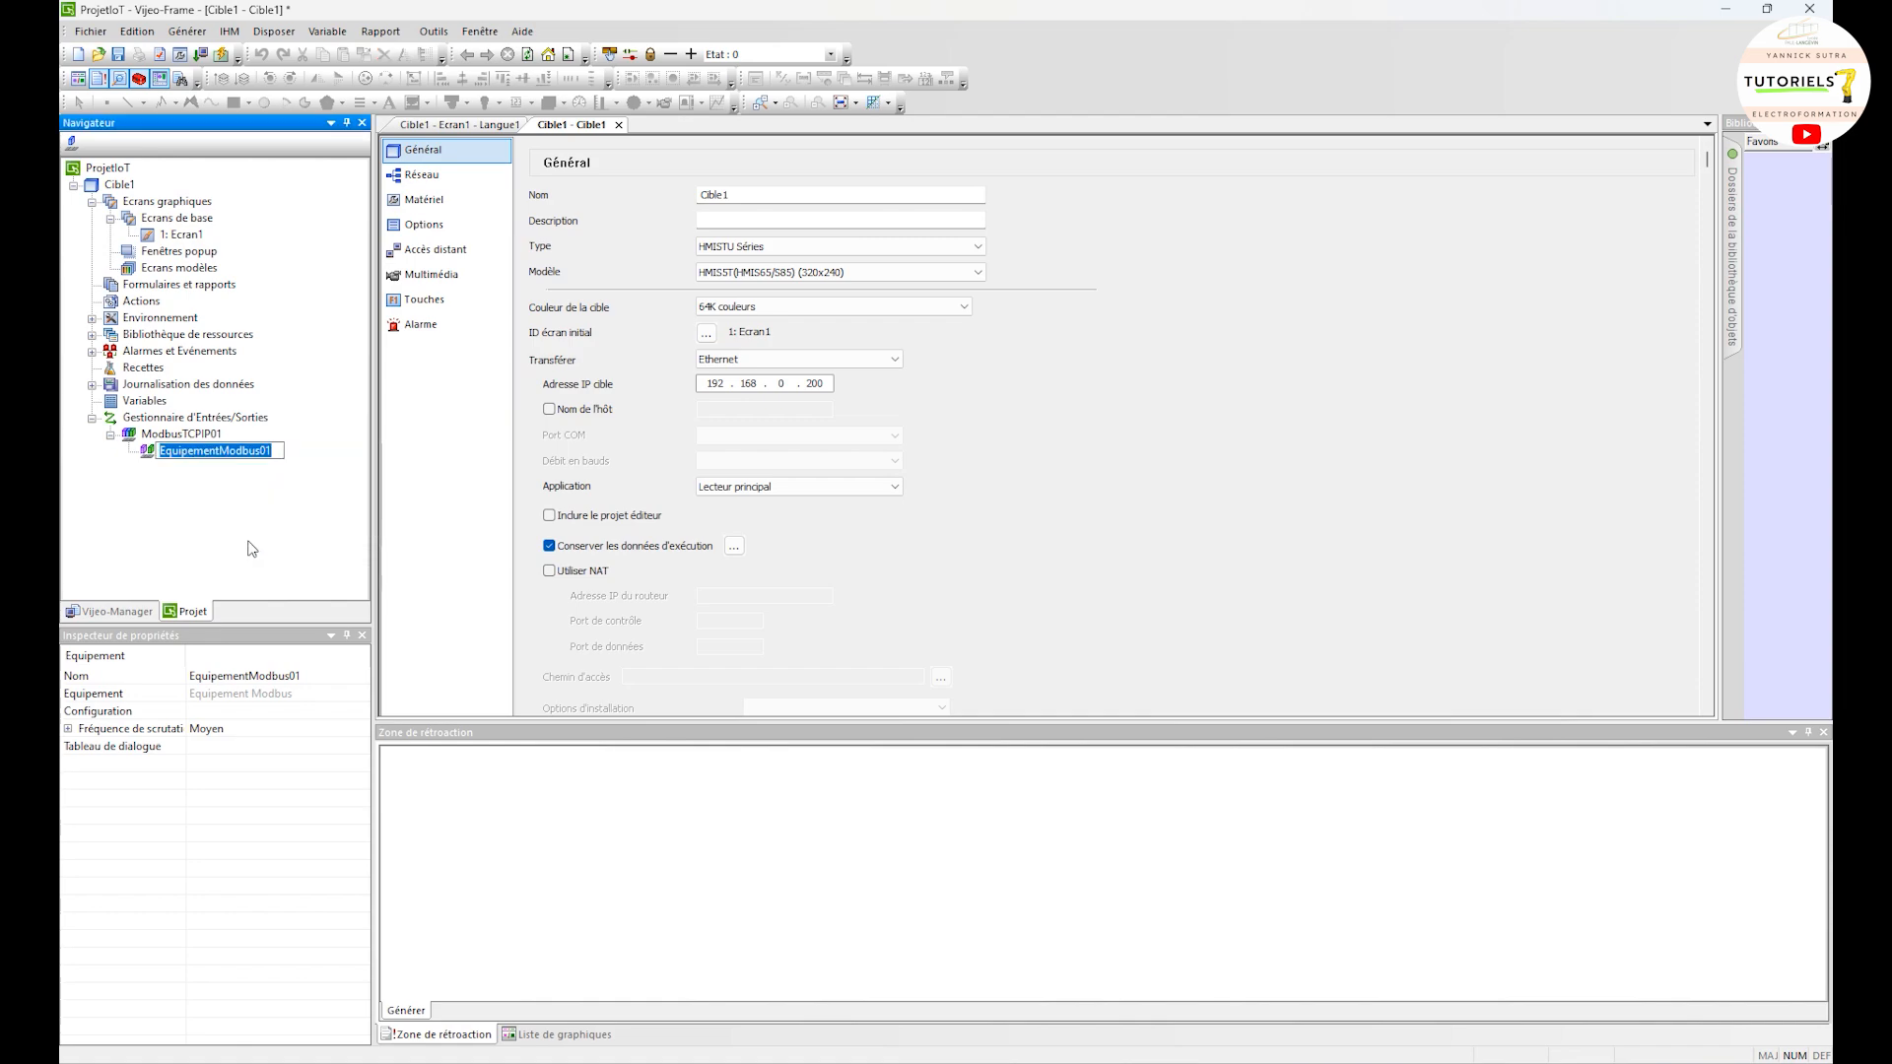
{"action": "type", "text": "Passrerelle"}
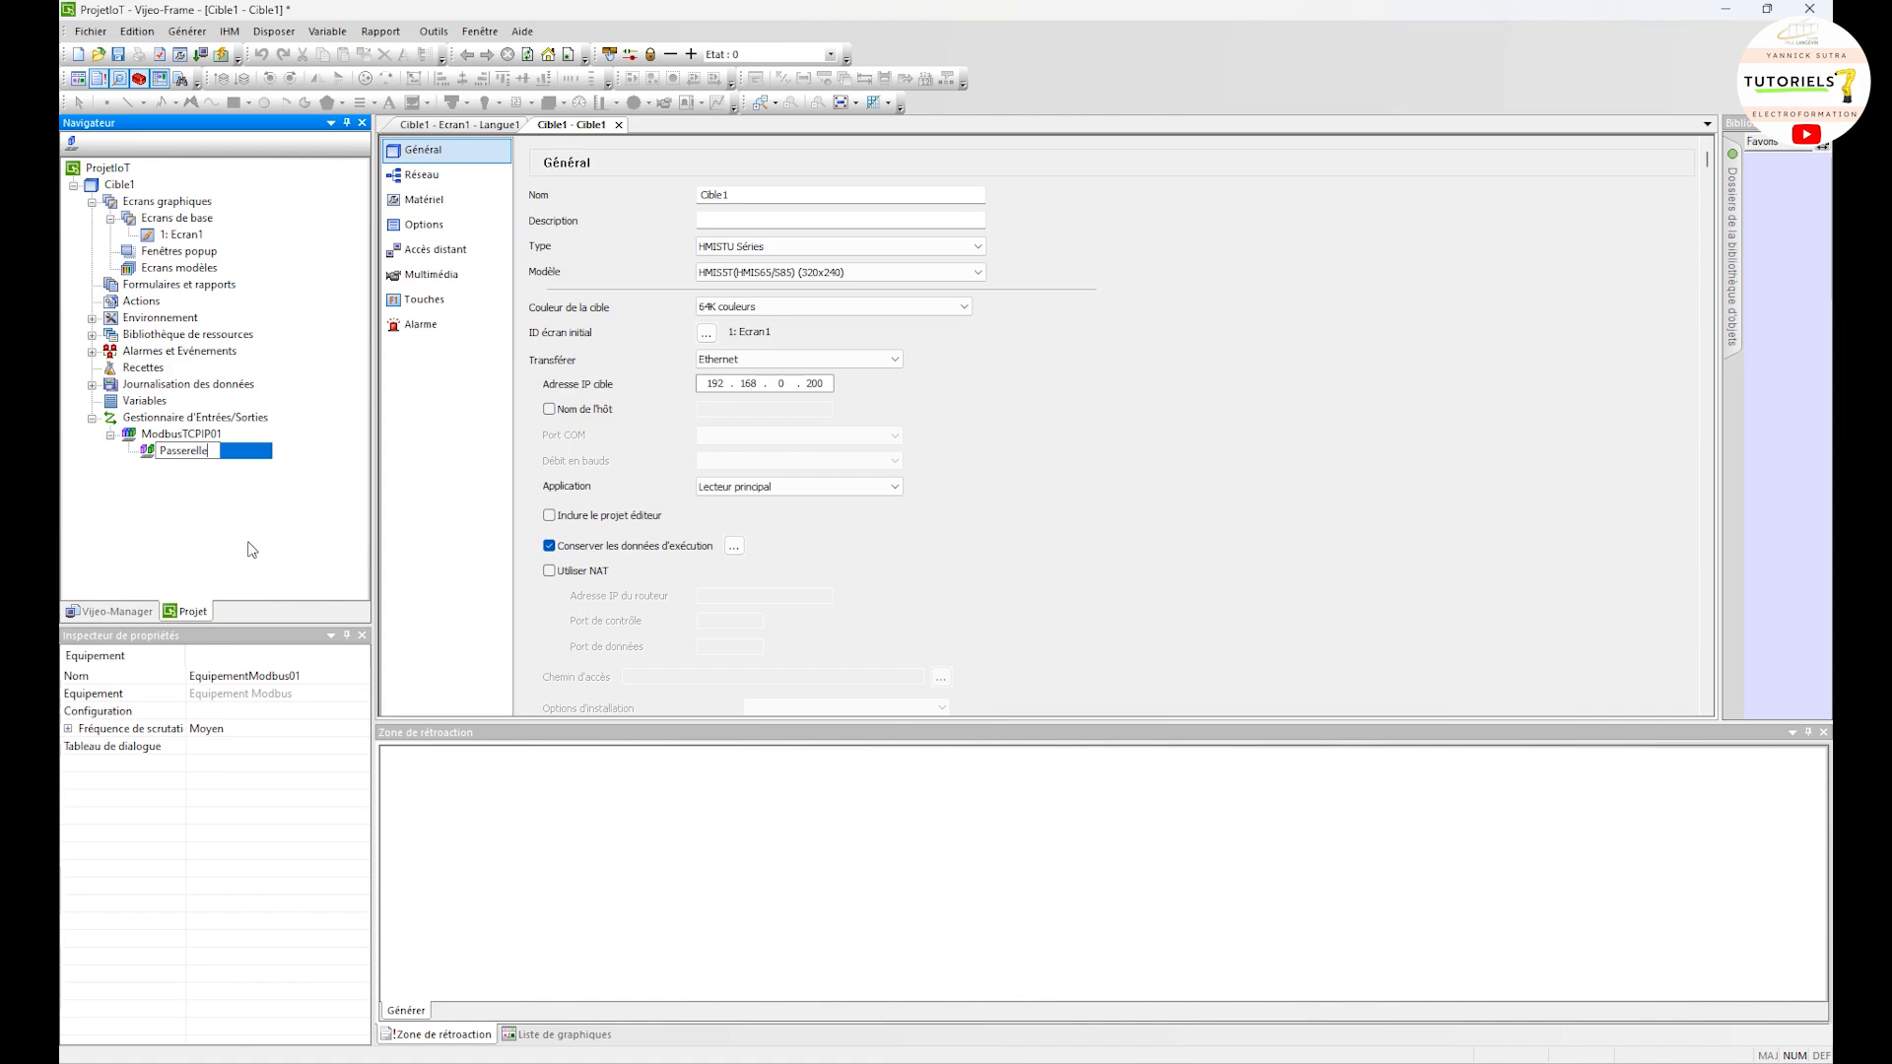
{"action": "key", "text": "Return"}
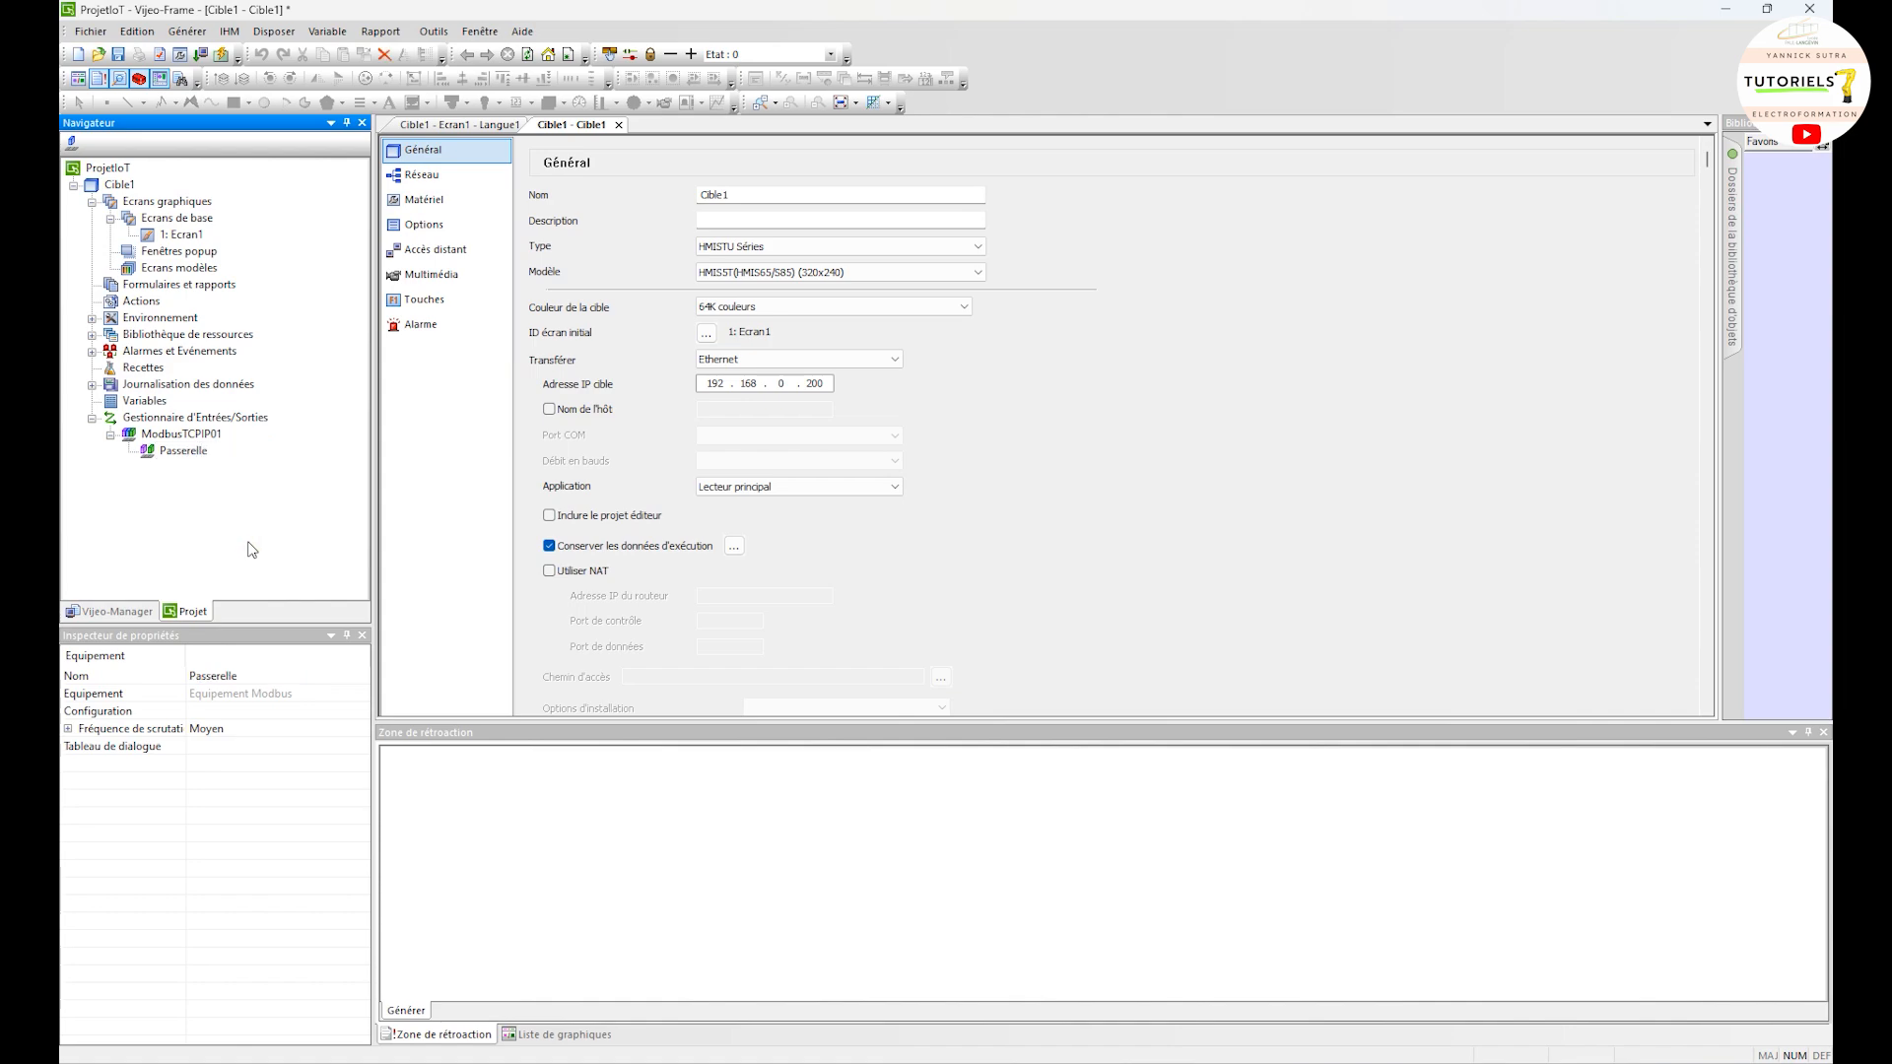
{"action": "left_click", "coordinate": [178, 450]}
Open Ecran1 and add a text box reading "Menu principal" near the top of the screen
{"action": "double_click", "coordinate": [179, 235]}
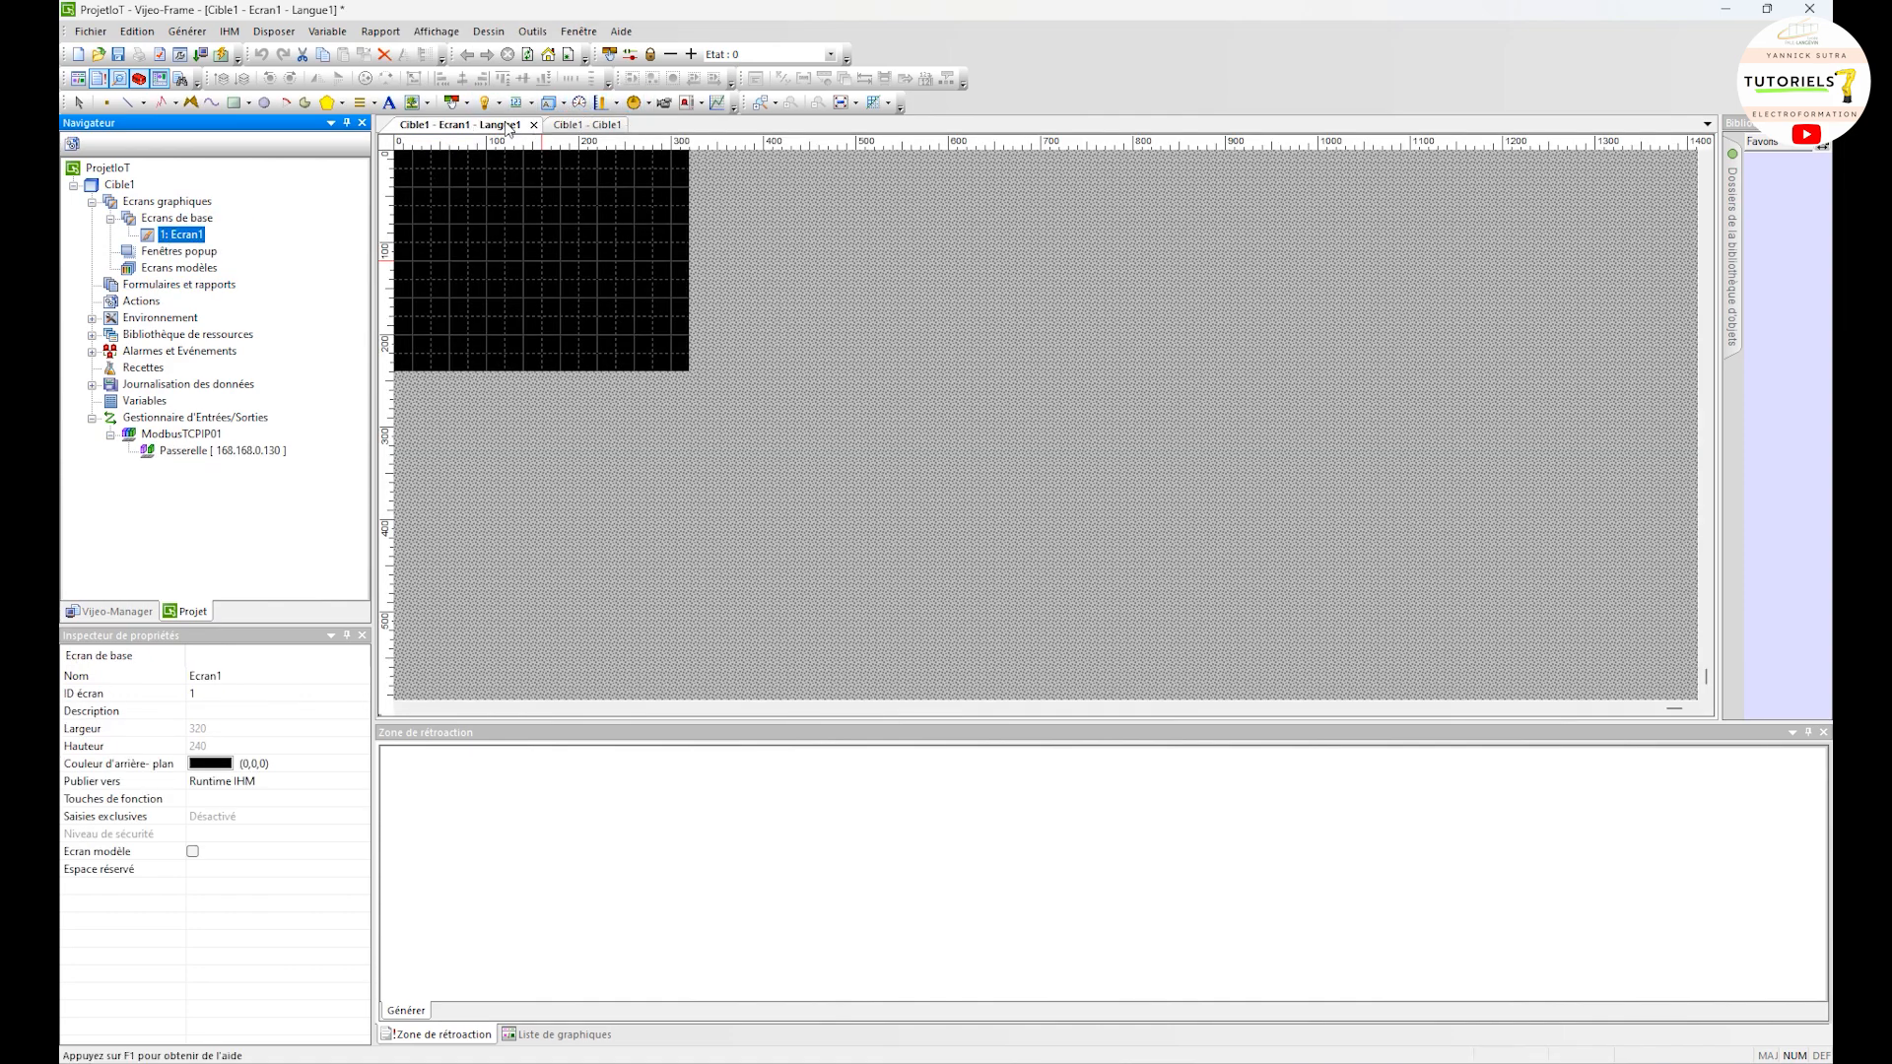
{"action": "left_click", "coordinate": [389, 103]}
{"action": "left_click_drag", "start_coordinate": [431, 167], "coordinate": [670, 204]}
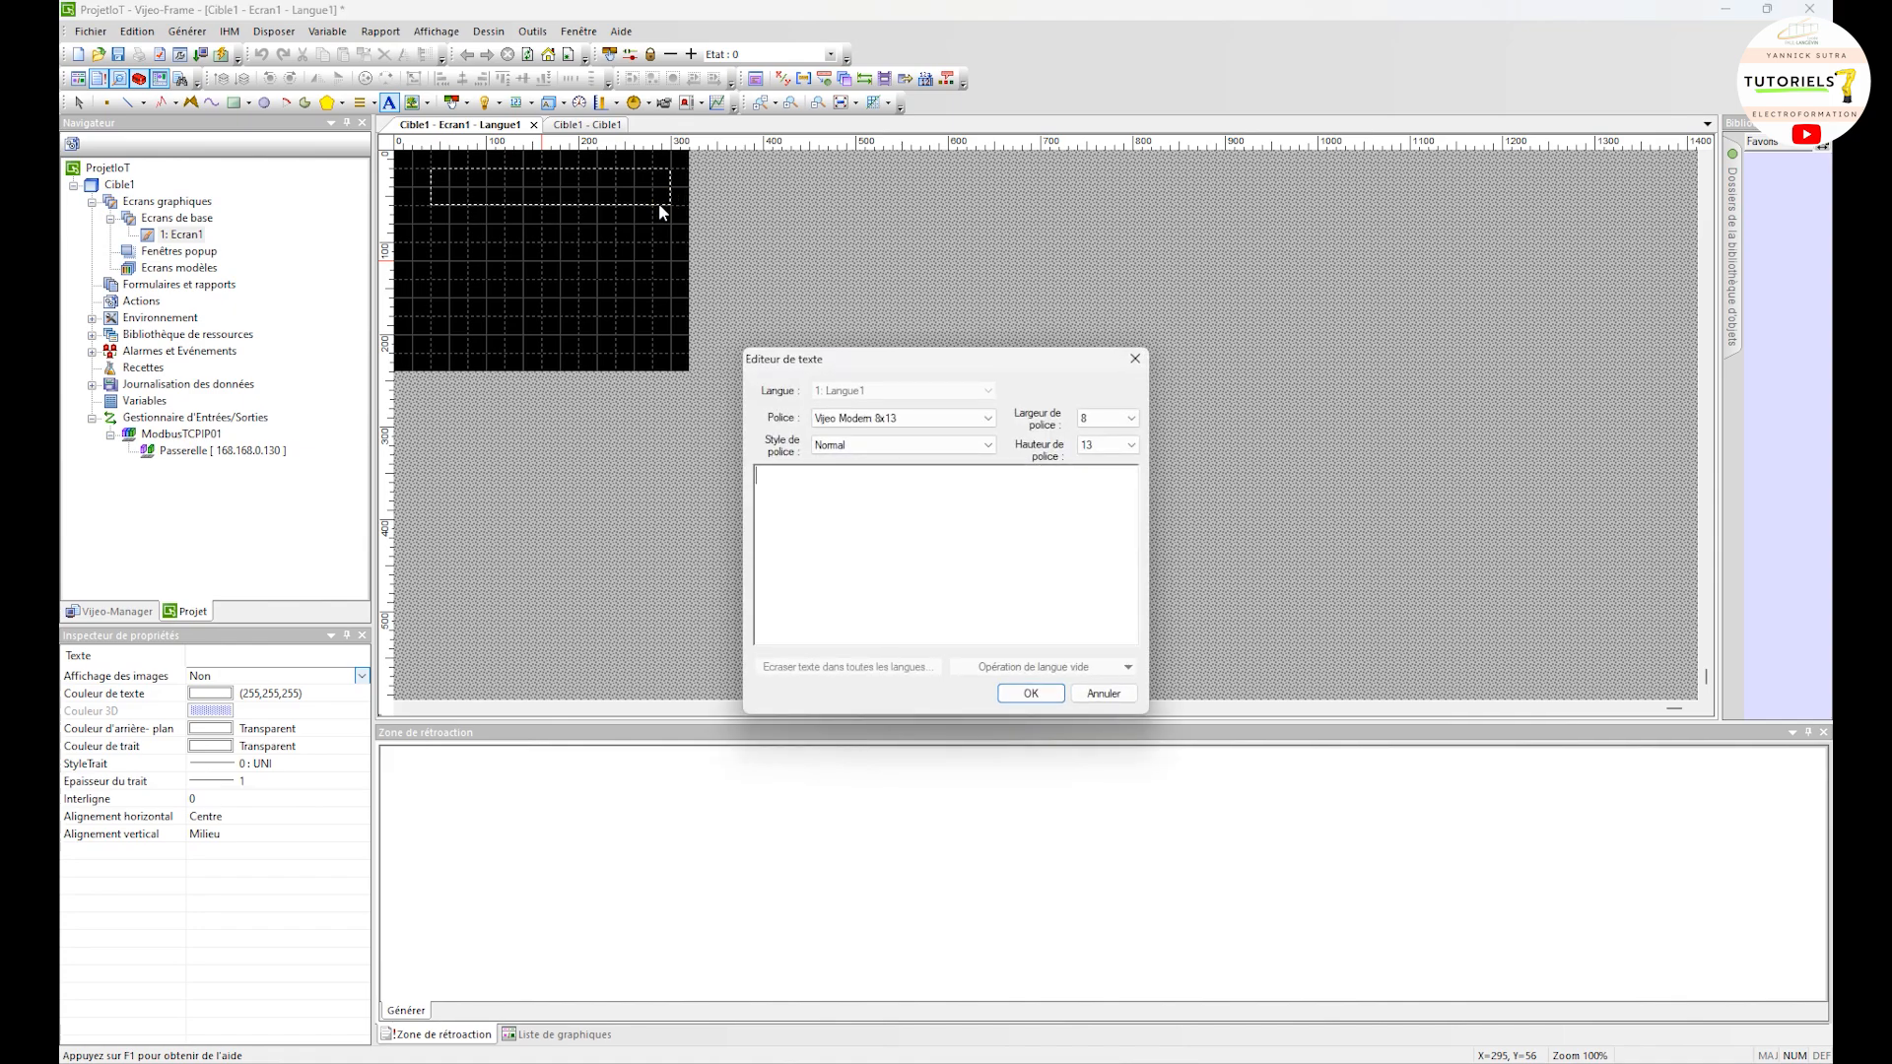
{"action": "type", "text": "Menu principal"}
{"action": "left_click", "coordinate": [1031, 693]}
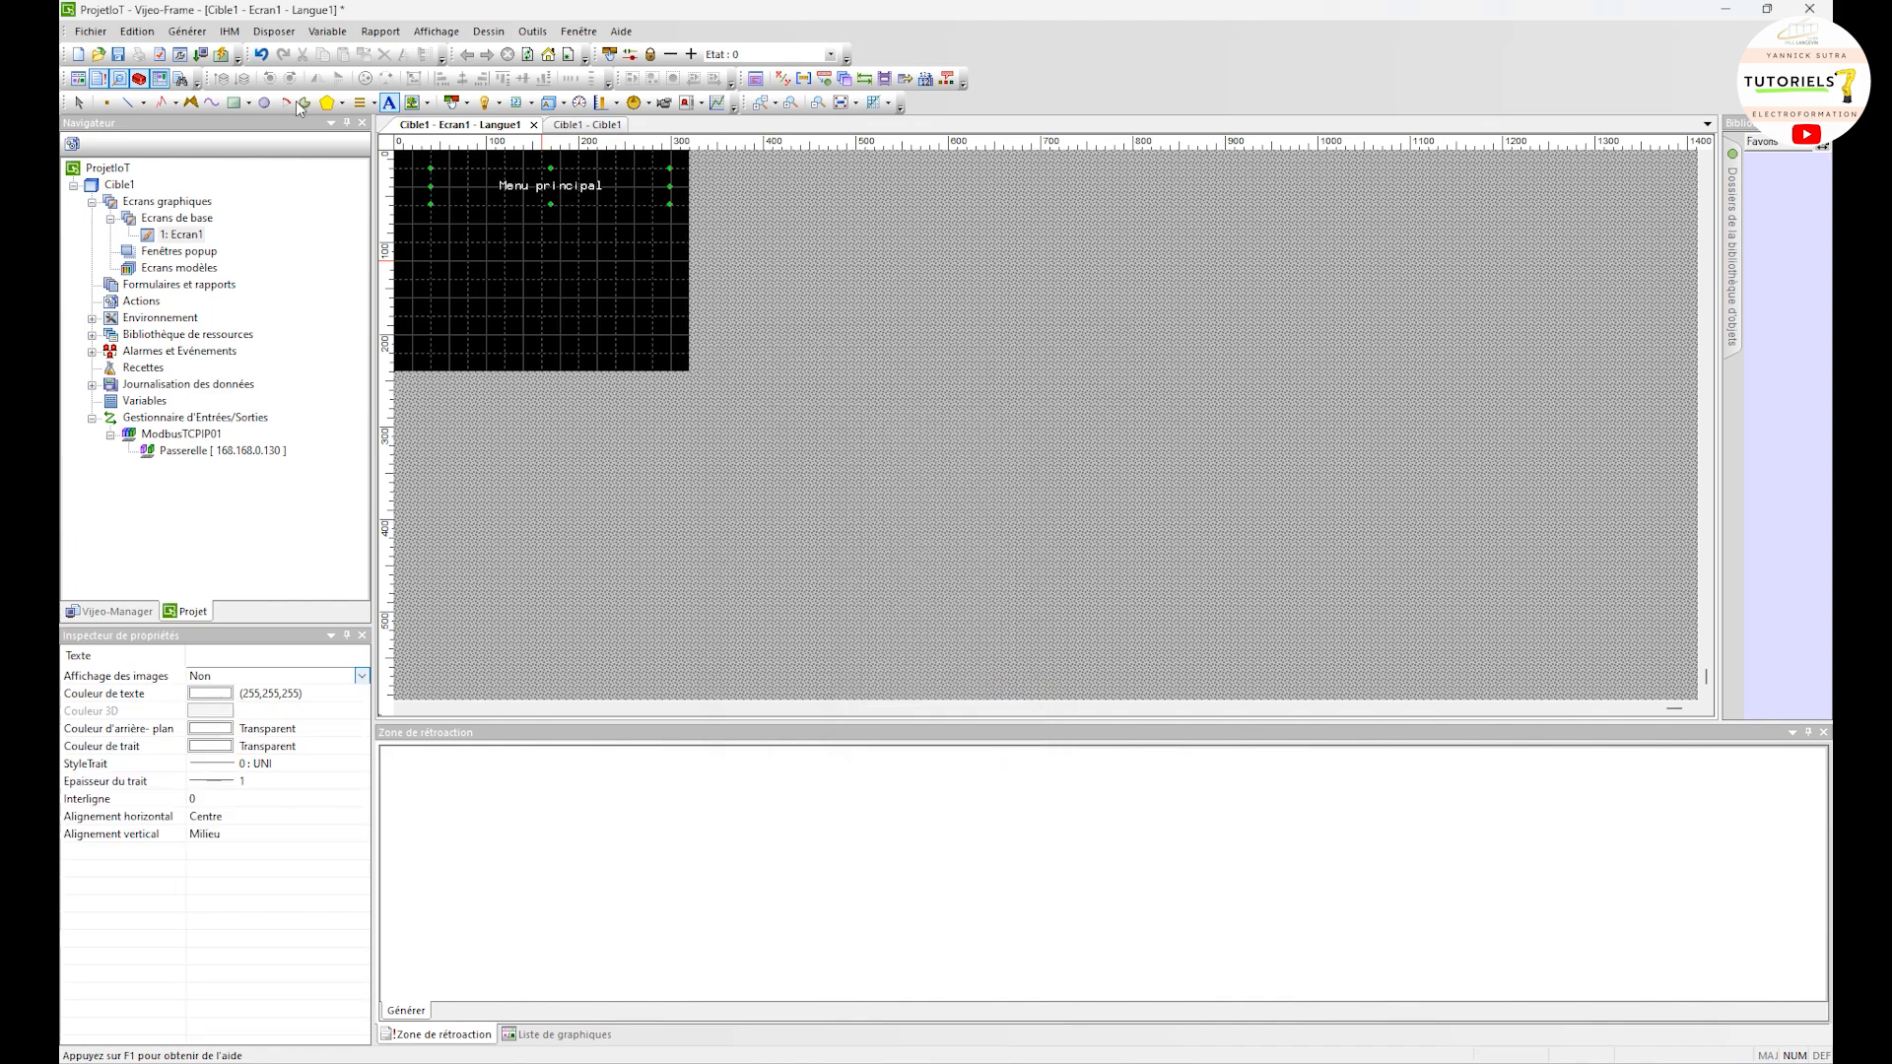
Stretch the "Menu principal" text box to 320 wide, align it with the screen's upper-left corner and set its font style to 3D
{"action": "left_click_drag", "start_coordinate": [429, 202], "coordinate": [391, 187]}
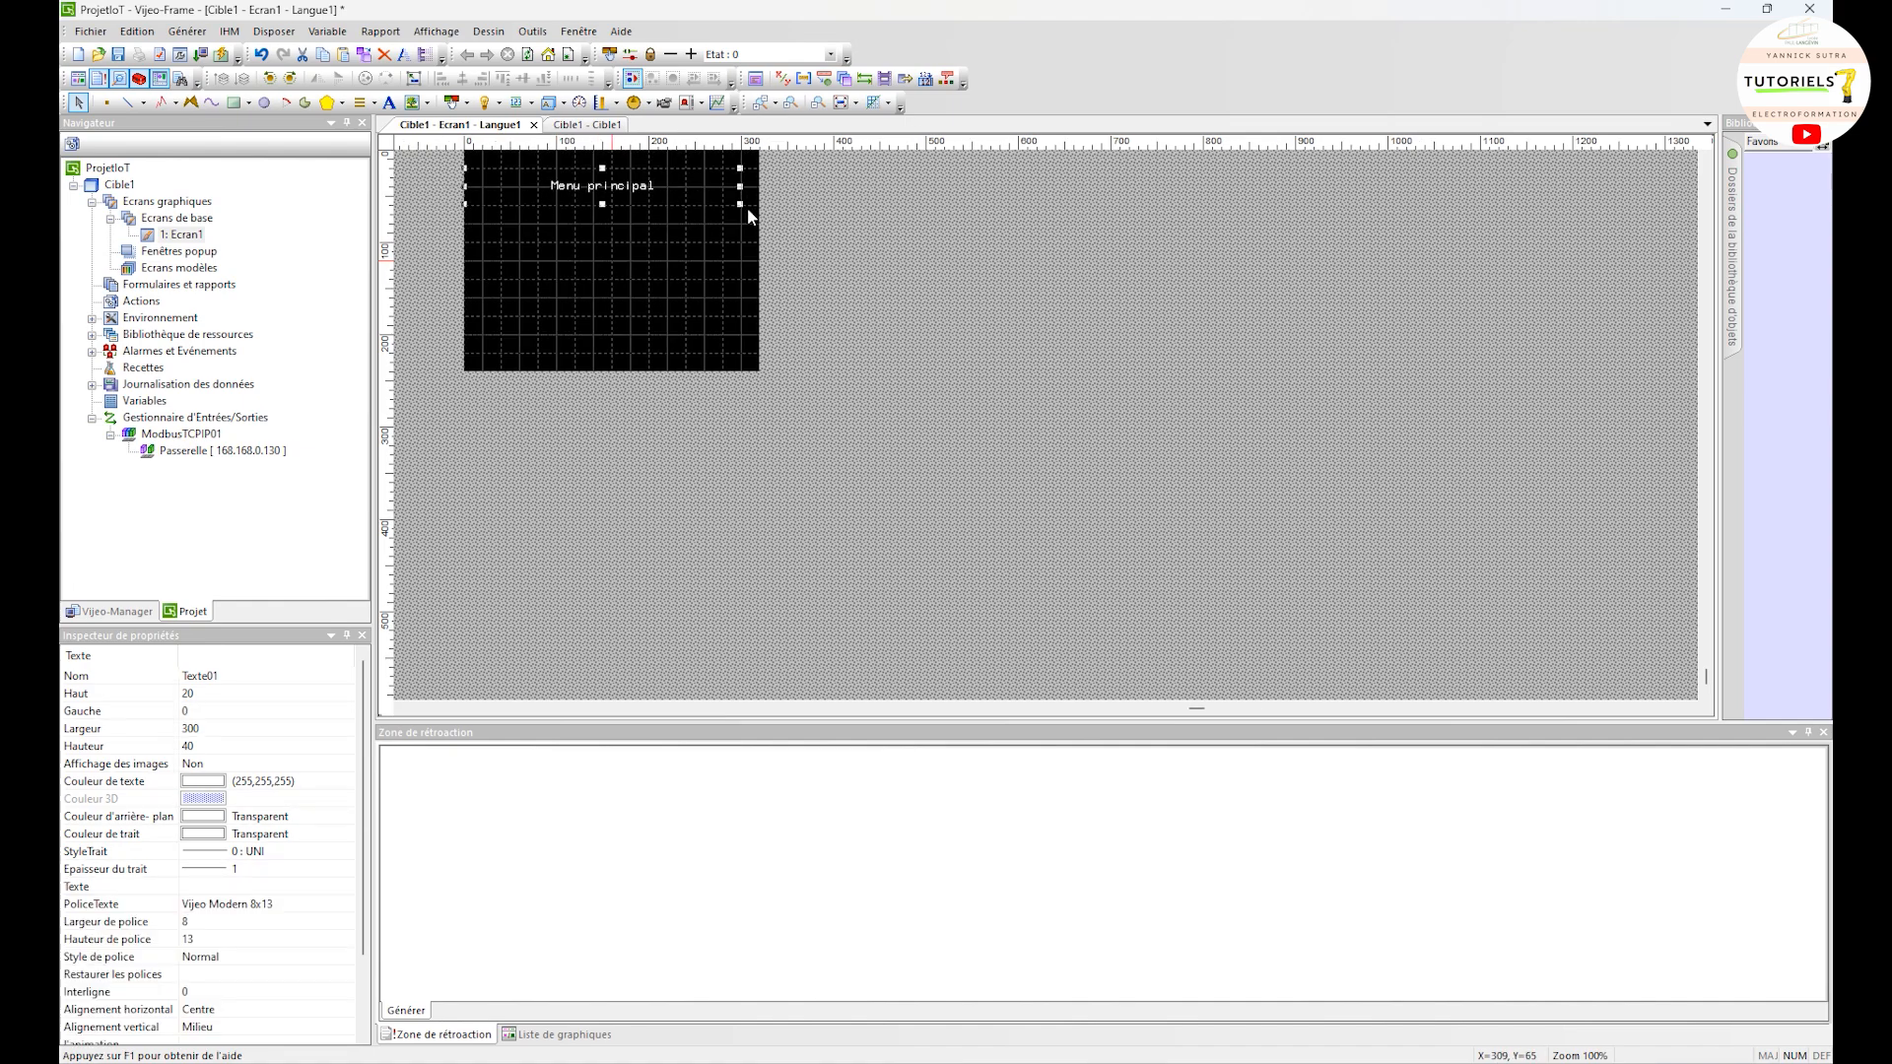
{"action": "left_click_drag", "start_coordinate": [742, 205], "coordinate": [670, 169]}
{"action": "double_click", "coordinate": [670, 169]}
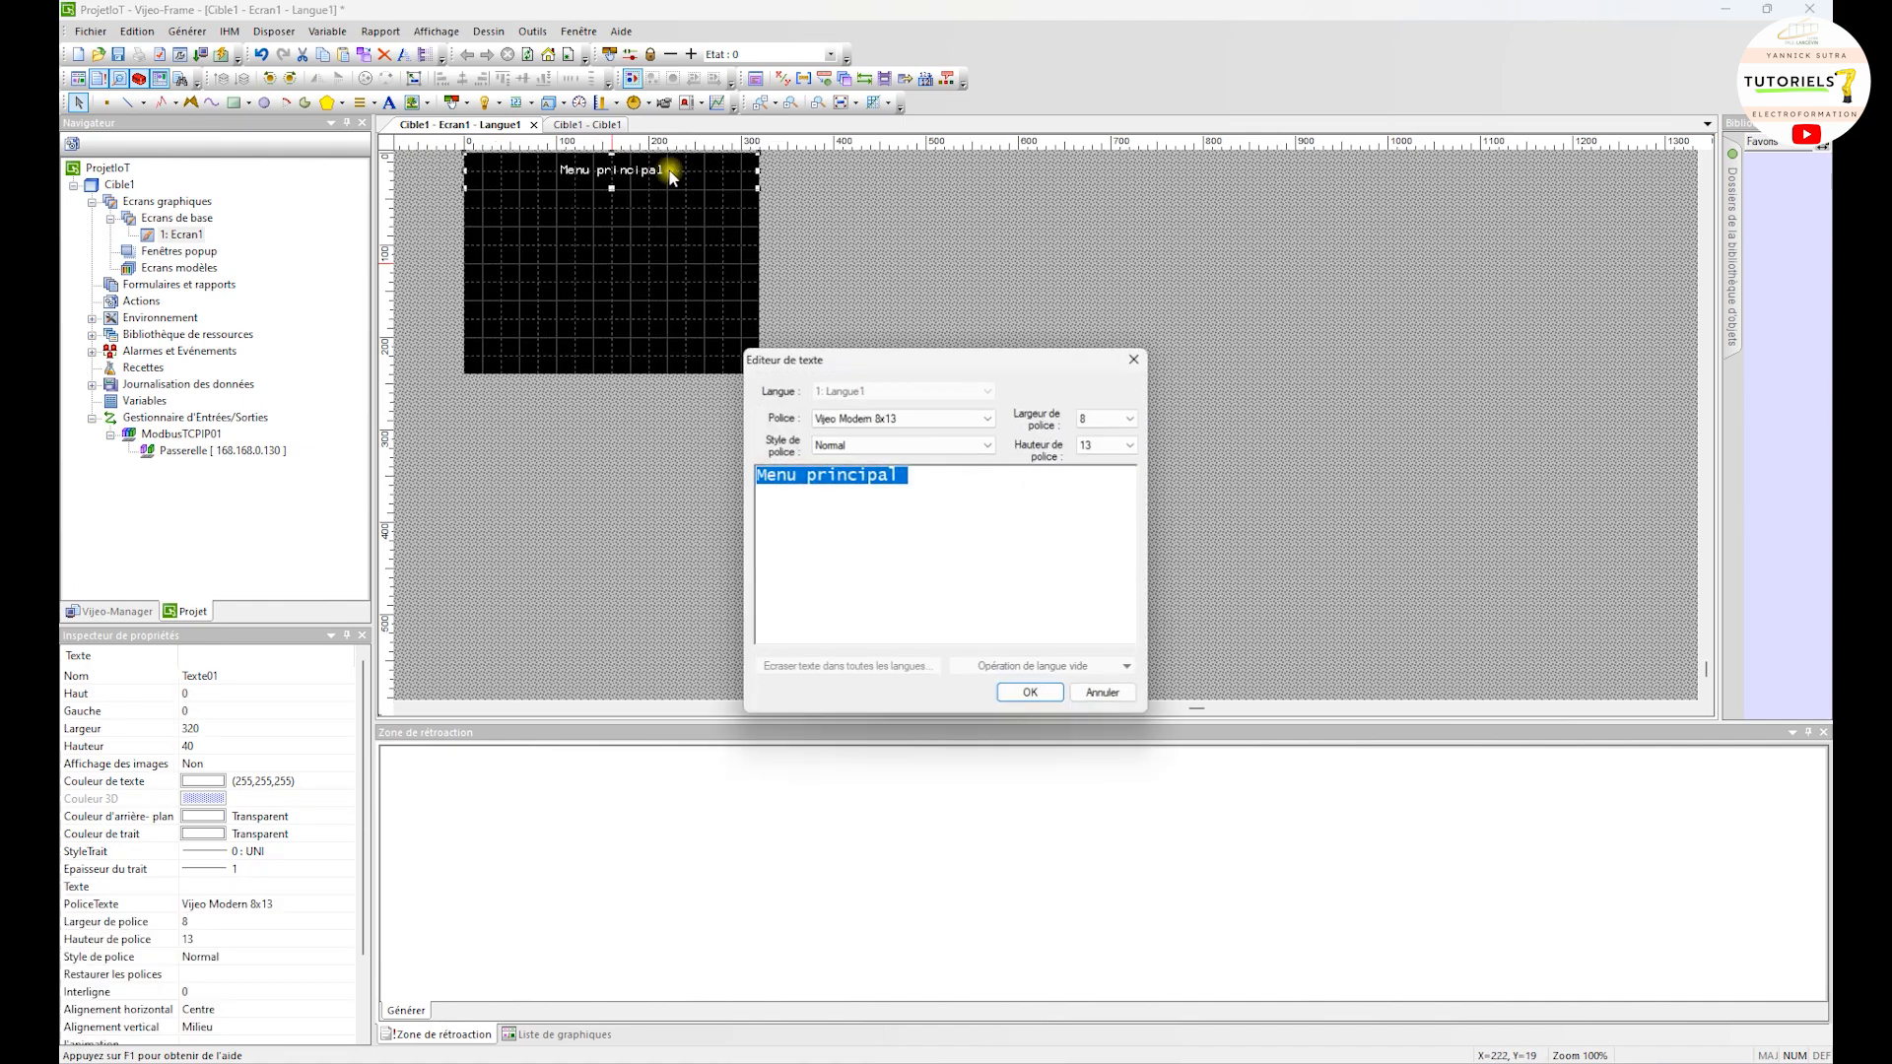
{"action": "left_click", "coordinate": [926, 445]}
{"action": "left_click", "coordinate": [890, 486]}
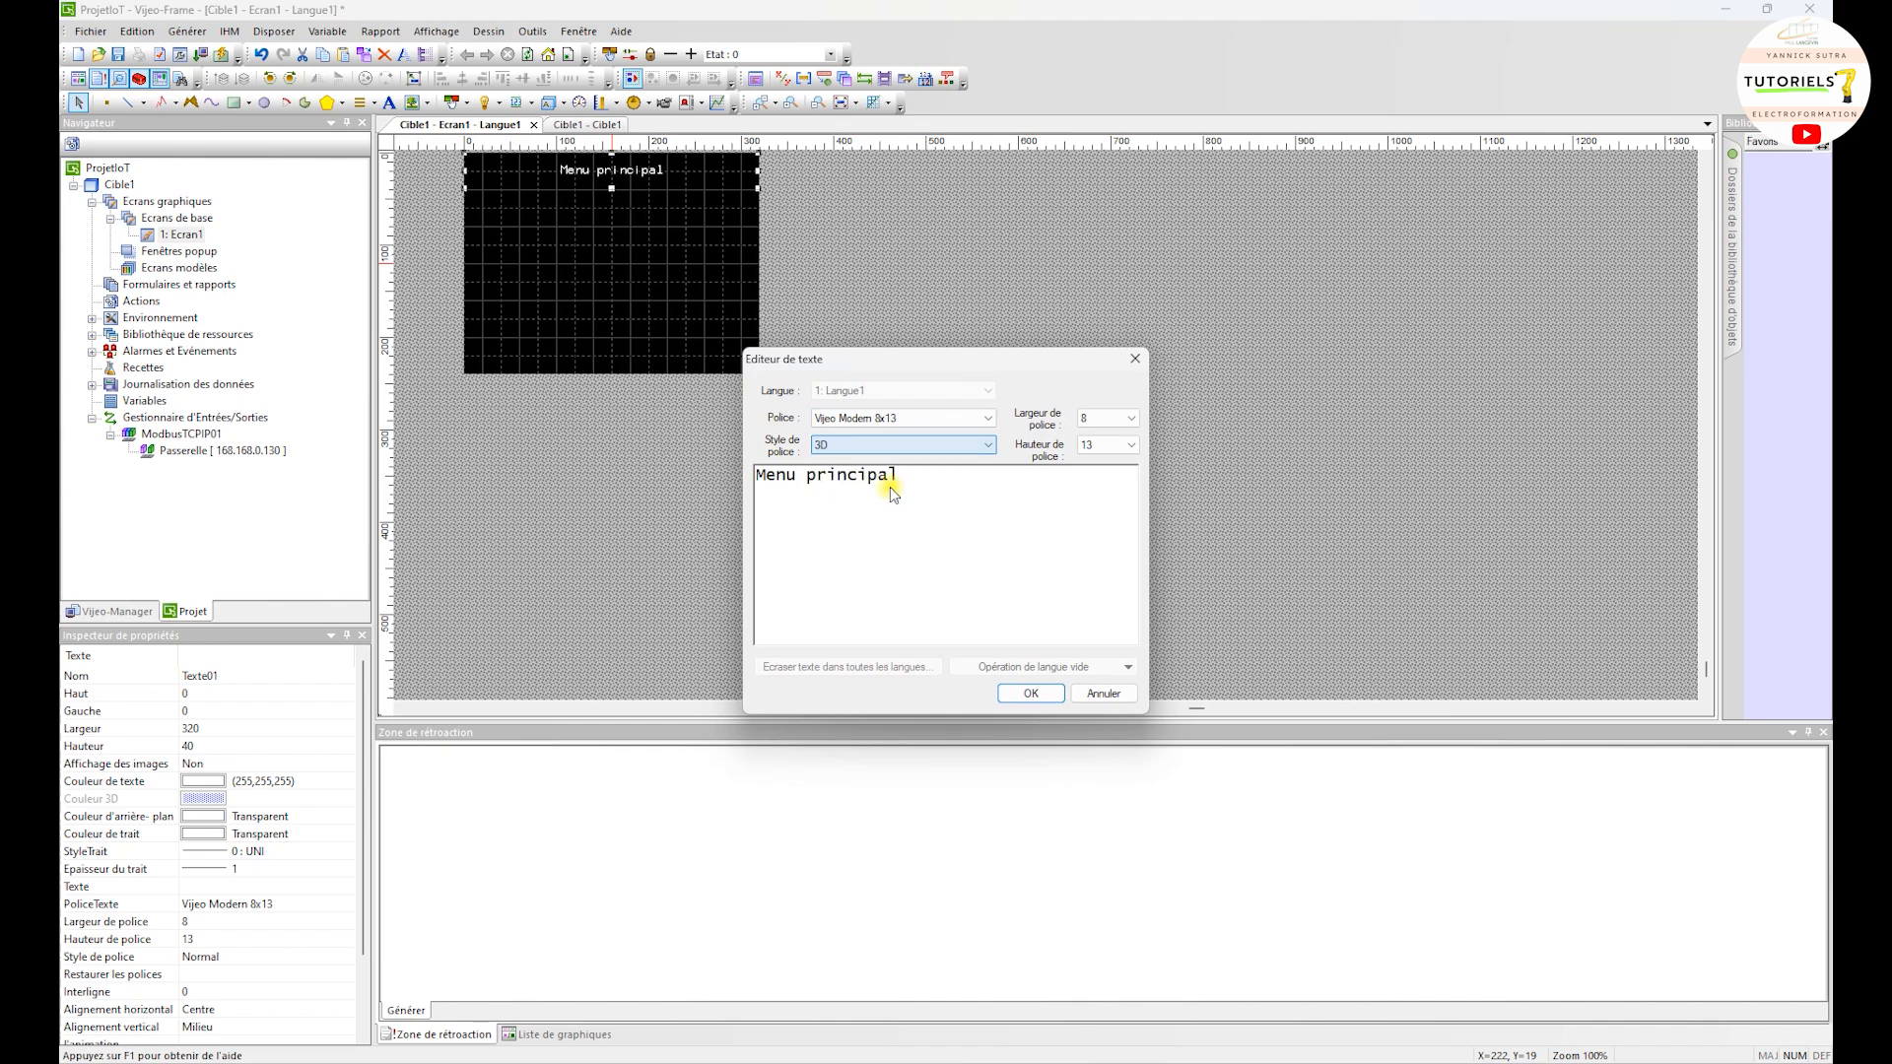
{"action": "left_click", "coordinate": [1029, 692]}
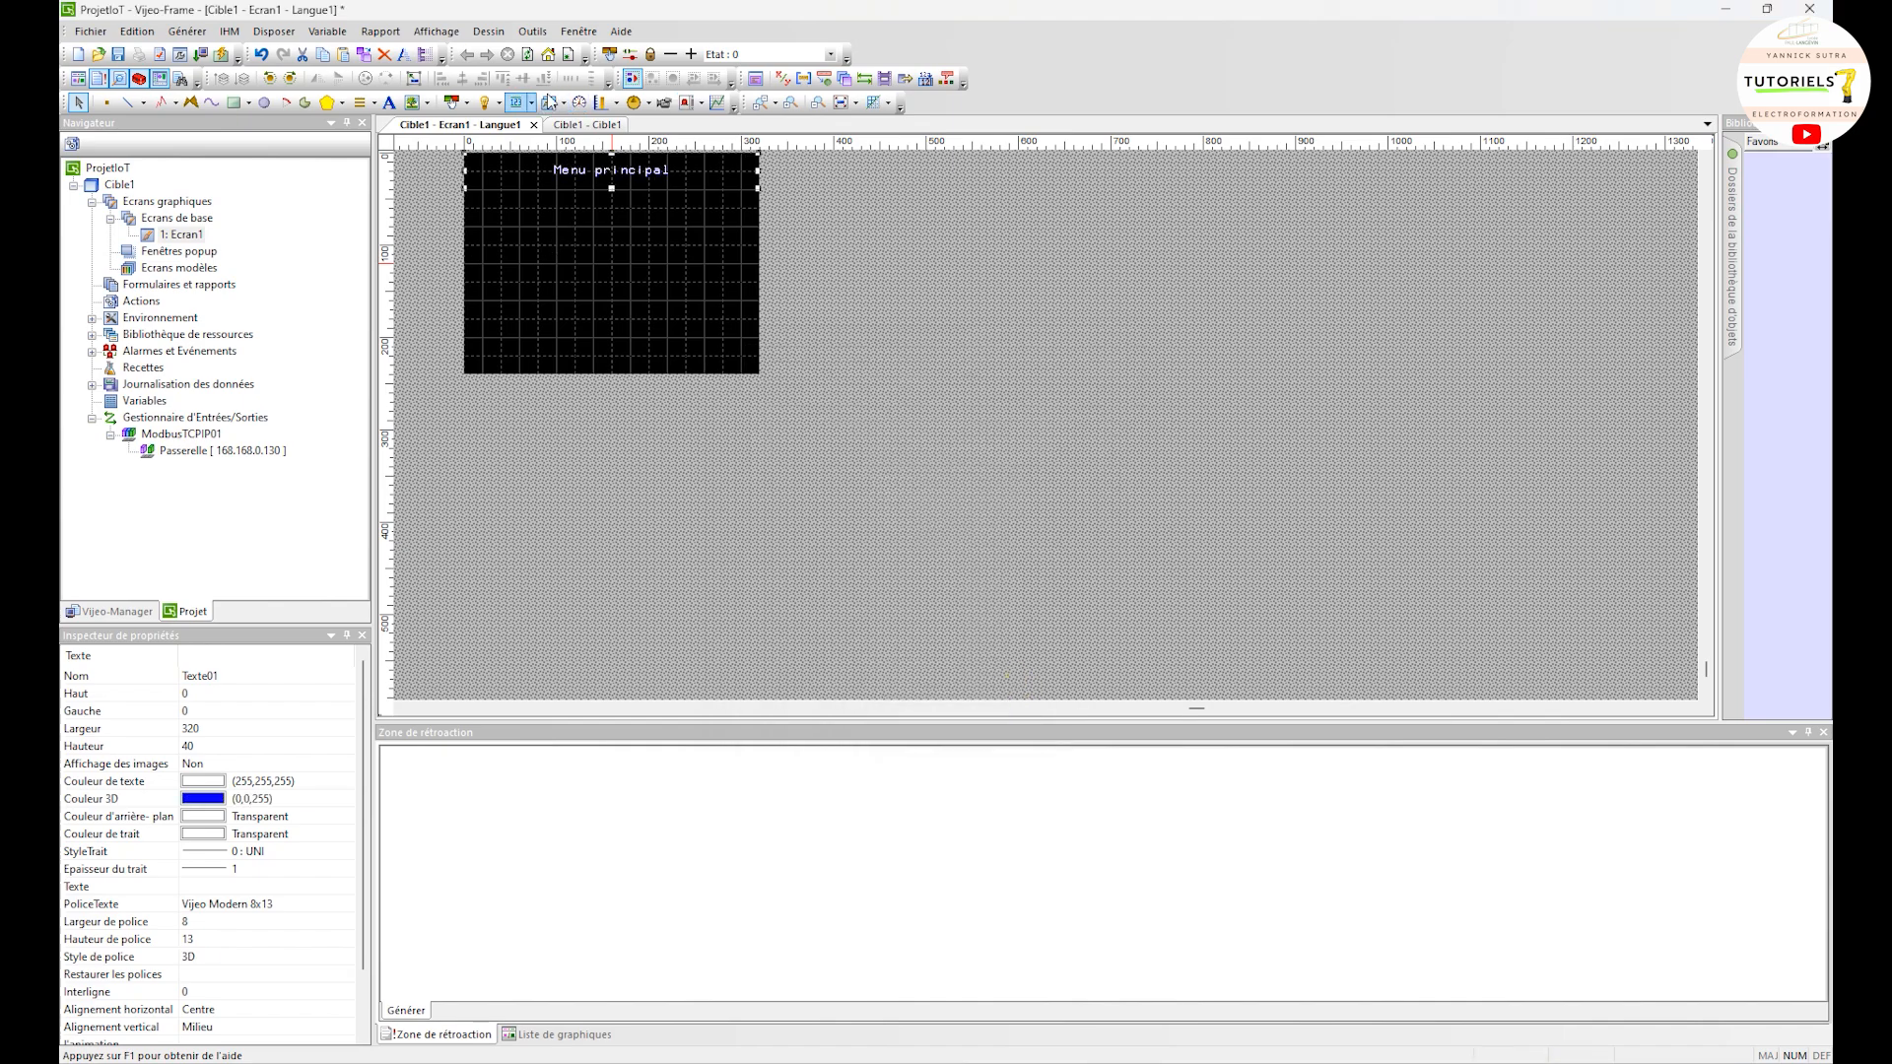
Zoom the Ecran1 view to 200%
{"action": "left_click", "coordinate": [769, 107]}
{"action": "left_click", "coordinate": [769, 106]}
{"action": "left_click", "coordinate": [769, 106]}
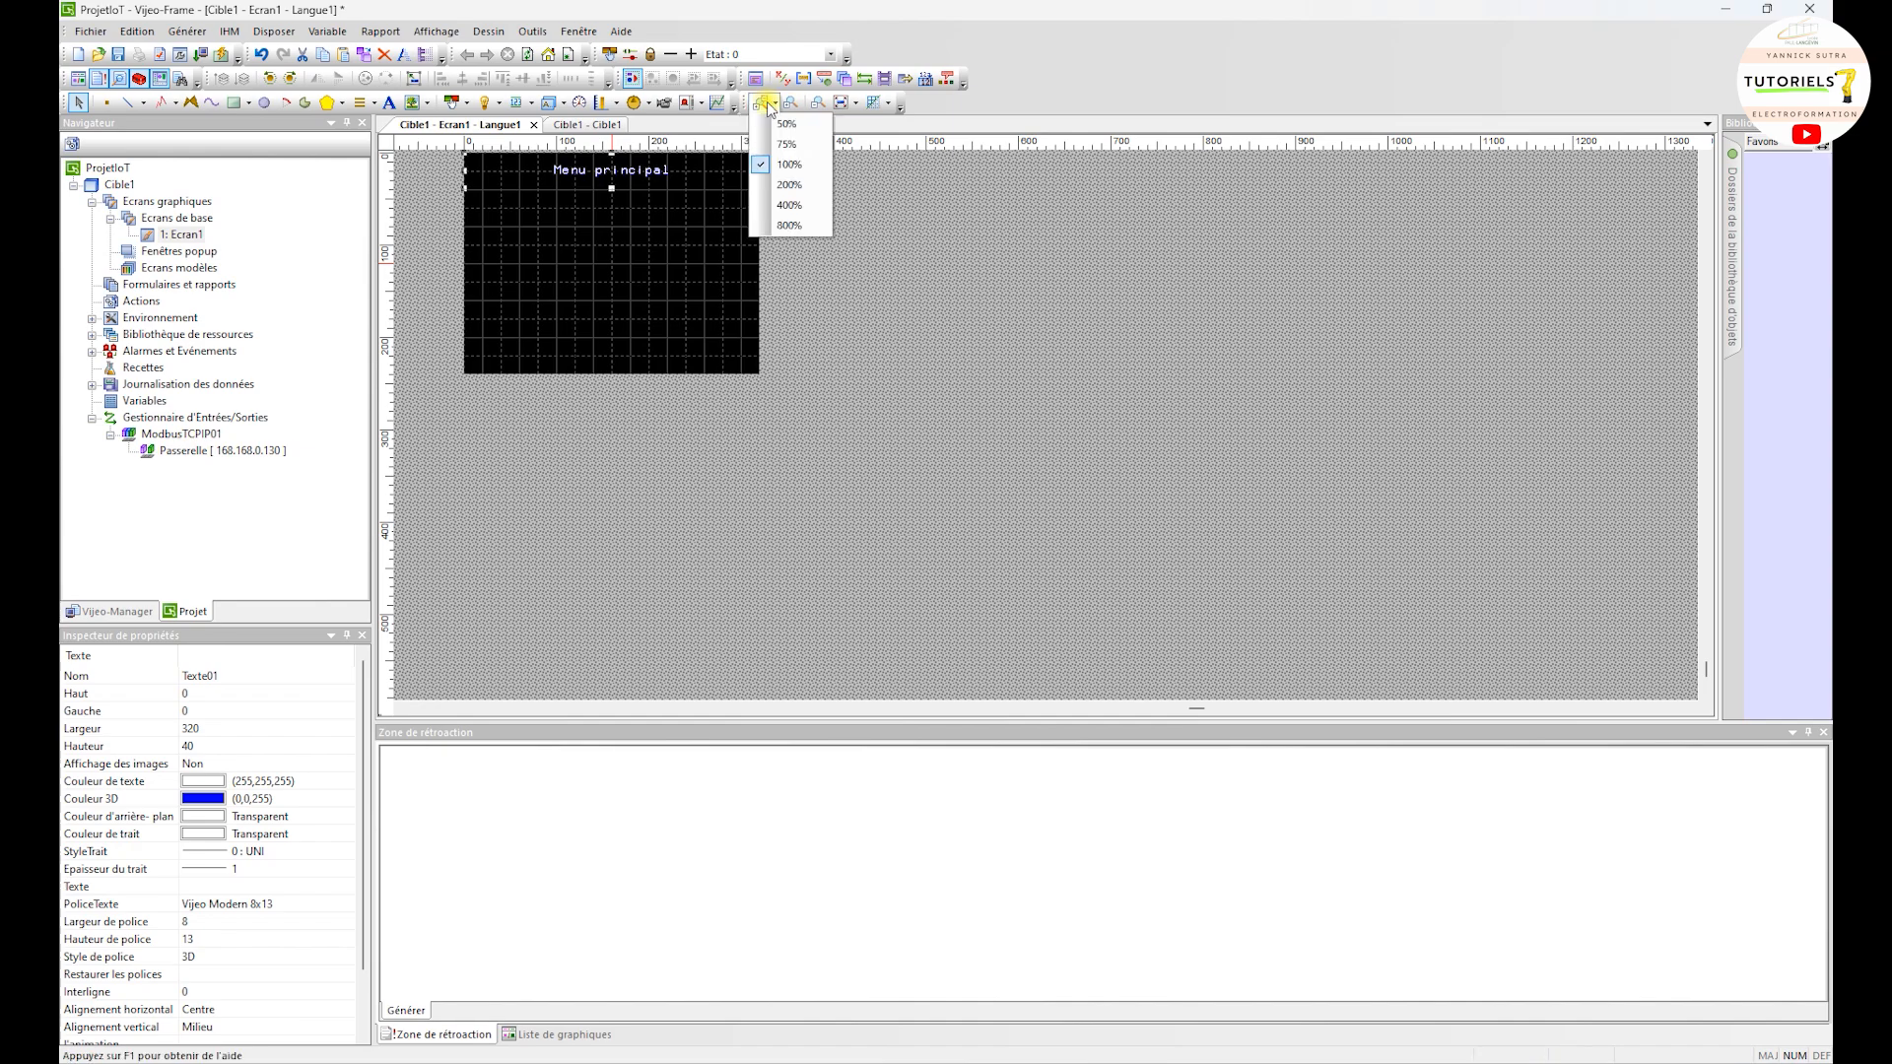
{"action": "left_click", "coordinate": [783, 185]}
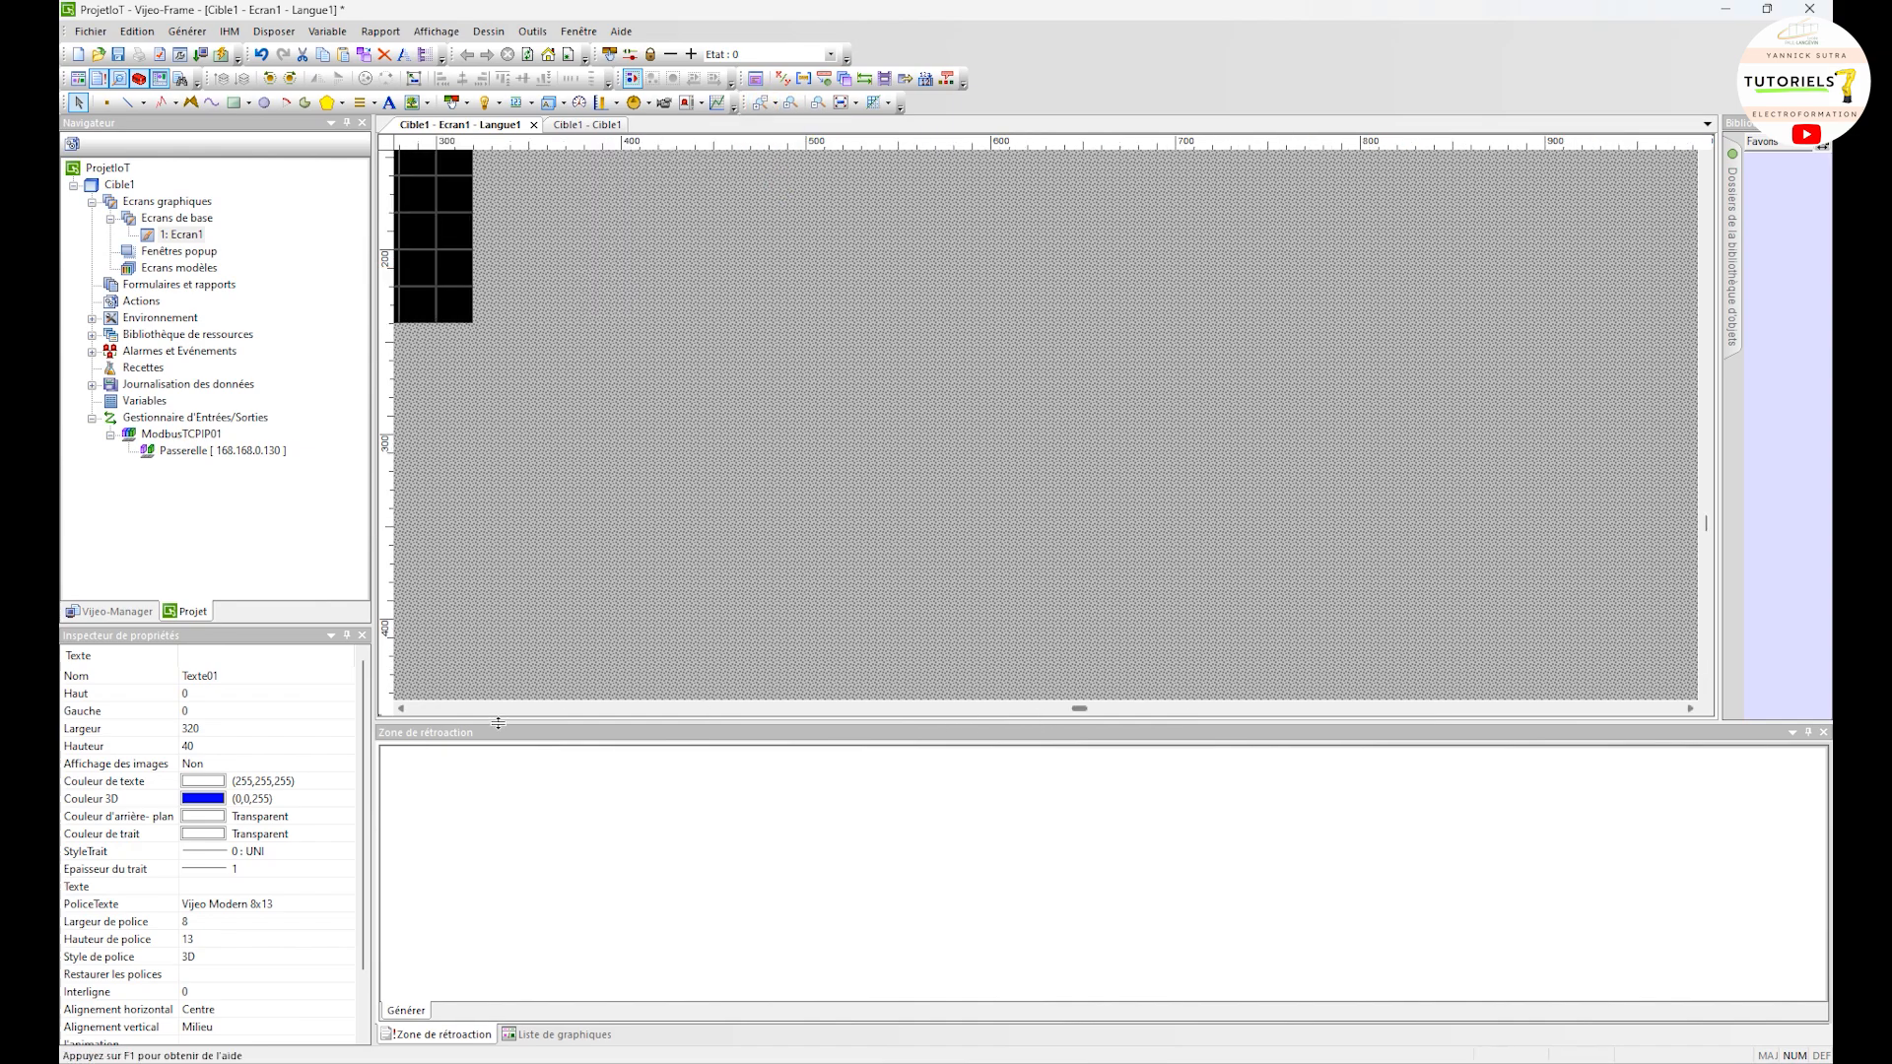
Reduce the height of the "Menu principal" text box to 20
{"action": "scroll", "coordinate": [1478, 385], "scroll_direction": "up", "scroll_amount": 5}
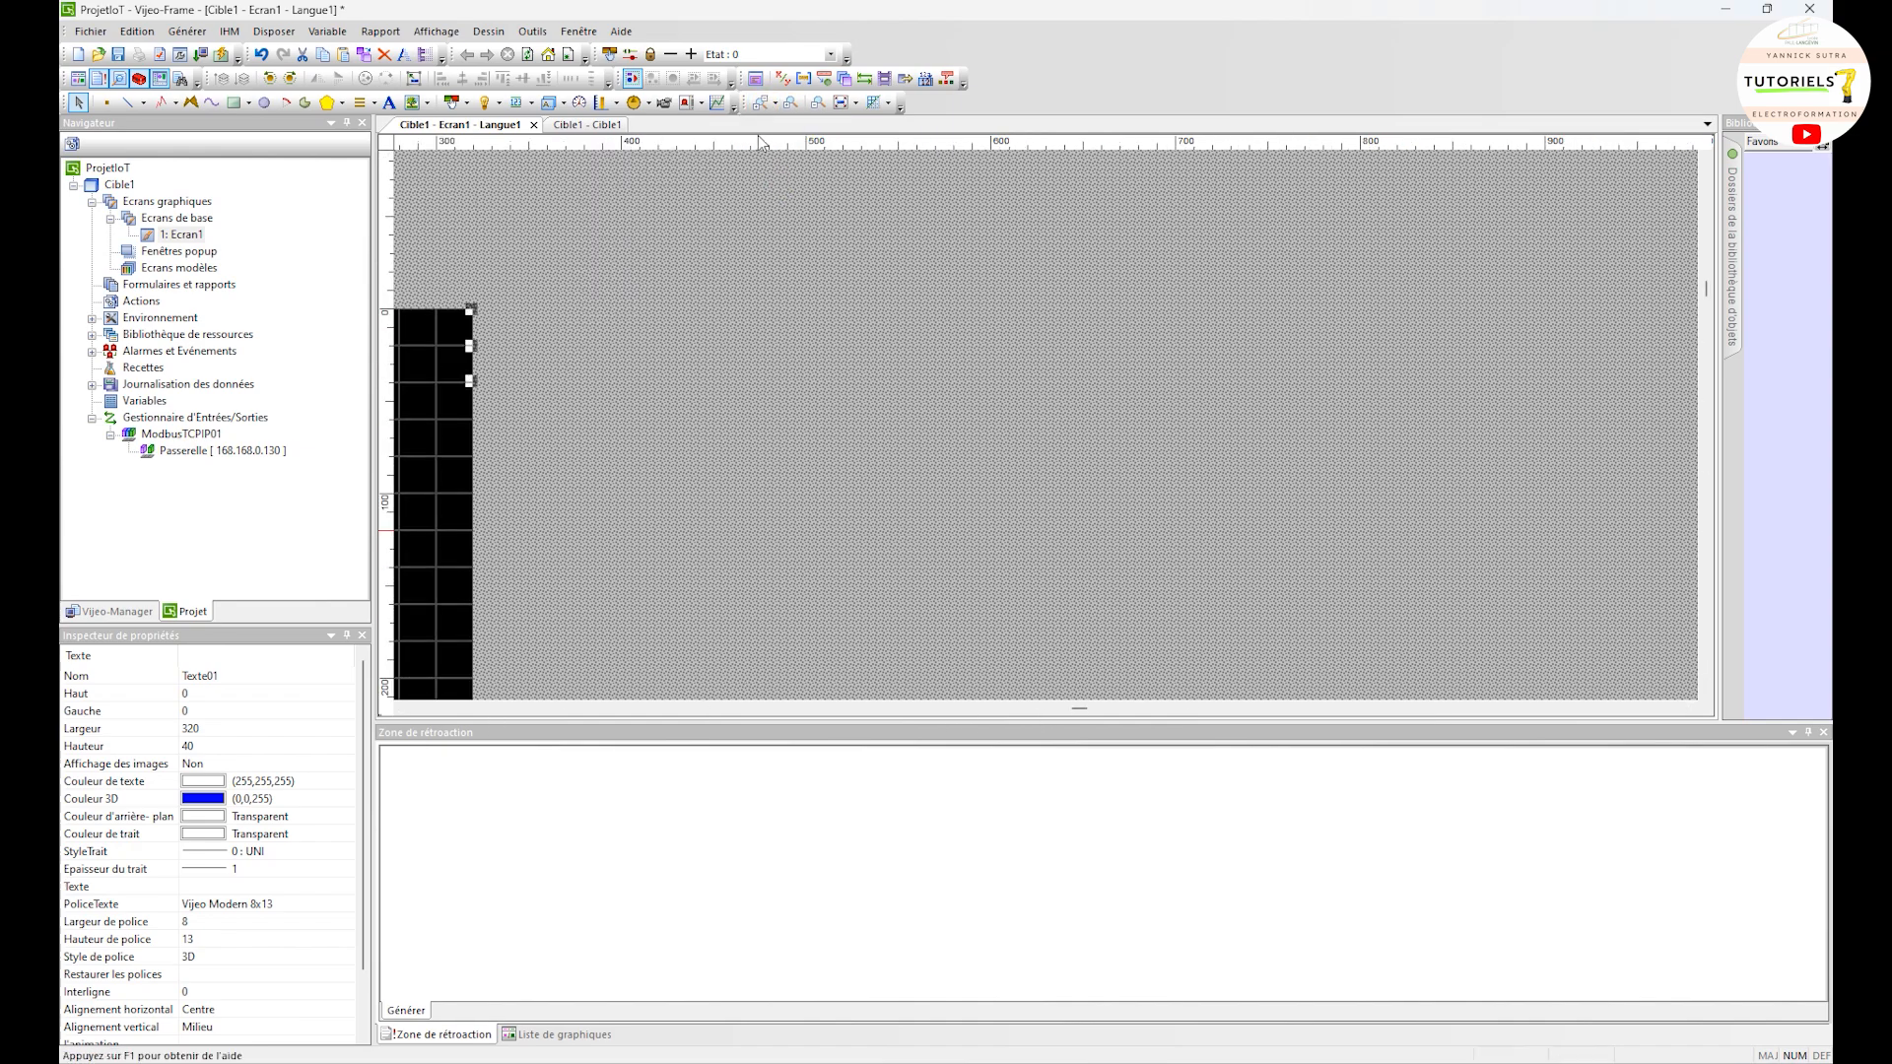
{"action": "left_click", "coordinate": [790, 103]}
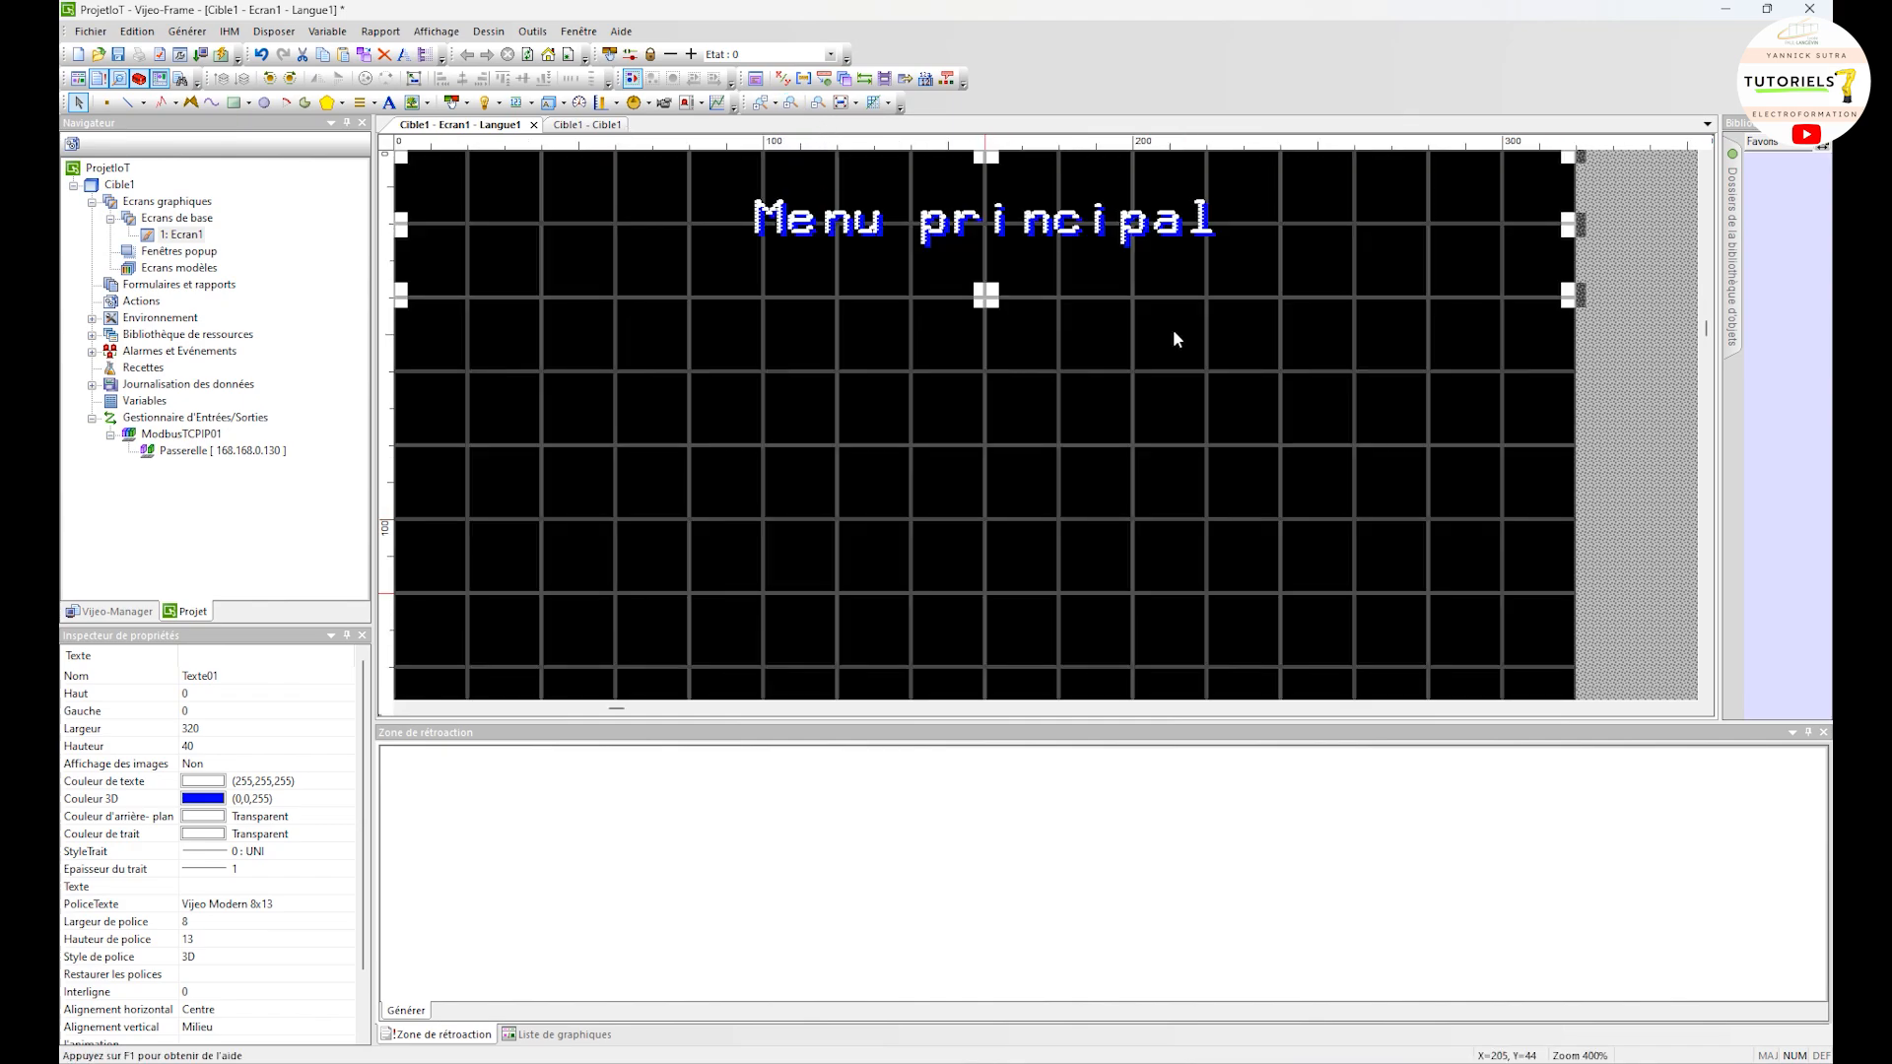
{"action": "left_click", "coordinate": [774, 104]}
{"action": "left_click", "coordinate": [784, 183]}
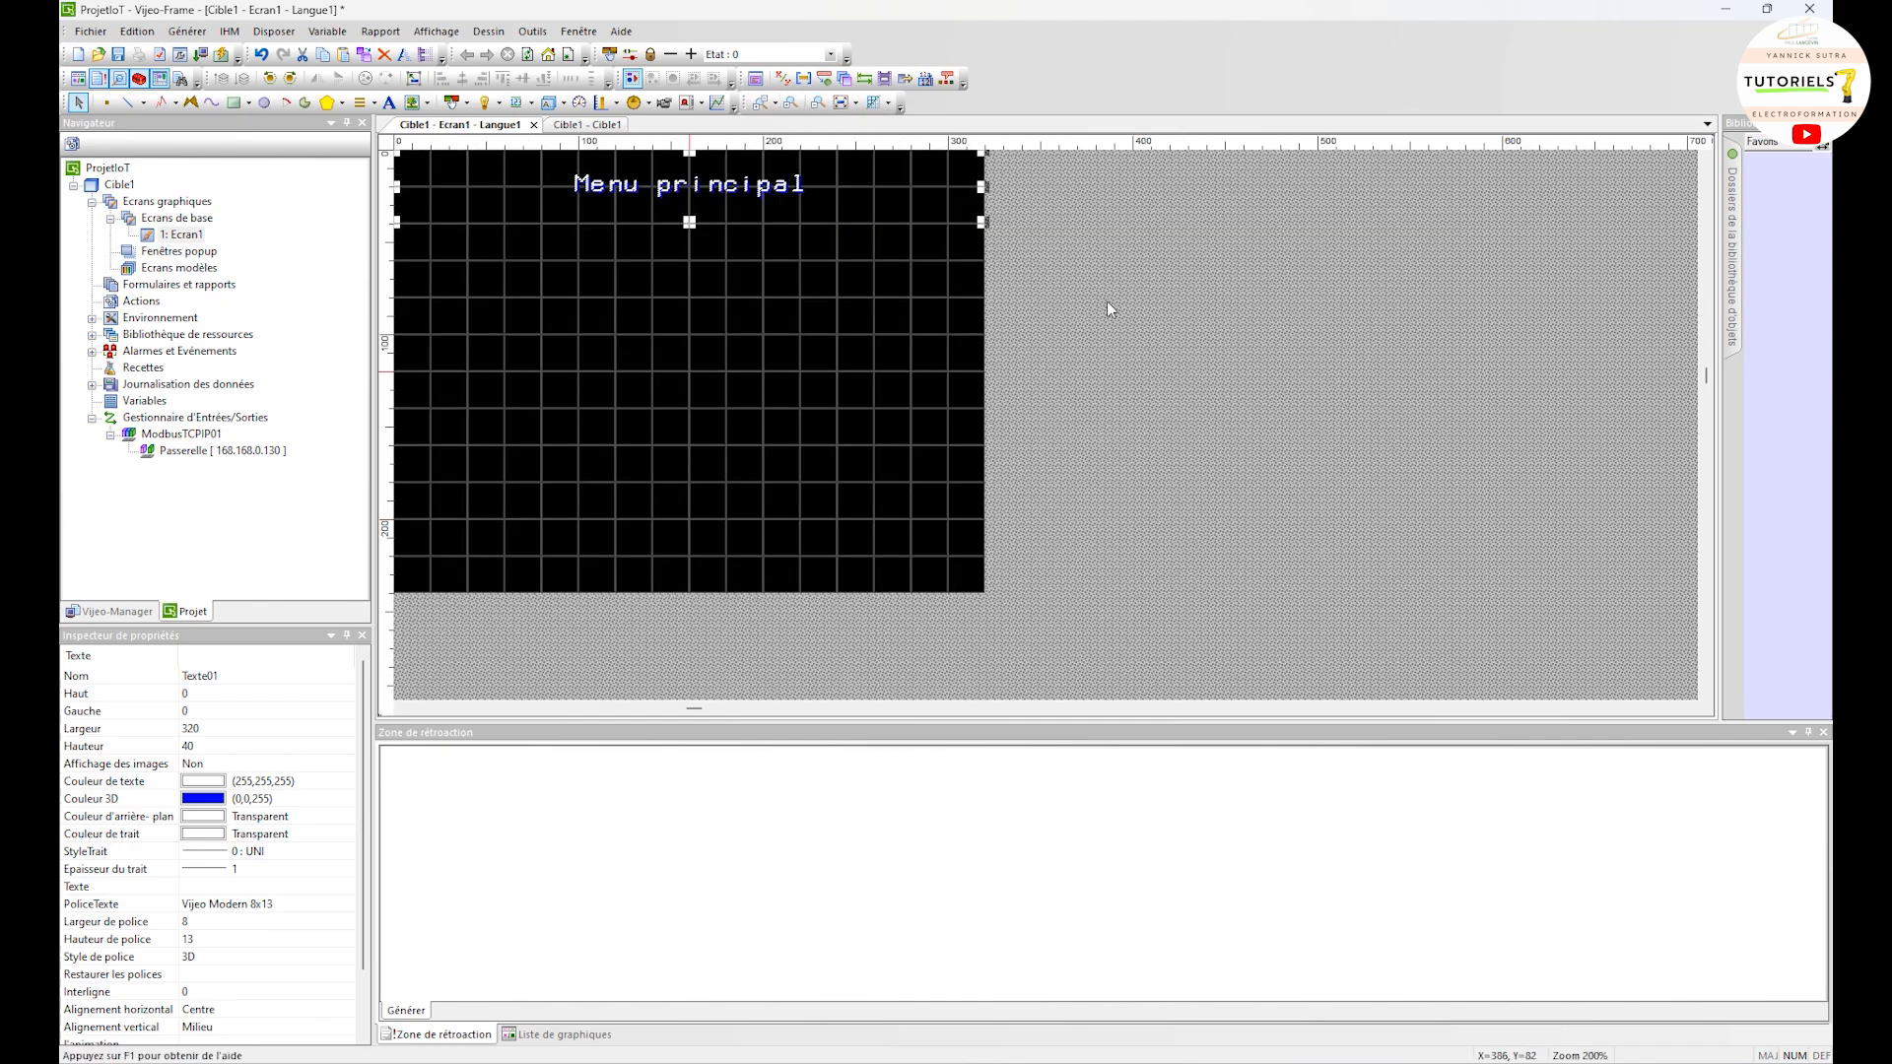
{"action": "left_click", "coordinate": [727, 222]}
{"action": "left_click", "coordinate": [688, 219]}
{"action": "left_click_drag", "start_coordinate": [693, 201], "coordinate": [695, 190]}
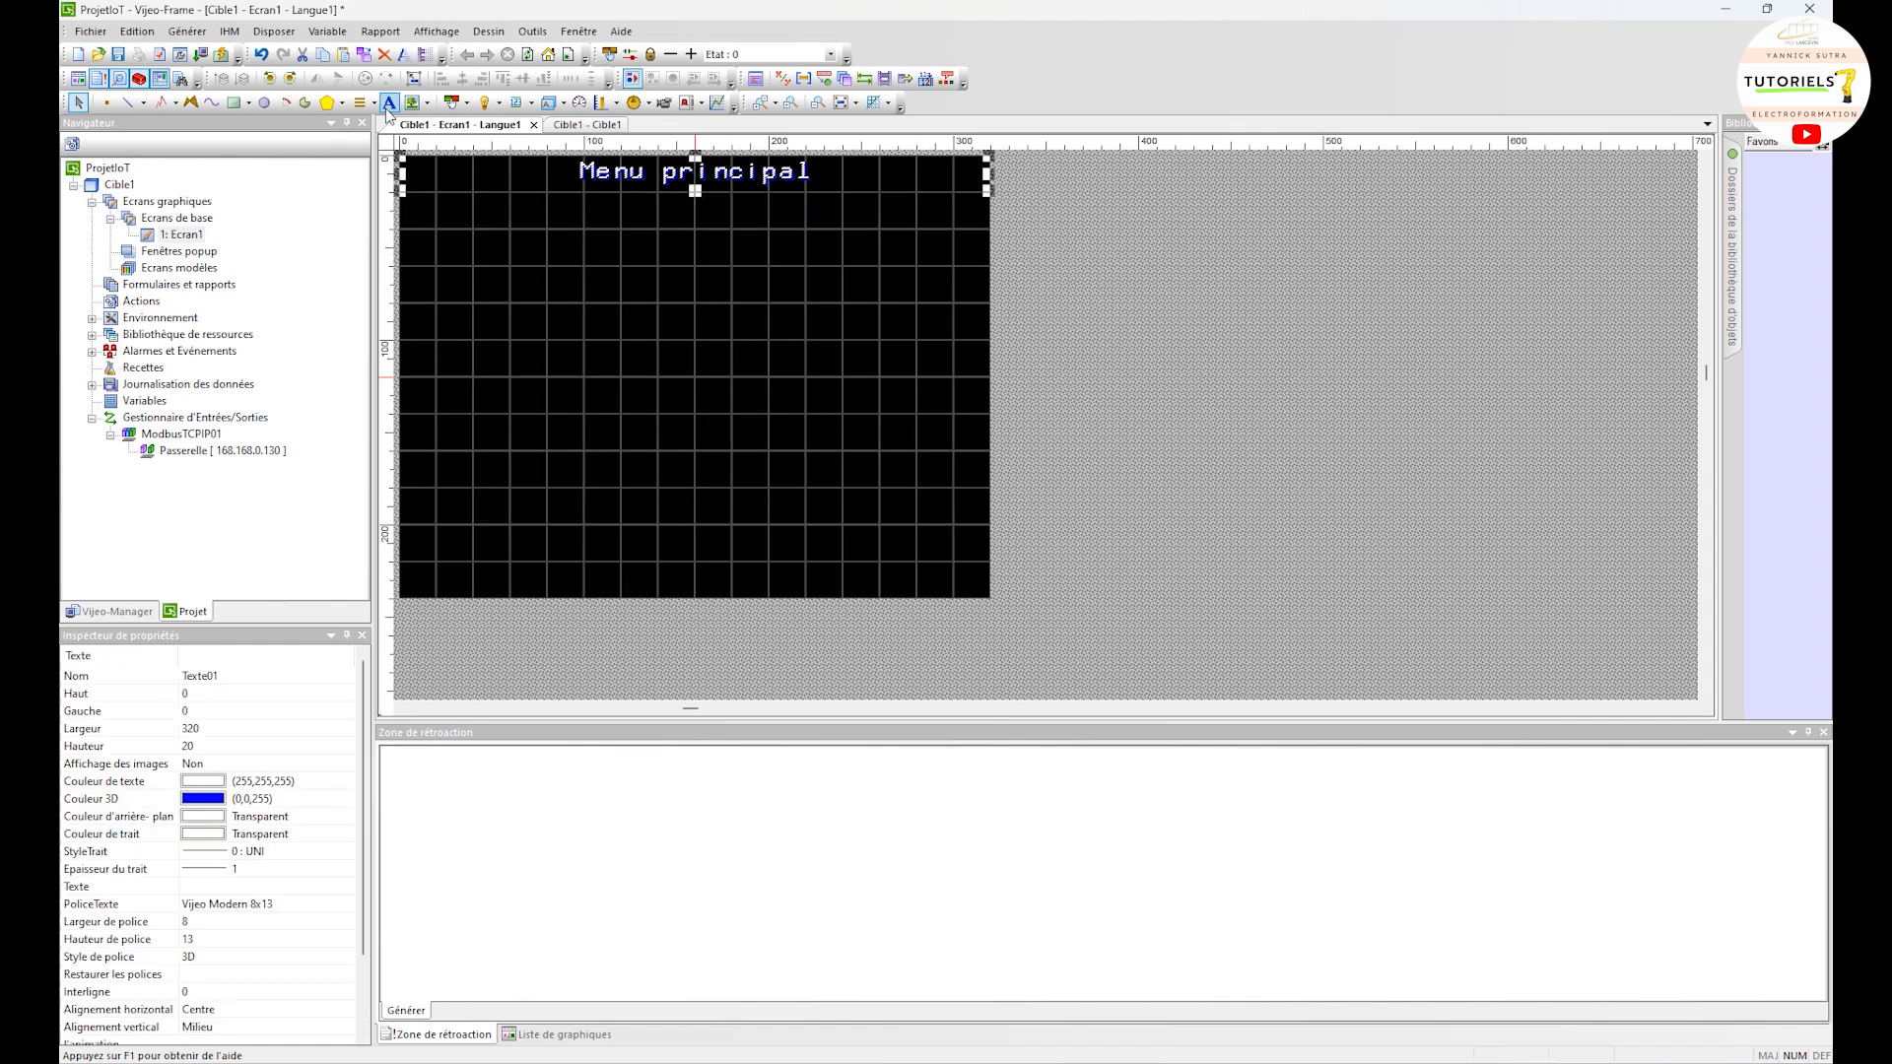
Try to rename the base screen Ecran1 as "Menu principal", with a space in the name
{"action": "right_click", "coordinate": [196, 241]}
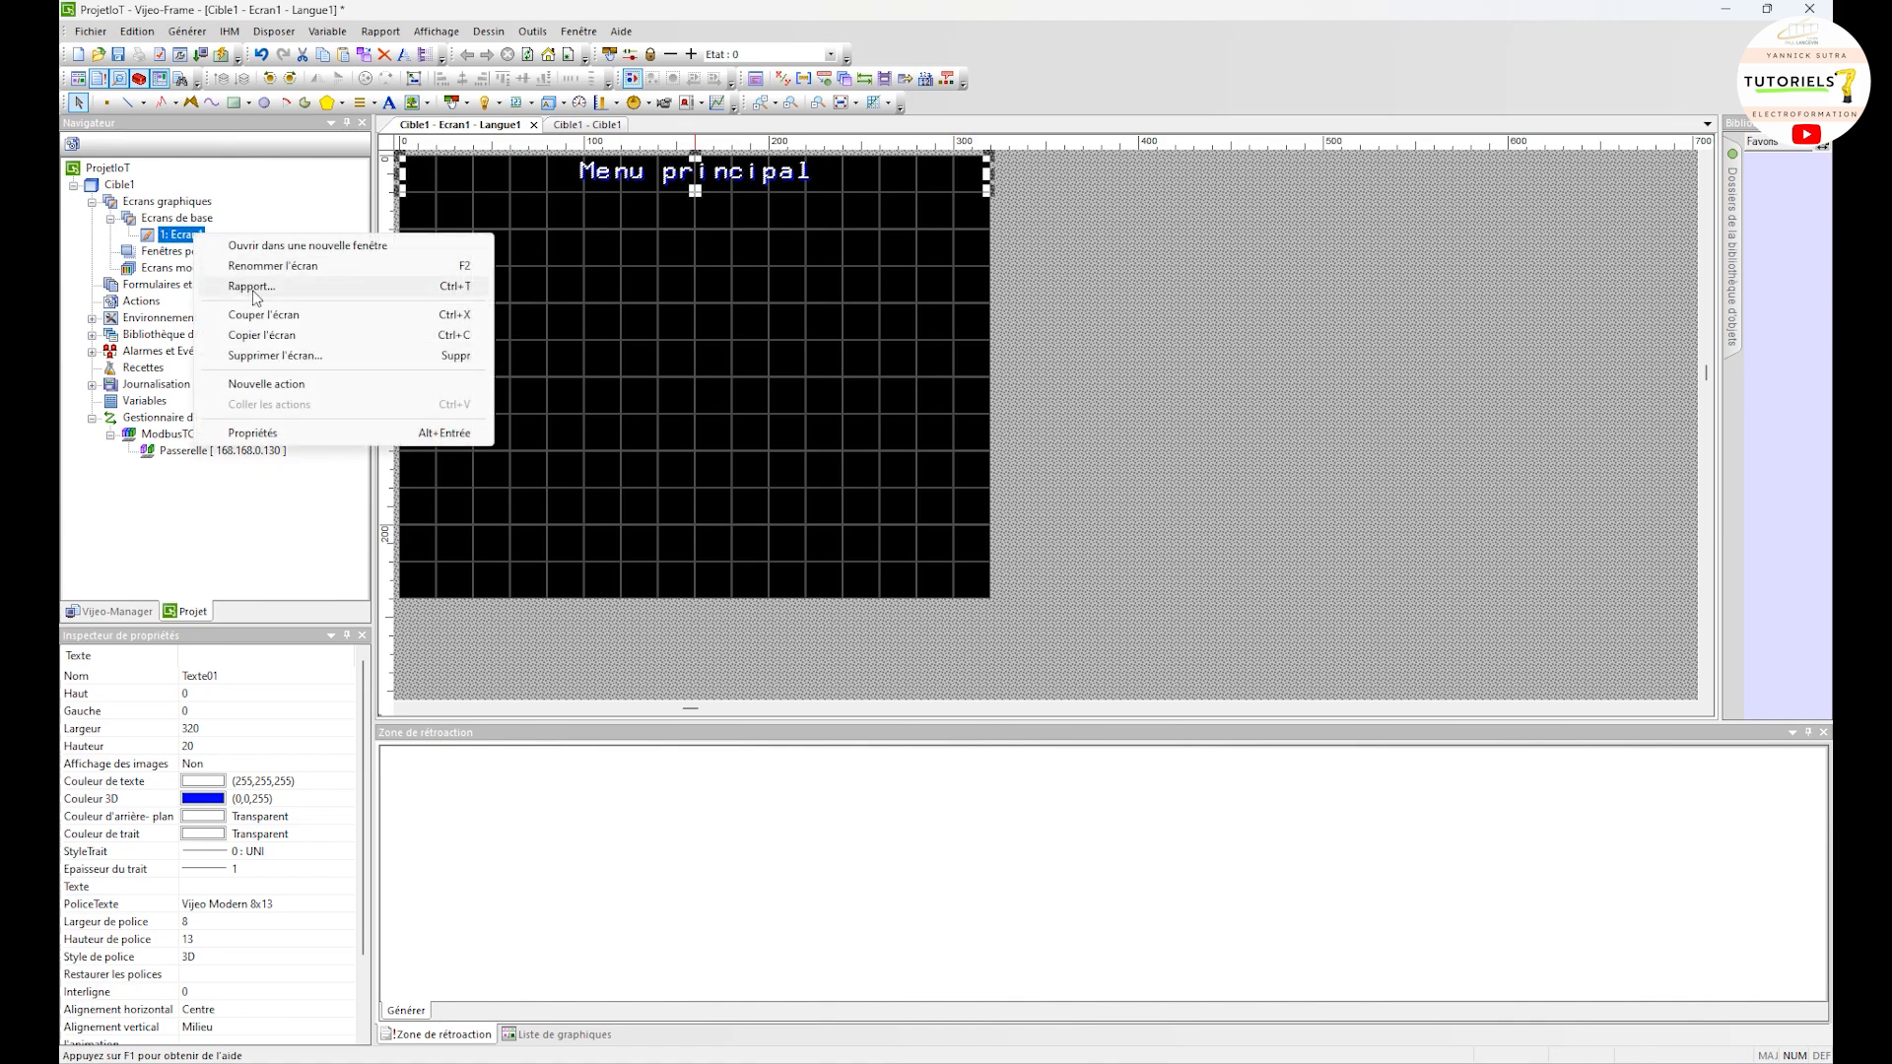
{"action": "left_click", "coordinate": [279, 268]}
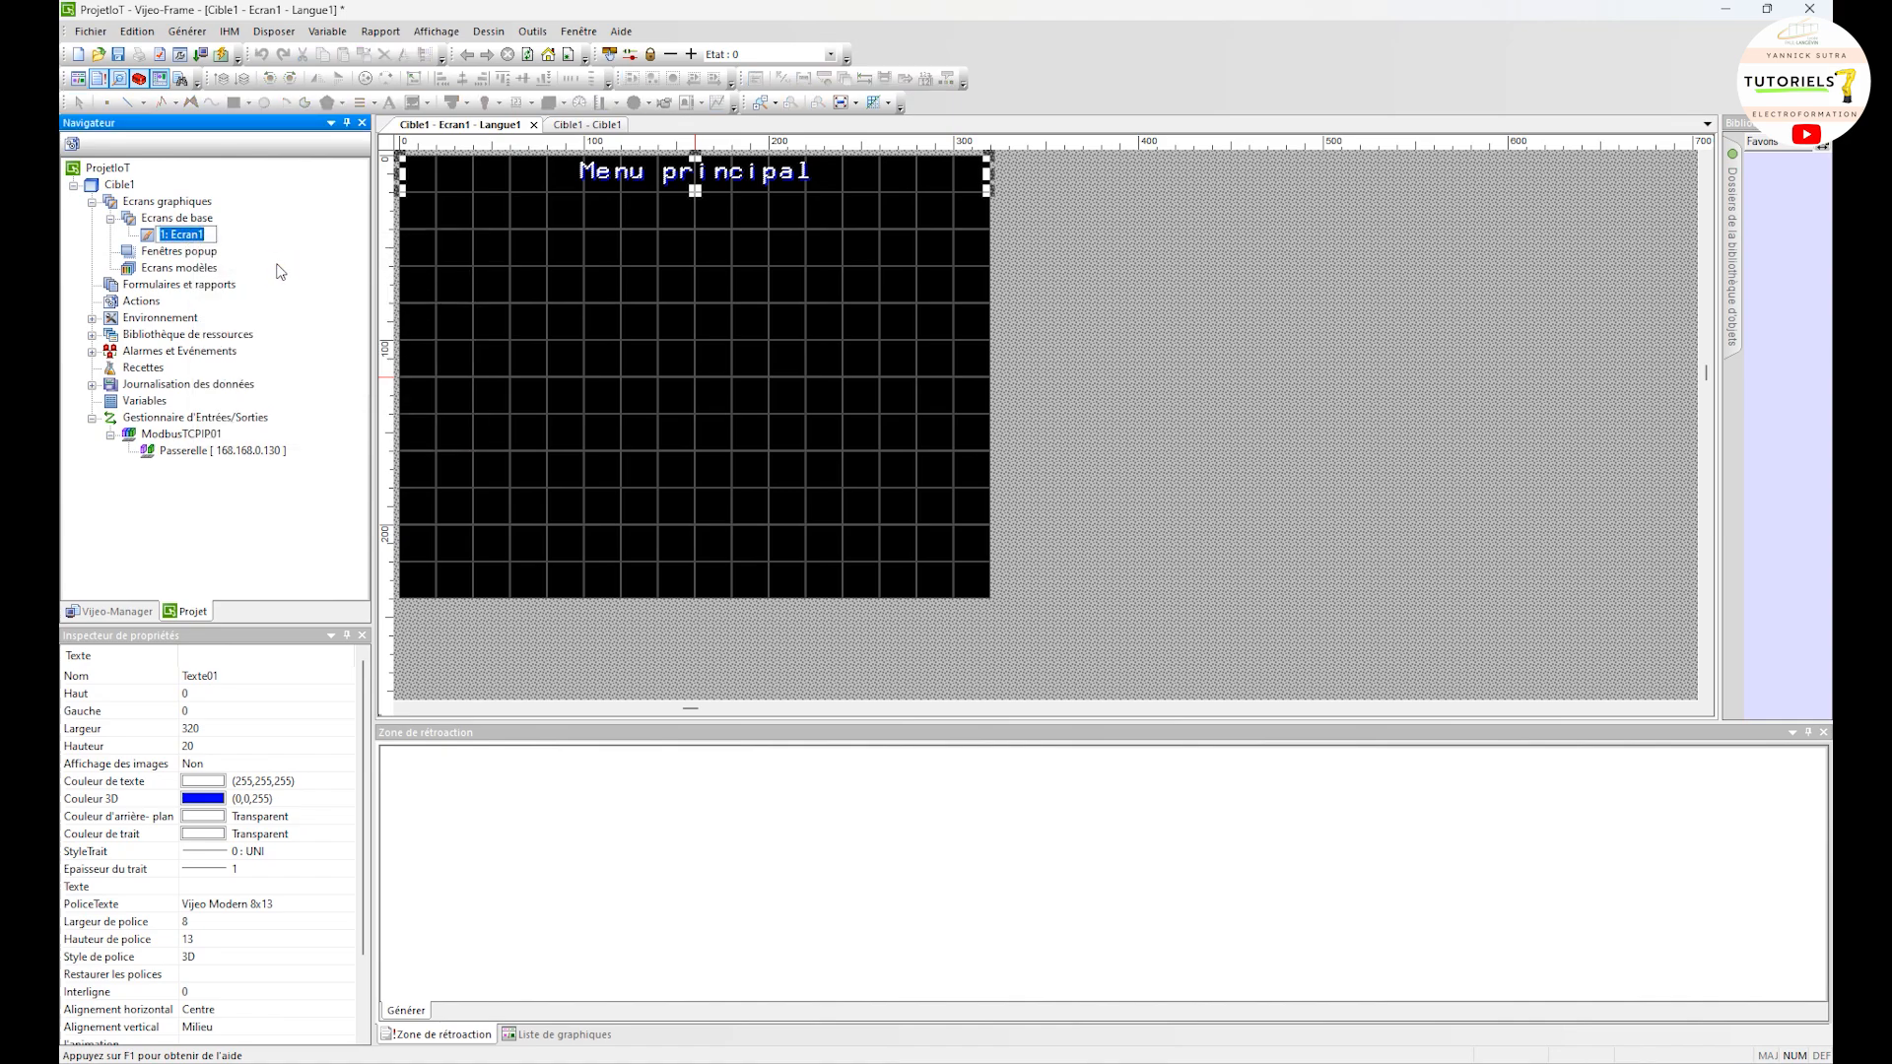
{"action": "type", "text": "Mneu p"}
{"action": "key", "text": "BackSpace"}
{"action": "key", "text": "BackSpace"}
{"action": "key", "text": "BackSpace"}
{"action": "key", "text": "BackSpace"}
{"action": "key", "text": "BackSpace"}
{"action": "type", "text": "eme"}
{"action": "key", "text": "BackSpace"}
{"action": "key", "text": "BackSpace"}
{"action": "type", "text": "nu principale"}
{"action": "left_click", "coordinate": [507, 309]}
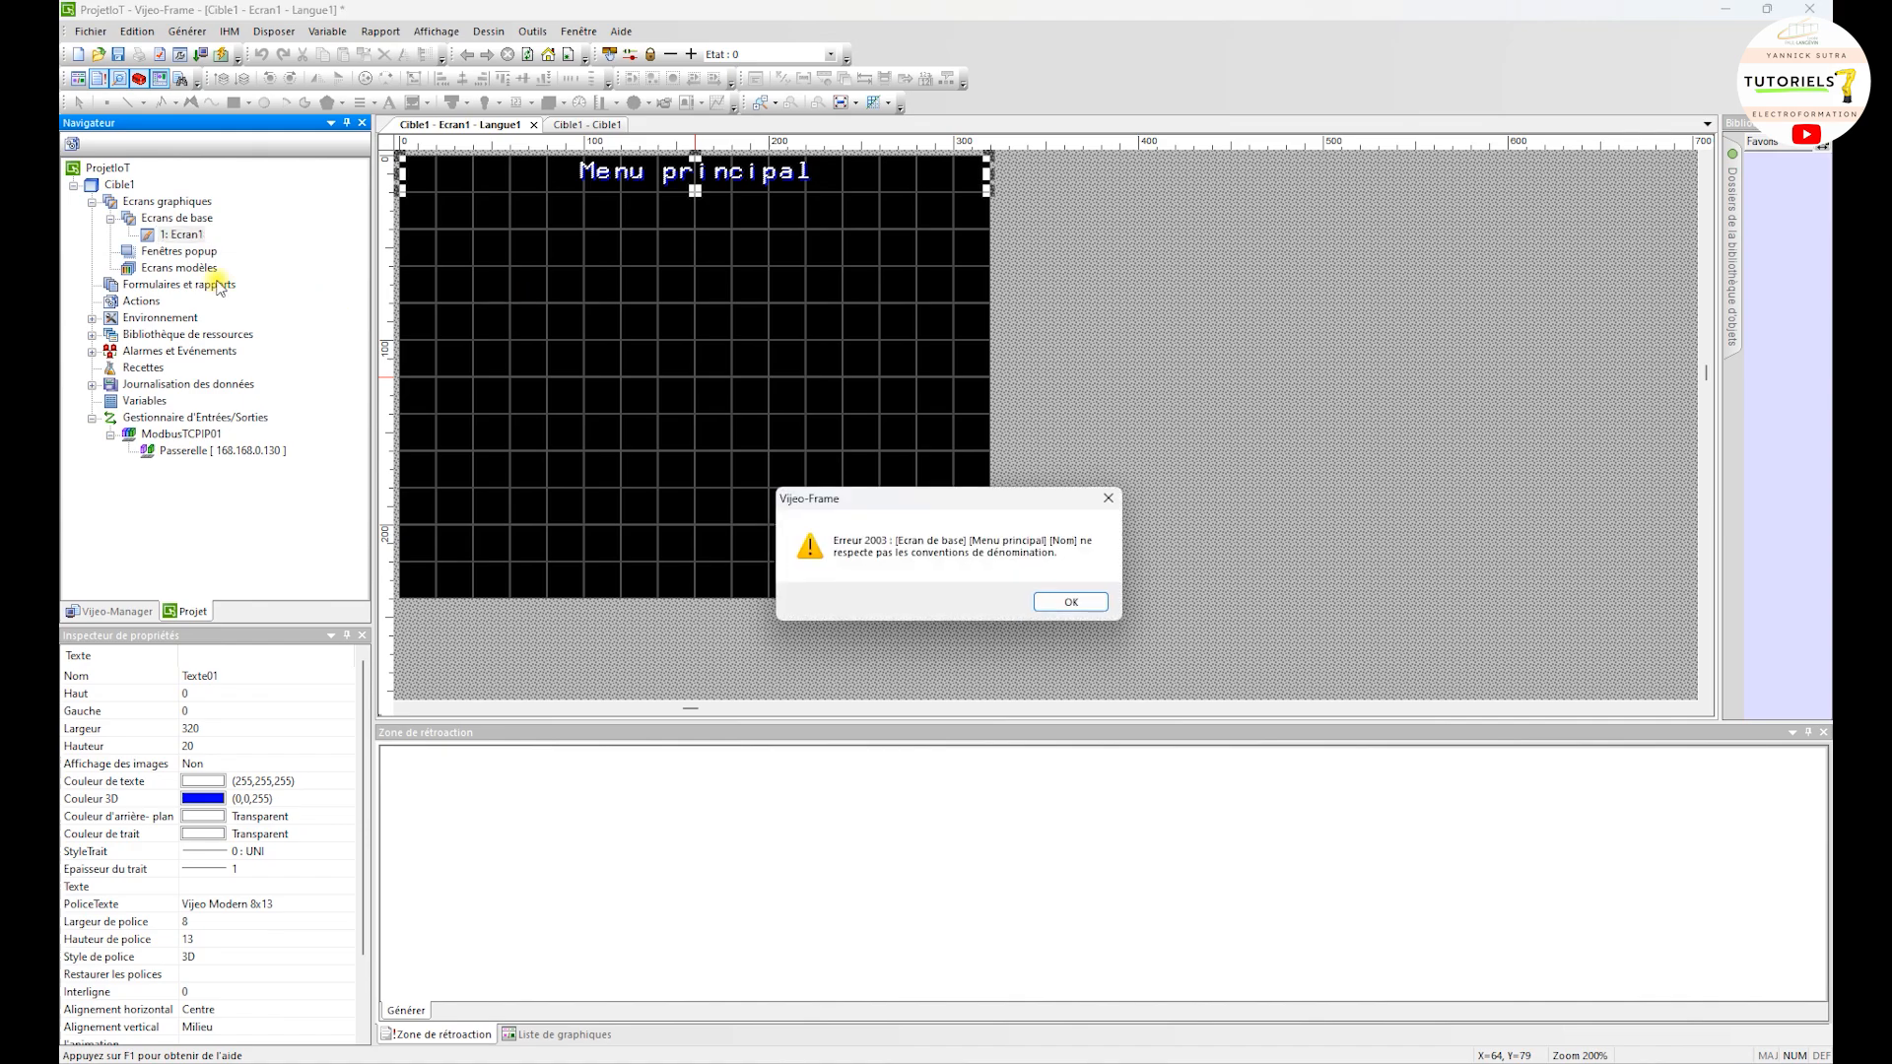
{"action": "left_click", "coordinate": [1065, 609]}
Rename the base screen Ecran1 as Menu_principal
{"action": "left_click", "coordinate": [182, 236]}
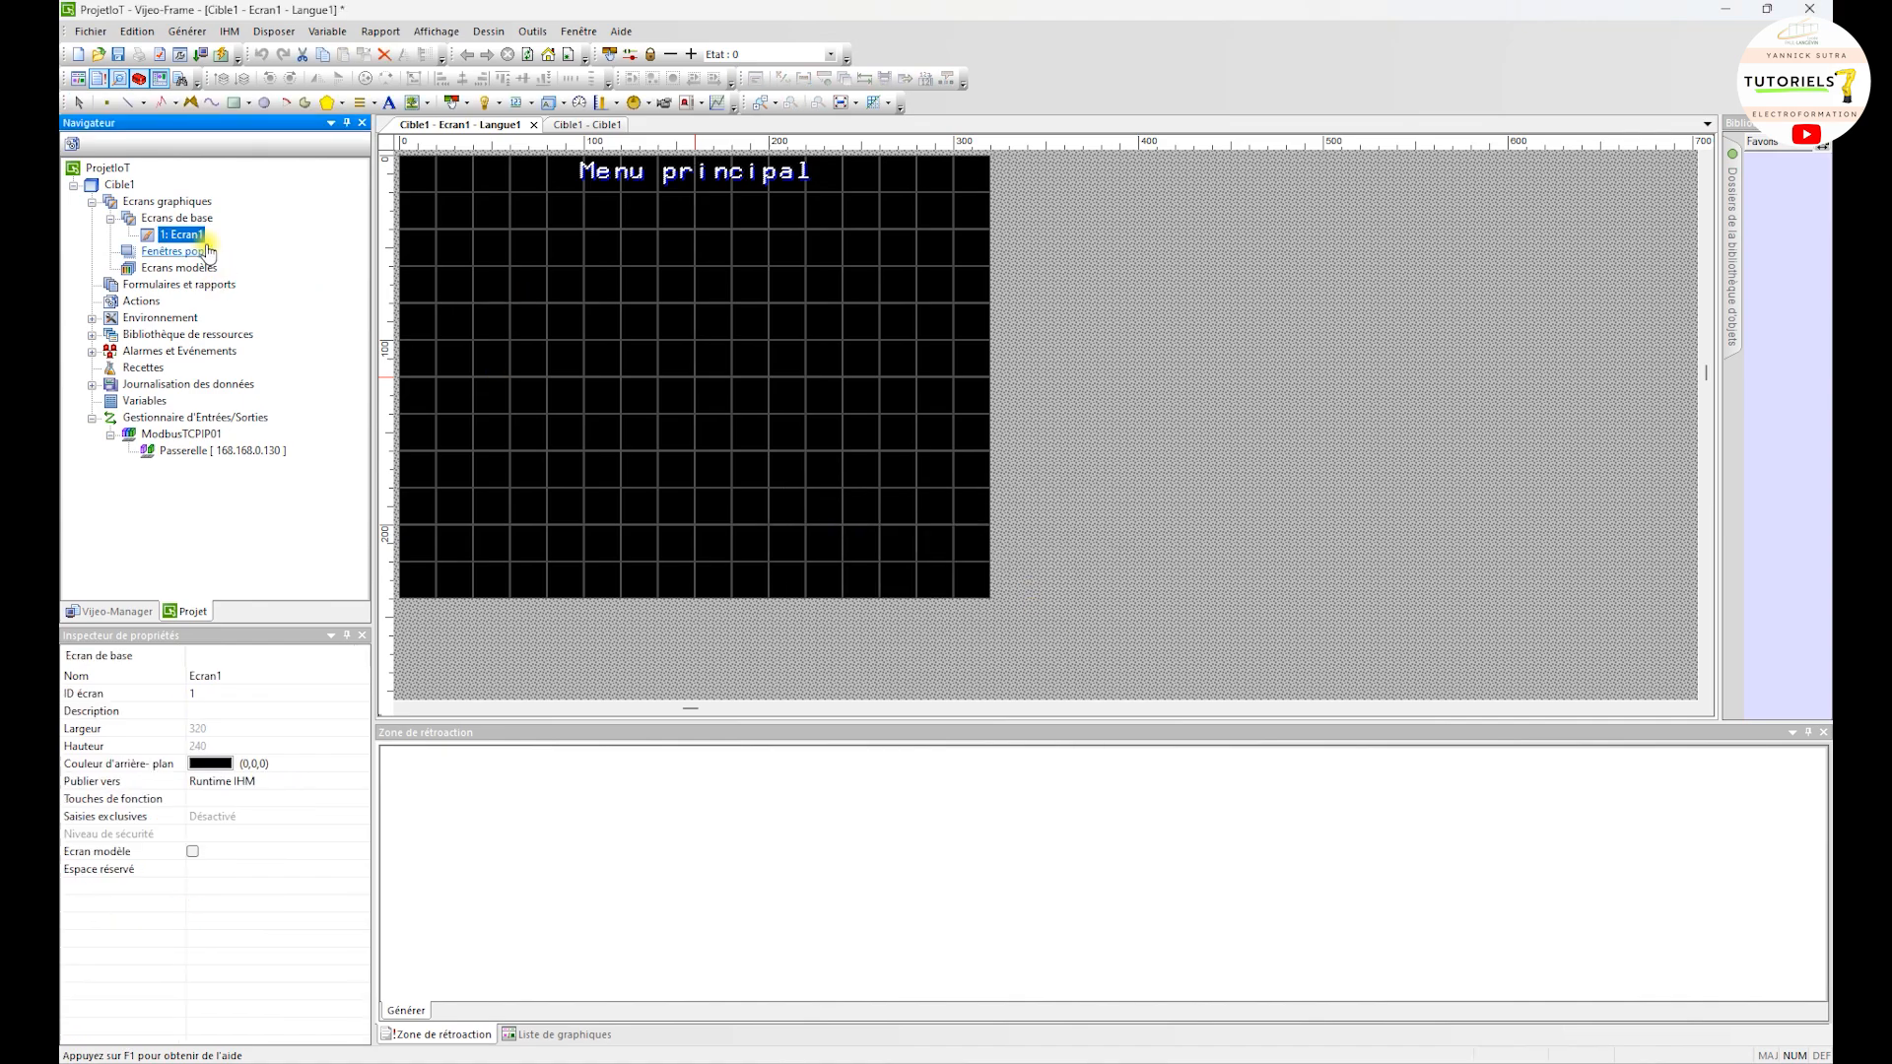
{"action": "right_click", "coordinate": [183, 238]}
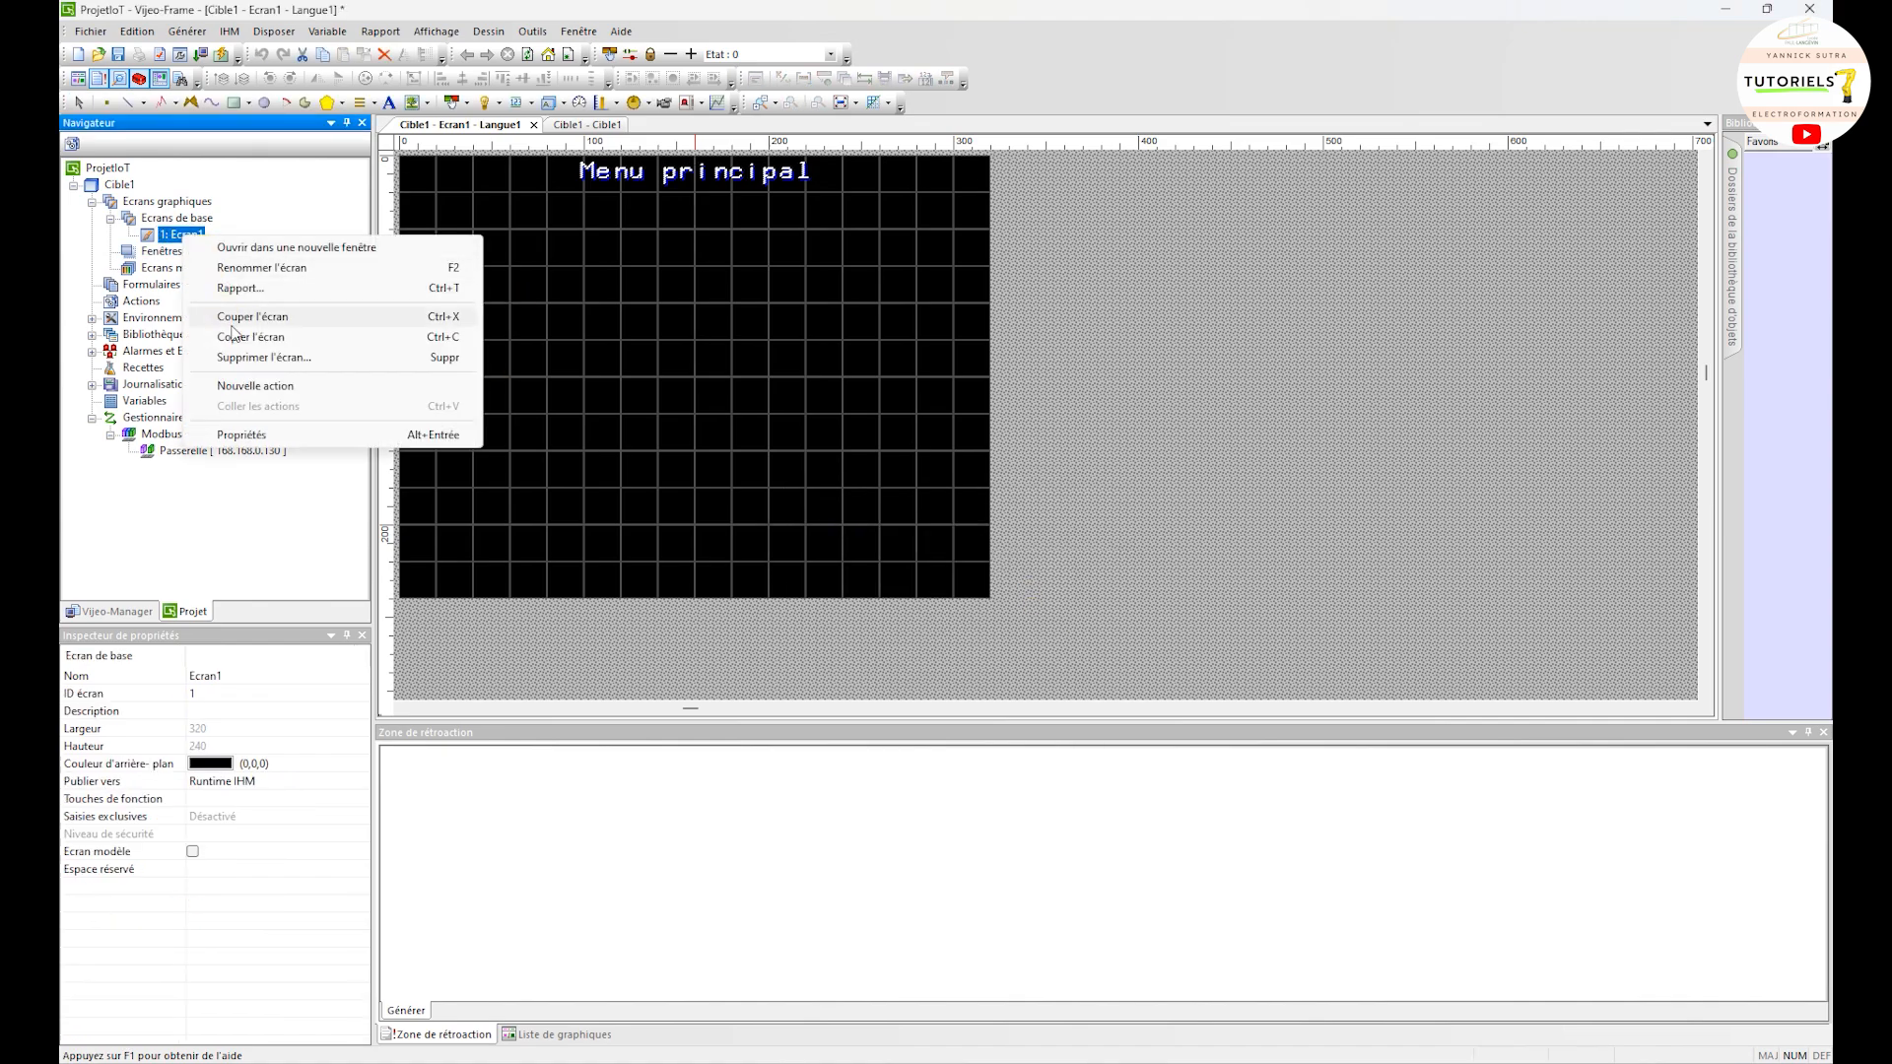
{"action": "left_click", "coordinate": [238, 269]}
{"action": "double_click", "coordinate": [244, 225]}
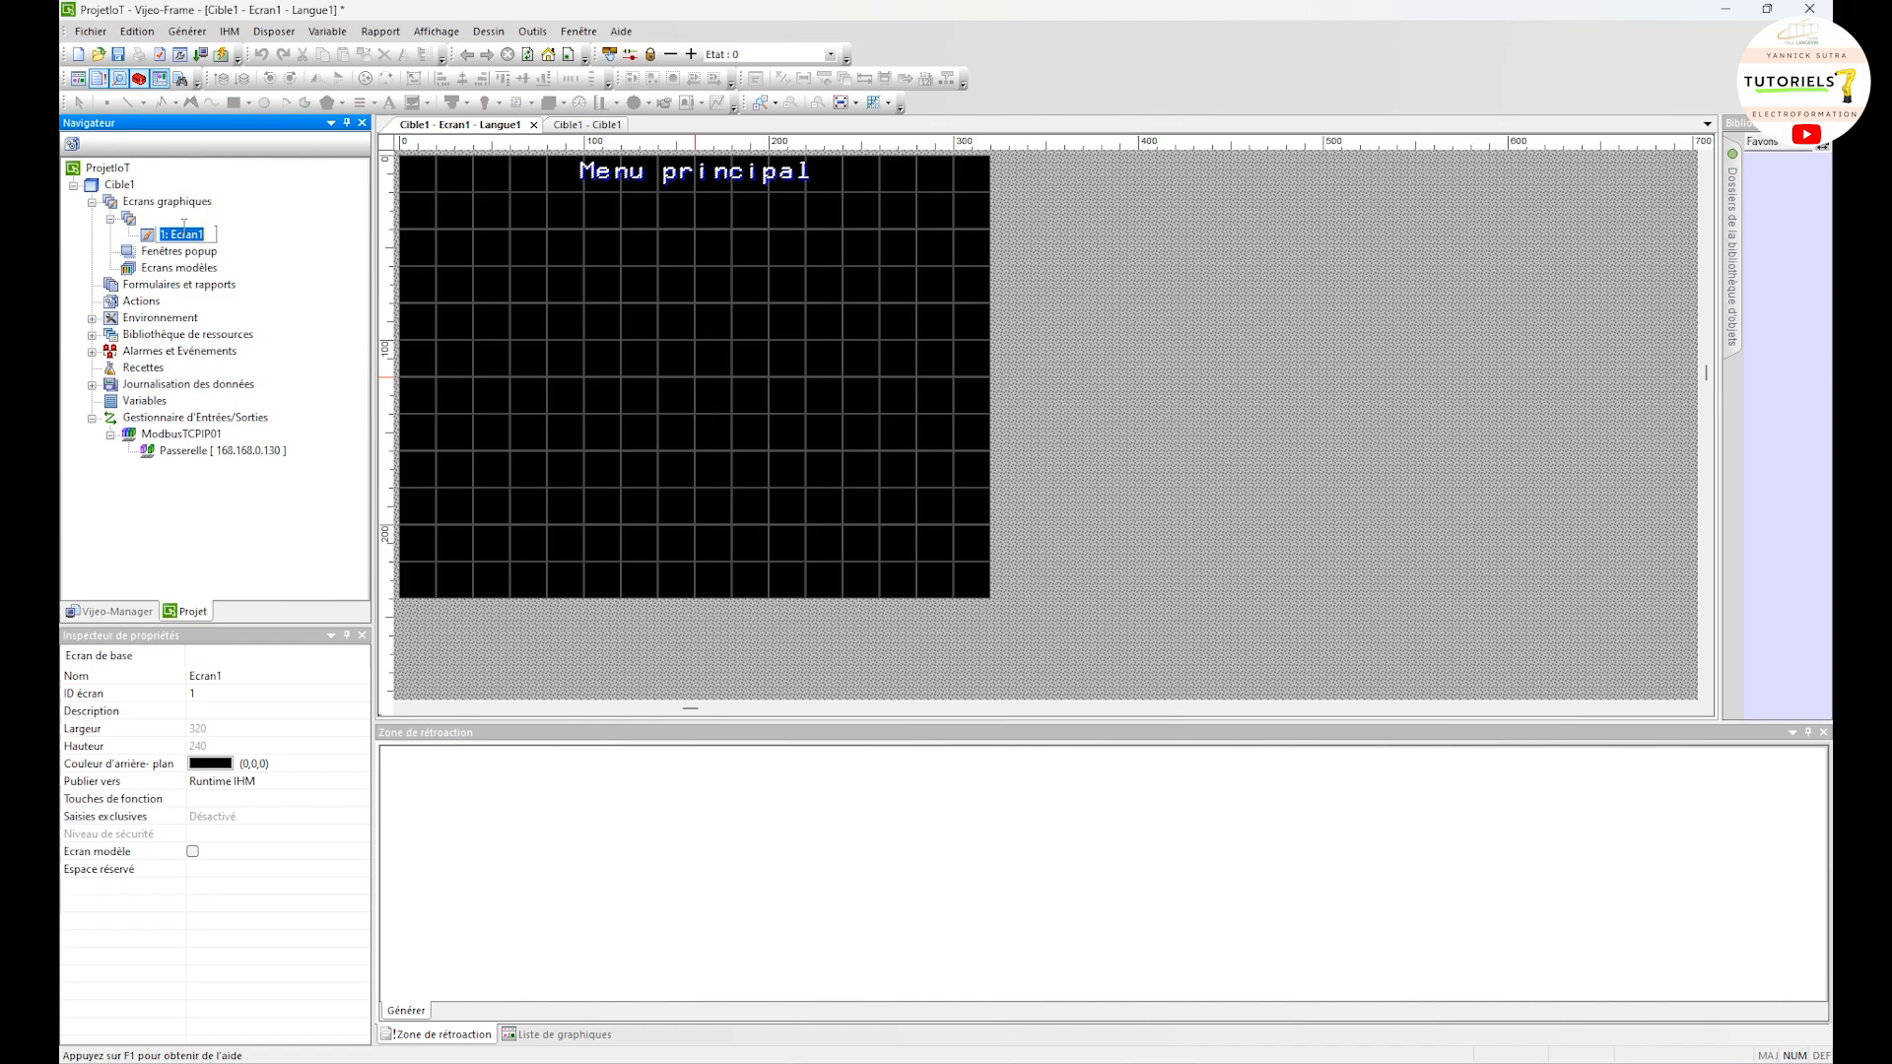
{"action": "type", "text": "Menu_pinip"}
{"action": "key", "text": "BackSpace"}
{"action": "key", "text": "BackSpace"}
{"action": "key", "text": "BackSpace"}
{"action": "type", "text": "rincipa"}
{"action": "key", "text": "Return"}
Add a second base screen and name it Power_tag
{"action": "right_click", "coordinate": [192, 219]}
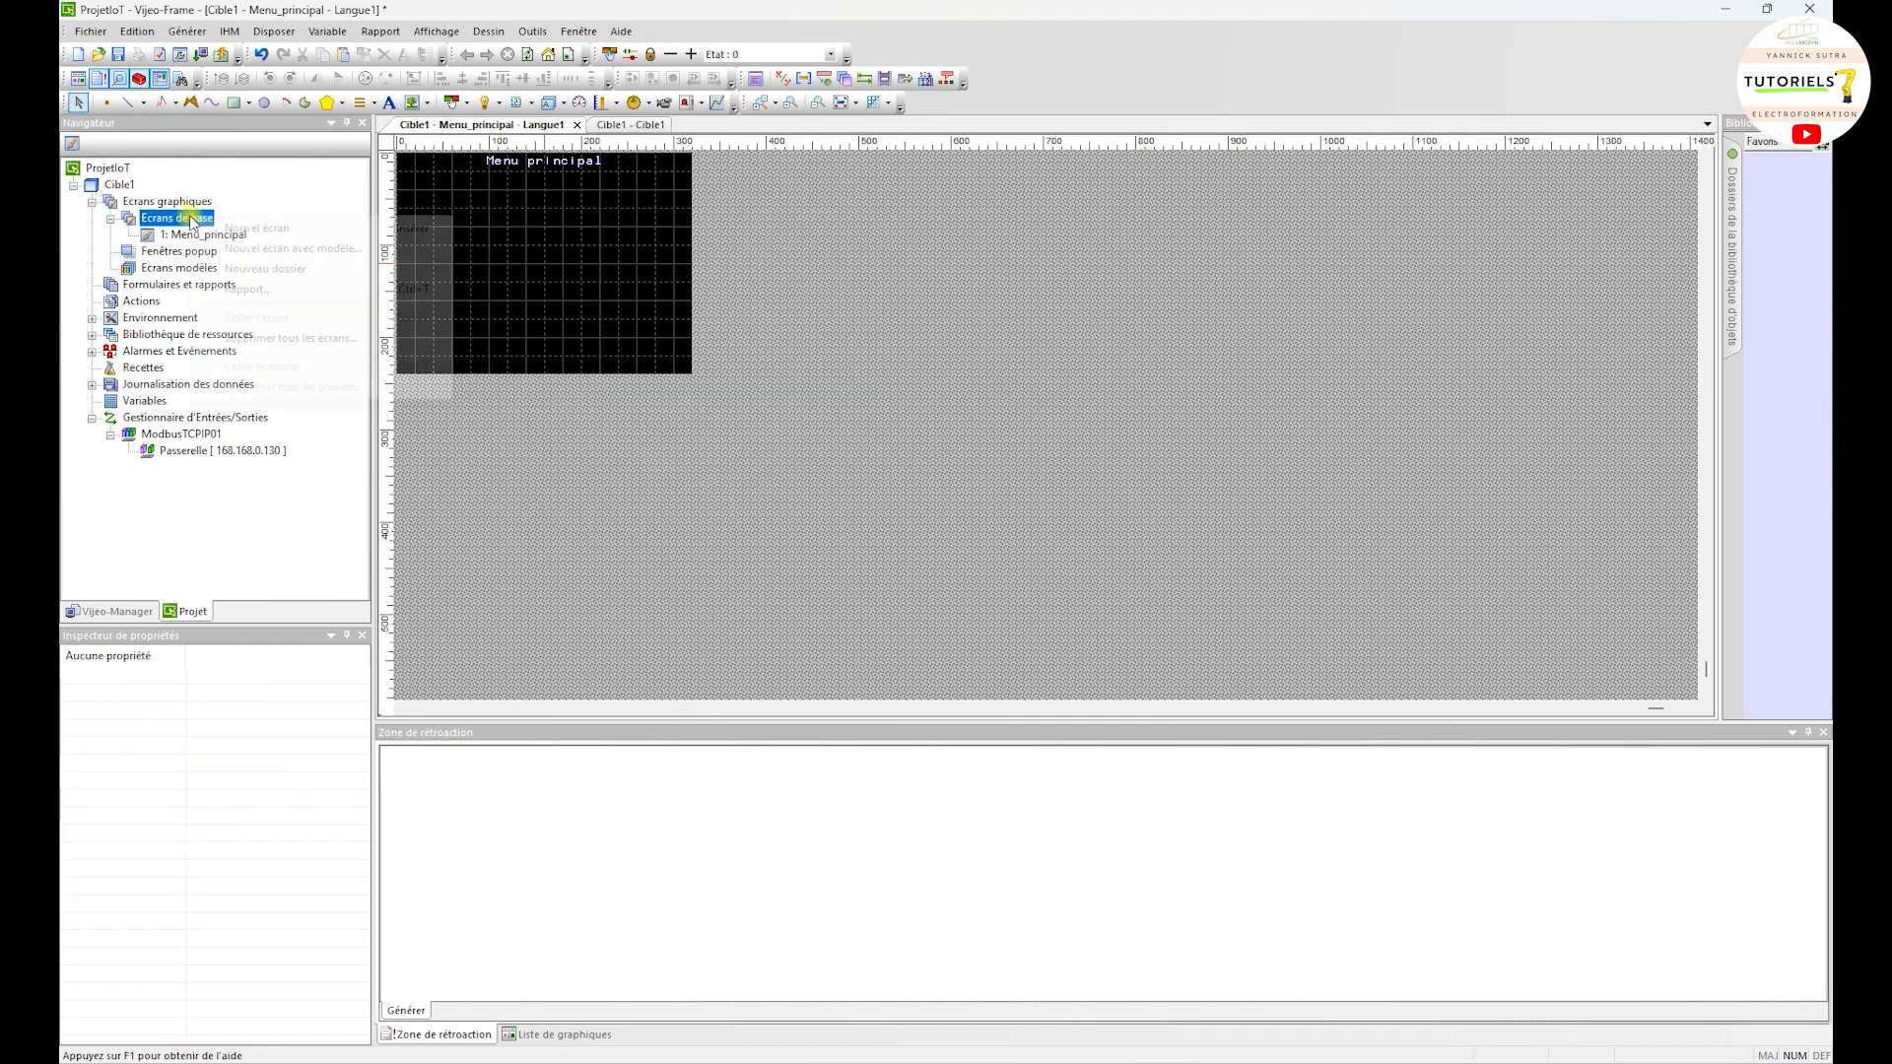
{"action": "left_click", "coordinate": [246, 228]}
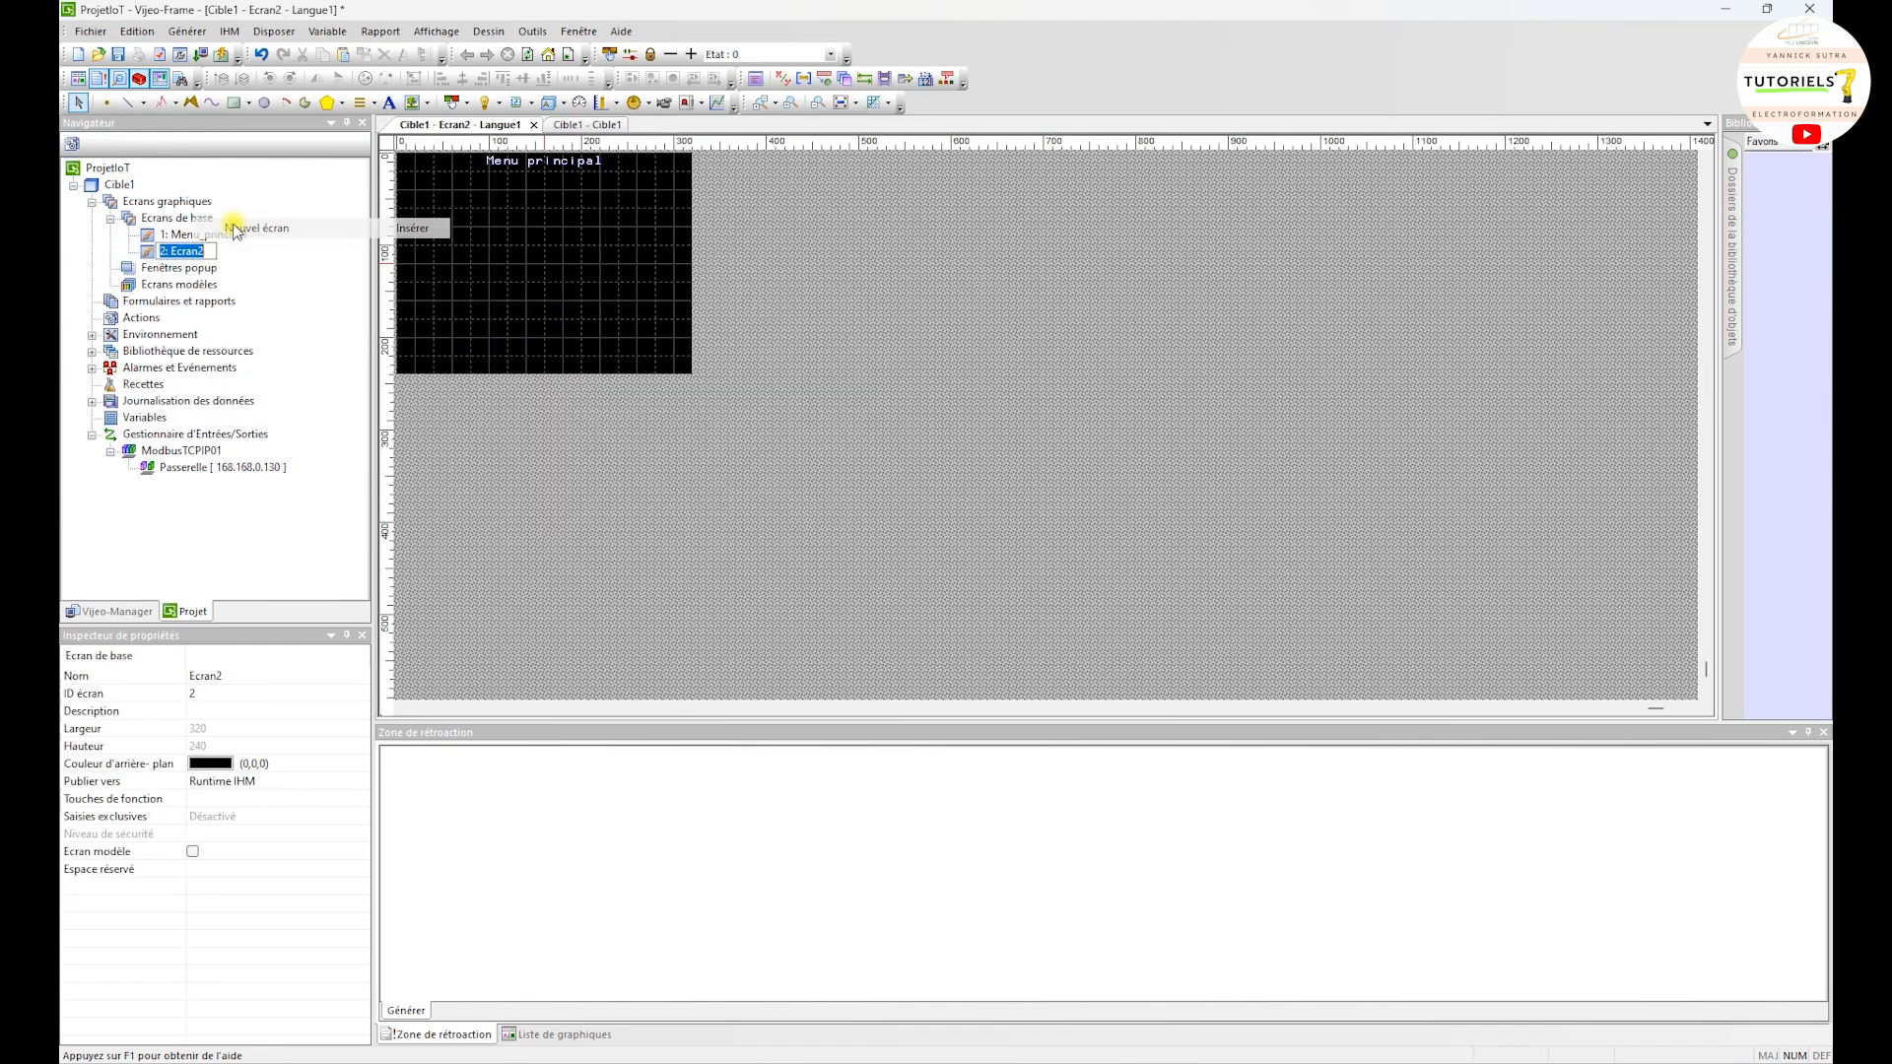
{"action": "left_click", "coordinate": [177, 250]}
{"action": "key", "text": "Delete"}
{"action": "key", "text": "Delete"}
{"action": "key", "text": "Delete"}
{"action": "key", "text": "Delete"}
{"action": "key", "text": "Delete"}
{"action": "key", "text": "Delete"}
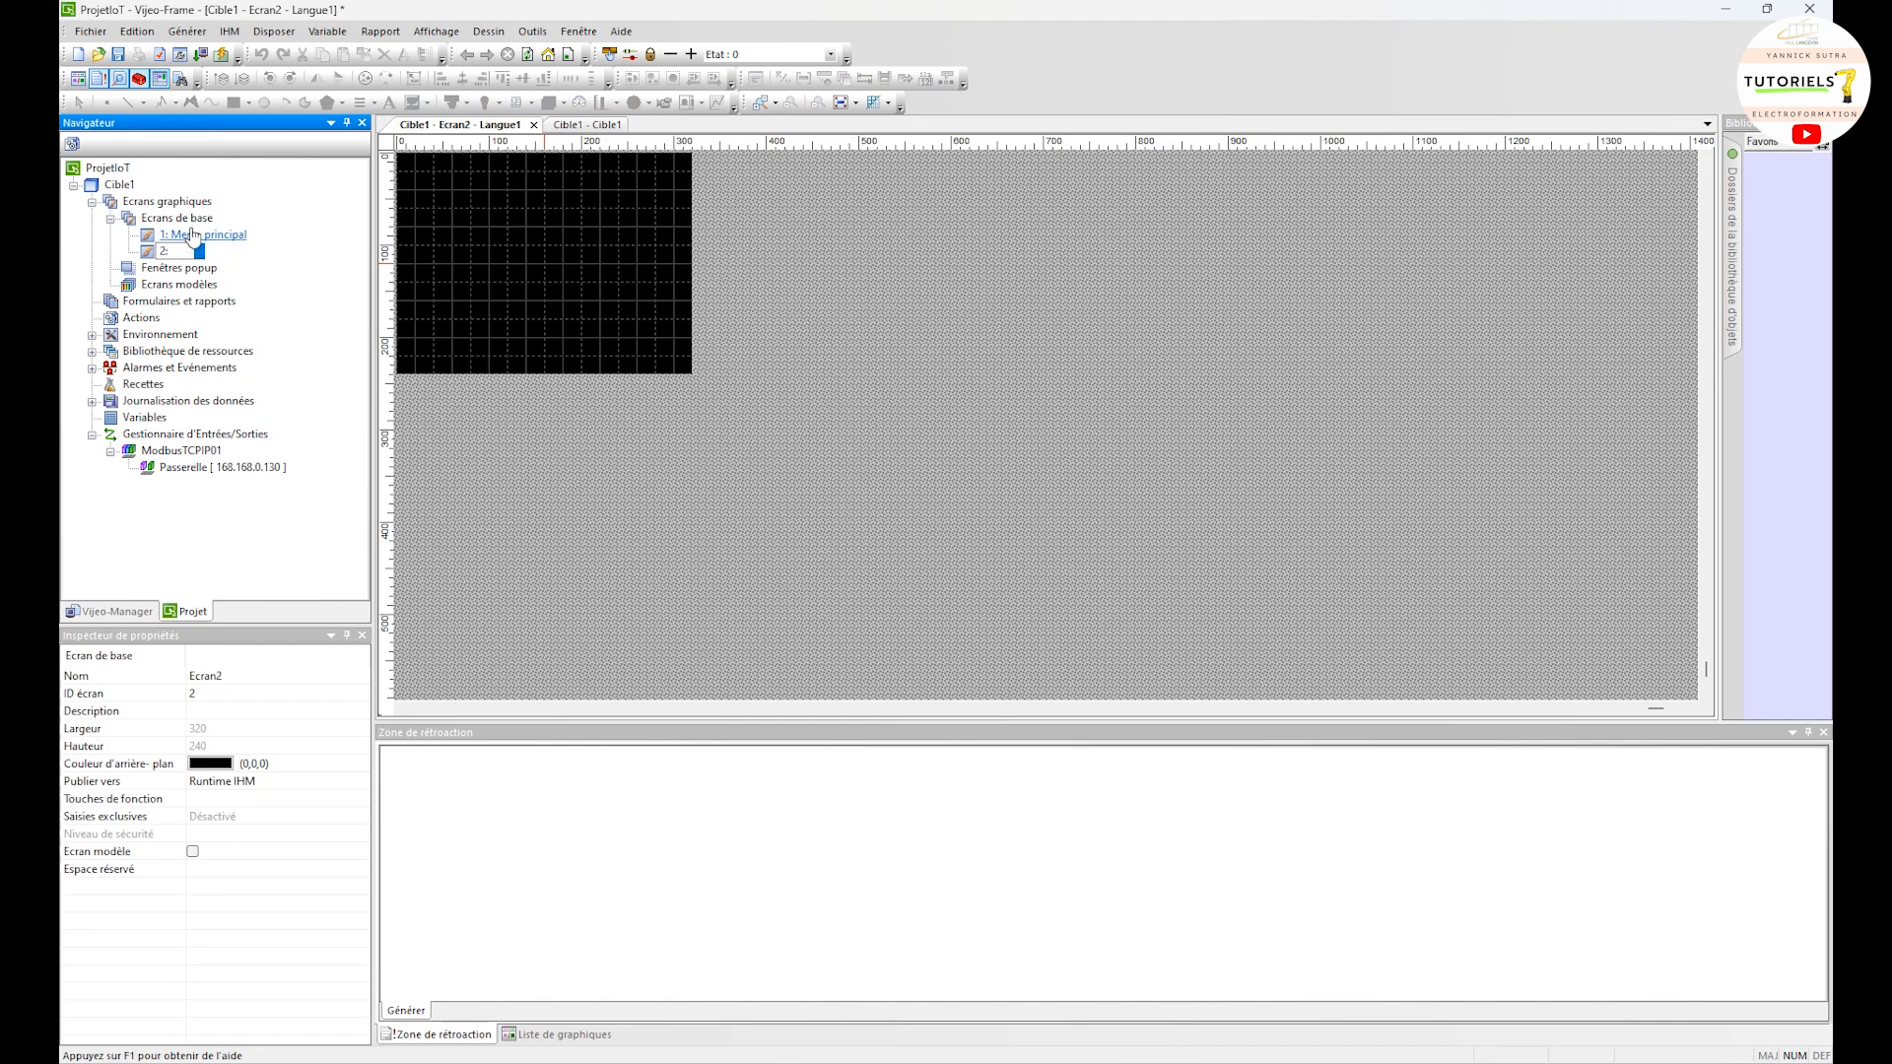
{"action": "type", "text": "Power tag"}
{"action": "key", "text": "Return"}
Add a third base screen and name it Bp
{"action": "right_click", "coordinate": [187, 221]}
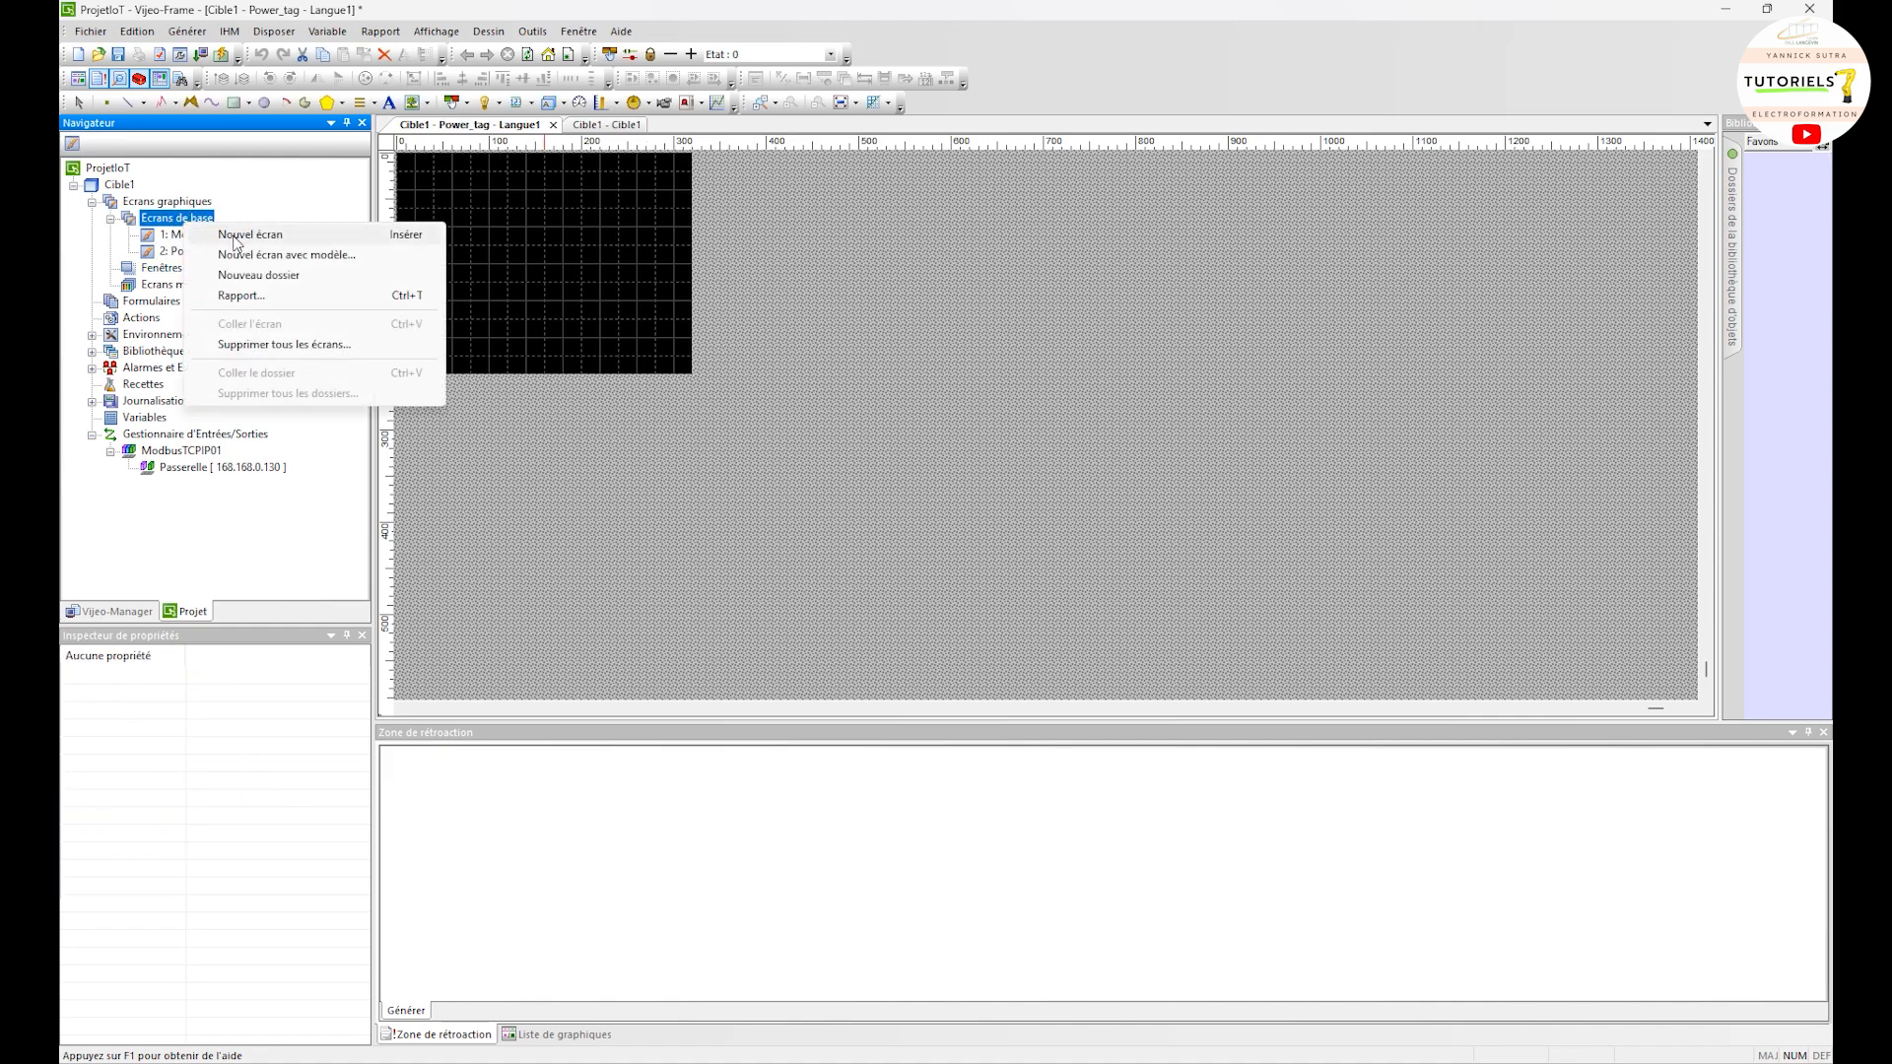
{"action": "left_click", "coordinate": [235, 237]}
{"action": "type", "text": "E"}
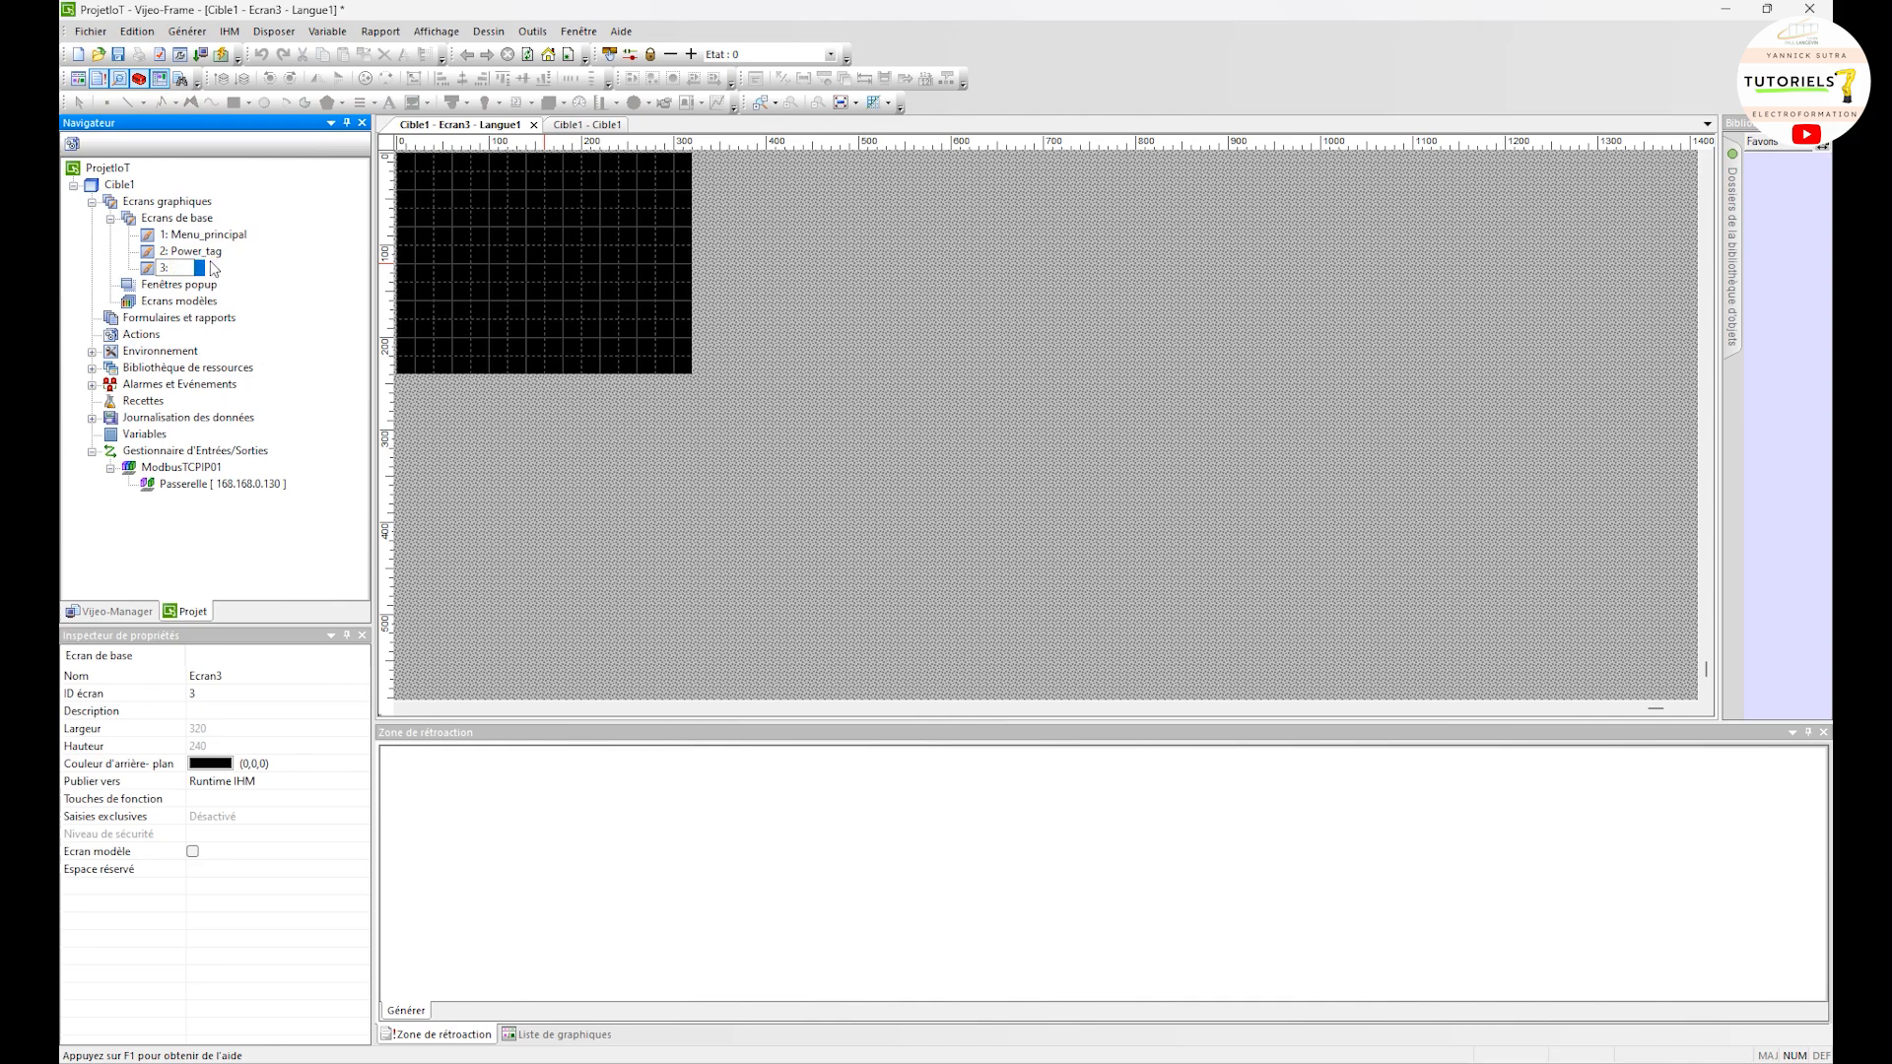
{"action": "type", "text": "p"}
{"action": "key", "text": "Return"}
Add a fourth base screen and name it CL110
{"action": "right_click", "coordinate": [173, 218]}
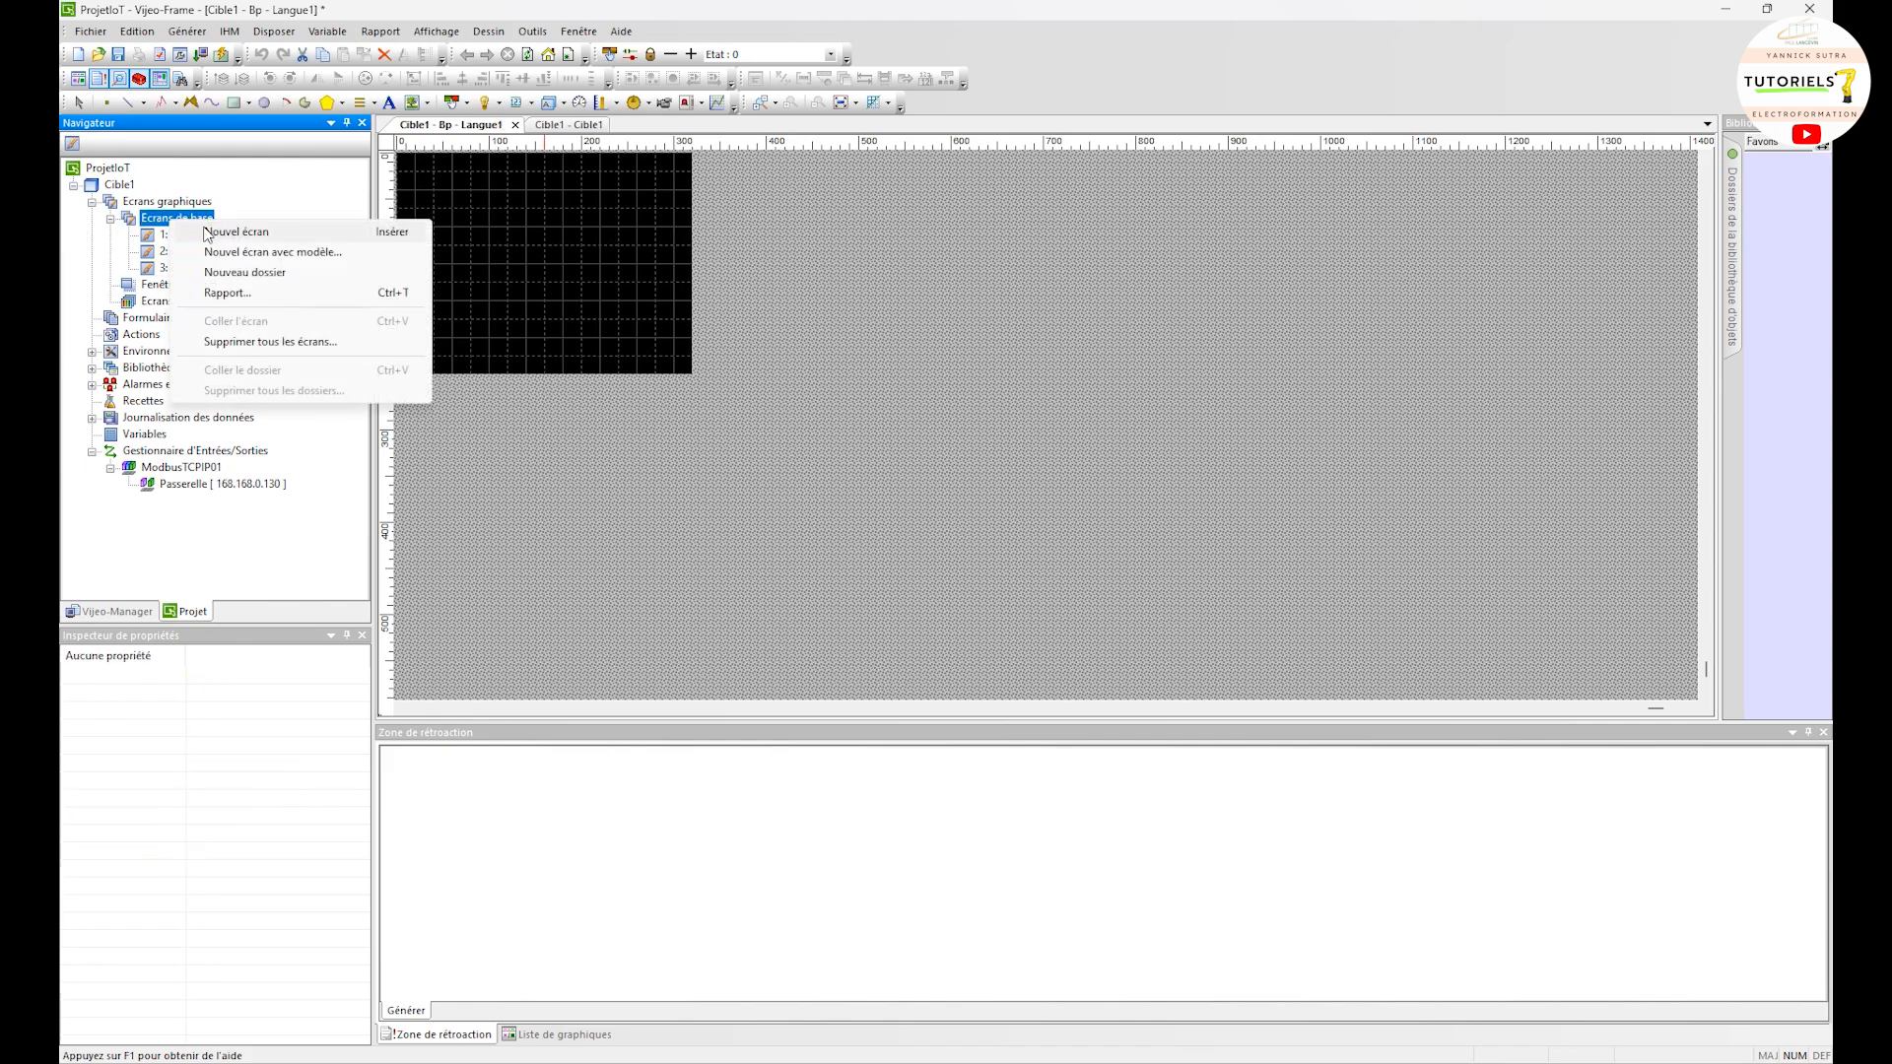
{"action": "left_click", "coordinate": [208, 234]}
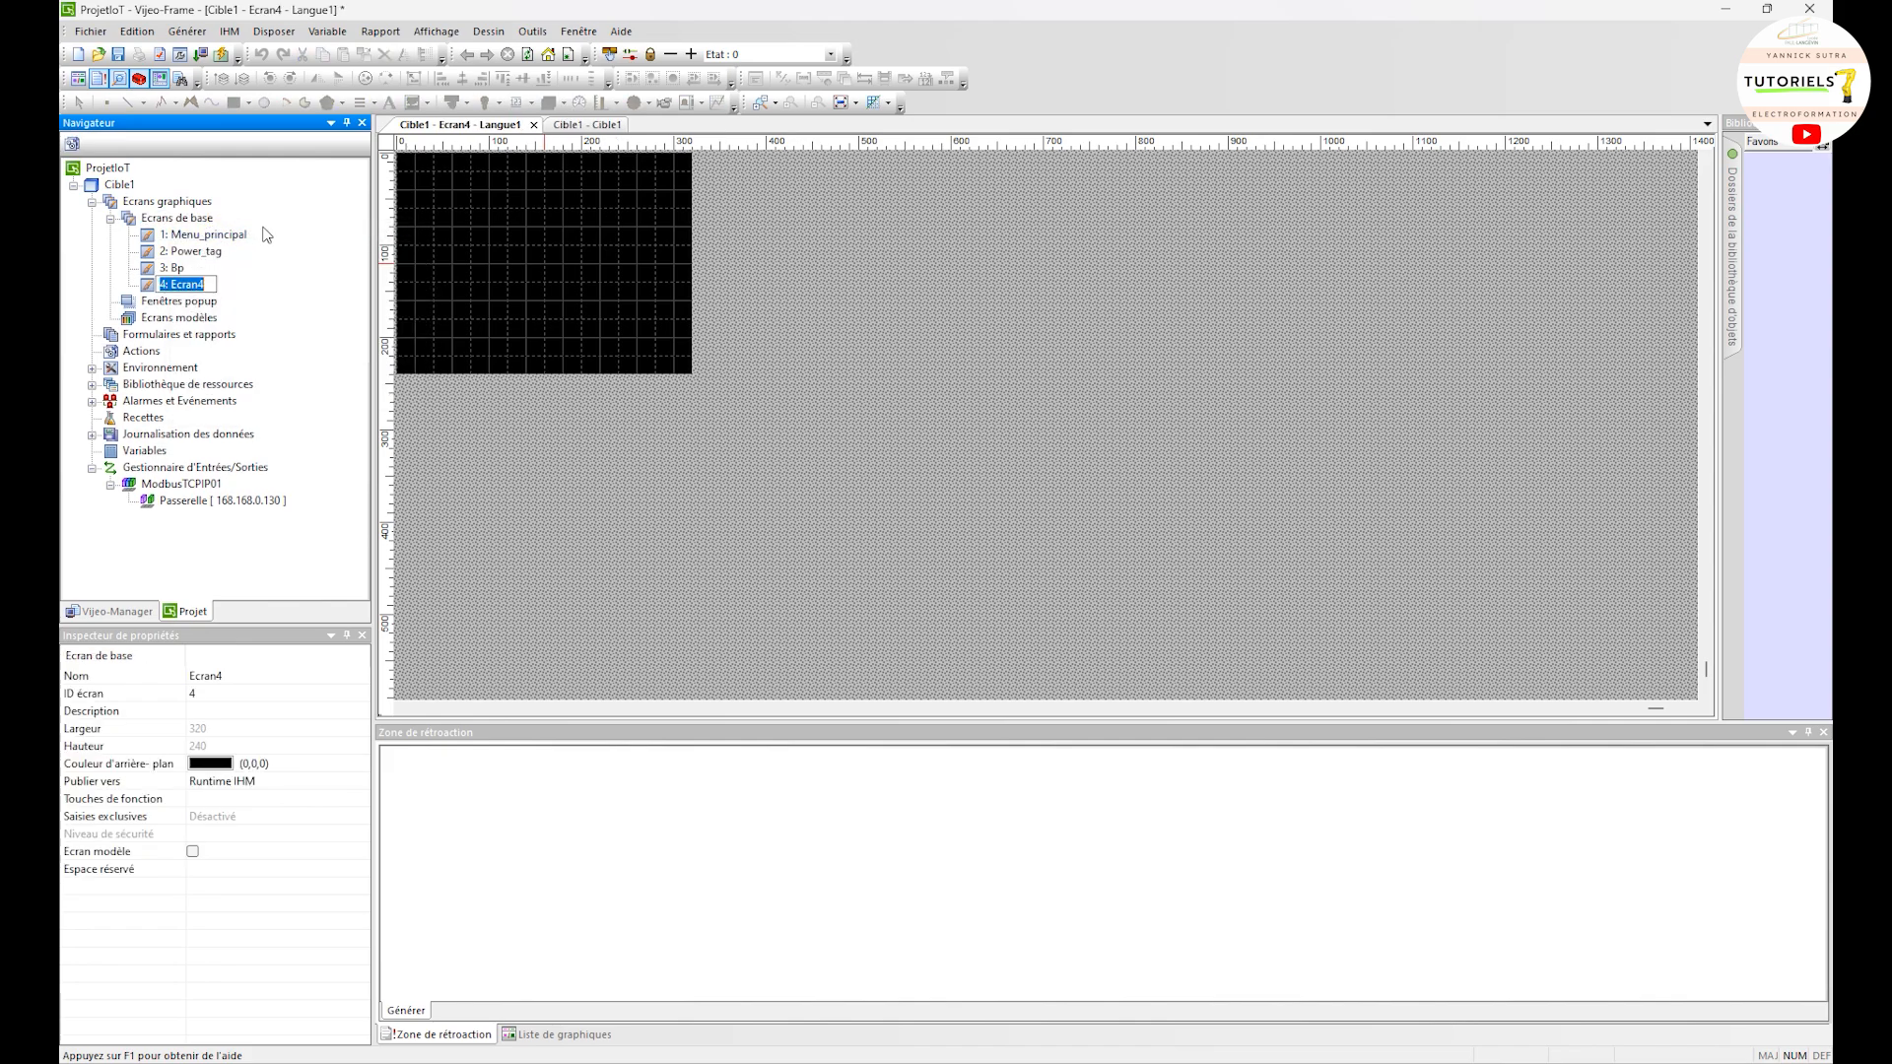
{"action": "left_click_drag", "start_coordinate": [176, 284], "coordinate": [212, 277]}
{"action": "type", "text": "CL110"}
{"action": "key", "text": "Home"}
{"action": "key", "text": "Delete"}
{"action": "key", "text": "Return"}
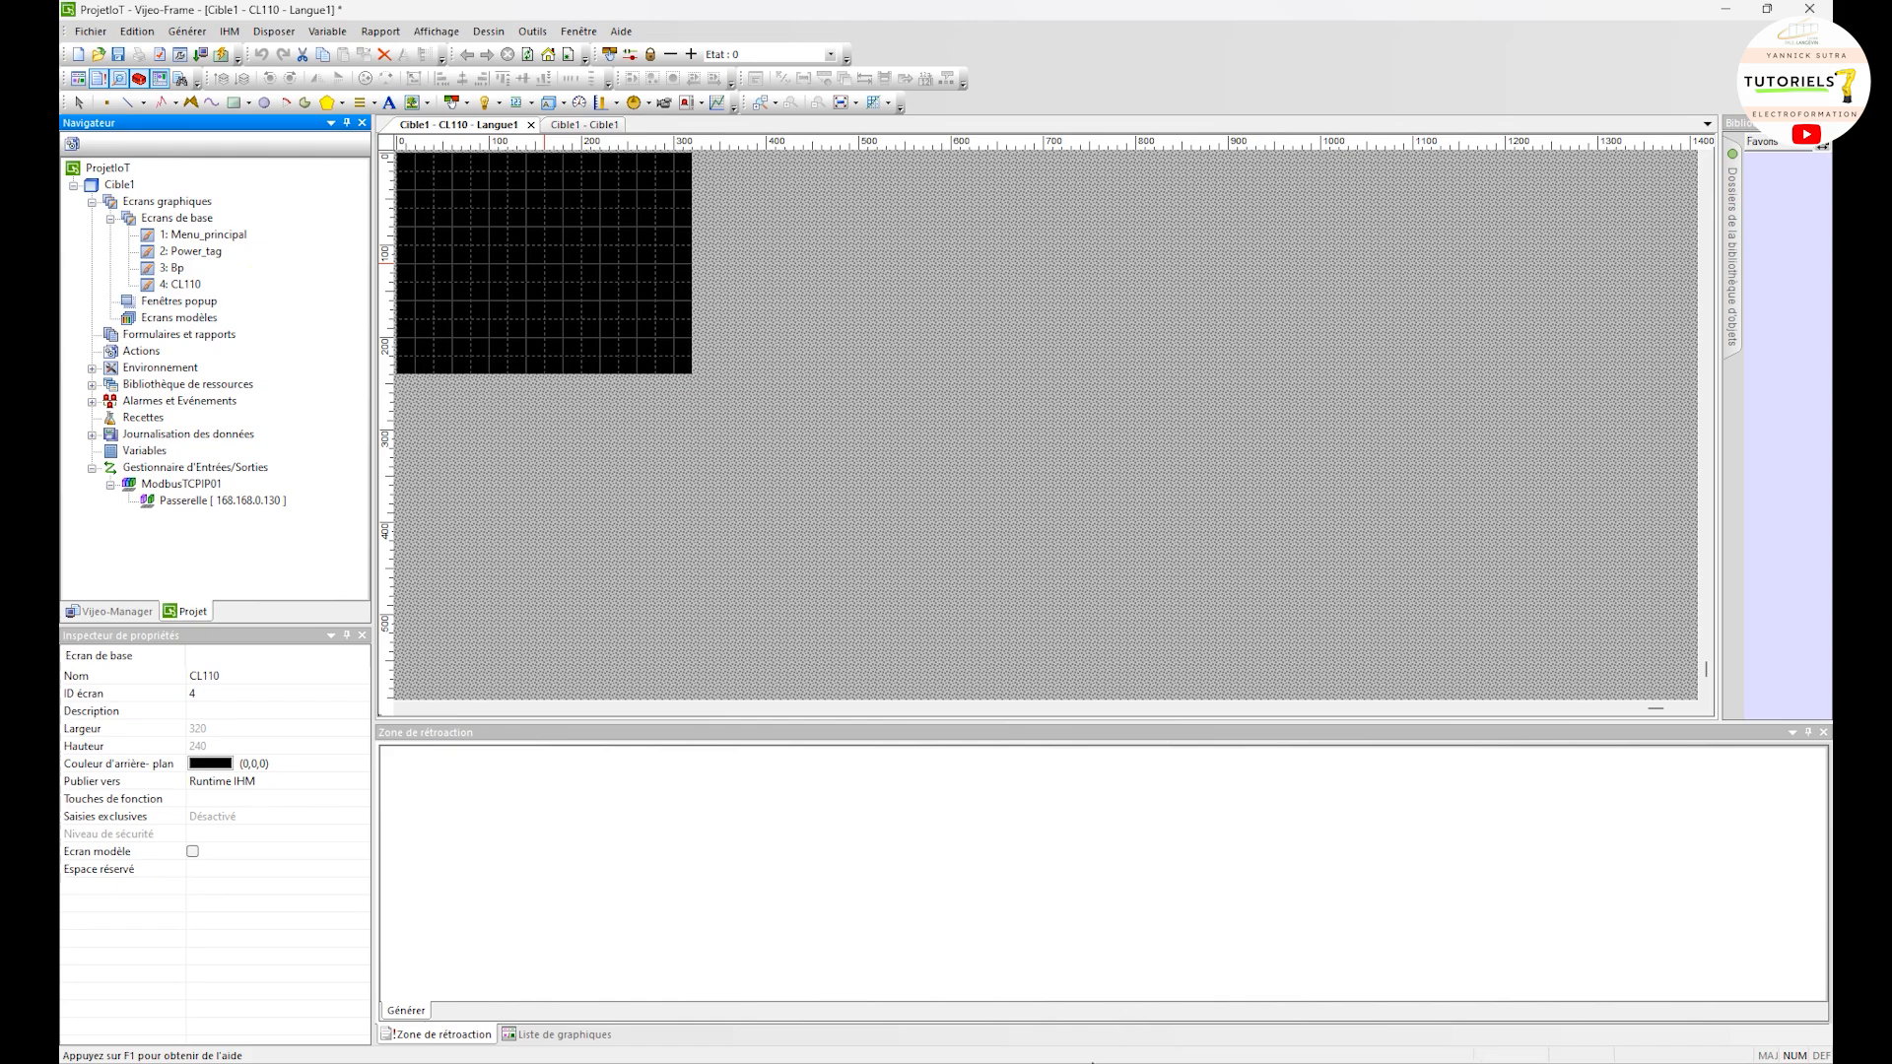
{"action": "mouse_move", "coordinate": [1107, 1055]}
{"action": "left_click", "coordinate": [1176, 1015]}
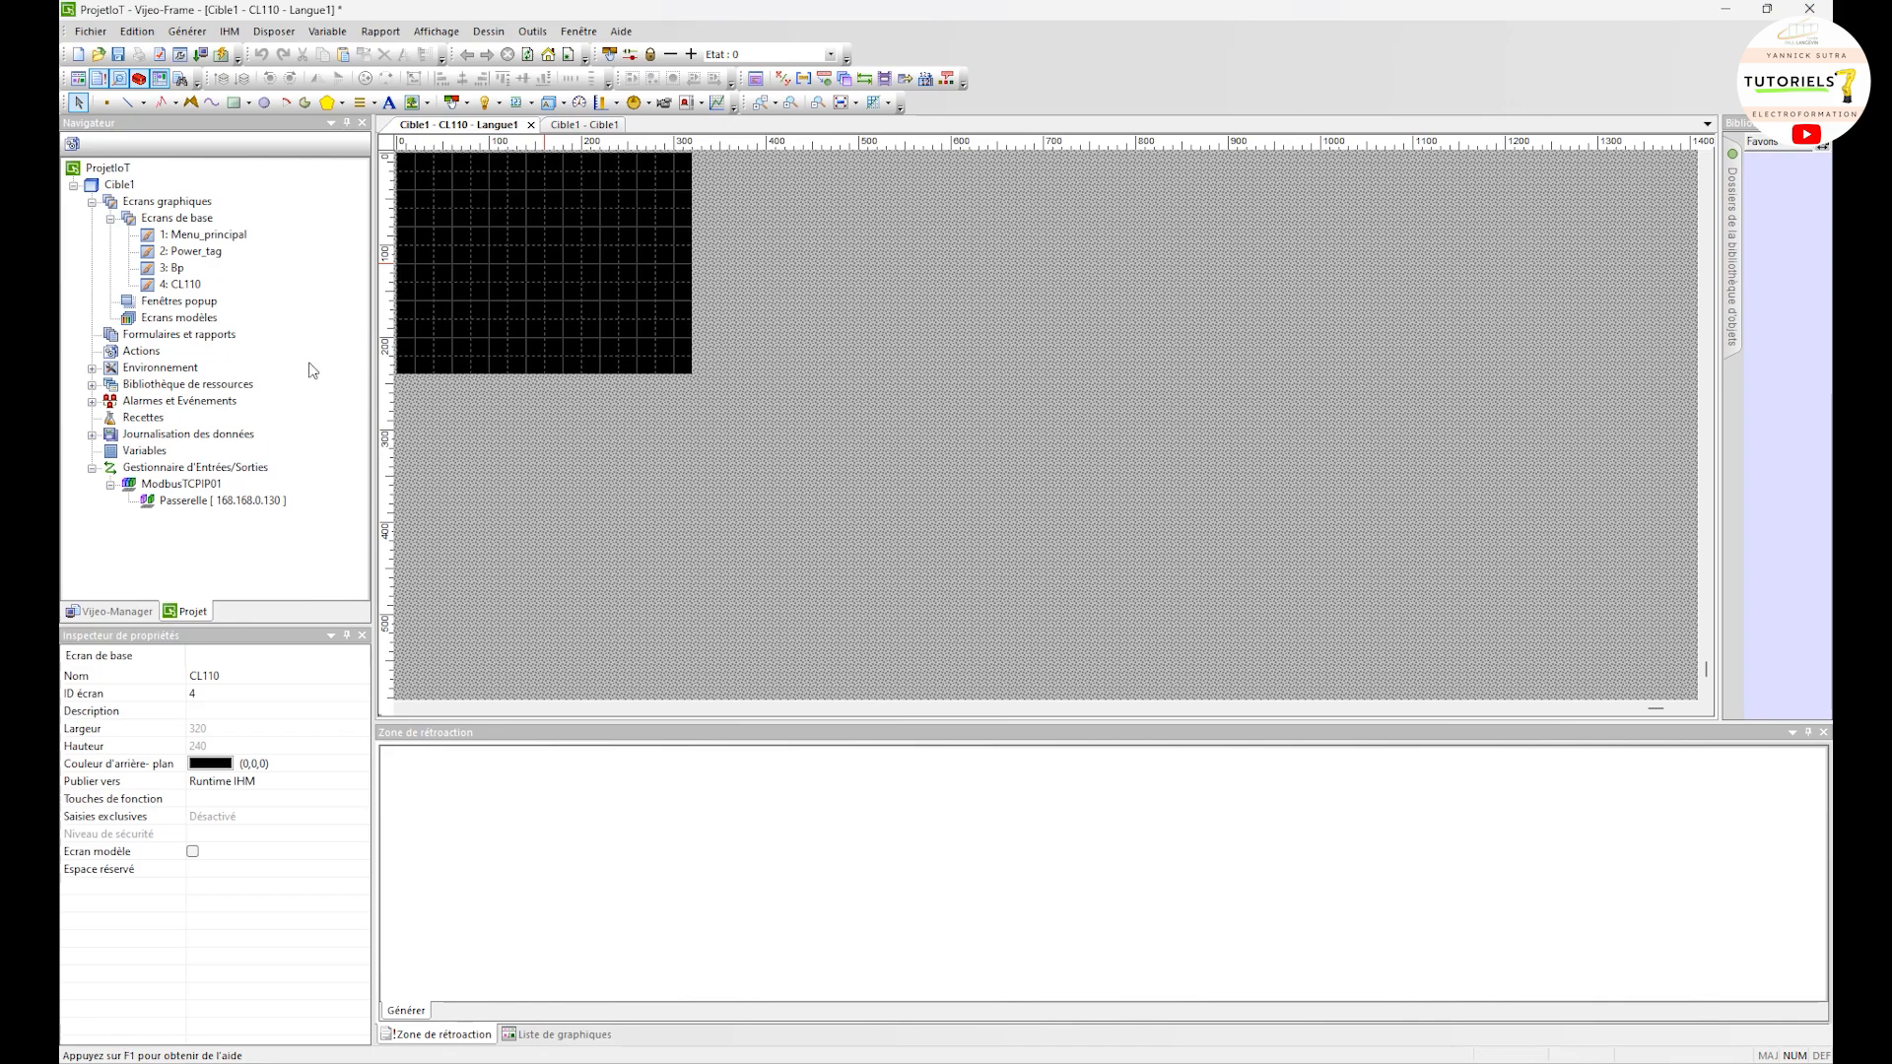
Copy the "Menu principal" title from the Menu_principal screen and paste it into the Power_tag screen
{"action": "double_click", "coordinate": [204, 234]}
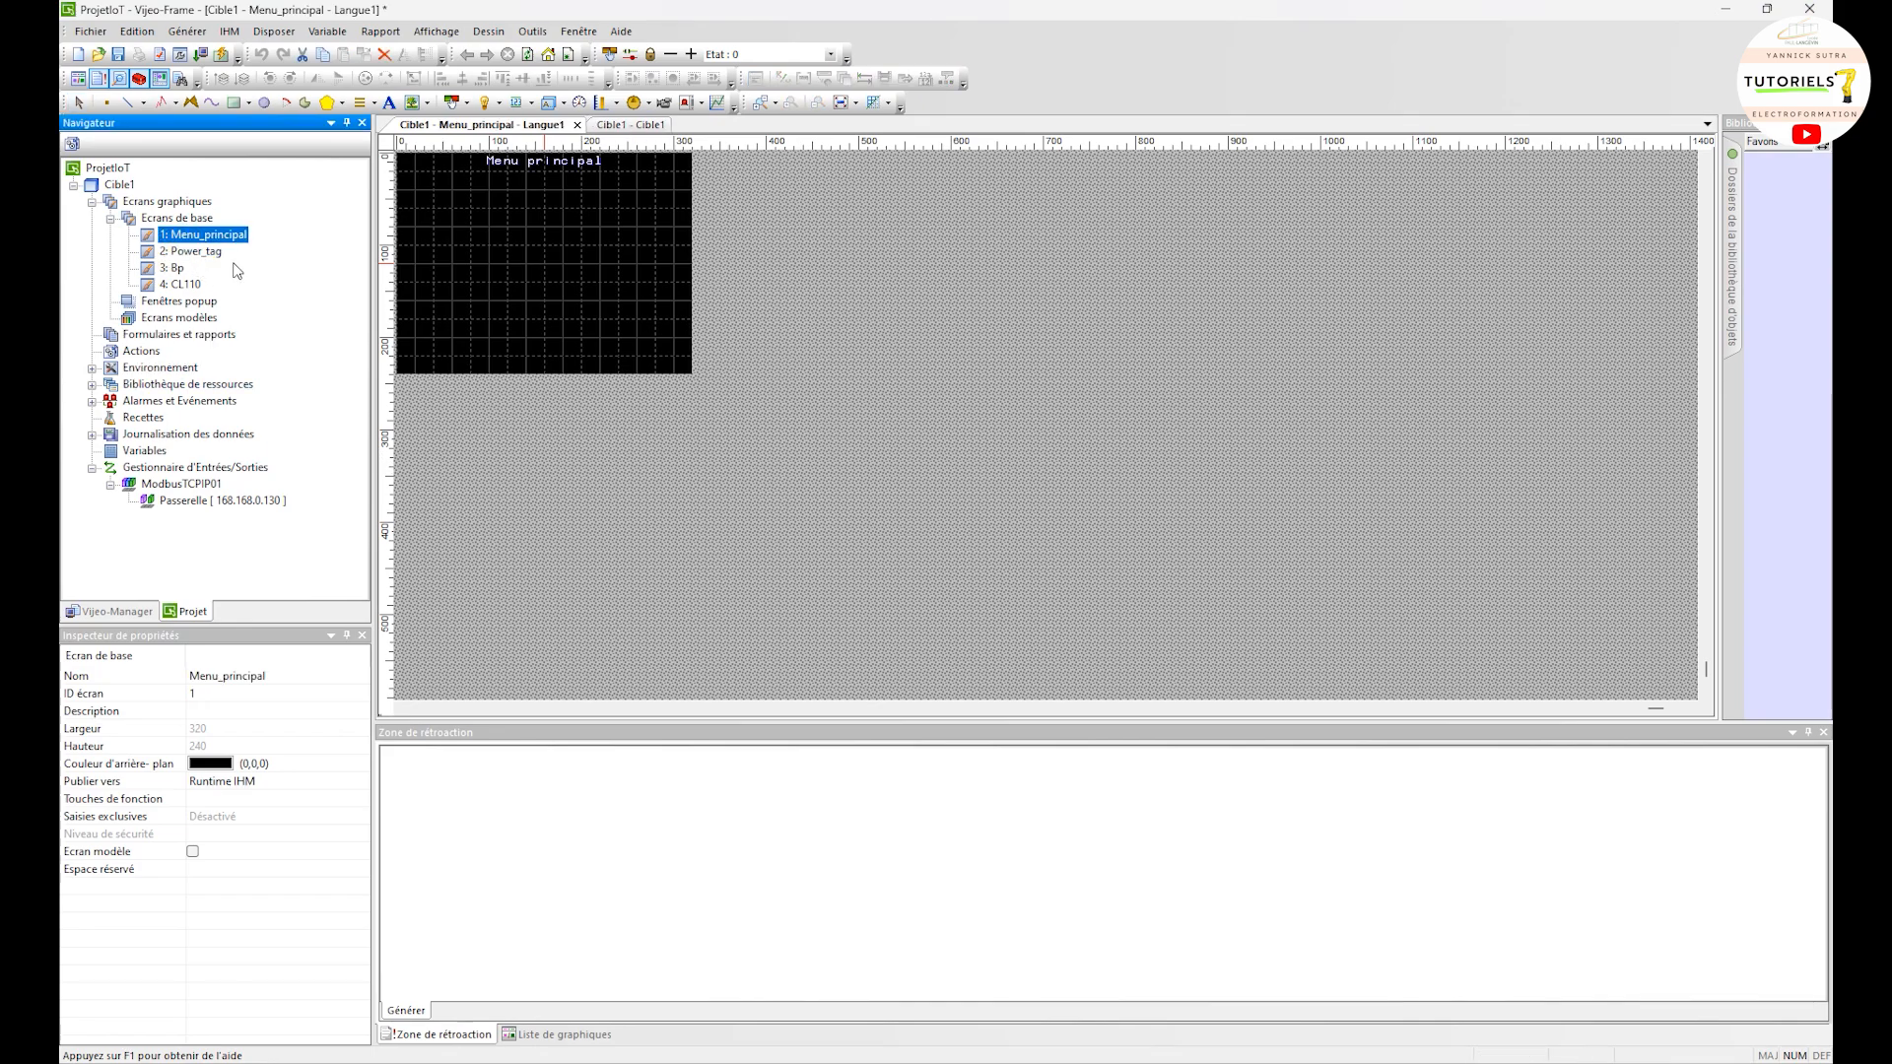
{"action": "double_click", "coordinate": [202, 252]}
{"action": "double_click", "coordinate": [218, 235]}
{"action": "left_click", "coordinate": [494, 161]}
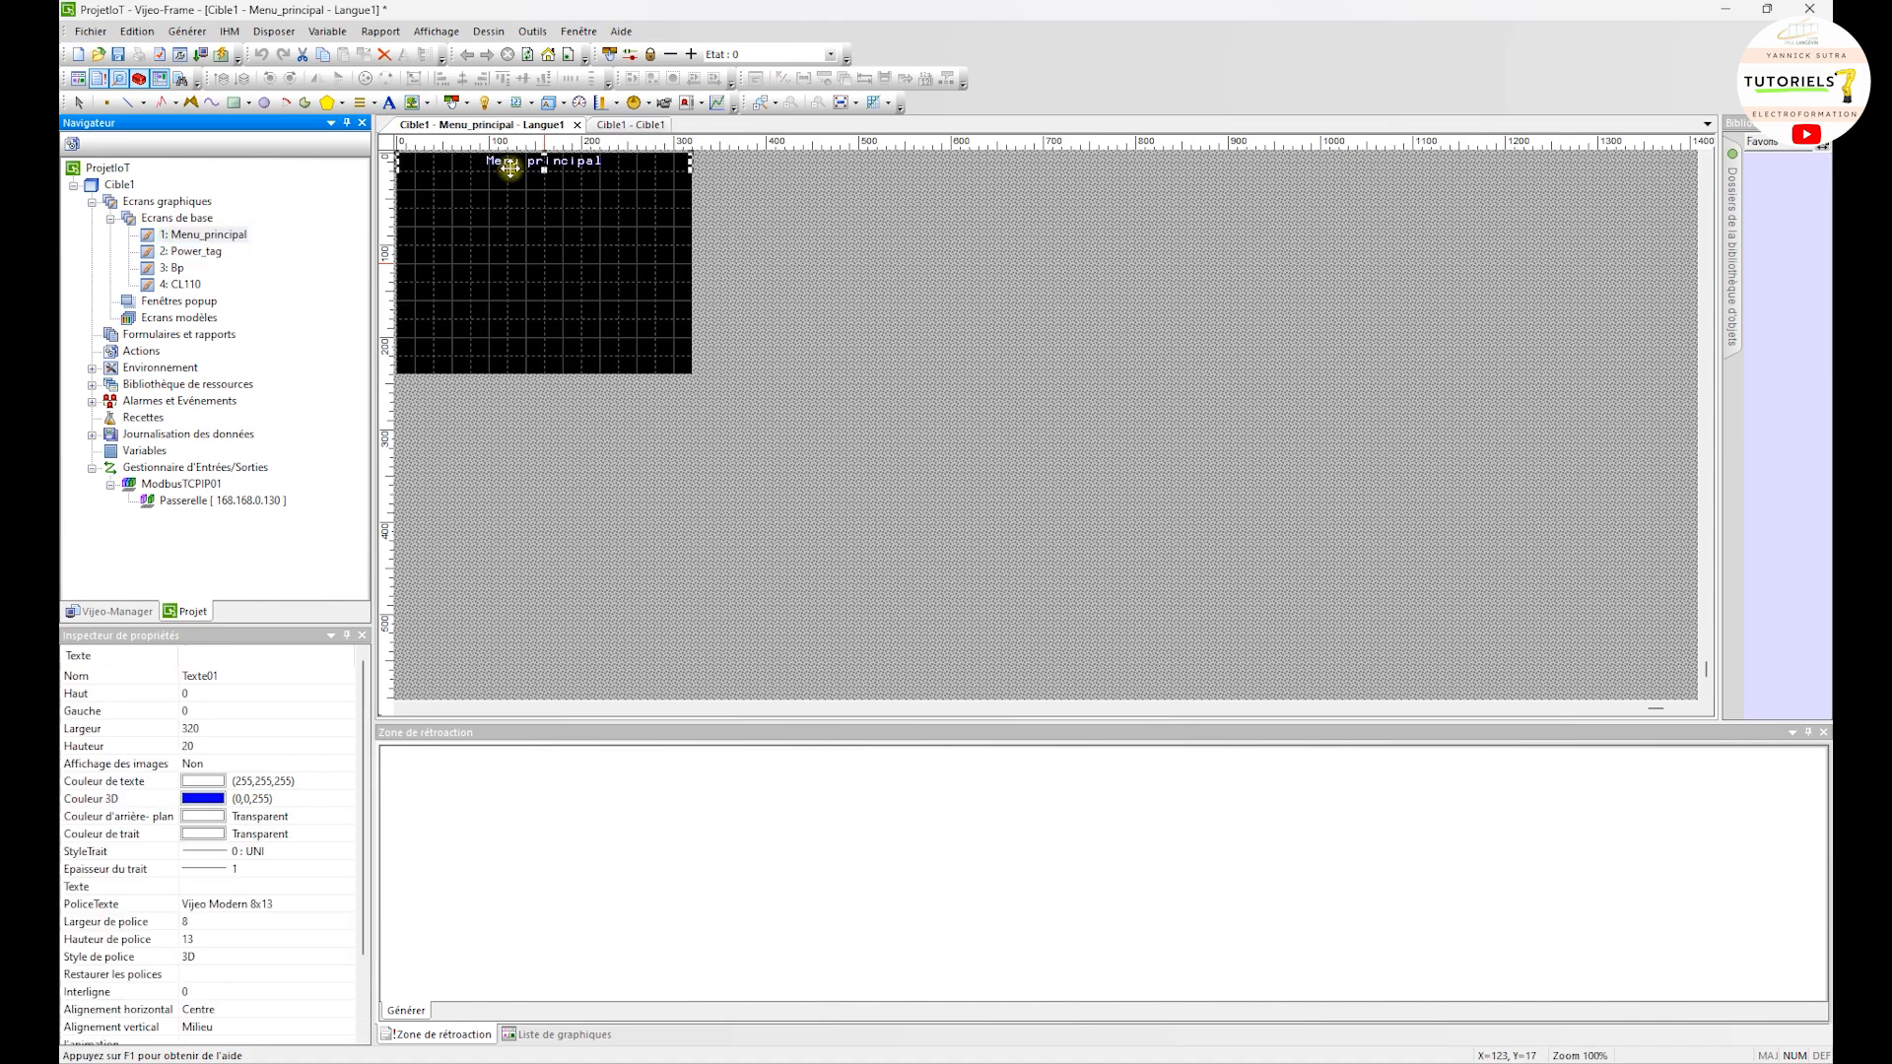
{"action": "right_click", "coordinate": [508, 165]}
{"action": "left_click", "coordinate": [589, 256]}
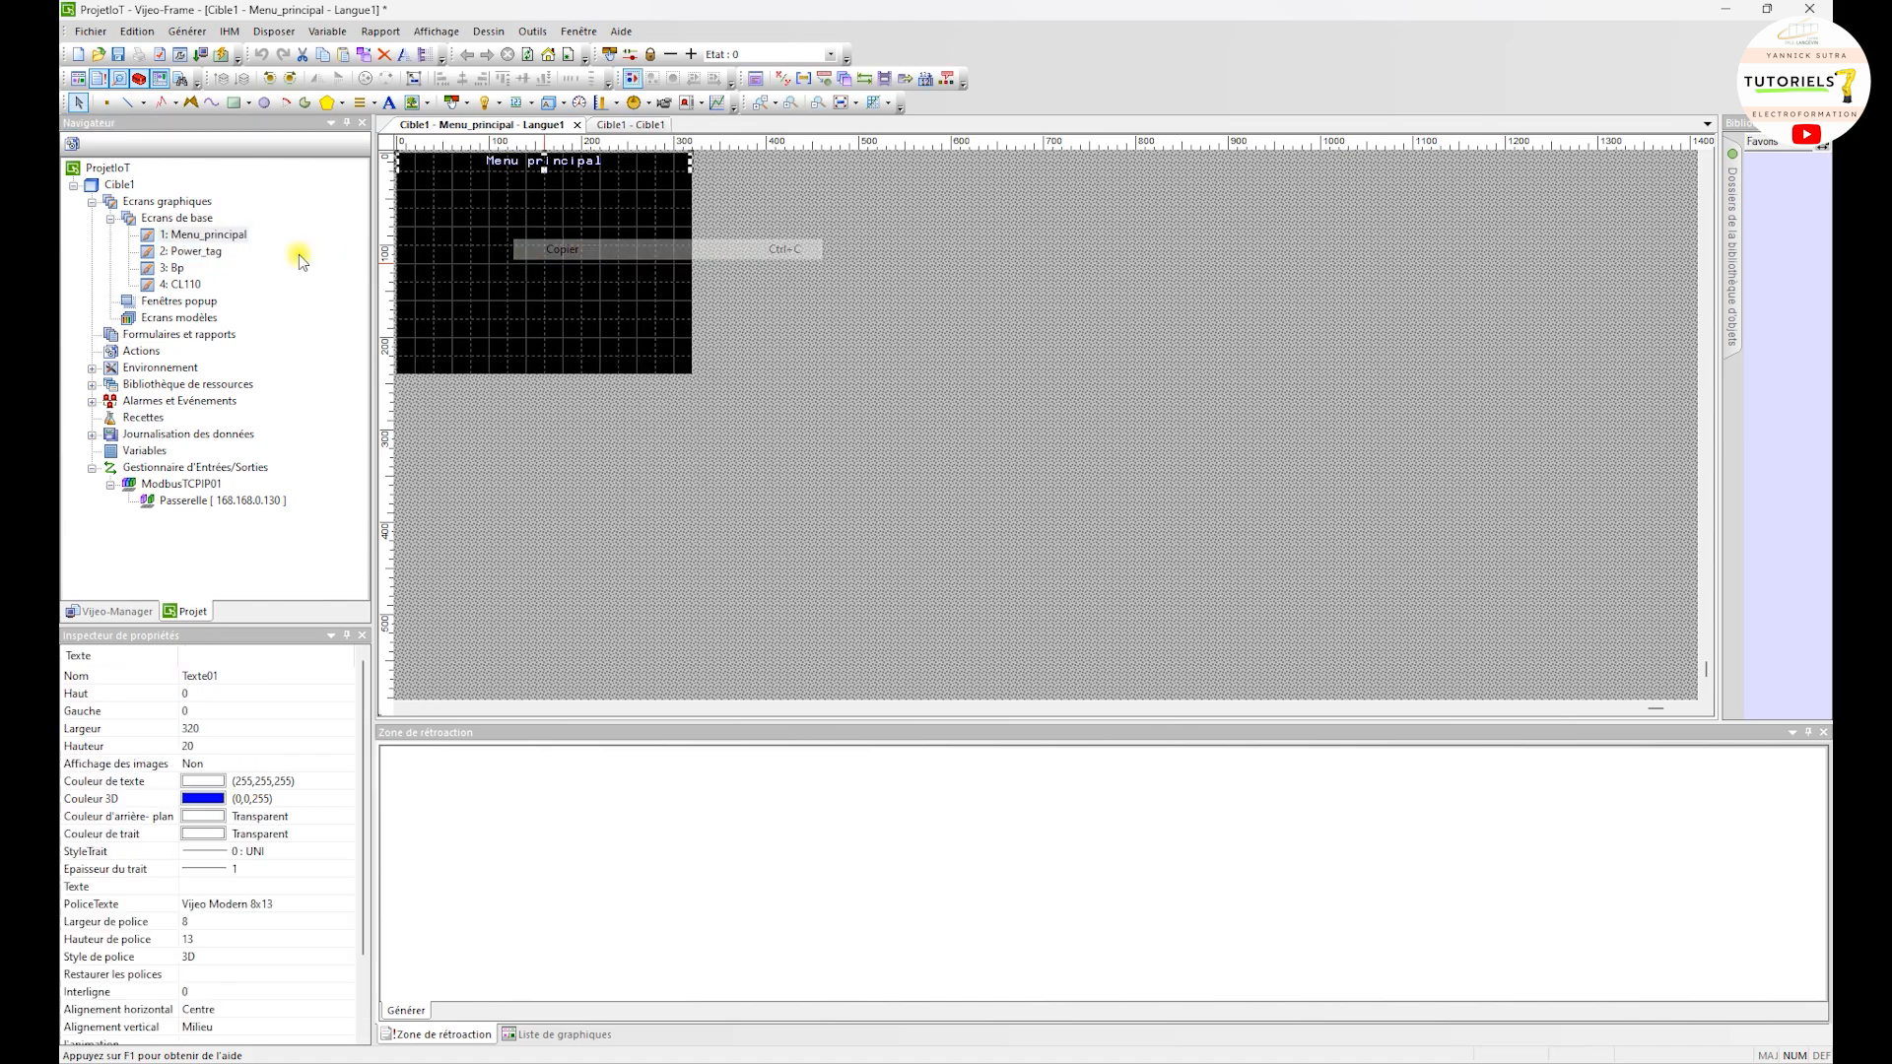
{"action": "double_click", "coordinate": [192, 251]}
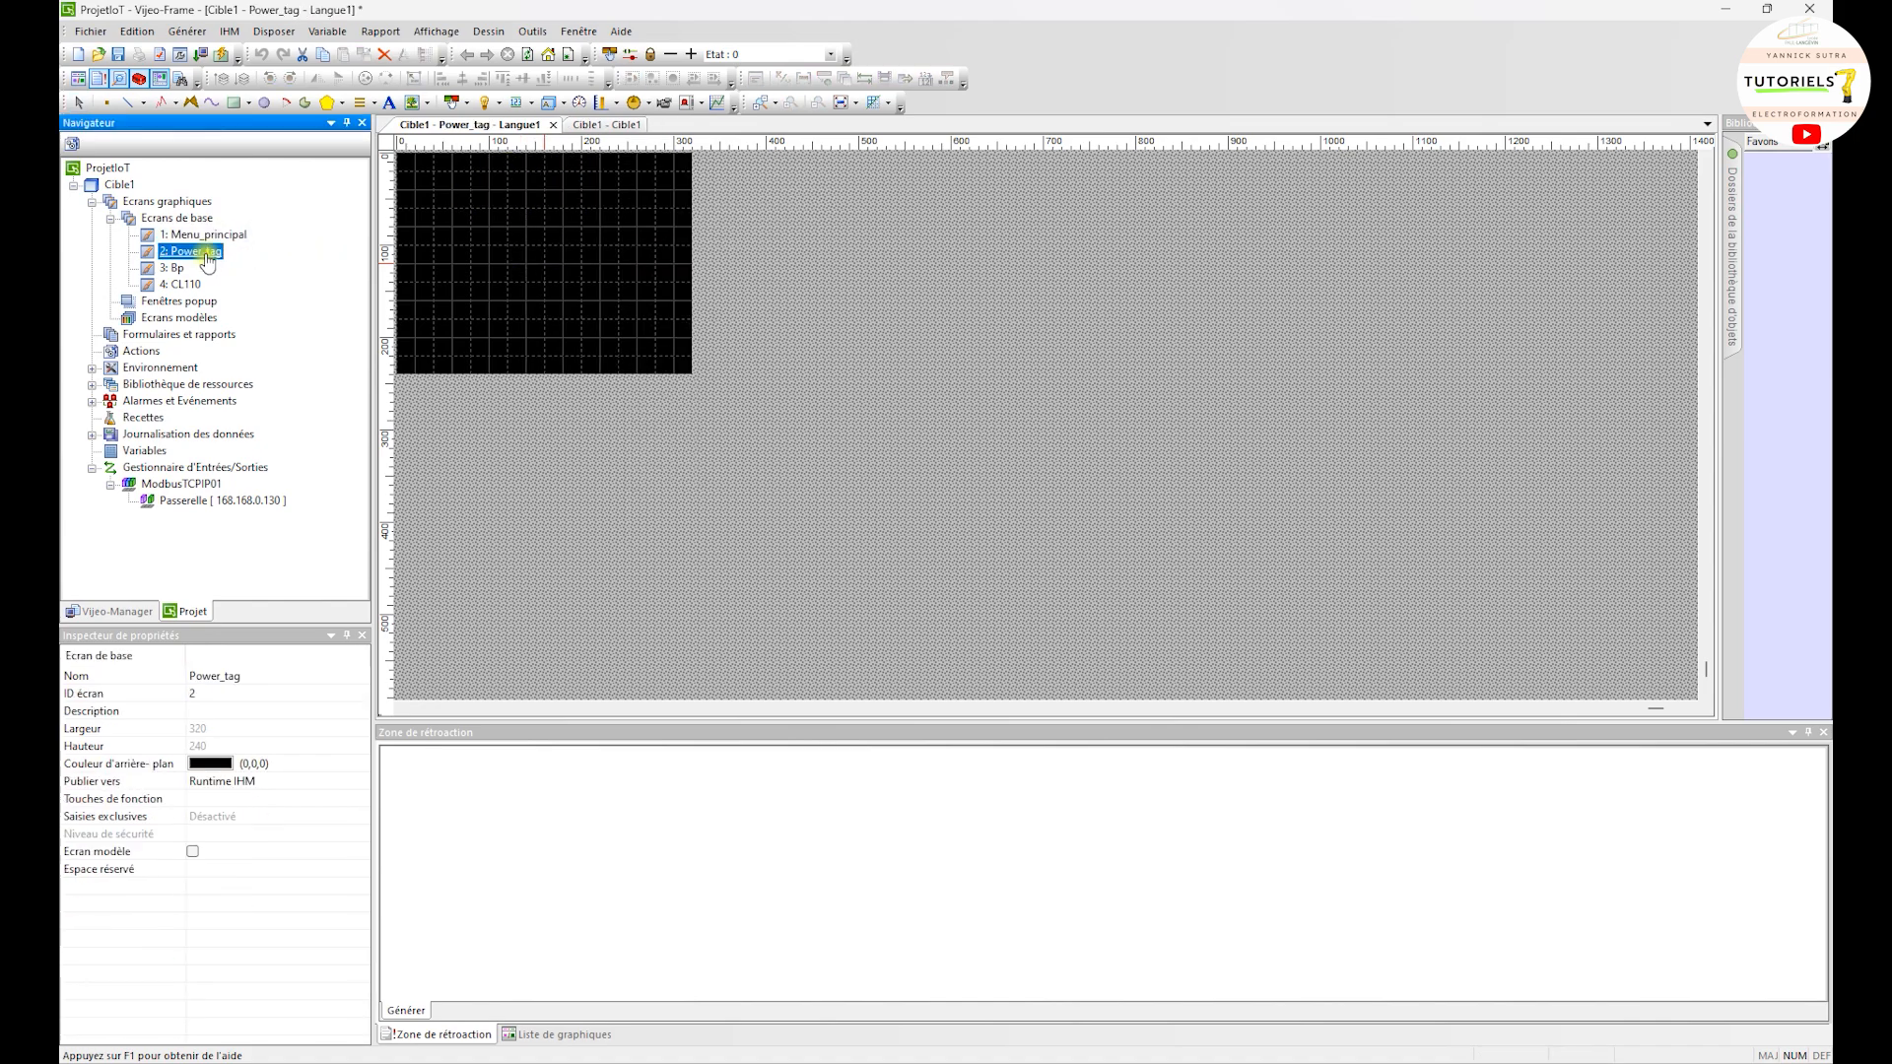
{"action": "right_click", "coordinate": [582, 210]}
{"action": "left_click", "coordinate": [624, 223]}
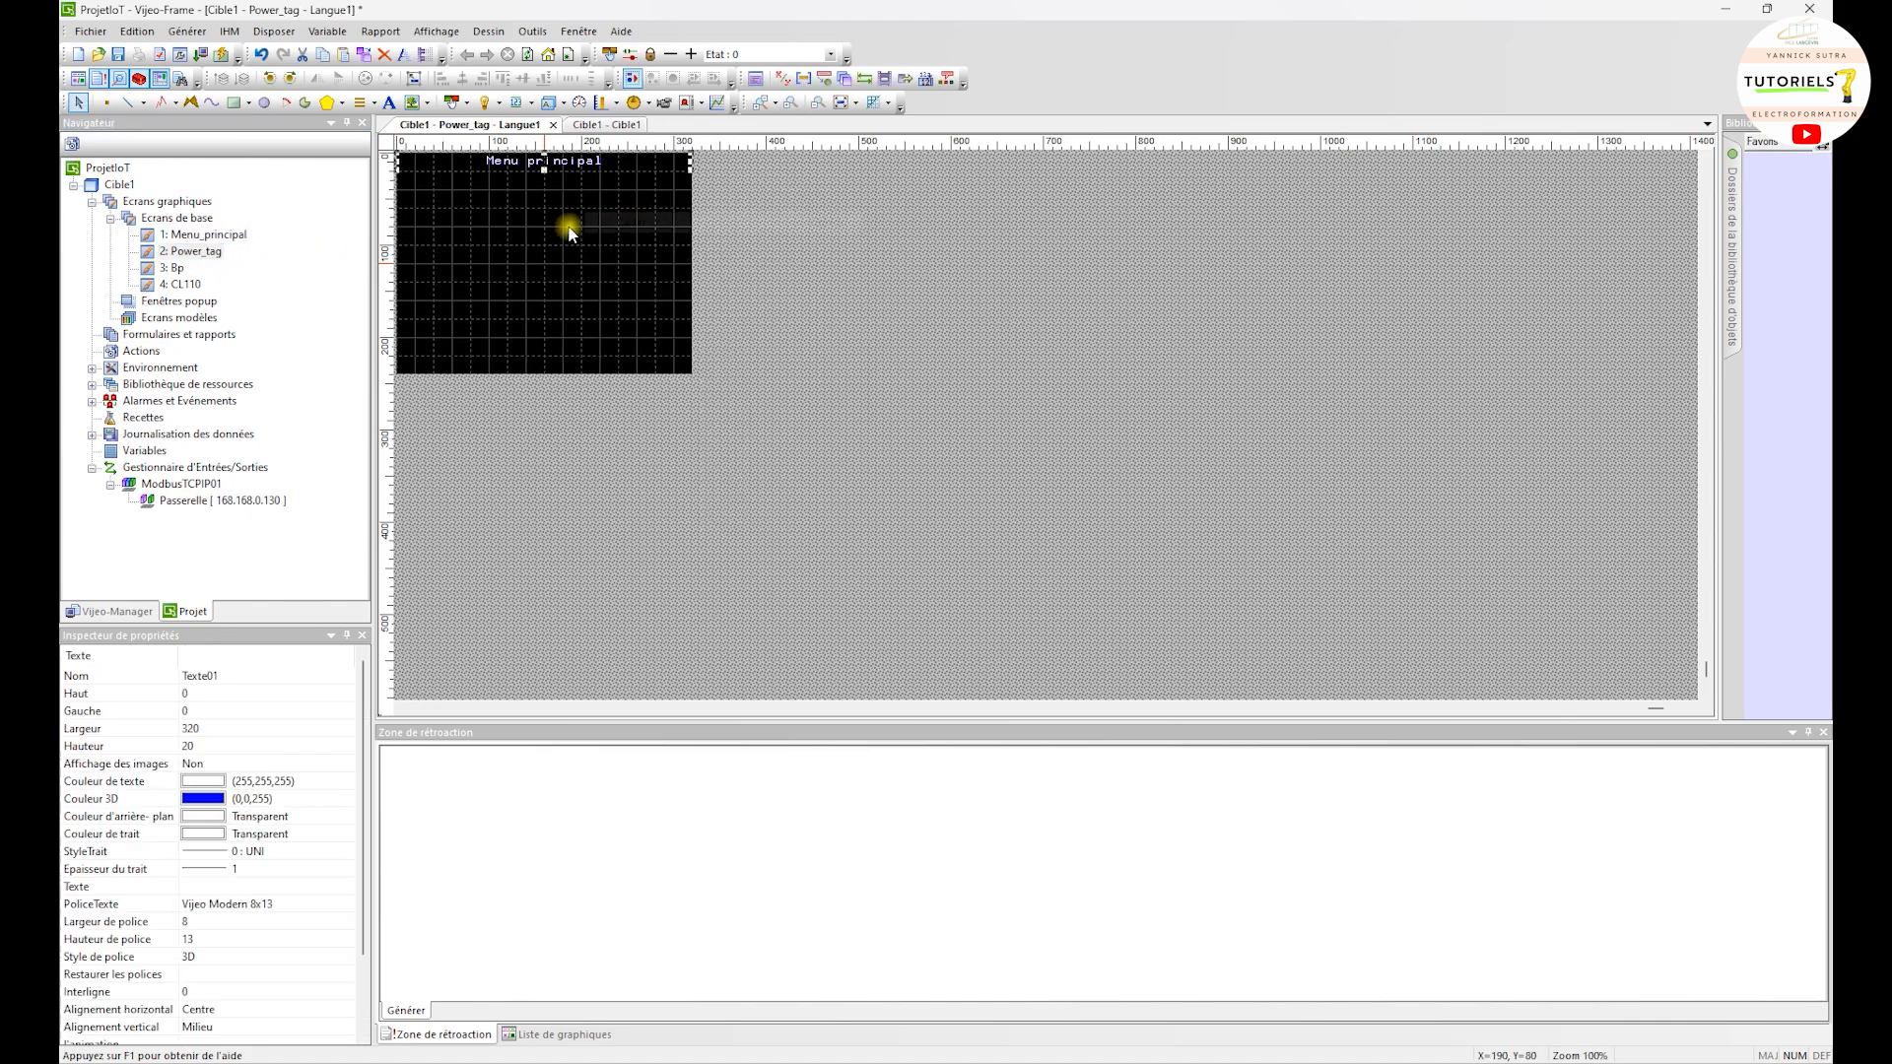
Change the pasted title on the Power_tag screen to "Capteur iOT - Power tag"
{"action": "double_click", "coordinate": [520, 161]}
{"action": "type", "text": "Cpeteur"}
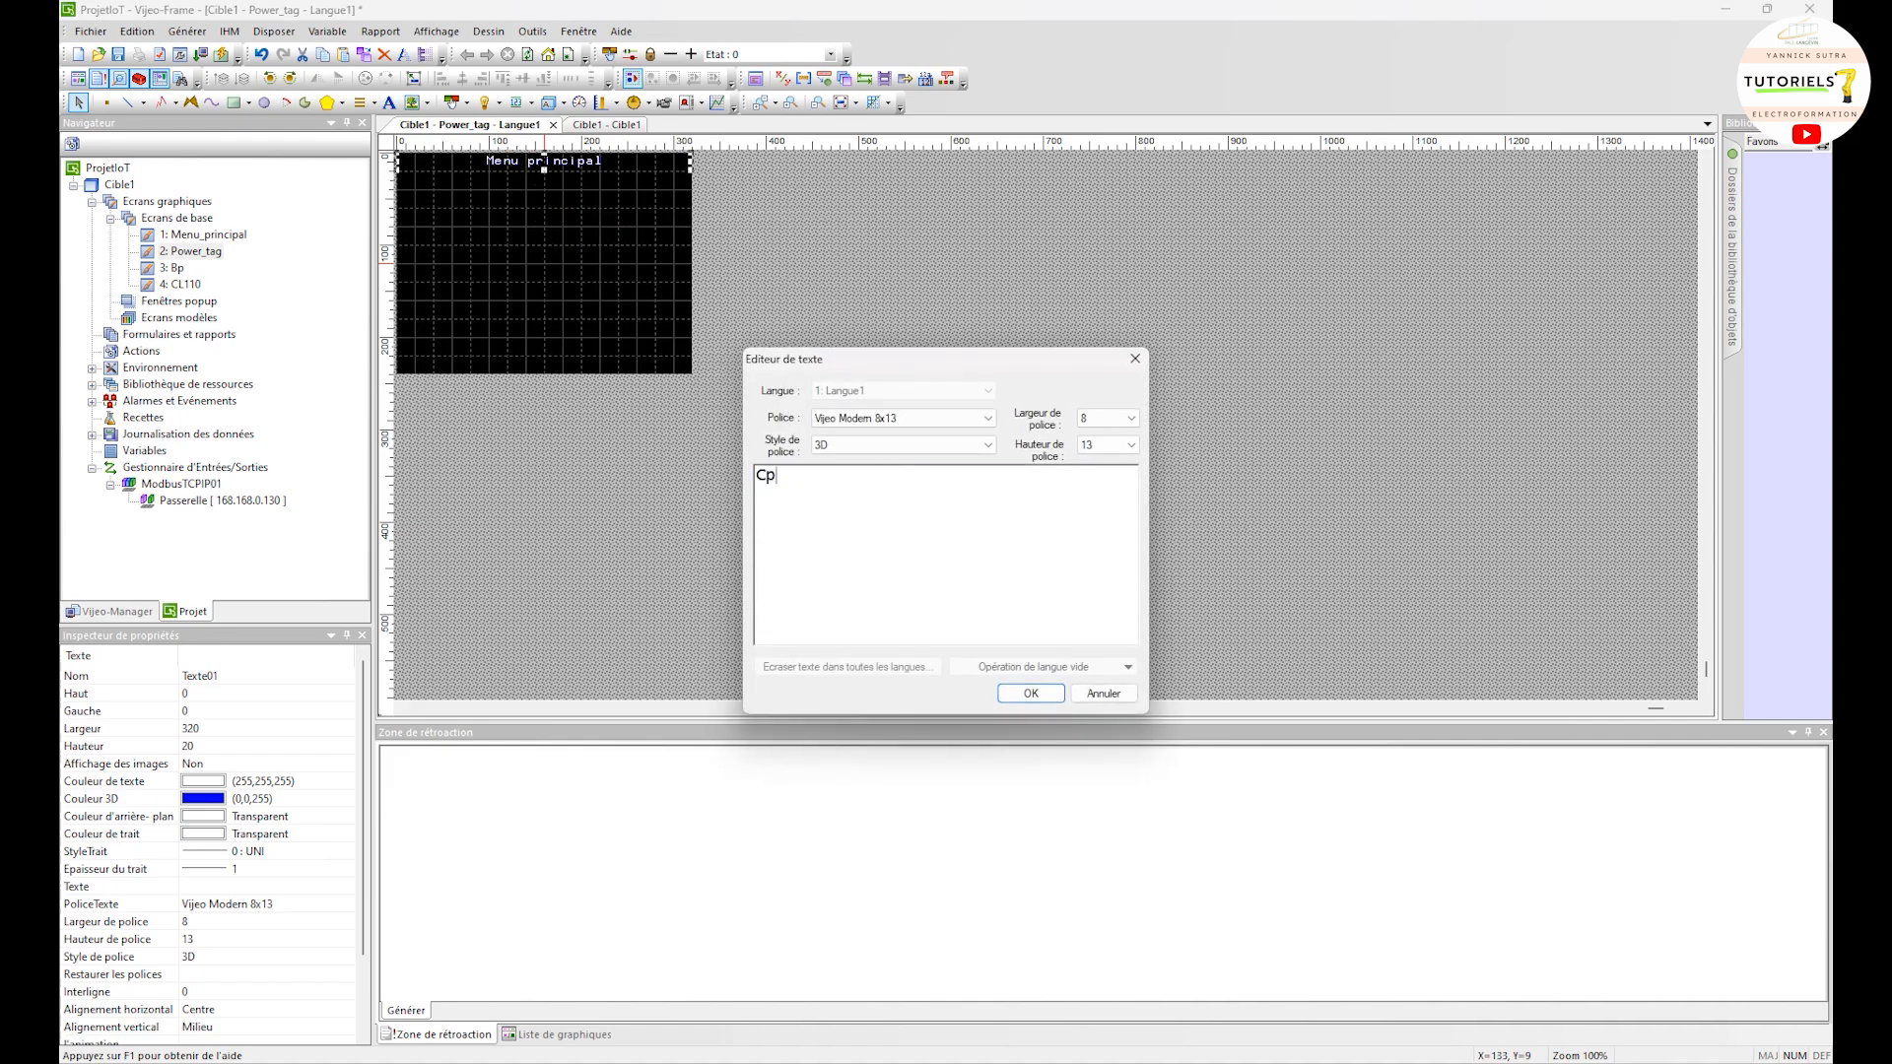
{"action": "key", "text": "BackSpace"}
{"action": "key", "text": "BackSpace"}
{"action": "key", "text": "BackSpace"}
{"action": "key", "text": "BackSpace"}
{"action": "key", "text": "BackSpace"}
{"action": "key", "text": "BackSpace"}
{"action": "type", "text": "apteur iOT - Power ta"}
{"action": "left_click", "coordinate": [1030, 694]}
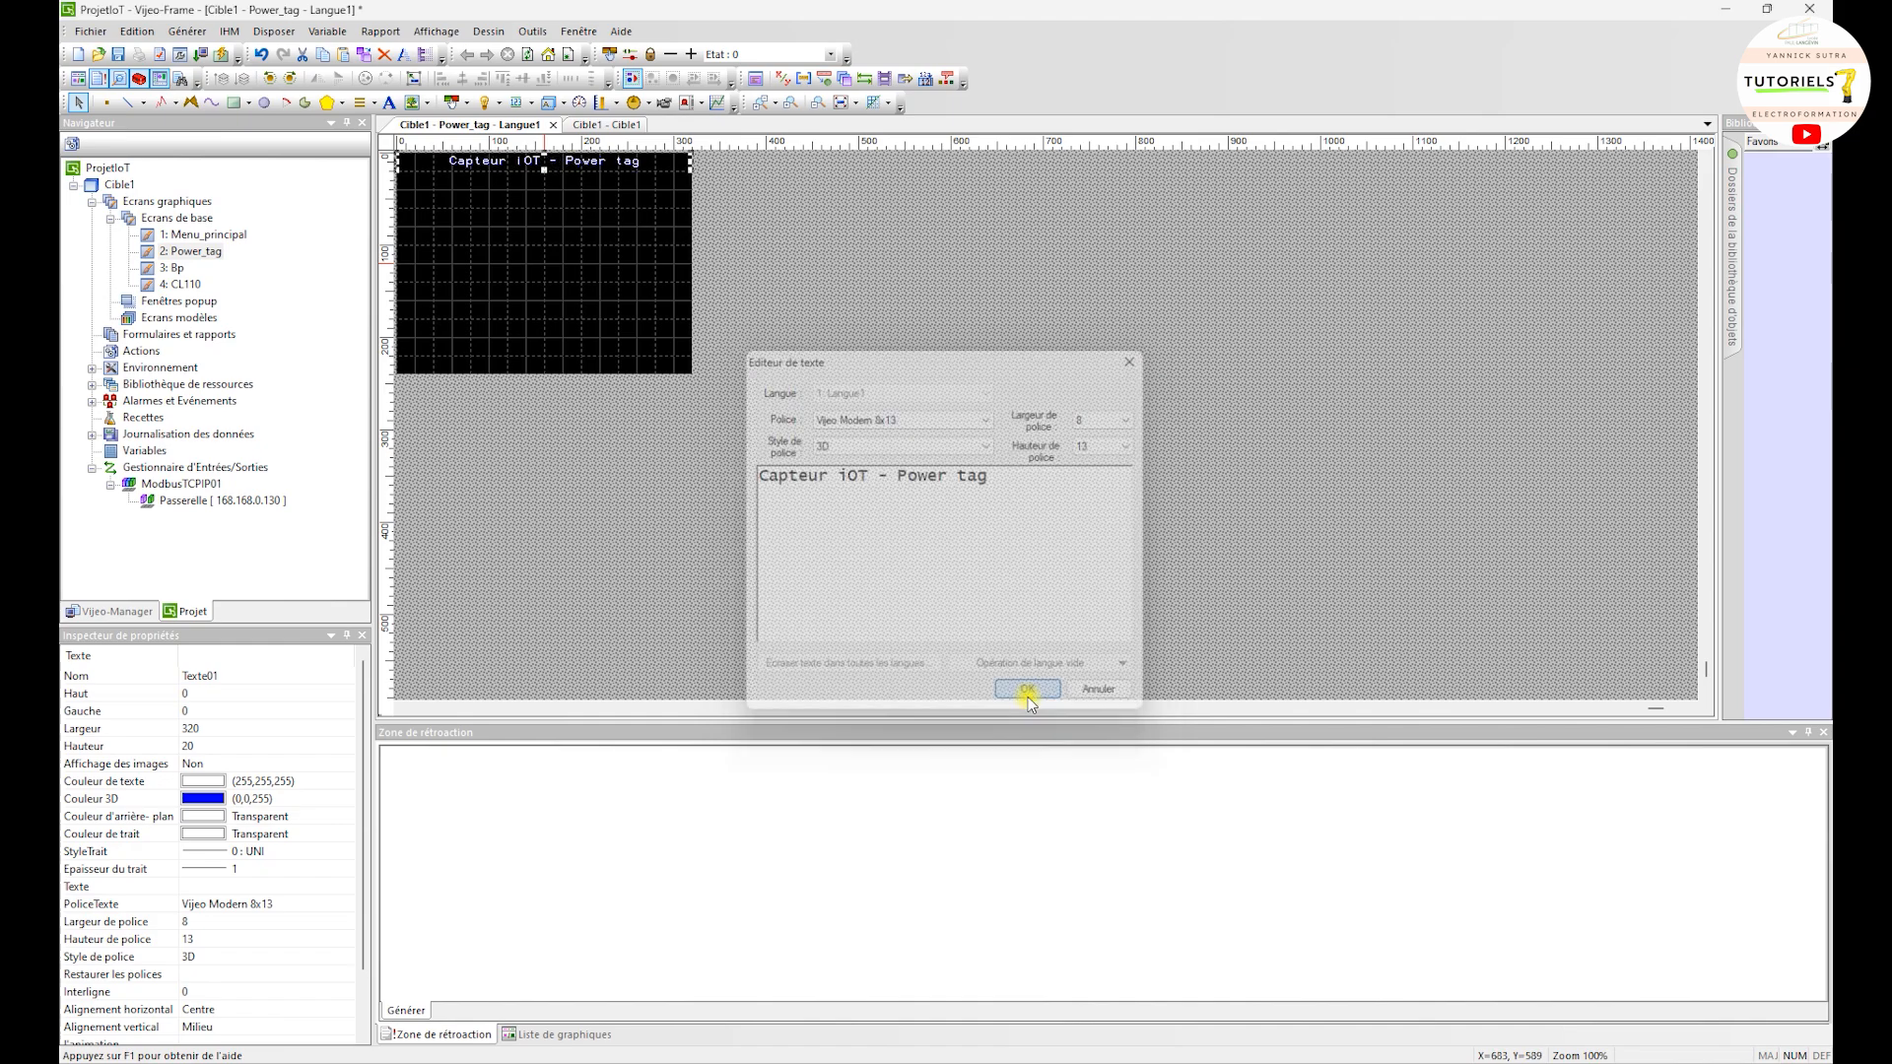
{"action": "left_click", "coordinate": [709, 402]}
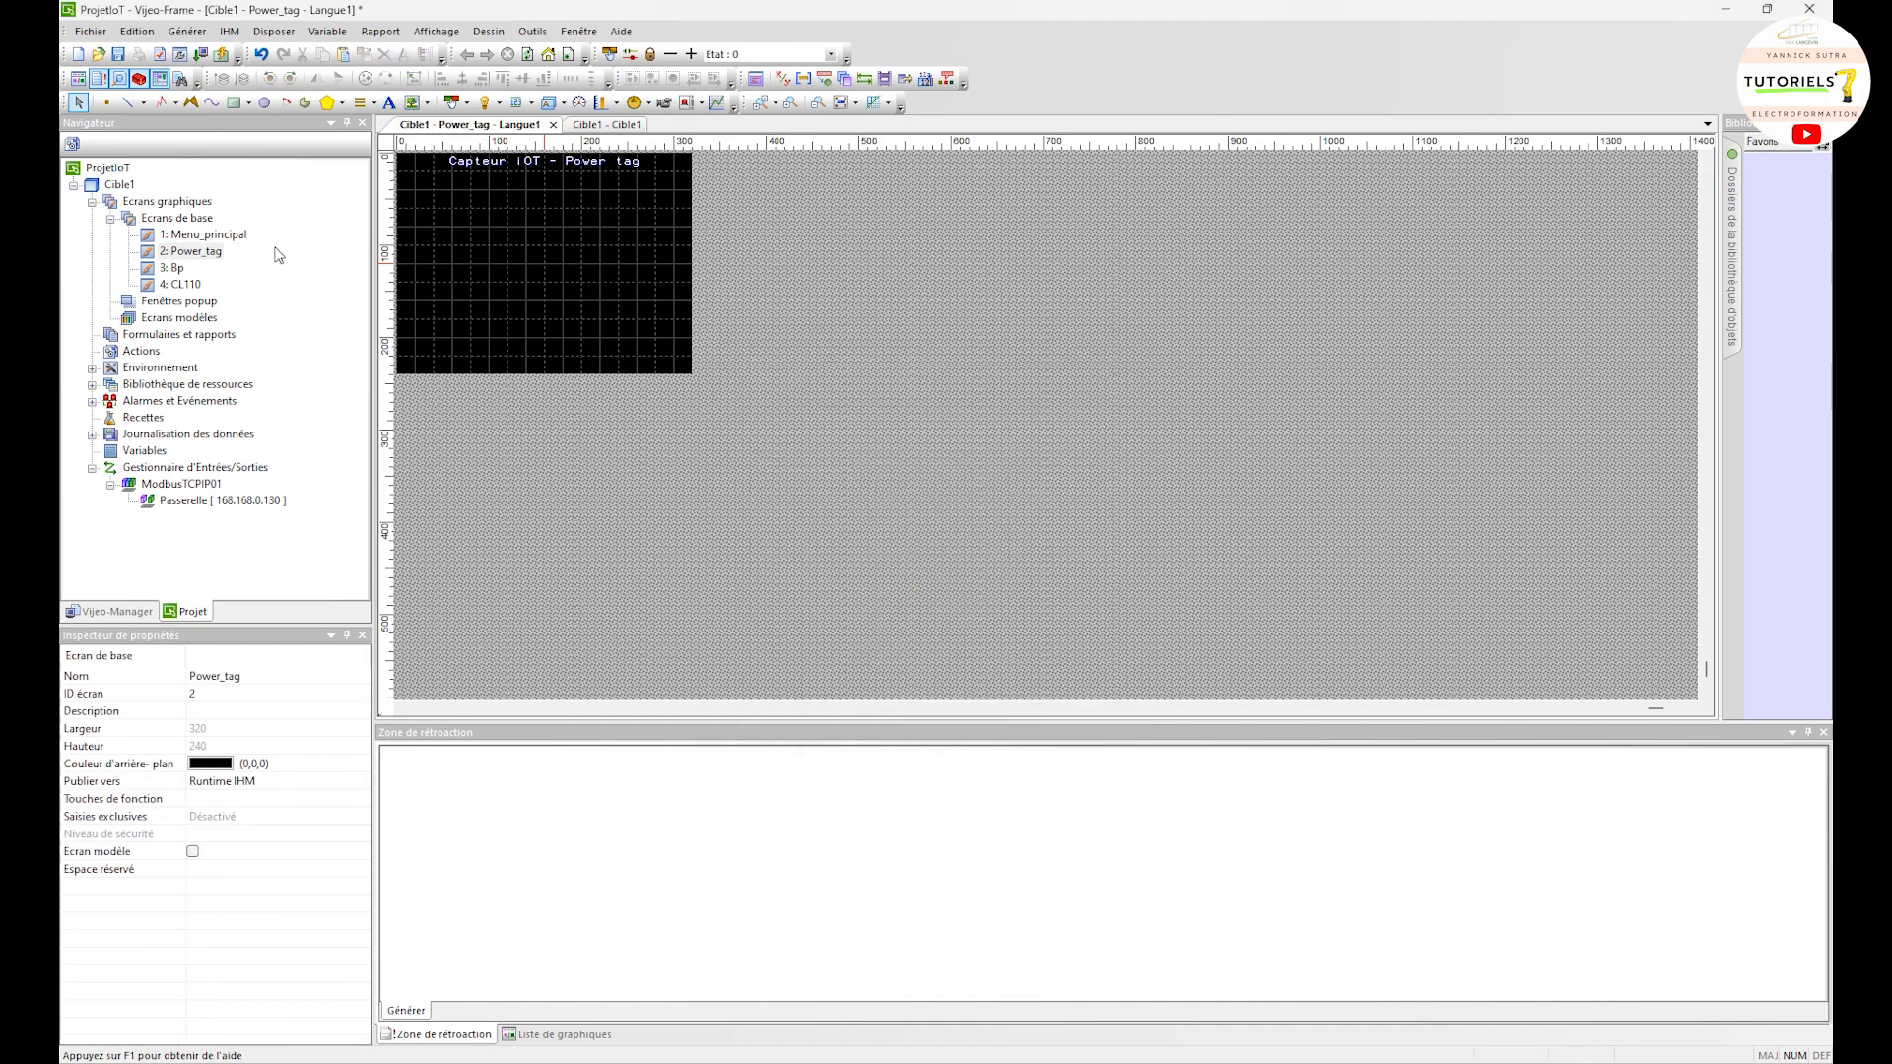
Correct the Power_tag screen's title to read "Capteur IoT - Power tag"
{"action": "right_click", "coordinate": [524, 156]}
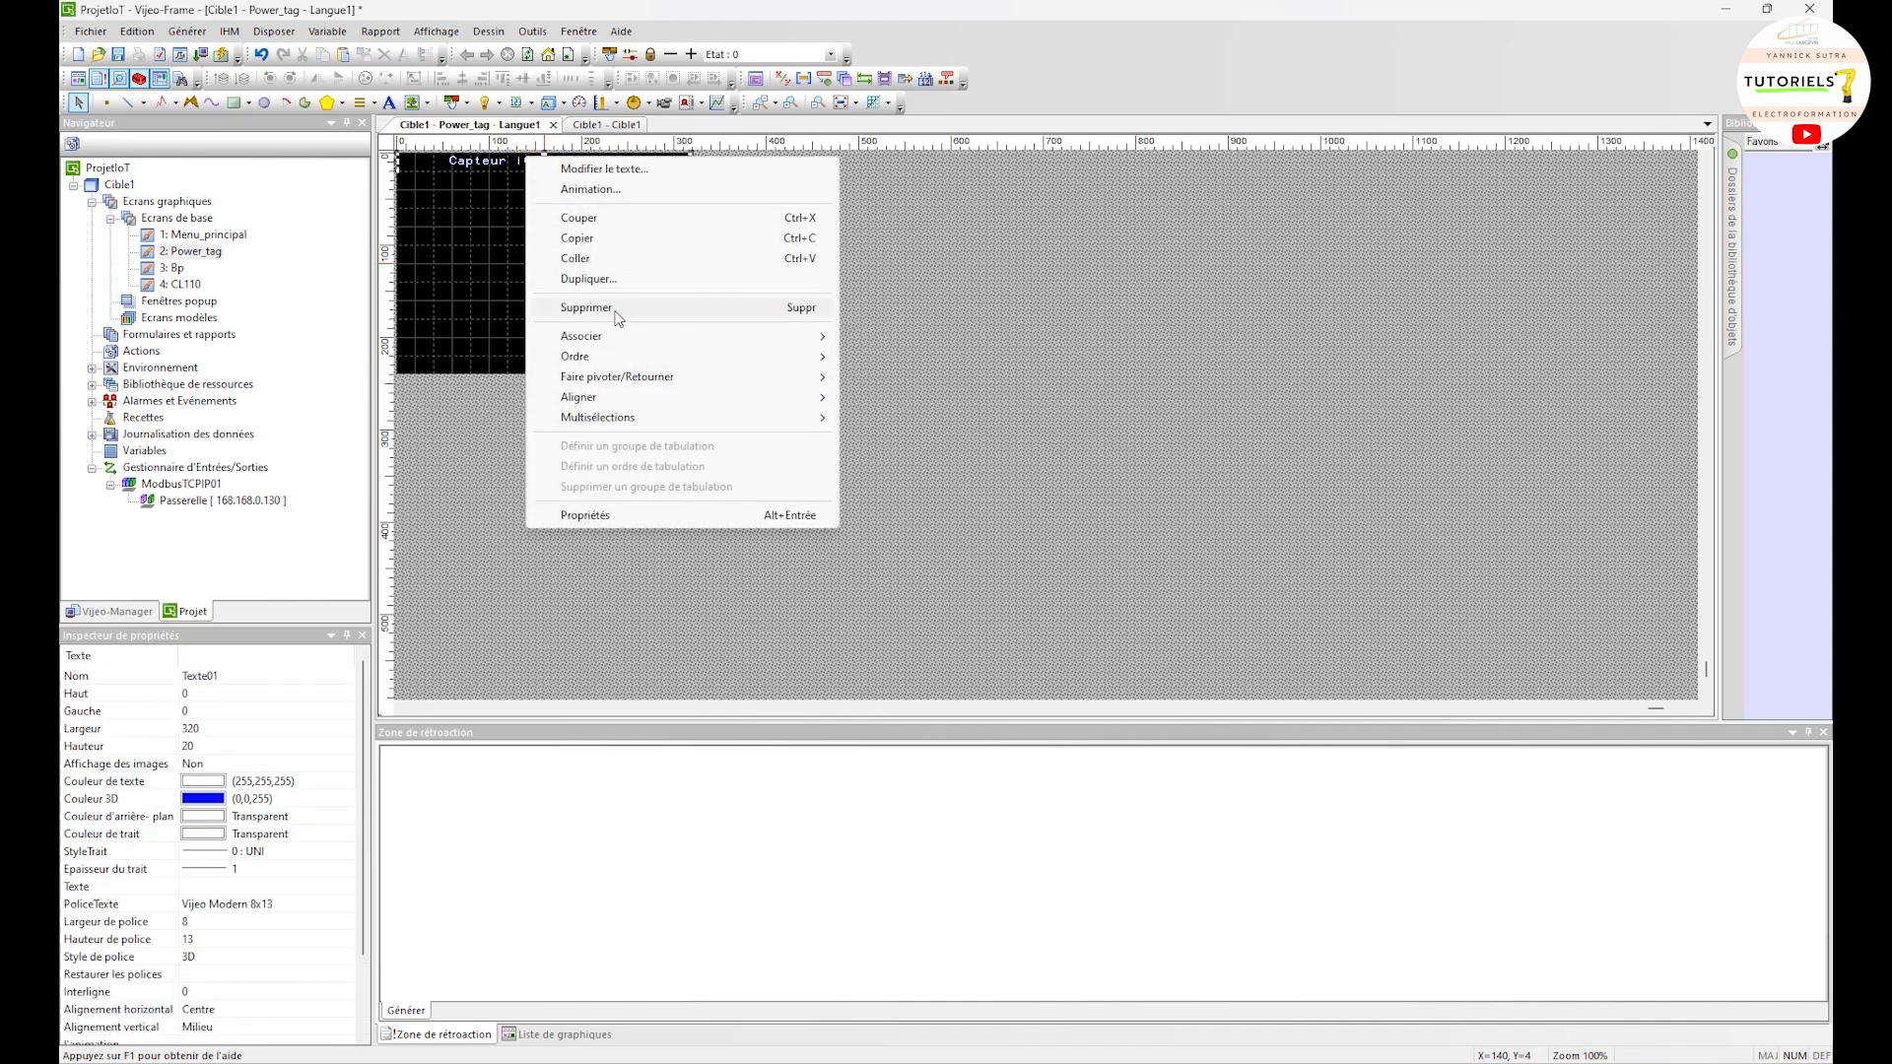
{"action": "key", "text": "Escape"}
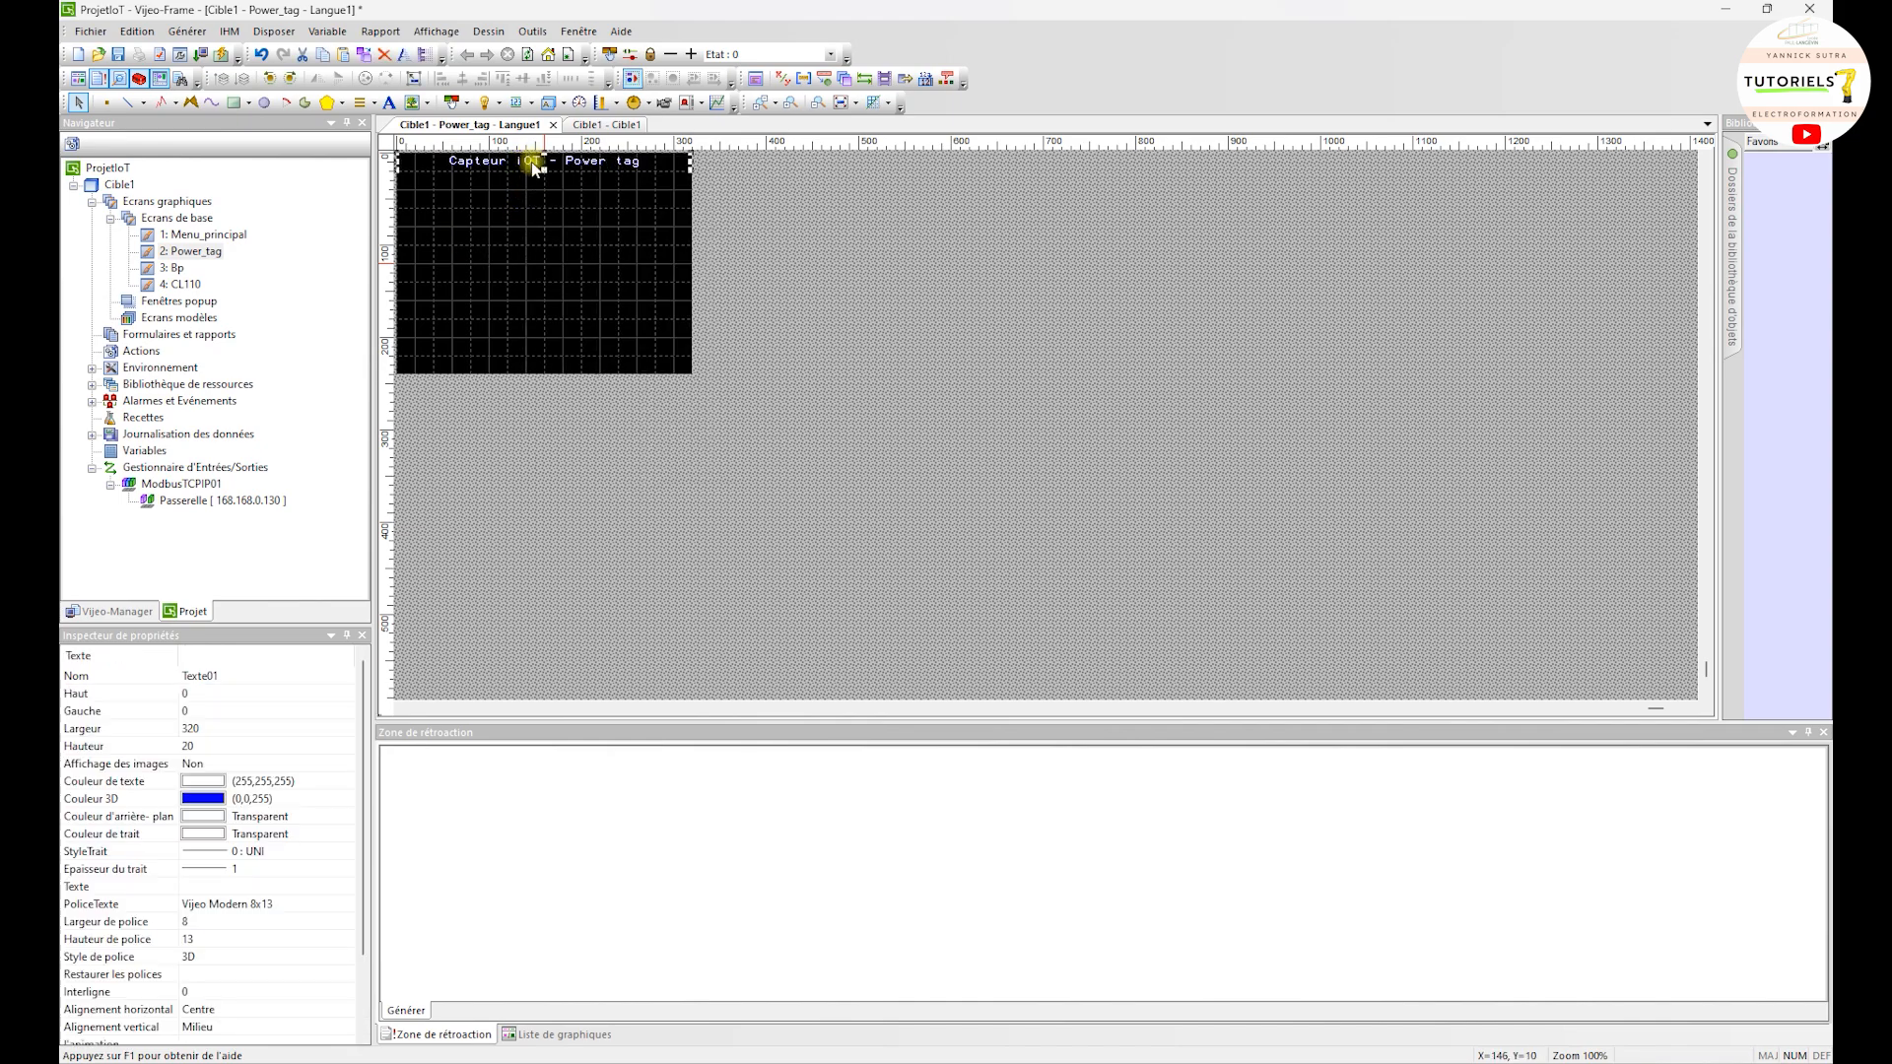
{"action": "right_click", "coordinate": [533, 164]}
{"action": "left_click", "coordinate": [560, 174]}
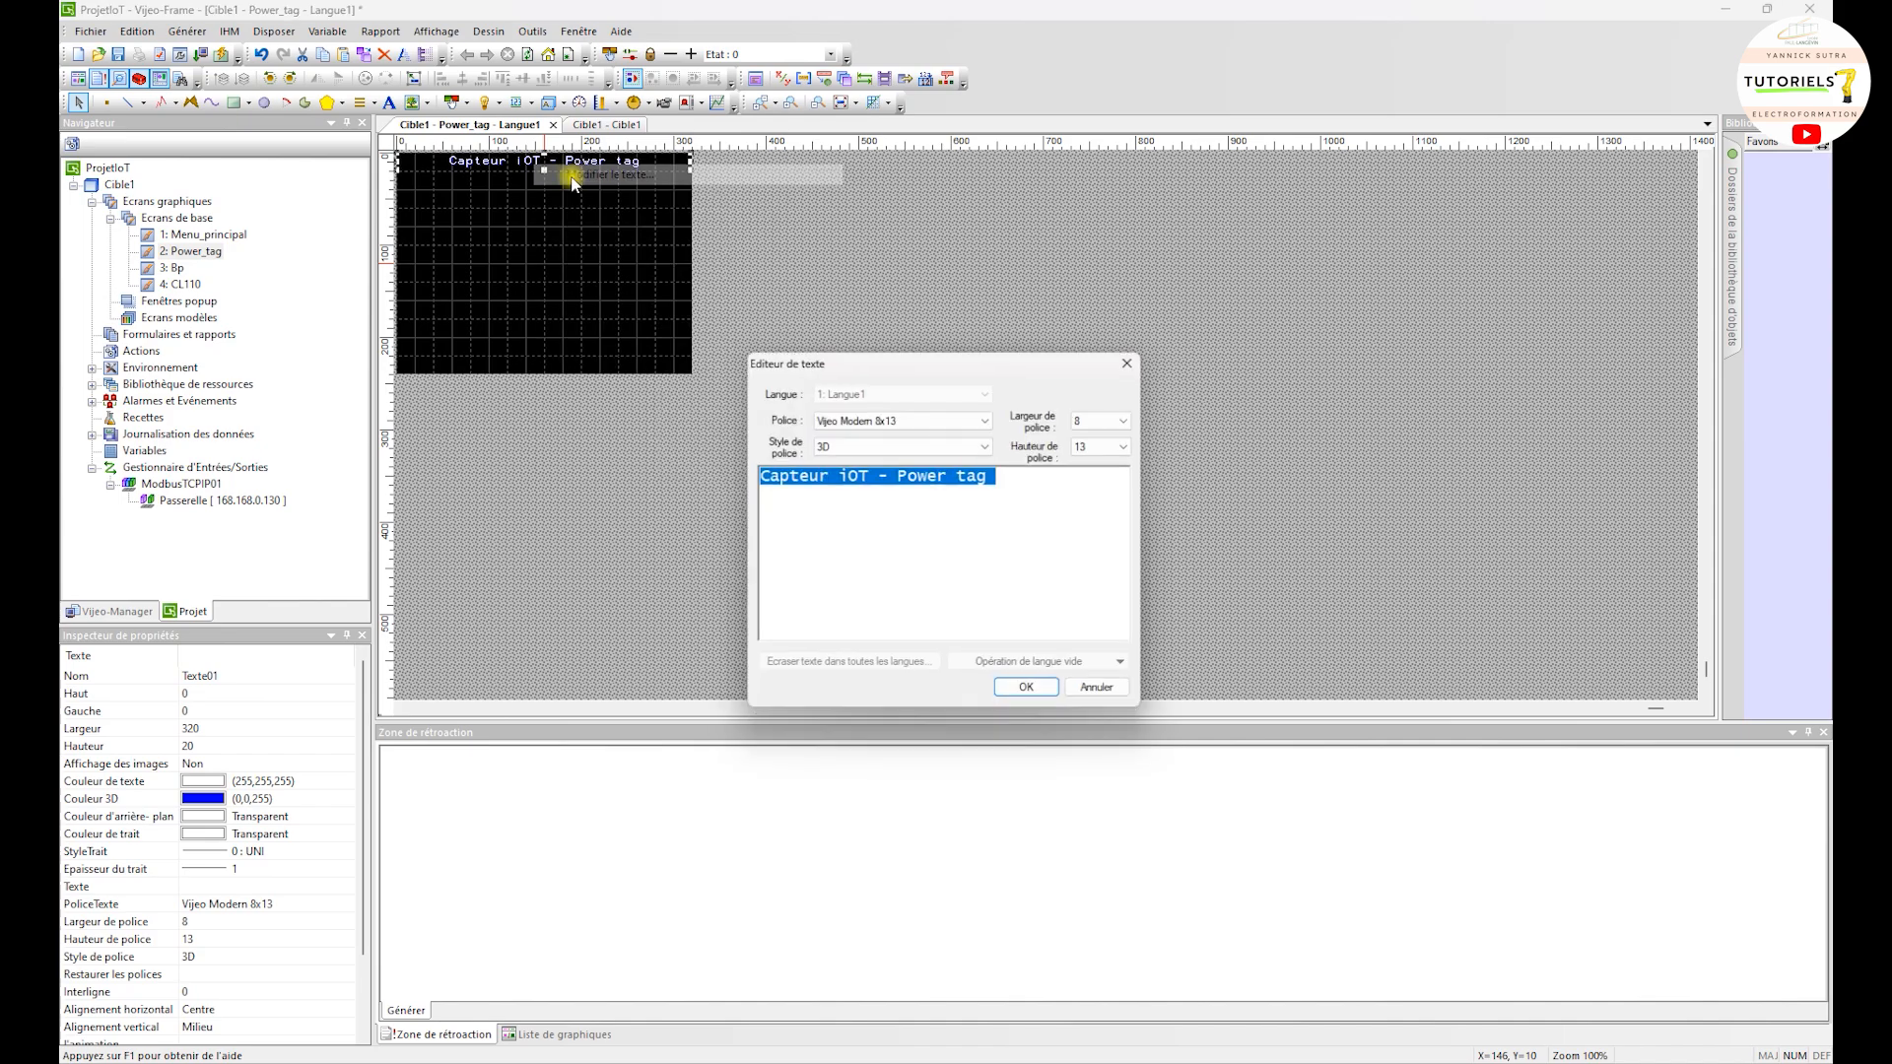
{"action": "left_click", "coordinate": [850, 476]}
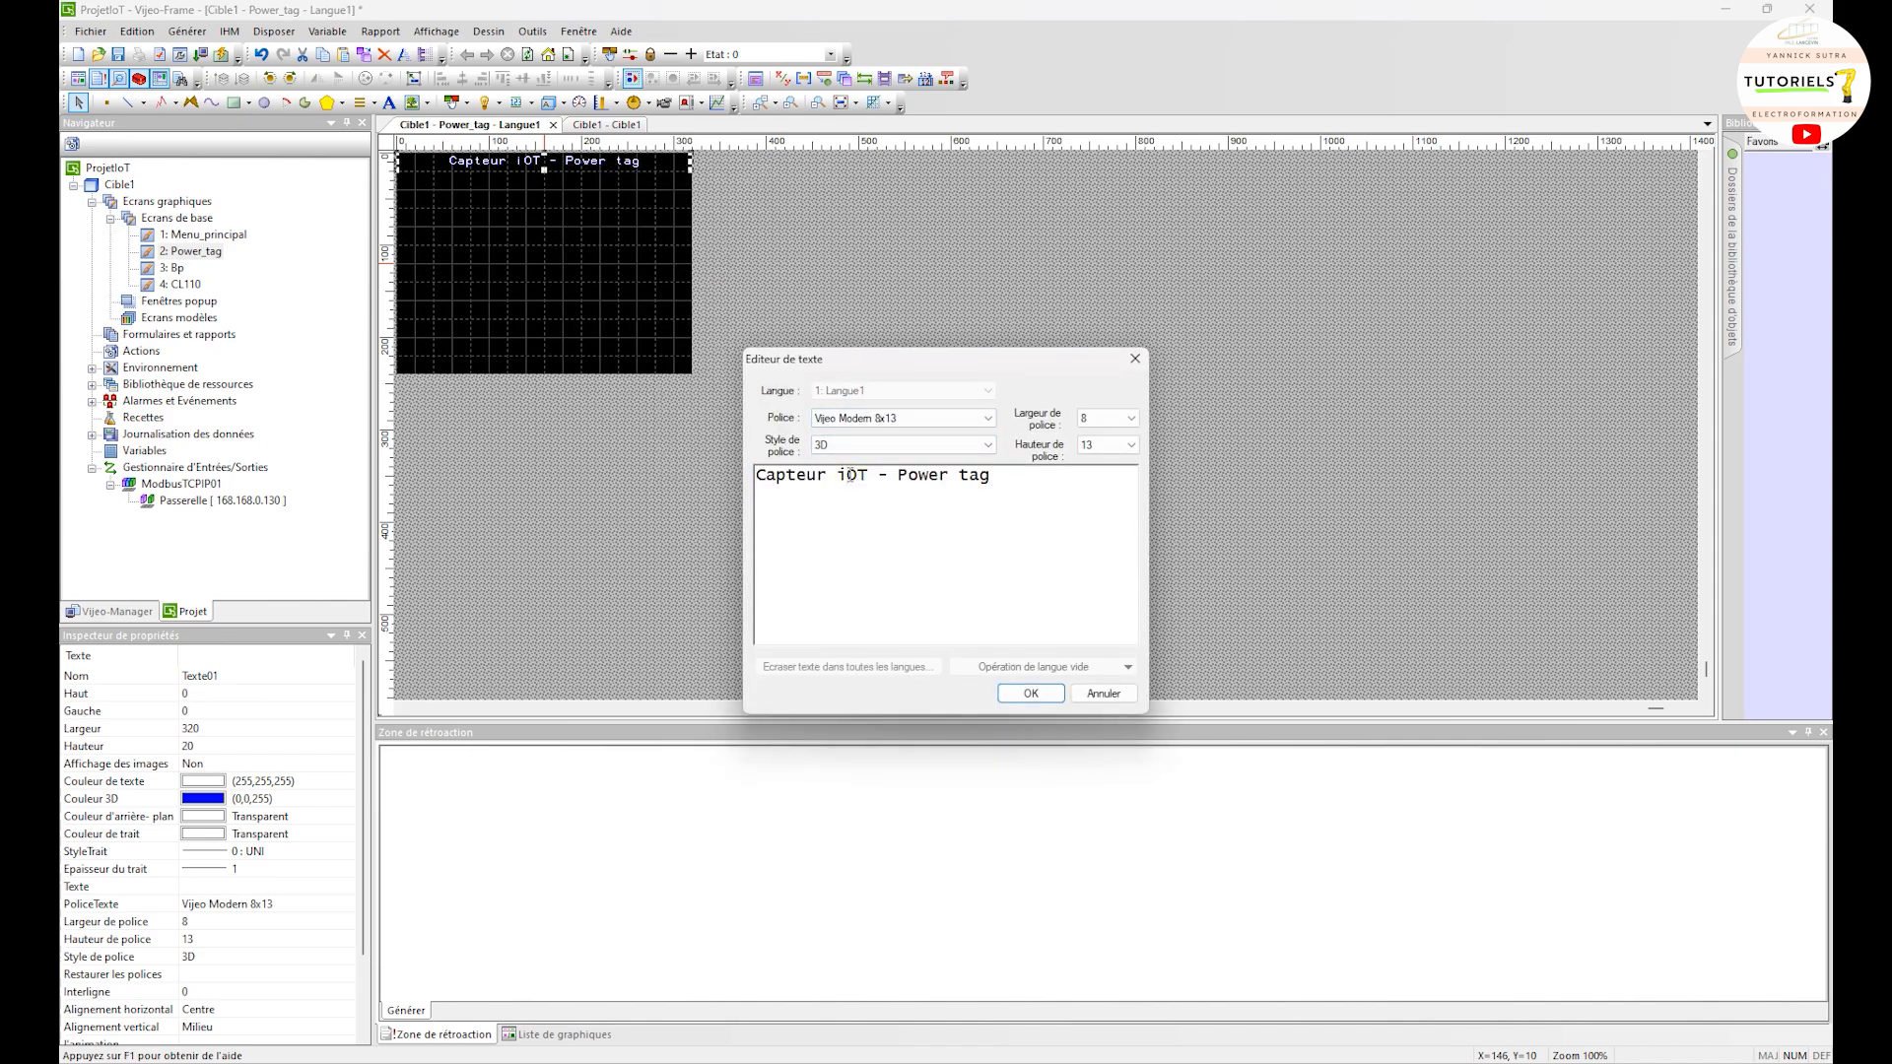
{"action": "key", "text": "Delete"}
{"action": "key", "text": "BackSpace"}
{"action": "type", "text": "IoT"}
{"action": "key", "text": "Delete"}
{"action": "left_click", "coordinate": [1031, 694]}
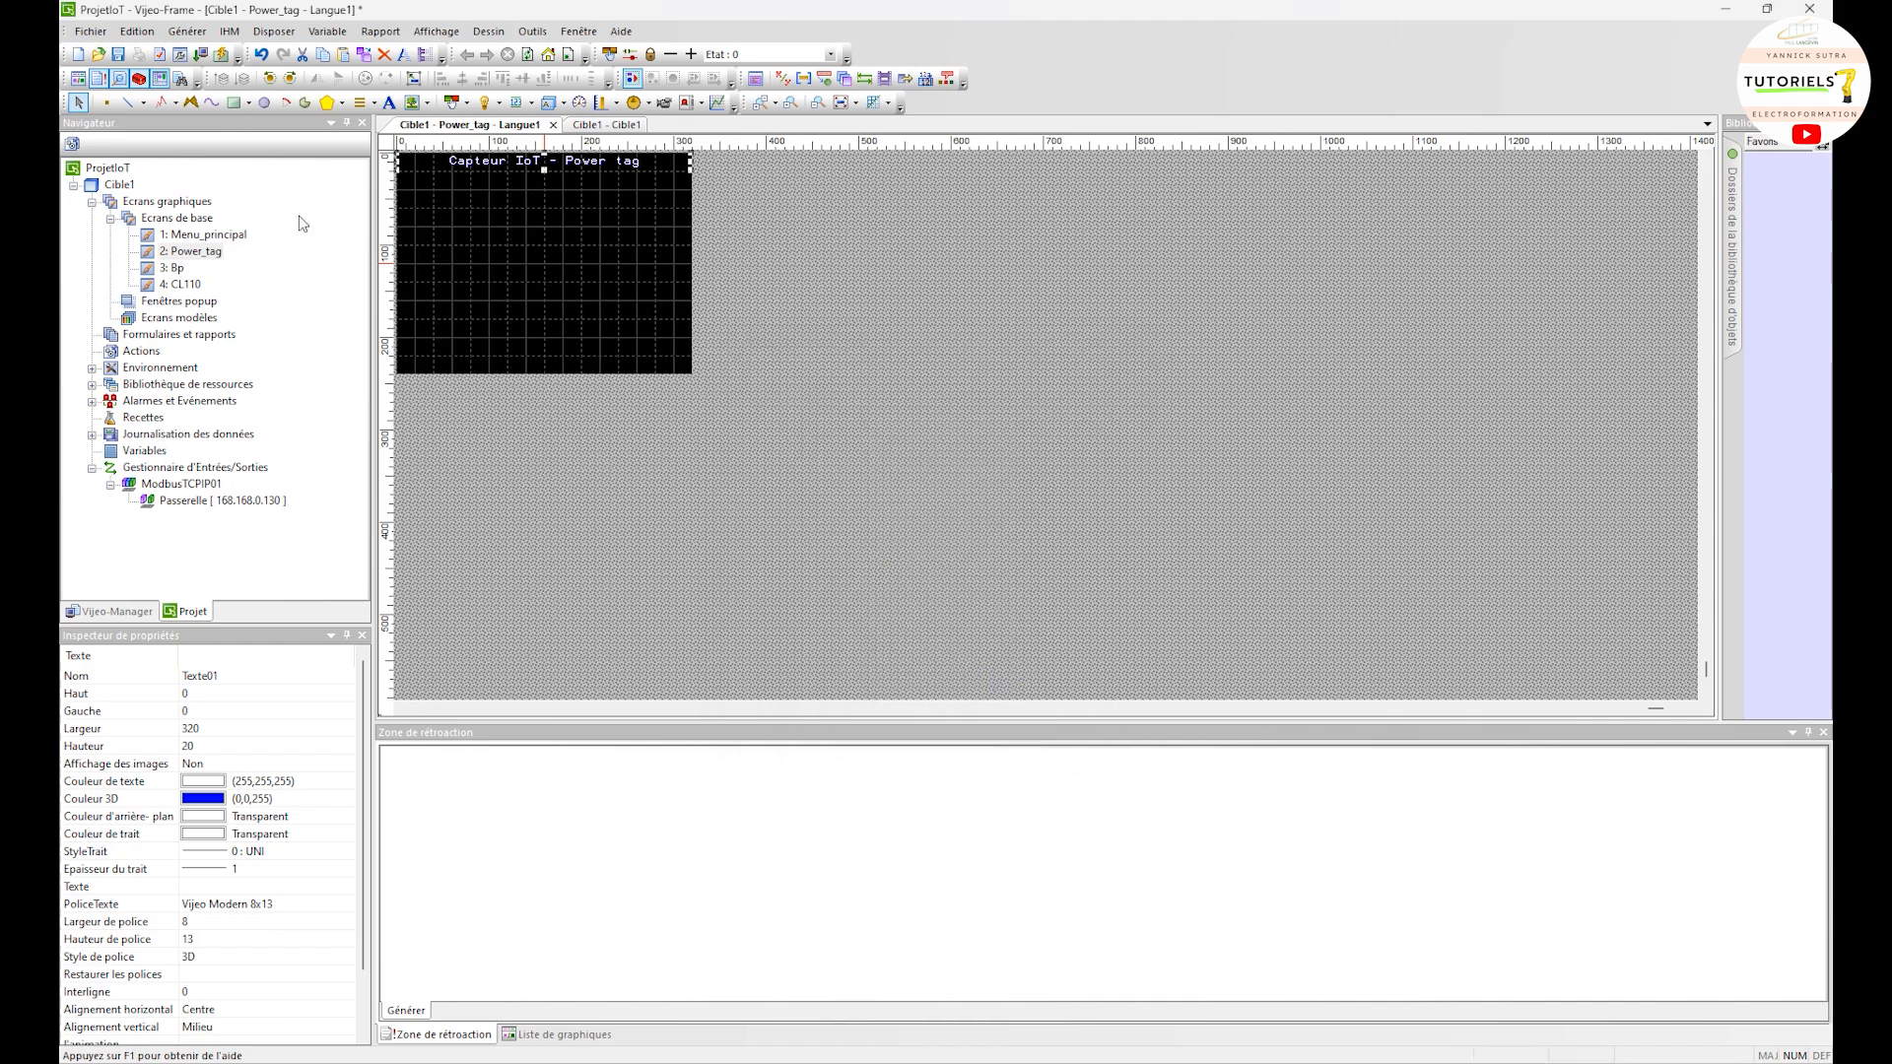
Copy the "Capteur IoT - Power tag" title from the Power_tag screen and paste it into the Bp screen
{"action": "right_click", "coordinate": [511, 173]}
{"action": "left_click", "coordinate": [571, 253]}
{"action": "double_click", "coordinate": [178, 274]}
{"action": "right_click", "coordinate": [595, 204]}
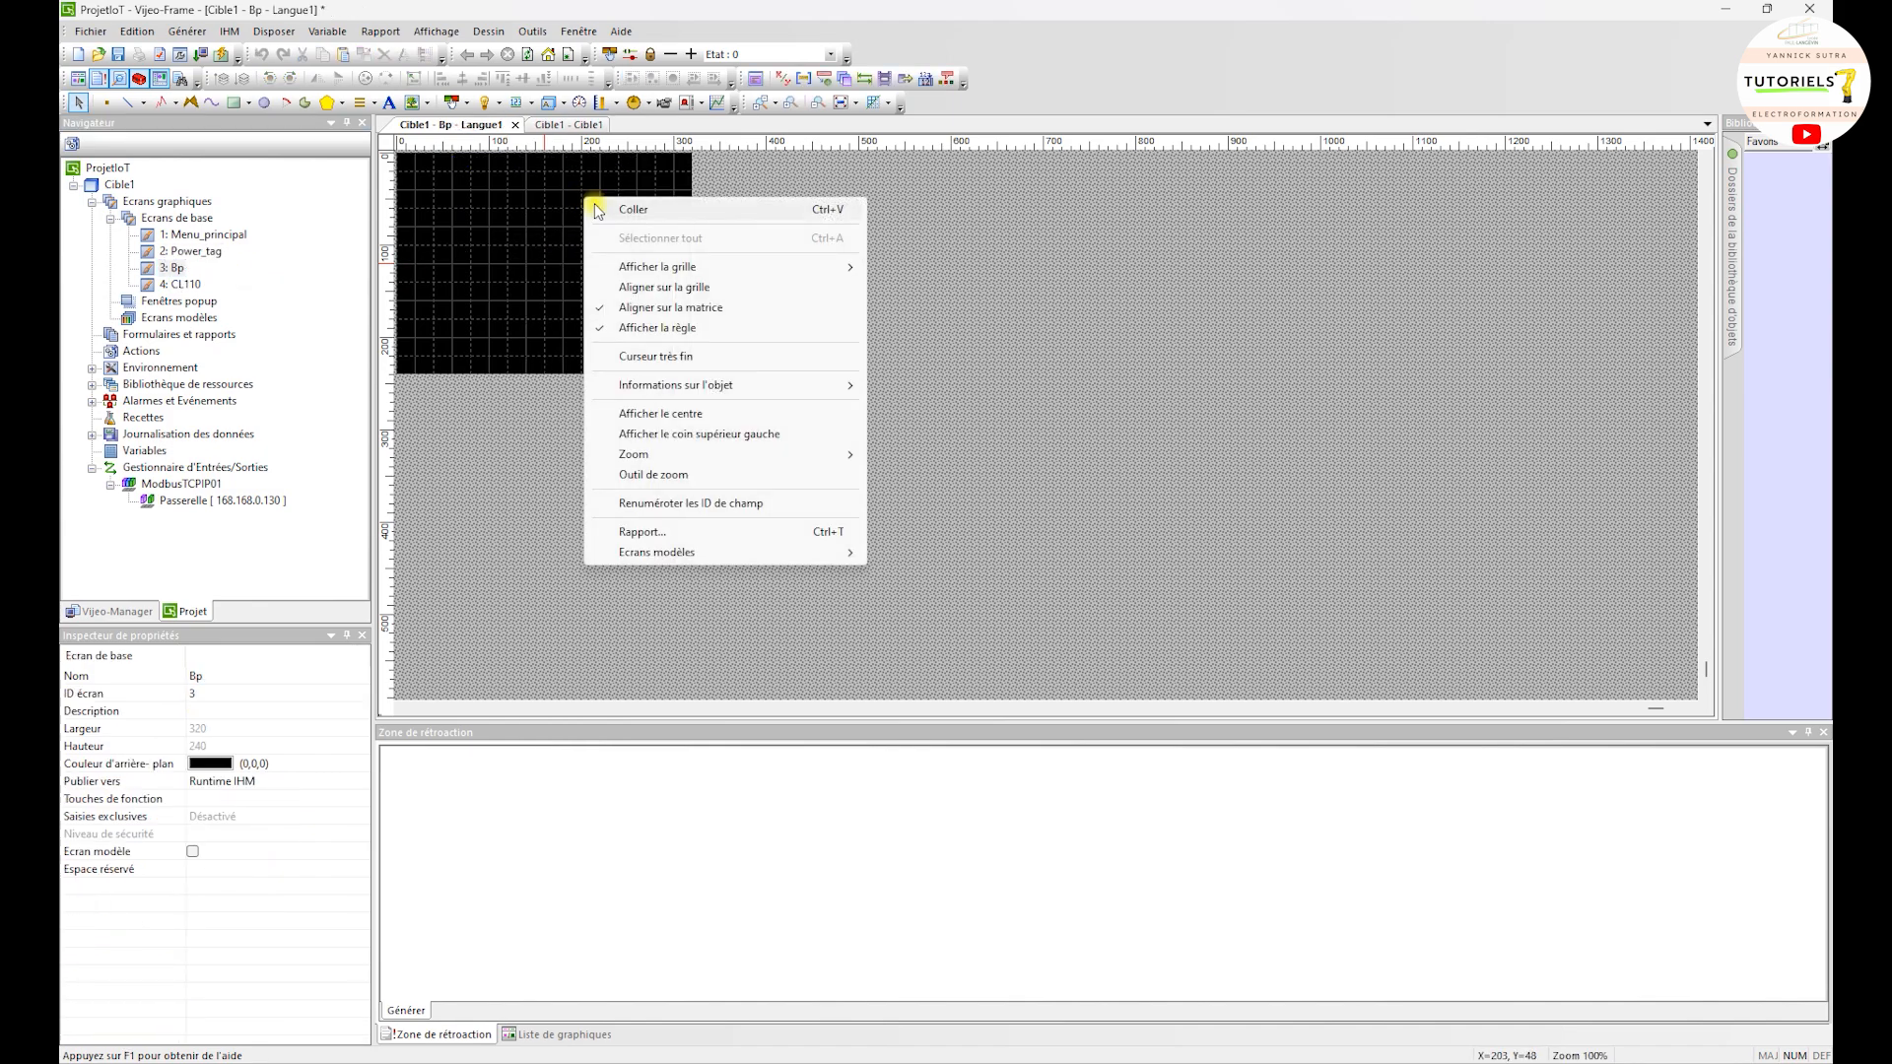
{"action": "left_click", "coordinate": [596, 209]}
Change the pasted title on the Bp screen to "Bp sasn fil IoT"
{"action": "double_click", "coordinate": [541, 172]}
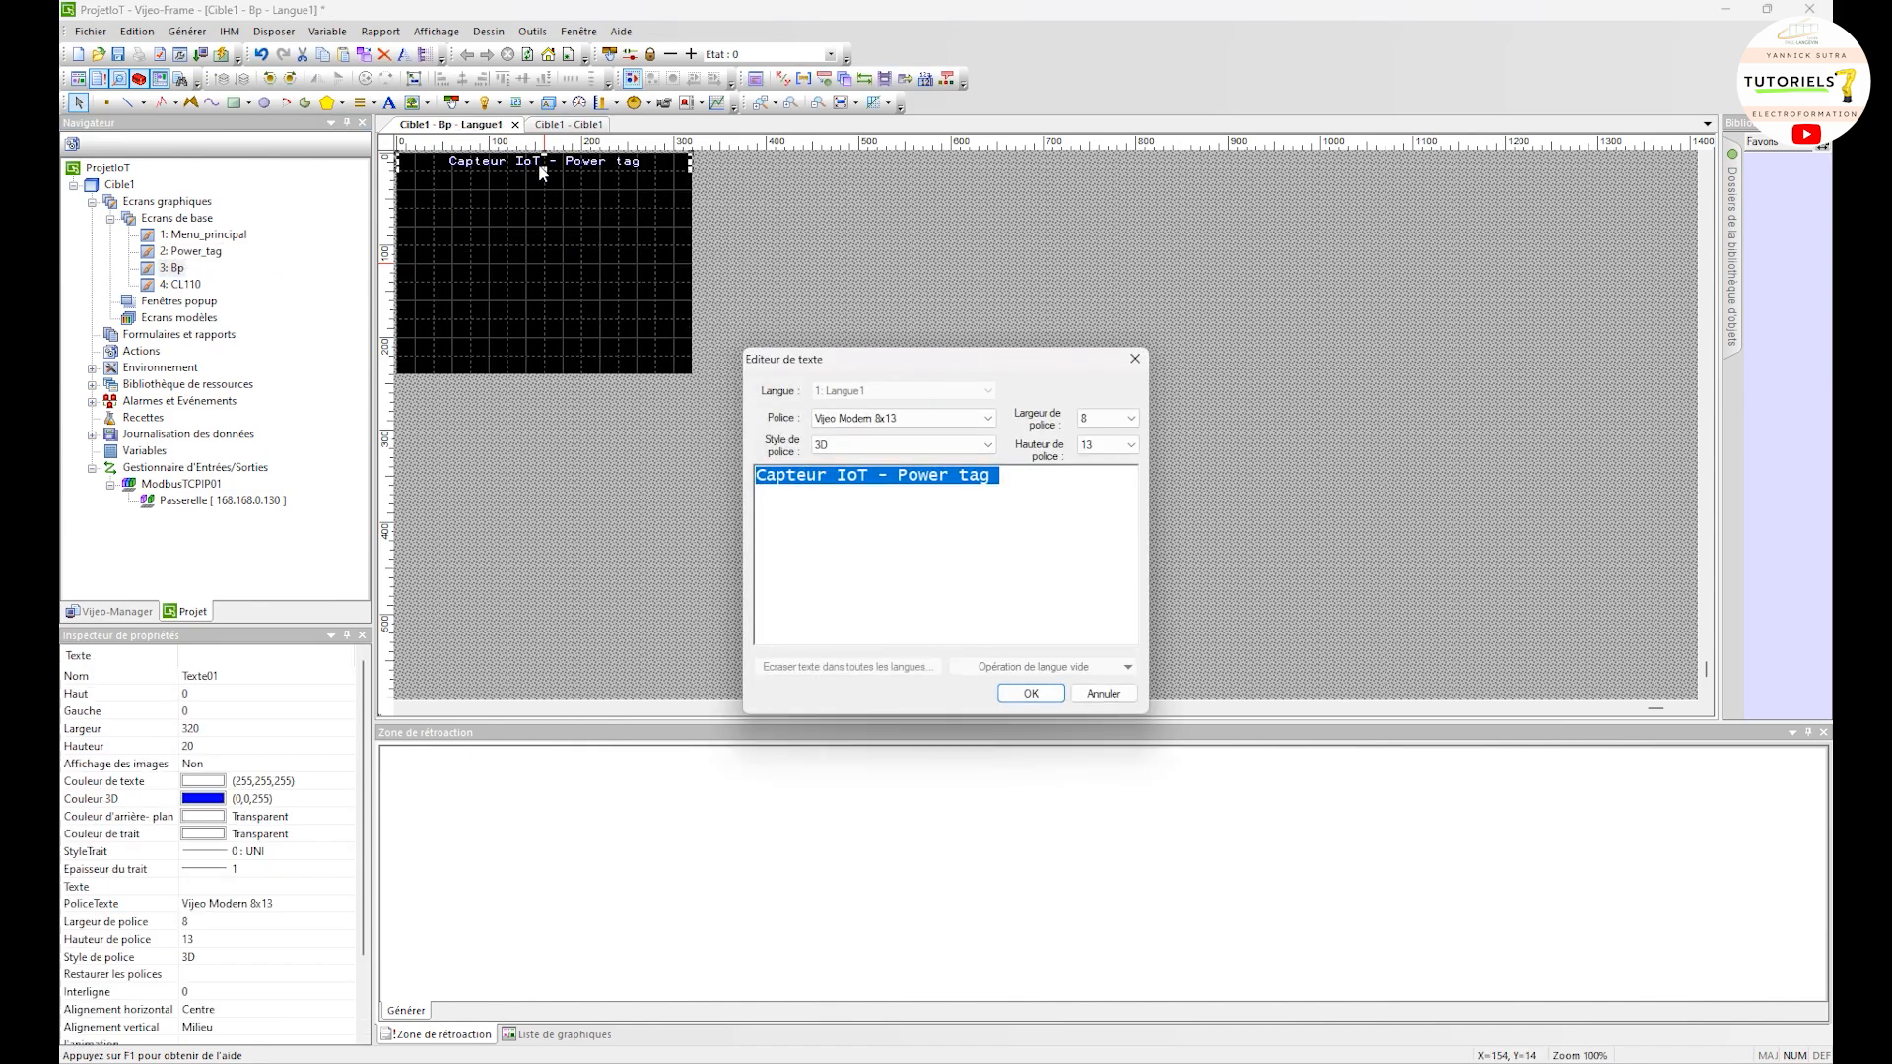
{"action": "left_click_drag", "start_coordinate": [827, 476], "coordinate": [726, 483]}
{"action": "type", "text": "Bp"}
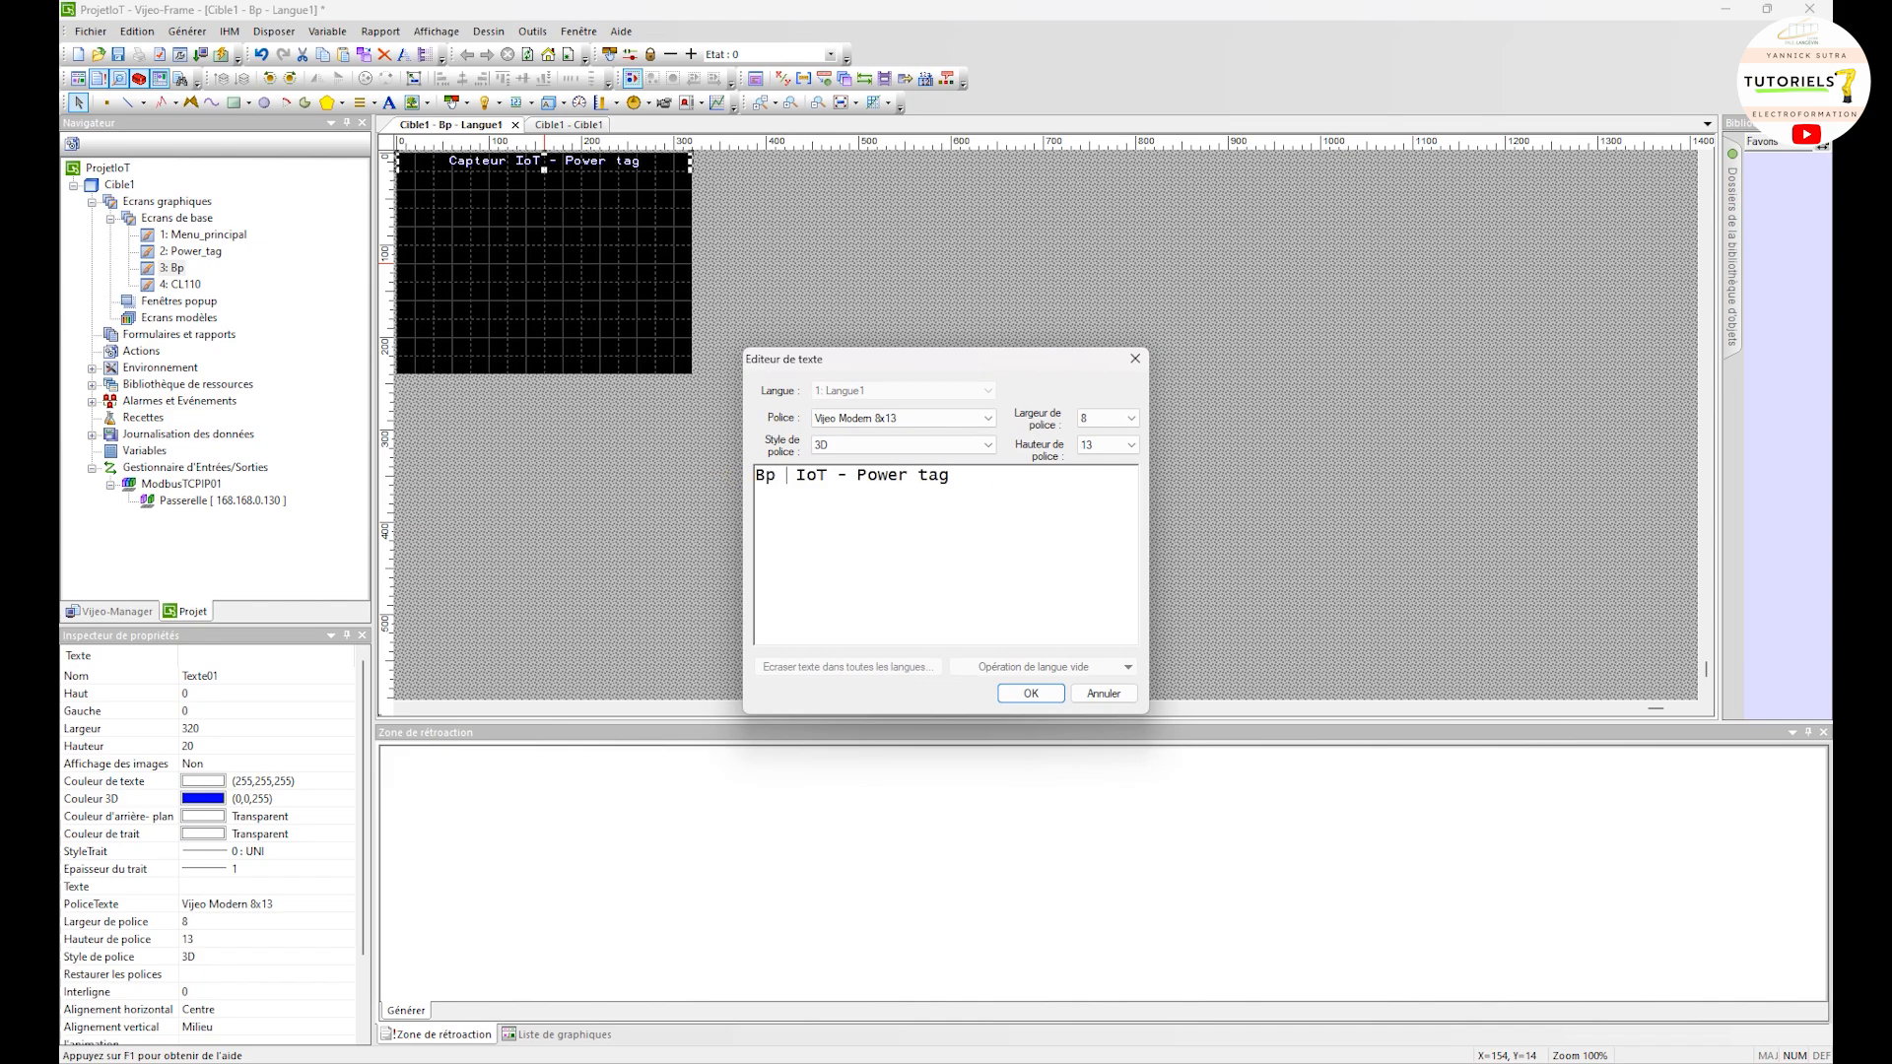
{"action": "type", "text": " sasn fil"}
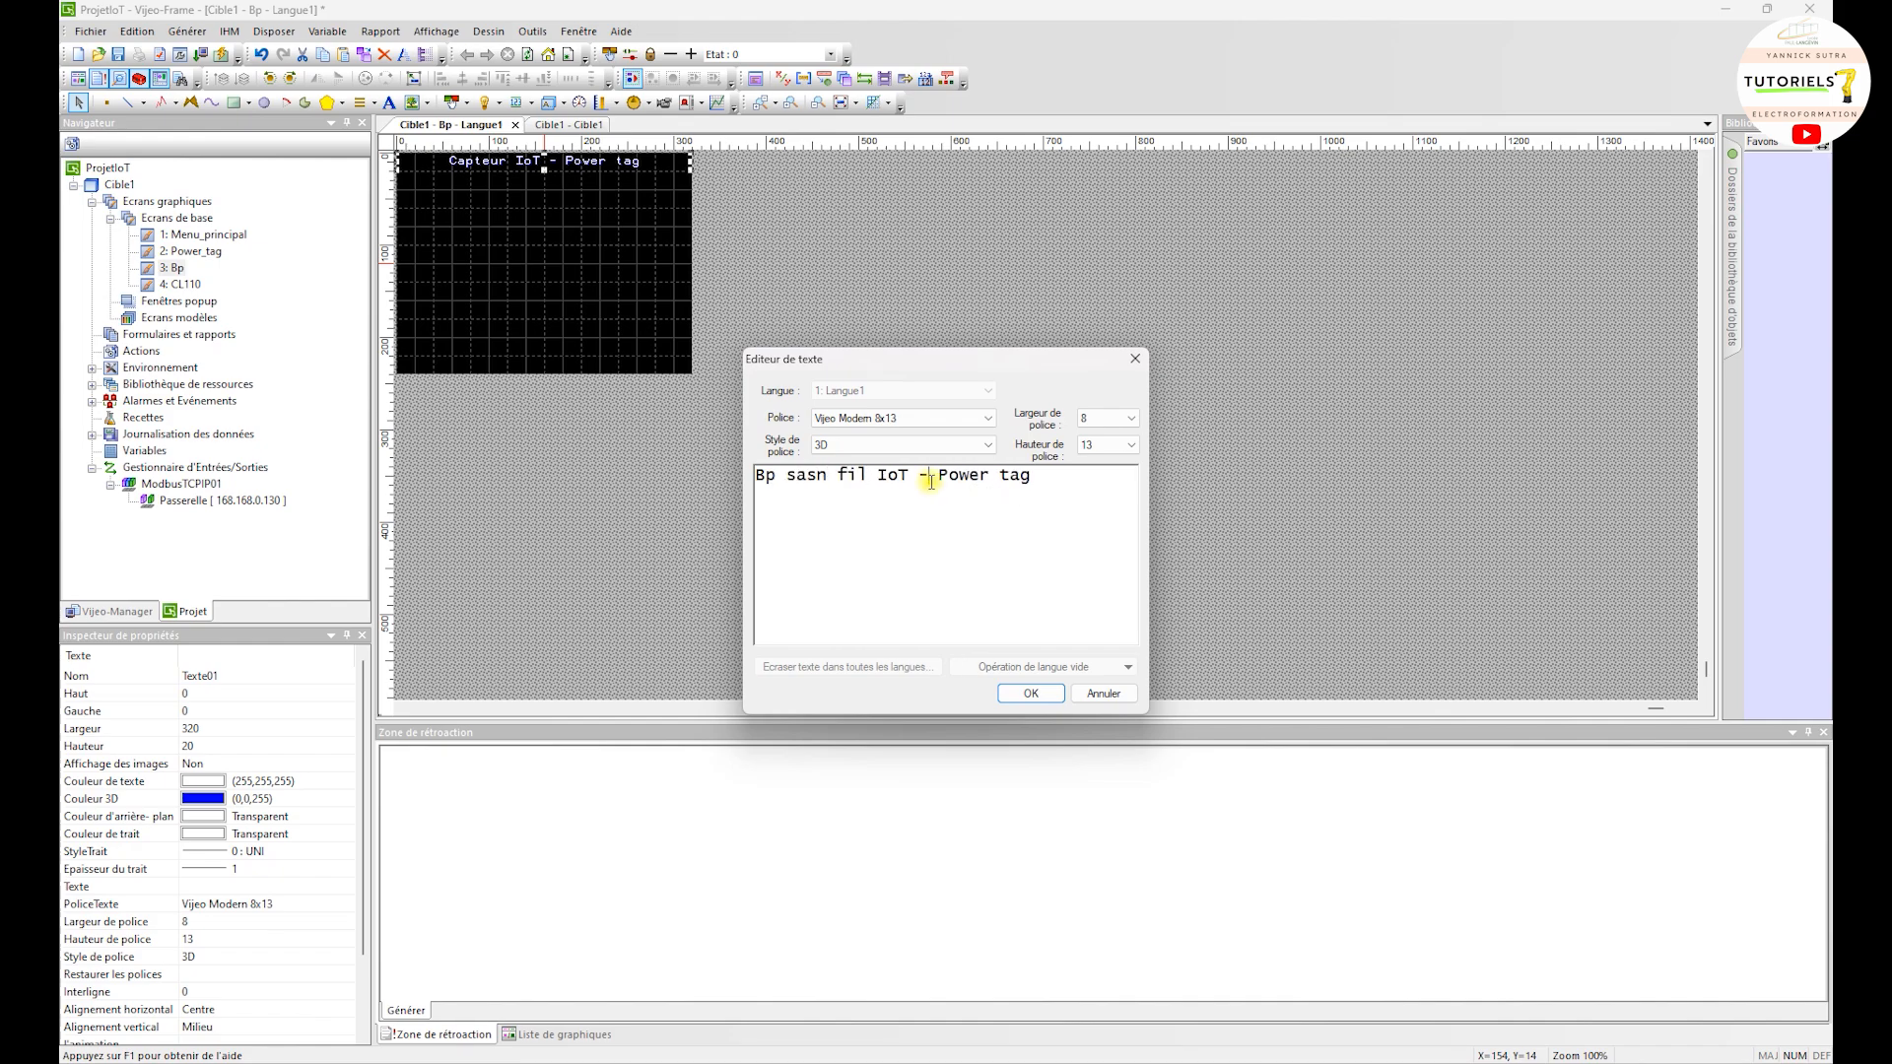
{"action": "left_click_drag", "start_coordinate": [922, 482], "coordinate": [1068, 482]}
{"action": "key", "text": "BackSpace"}
{"action": "left_click", "coordinate": [1021, 694]}
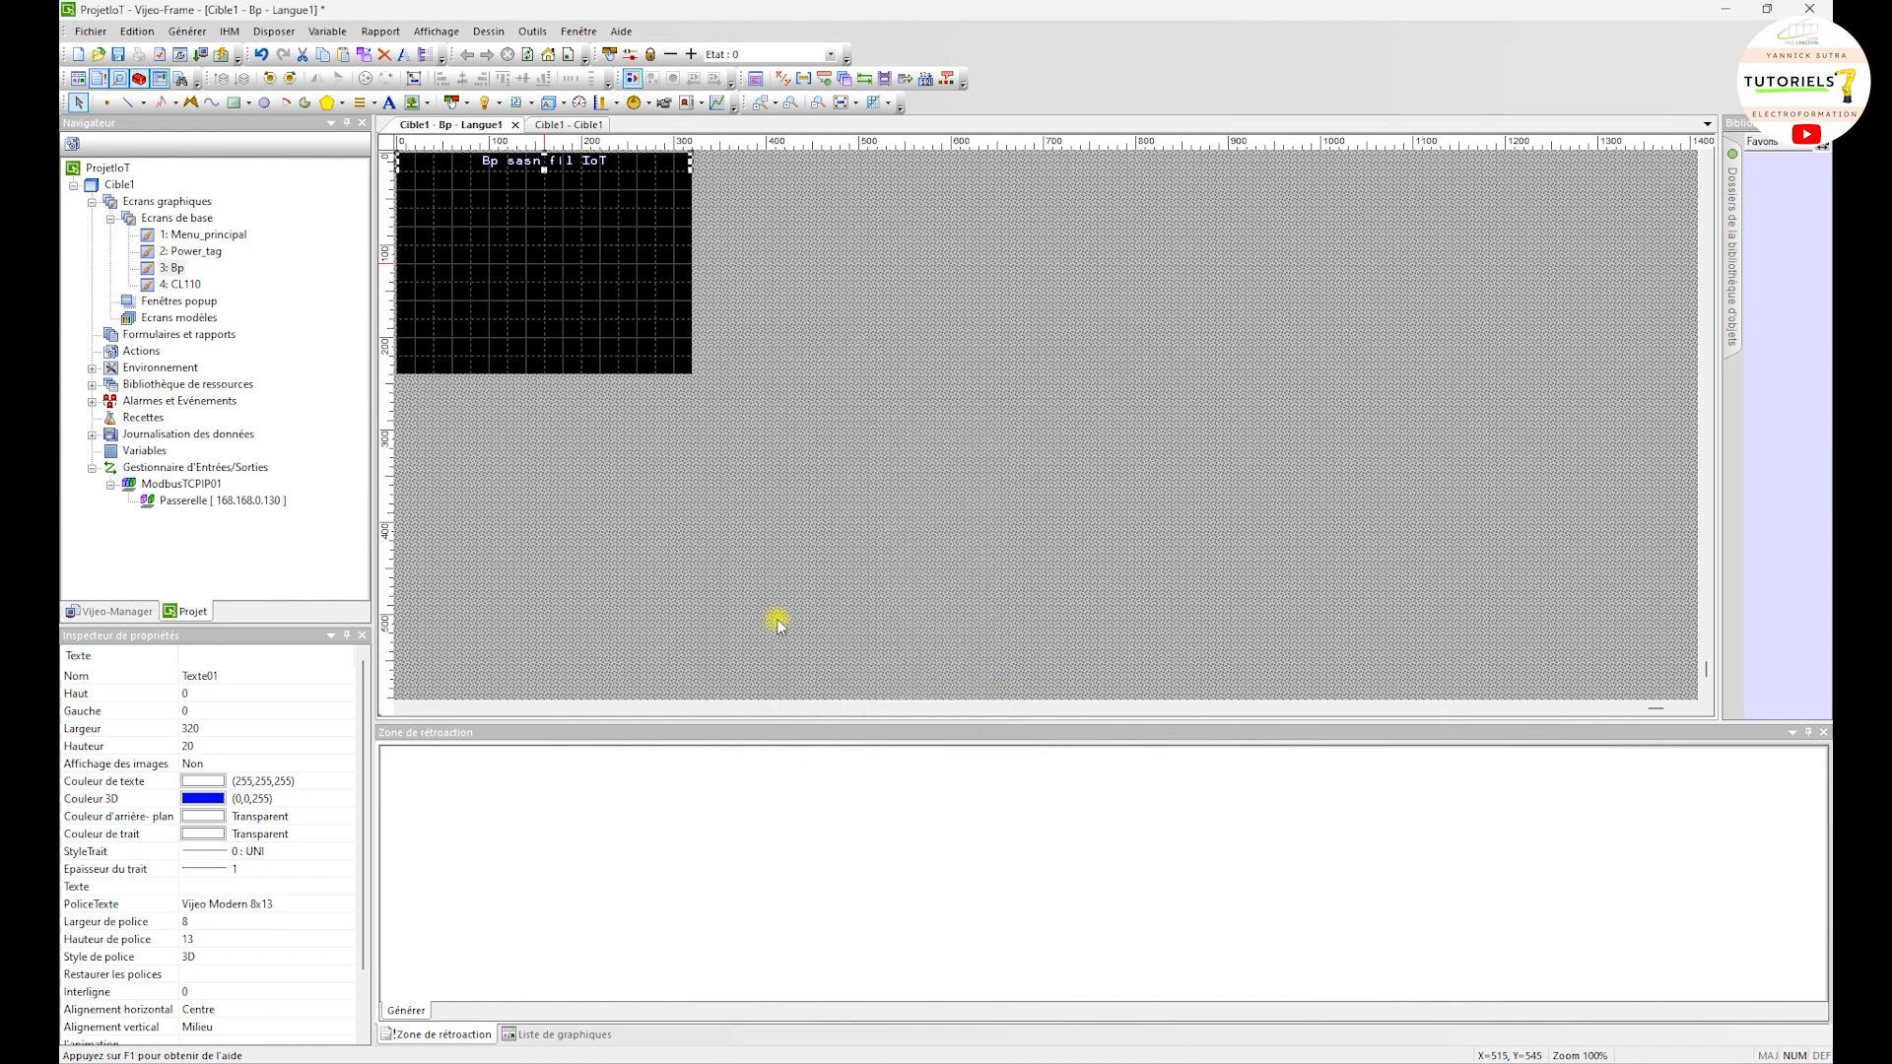
Paste the copied "Capteur IoT - Power tag" title into the CL110 screen
{"action": "double_click", "coordinate": [188, 284]}
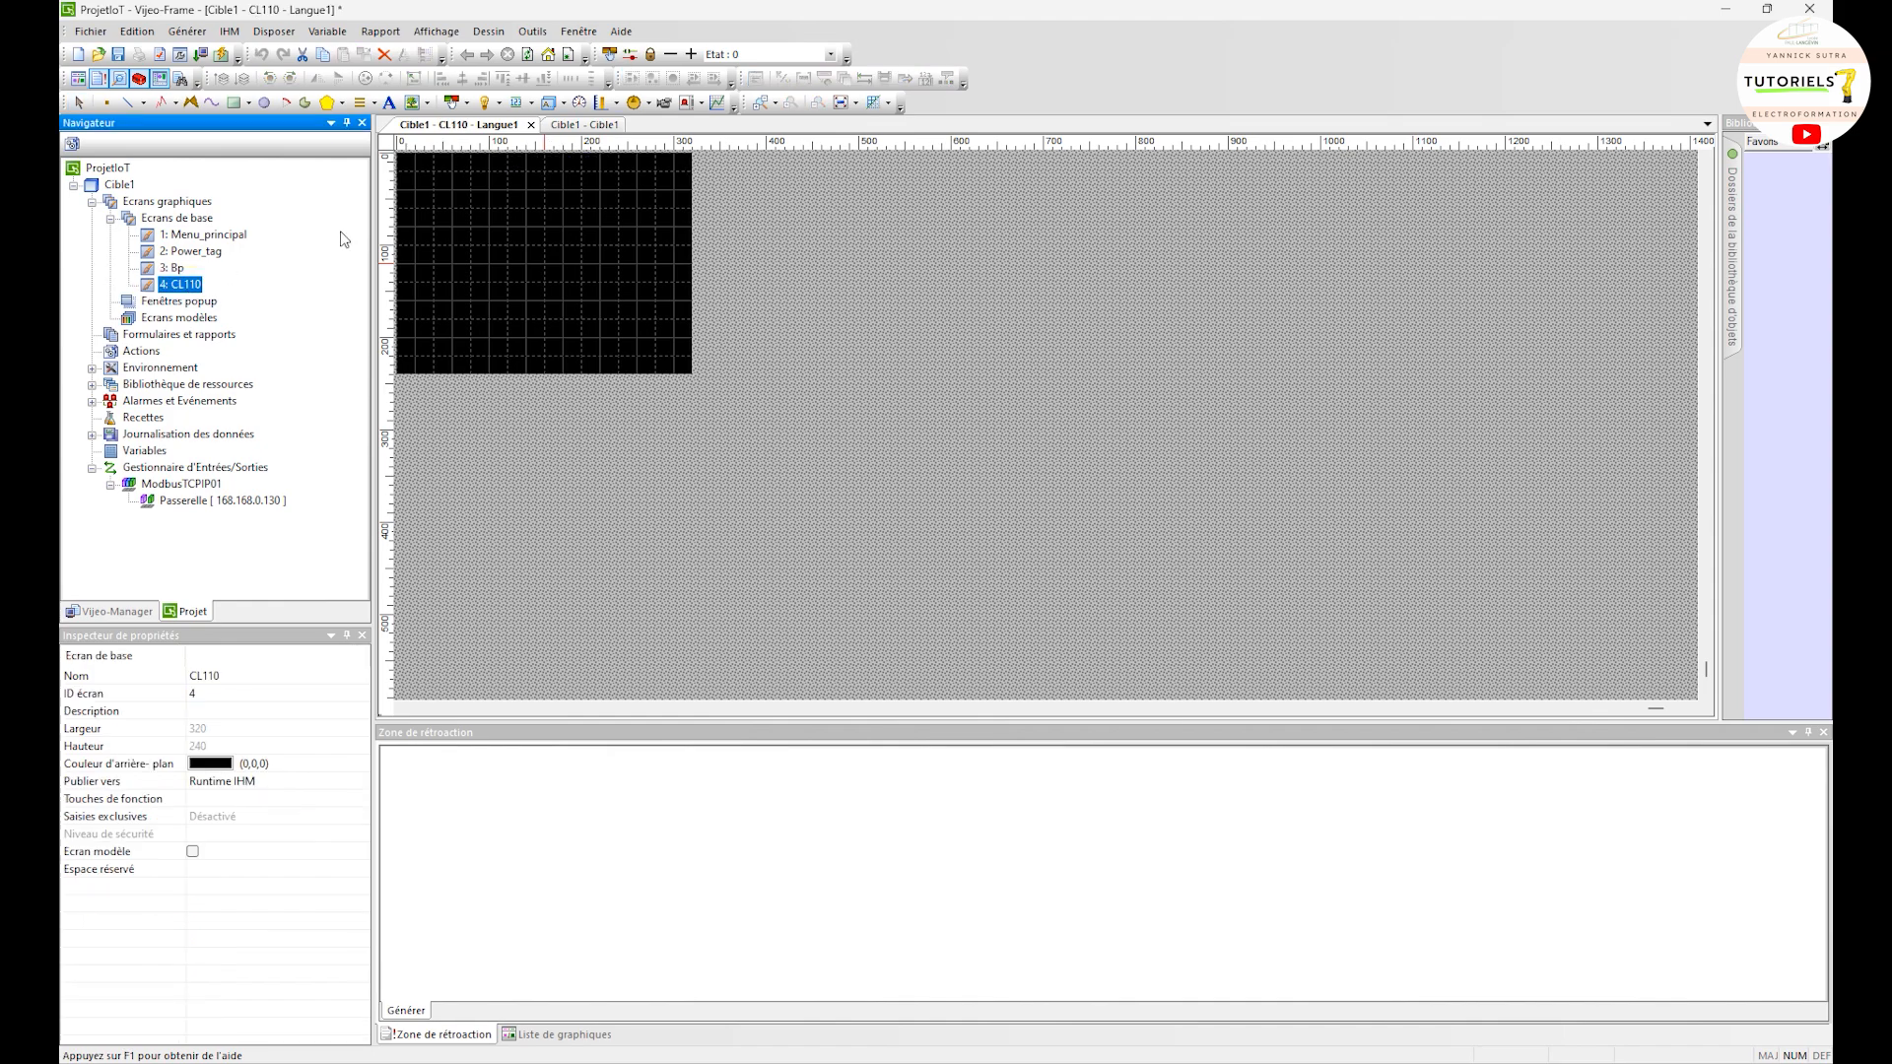
{"action": "right_click", "coordinate": [463, 195]}
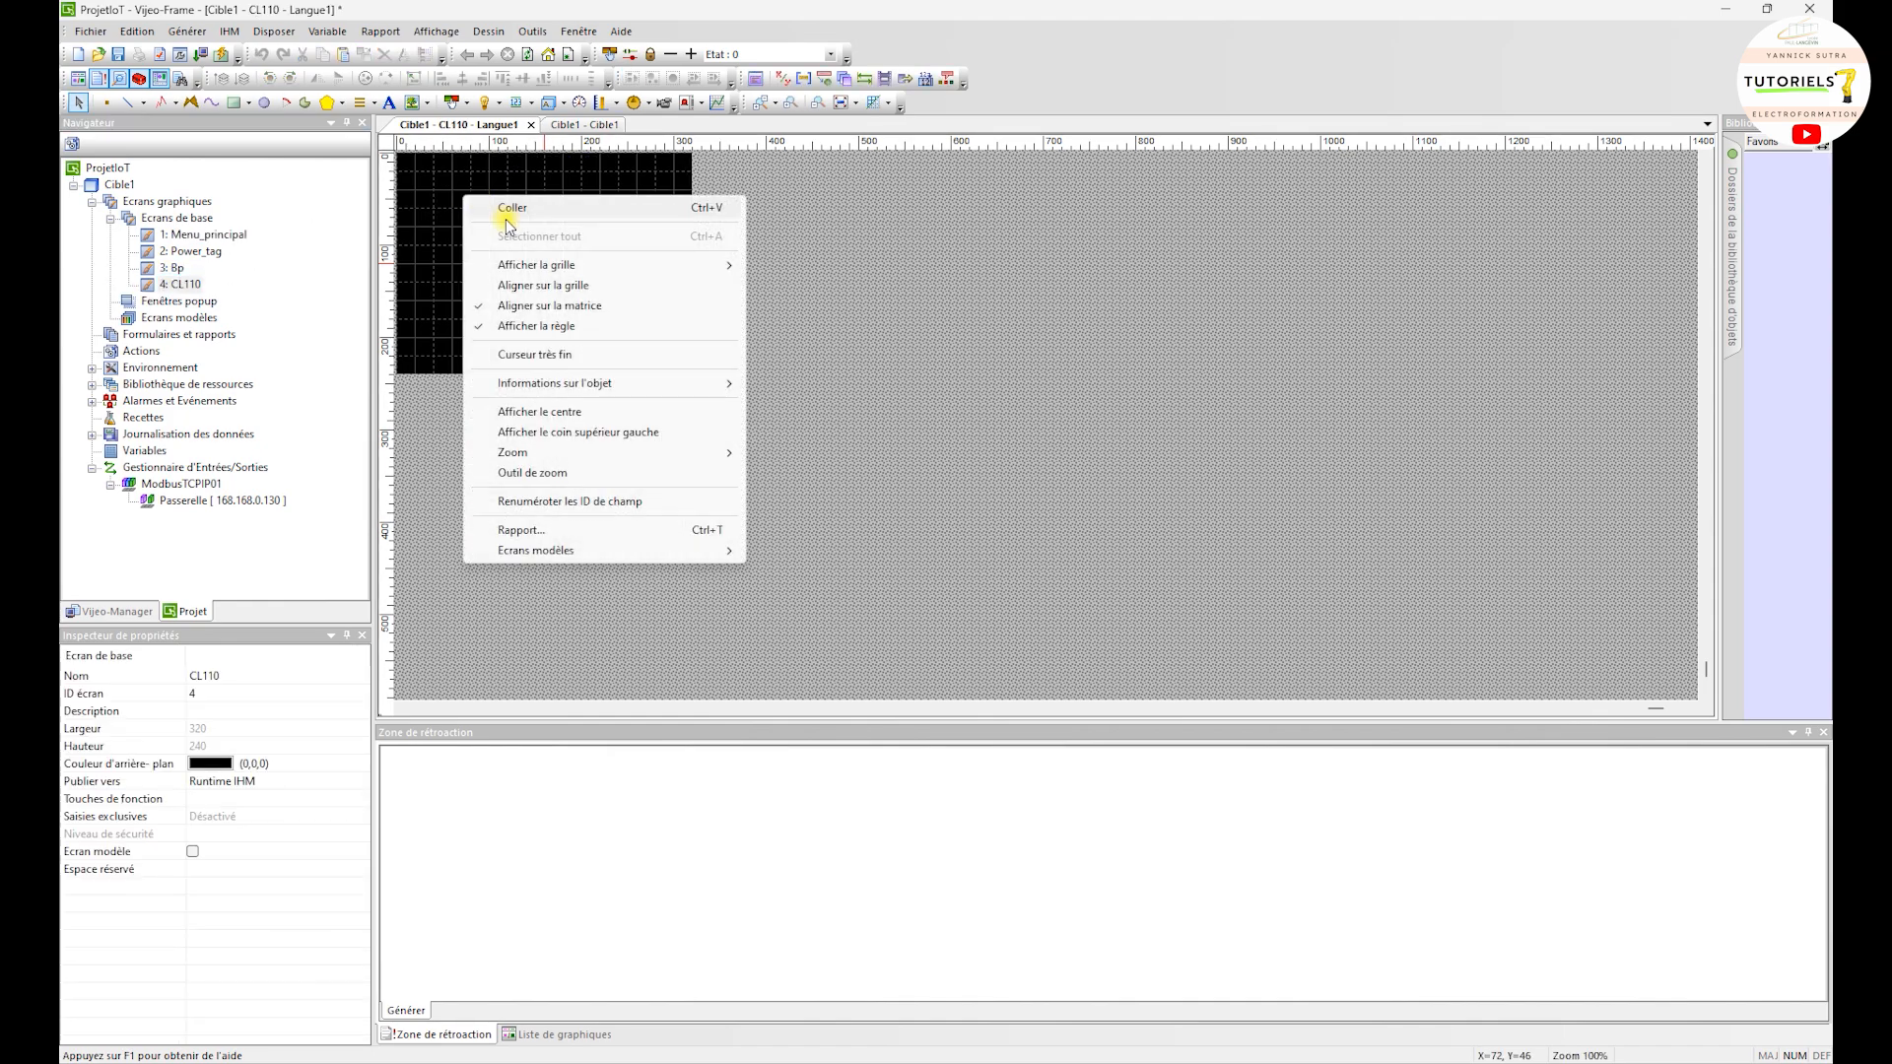
{"action": "left_click", "coordinate": [505, 209]}
Change the pasted title on the CL110 screen to "Capteur température et humidité"
{"action": "double_click", "coordinate": [500, 166]}
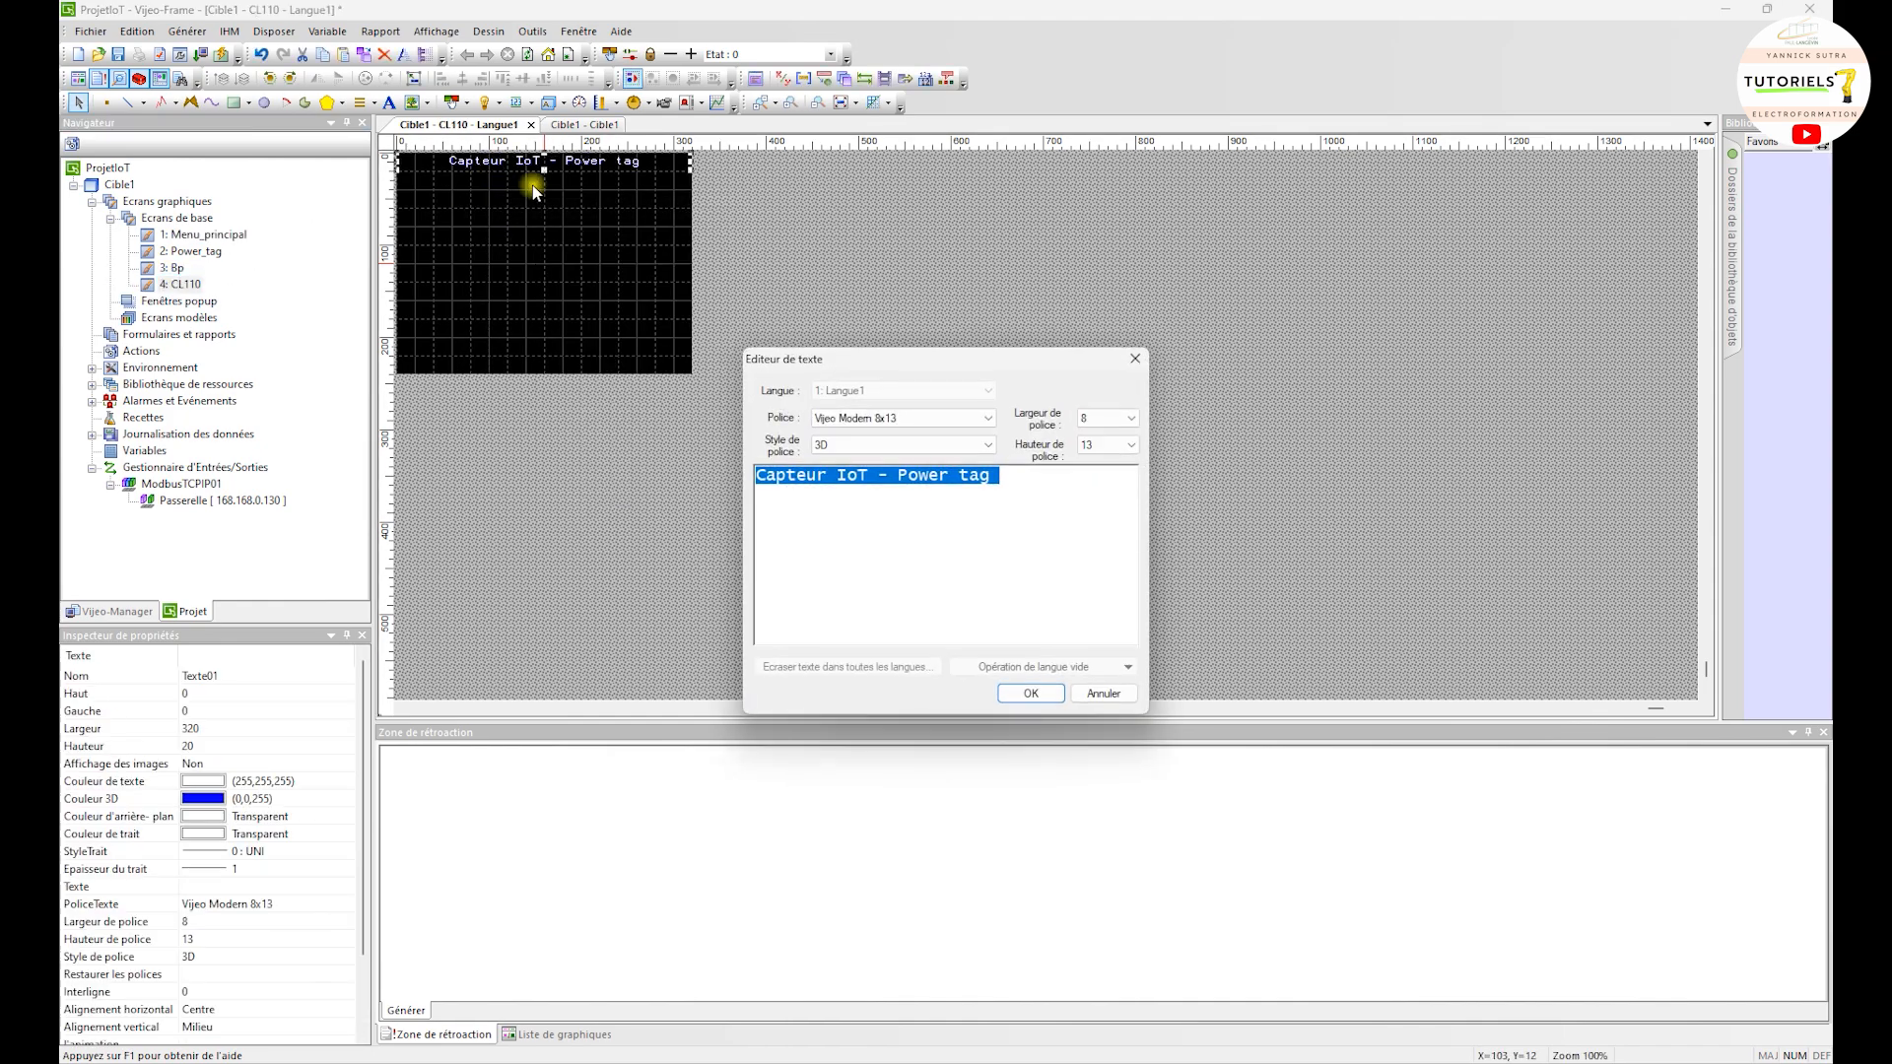
{"action": "left_click", "coordinate": [847, 477]}
{"action": "left_click_drag", "start_coordinate": [847, 478], "coordinate": [1042, 503]}
{"action": "key", "text": "Delete"}
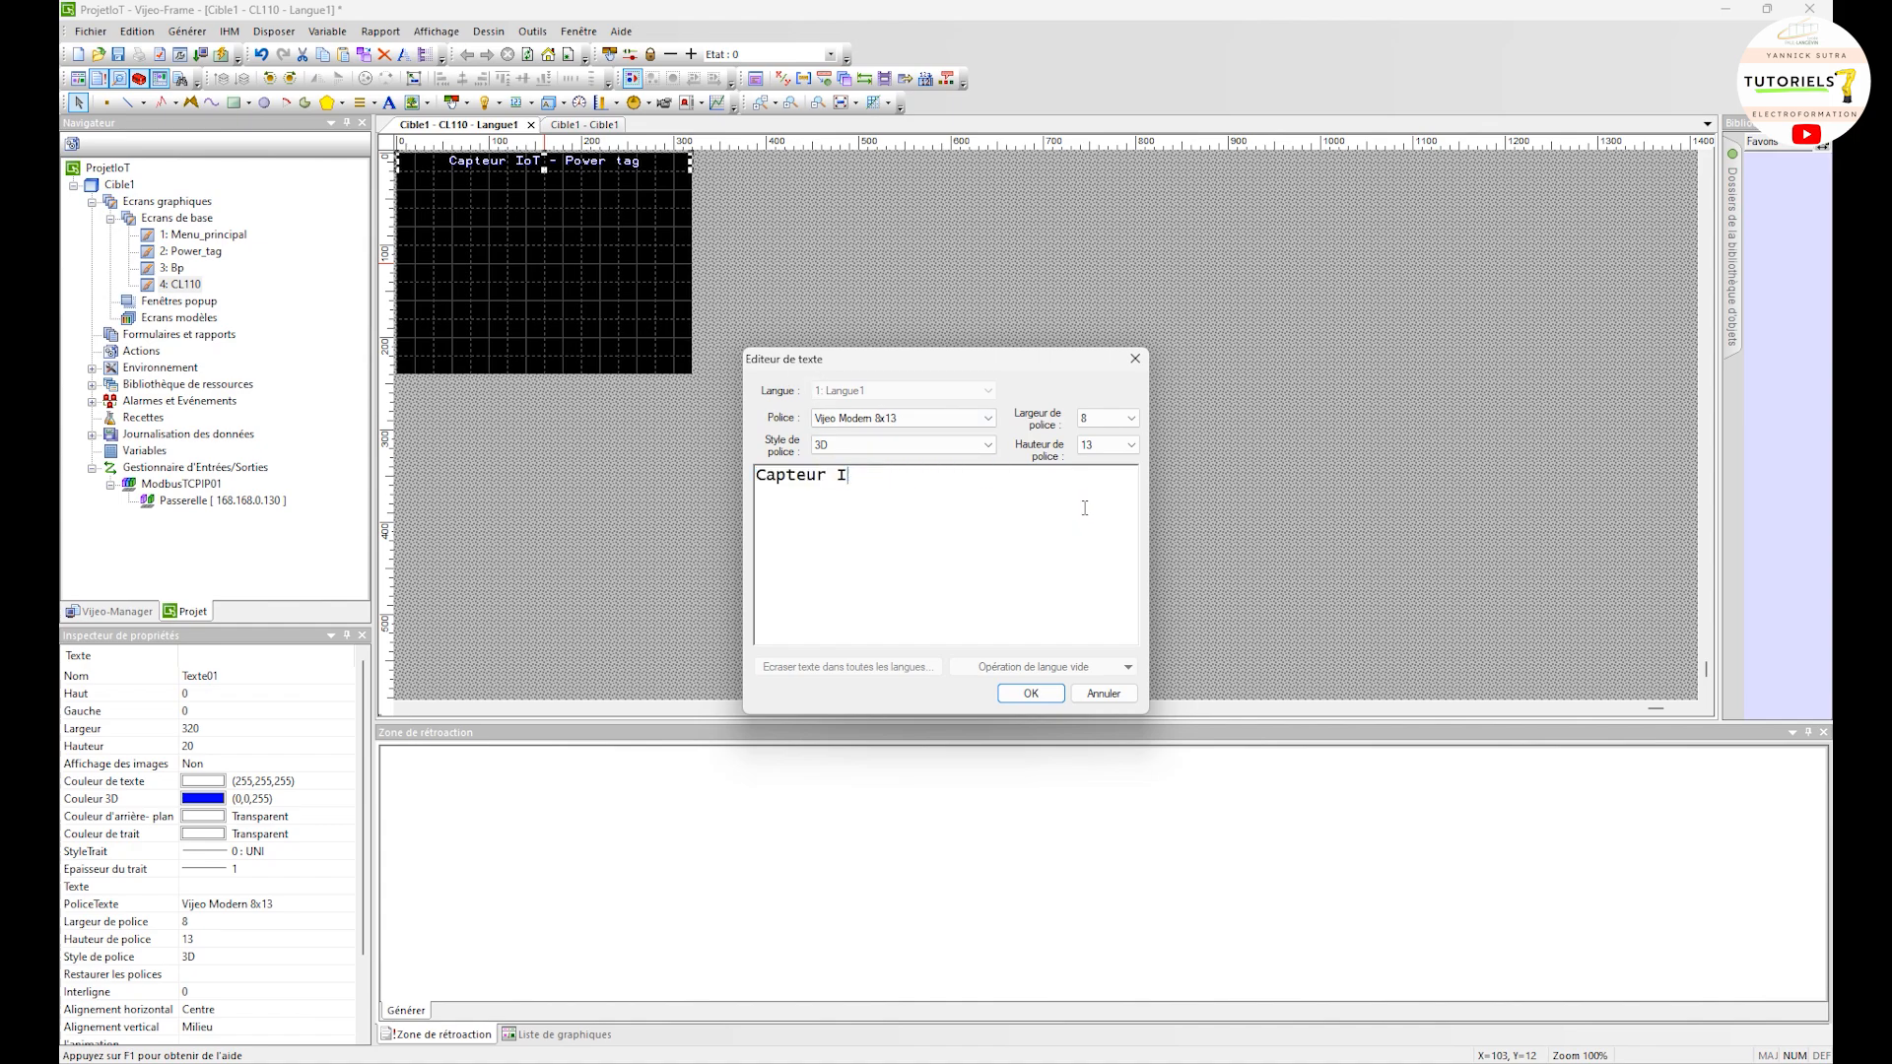
{"action": "key", "text": "BackSpace"}
{"action": "type", "text": "tempértaure et"}
{"action": "key", "text": "BackSpace"}
{"action": "key", "text": "BackSpace"}
{"action": "key", "text": "BackSpace"}
{"action": "key", "text": "BackSpace"}
{"action": "key", "text": "BackSpace"}
{"action": "key", "text": "BackSpace"}
{"action": "key", "text": "BackSpace"}
{"action": "type", "text": "ature et humidité"}
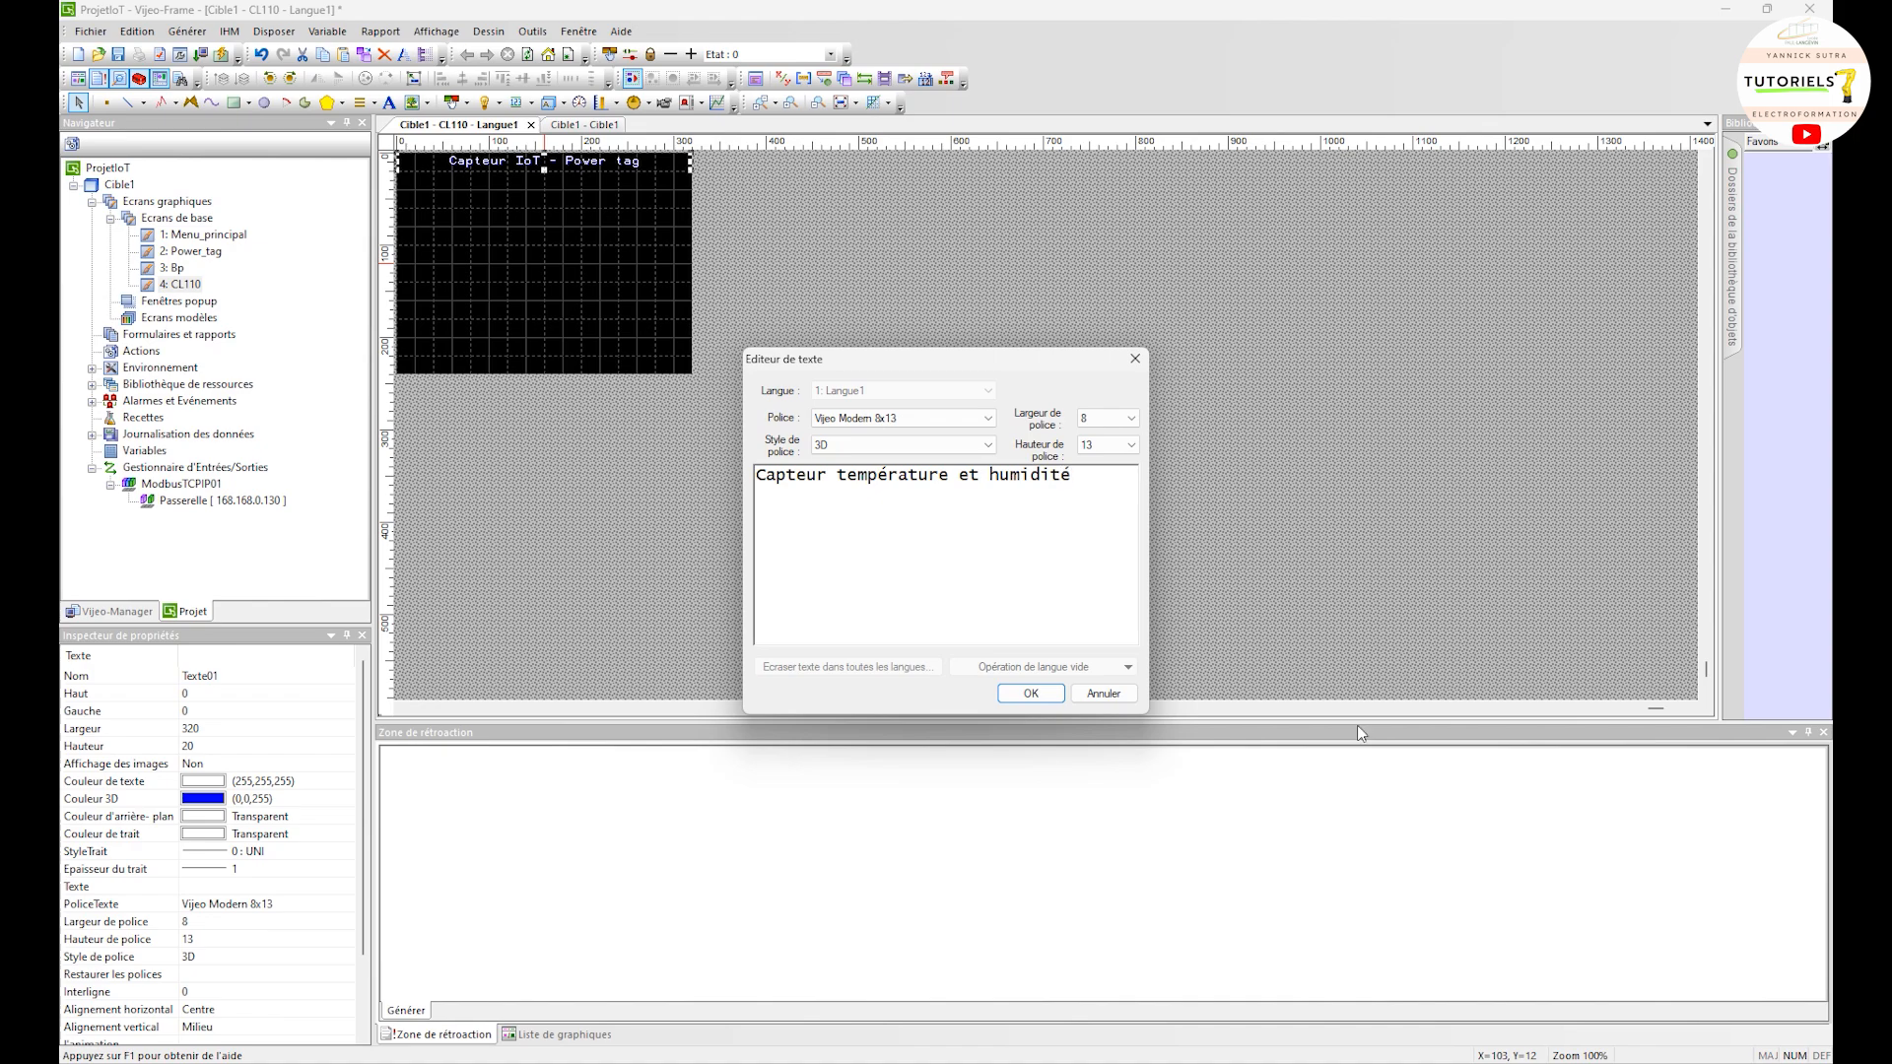
{"action": "left_click", "coordinate": [1031, 694]}
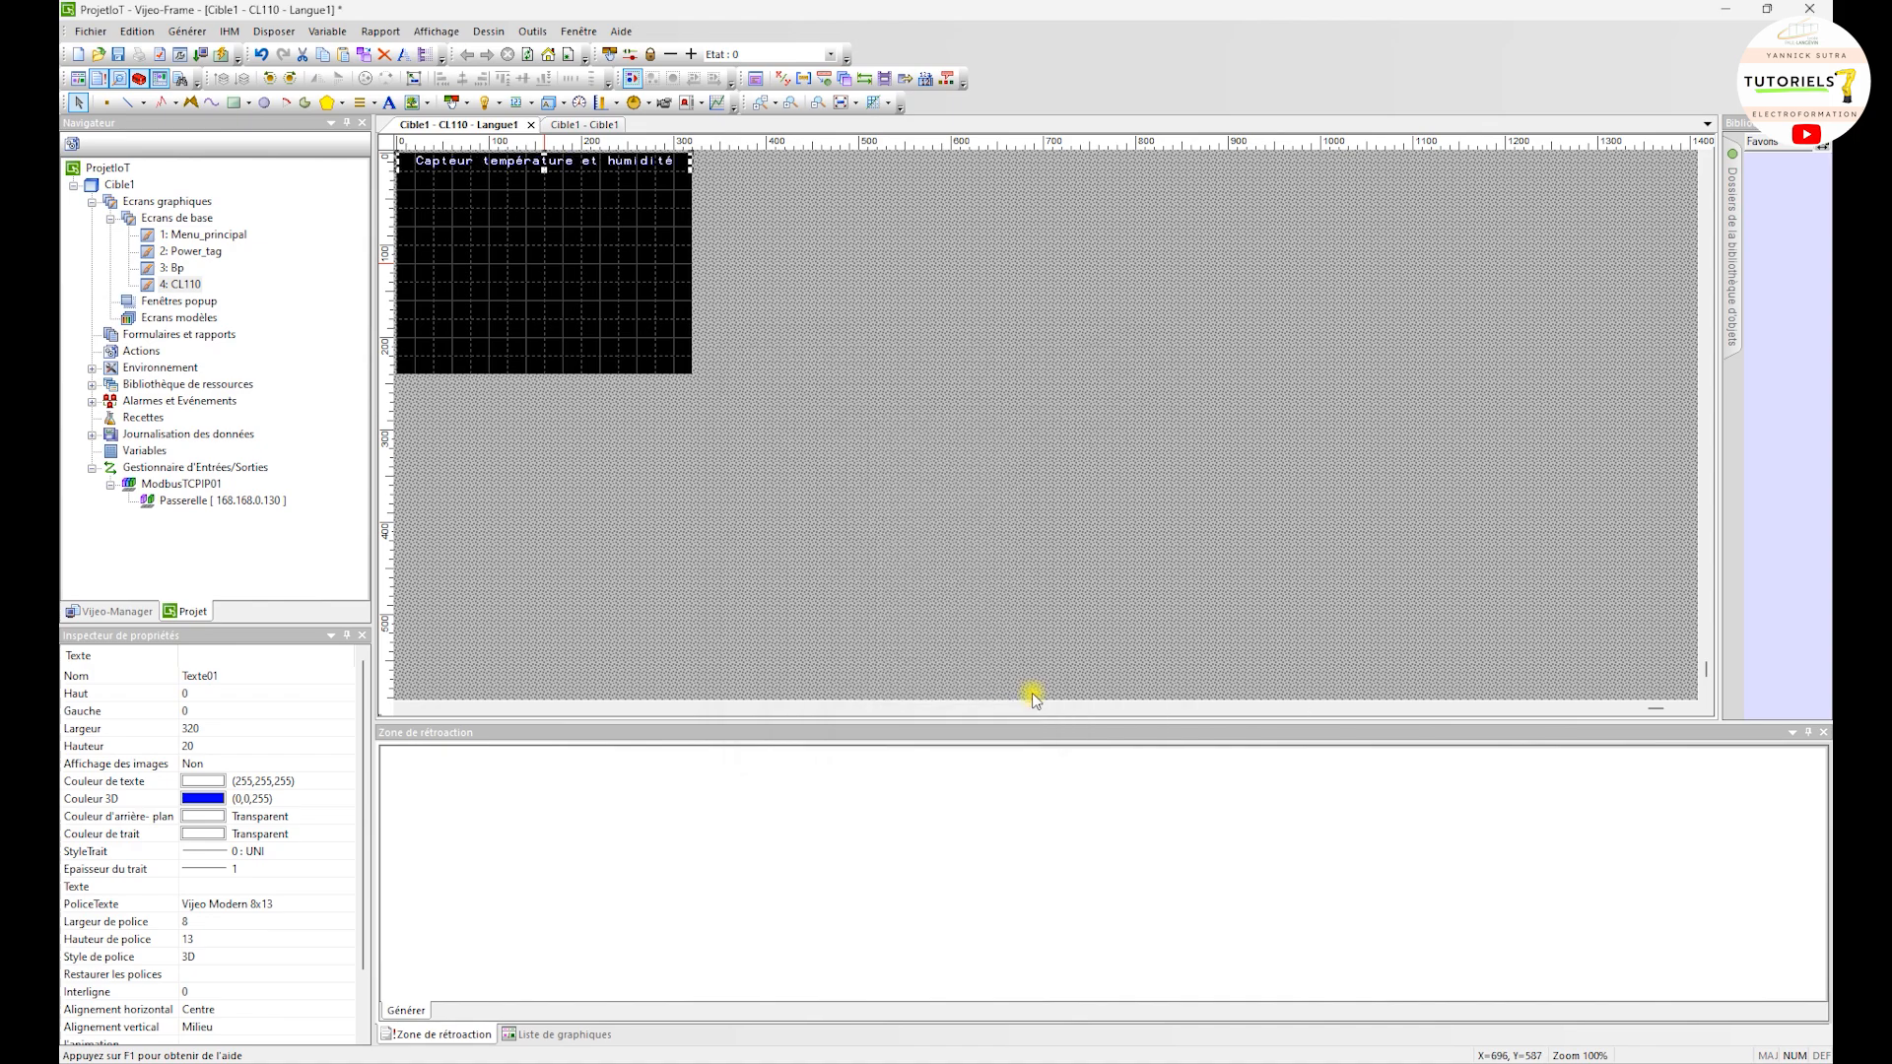
On the Menu_principal screen, insert the image Power tag.png about 80 by 80 below the title near the left edge
{"action": "double_click", "coordinate": [203, 234]}
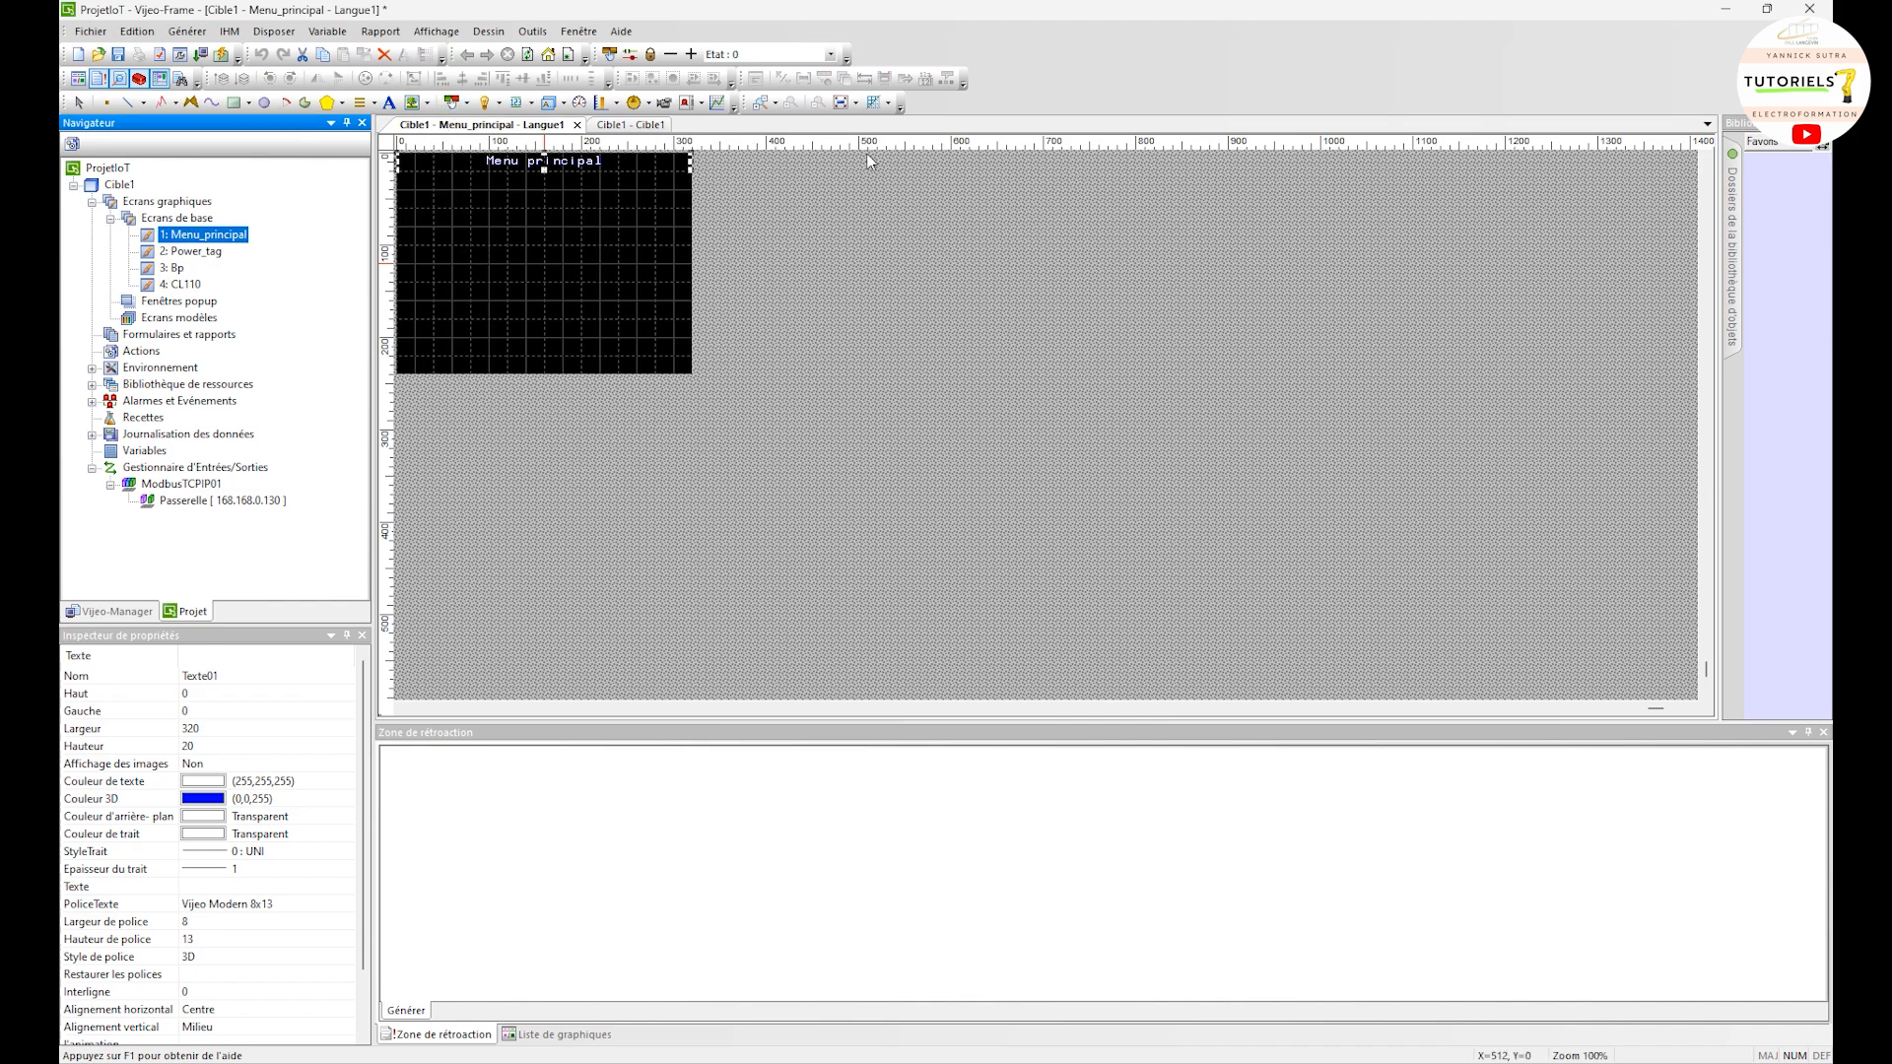
{"action": "left_click", "coordinate": [427, 104]}
{"action": "left_click", "coordinate": [473, 127]}
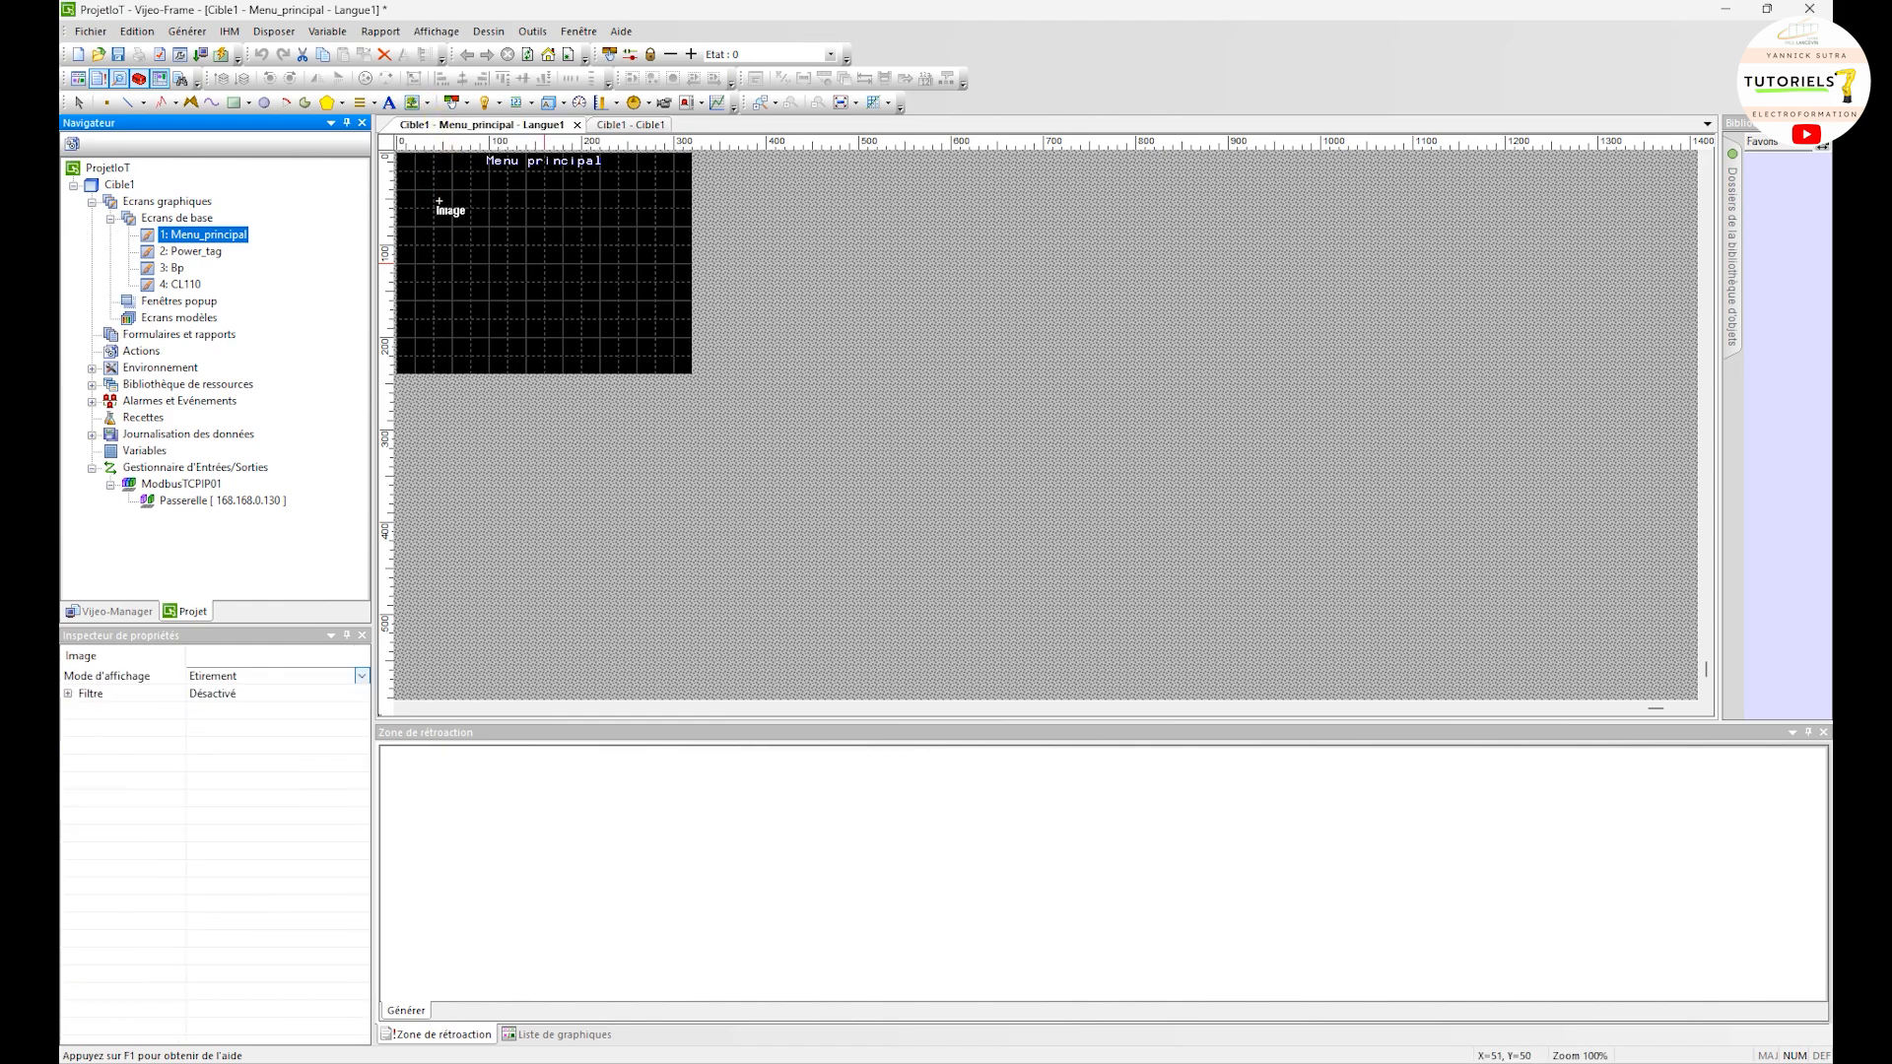
{"action": "left_click_drag", "start_coordinate": [418, 211], "coordinate": [500, 286]}
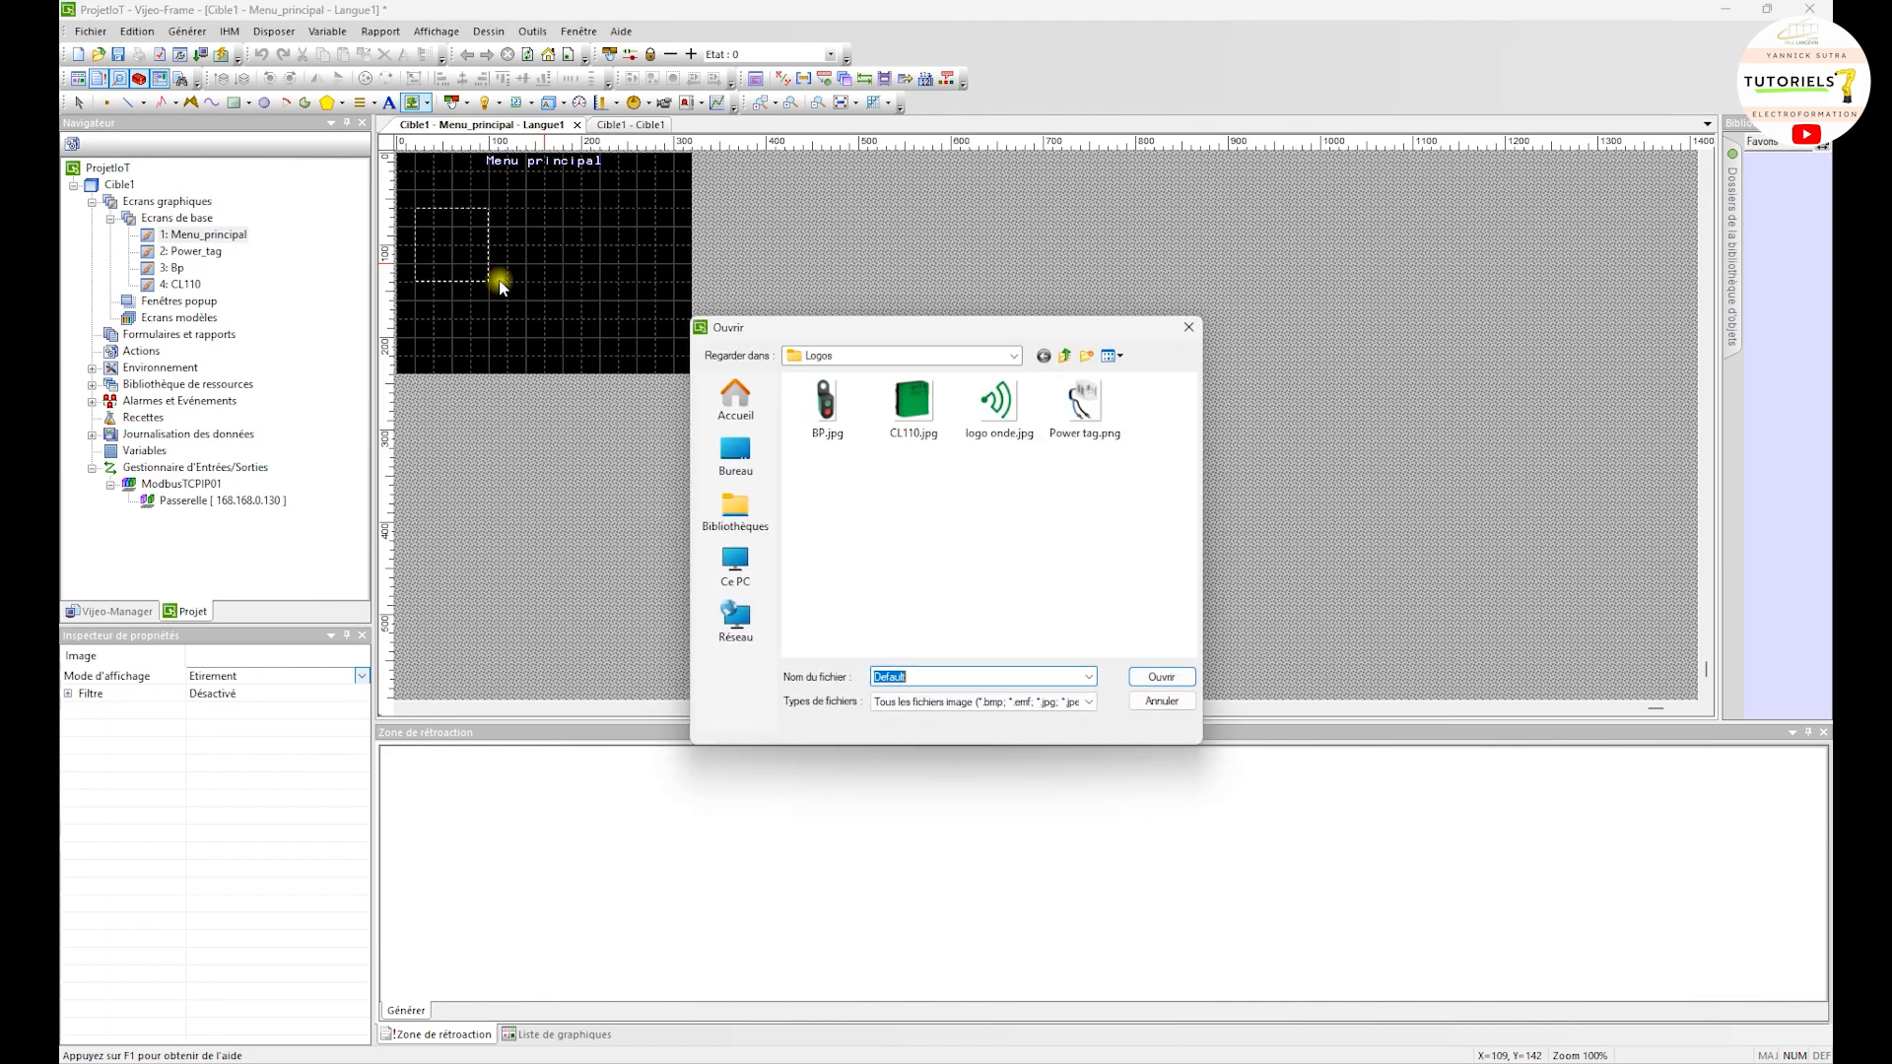
{"action": "double_click", "coordinate": [1087, 416]}
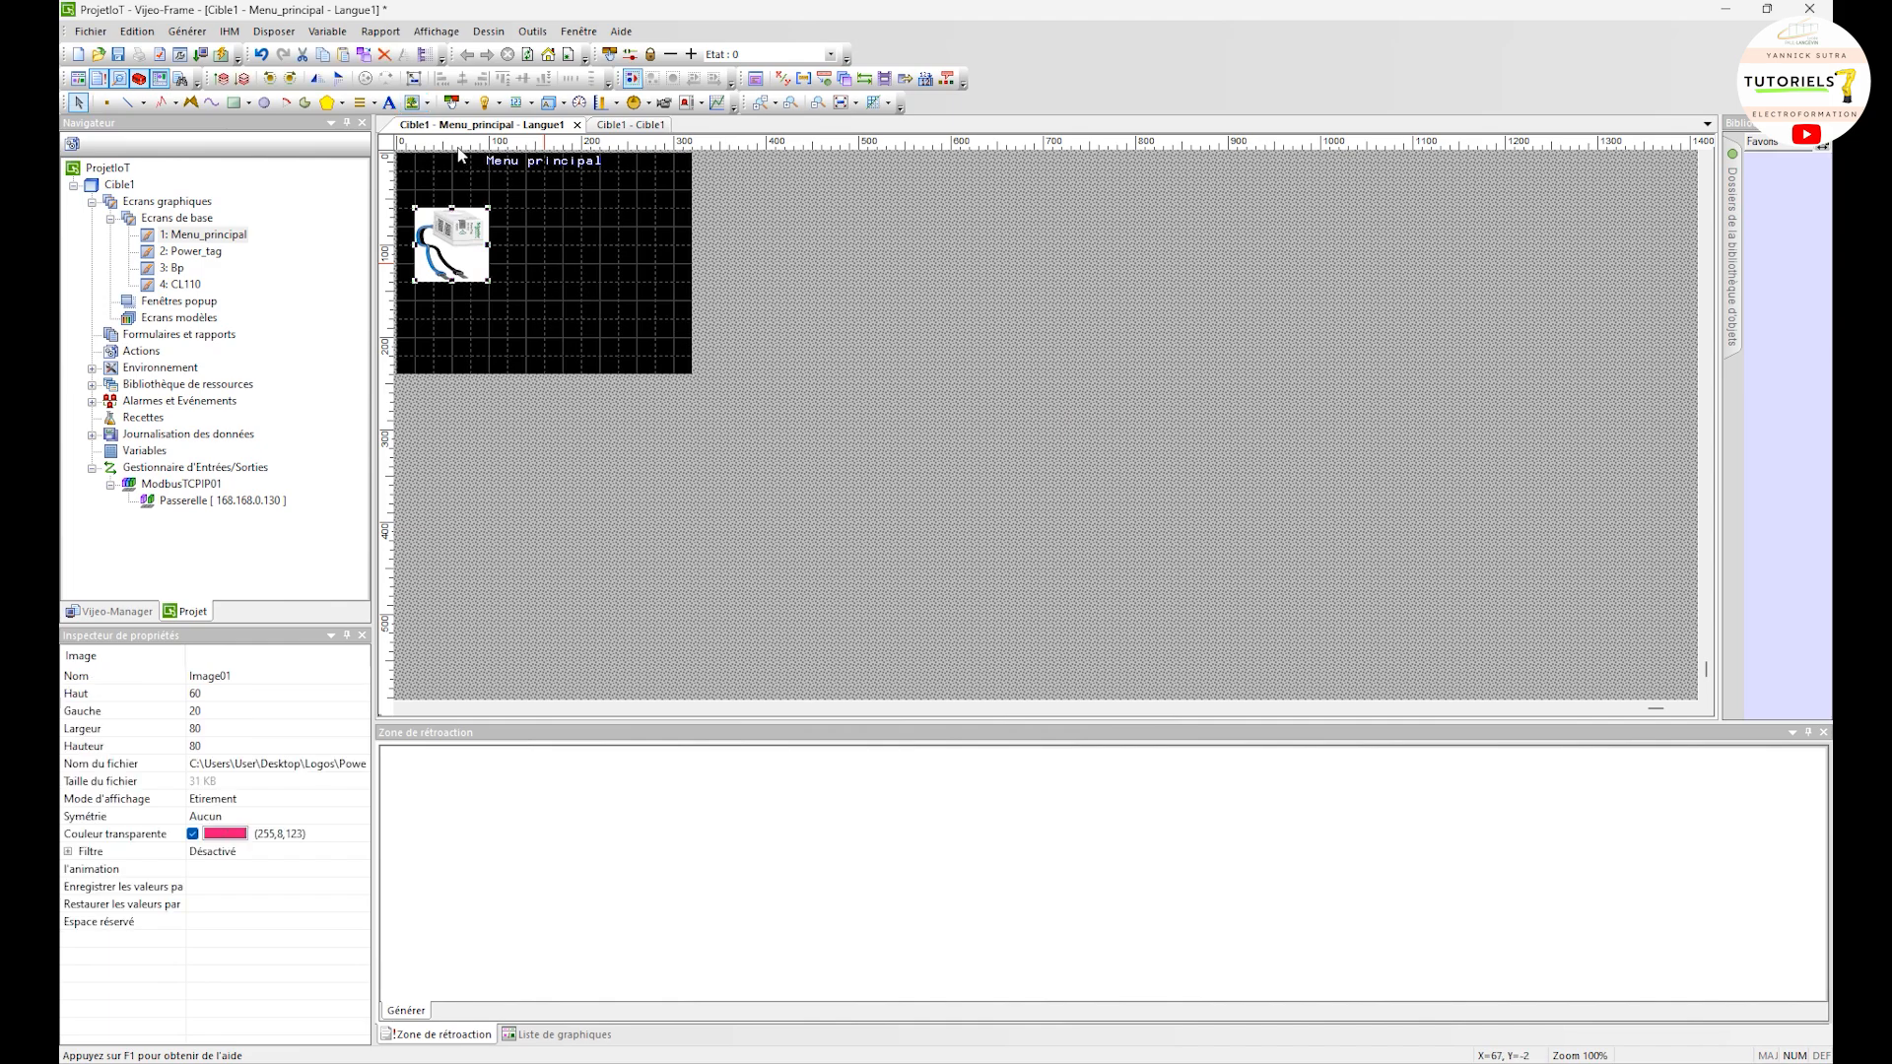
Add a "Power tag" text label about 80 by 20 directly beneath the Power tag image
{"action": "left_click", "coordinate": [389, 103]}
{"action": "left_click", "coordinate": [431, 287]}
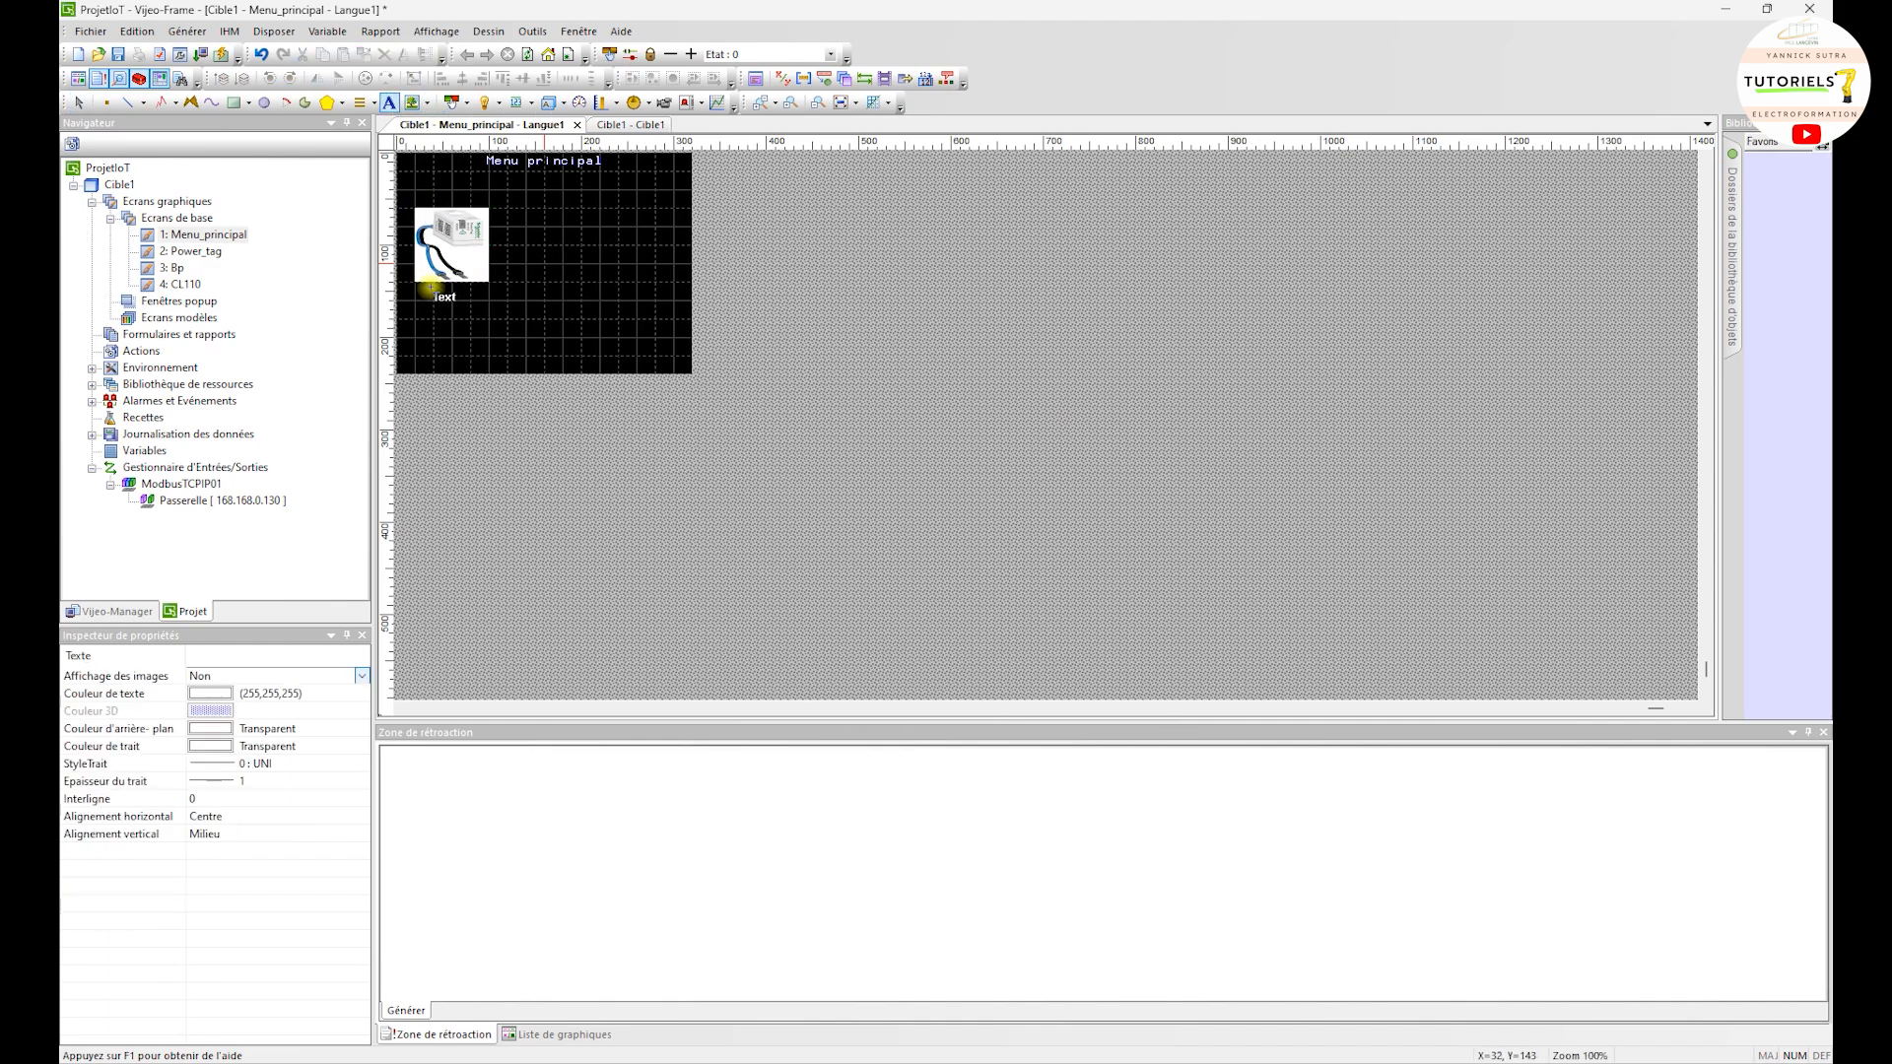
{"action": "left_click_drag", "start_coordinate": [430, 288], "coordinate": [495, 306]}
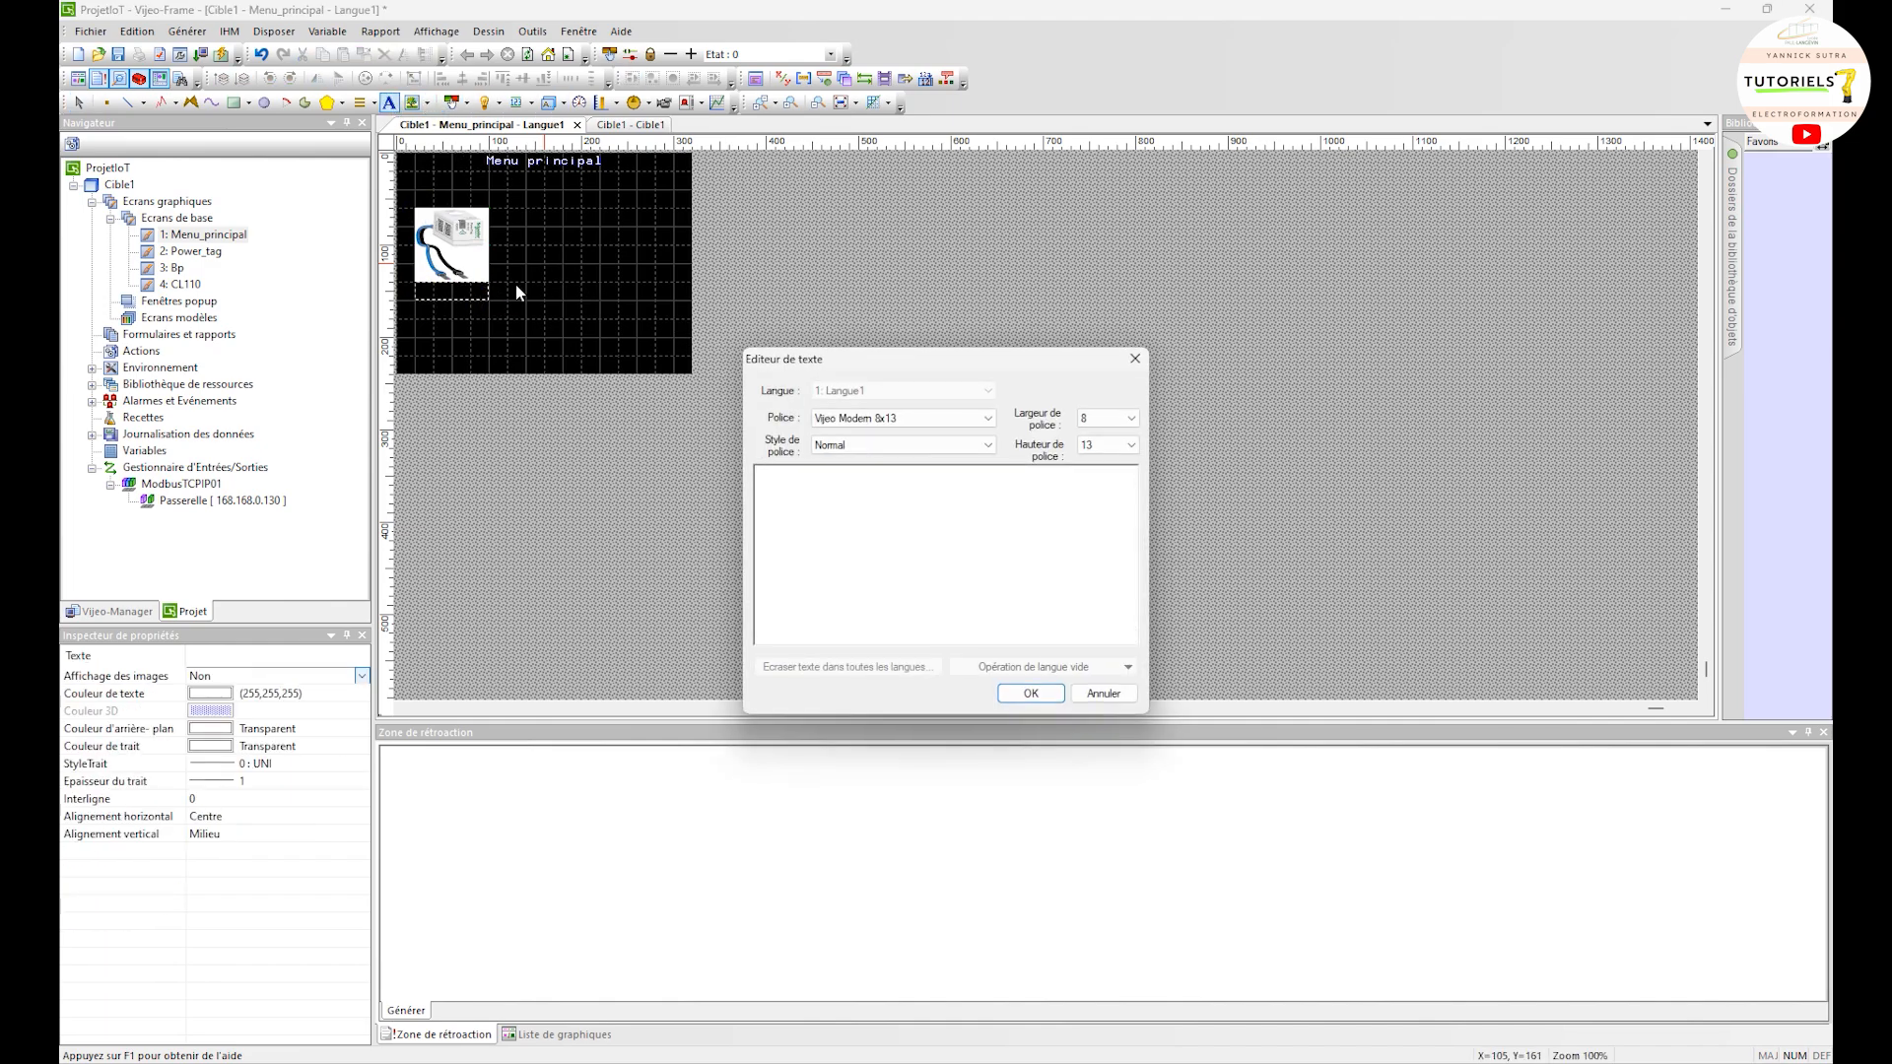
{"action": "type", "text": "Power tag"}
{"action": "left_click", "coordinate": [1031, 692]}
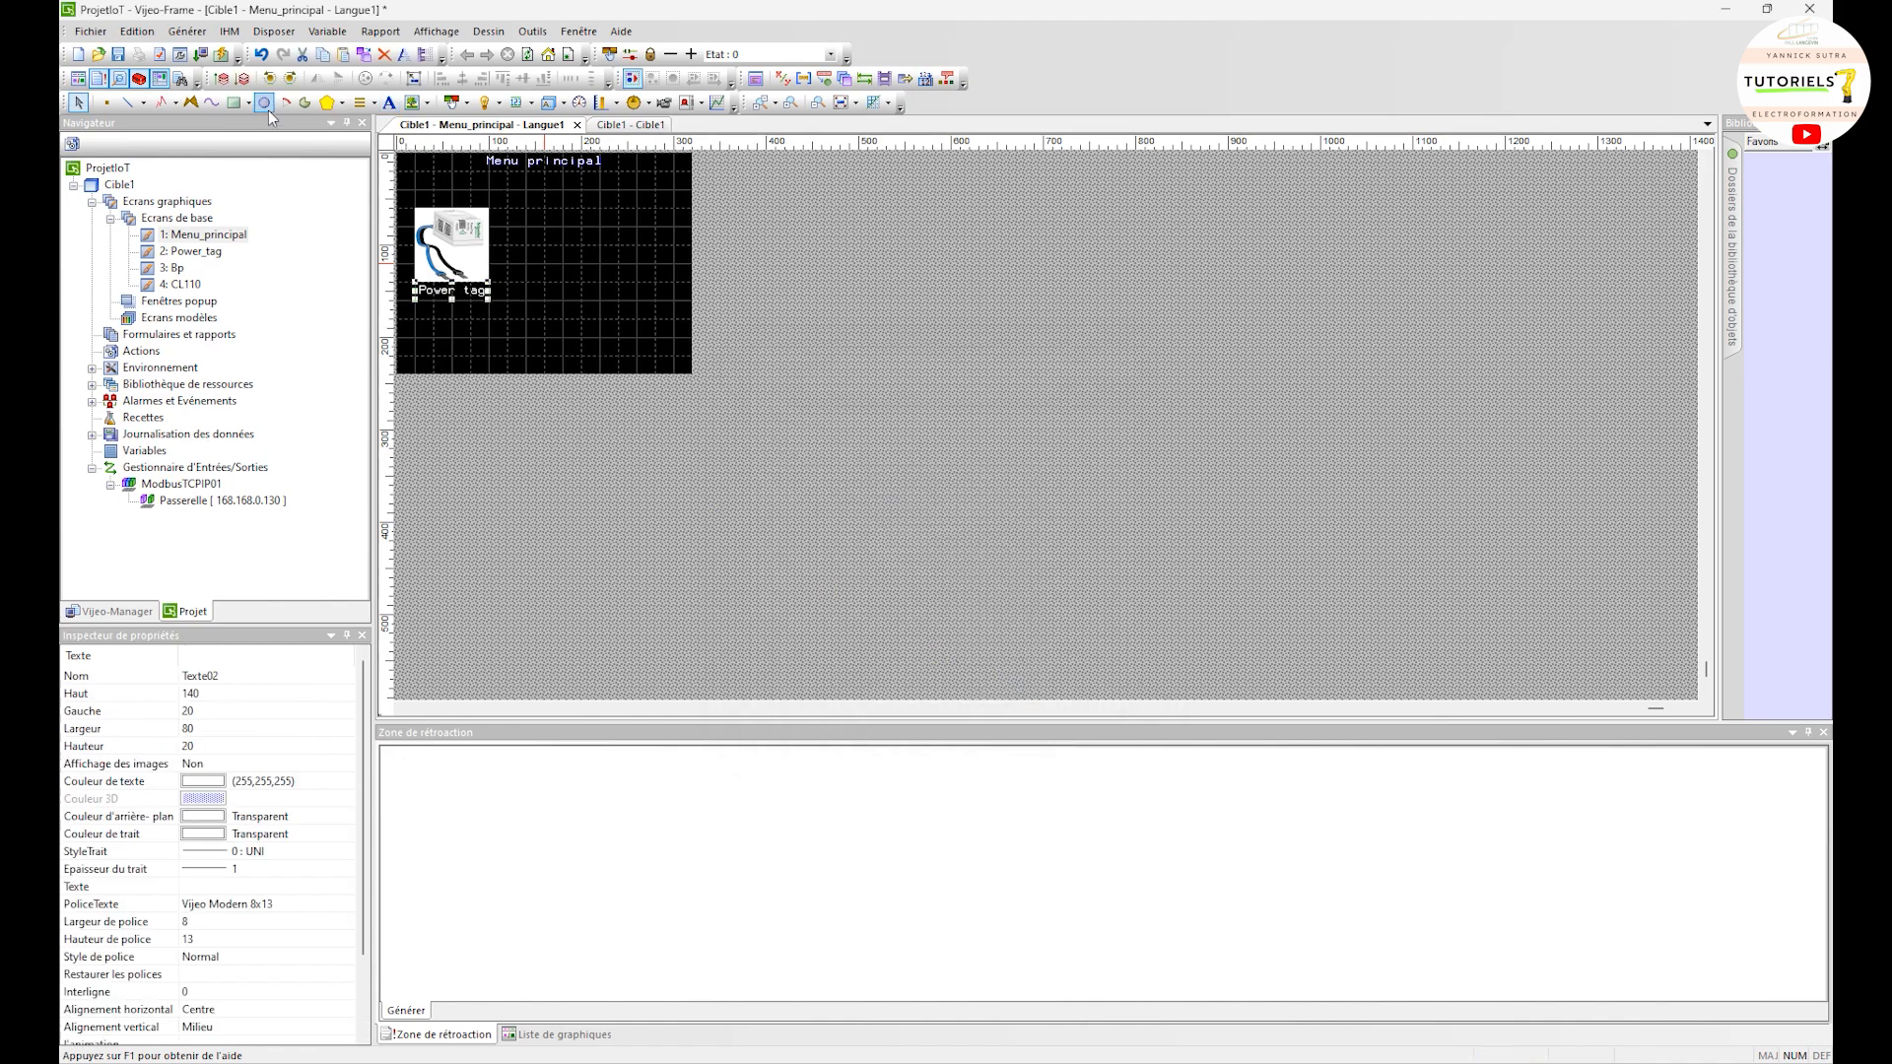
Insert the image CL110.jpg about 80 by 80 to the right of the Power tag image
{"action": "left_click", "coordinate": [412, 102]}
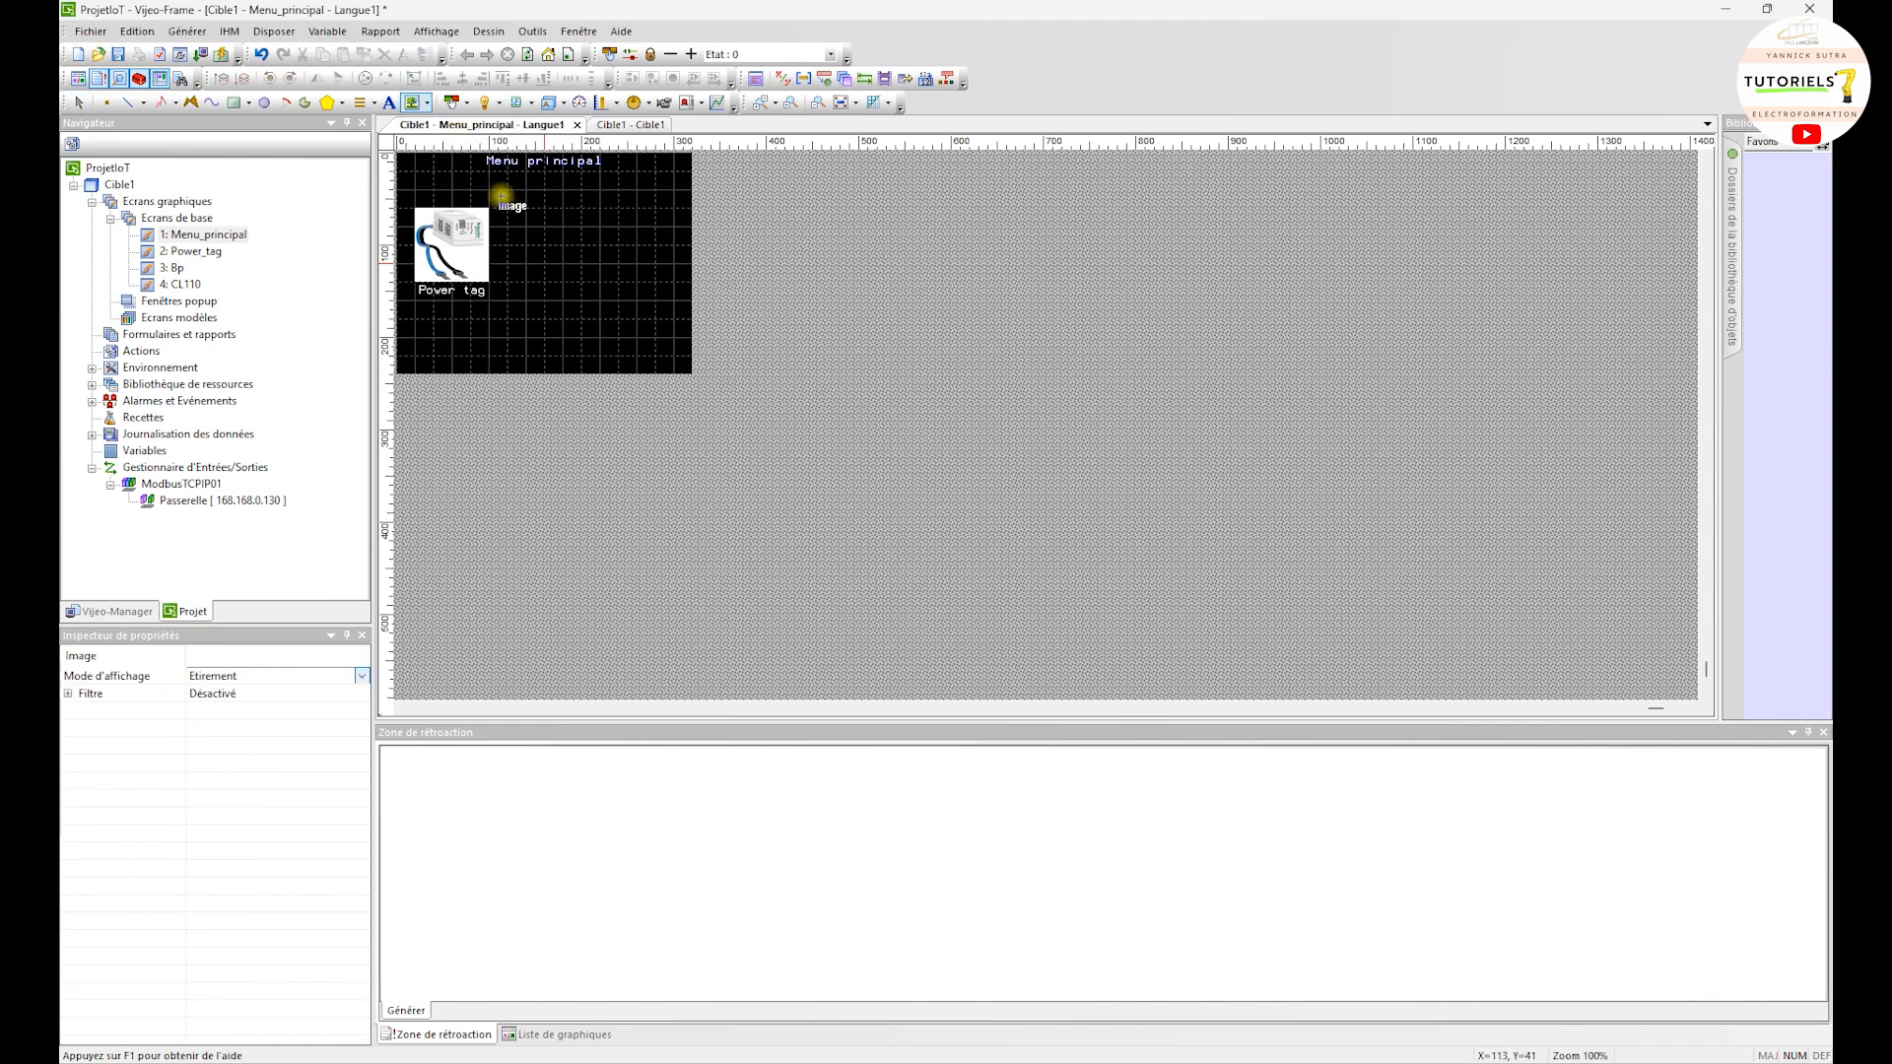
{"action": "left_click_drag", "start_coordinate": [509, 210], "coordinate": [584, 288]}
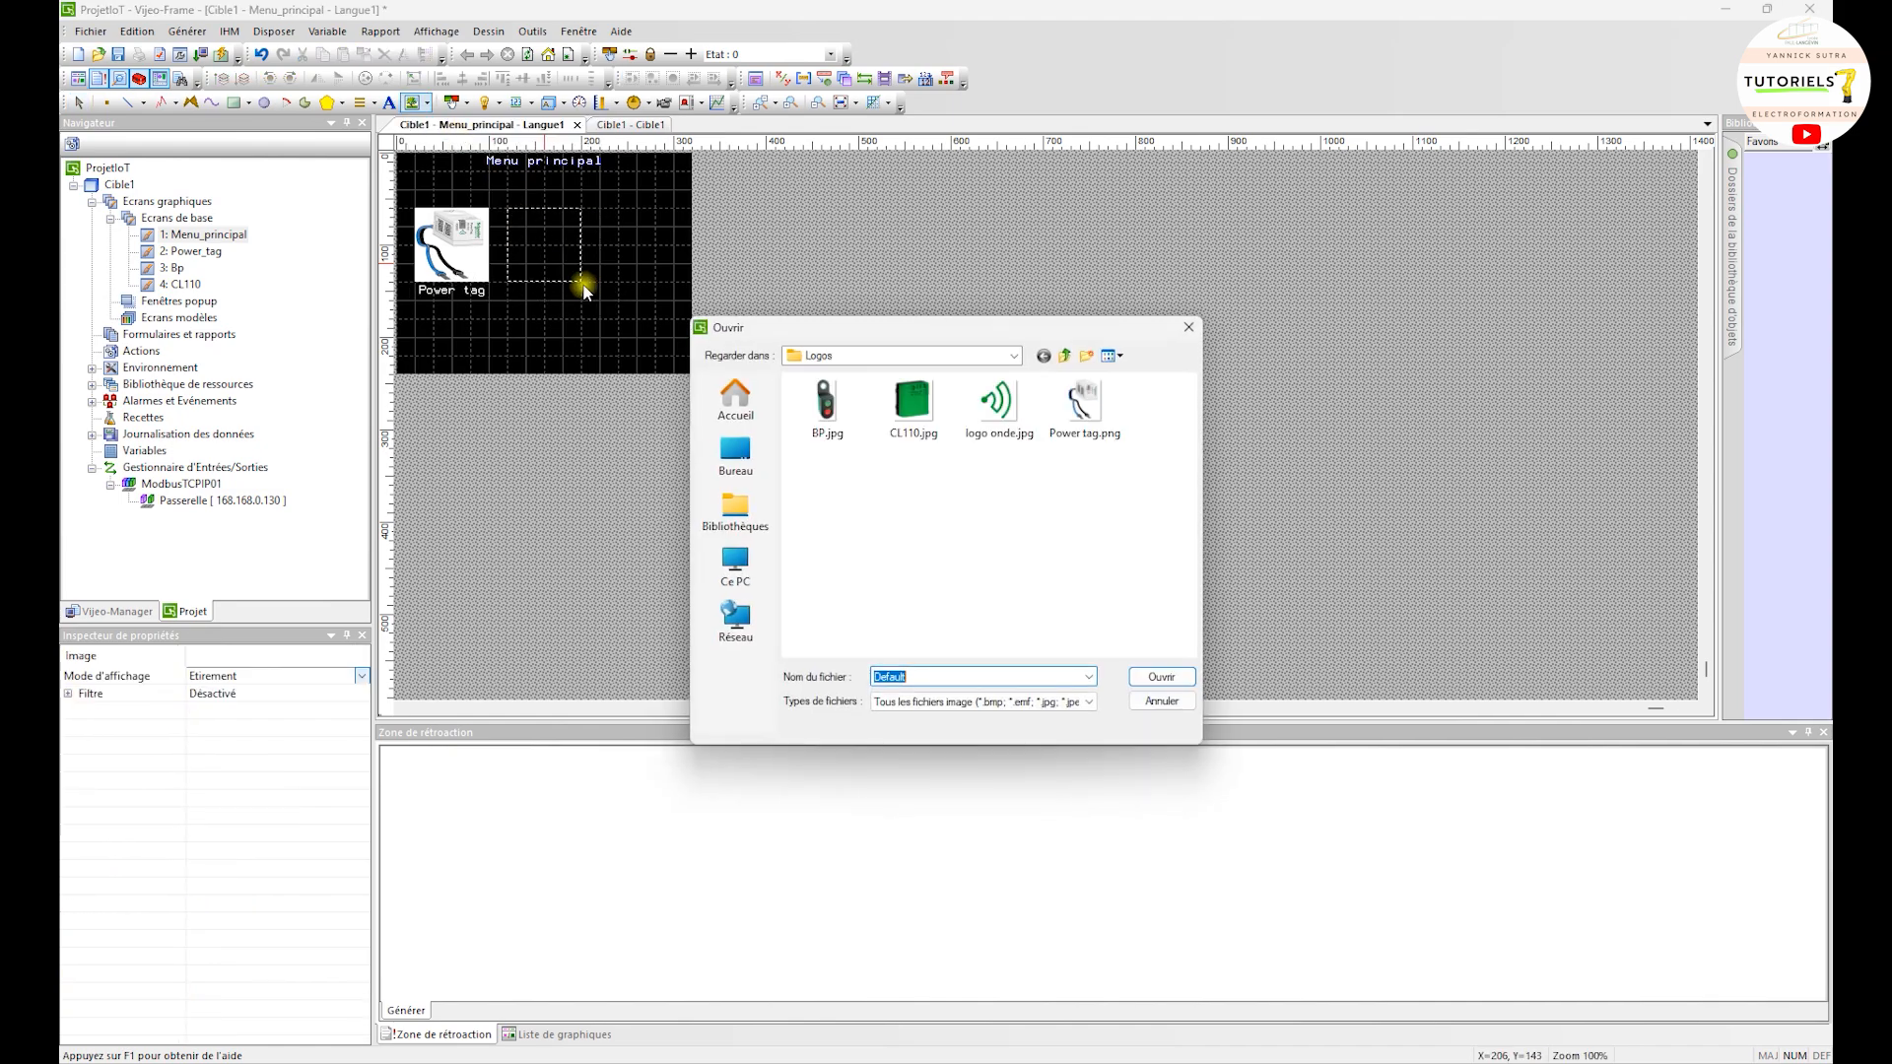
{"action": "double_click", "coordinate": [922, 401]}
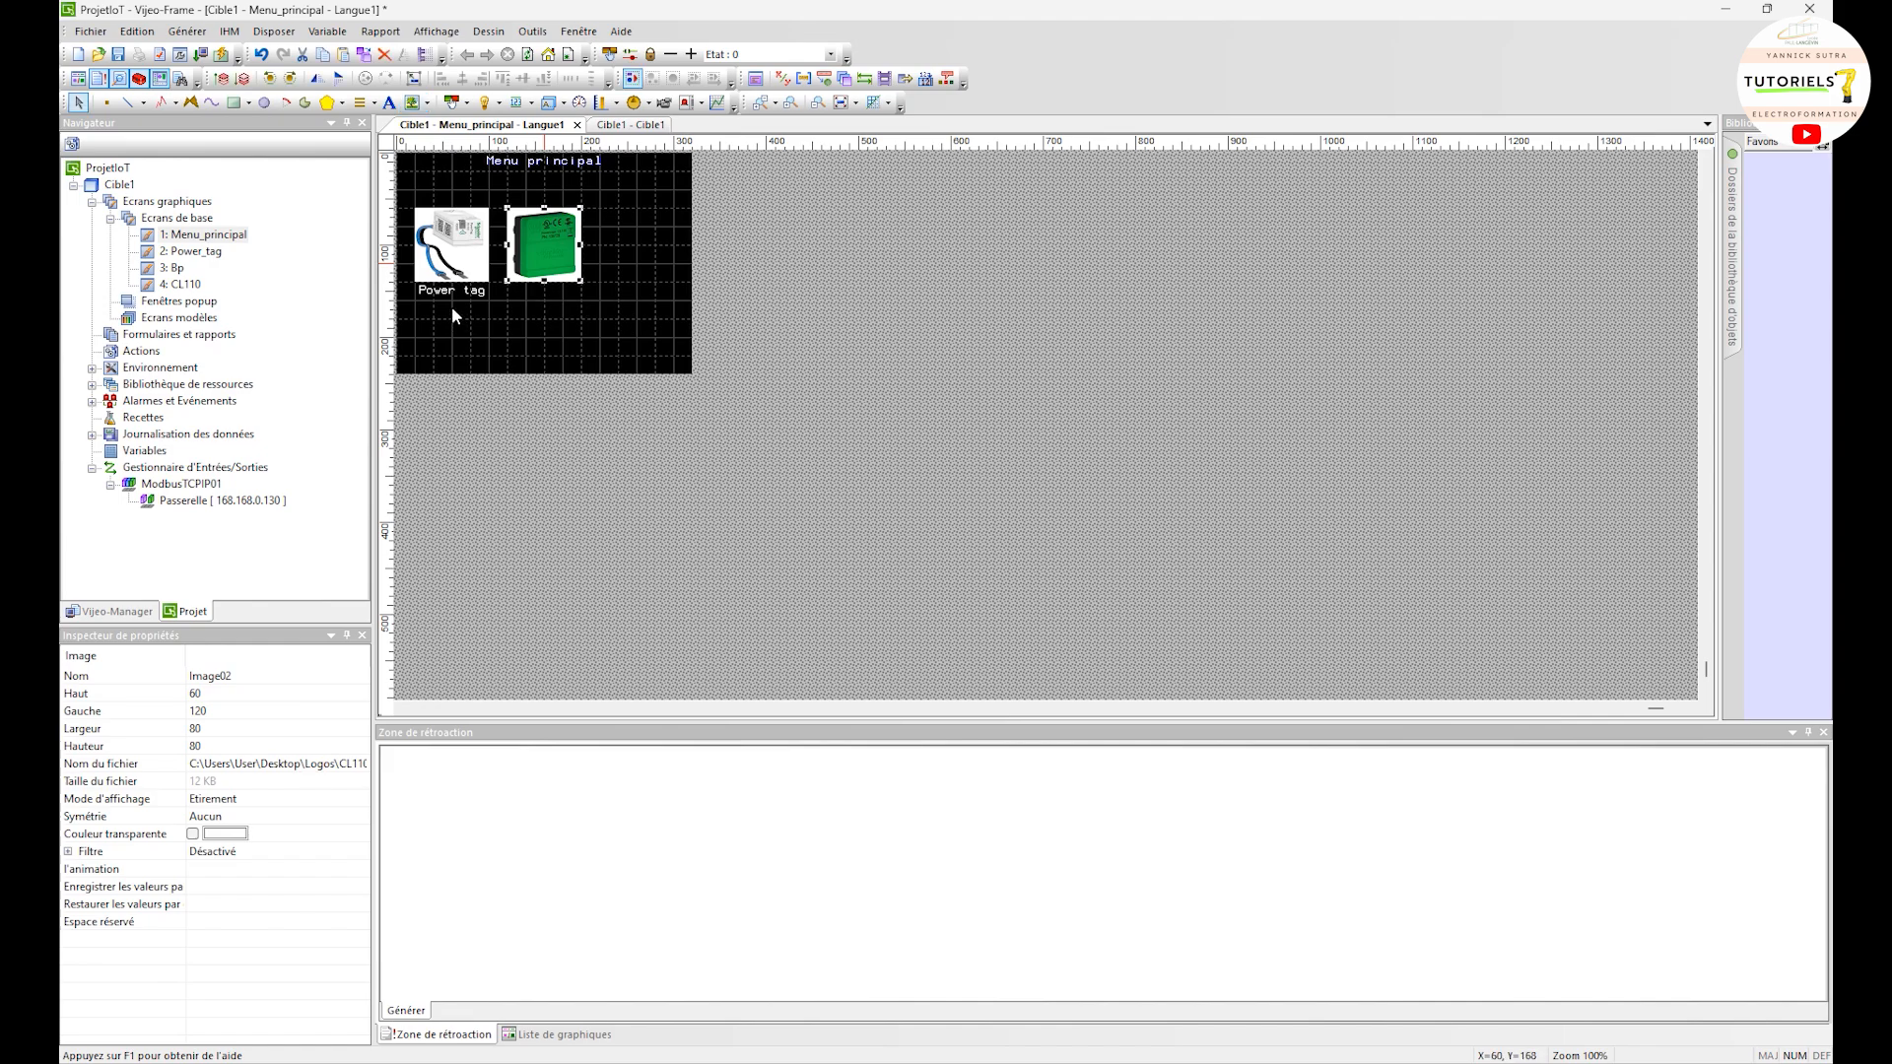
Copy the "Power tag" label and place the copy directly beneath the CL110 image
{"action": "right_click", "coordinate": [467, 294]}
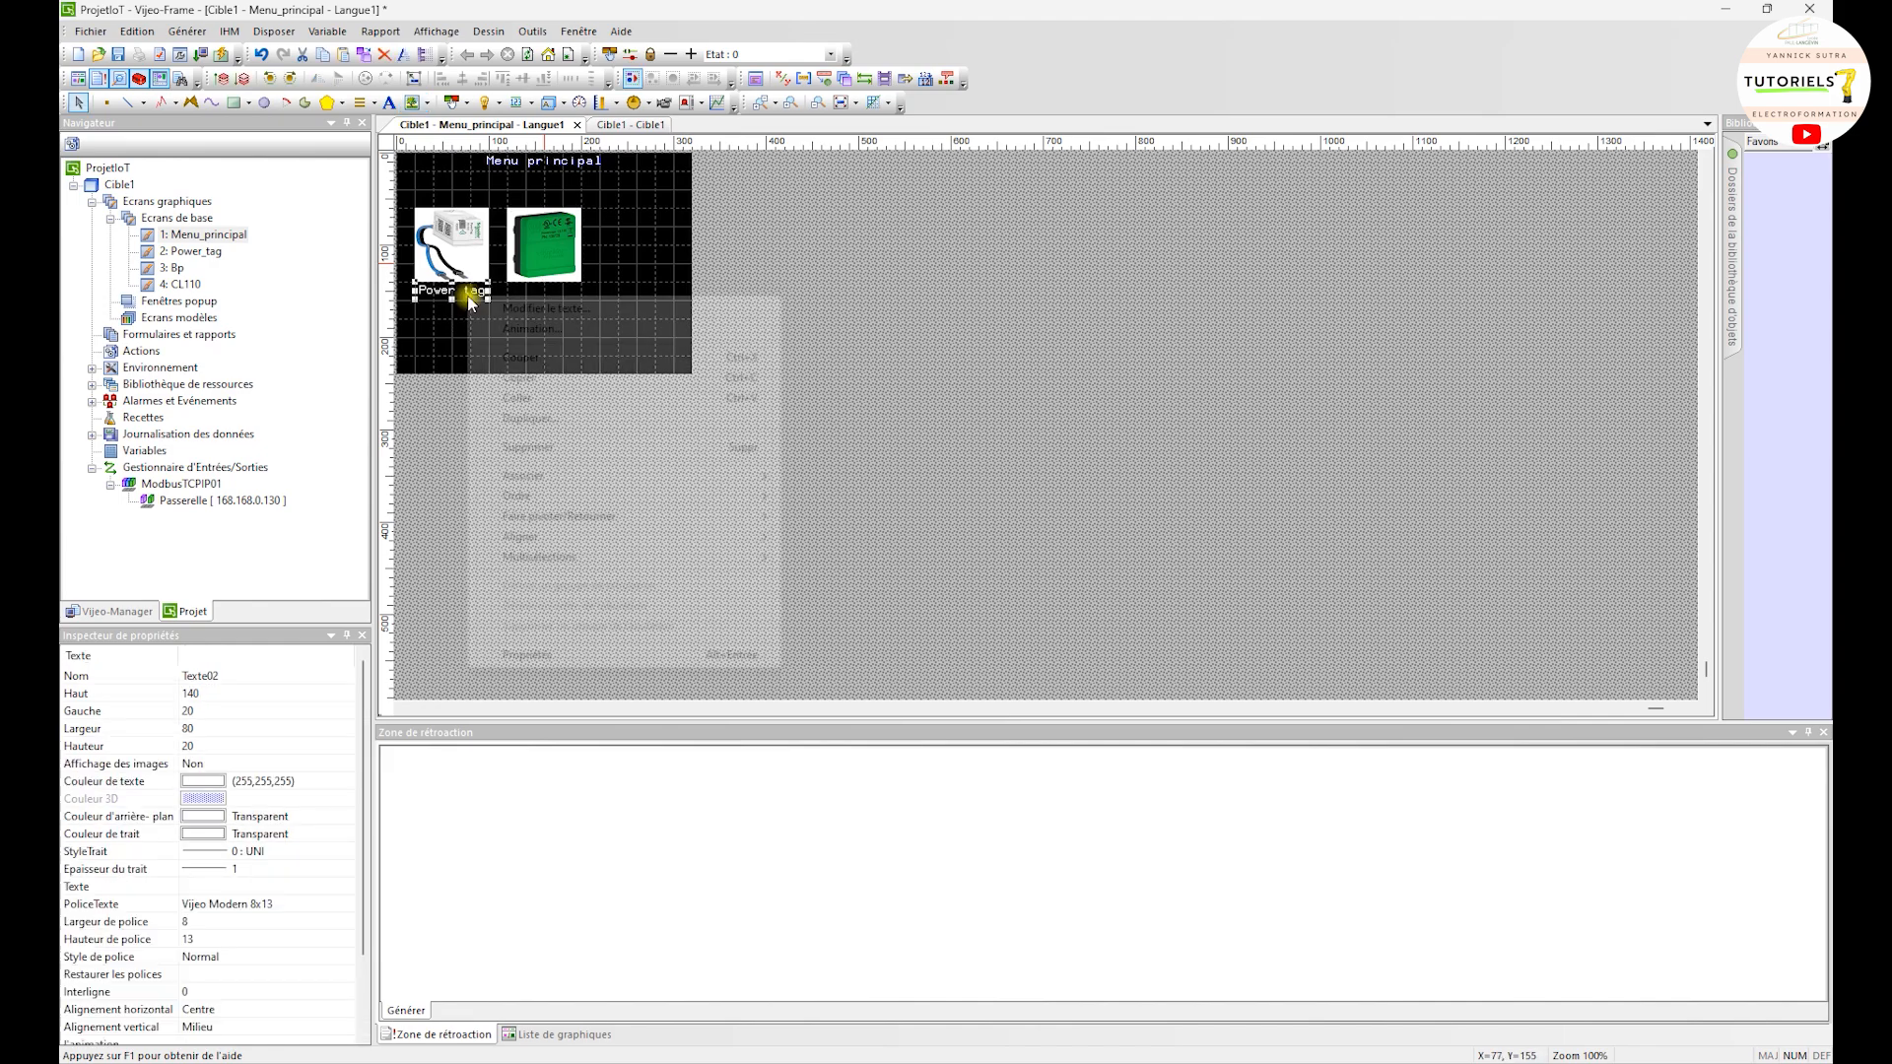
{"action": "left_click", "coordinate": [520, 377]}
{"action": "right_click", "coordinate": [532, 307]}
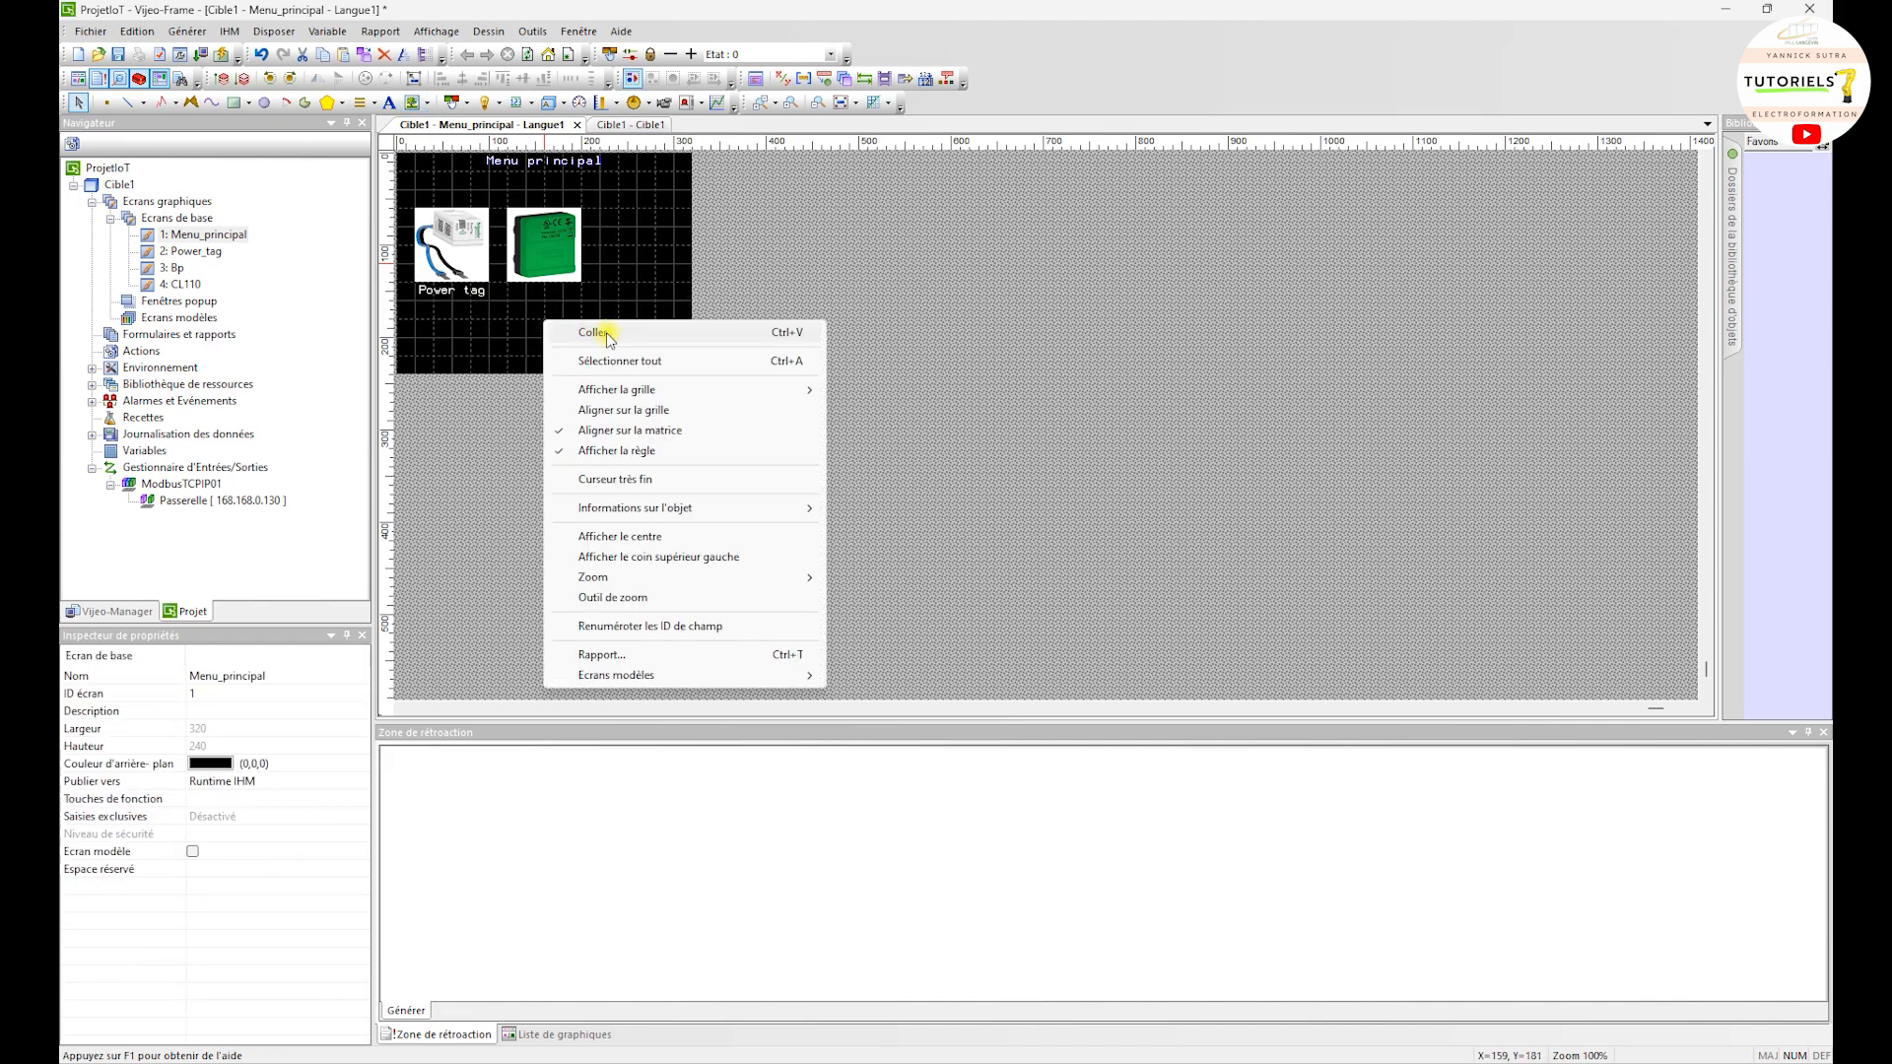
{"action": "left_click", "coordinate": [581, 317]}
{"action": "left_click_drag", "start_coordinate": [482, 299], "coordinate": [569, 293]}
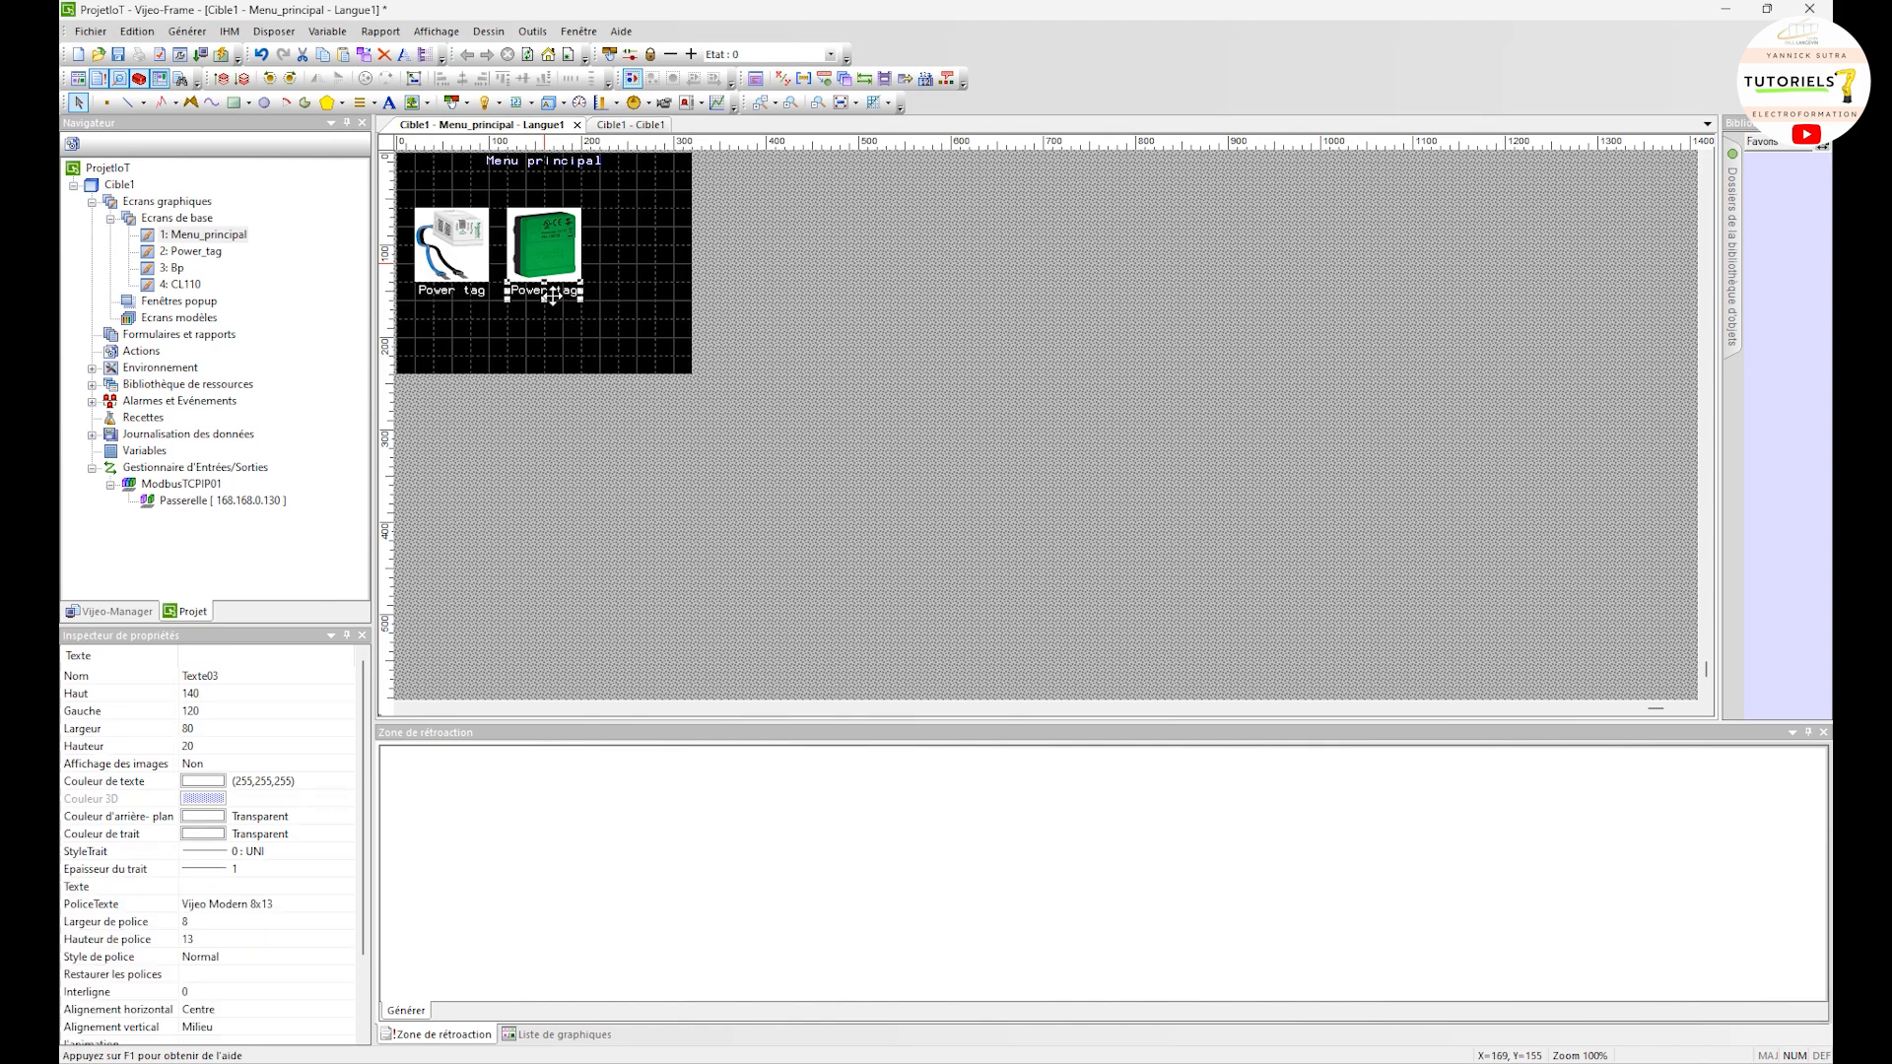
Change the label under the CL110 image to "Capteur temp. et Humidité" on two lines and enlarge it to about 100 by 40
{"action": "double_click", "coordinate": [547, 292]}
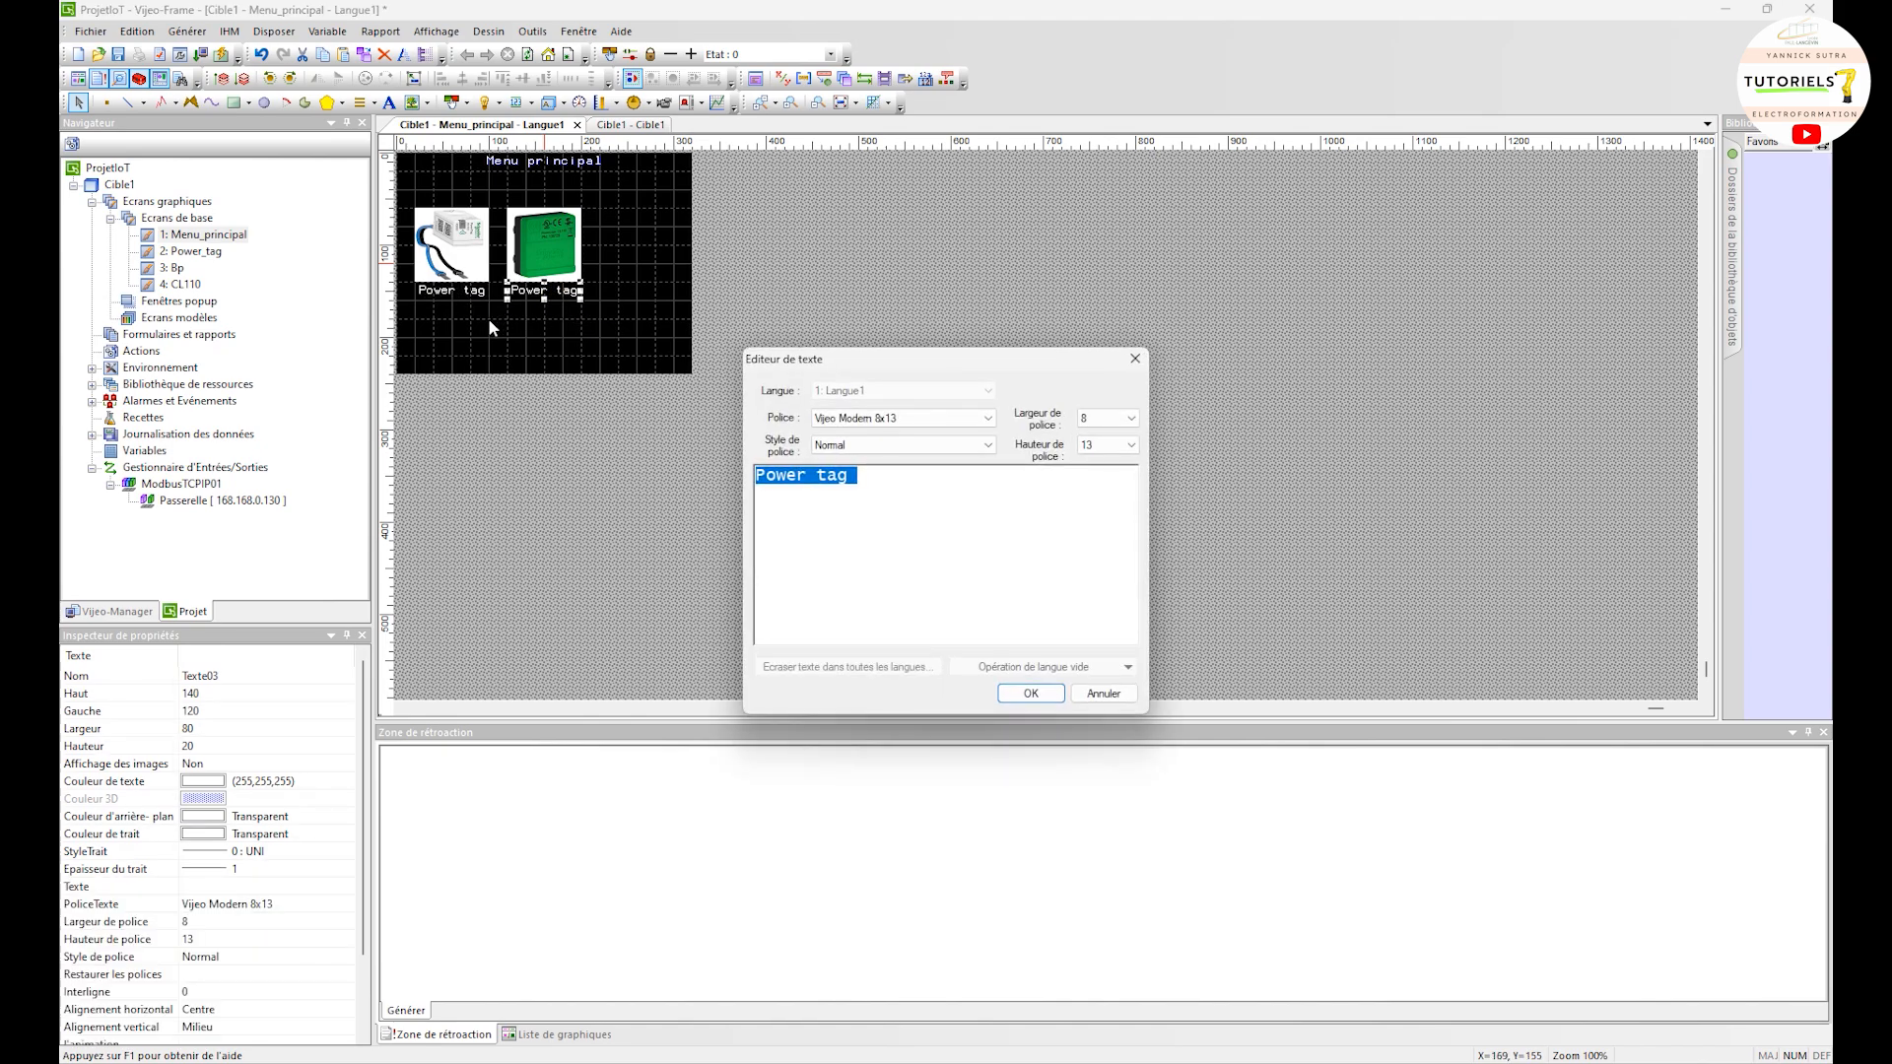
{"action": "type", "text": "Capte"}
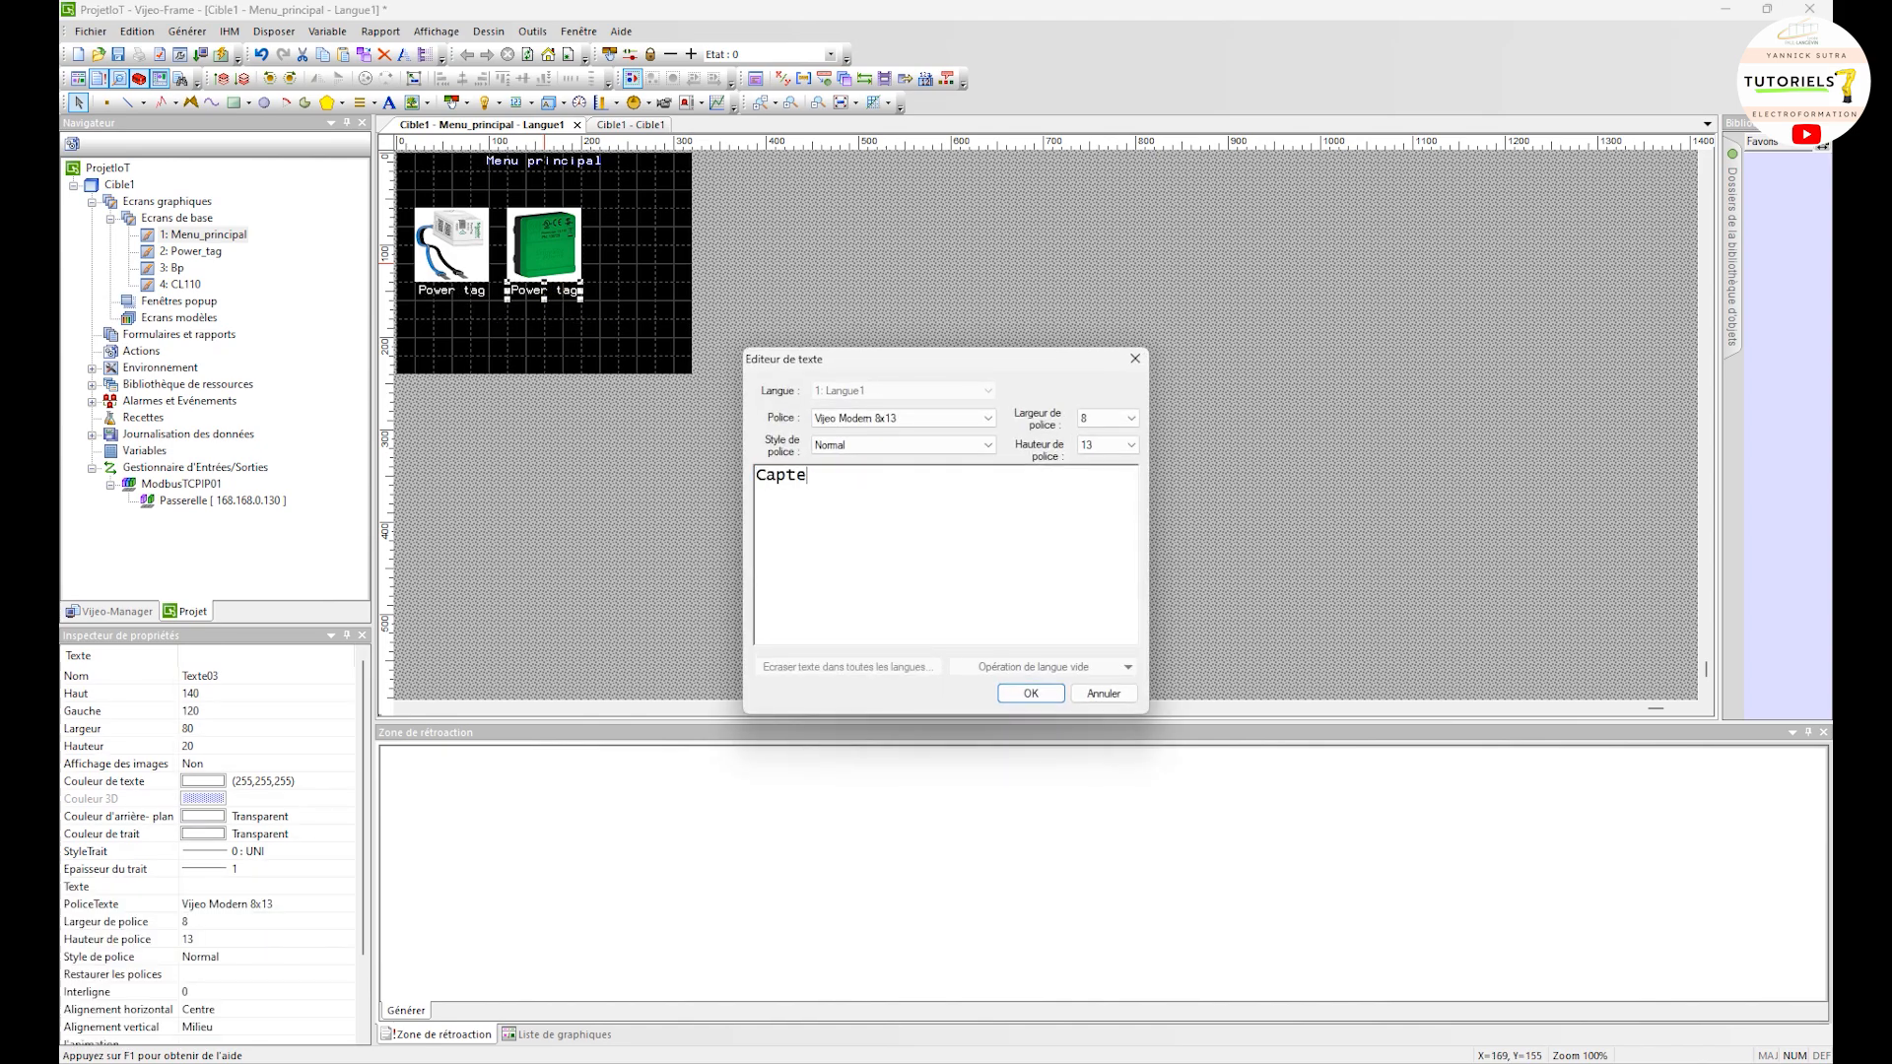
{"action": "type", "text": "ur temp."}
{"action": "key", "text": "Return"}
{"action": "type", "text": "et Hulm"}
{"action": "left_click", "coordinate": [1020, 694]}
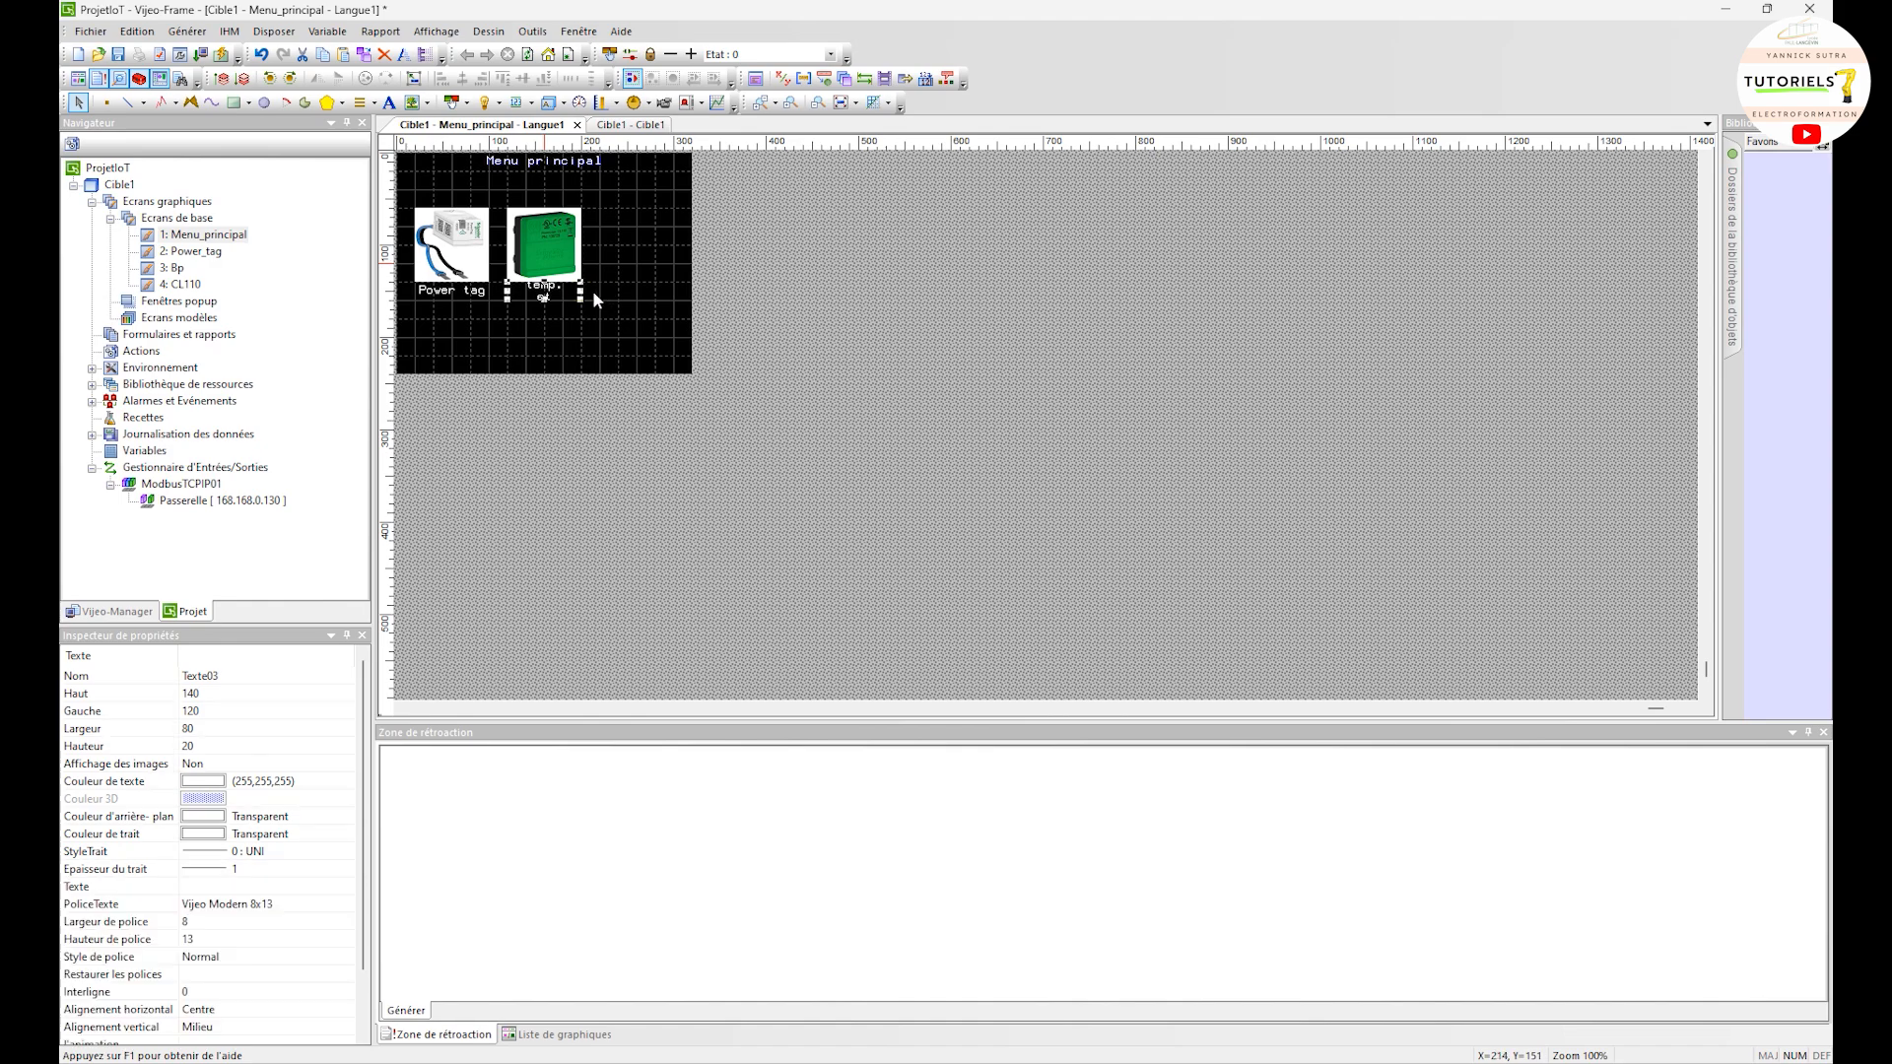
{"action": "mouse_move", "coordinate": [578, 293]}
{"action": "left_mouse_down"}
{"action": "mouse_move", "coordinate": [599, 292]}
{"action": "mouse_move", "coordinate": [552, 317]}
{"action": "left_mouse_up"}
Shorten "Humidité" to "Hum." in the label under the CL110 image
{"action": "double_click", "coordinate": [553, 301]}
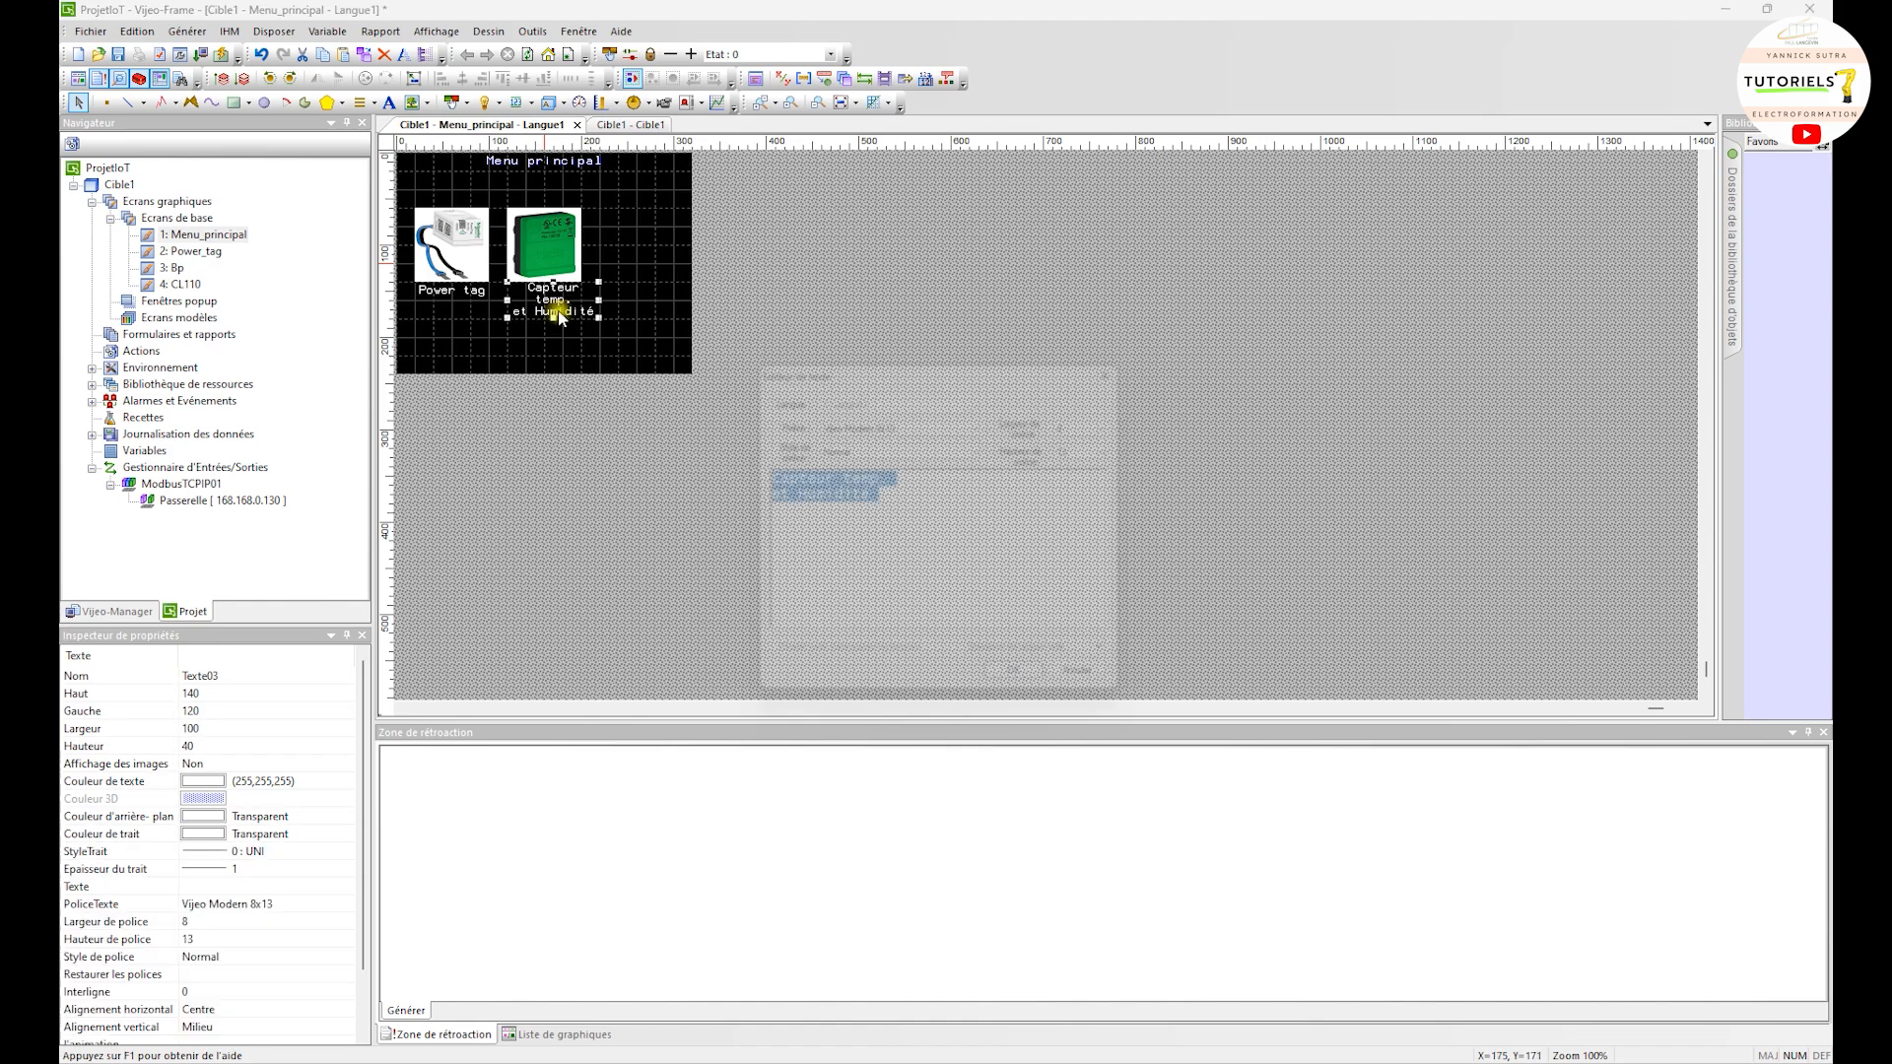
{"action": "left_click_drag", "start_coordinate": [816, 492], "coordinate": [880, 465]}
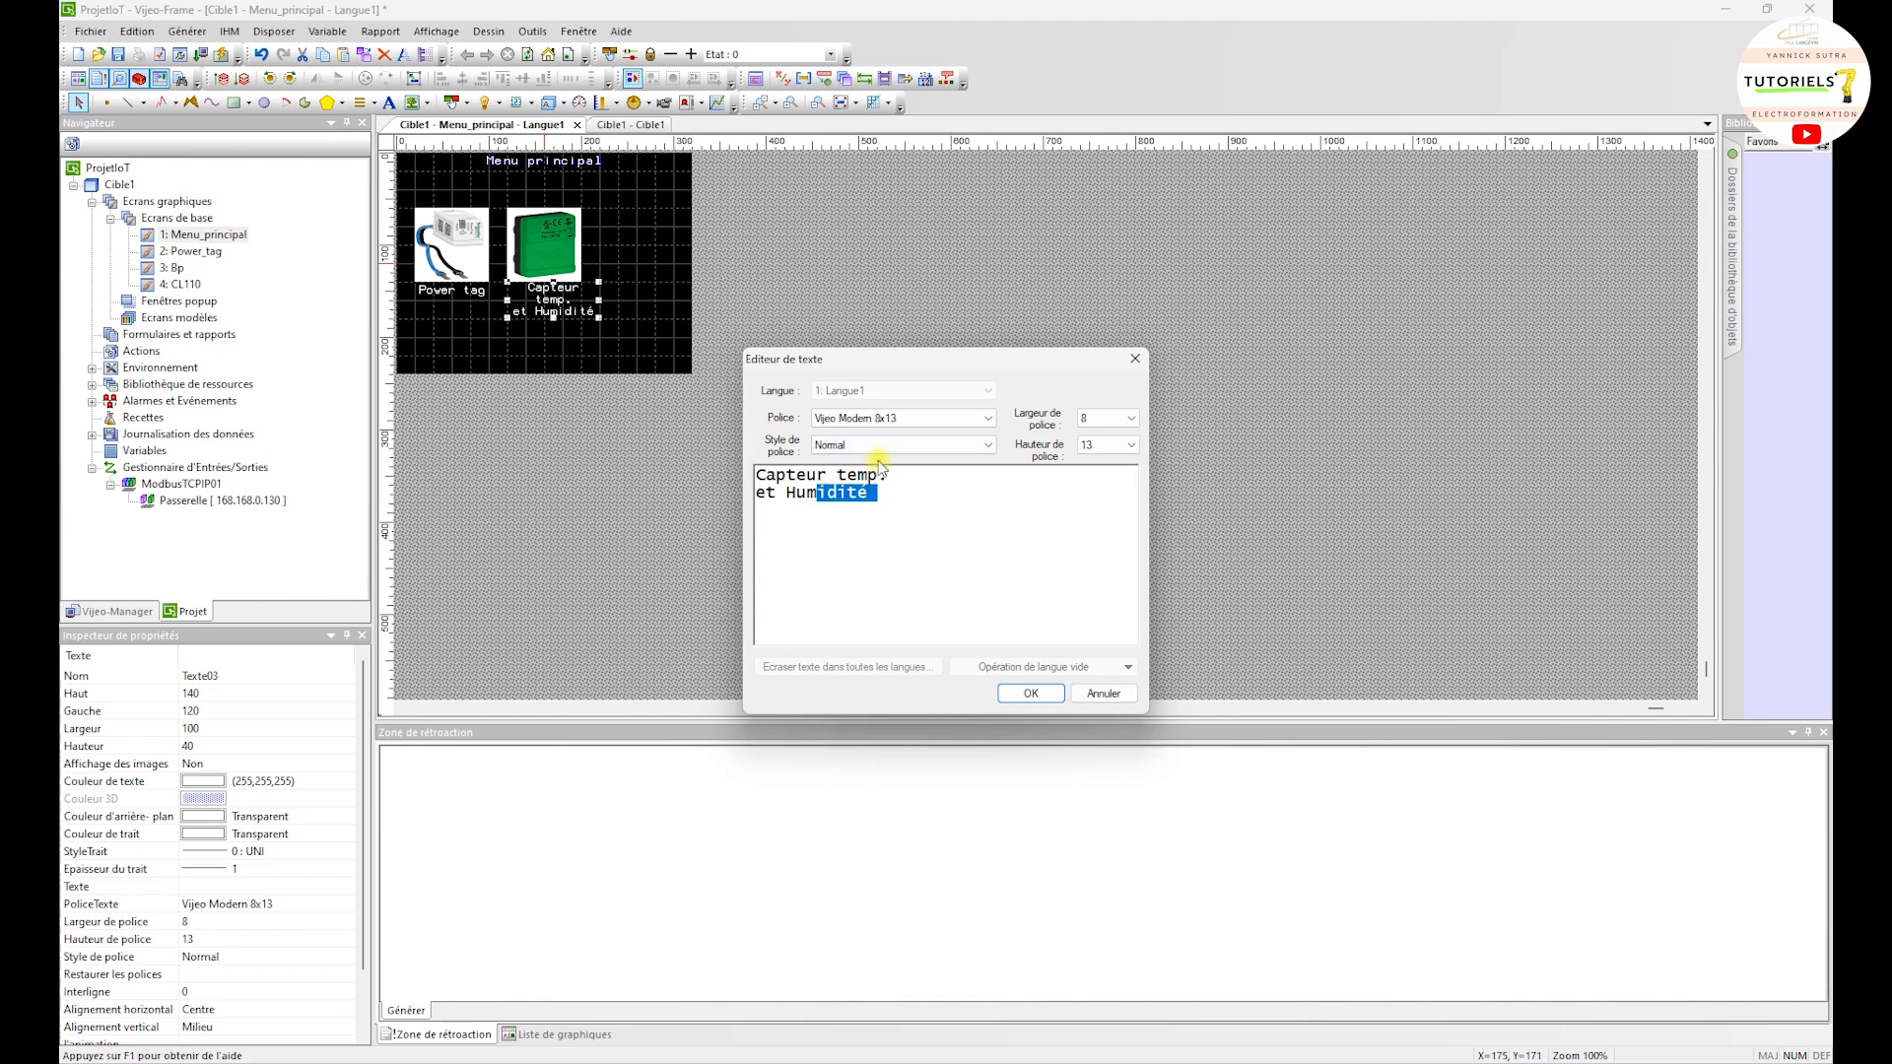
{"action": "type", "text": "."}
{"action": "left_click", "coordinate": [1025, 693]}
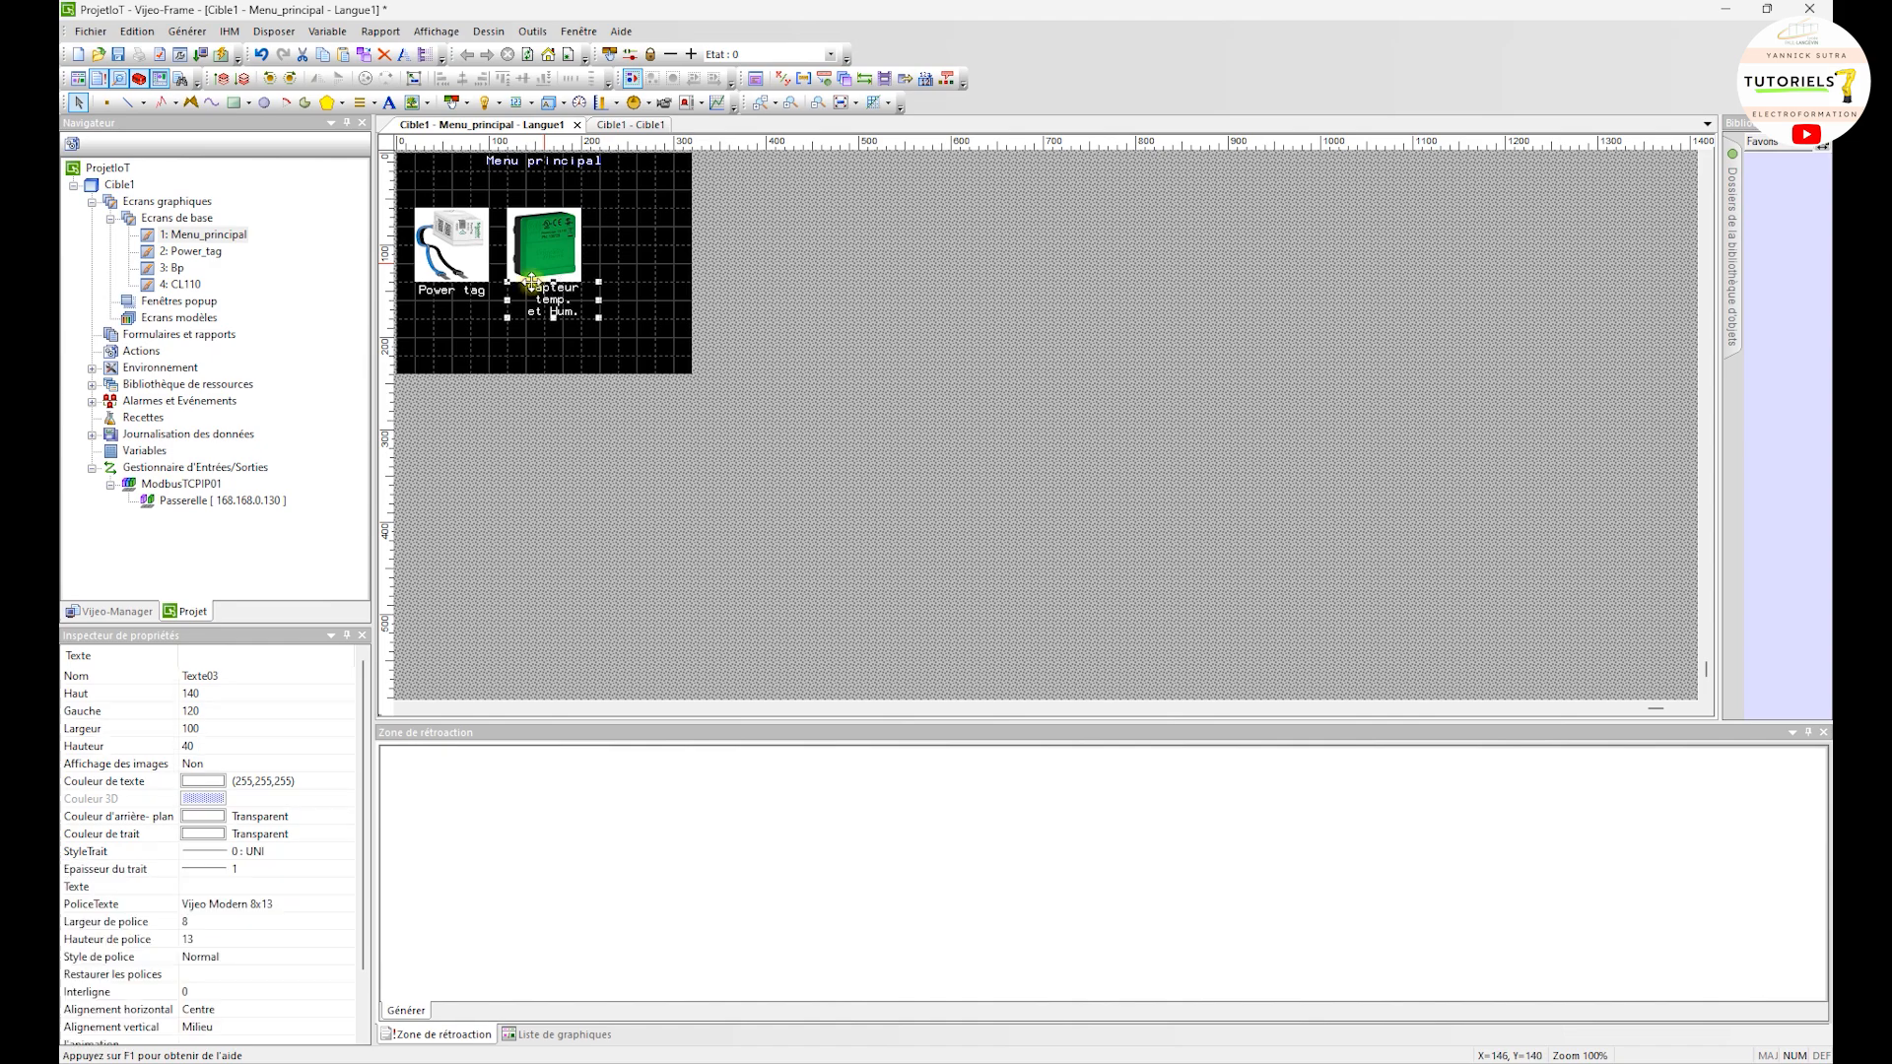
Replace "et Hum." with "Hy." on the second line of the label under the CL110 image
{"action": "double_click", "coordinate": [538, 287]}
{"action": "left_click", "coordinate": [803, 485]}
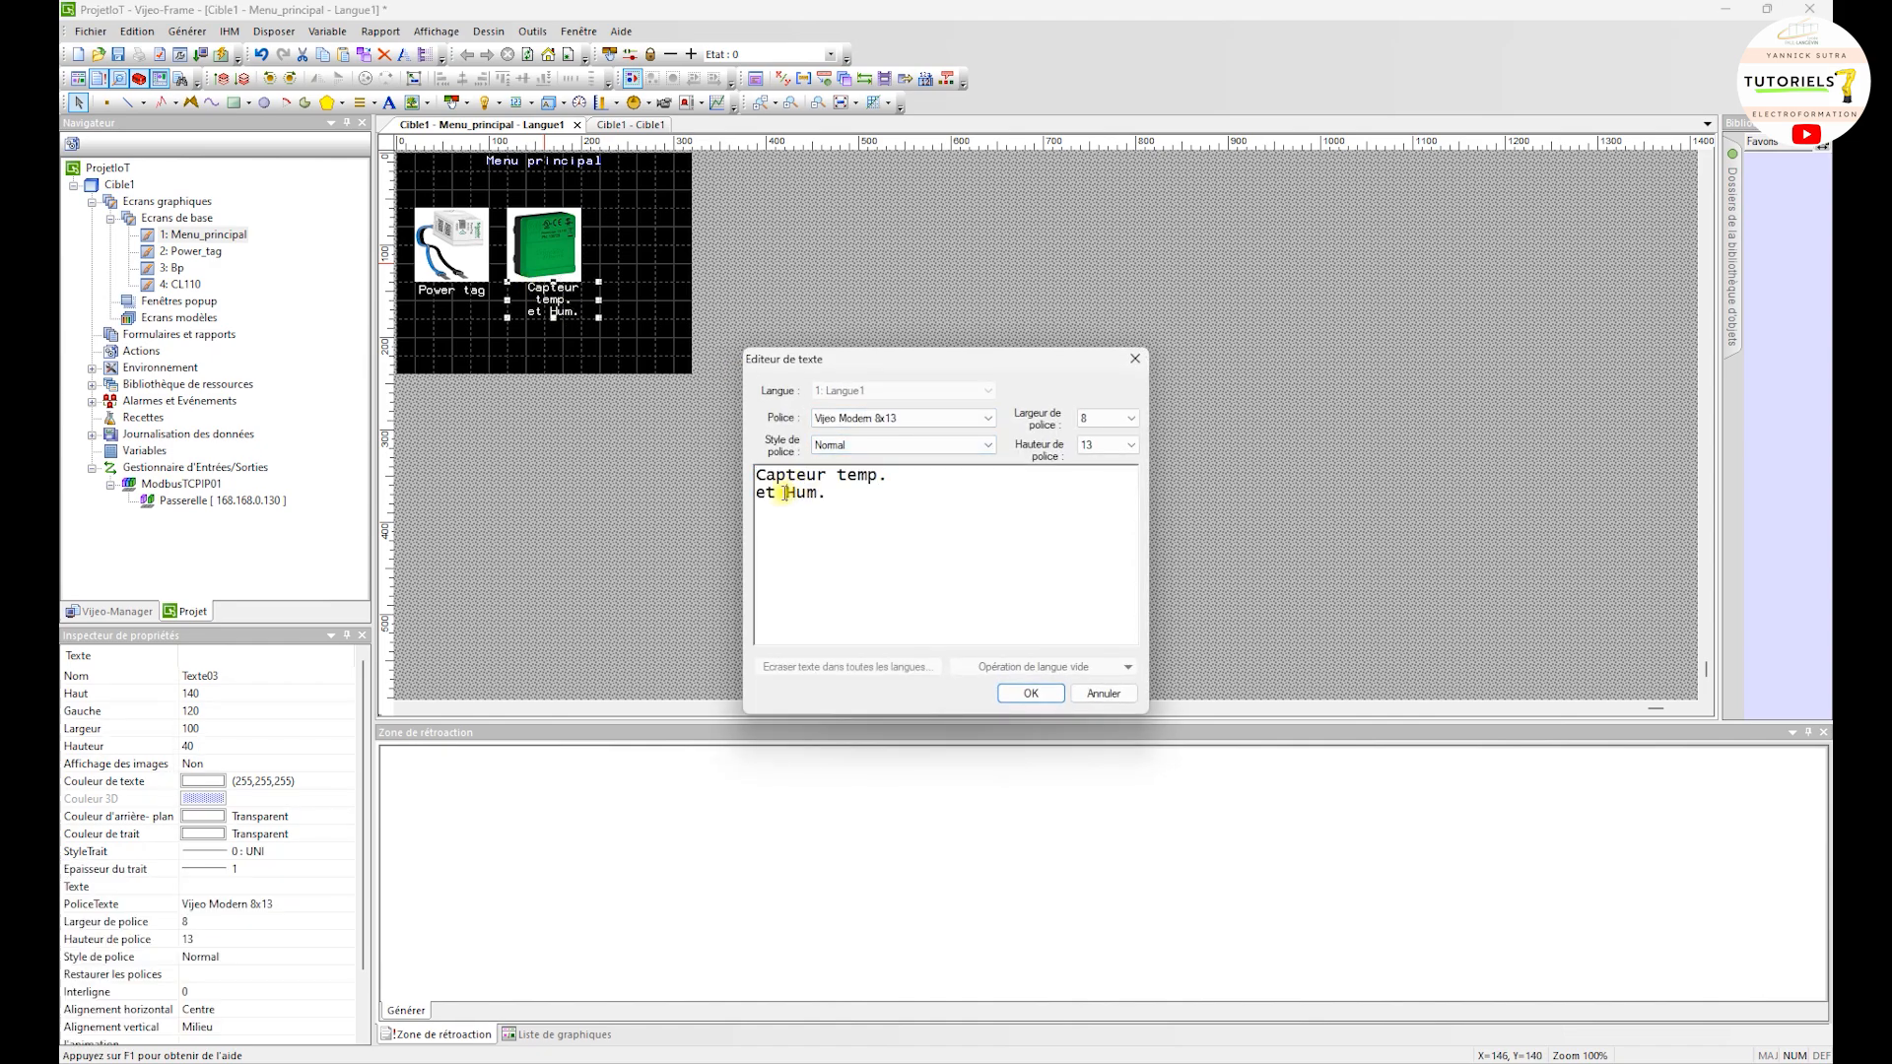
{"action": "double_click", "coordinate": [763, 492]}
{"action": "key", "text": "Delete"}
{"action": "key", "text": "BackSpace"}
{"action": "type", "text": "y"}
{"action": "type", "text": "H"}
{"action": "left_click", "coordinate": [1031, 692]}
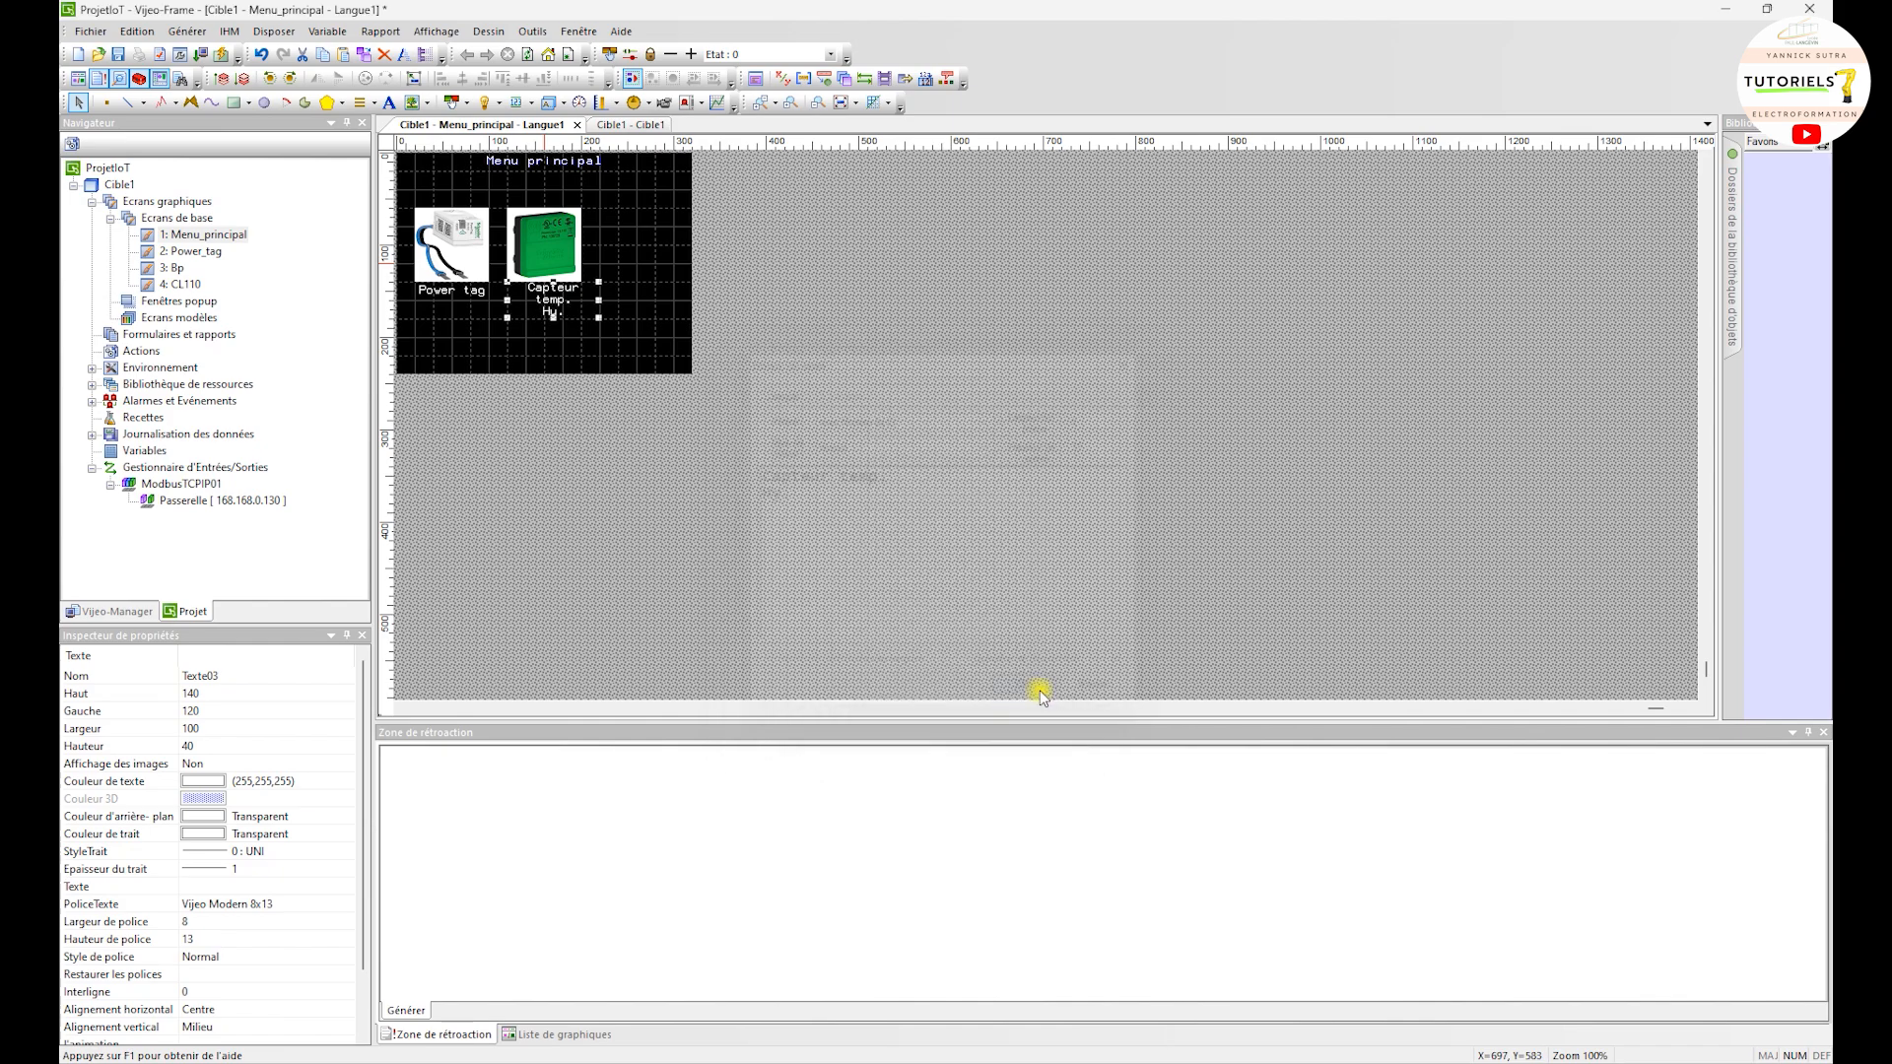
{"action": "left_click", "coordinate": [604, 297]}
{"action": "left_click", "coordinate": [601, 300]}
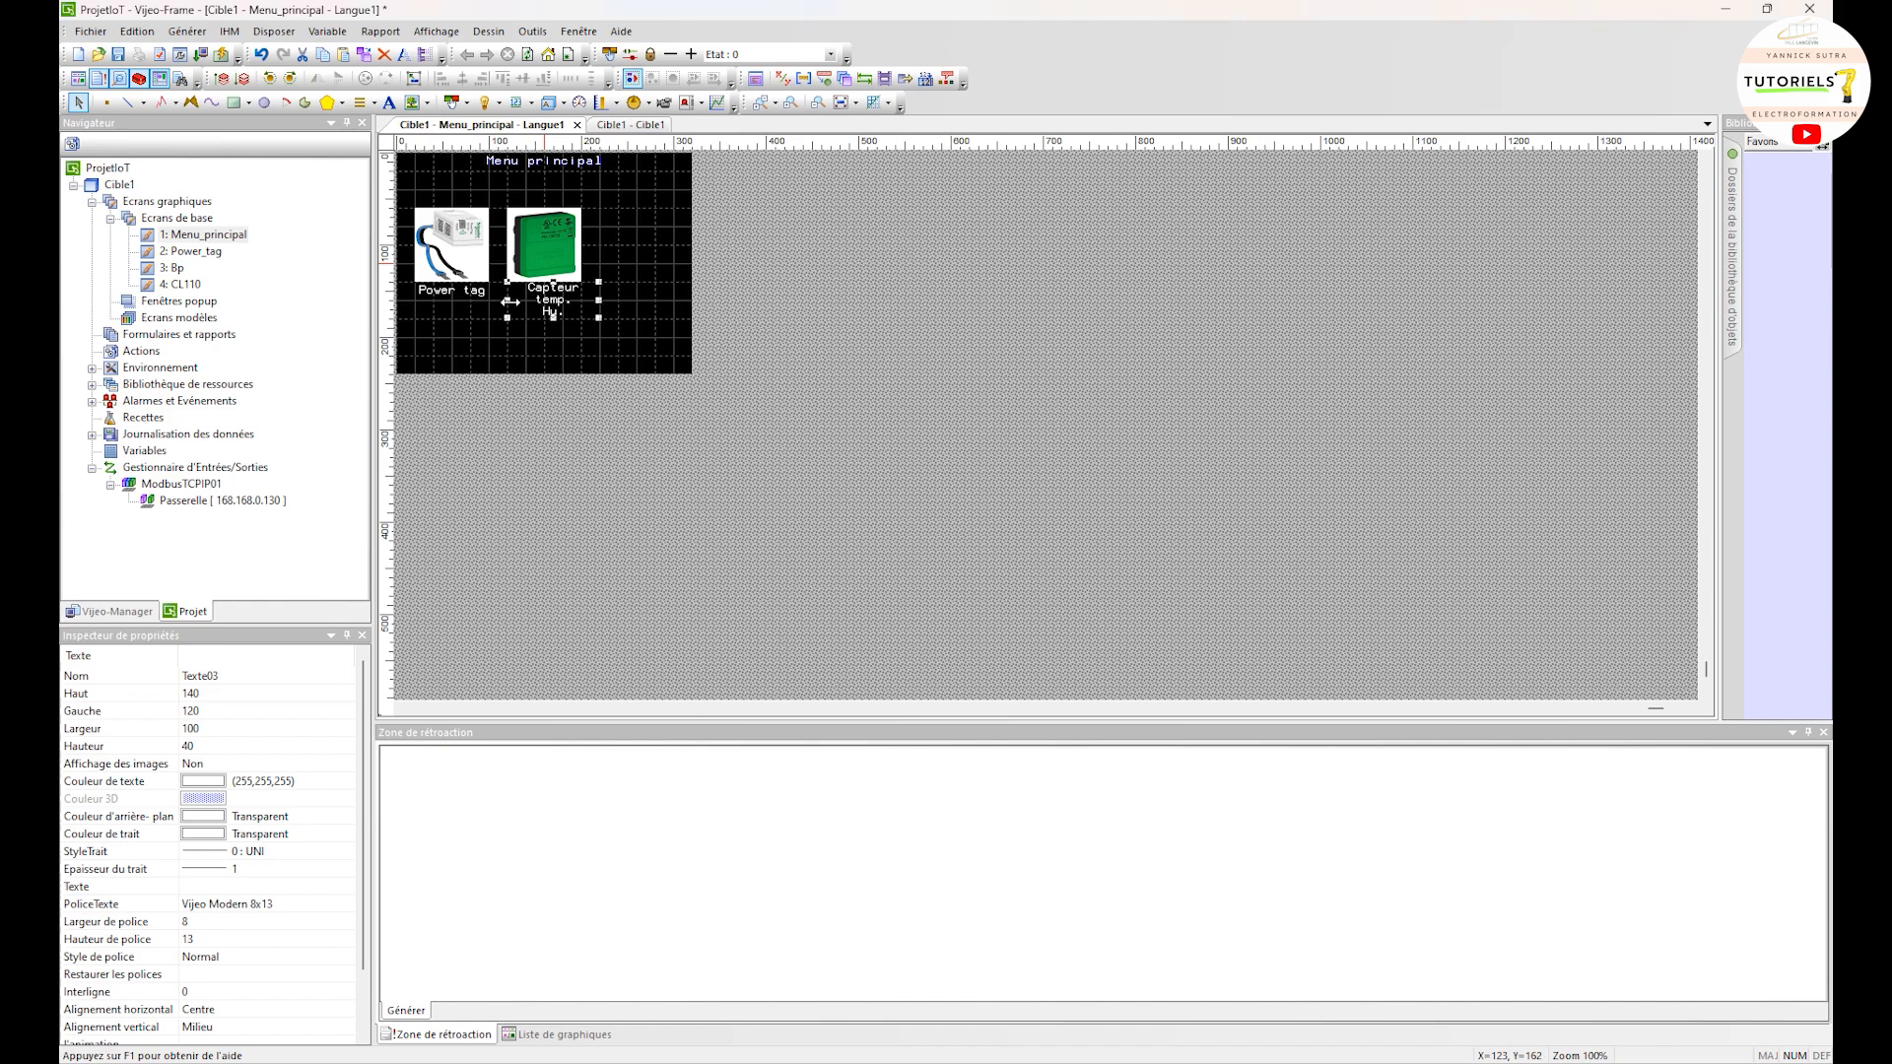
{"action": "left_click", "coordinate": [569, 268]}
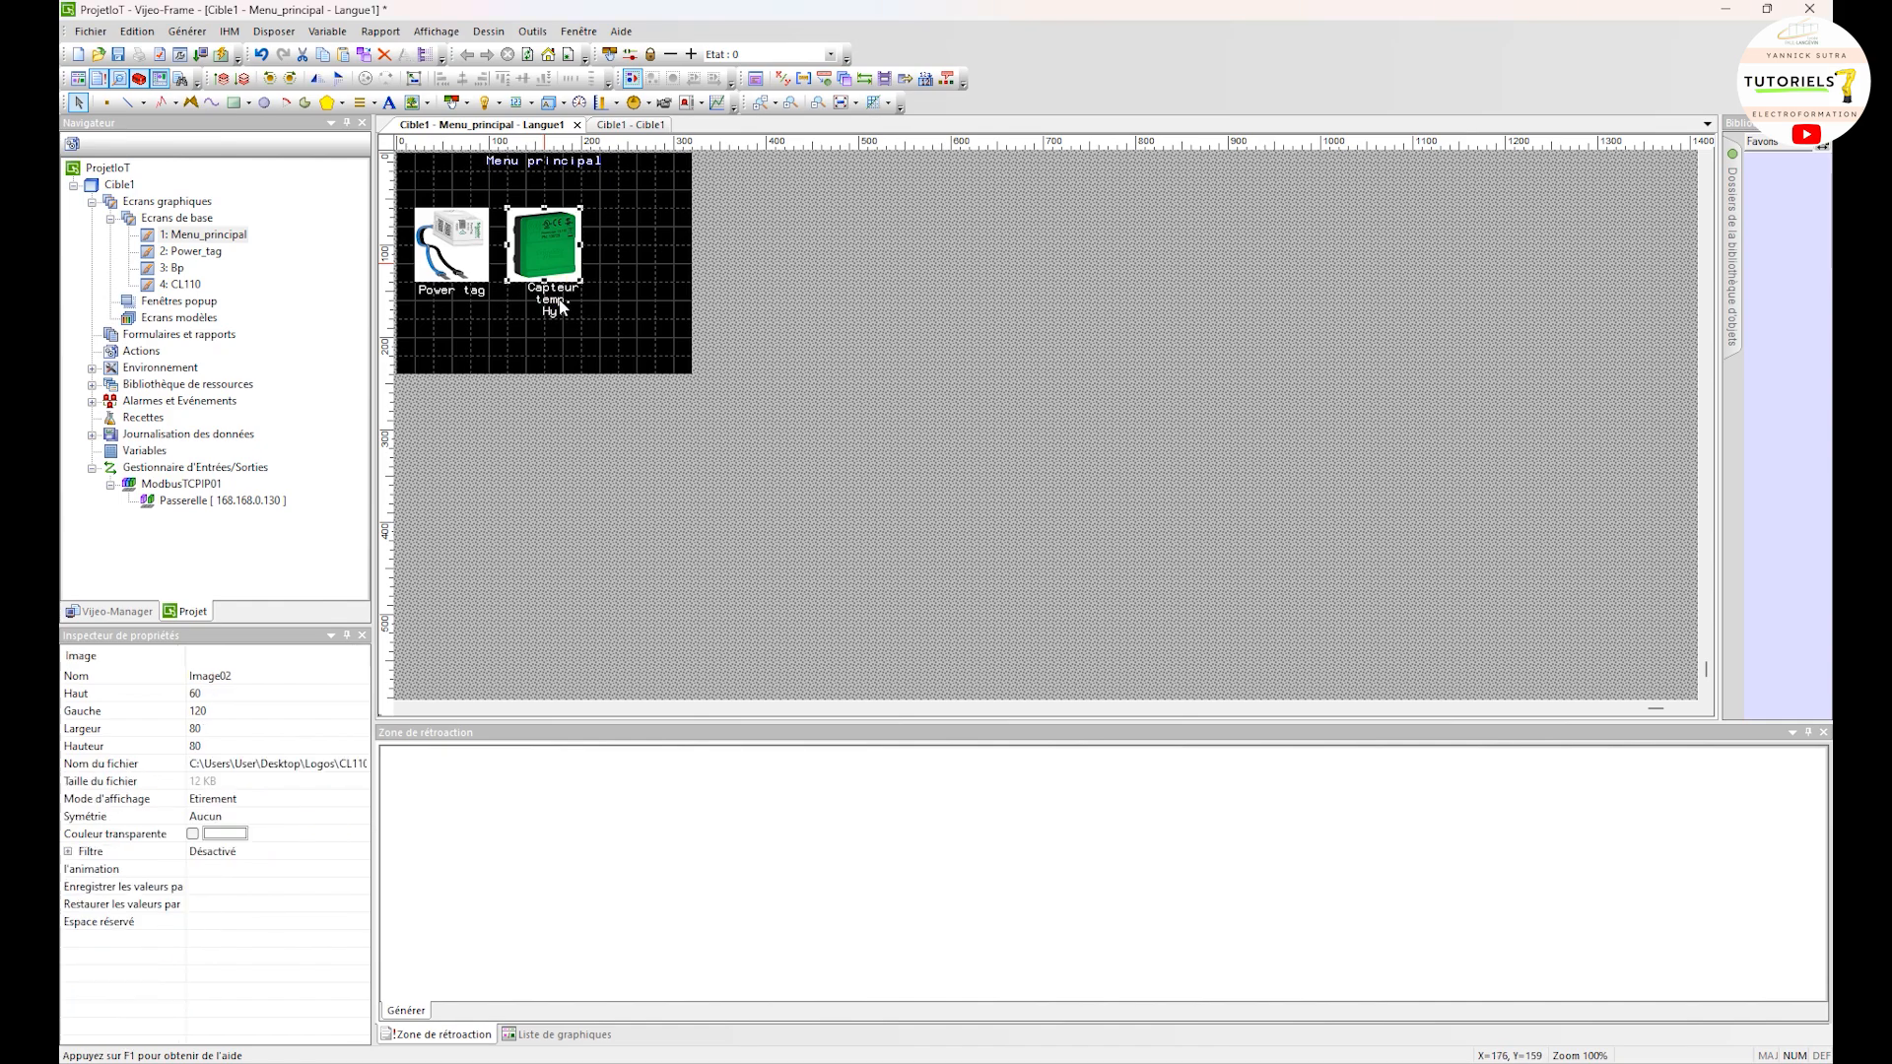
{"action": "left_click", "coordinate": [624, 273]}
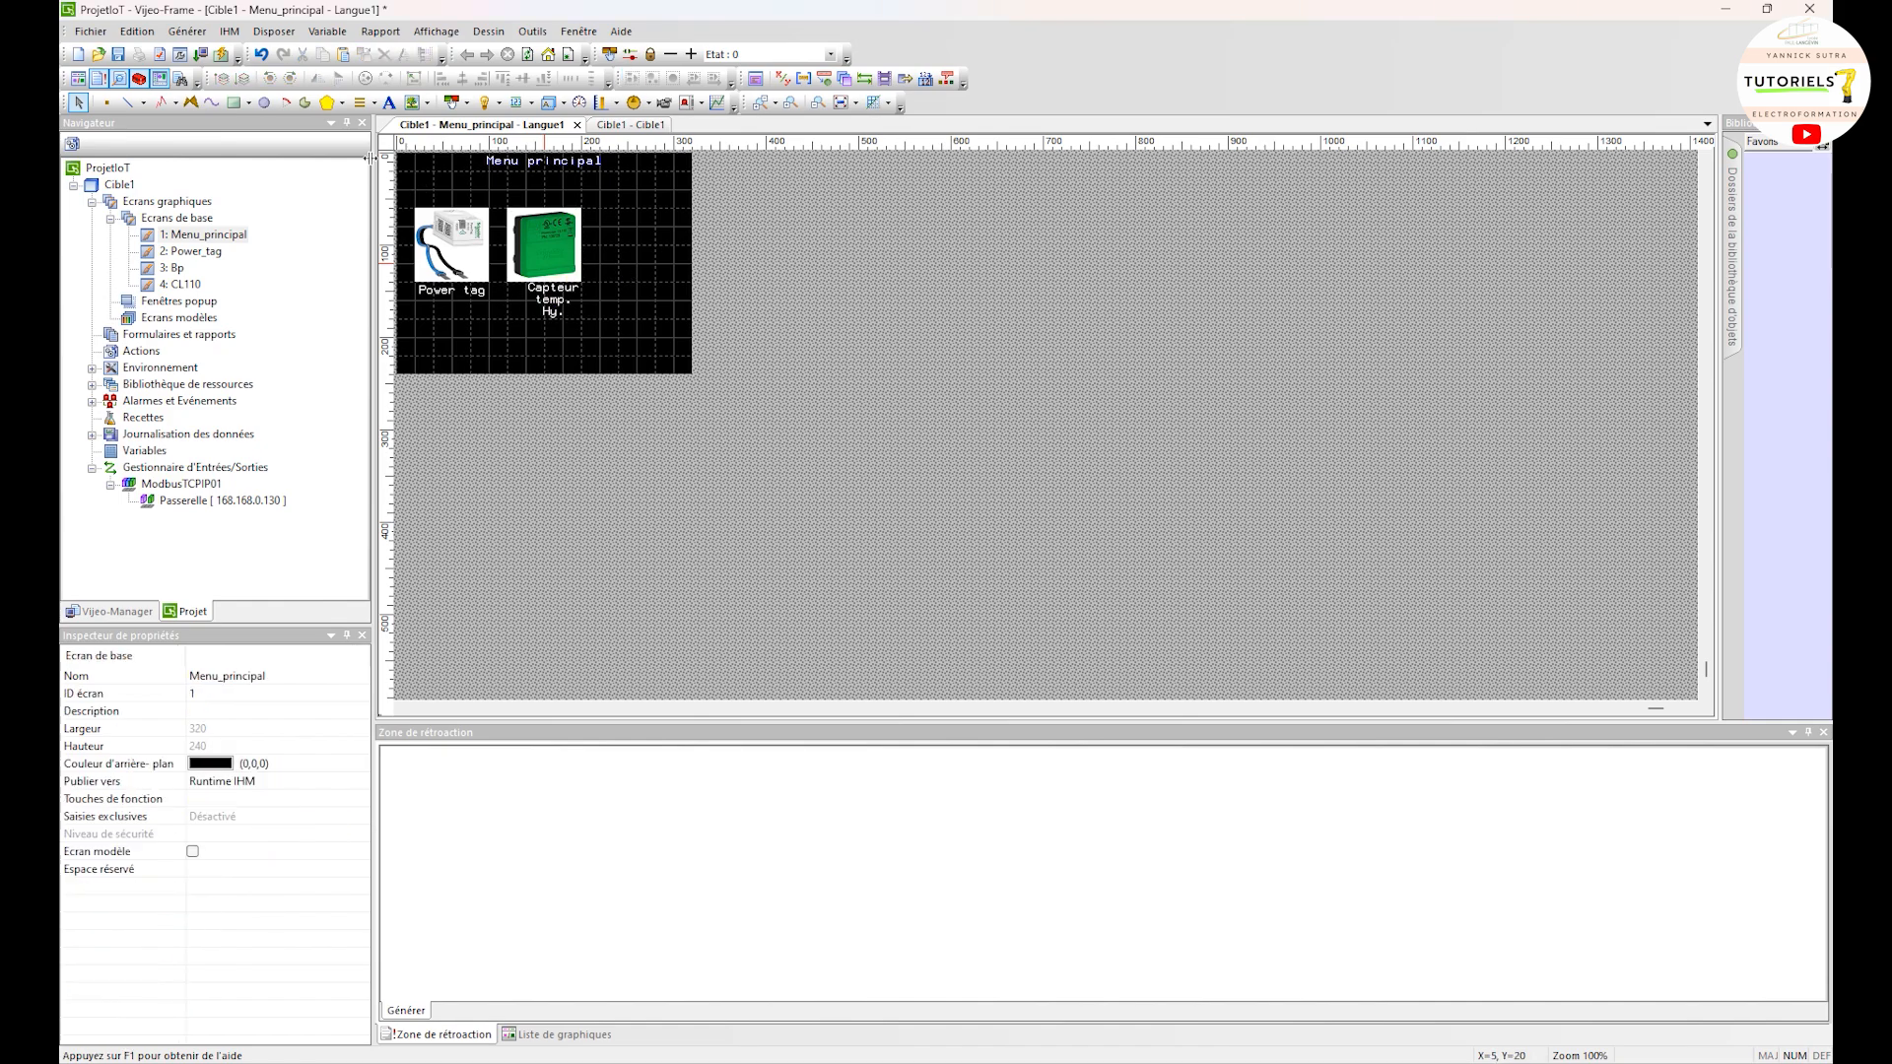
Insert the BP.jpg image beside the CL110 image on the main menu and widen it towards that image
{"action": "left_click", "coordinate": [418, 103]}
{"action": "left_click_drag", "start_coordinate": [618, 190], "coordinate": [673, 318]}
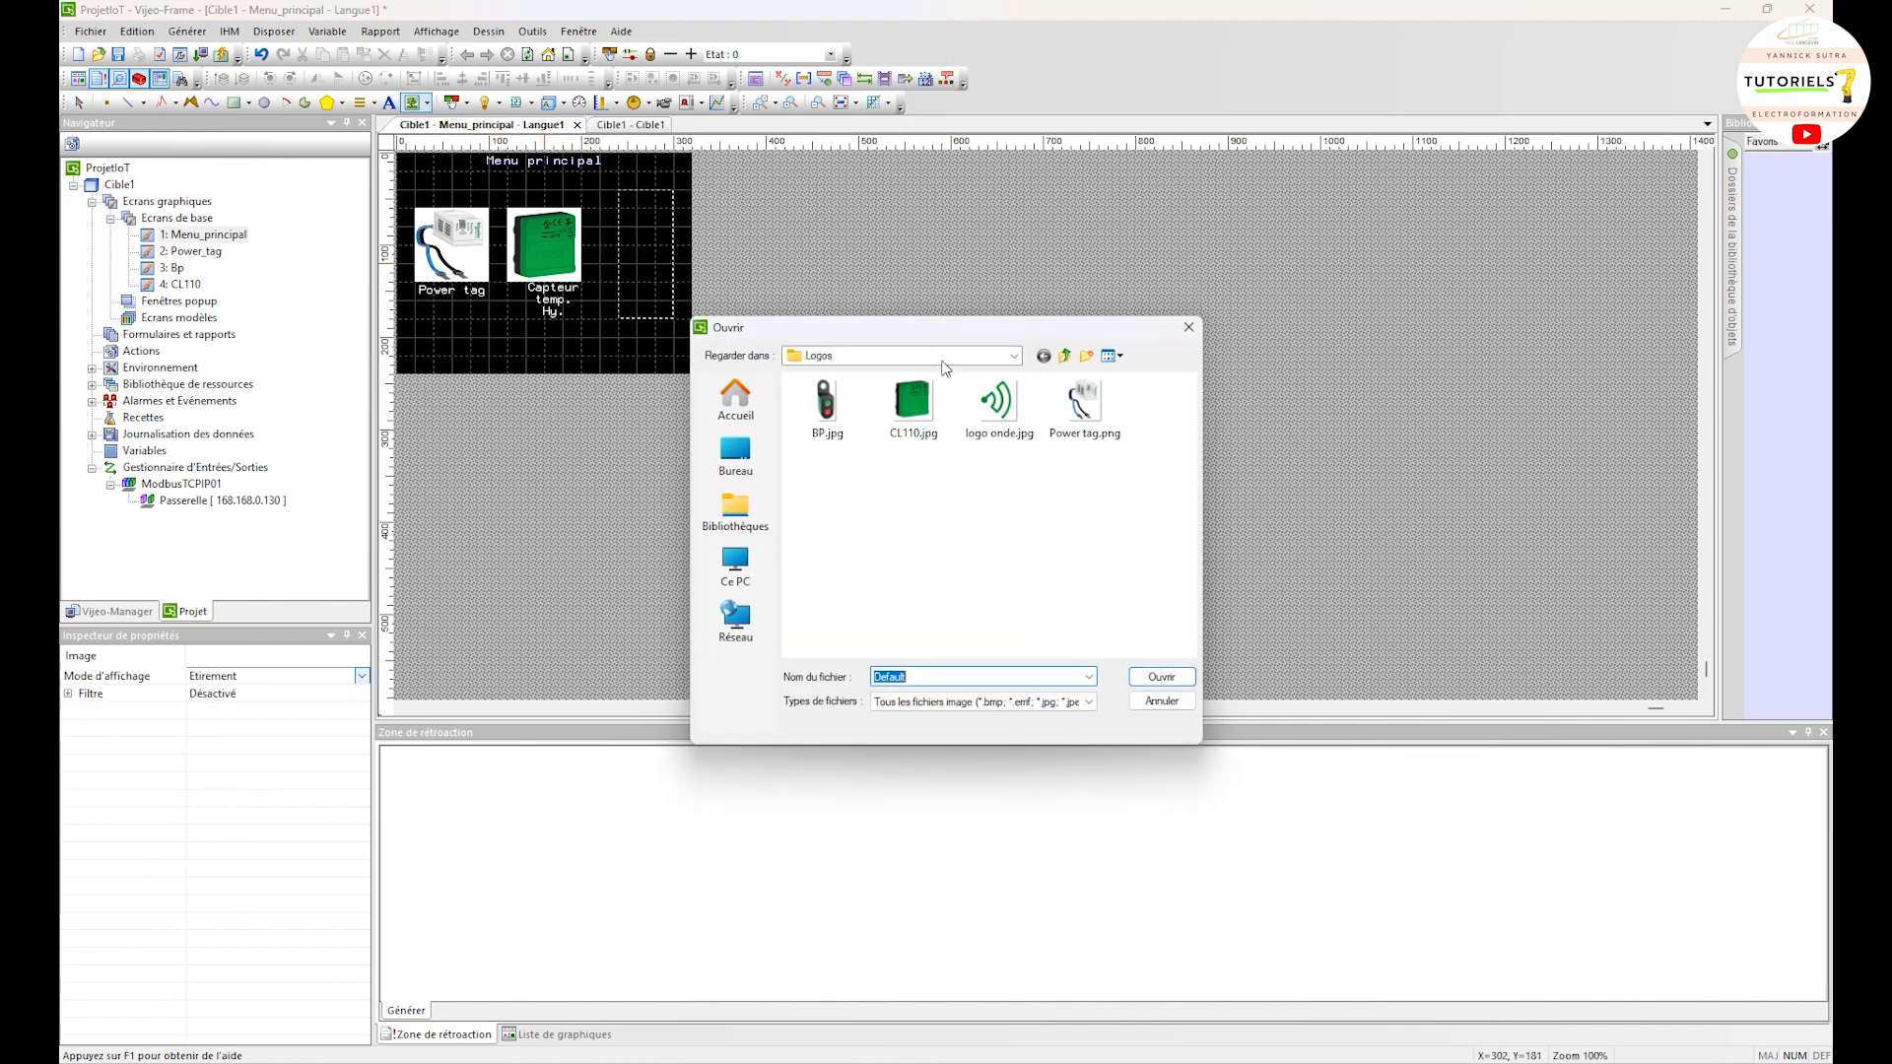
{"action": "double_click", "coordinate": [833, 406]}
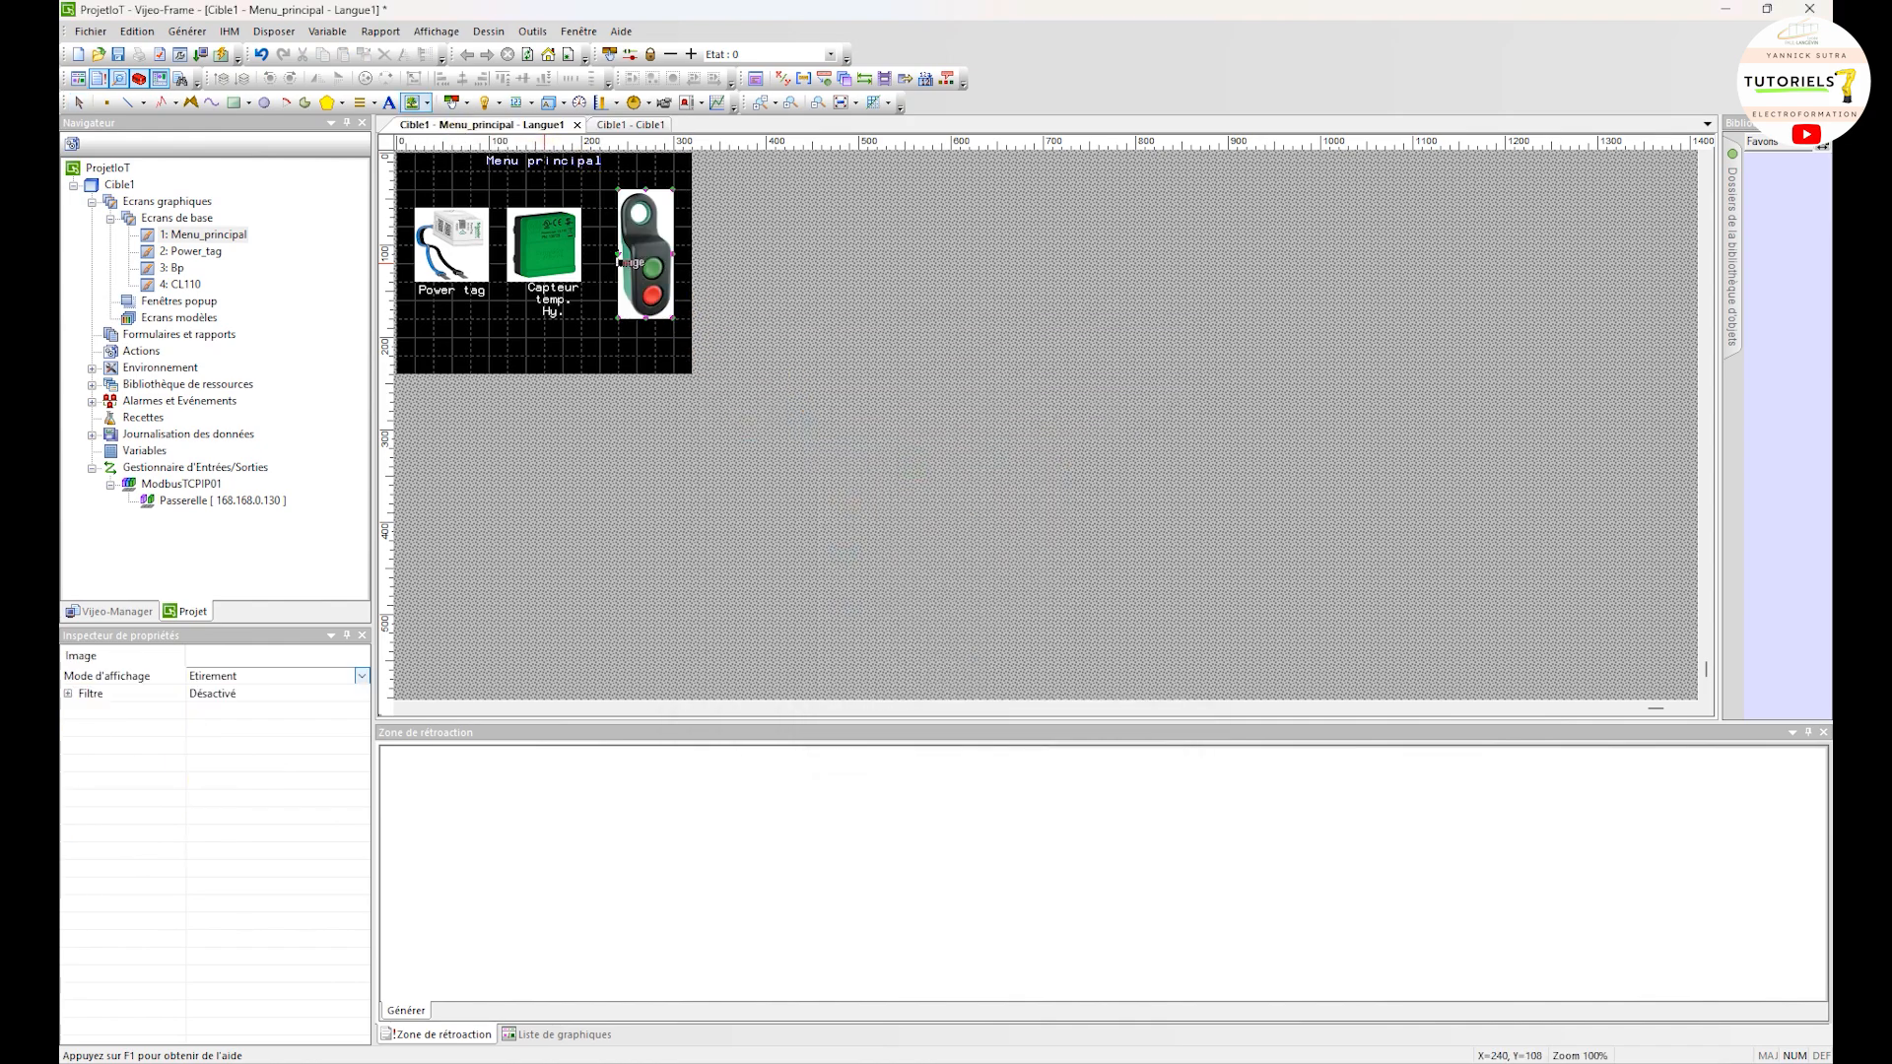
{"action": "left_click_drag", "start_coordinate": [618, 254], "coordinate": [600, 255]}
Copy the "Power tag" label and place the copy directly beneath the push-button image
{"action": "left_click", "coordinate": [551, 308]}
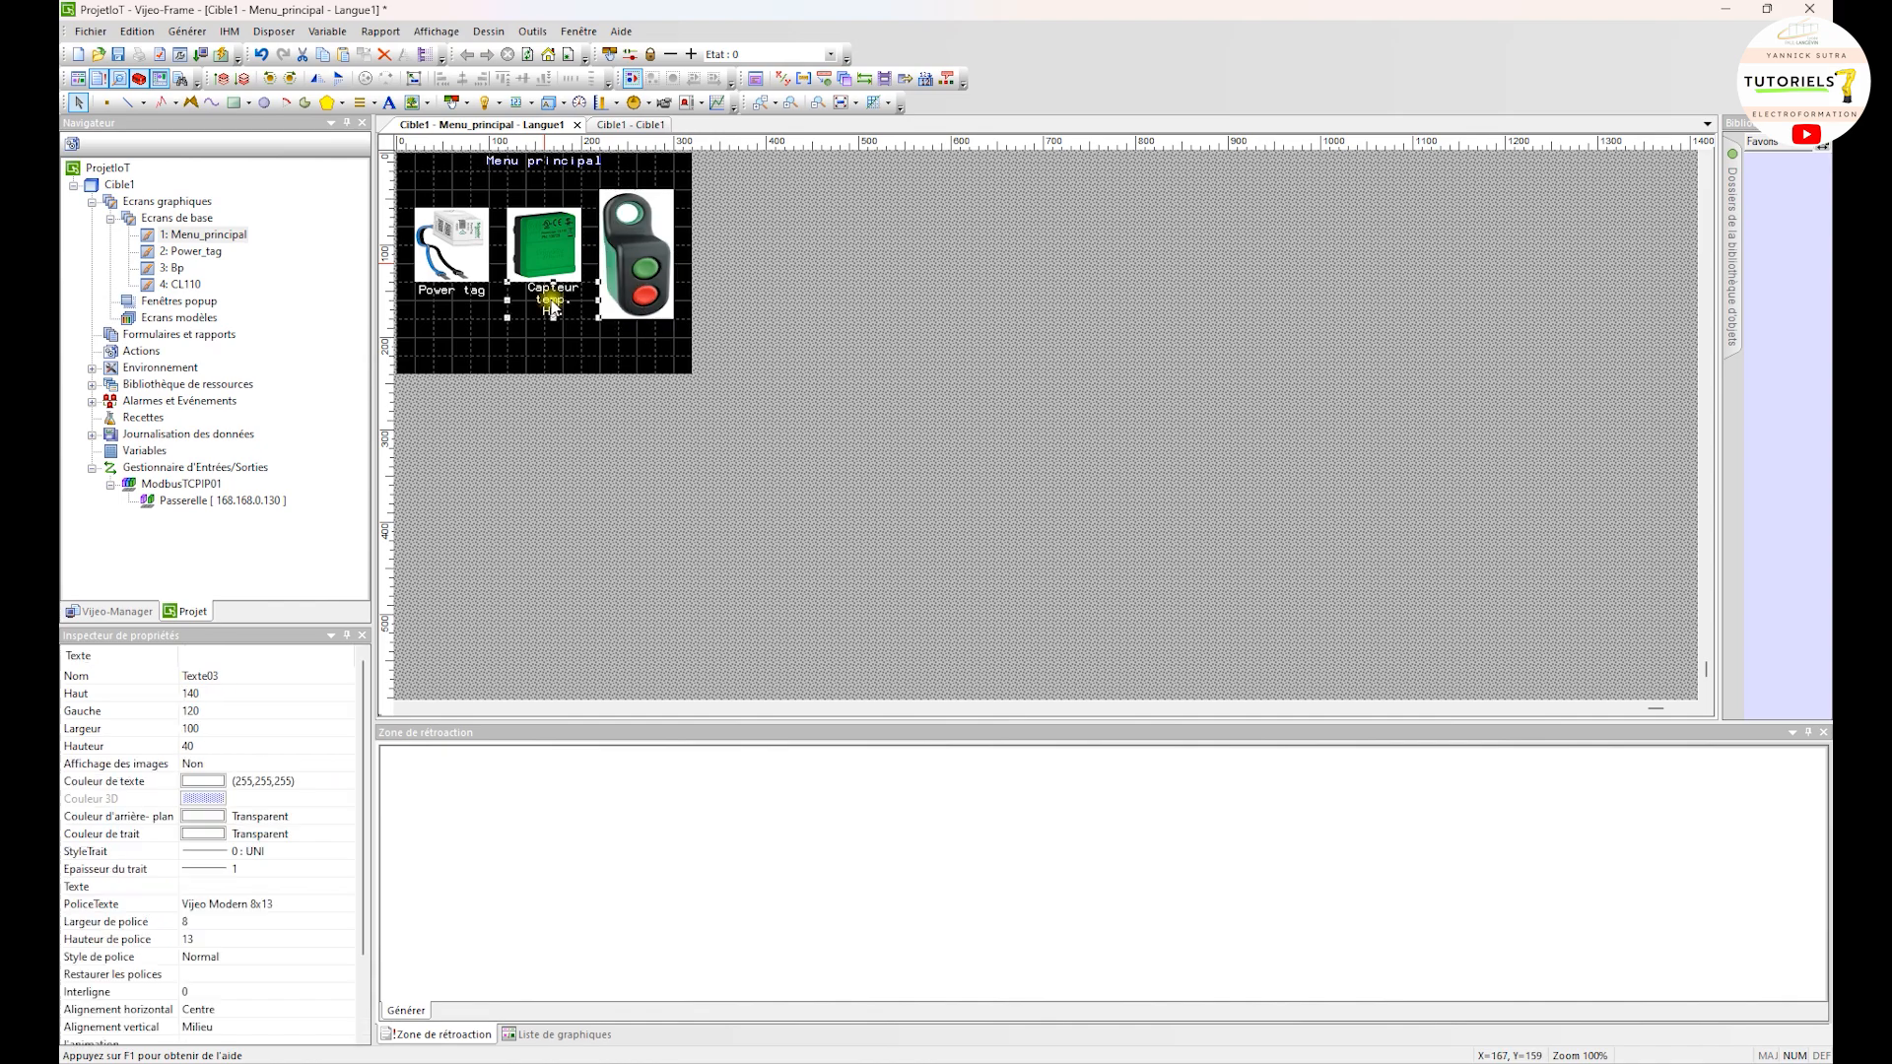
{"action": "left_click", "coordinate": [458, 288]}
{"action": "right_click", "coordinate": [458, 288]}
{"action": "left_click", "coordinate": [512, 370]}
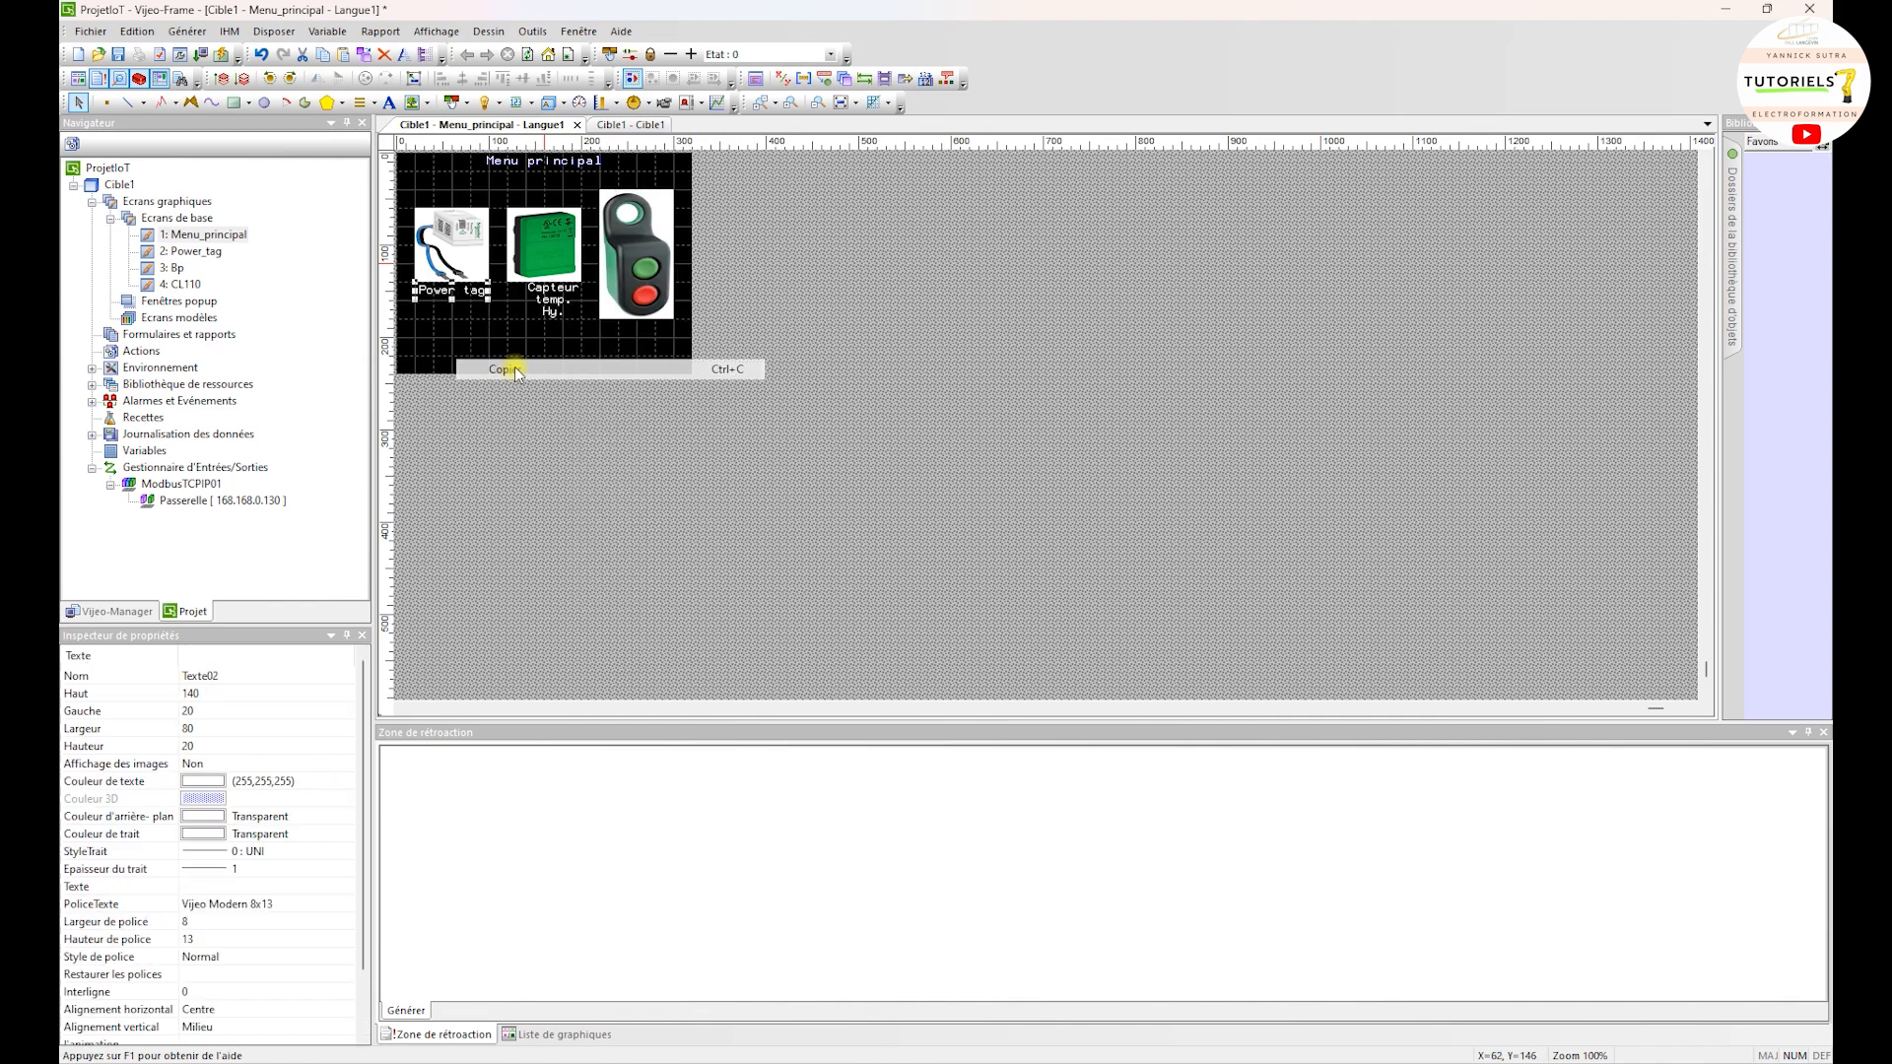
{"action": "right_click", "coordinate": [519, 340]}
{"action": "left_click", "coordinate": [560, 363]}
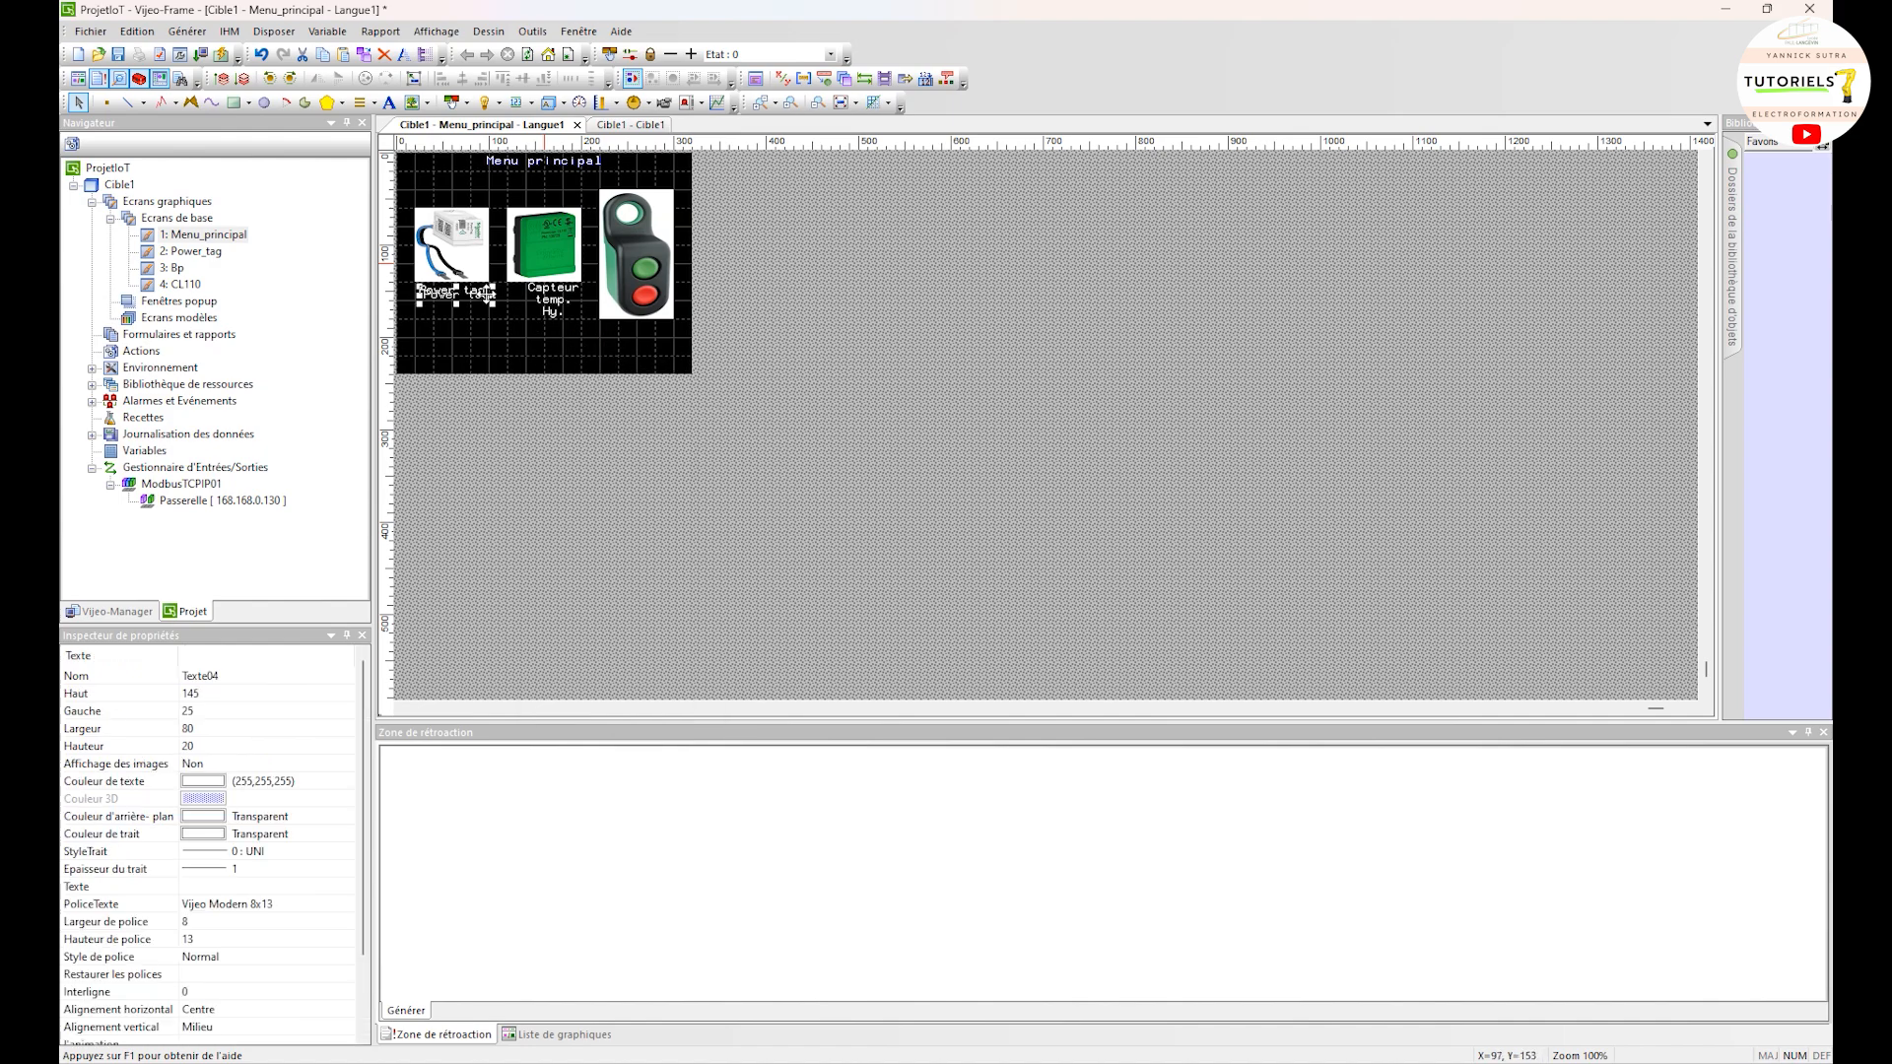
{"action": "left_click_drag", "start_coordinate": [489, 296], "coordinate": [645, 336]}
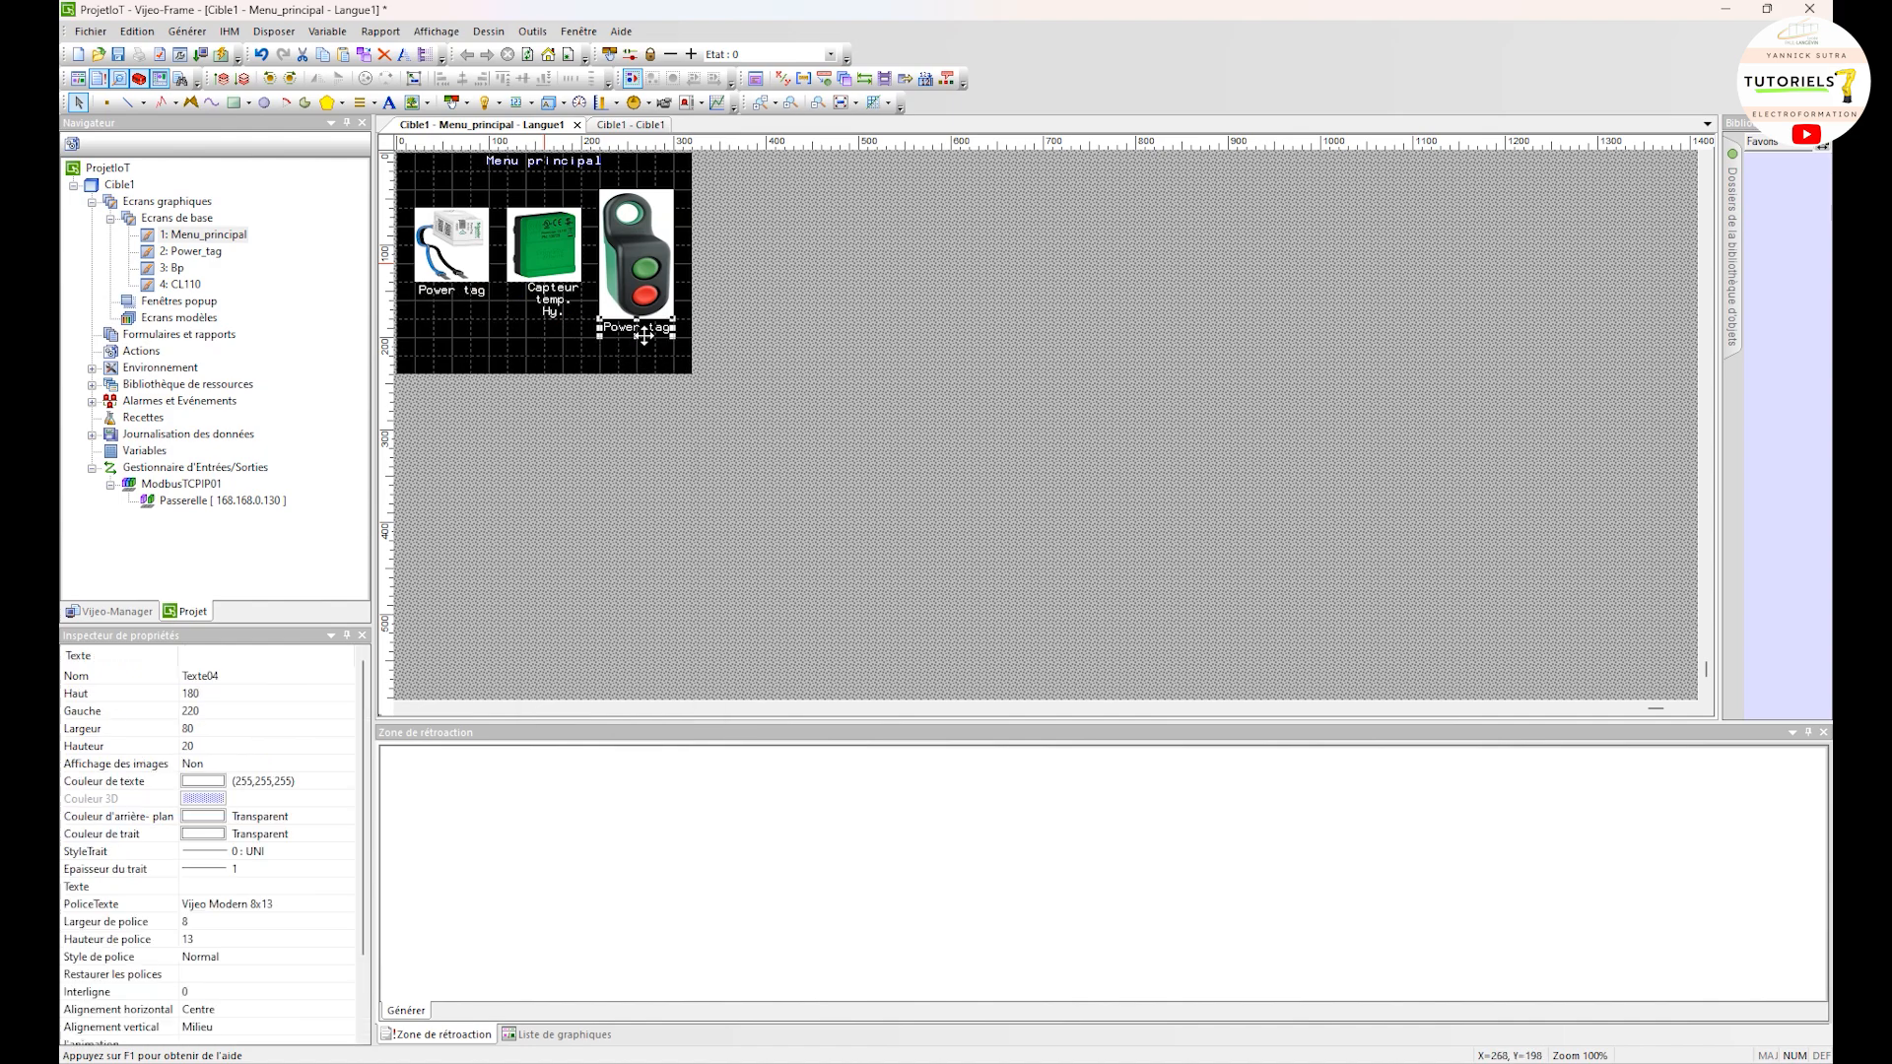
Change the label under the push-button image to "Bp Sans fil"
{"action": "double_click", "coordinate": [644, 336]}
{"action": "type", "text": "Bp Sasn"}
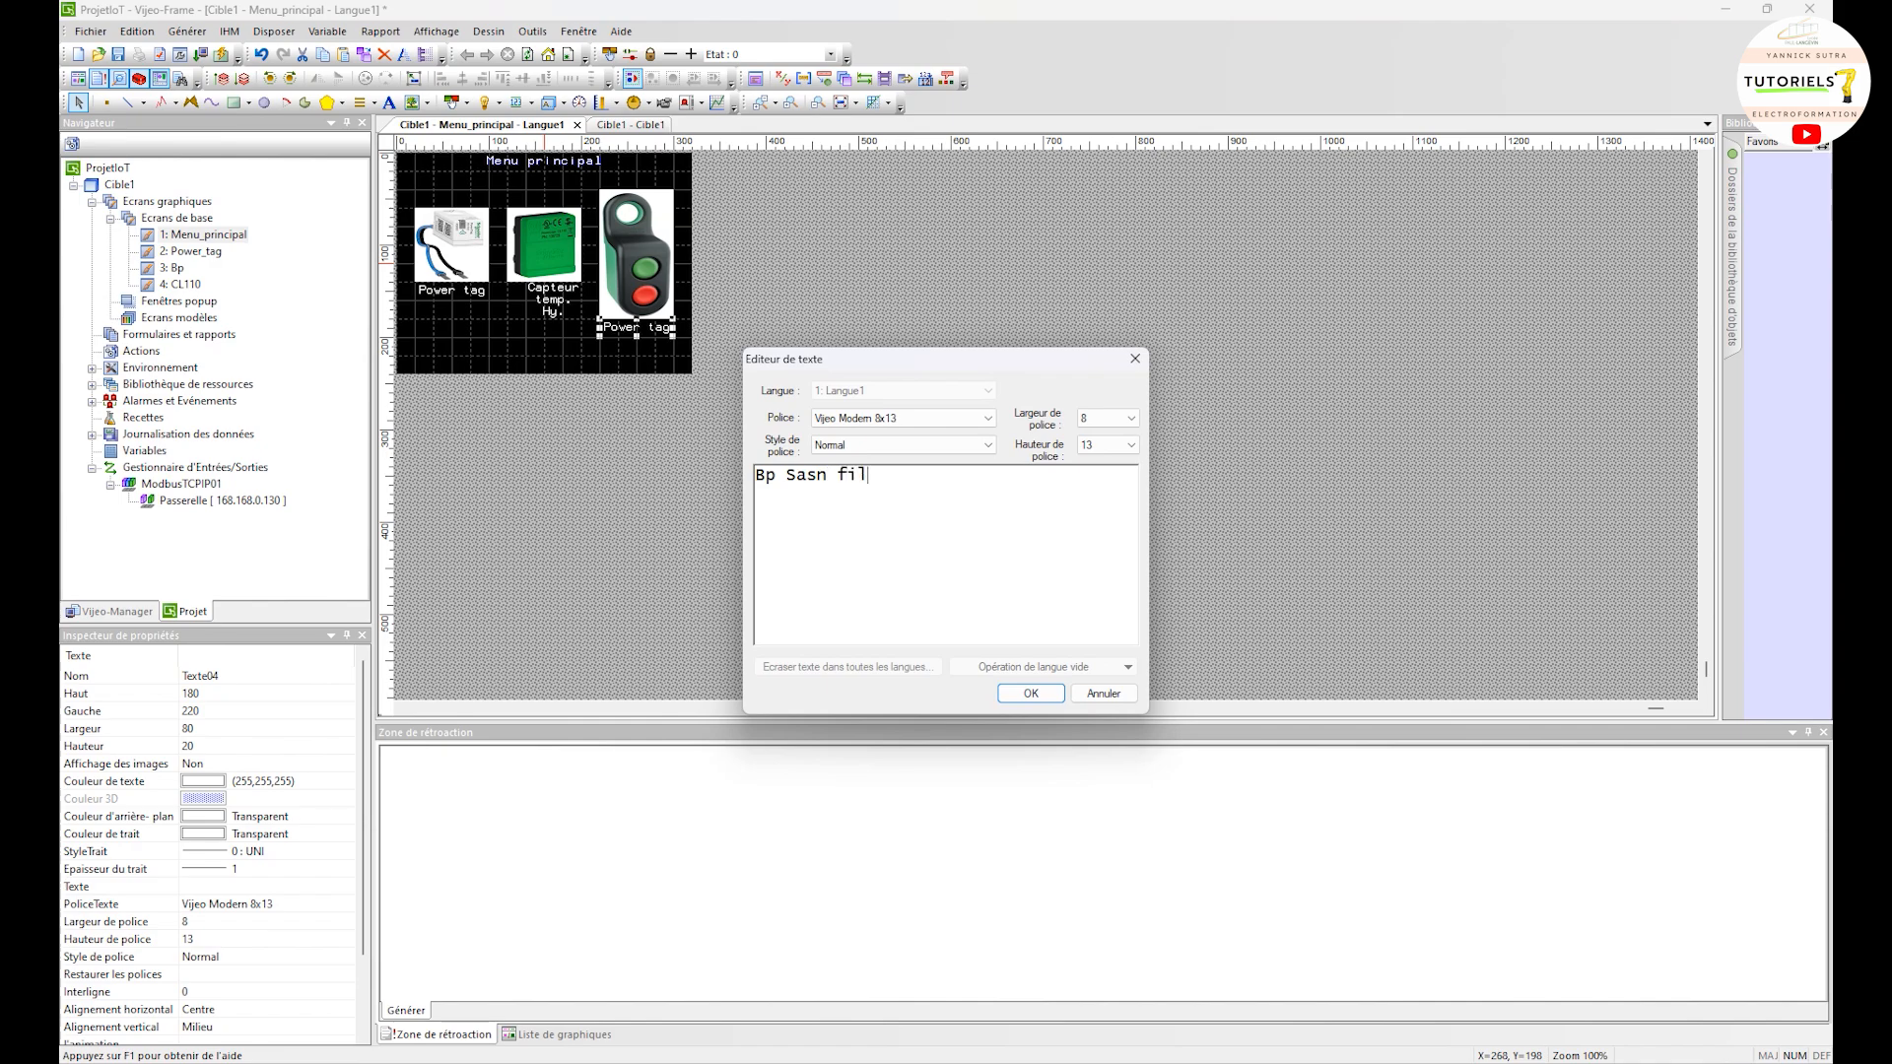
{"action": "type", "text": " fil"}
{"action": "left_click", "coordinate": [809, 476]}
{"action": "key", "text": "Delete"}
{"action": "type", "text": "s"}
{"action": "left_click", "coordinate": [1031, 693]}
{"action": "left_click", "coordinate": [844, 541]}
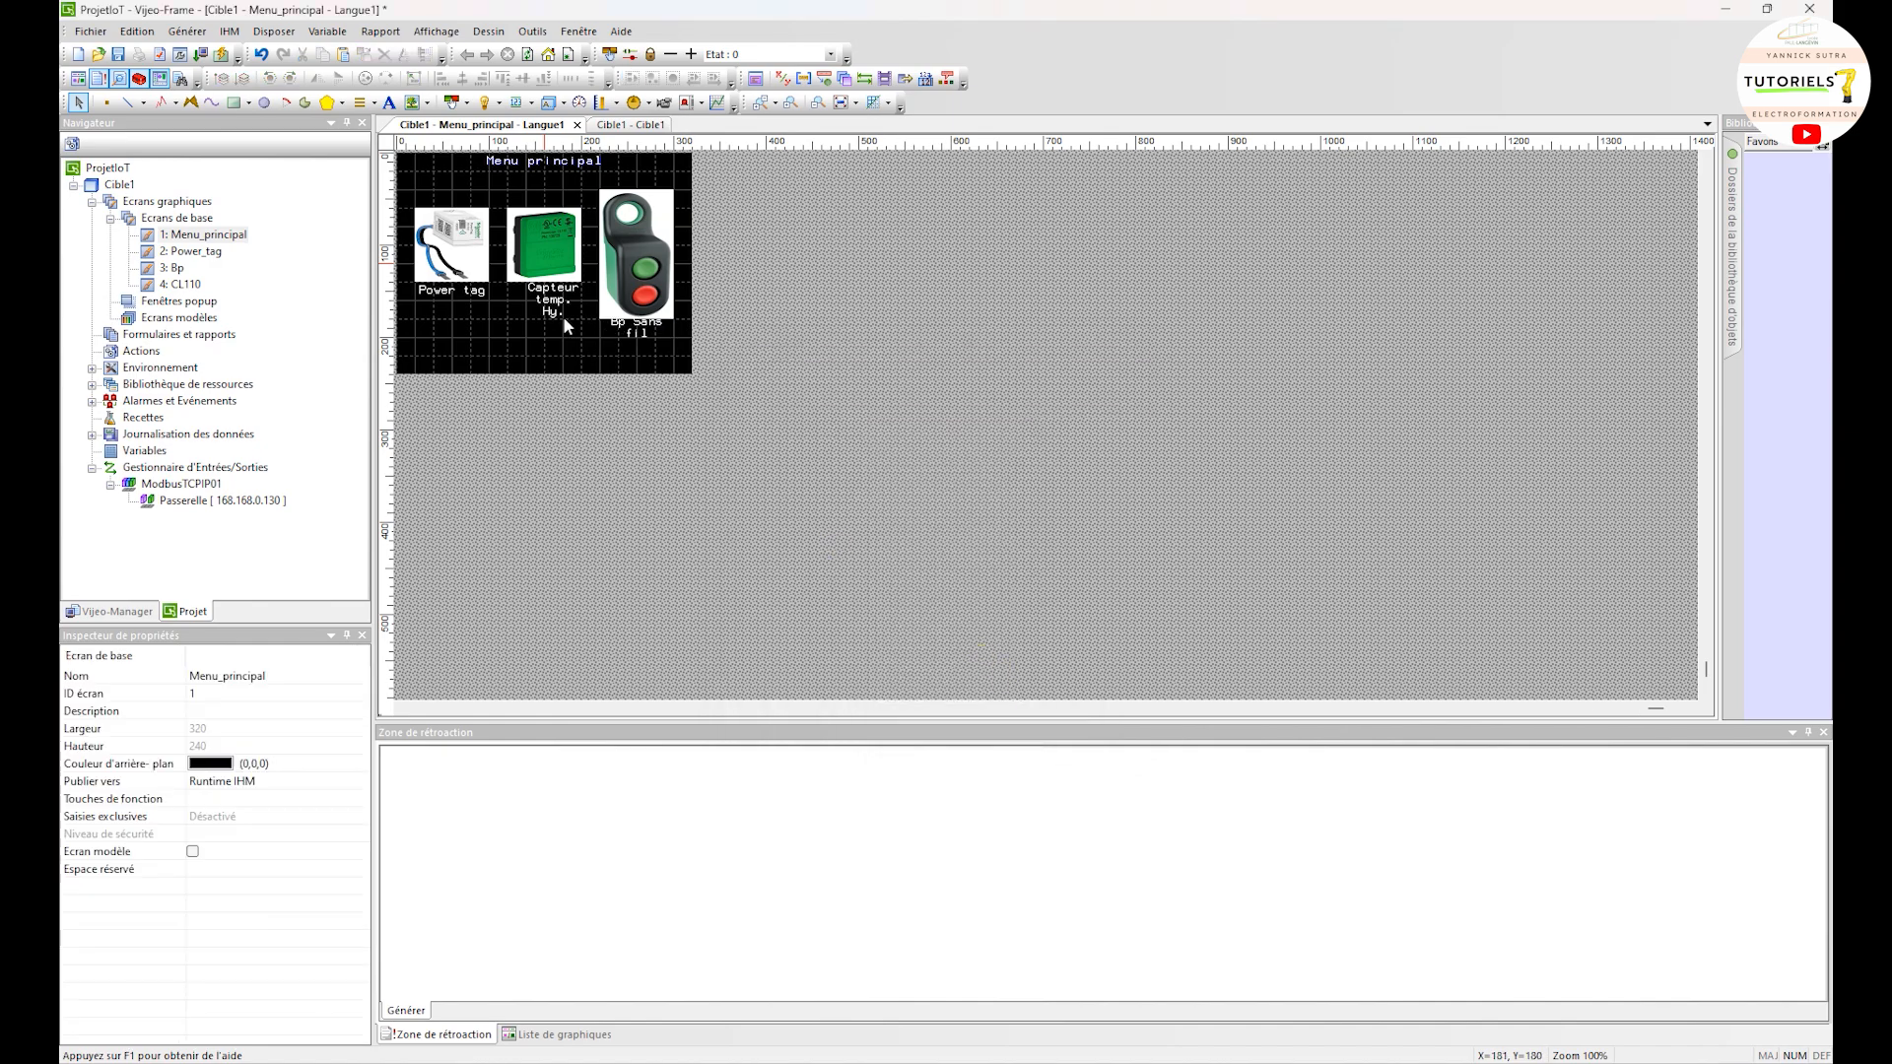
Widen the label under the CL110 image to about 120 and rearrange its text as "Capteur" above "temp. Hy."
{"action": "left_click", "coordinate": [522, 303]}
{"action": "left_click_drag", "start_coordinate": [507, 300], "coordinate": [489, 300]}
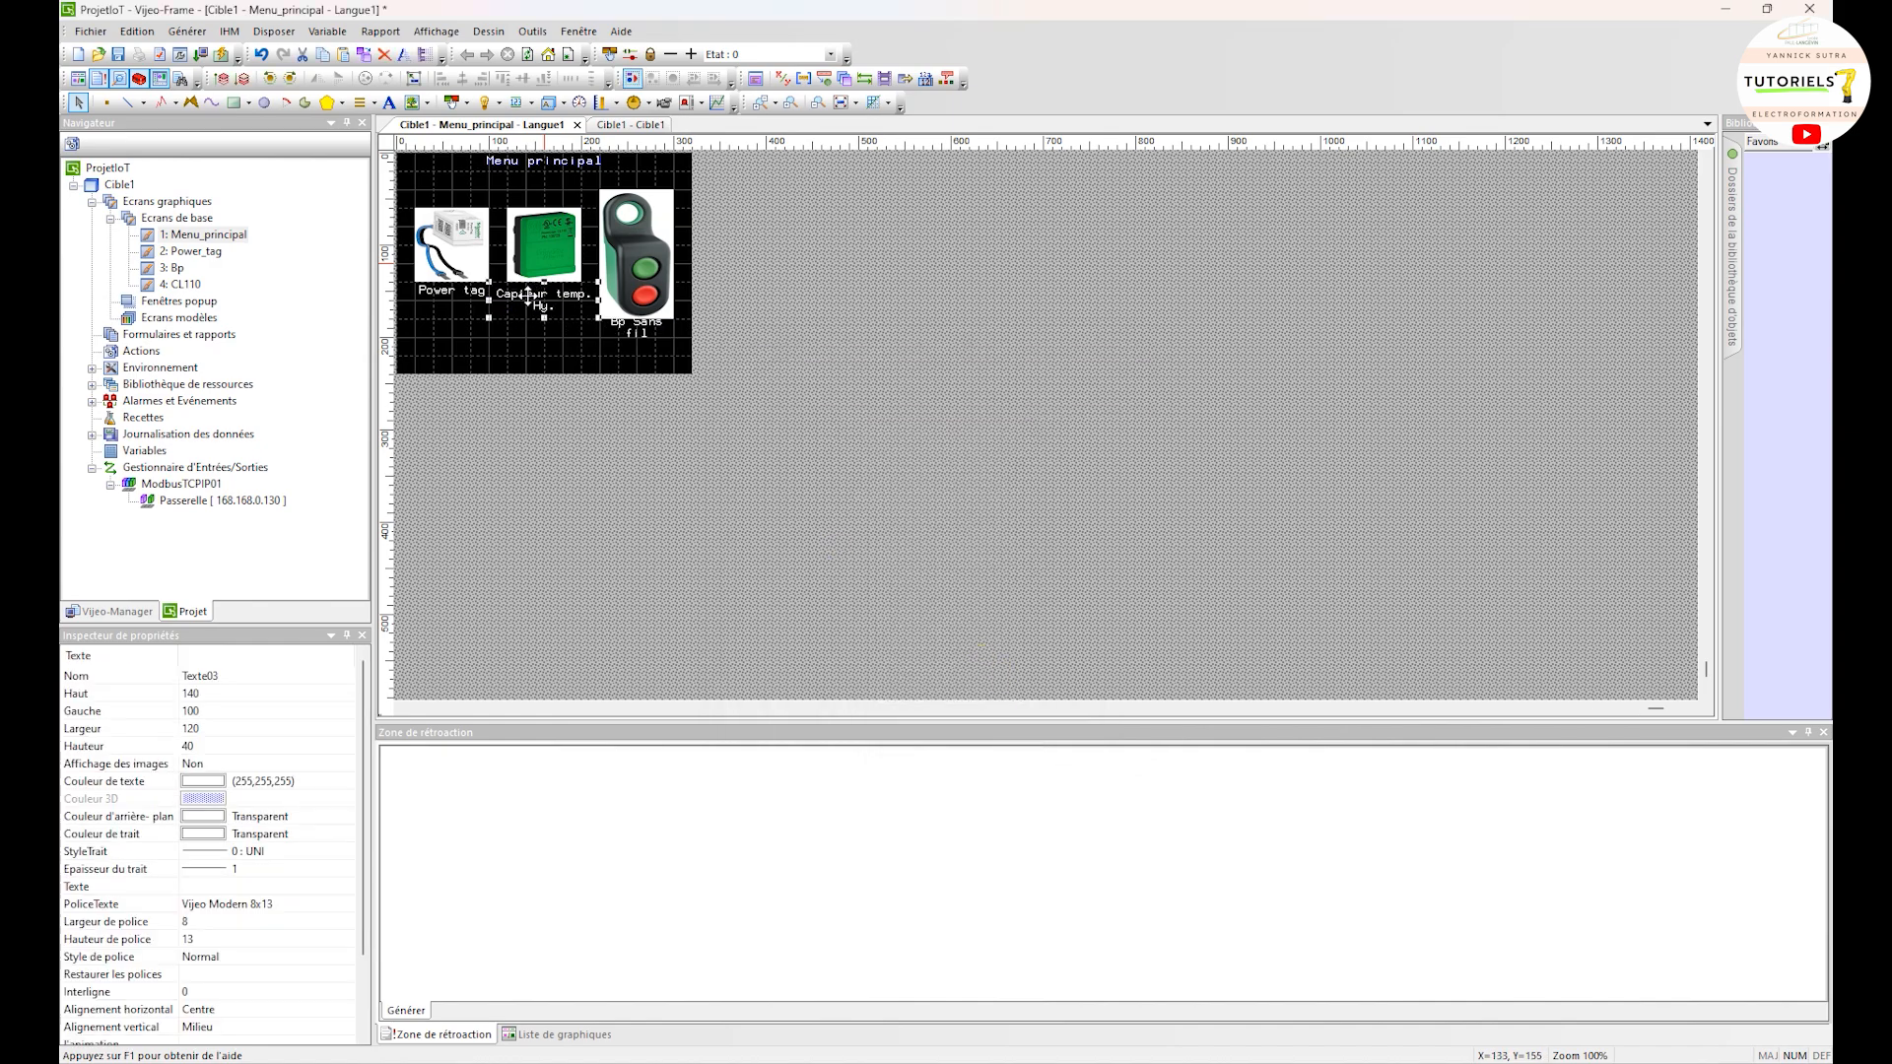
{"action": "left_click", "coordinate": [558, 344]}
{"action": "double_click", "coordinate": [554, 298]}
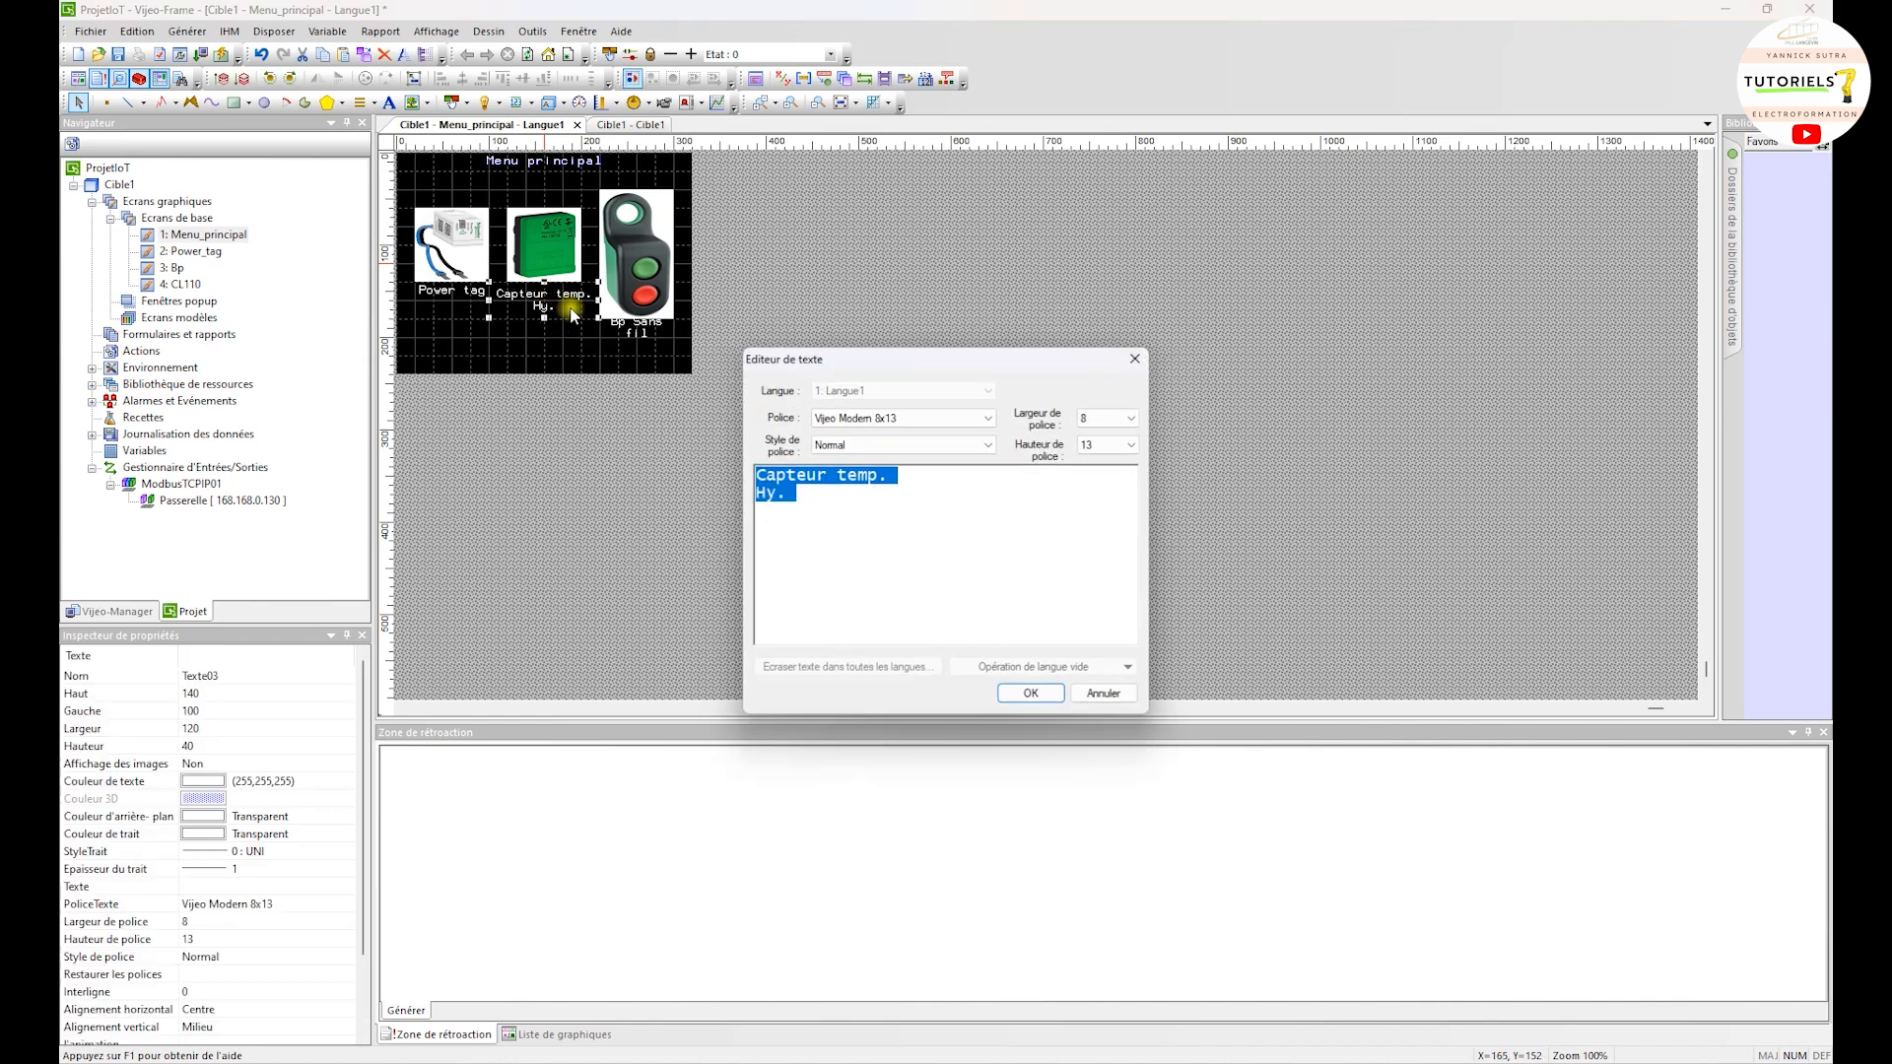
{"action": "left_click", "coordinate": [840, 476]}
{"action": "key", "text": "BackSpace"}
{"action": "key", "text": "Return"}
{"action": "left_click", "coordinate": [841, 492]}
{"action": "key", "text": "Delete"}
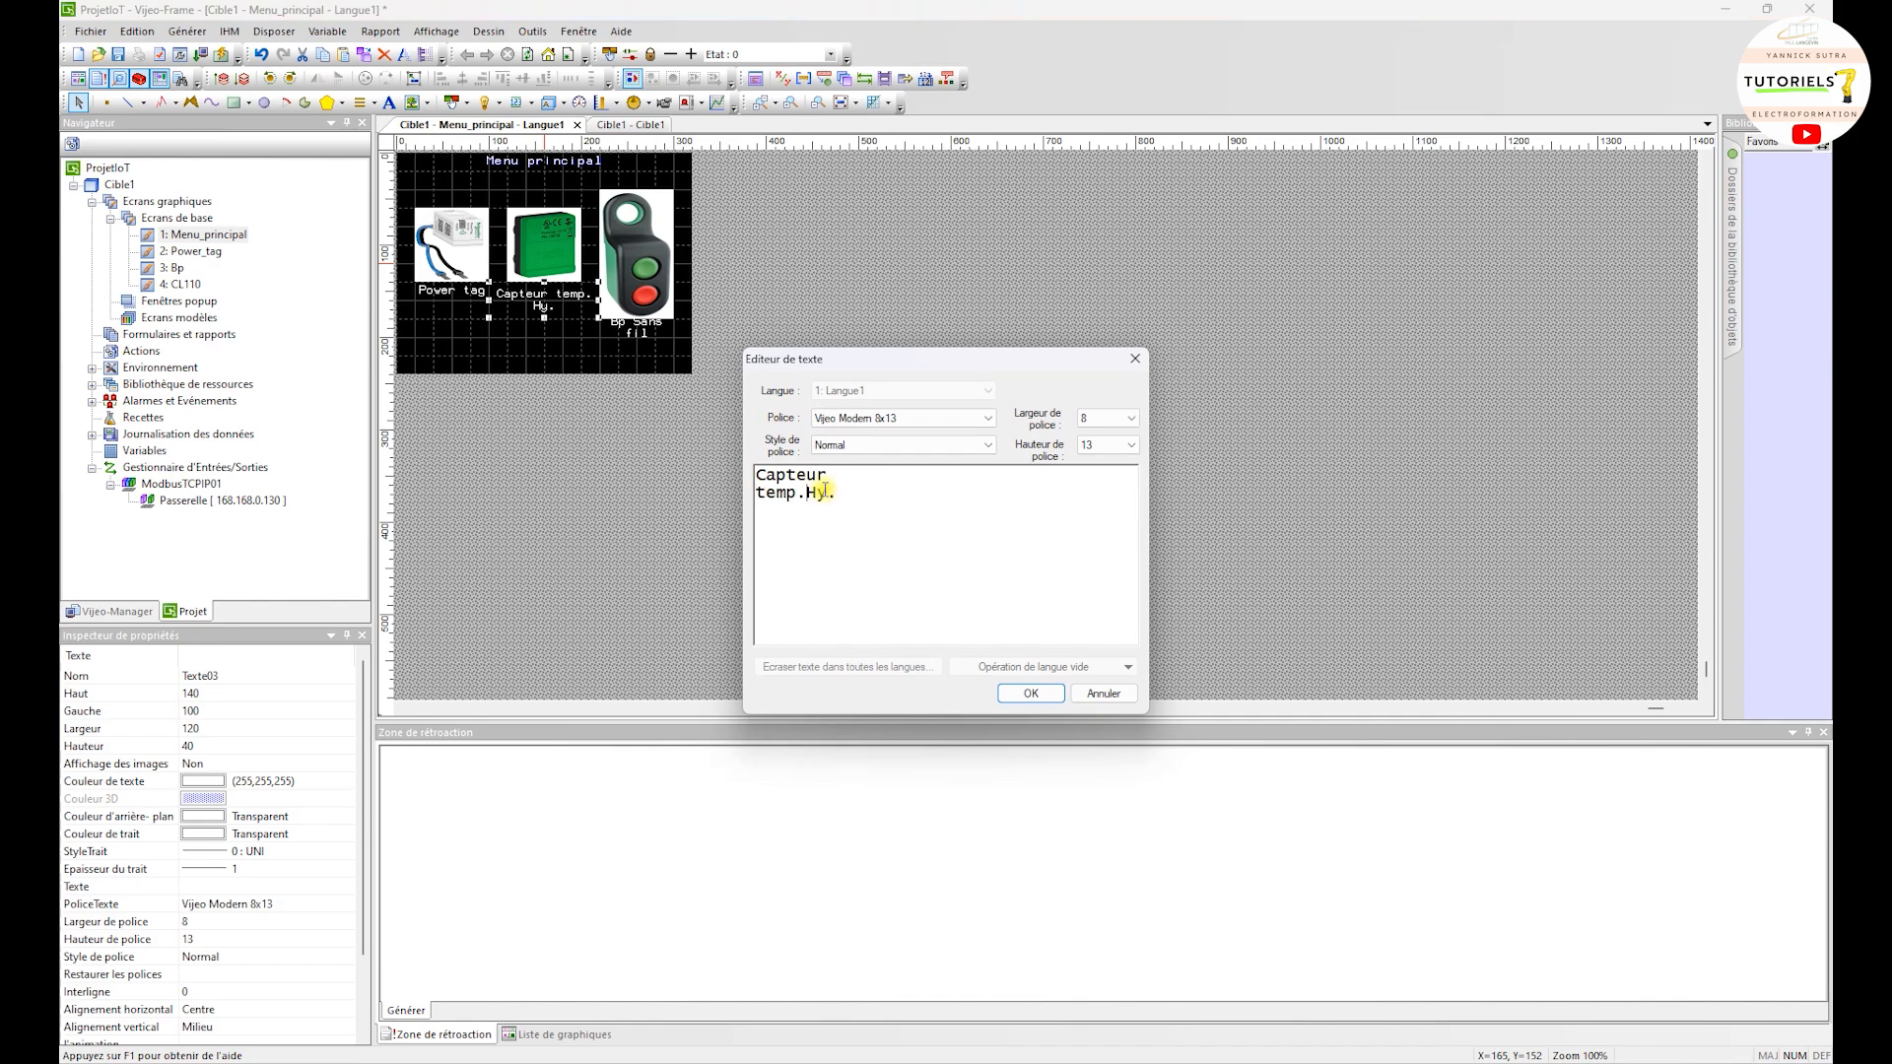
{"action": "left_click", "coordinate": [1031, 692]}
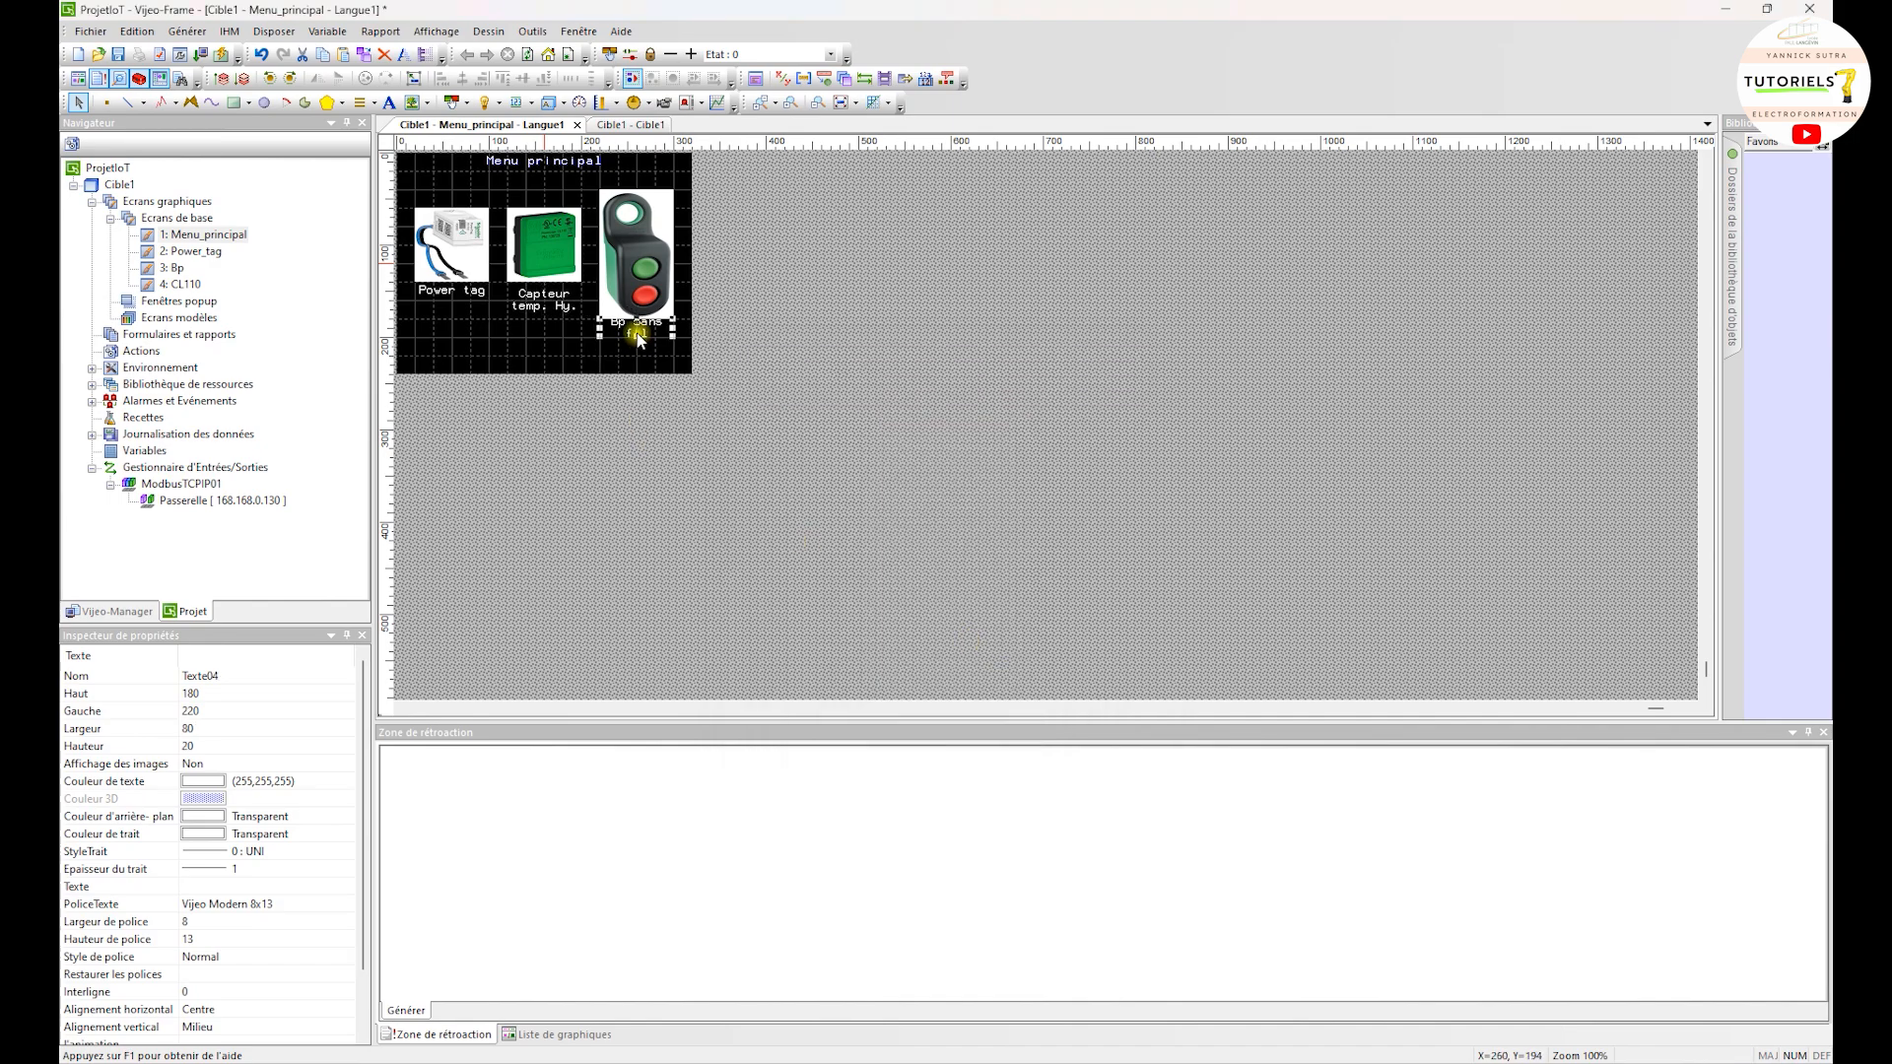
Adjust the "Bp Sans fil" label so that both lines fit beneath the push-button image
{"action": "left_click", "coordinate": [636, 341]}
{"action": "mouse_move", "coordinate": [640, 344]}
{"action": "left_mouse_down"}
{"action": "mouse_move", "coordinate": [641, 364]}
{"action": "mouse_move", "coordinate": [637, 319]}
{"action": "left_mouse_up"}
Examine the Power tag image's properties and its position, touch and visibility animation options
{"action": "left_click", "coordinate": [448, 264]}
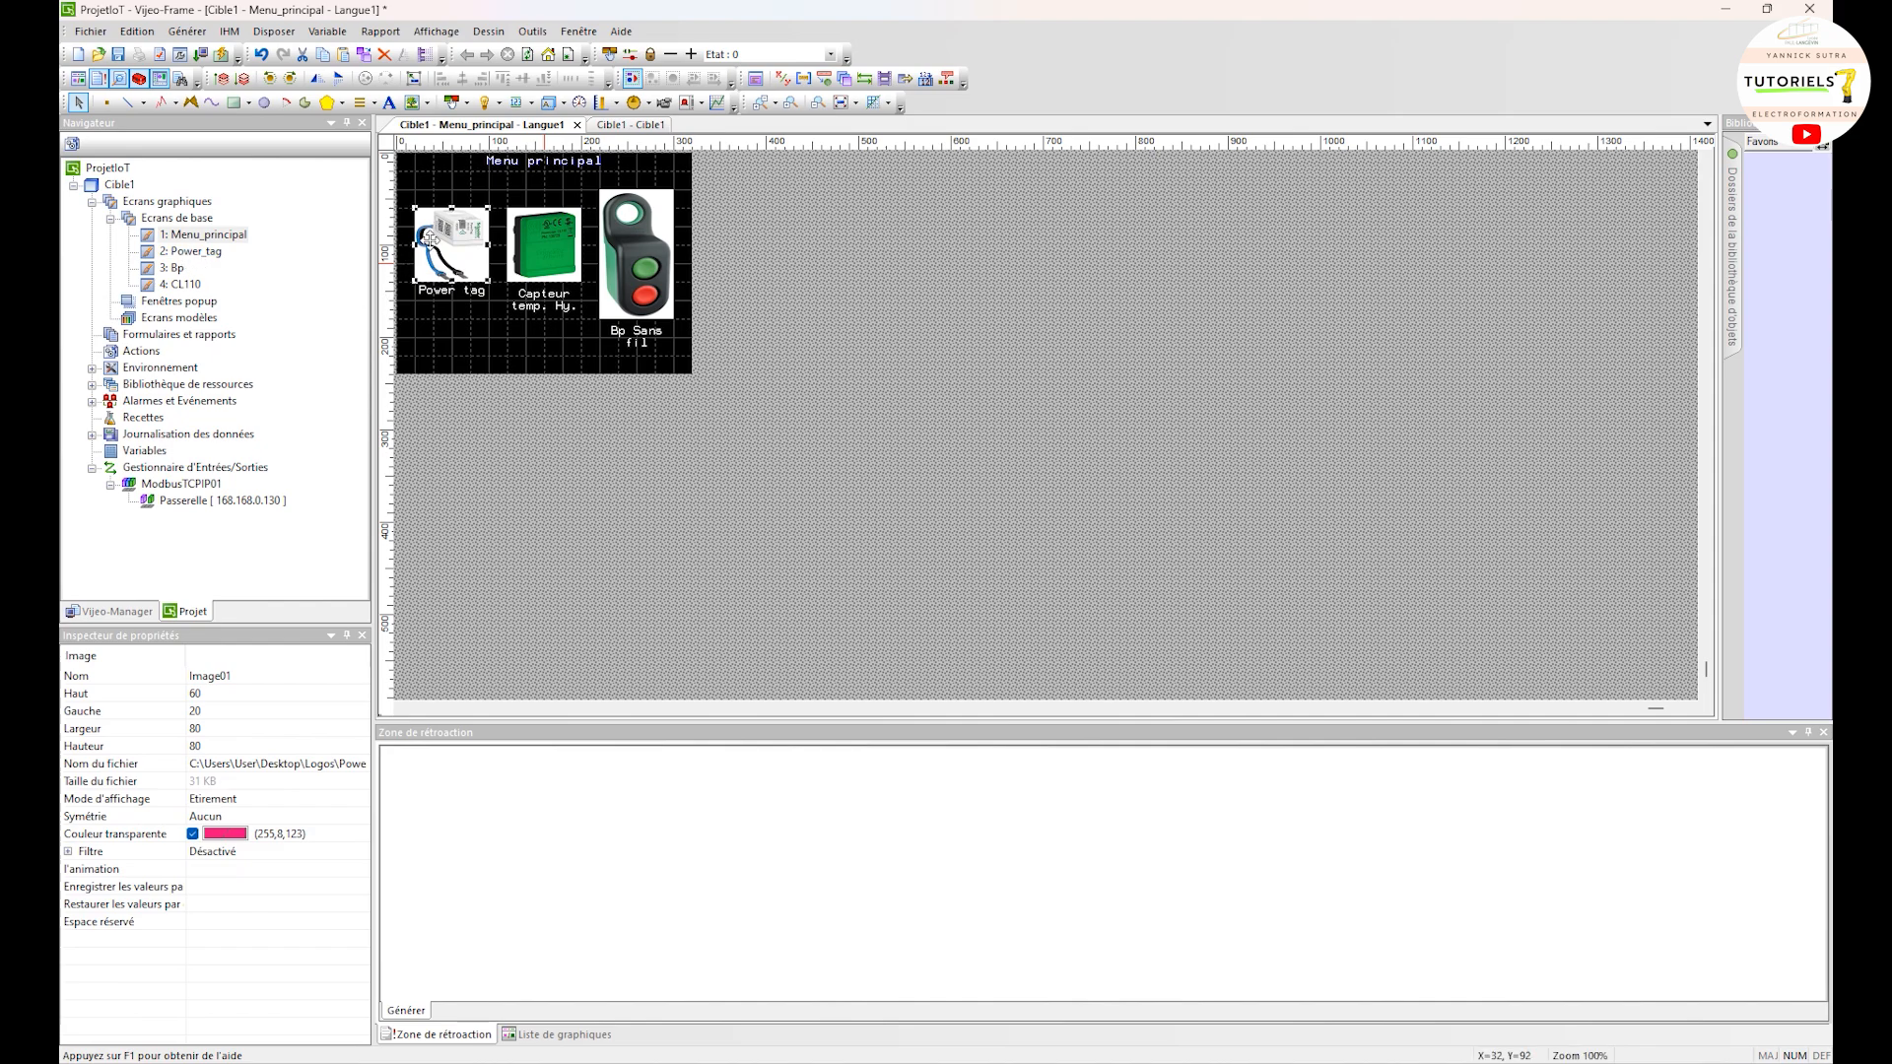
{"action": "left_click", "coordinate": [453, 292]}
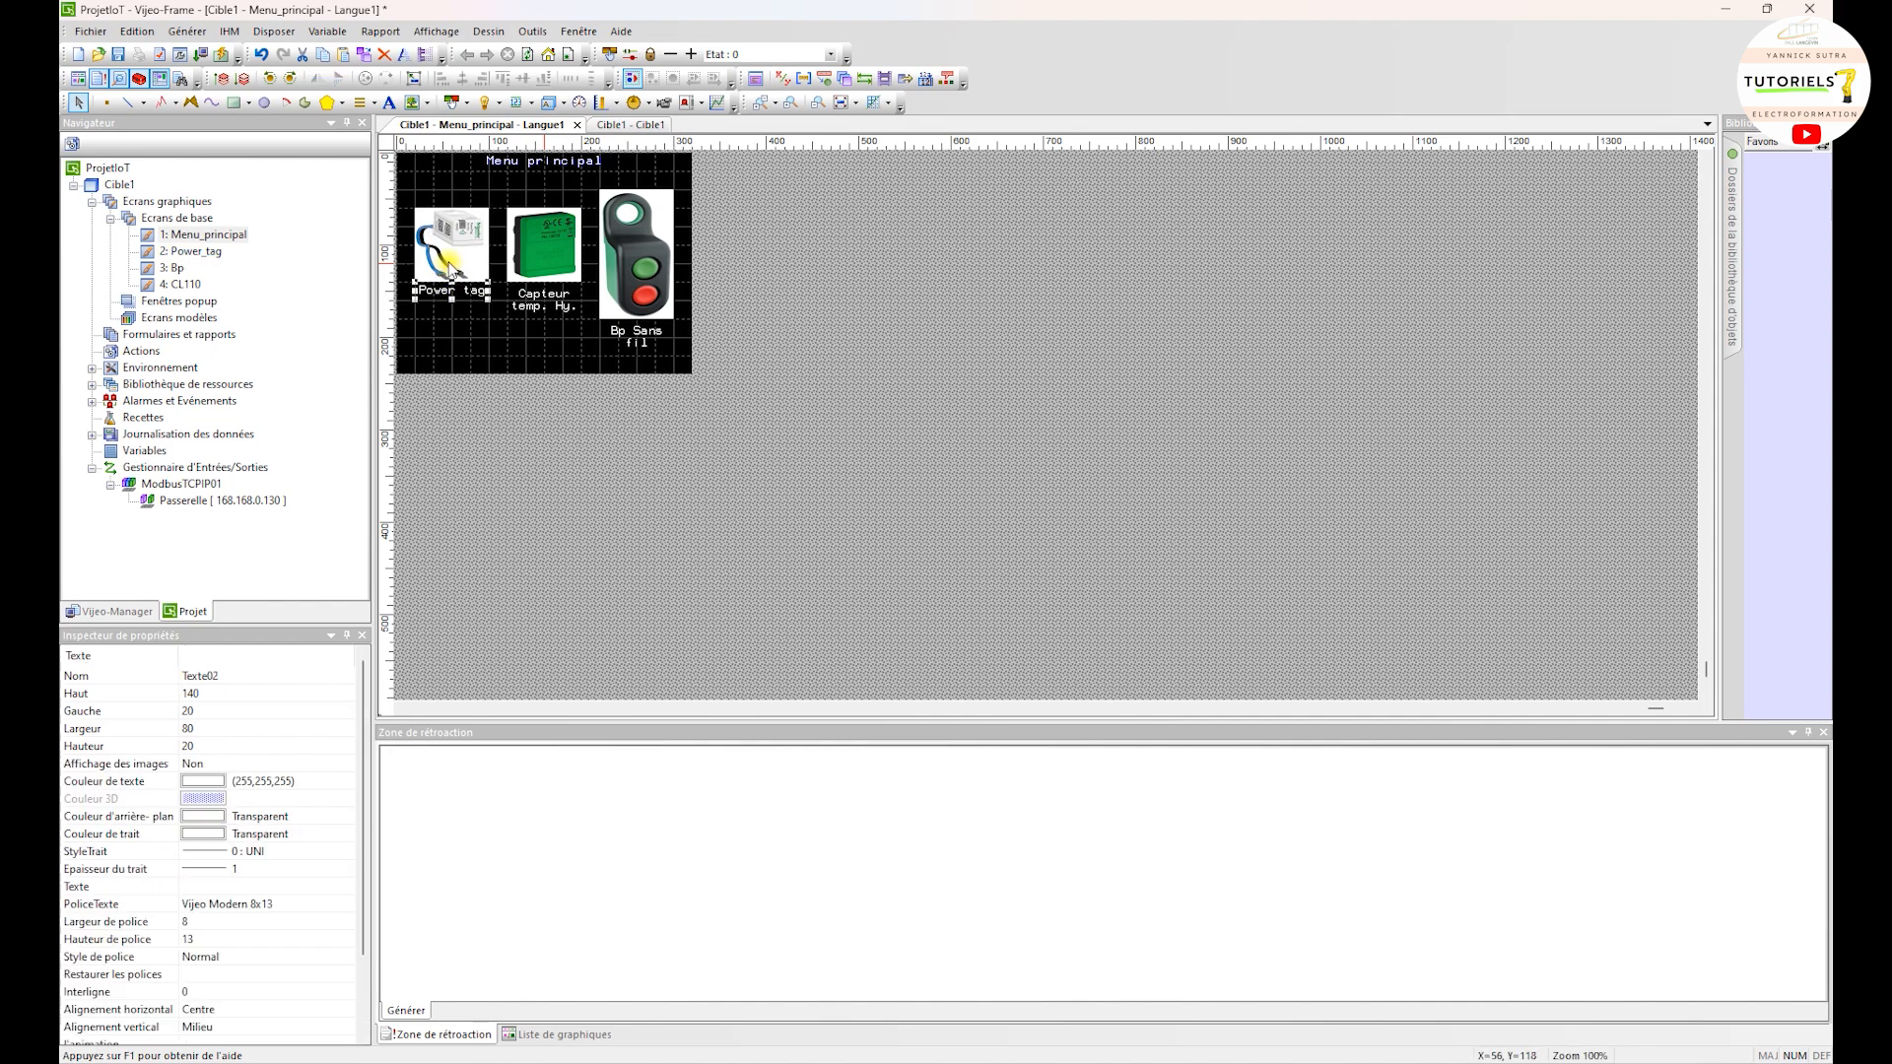
{"action": "left_click", "coordinate": [451, 257]}
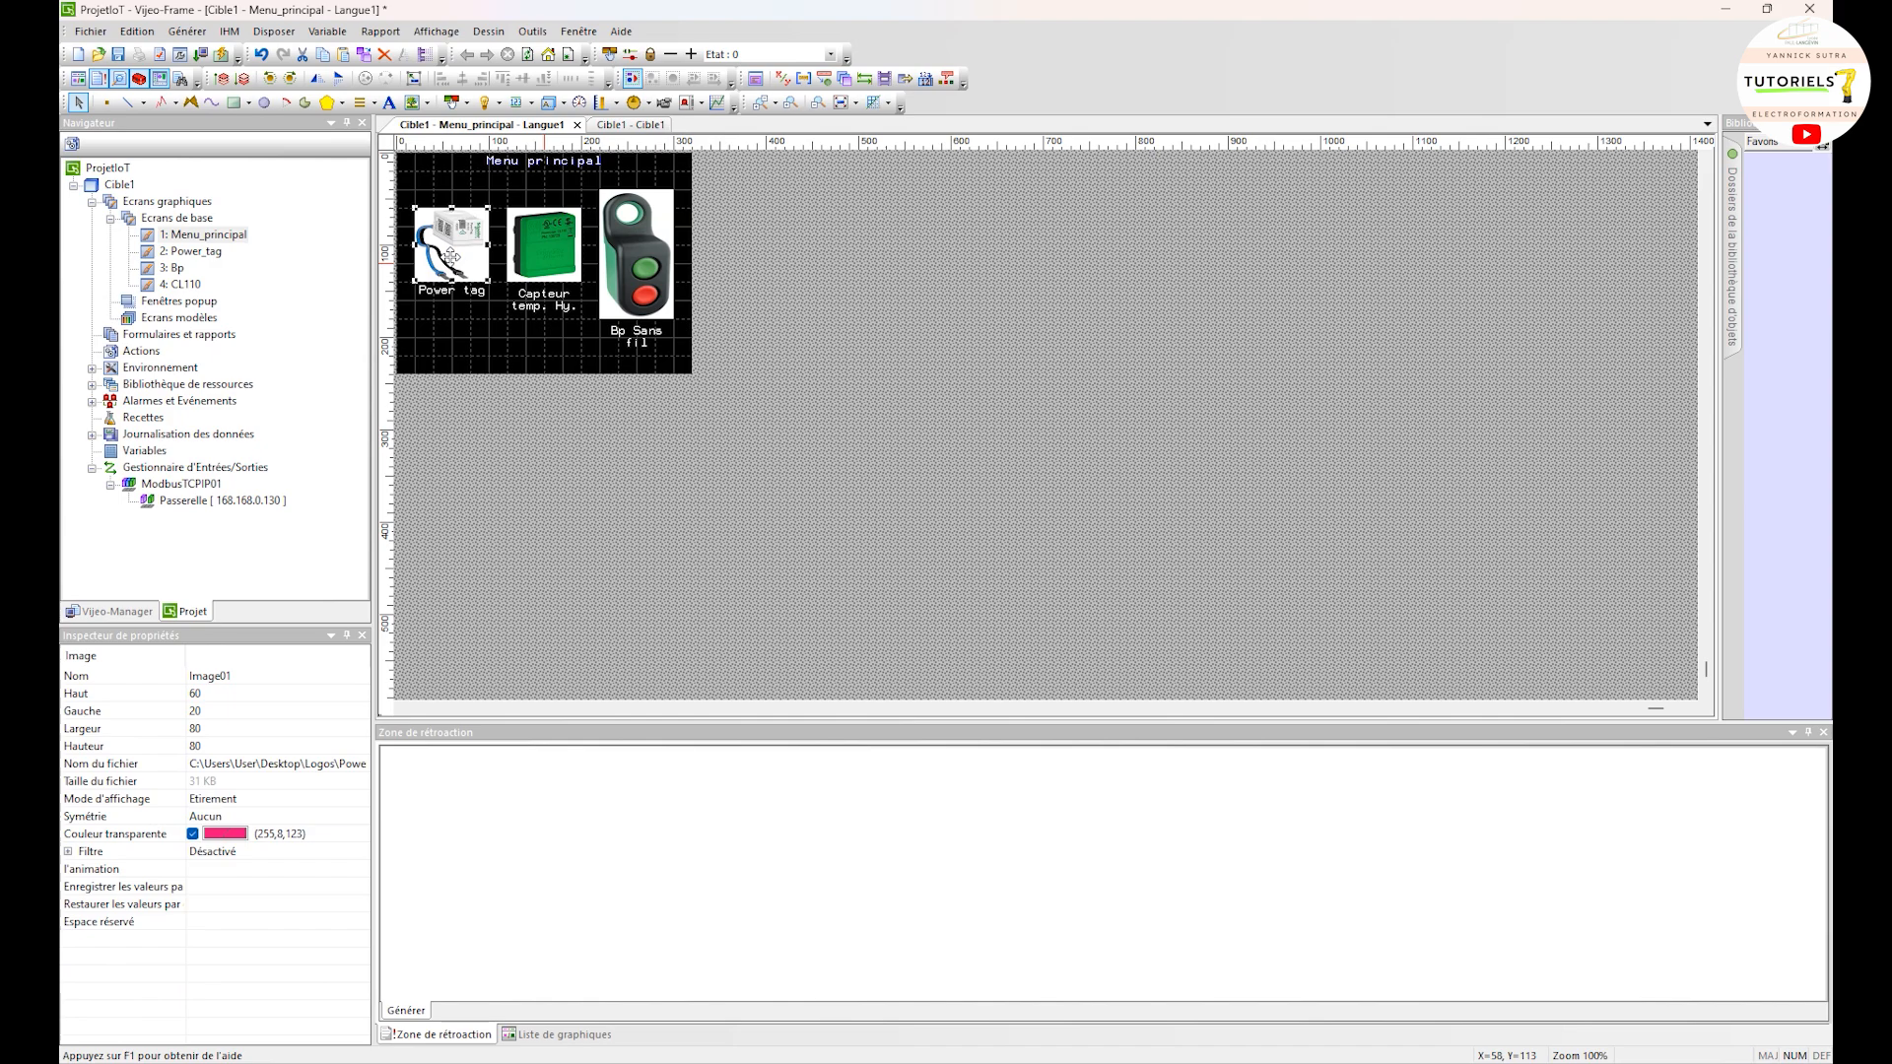
{"action": "right_click", "coordinate": [459, 252]}
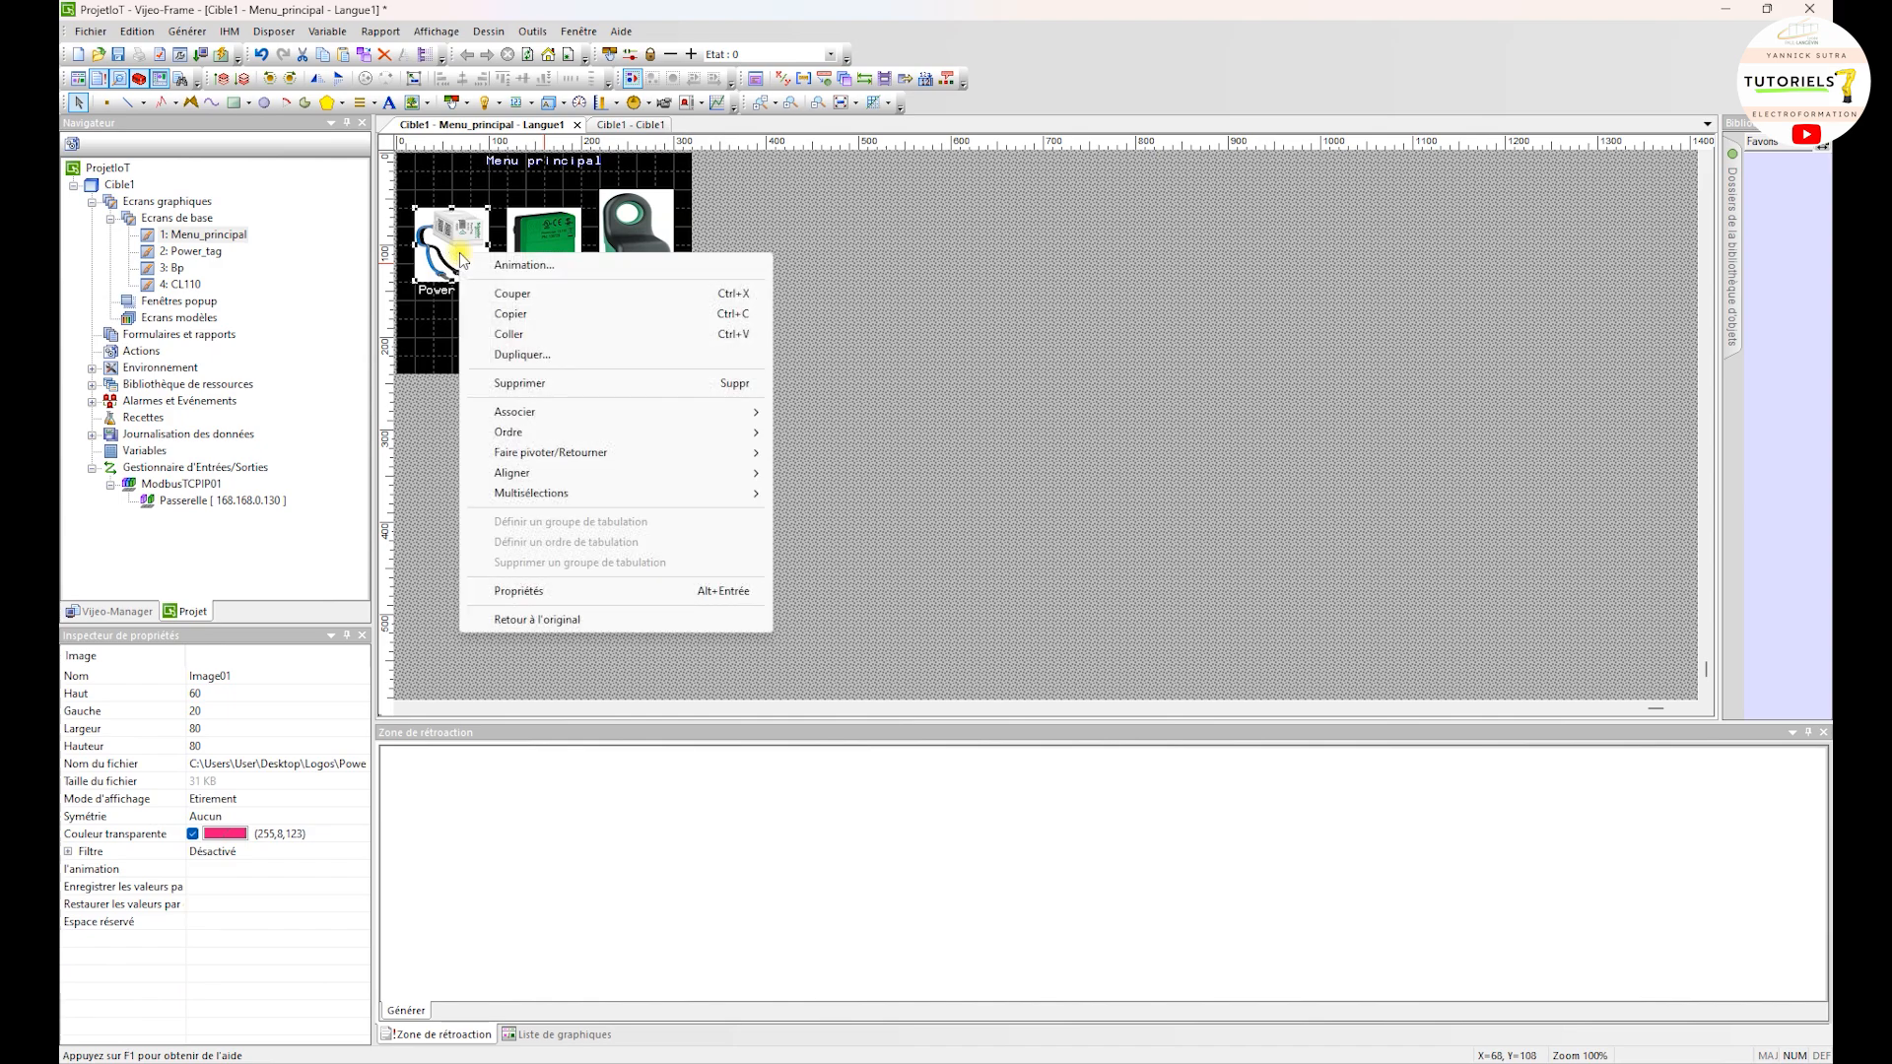
{"action": "left_click", "coordinate": [576, 585]}
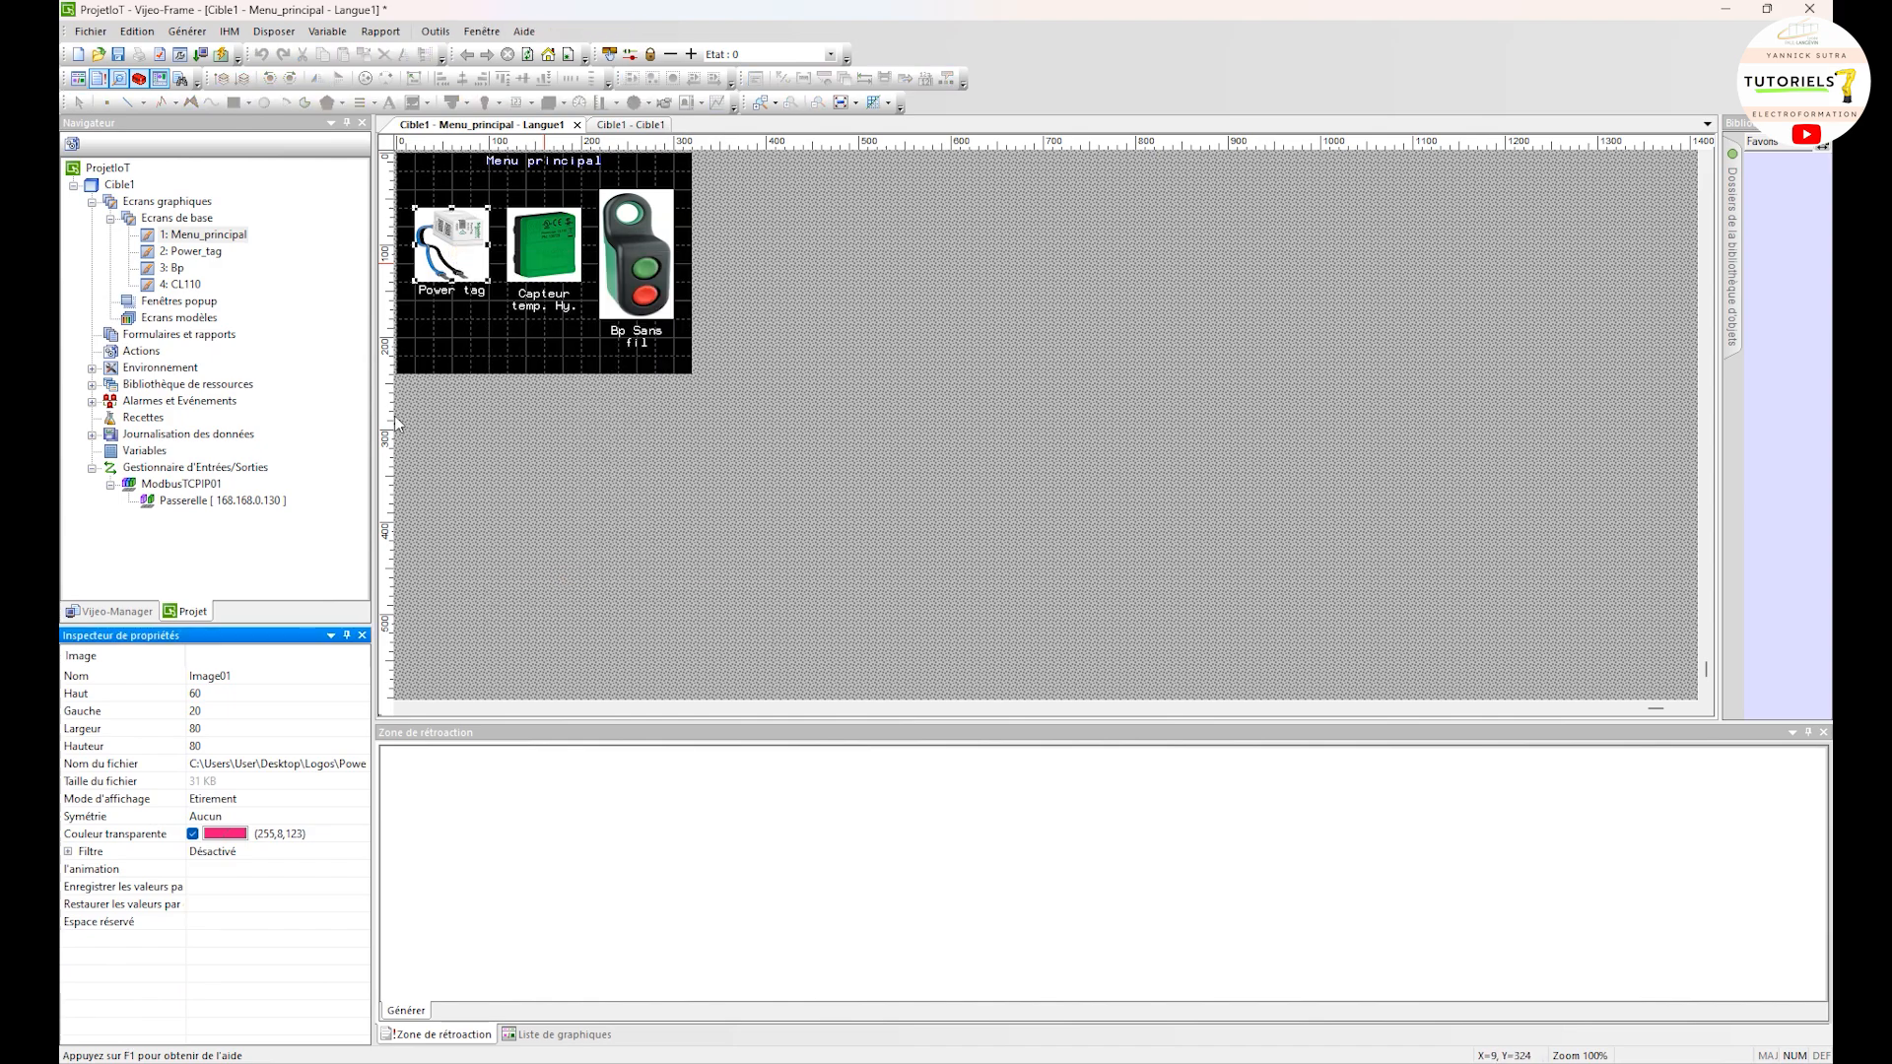
{"action": "double_click", "coordinate": [443, 258]}
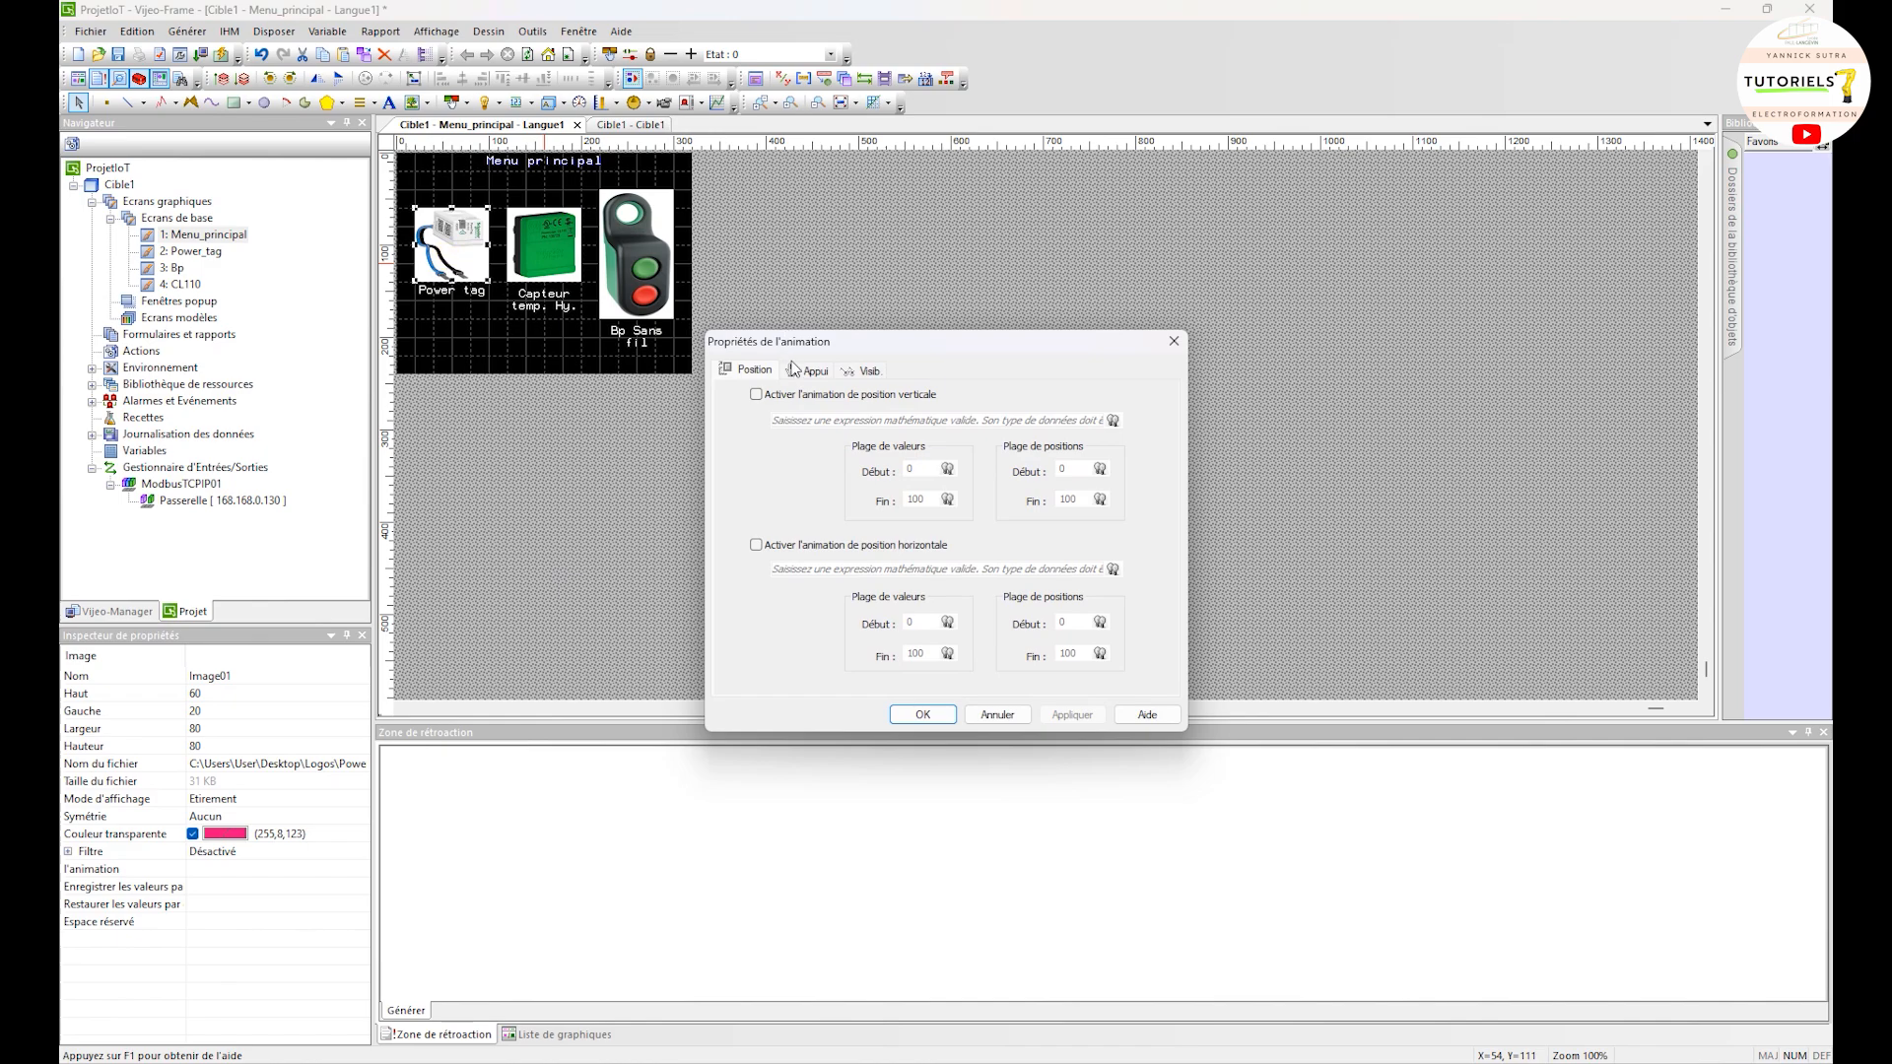
{"action": "left_click", "coordinate": [865, 372]}
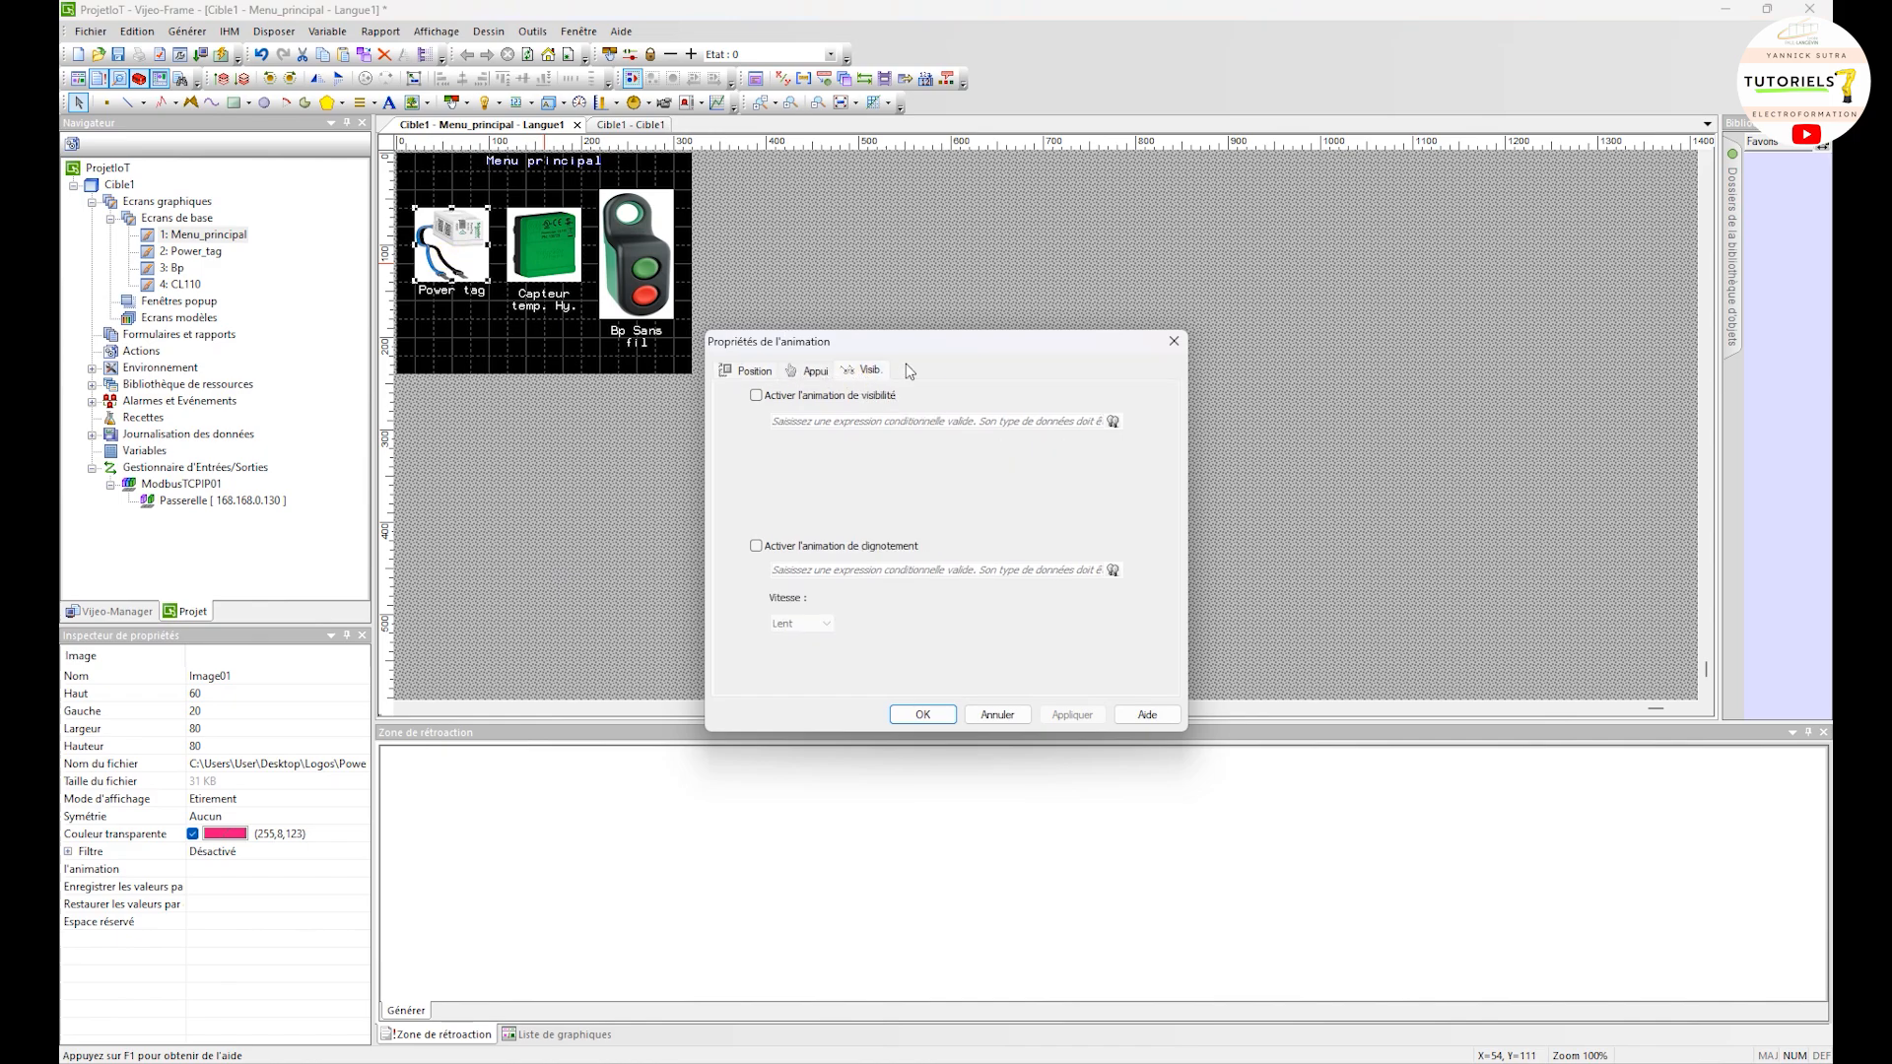
{"action": "left_click", "coordinate": [816, 373]}
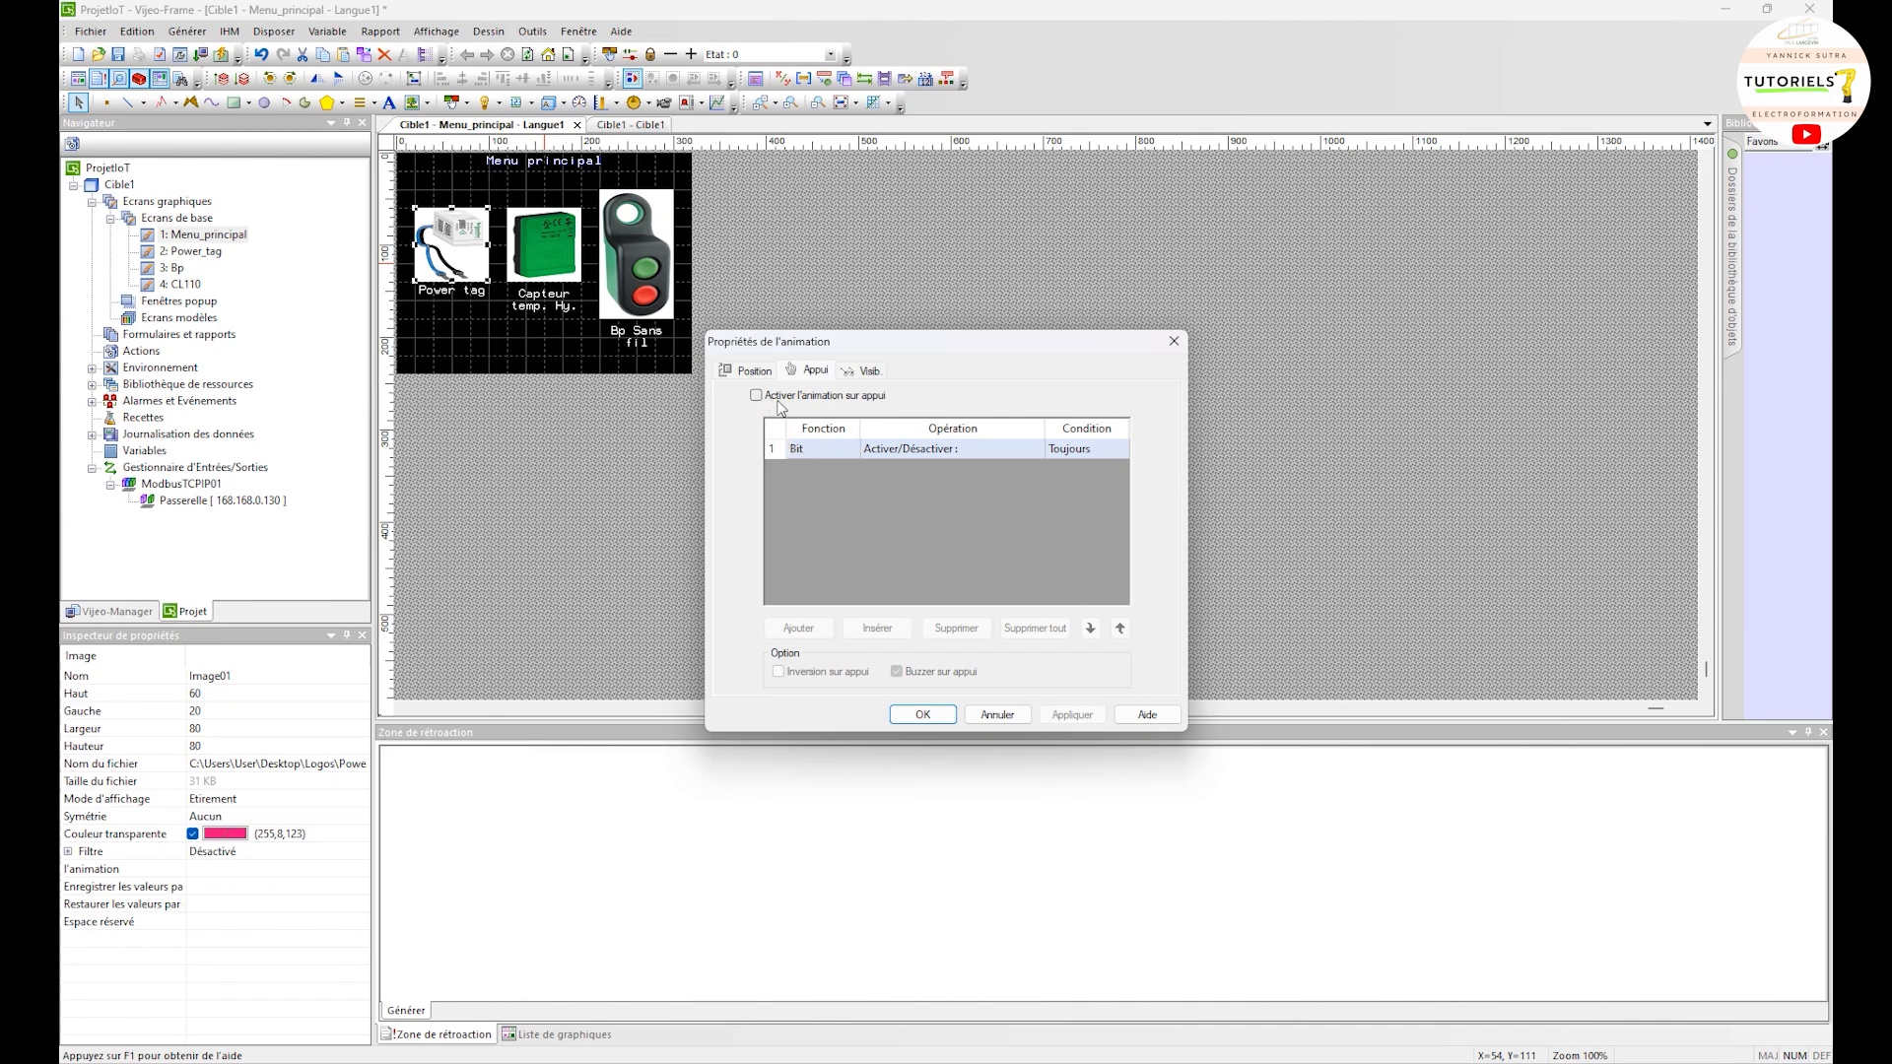
{"action": "left_click", "coordinate": [752, 372]}
{"action": "left_click", "coordinate": [1174, 341]}
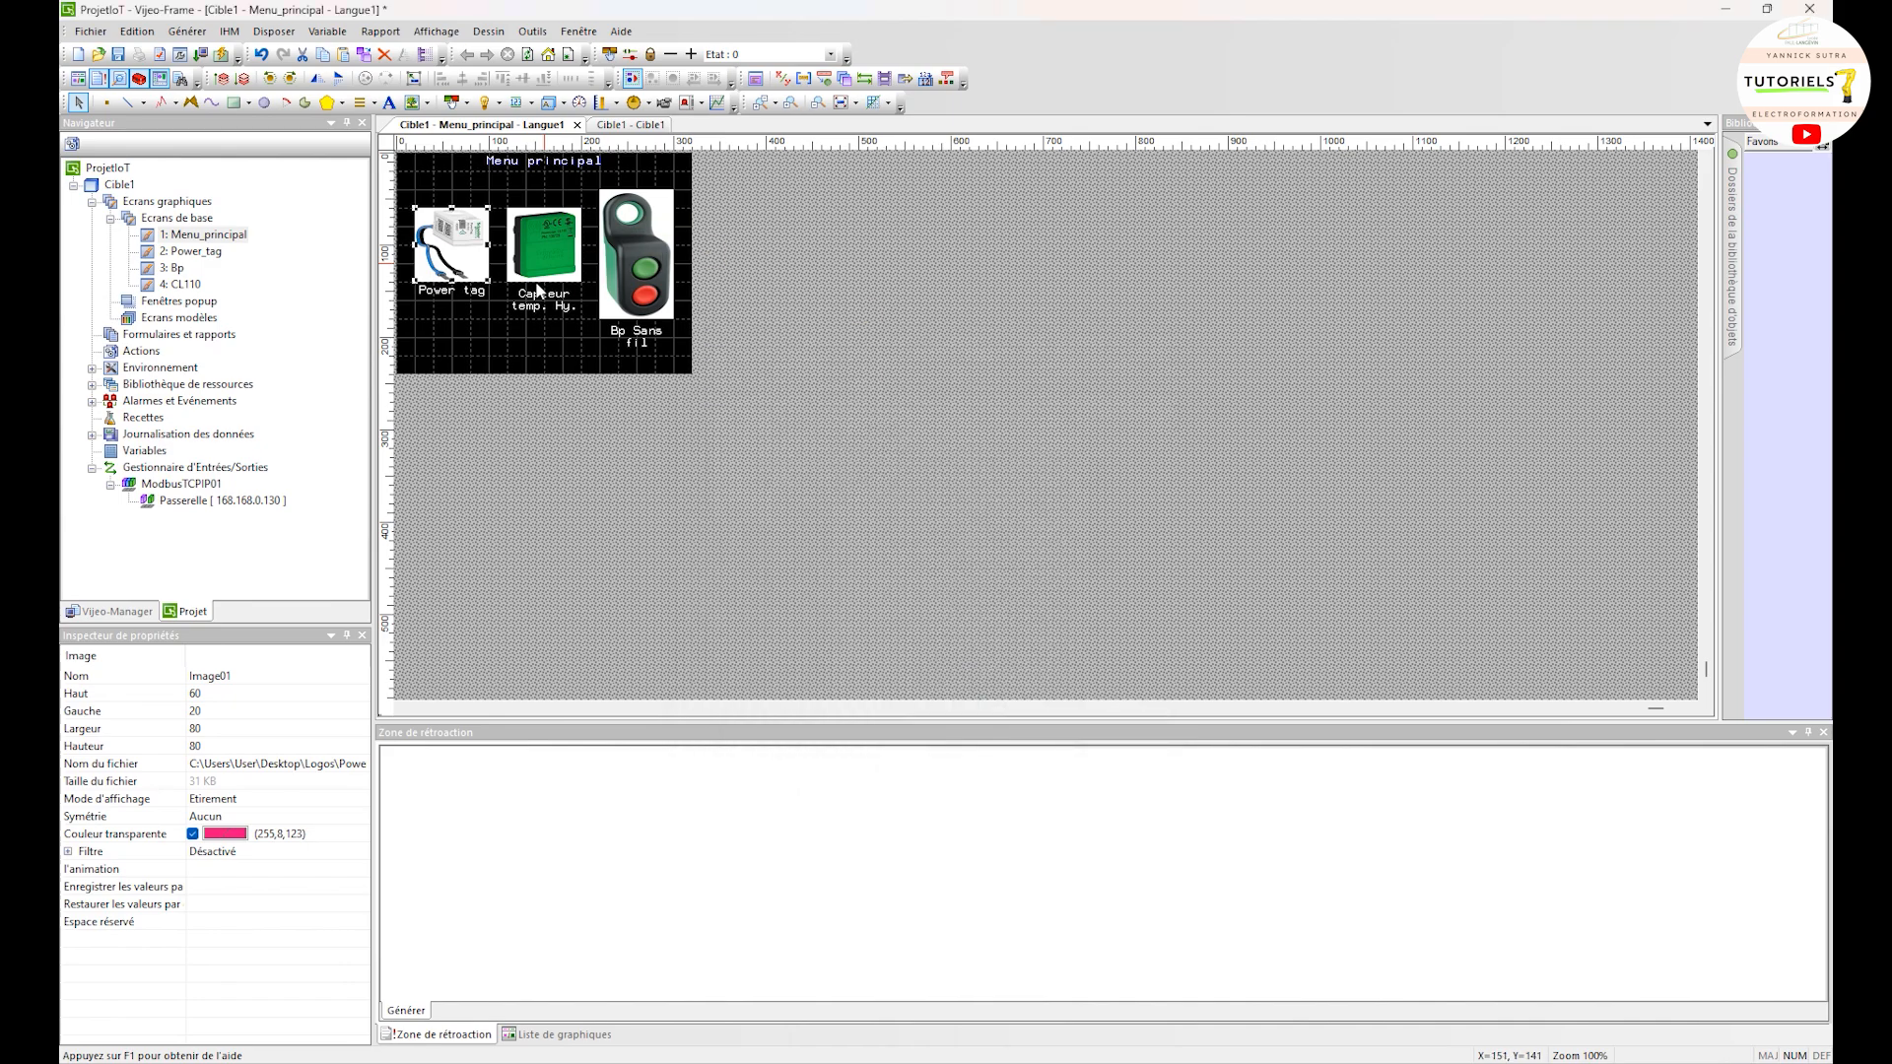
Enable the touch animation (Appui) for the Power tag image
{"action": "left_click", "coordinate": [494, 272]}
{"action": "double_click", "coordinate": [448, 258]}
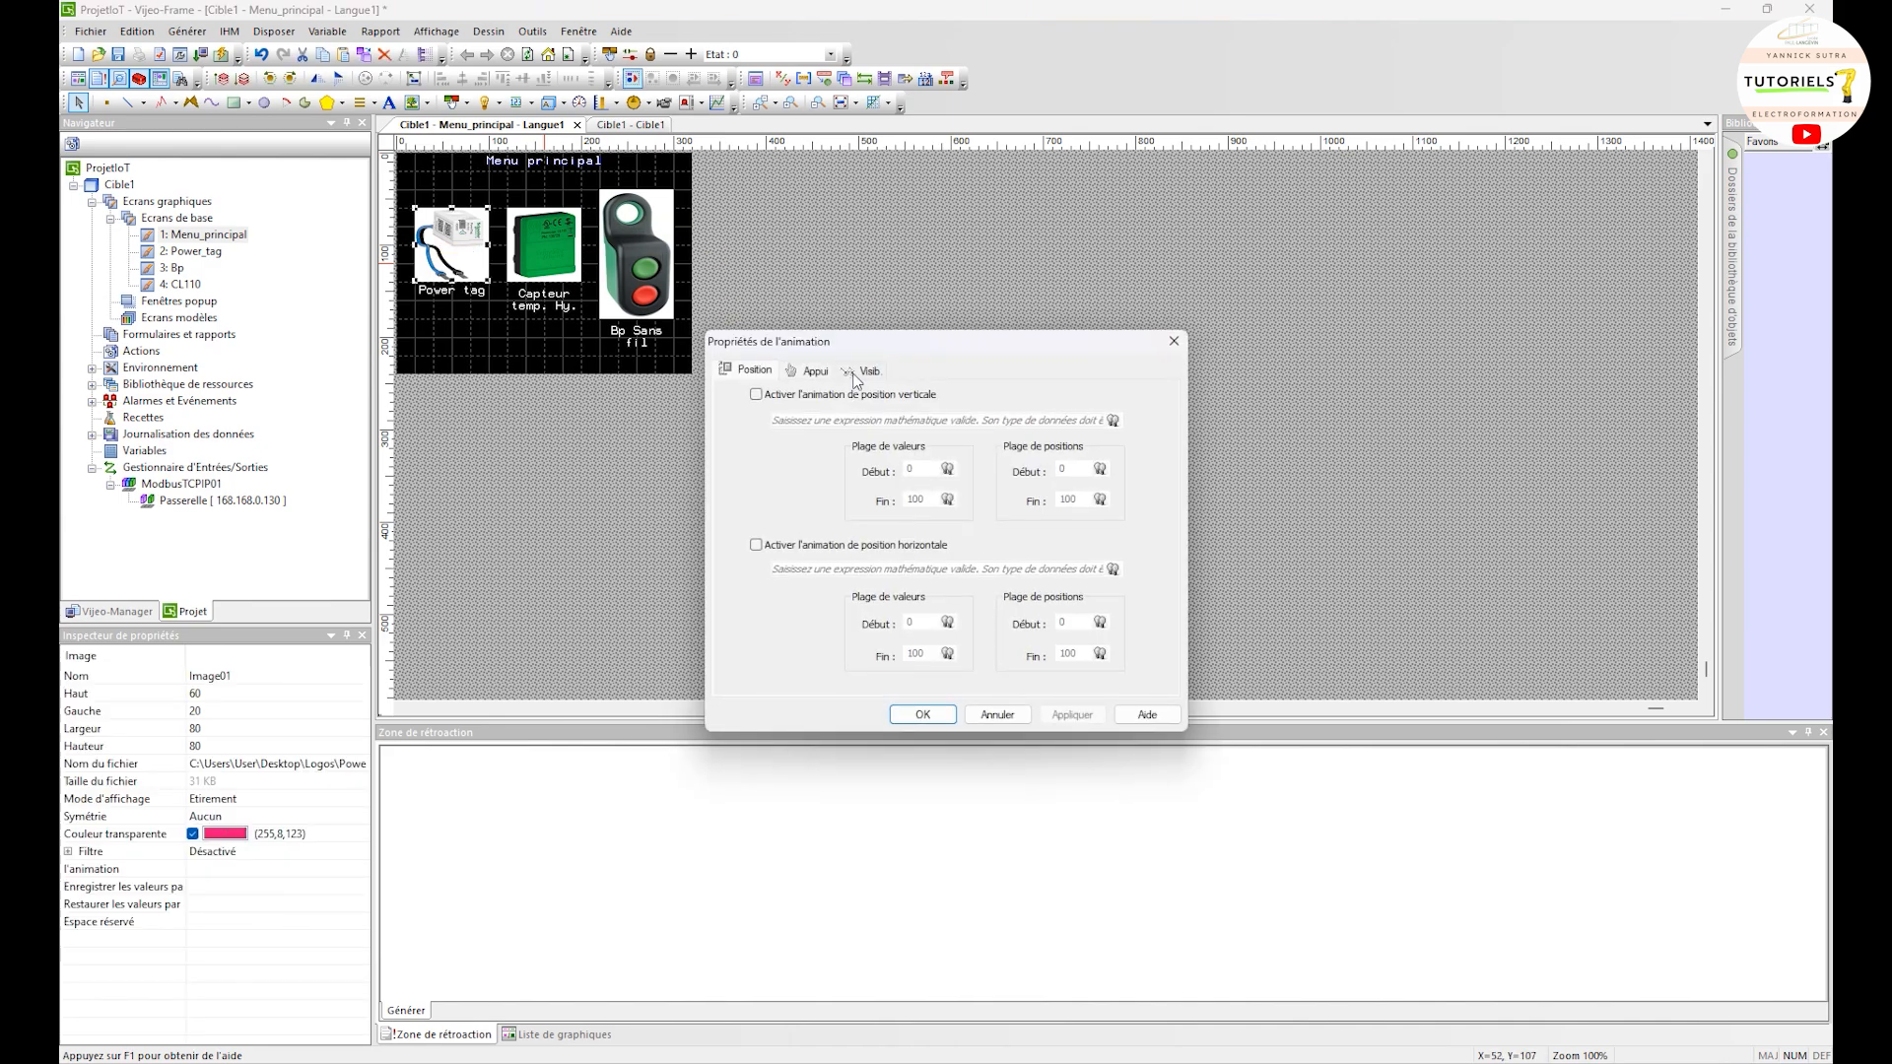
{"action": "left_click", "coordinate": [857, 375]}
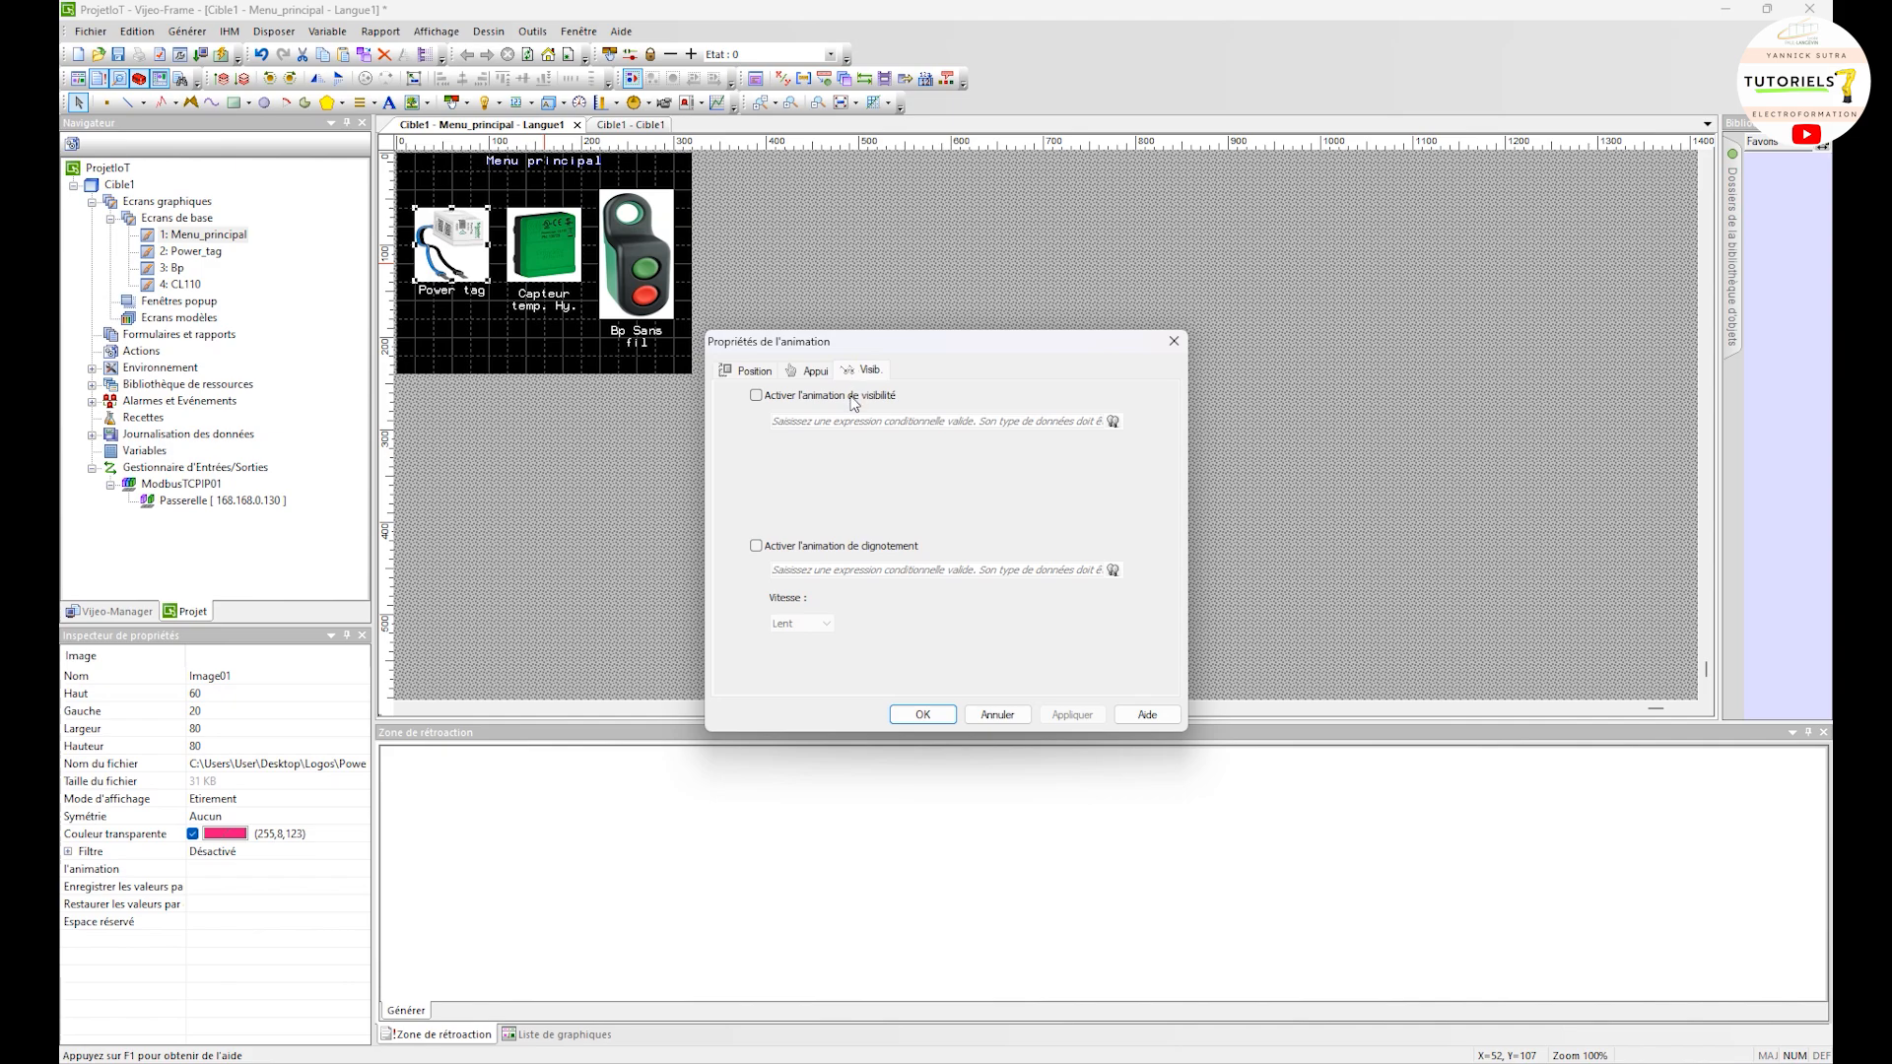
{"action": "left_click", "coordinate": [815, 375]}
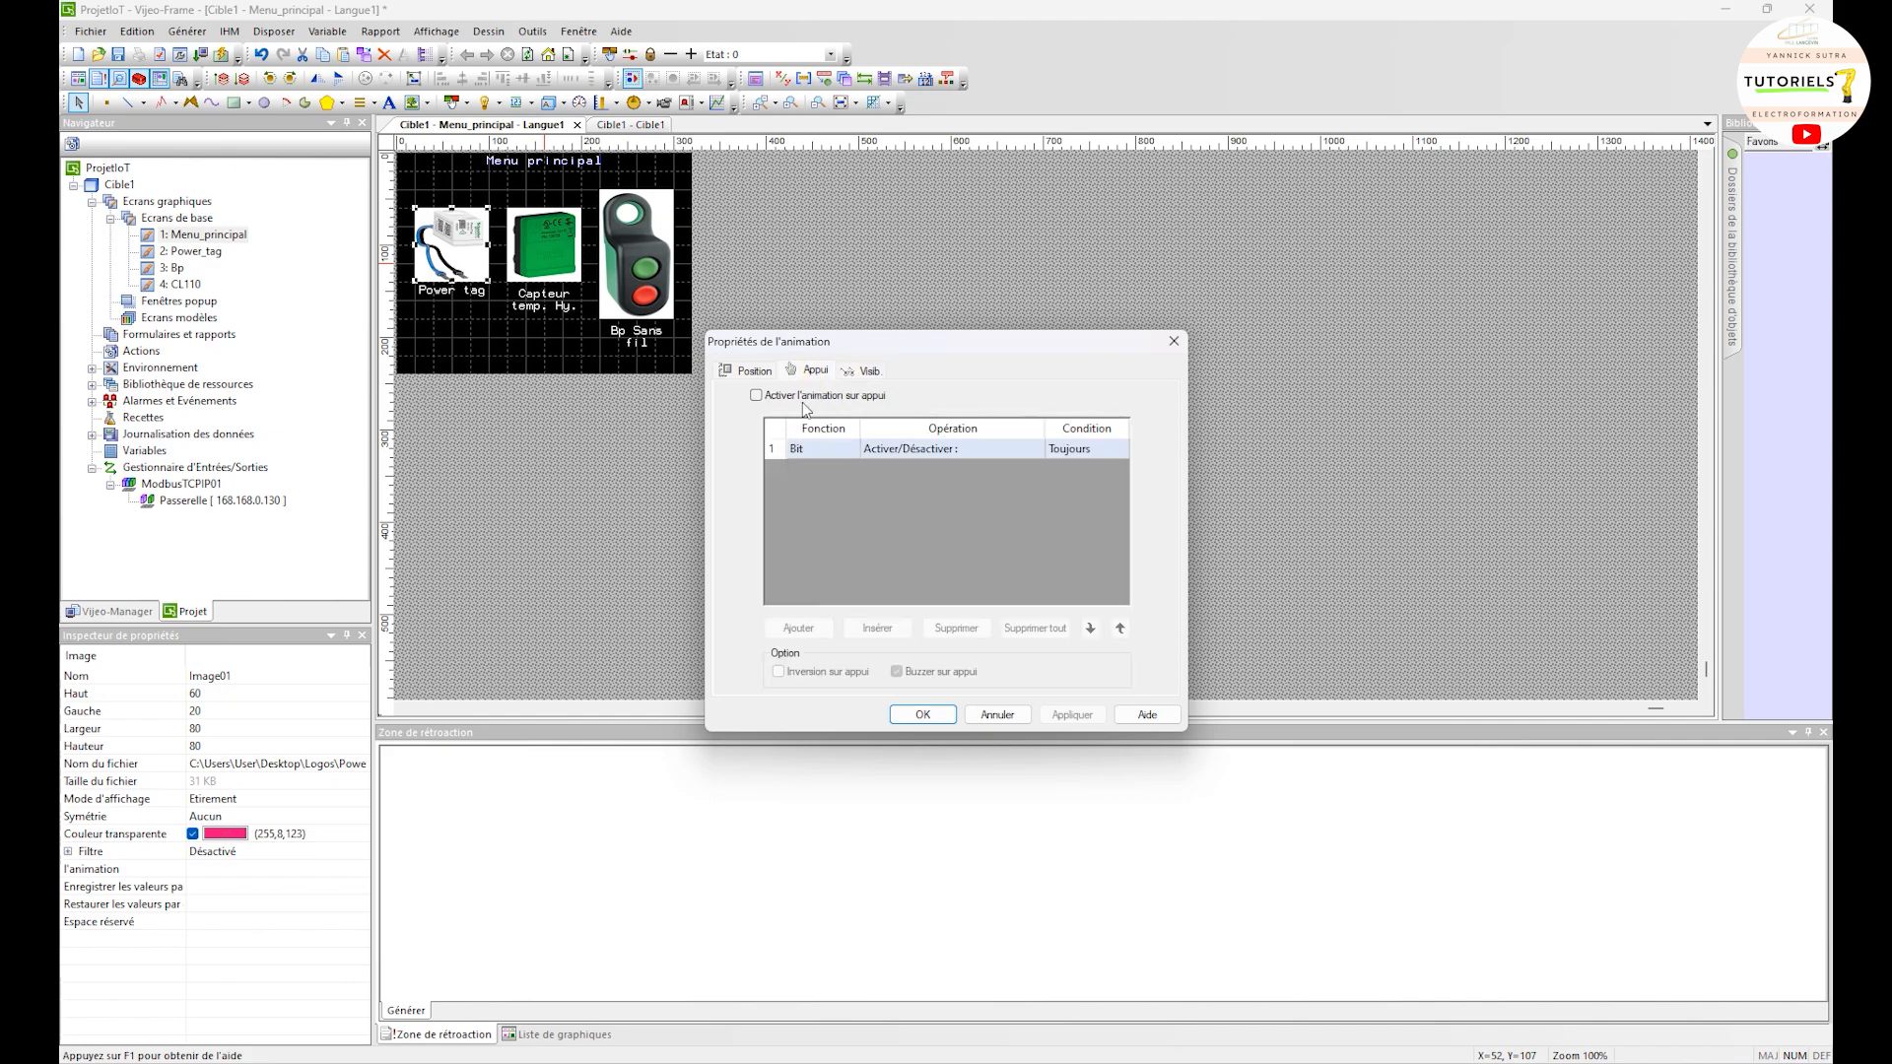
{"action": "left_click", "coordinate": [805, 398]}
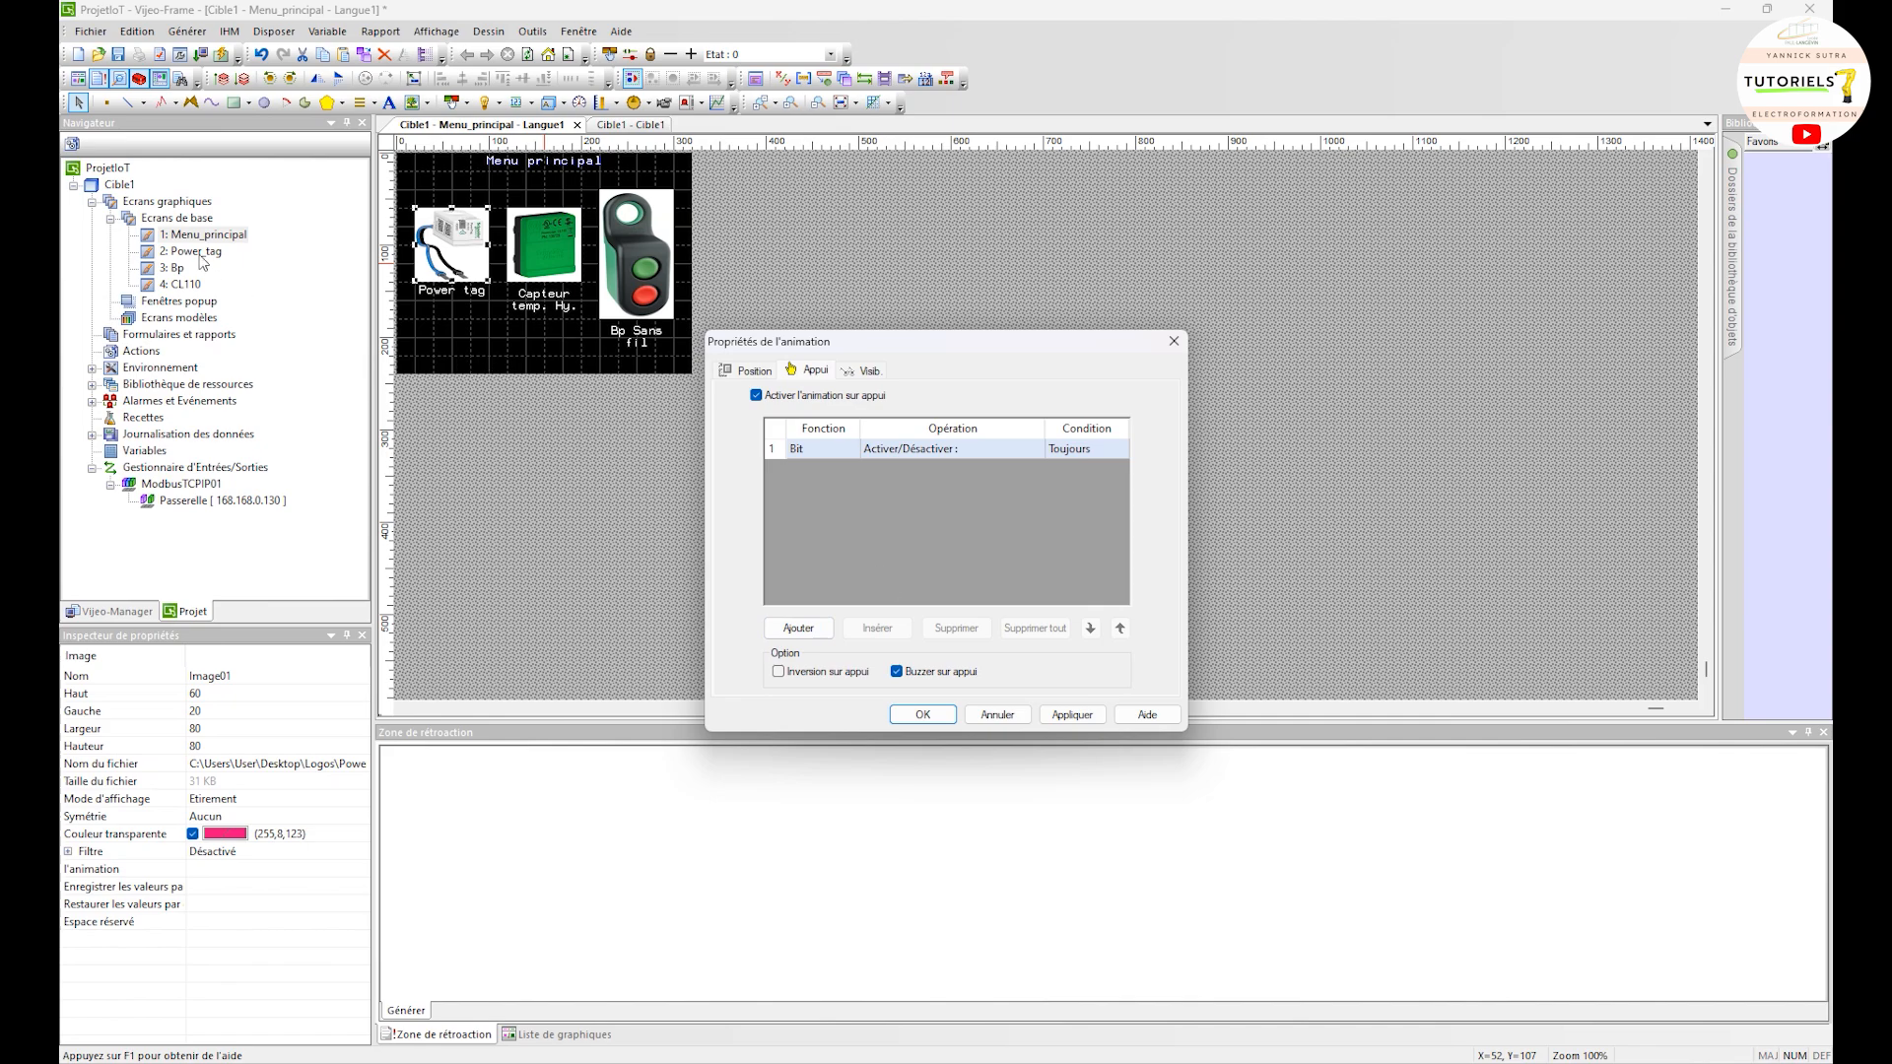
Add a second touch function to the Power tag image, set to the special function "Changer l'écran" with target screen 2: Power_tag, and apply it
{"action": "left_click", "coordinate": [798, 628]}
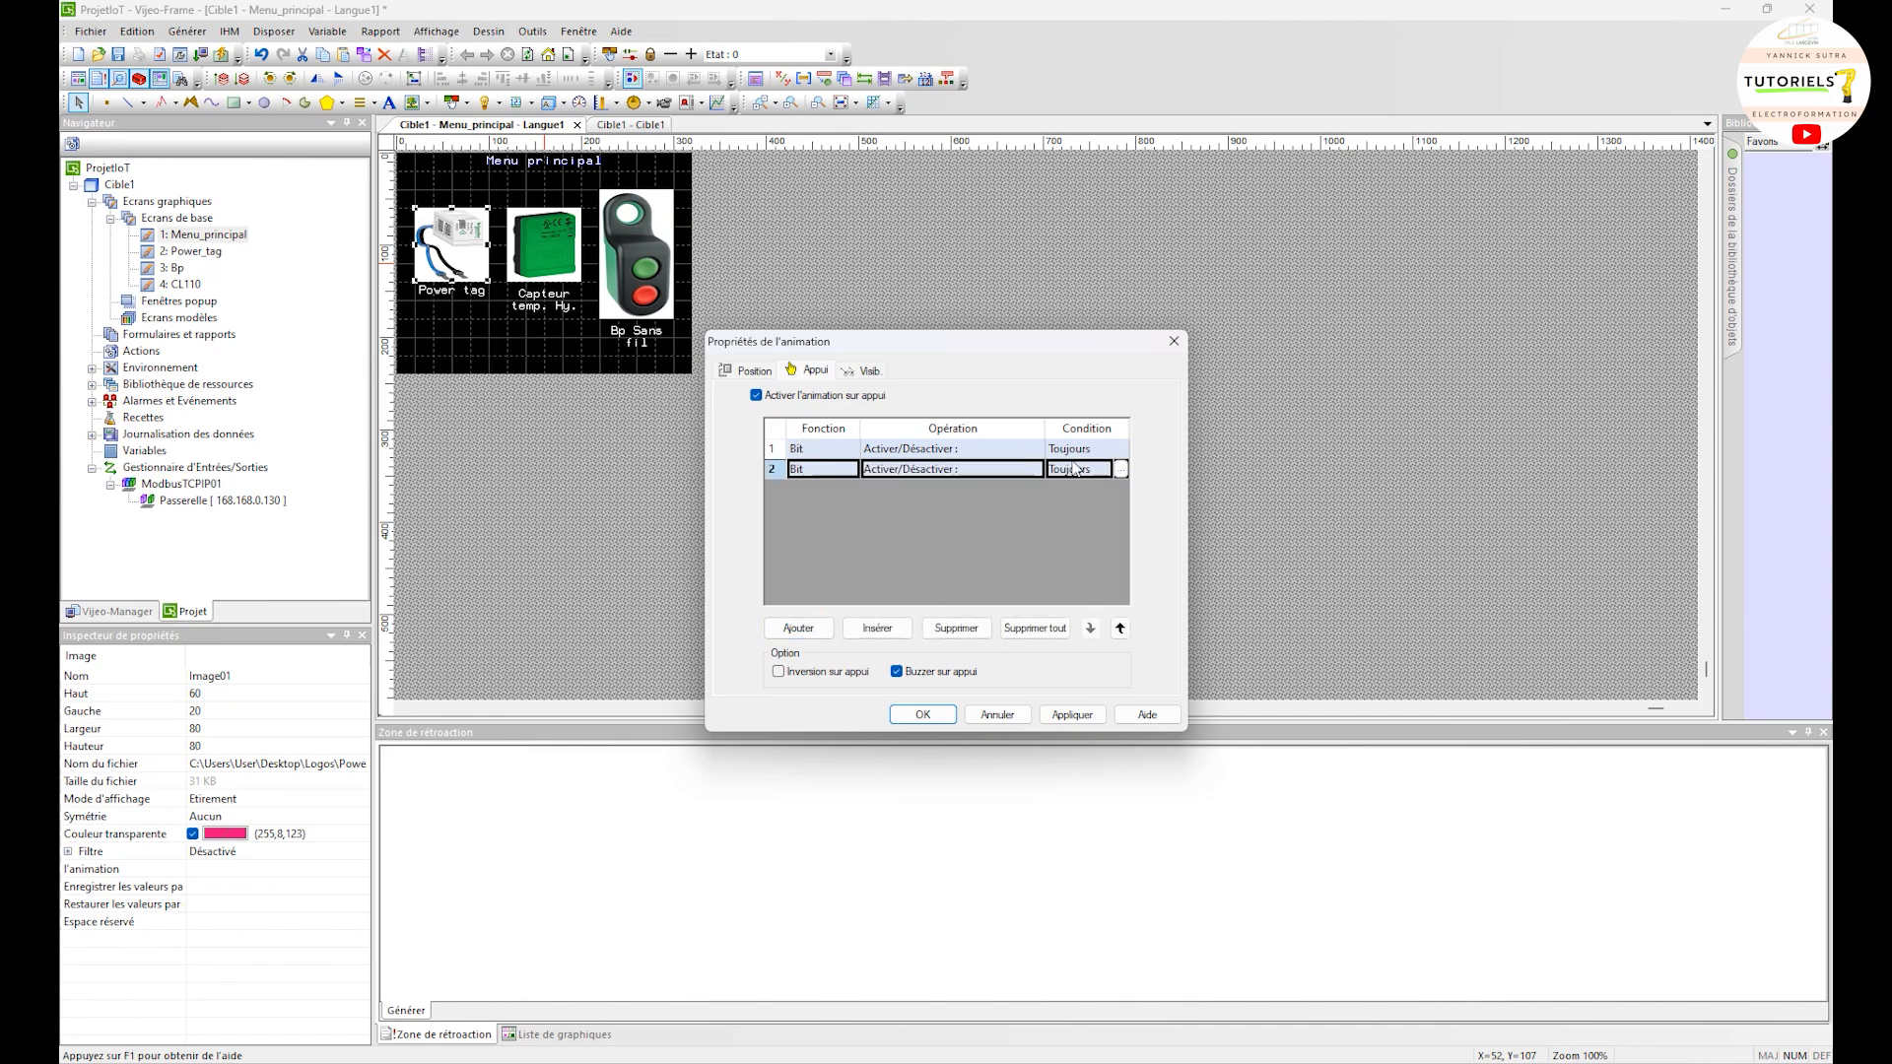
{"action": "double_click", "coordinate": [1031, 471]}
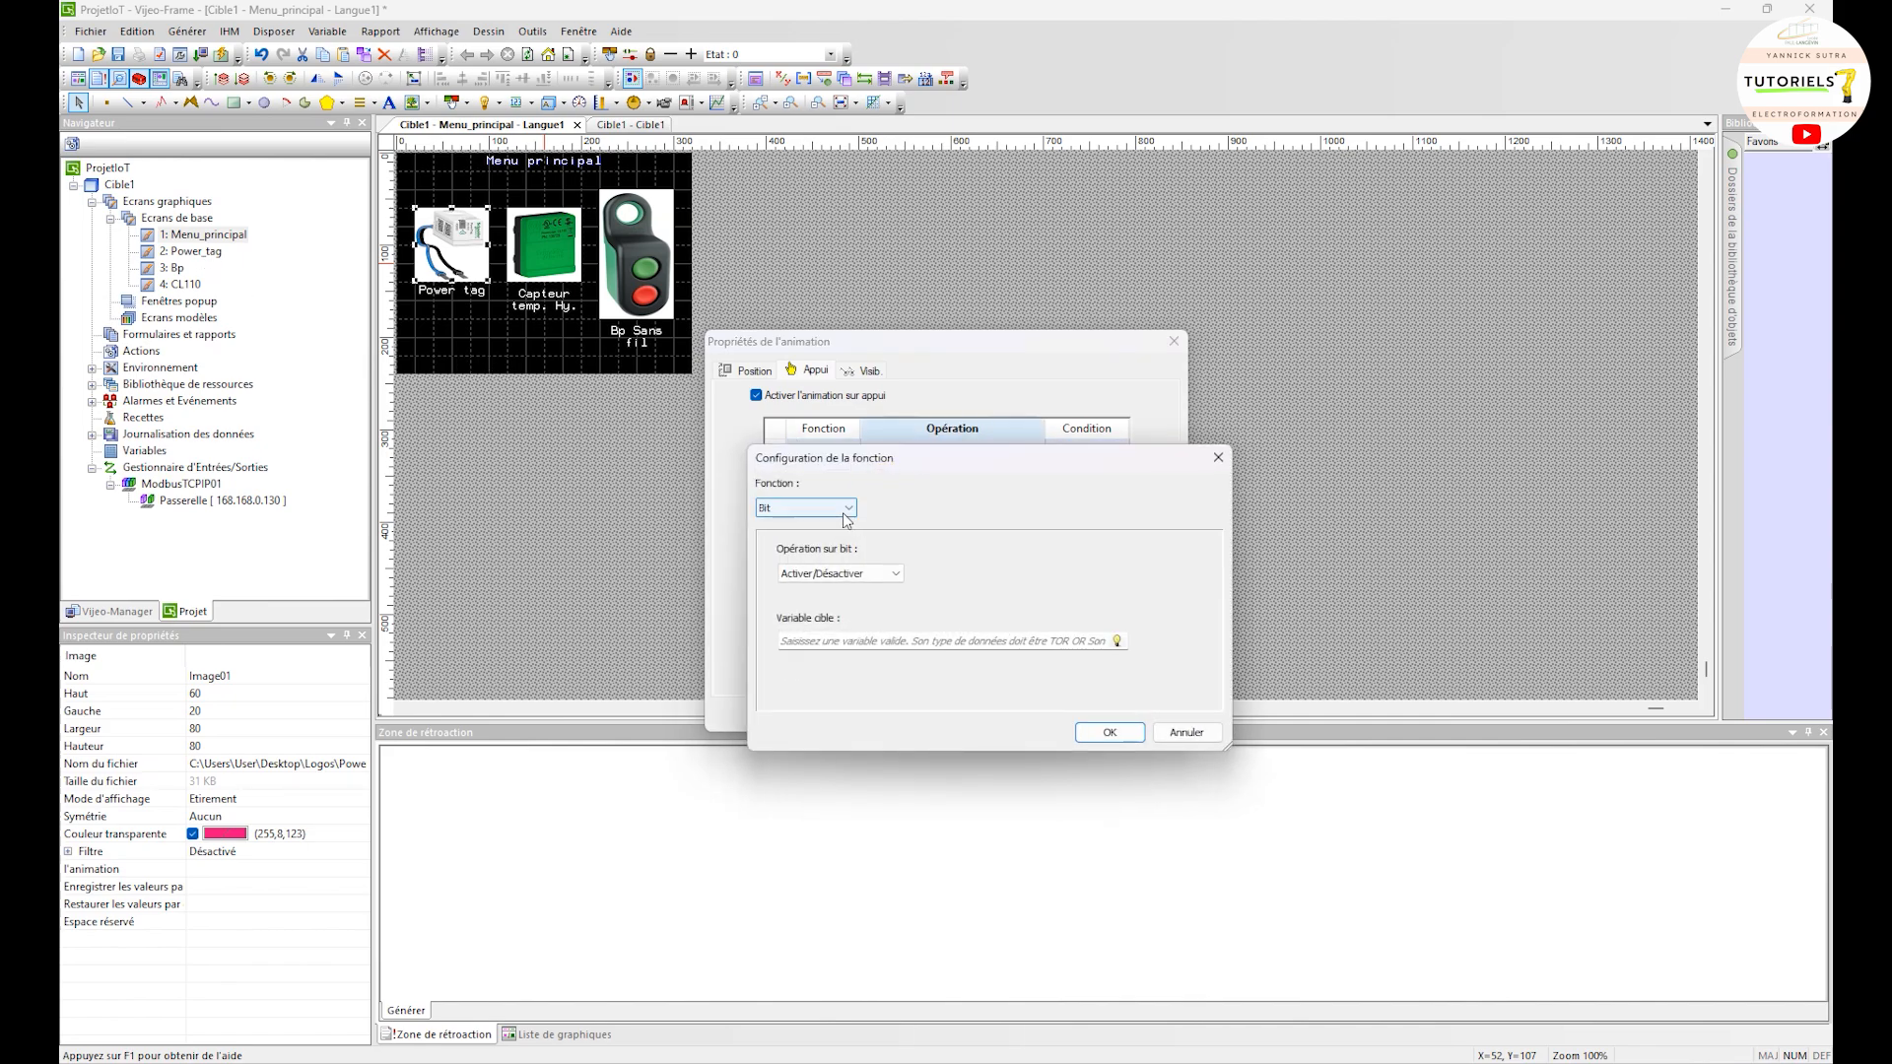
{"action": "left_click", "coordinate": [845, 510]}
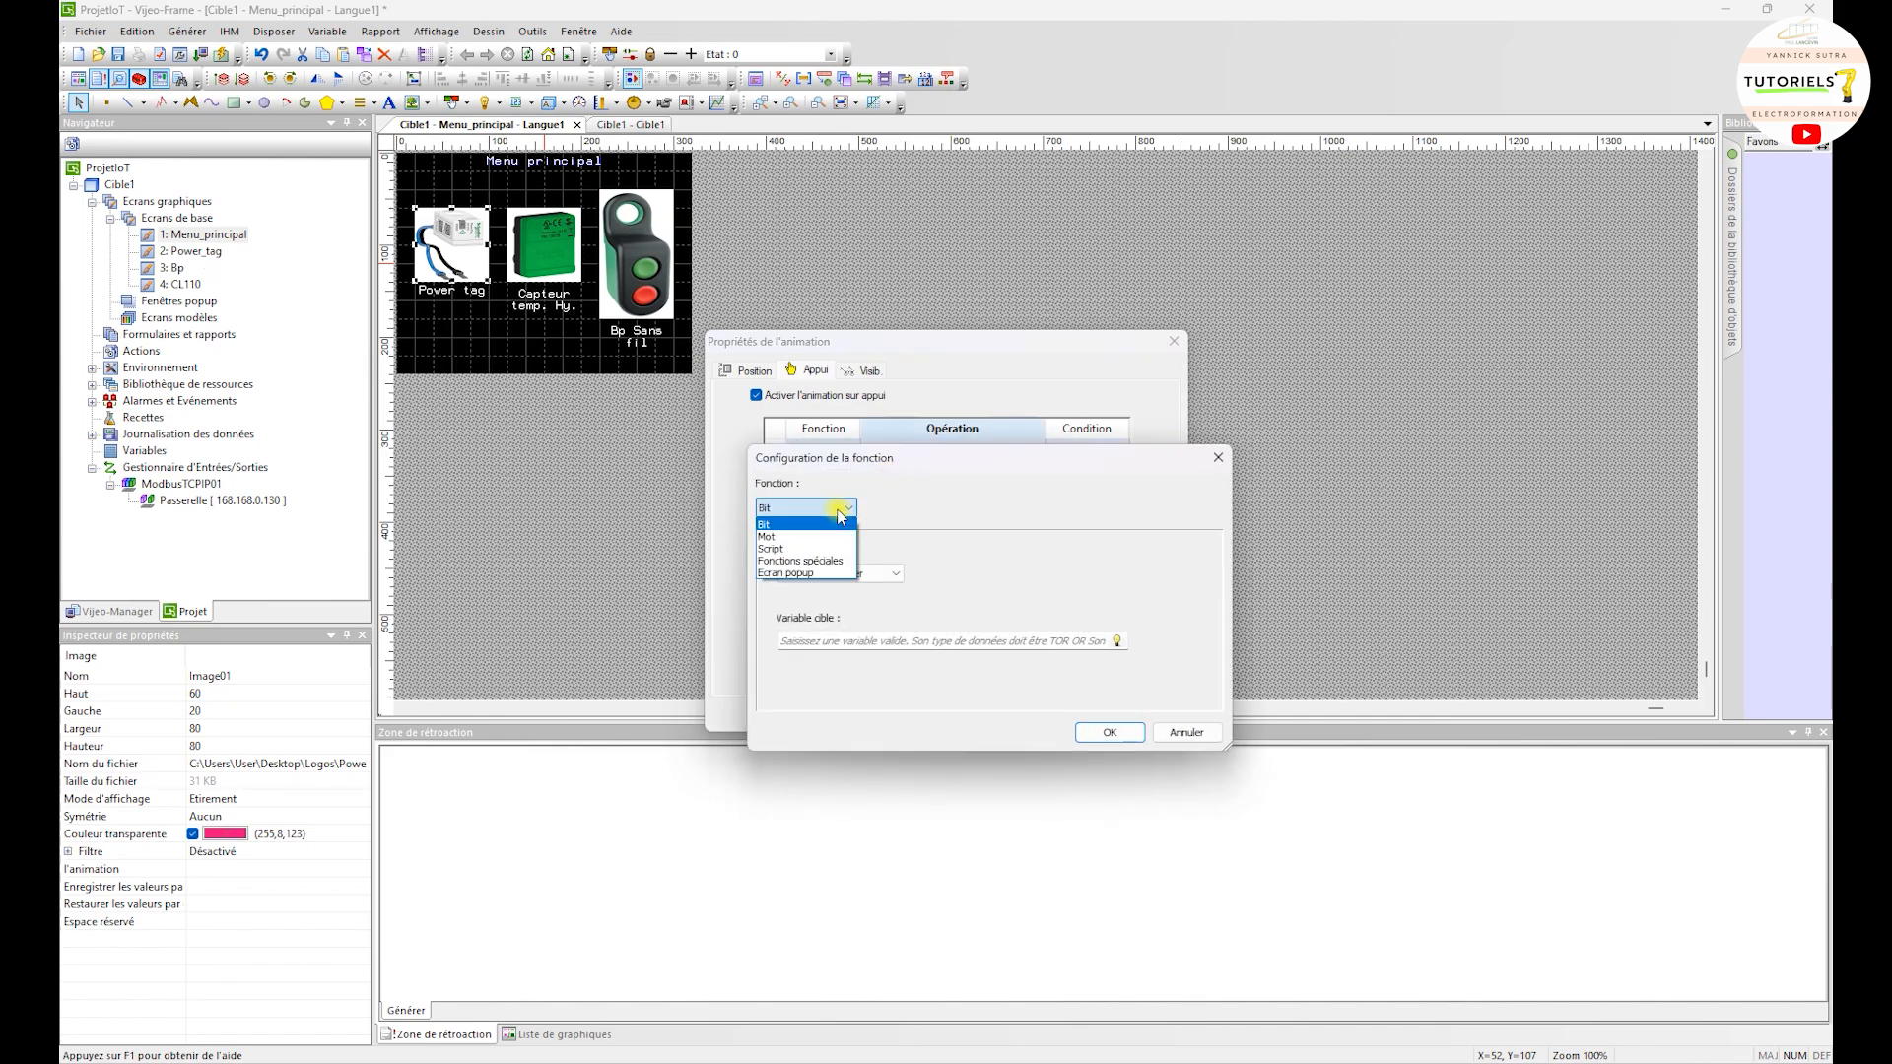
{"action": "left_click", "coordinate": [824, 561]}
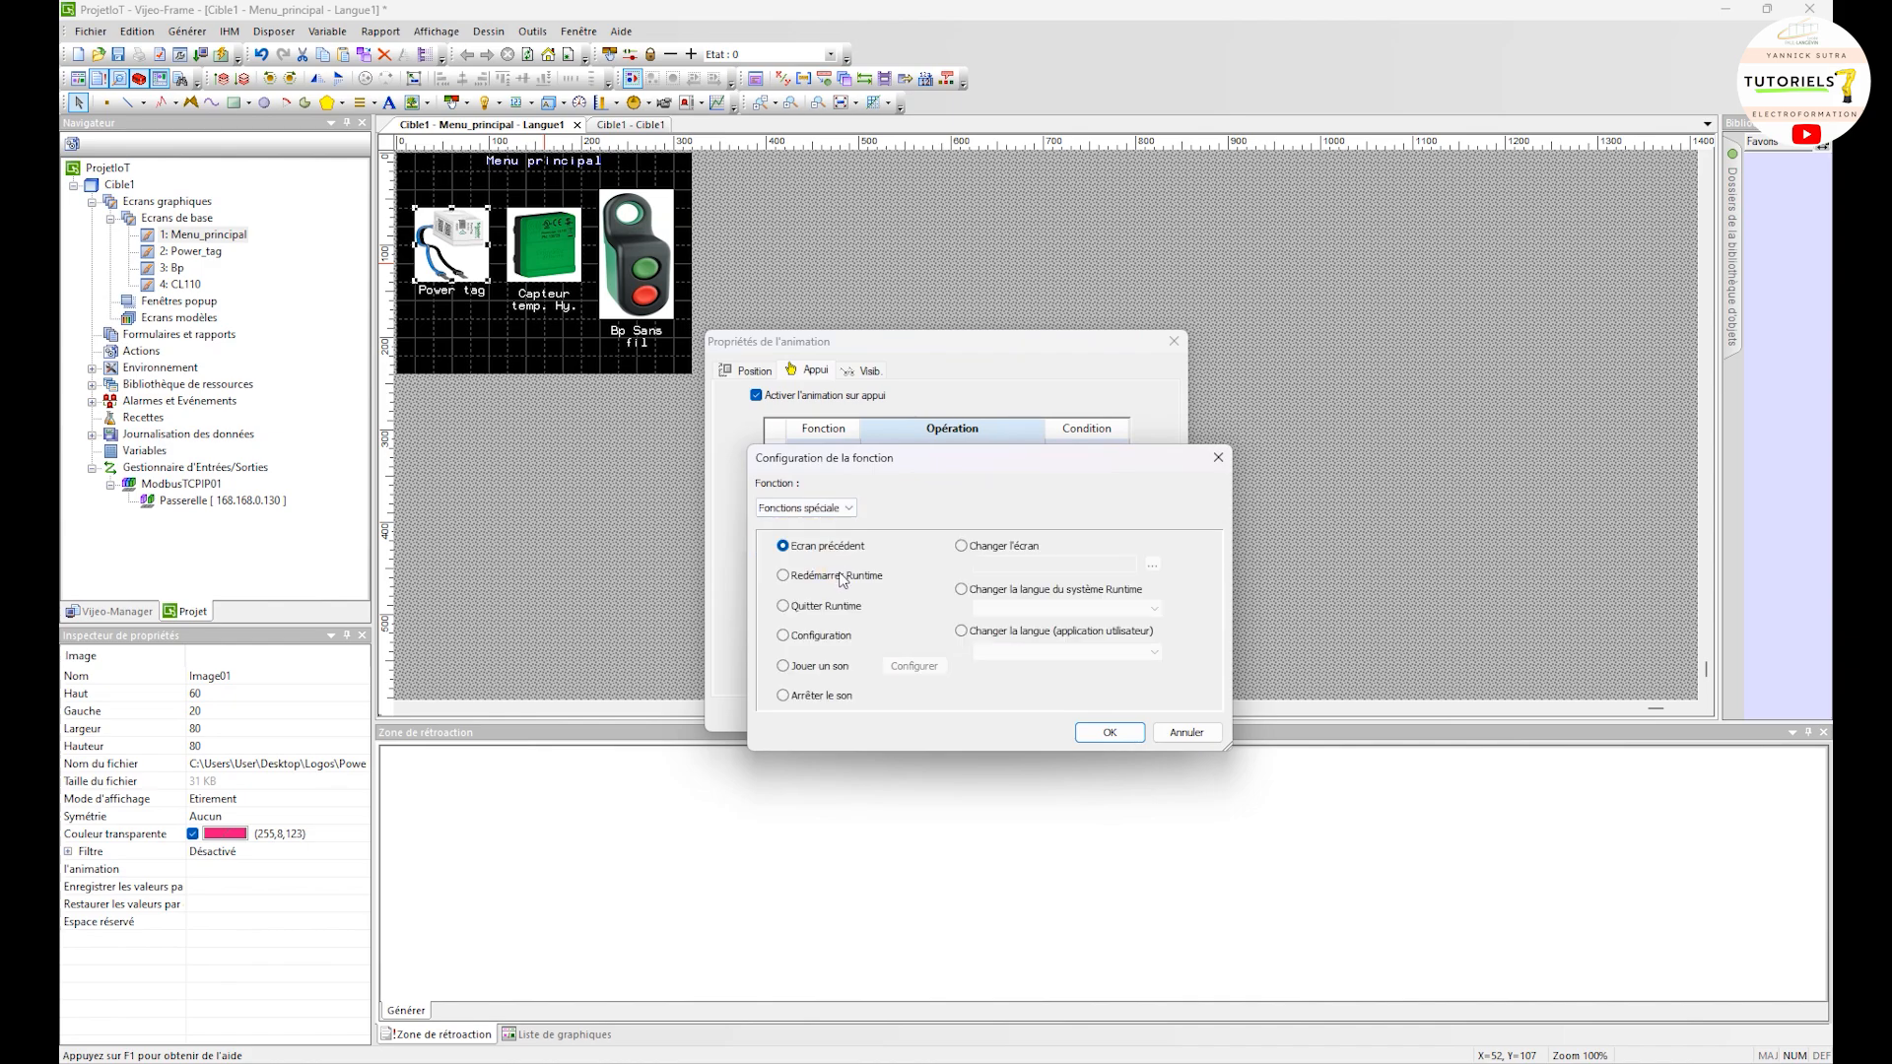
{"action": "left_click_drag", "start_coordinate": [926, 460], "coordinate": [1113, 438]}
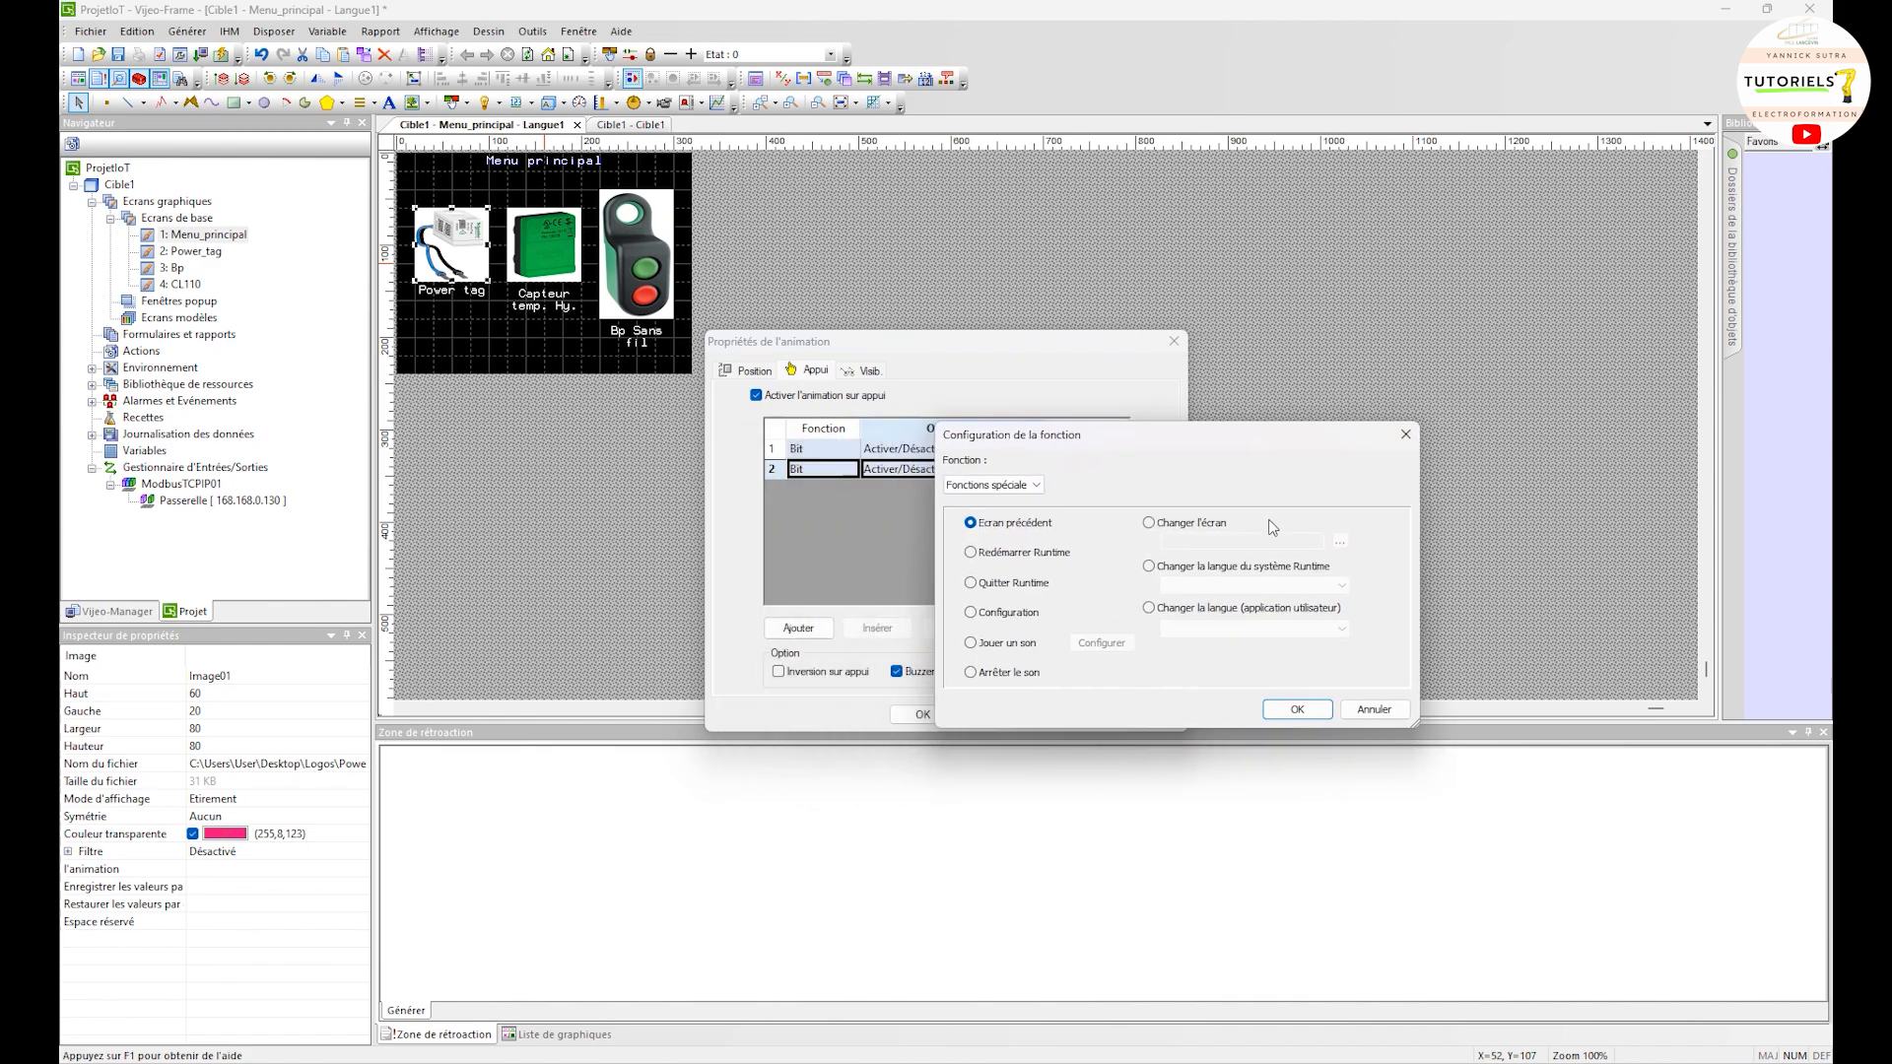
{"action": "left_click", "coordinate": [1205, 524]}
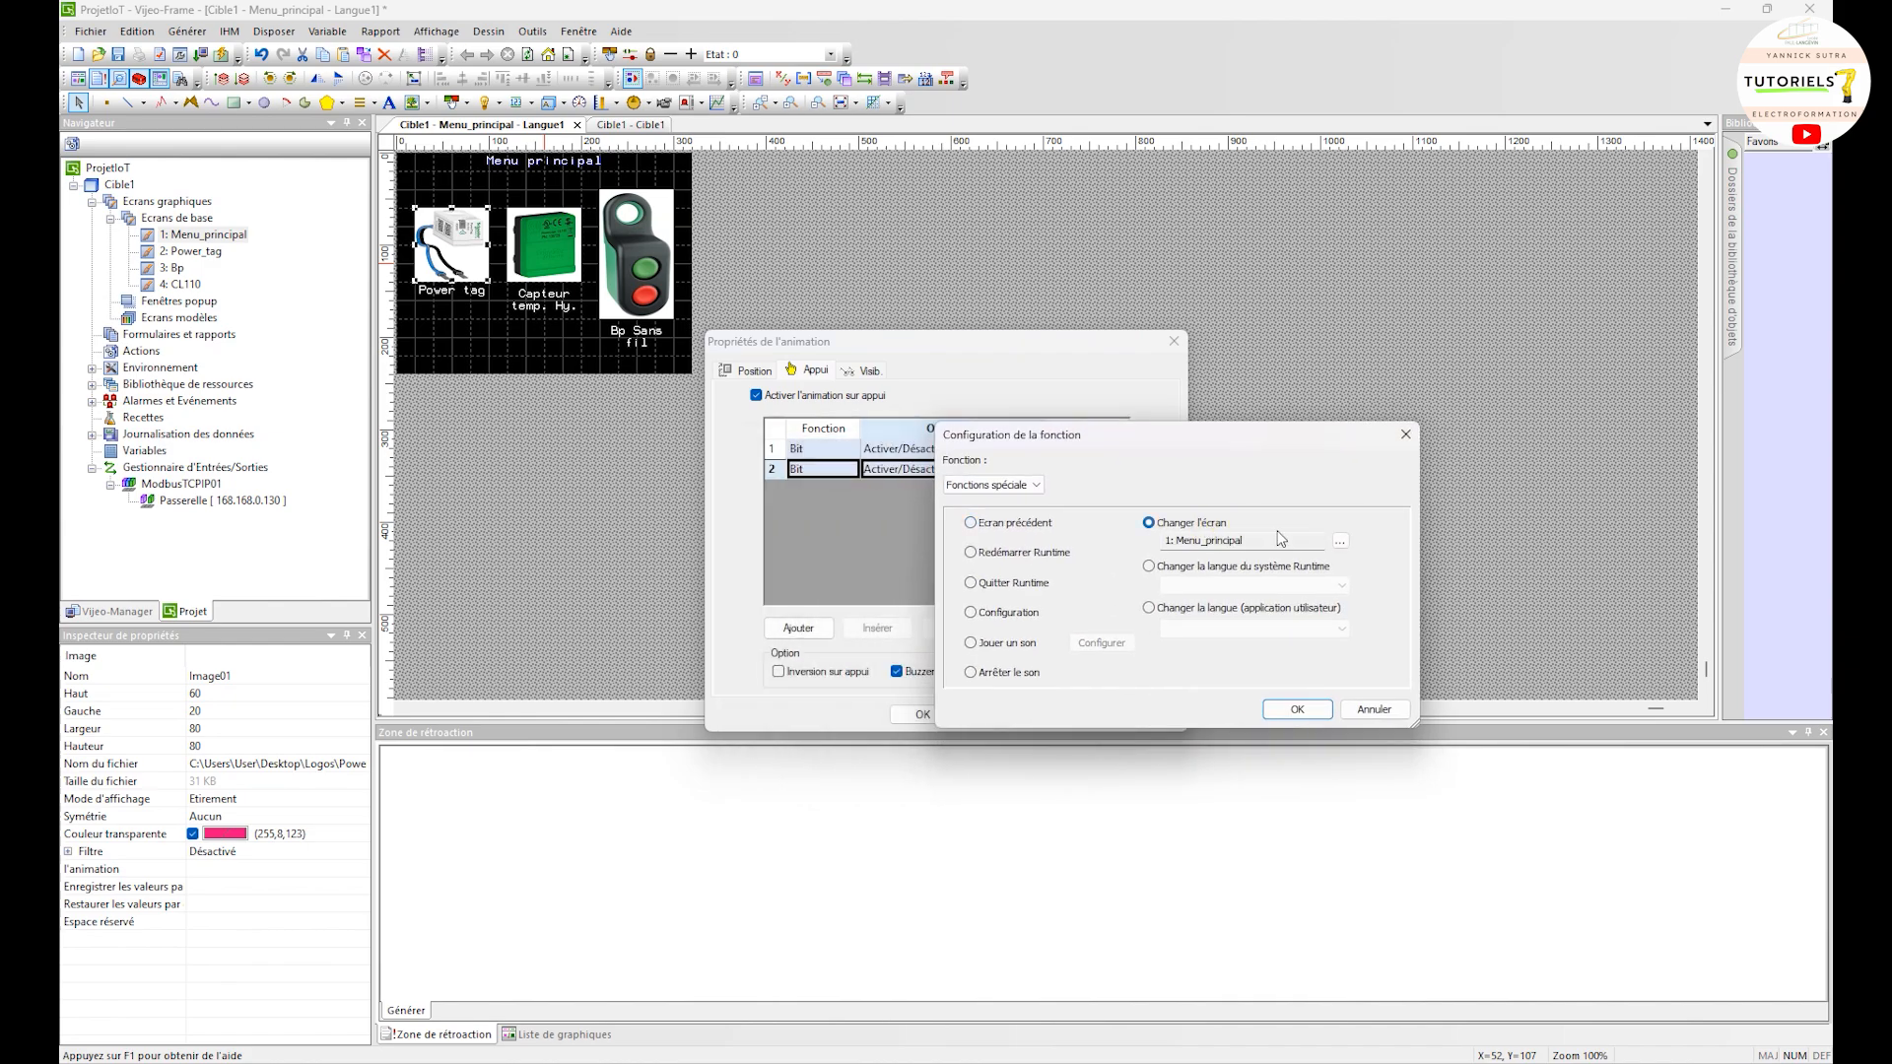
{"action": "left_click", "coordinate": [1340, 541]}
{"action": "left_click", "coordinate": [1173, 518]}
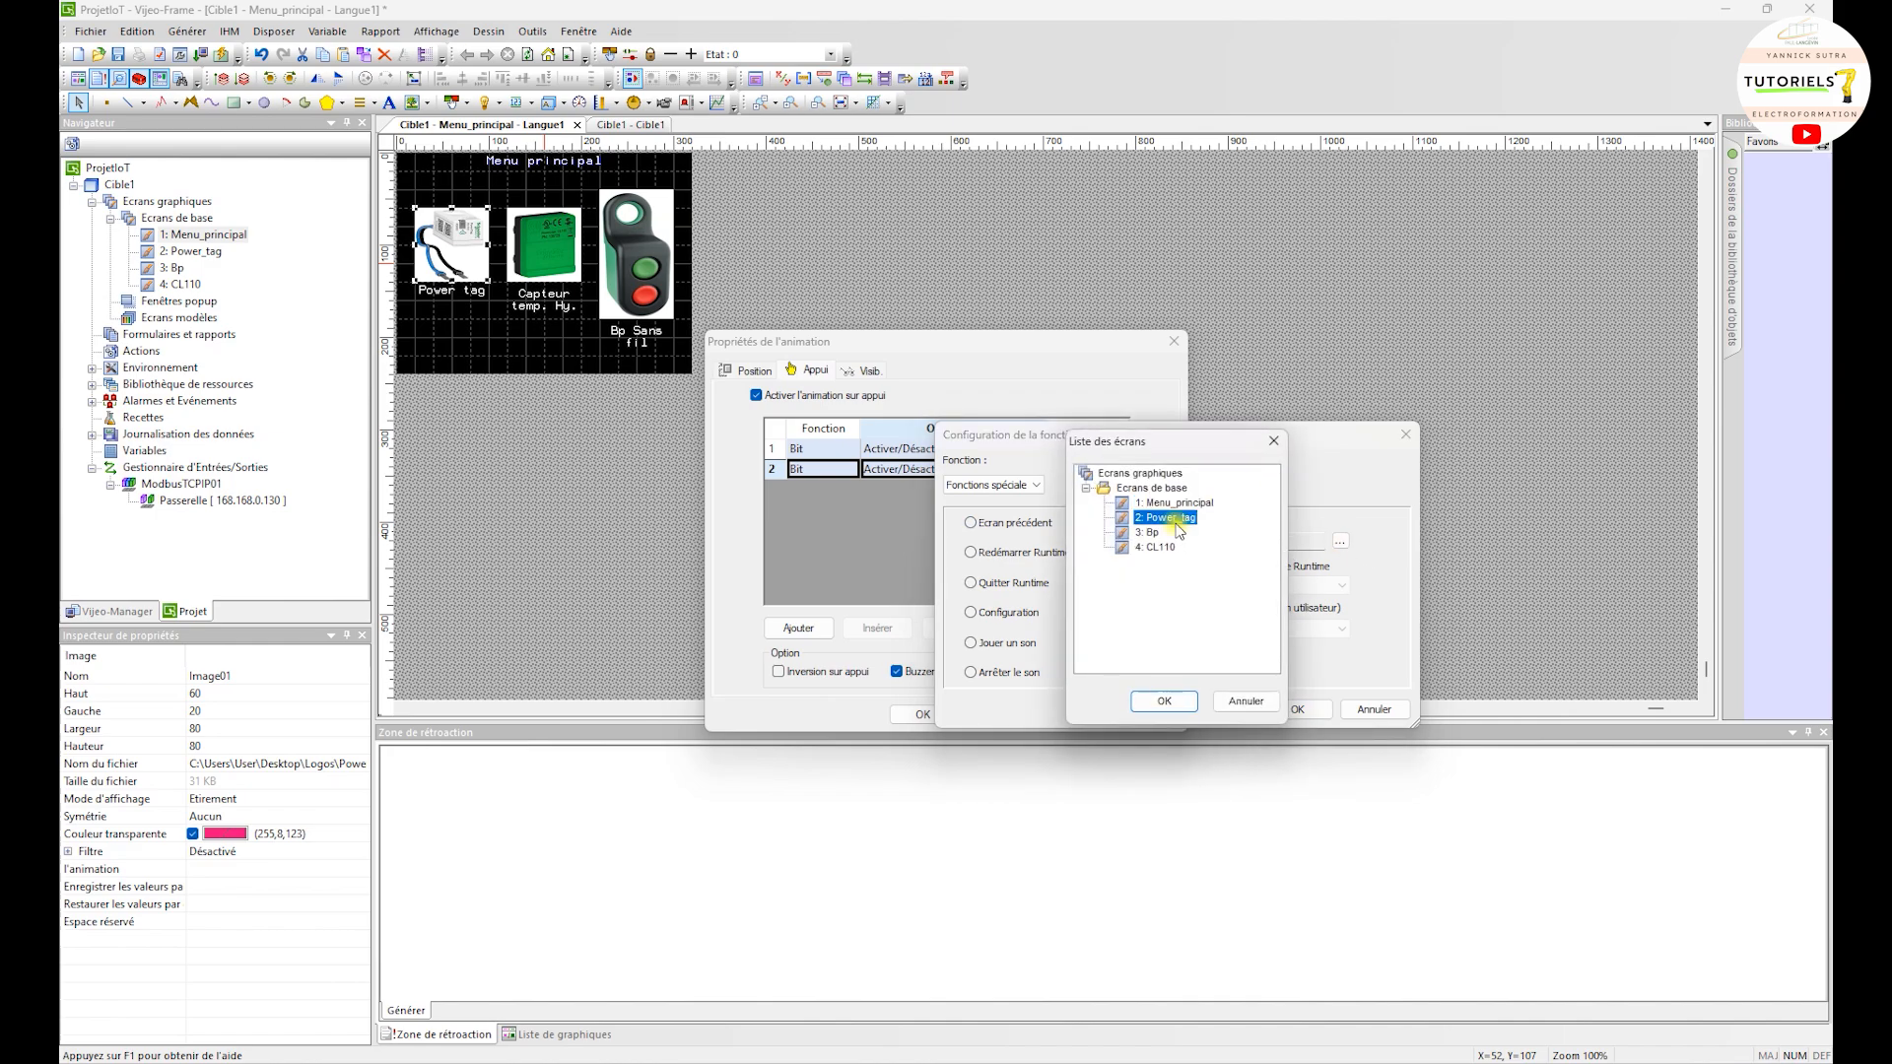
{"action": "left_click", "coordinate": [1181, 710]}
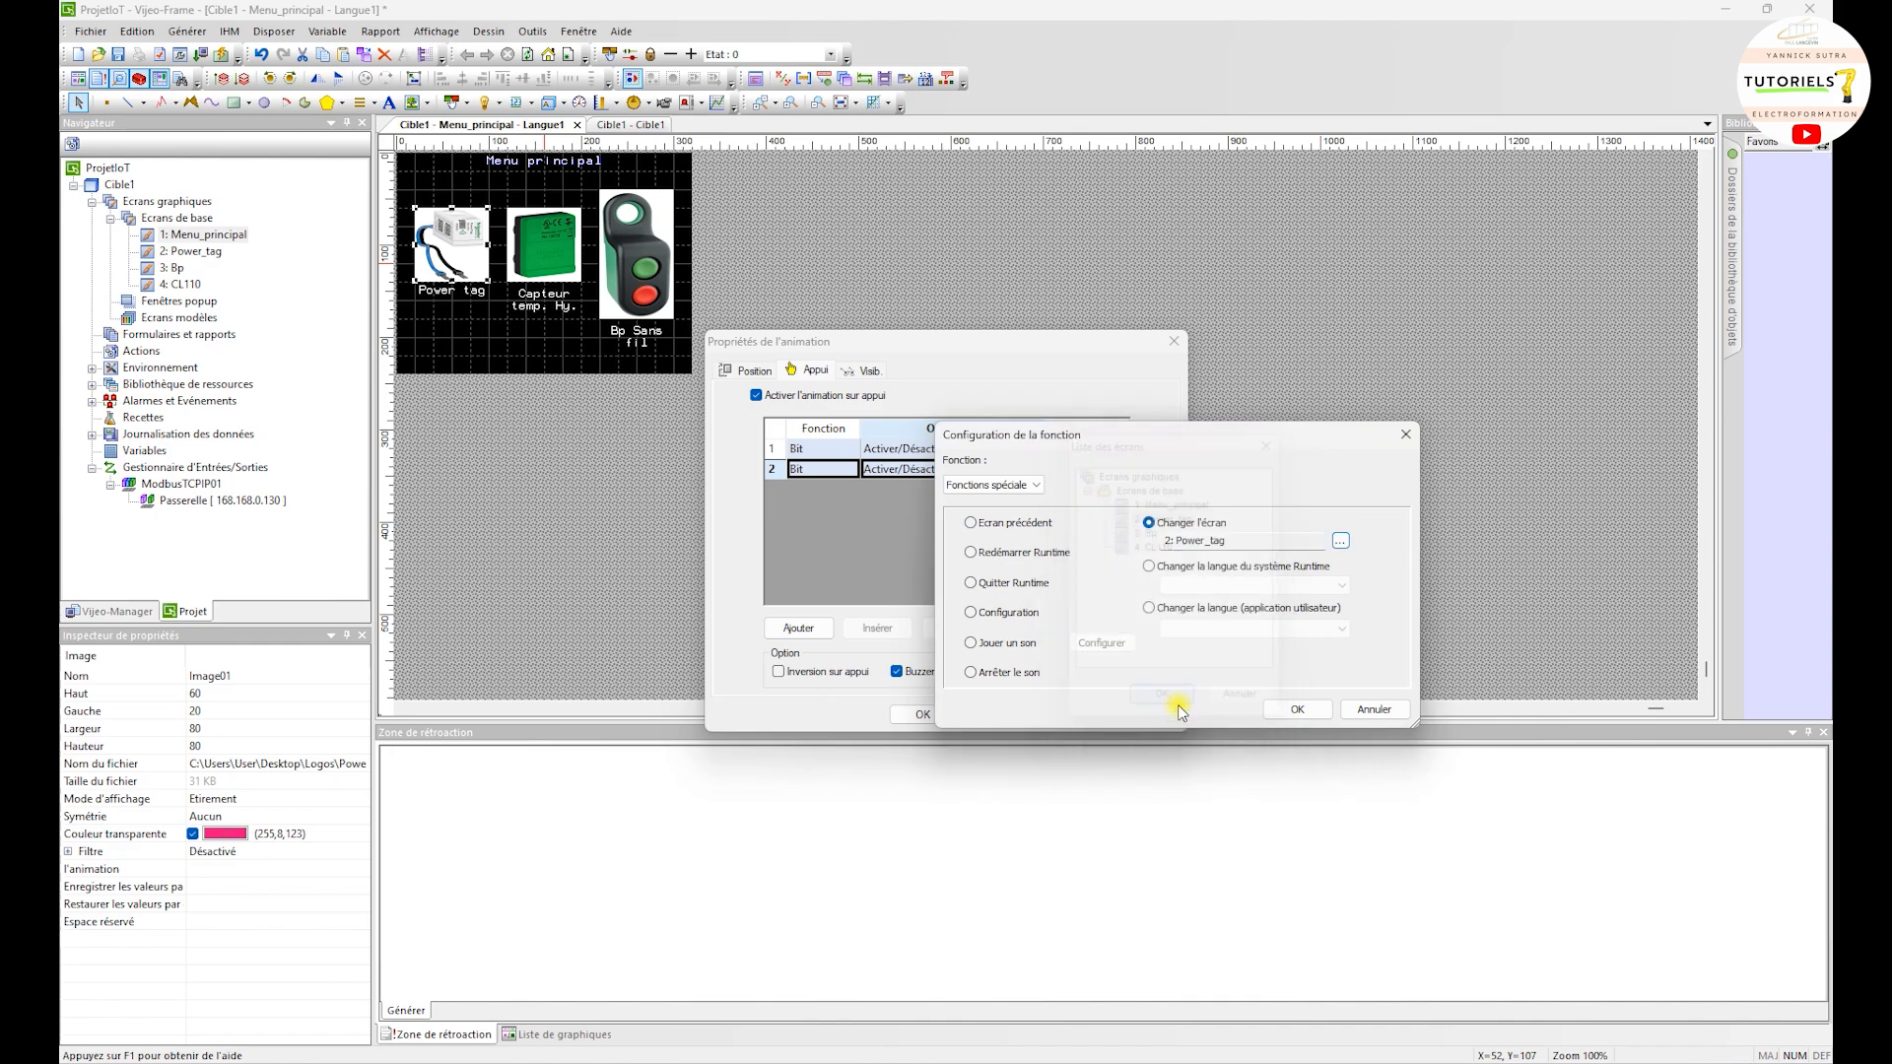
{"action": "left_click", "coordinate": [1296, 710]}
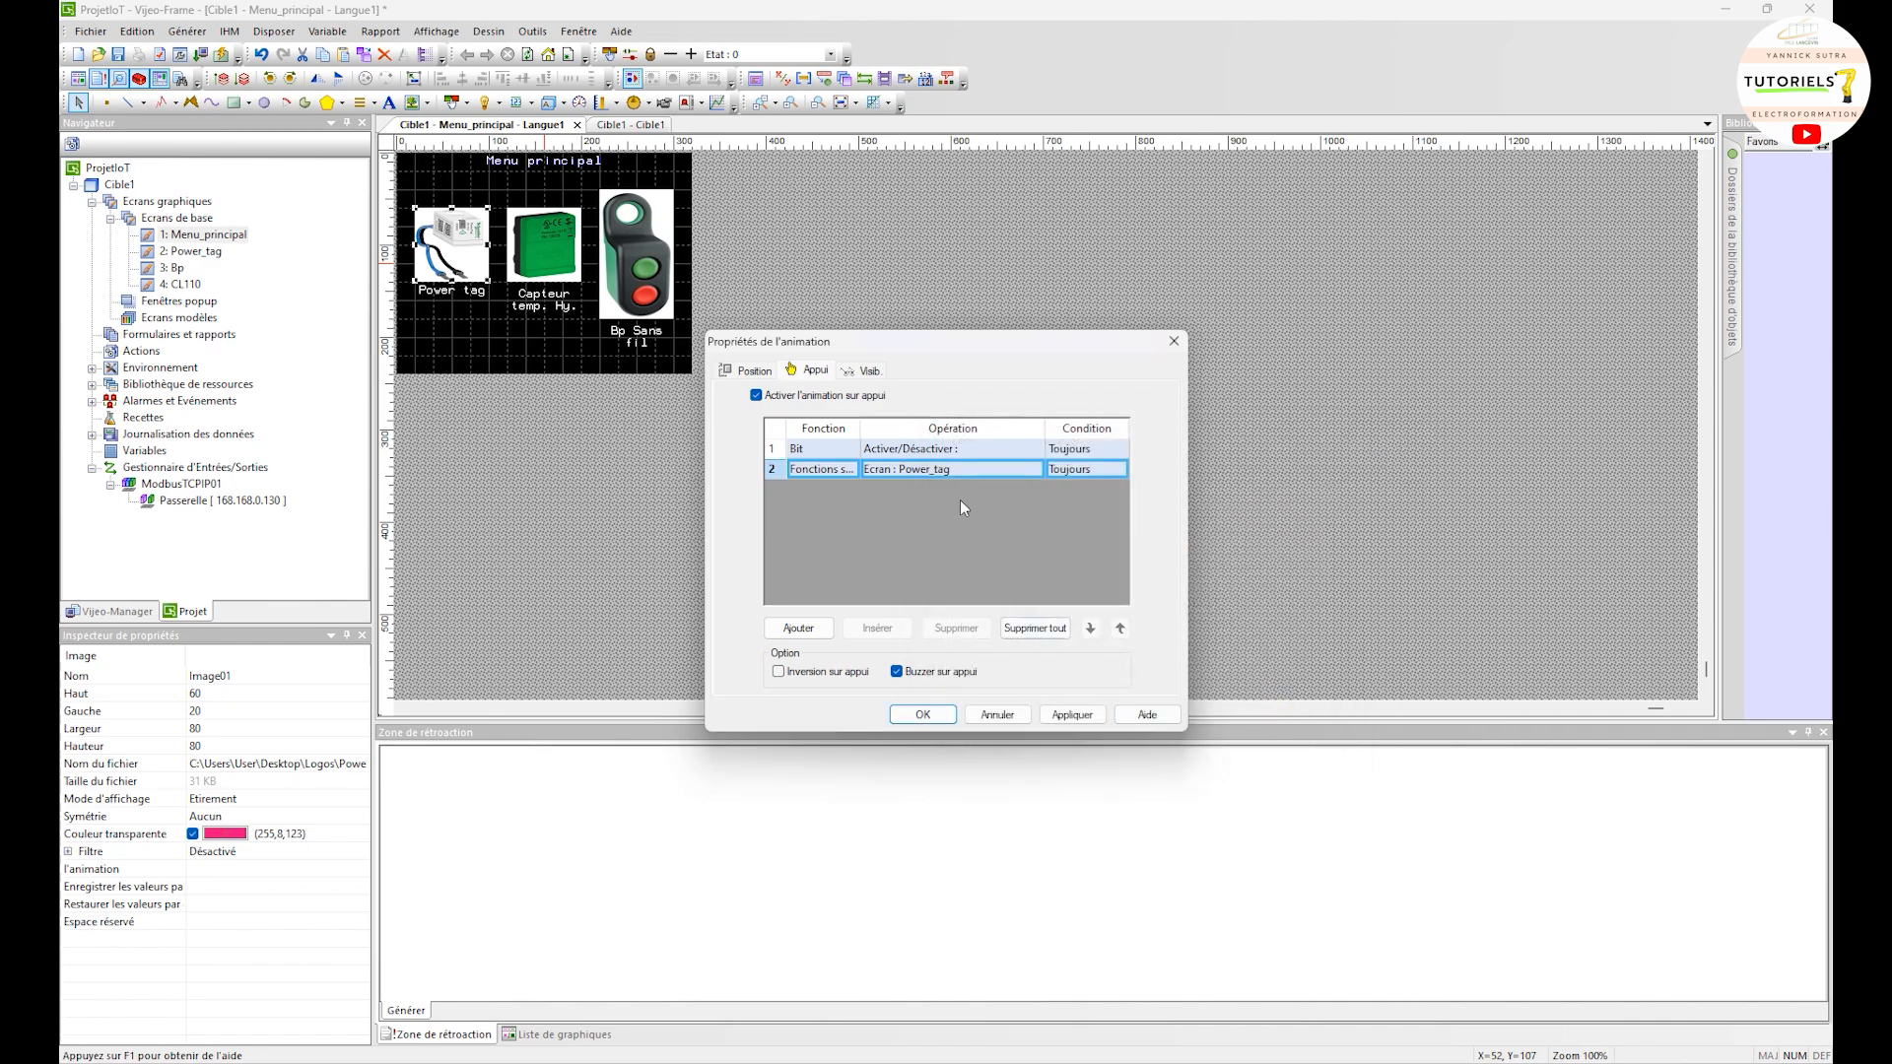
{"action": "left_click", "coordinate": [1072, 714]}
{"action": "left_click", "coordinate": [922, 714]}
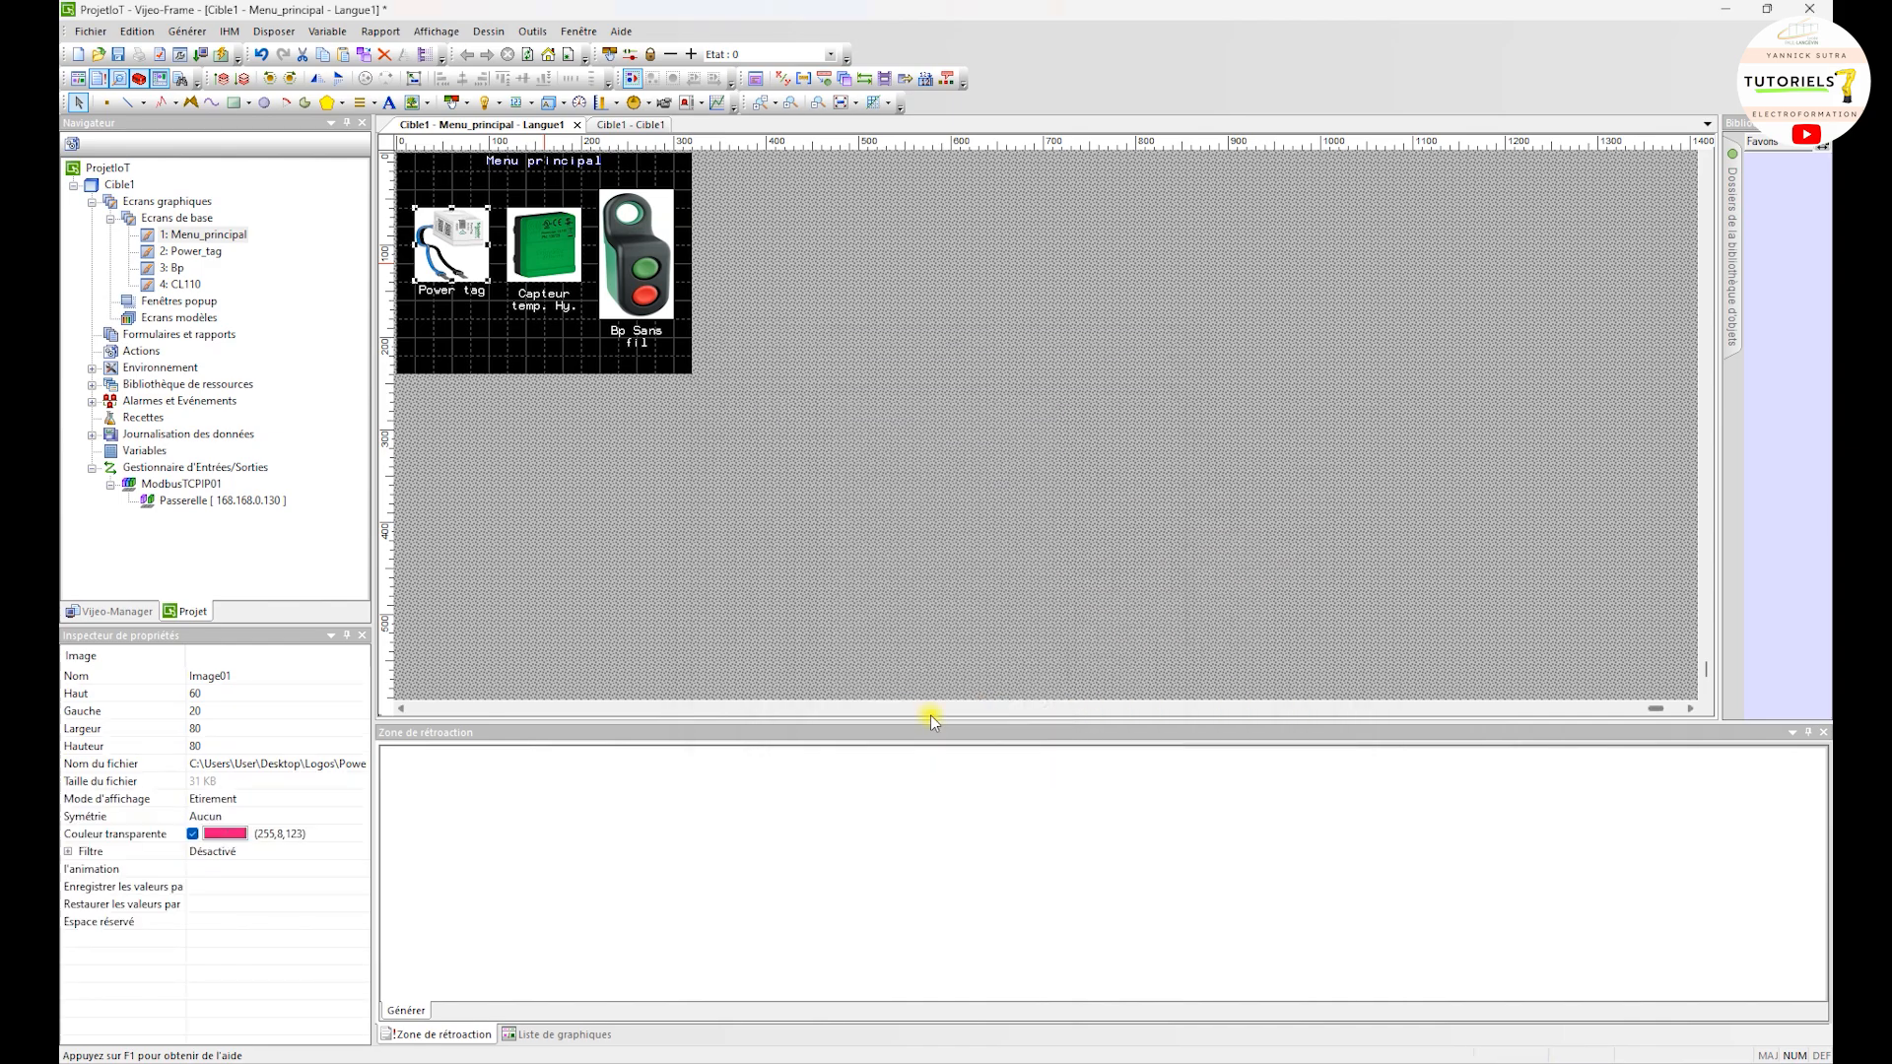
Check the contents of screen 4: CL110, and return to the Menu_principal screen
{"action": "left_click", "coordinate": [548, 254]}
{"action": "double_click", "coordinate": [189, 285]}
{"action": "double_click", "coordinate": [203, 235]}
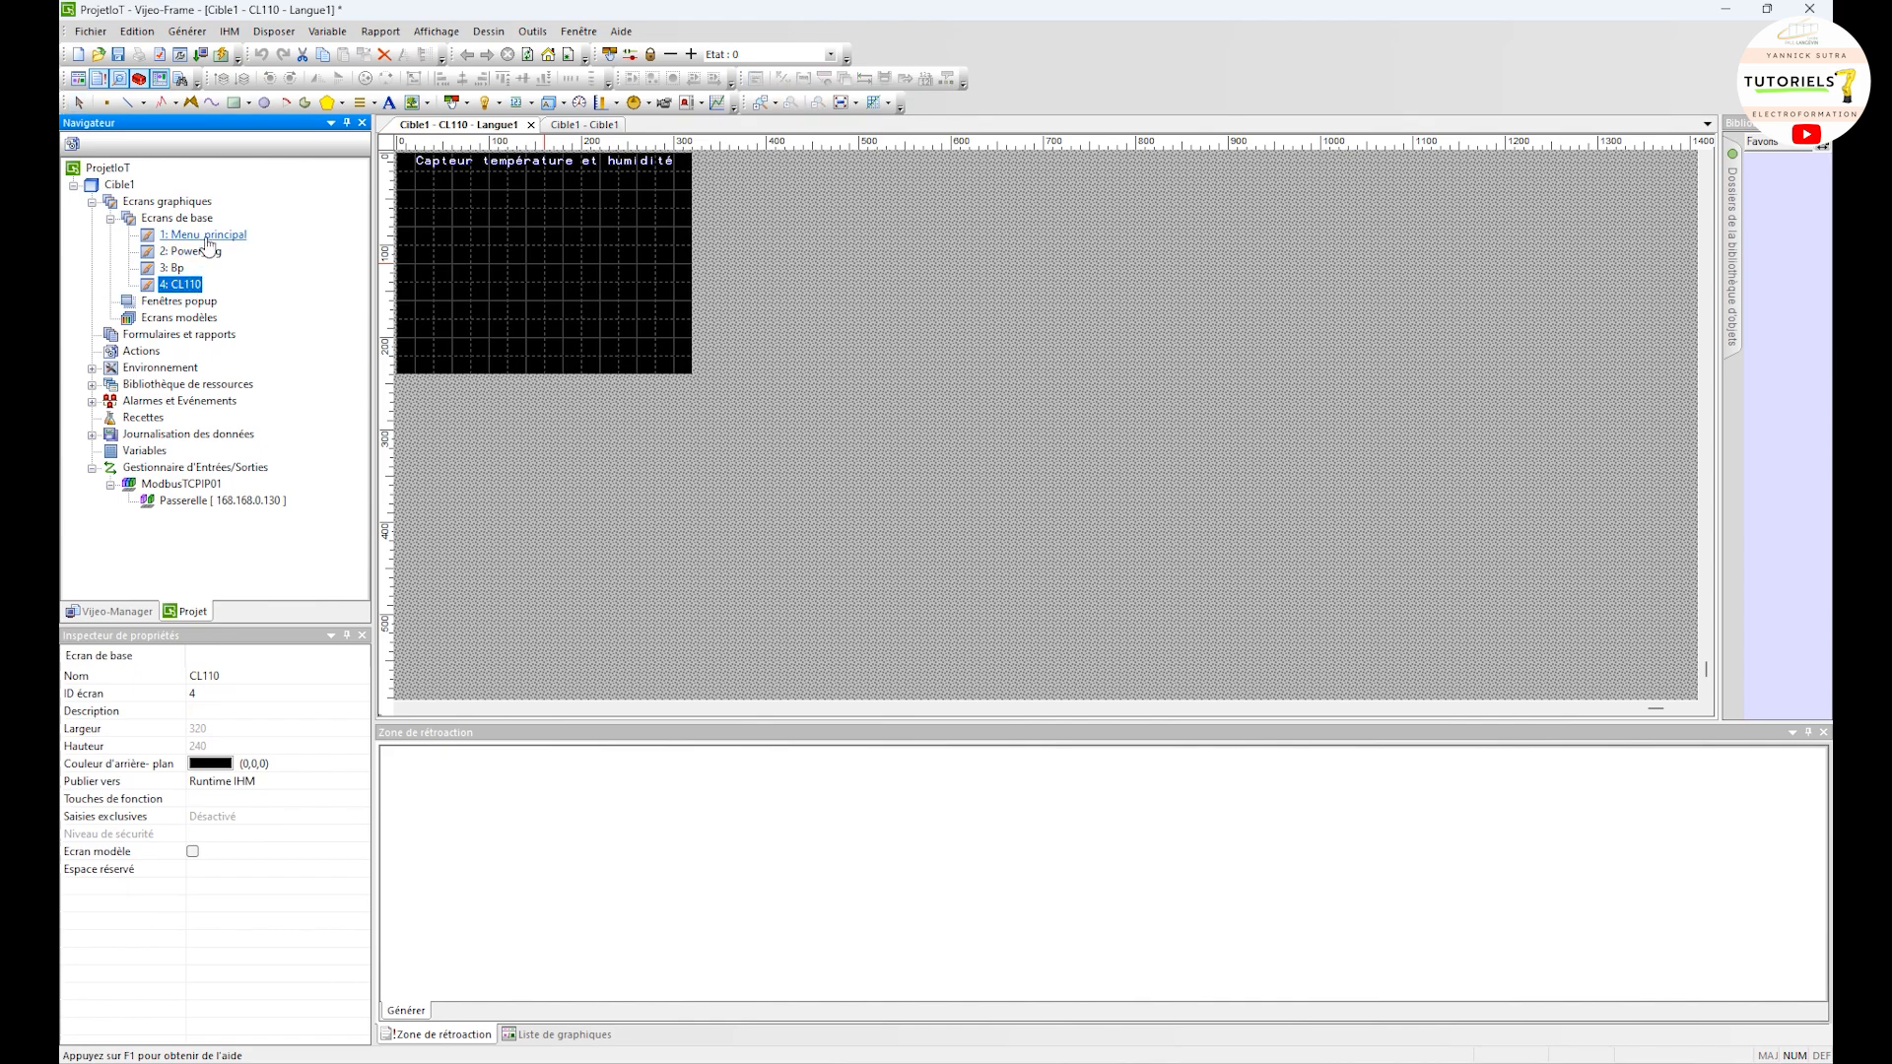
Enable the touch animation (Appui) for the "Capteur temp. Hy." image on the main menu
{"action": "left_click", "coordinate": [556, 258]}
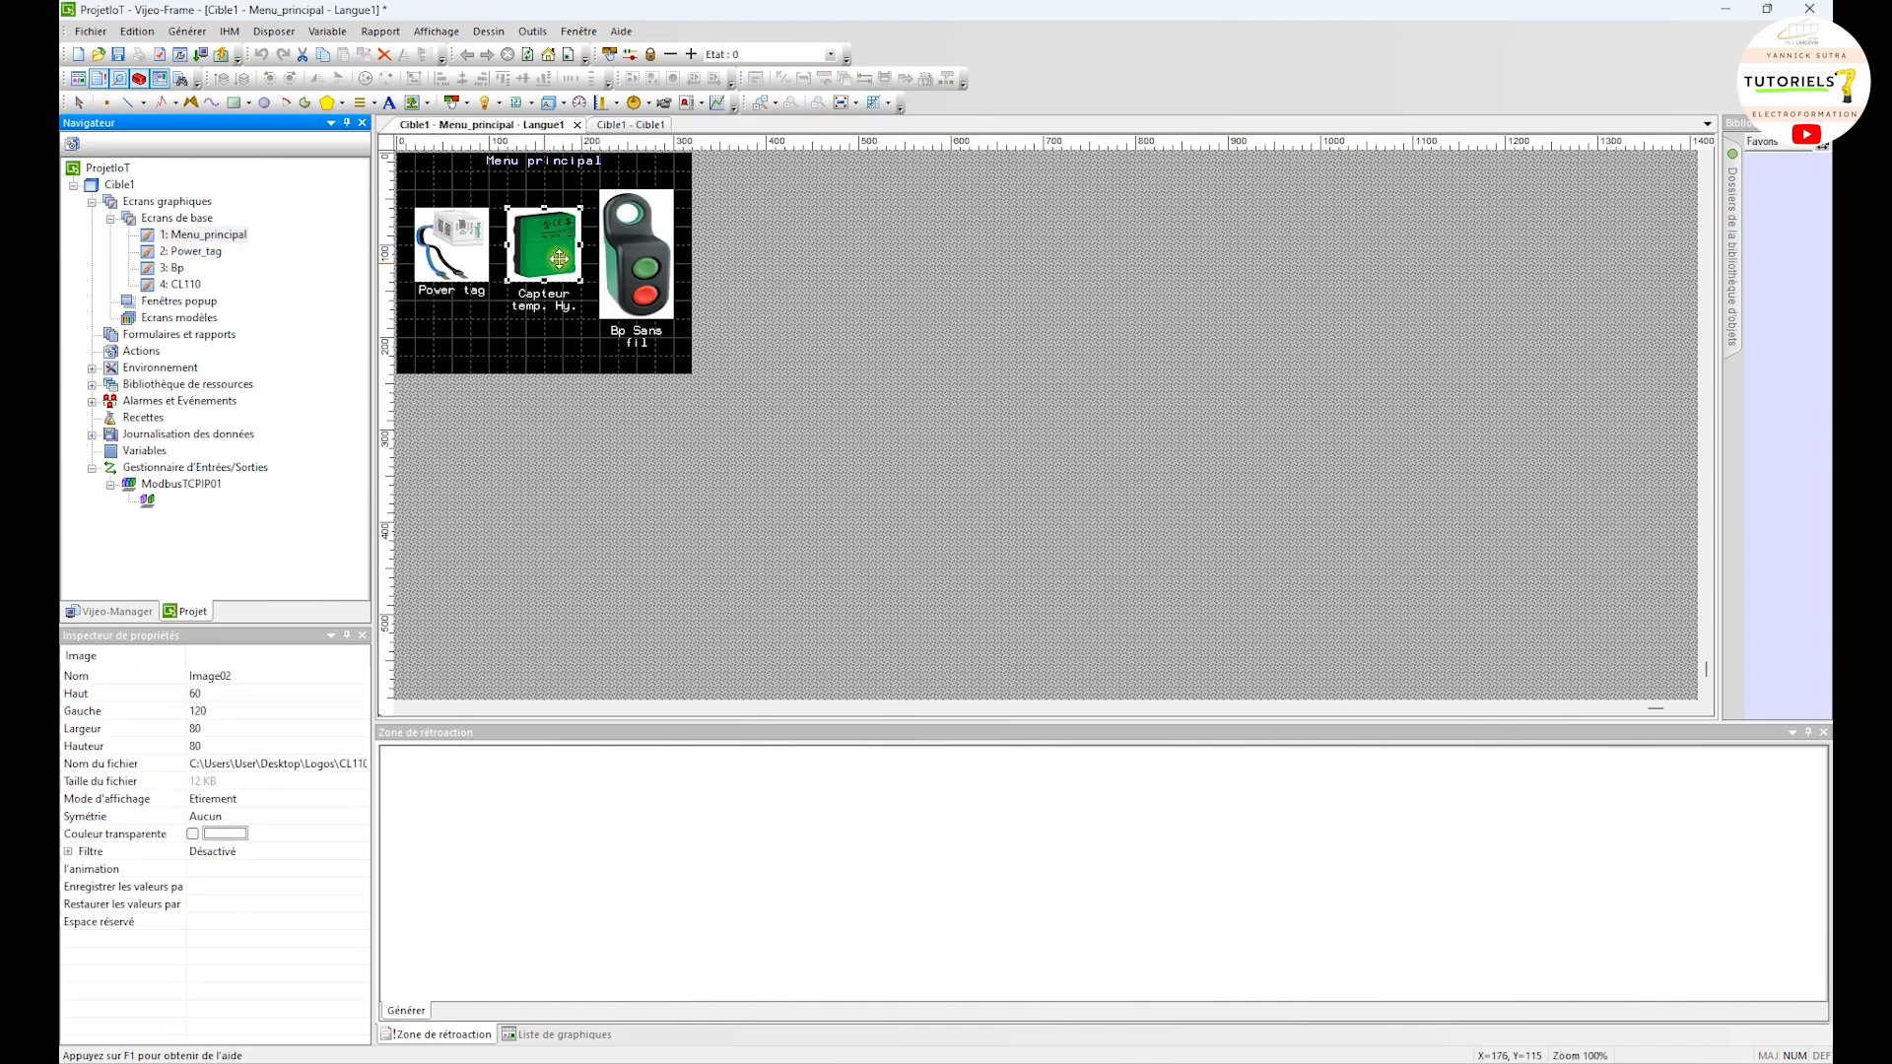
{"action": "right_click", "coordinate": [545, 253]}
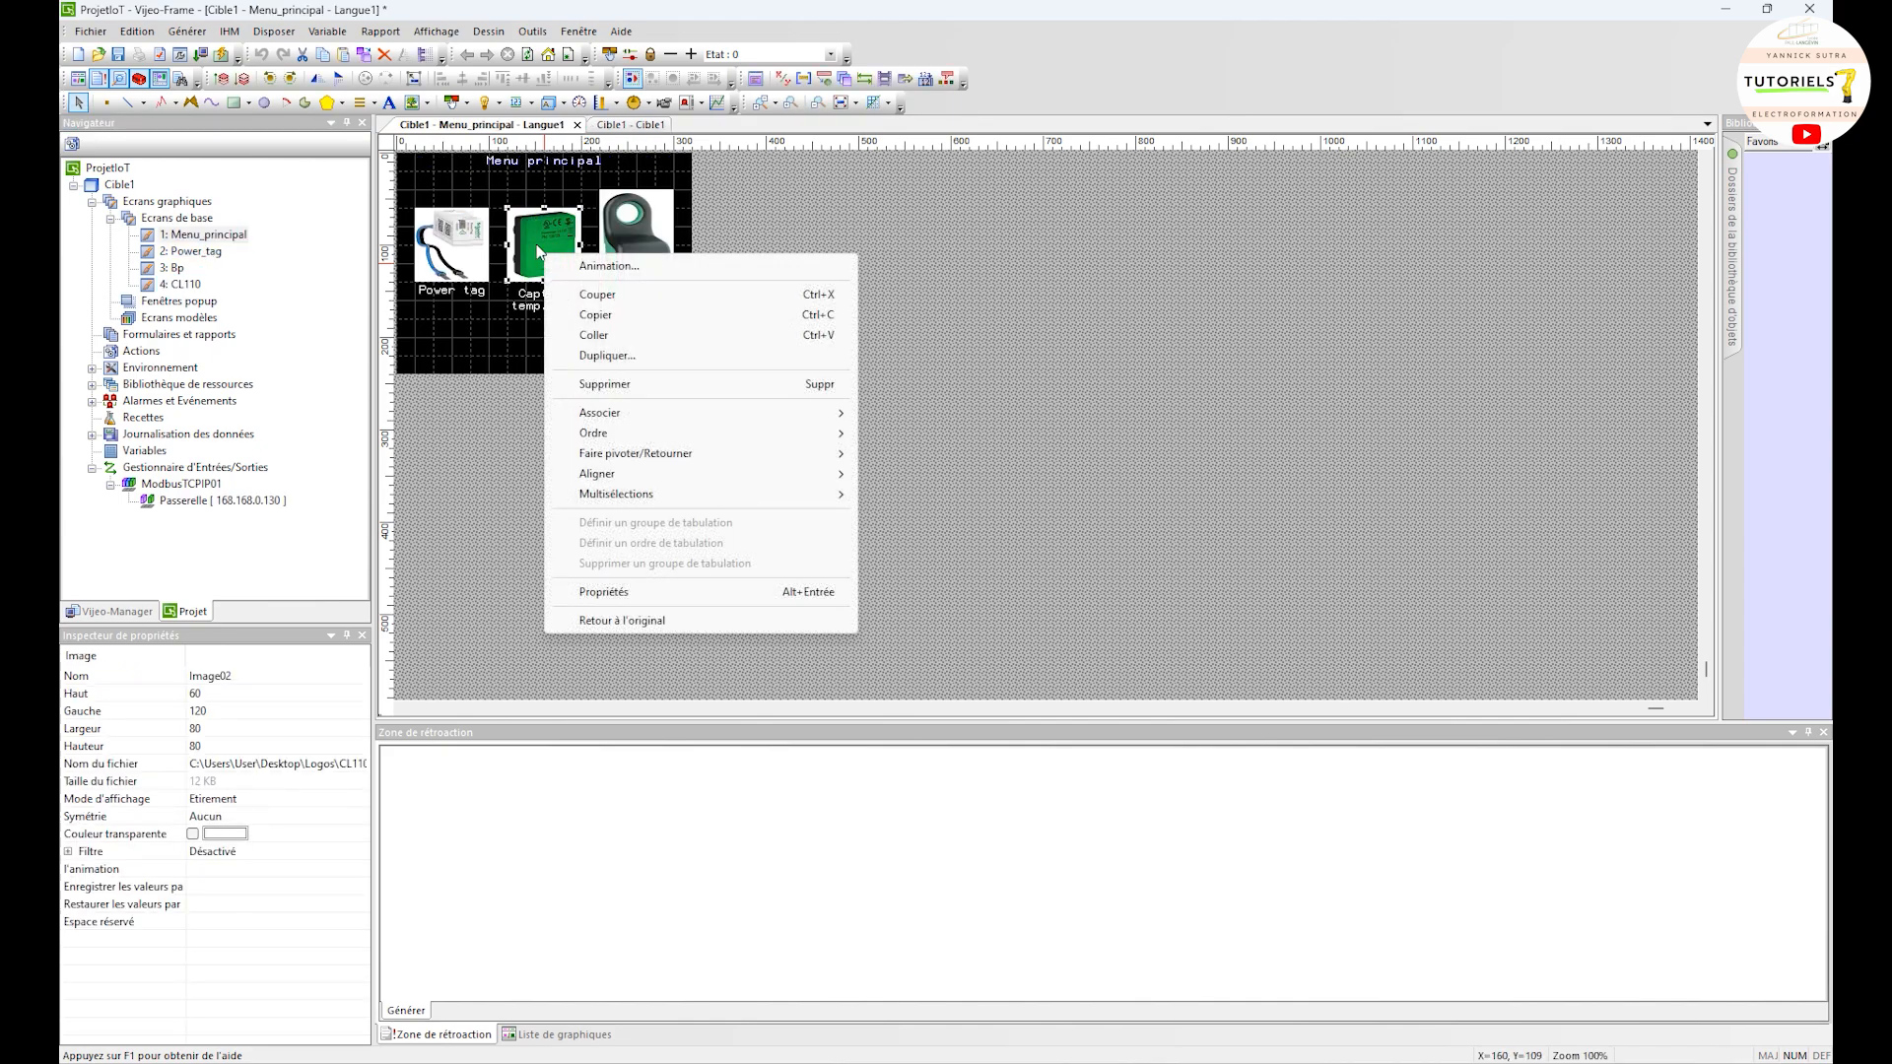
{"action": "left_click", "coordinate": [609, 591]}
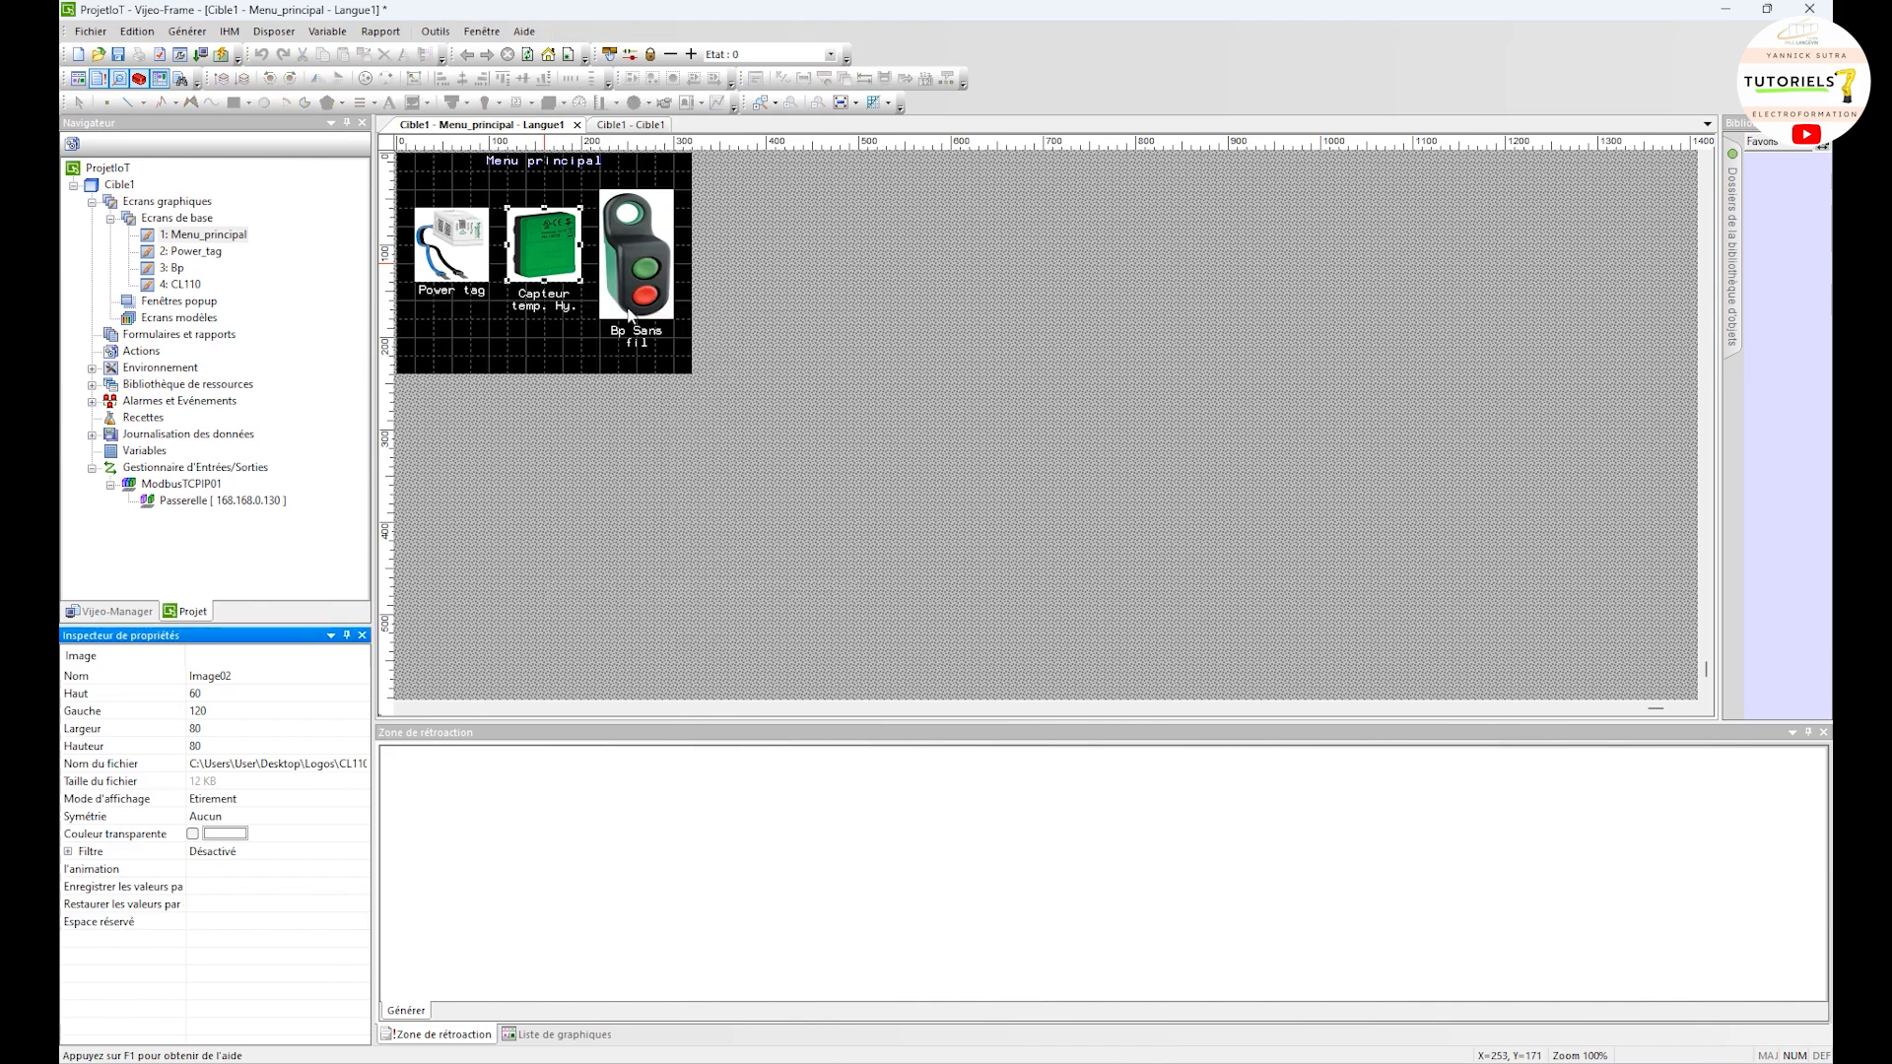
{"action": "left_click", "coordinate": [553, 266]}
{"action": "double_click", "coordinate": [554, 268]}
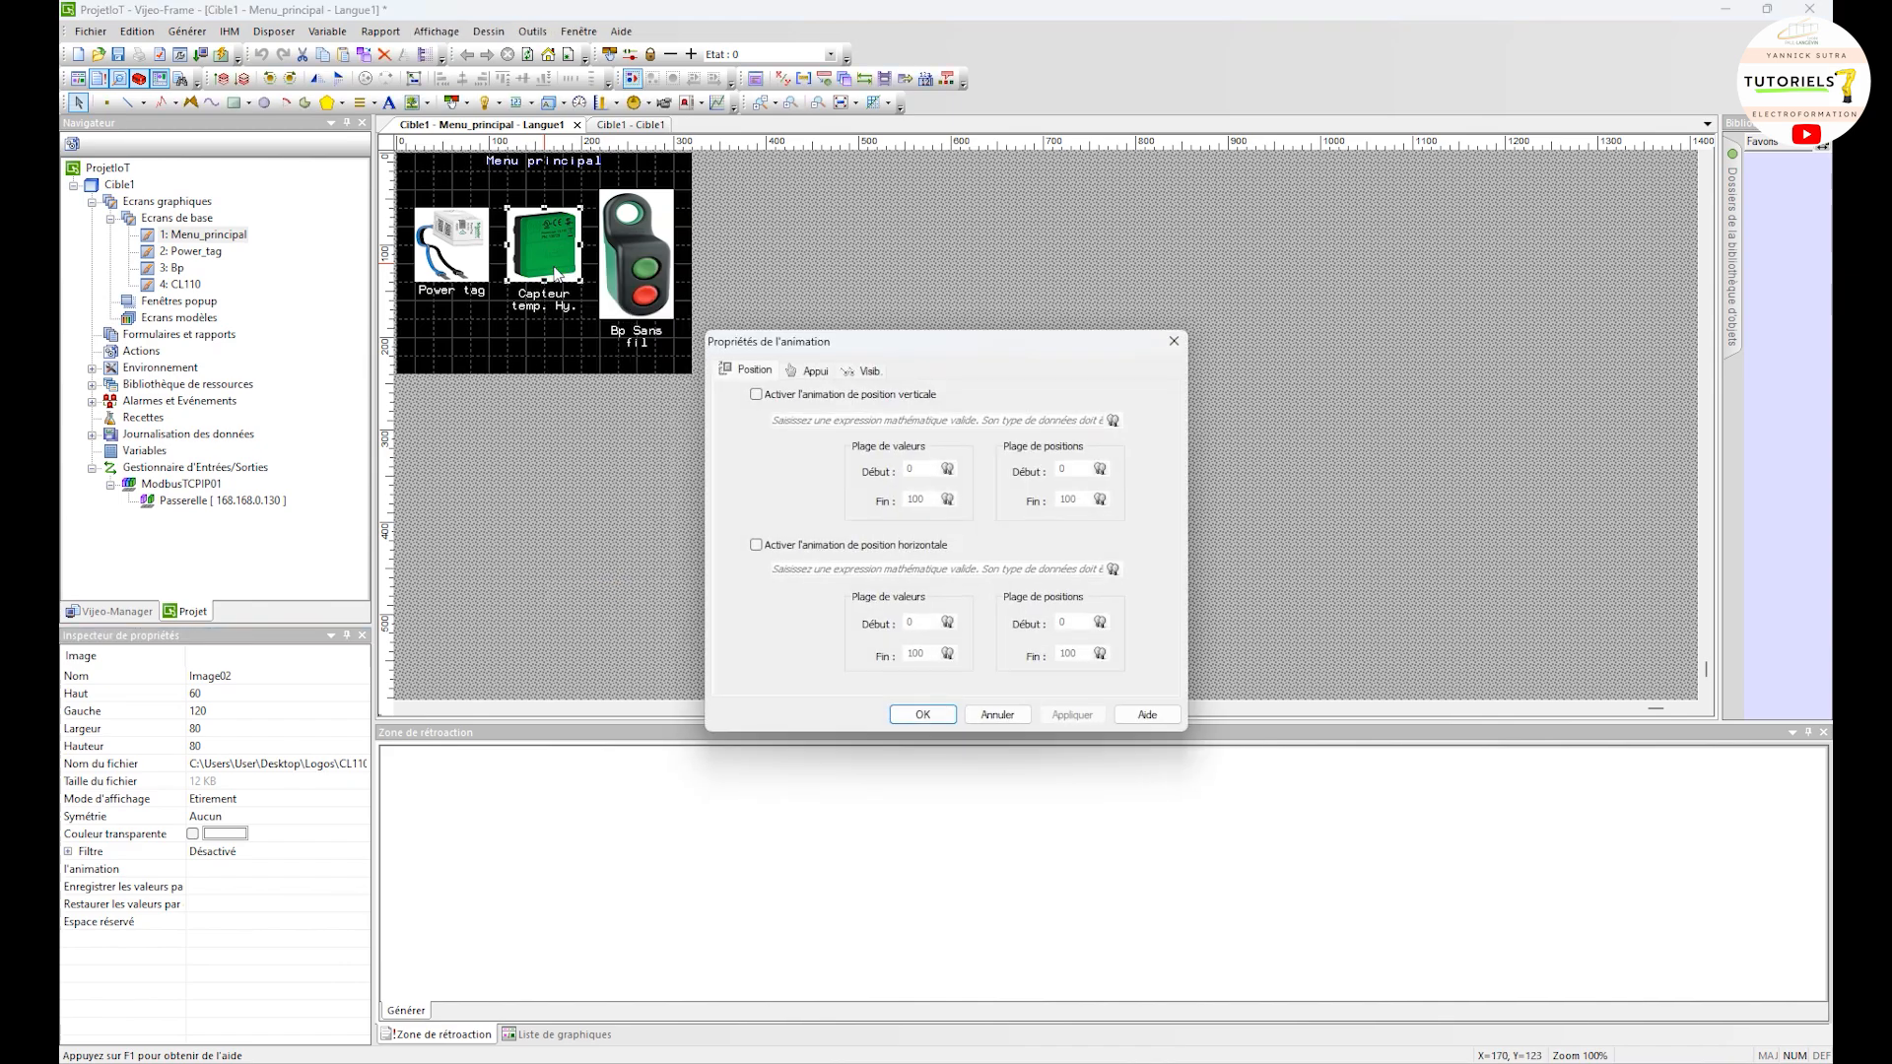
{"action": "left_click", "coordinate": [816, 372]}
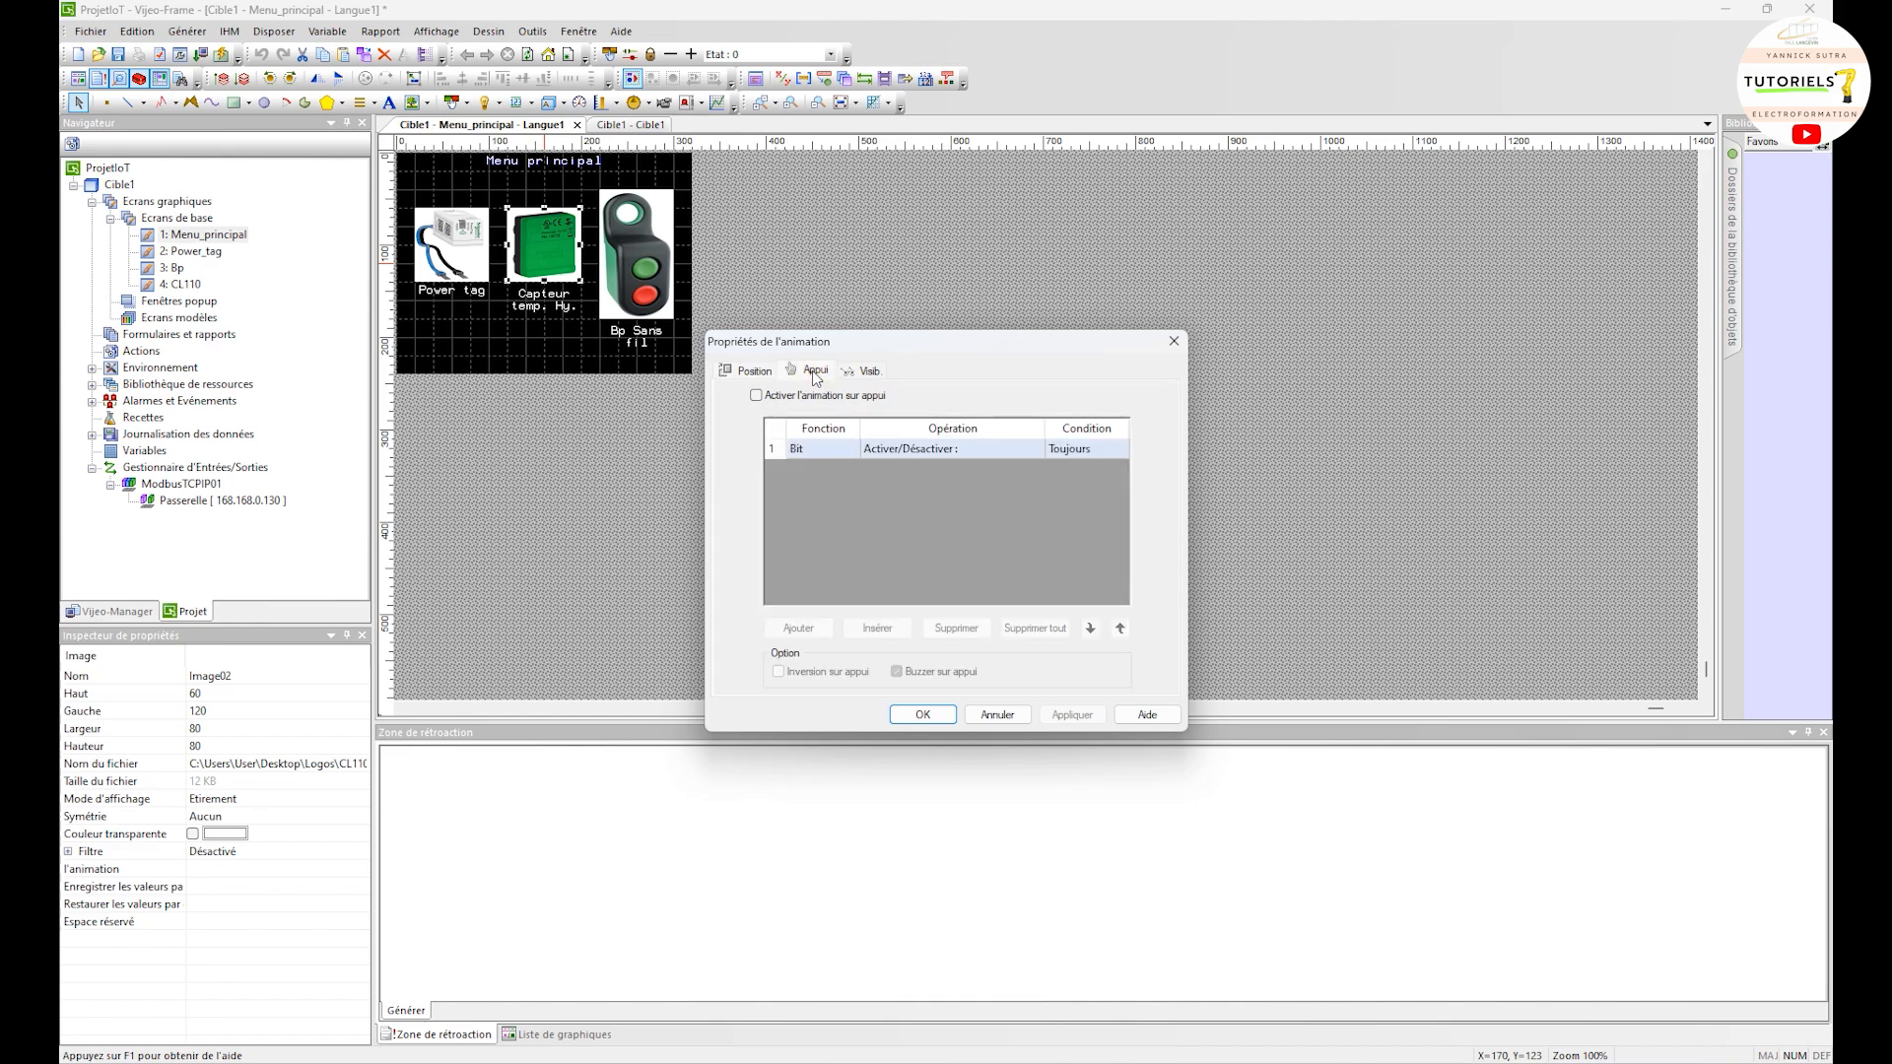
{"action": "left_click", "coordinate": [765, 398]}
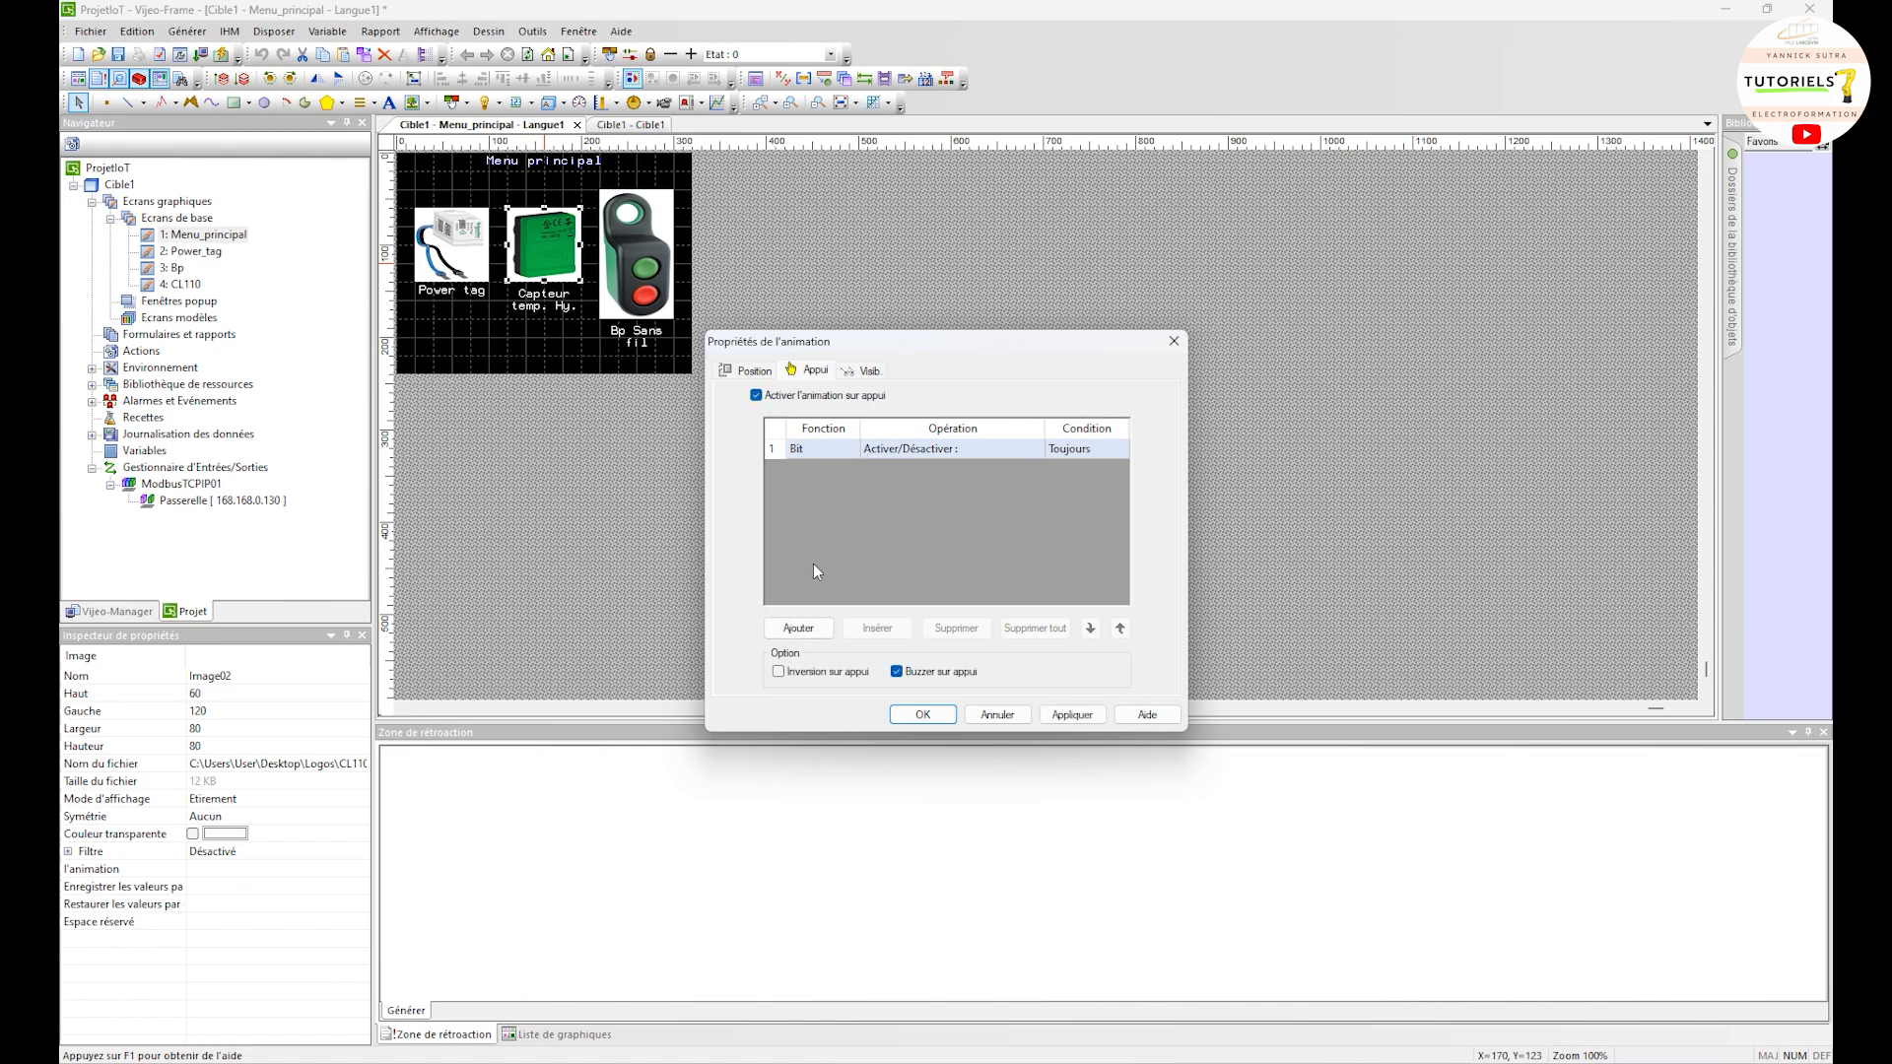
Set the sensor image's first touch function to the special function "Changer l'écran" with target screen 4: CL110, and apply it
{"action": "left_click", "coordinate": [810, 451]}
{"action": "left_click", "coordinate": [852, 450]}
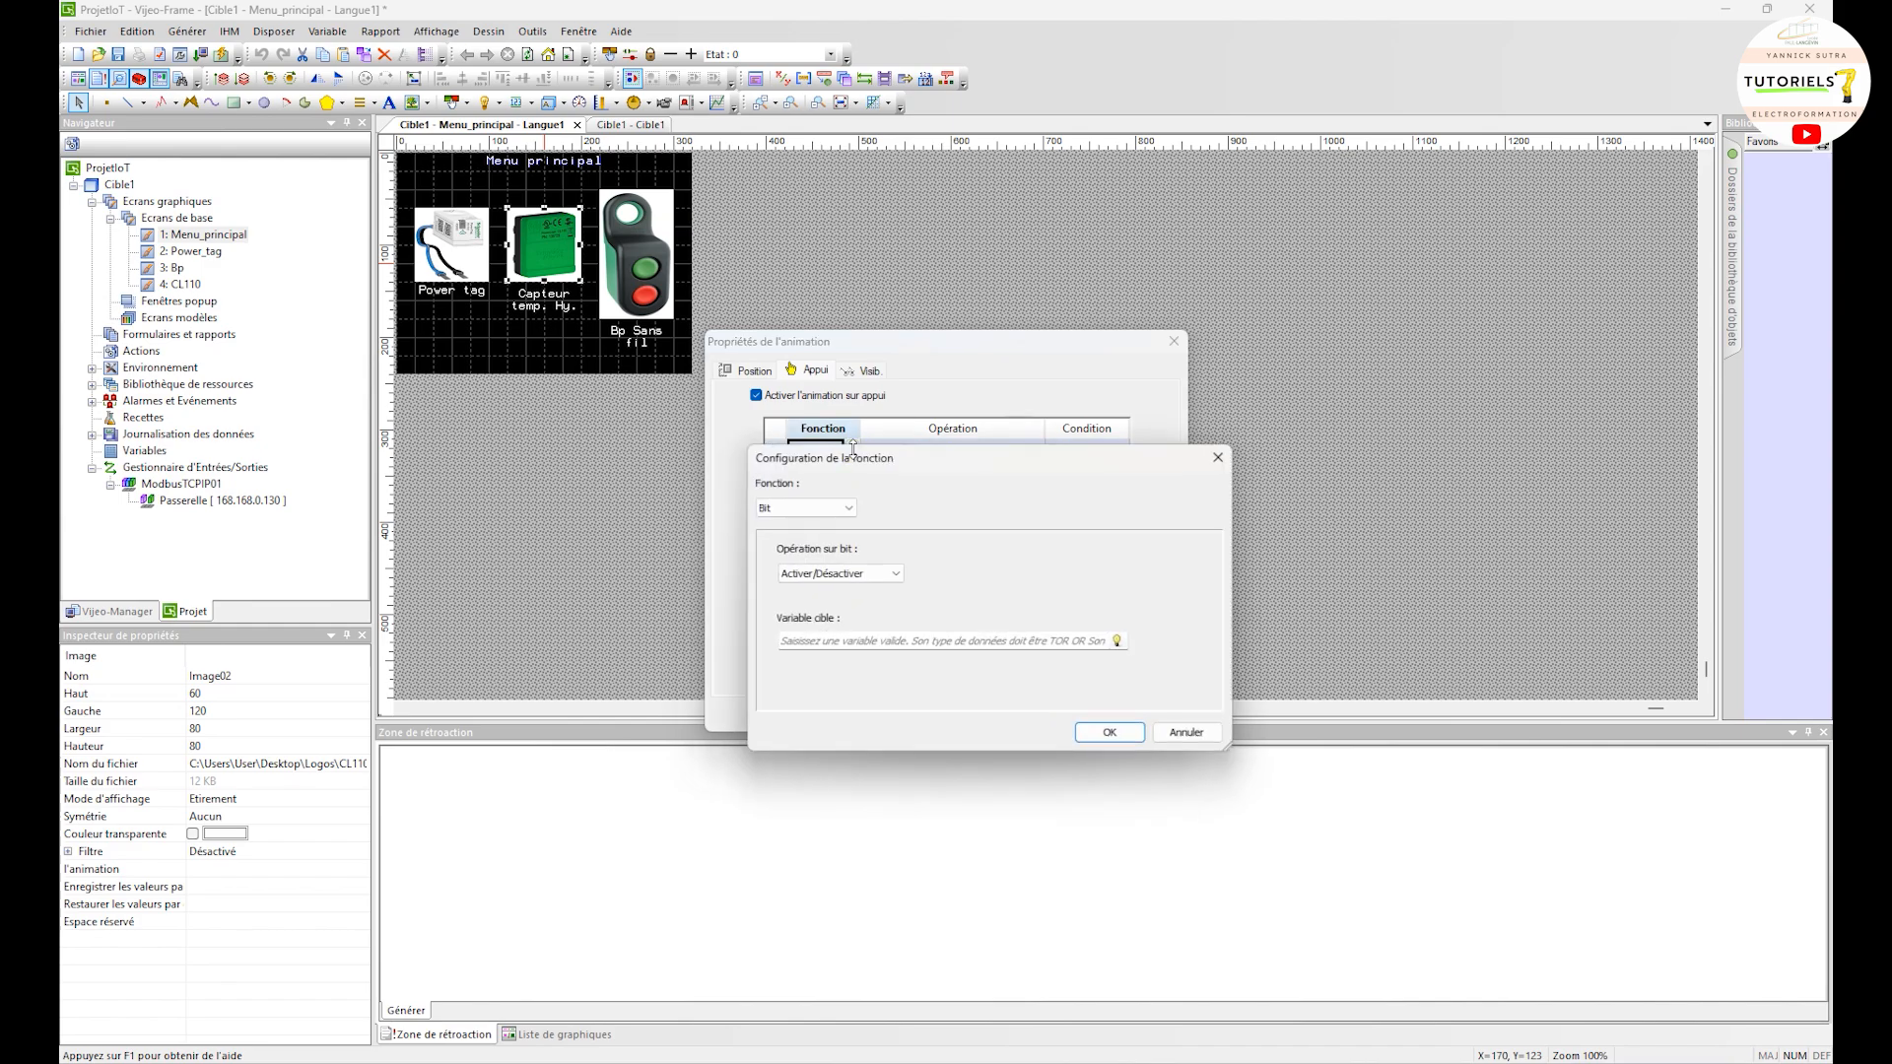
{"action": "left_click", "coordinate": [841, 512]}
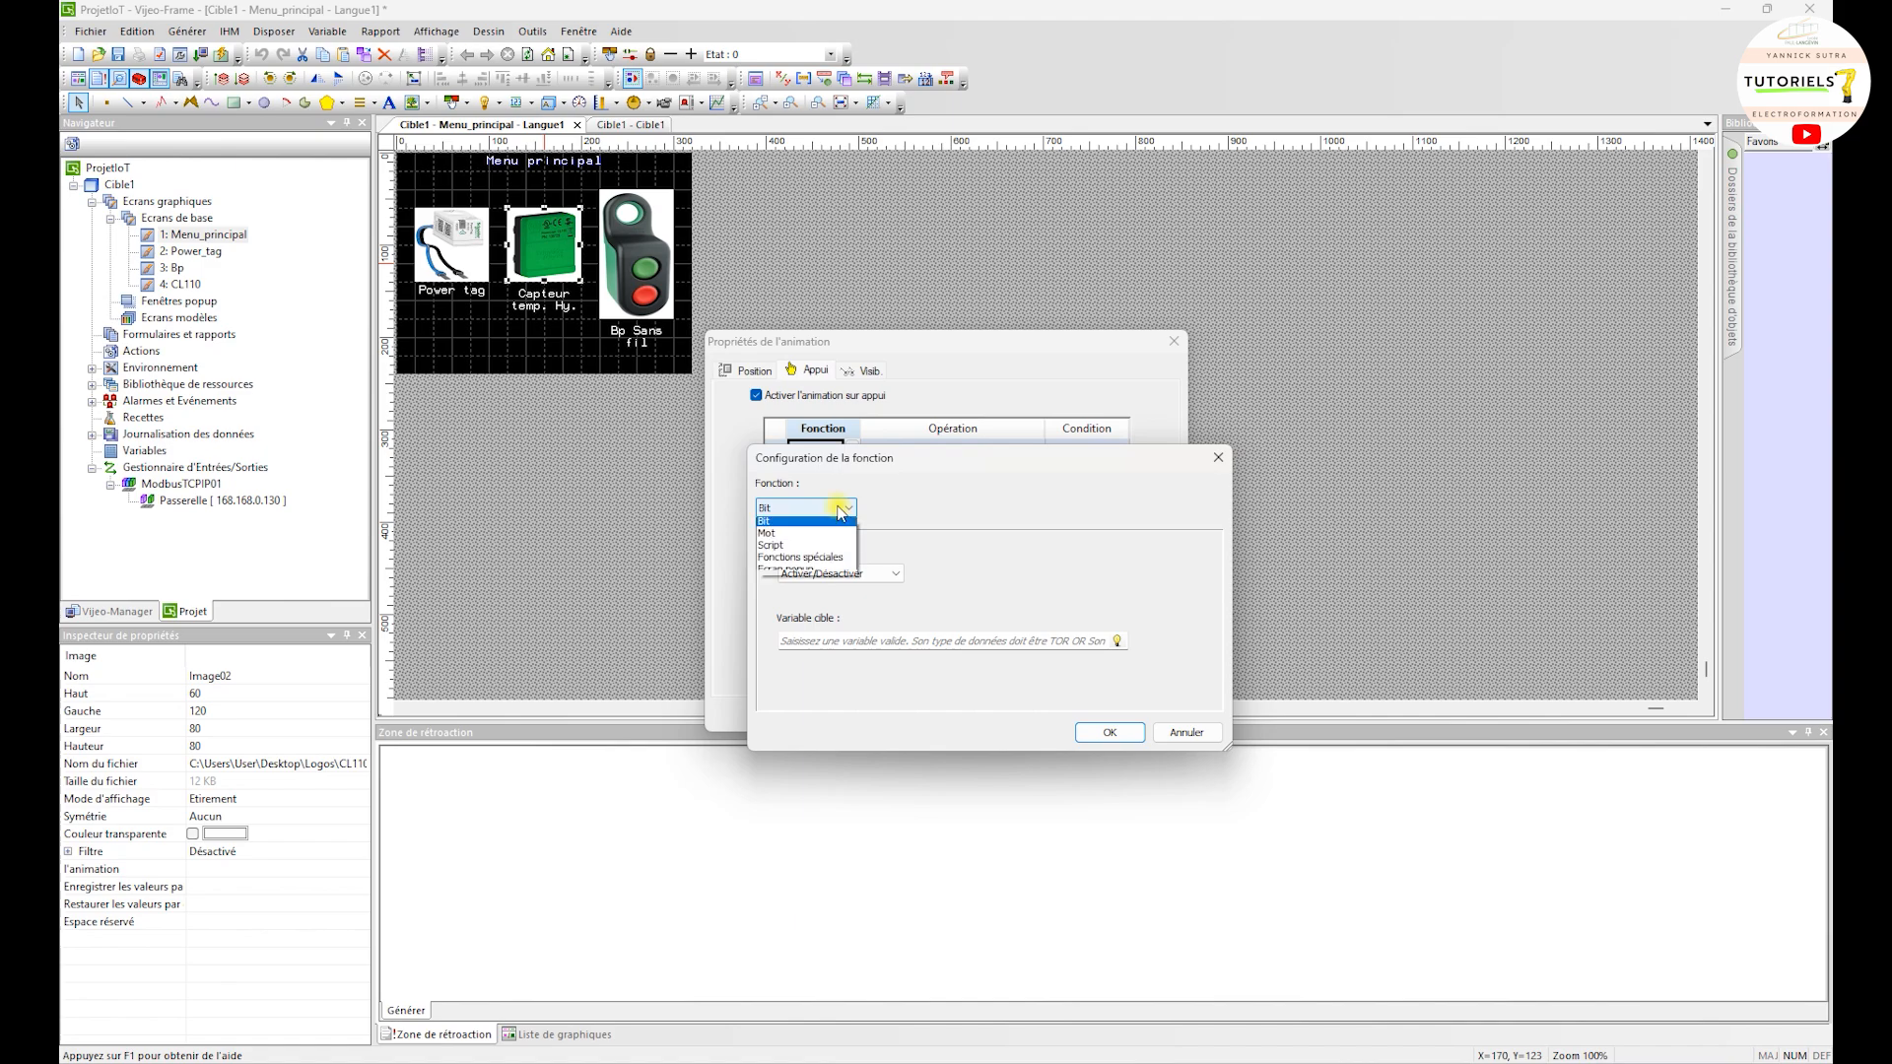
{"action": "left_click", "coordinate": [829, 559]}
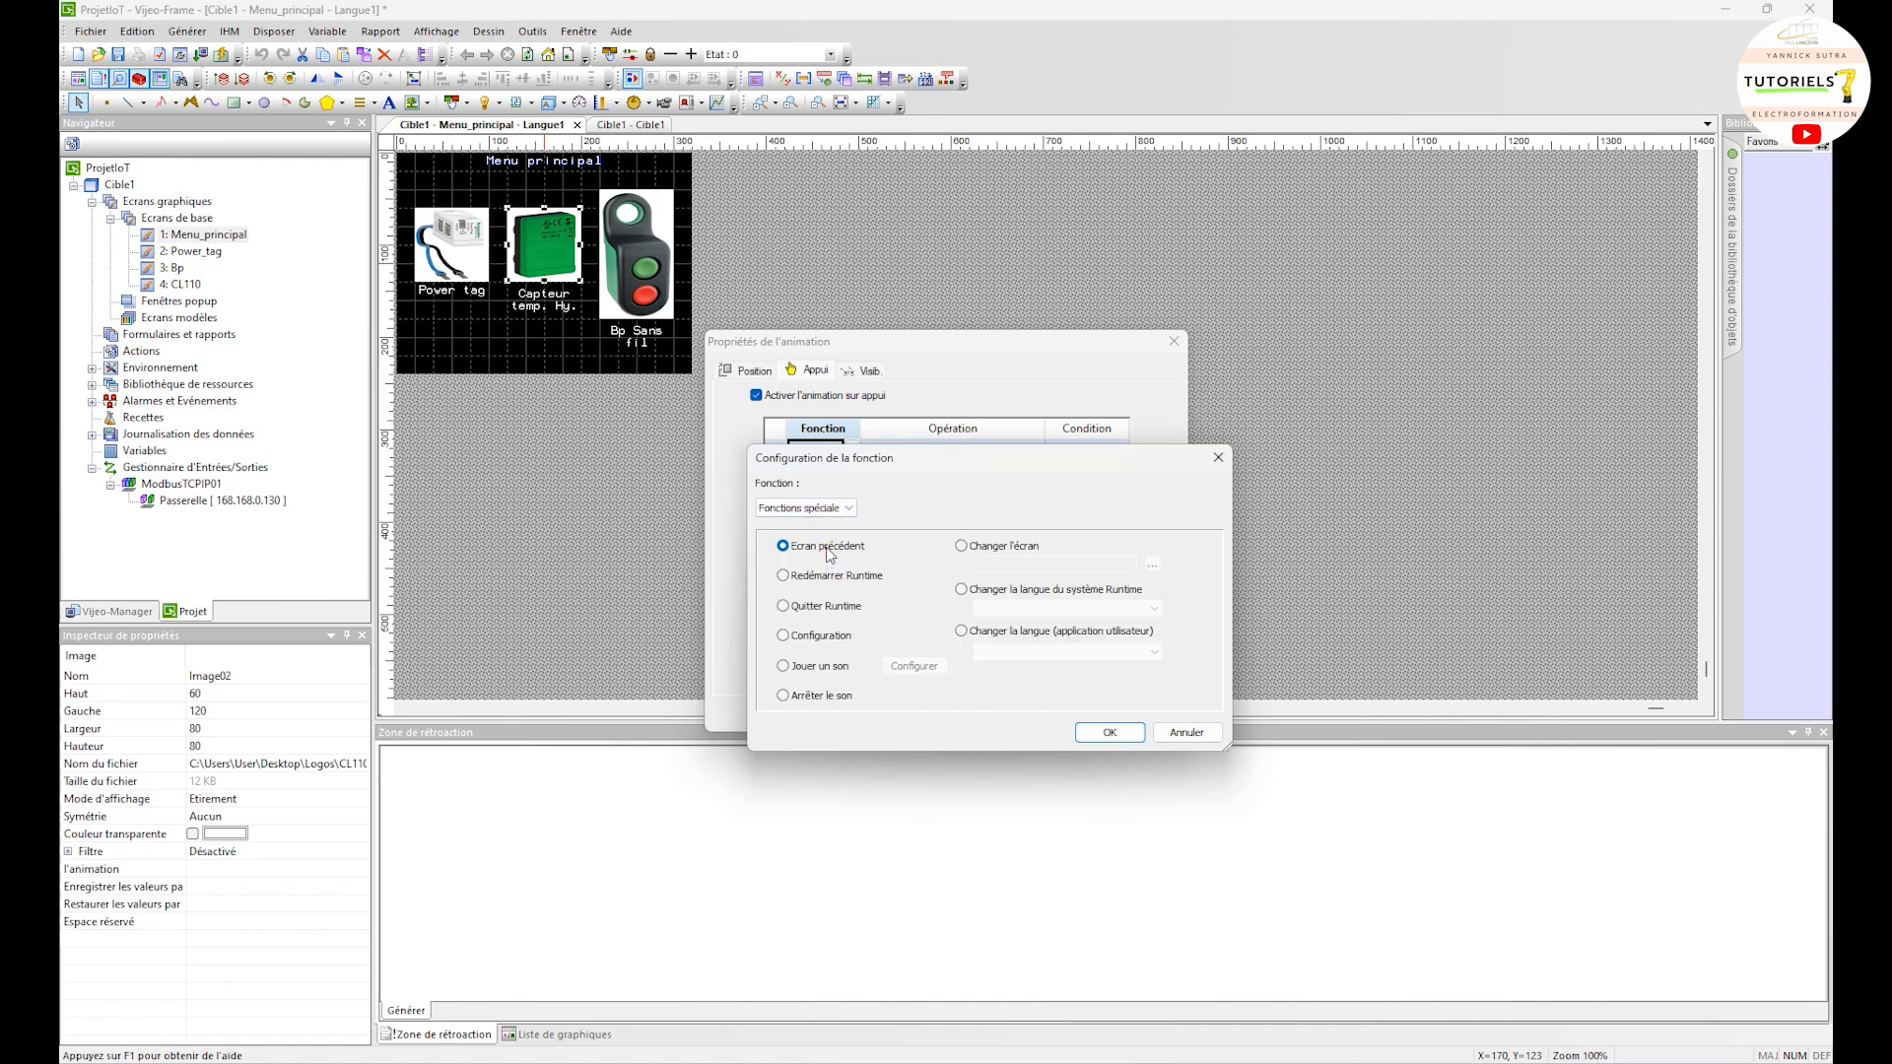
{"action": "left_click", "coordinate": [963, 548]}
{"action": "left_click", "coordinate": [1153, 566]}
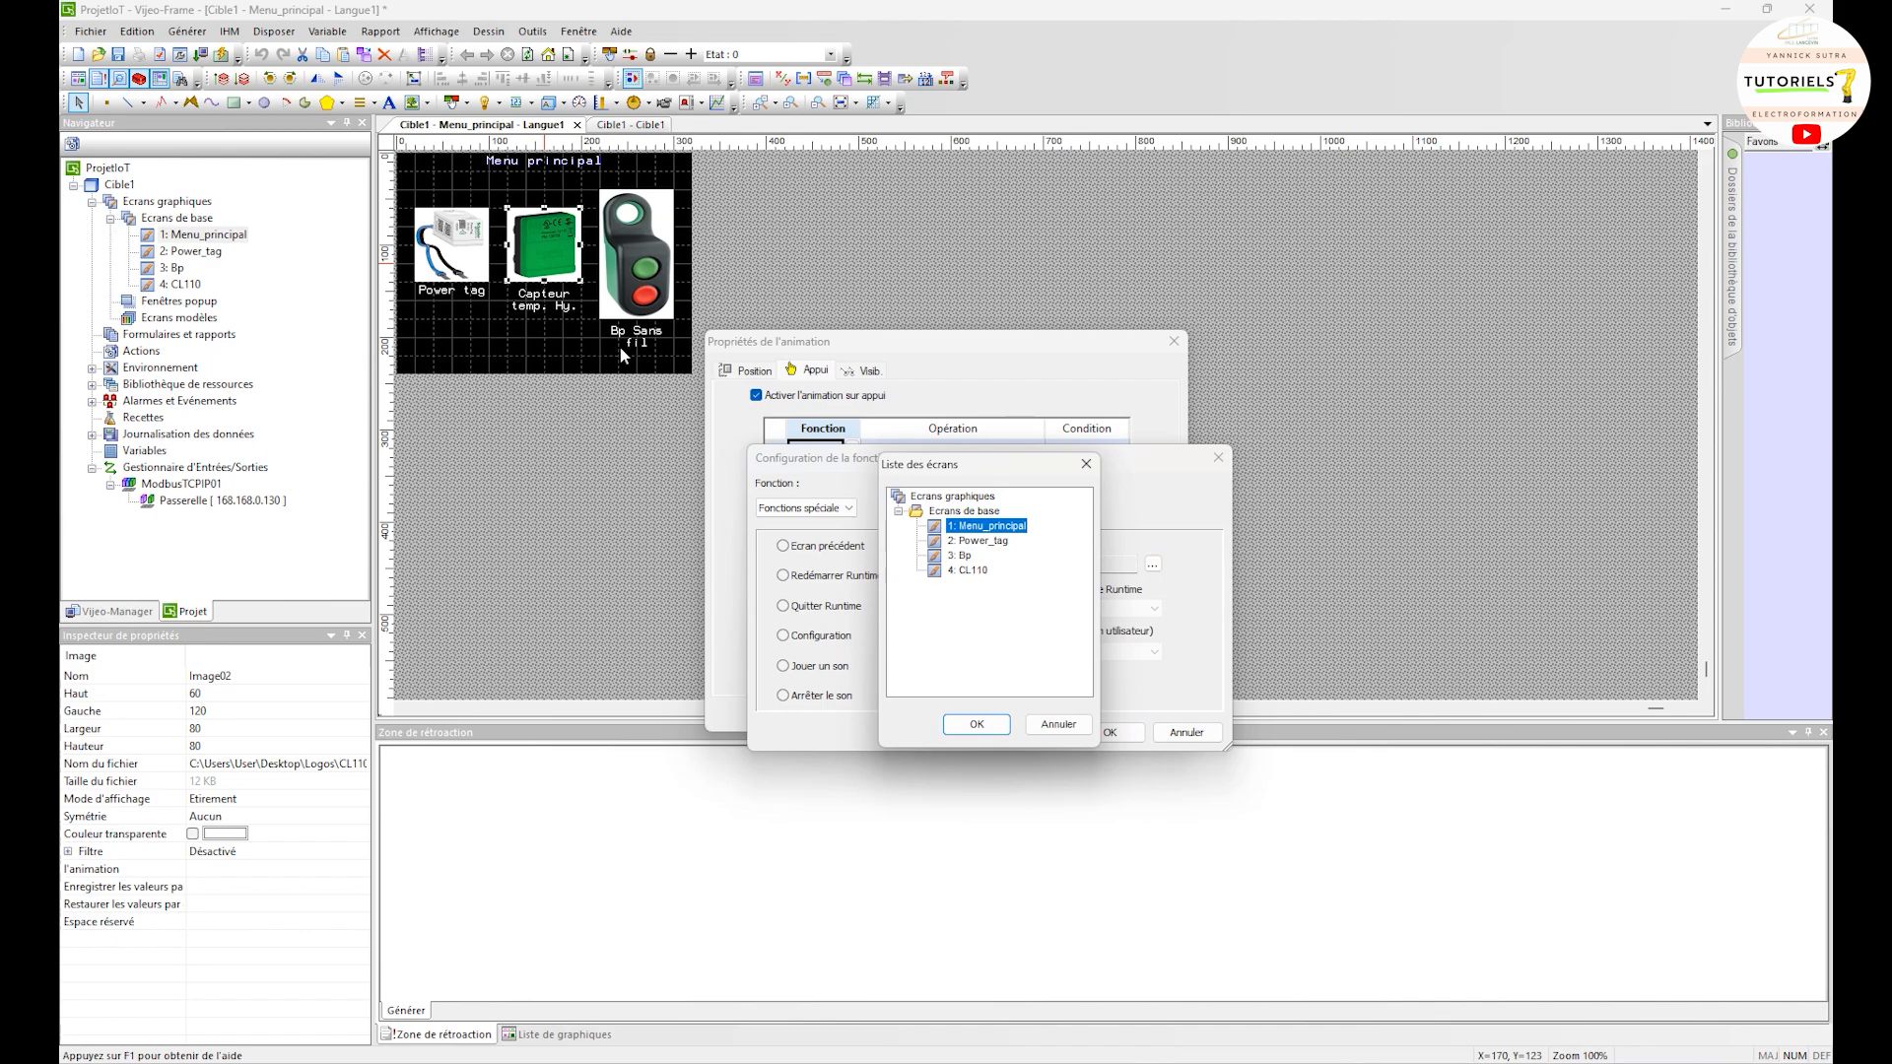
{"action": "left_click", "coordinate": [992, 572]}
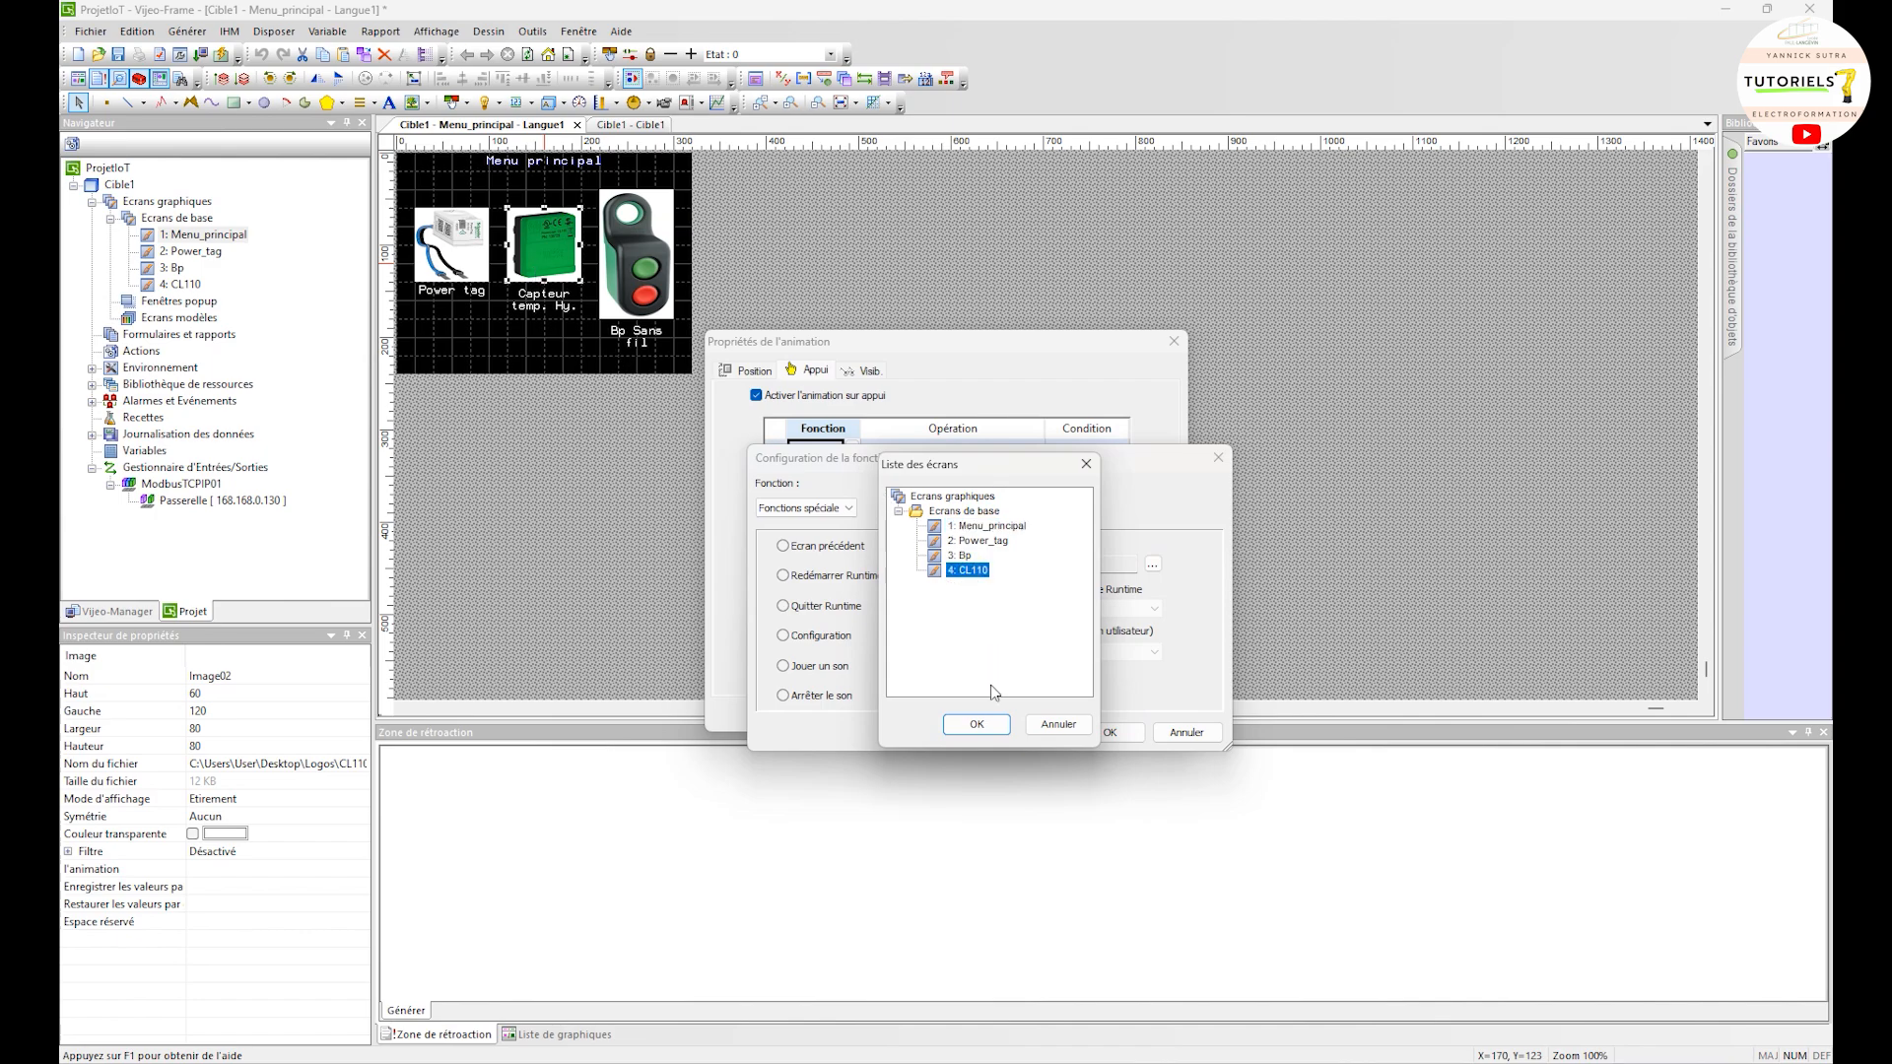
{"action": "left_click", "coordinate": [991, 720]}
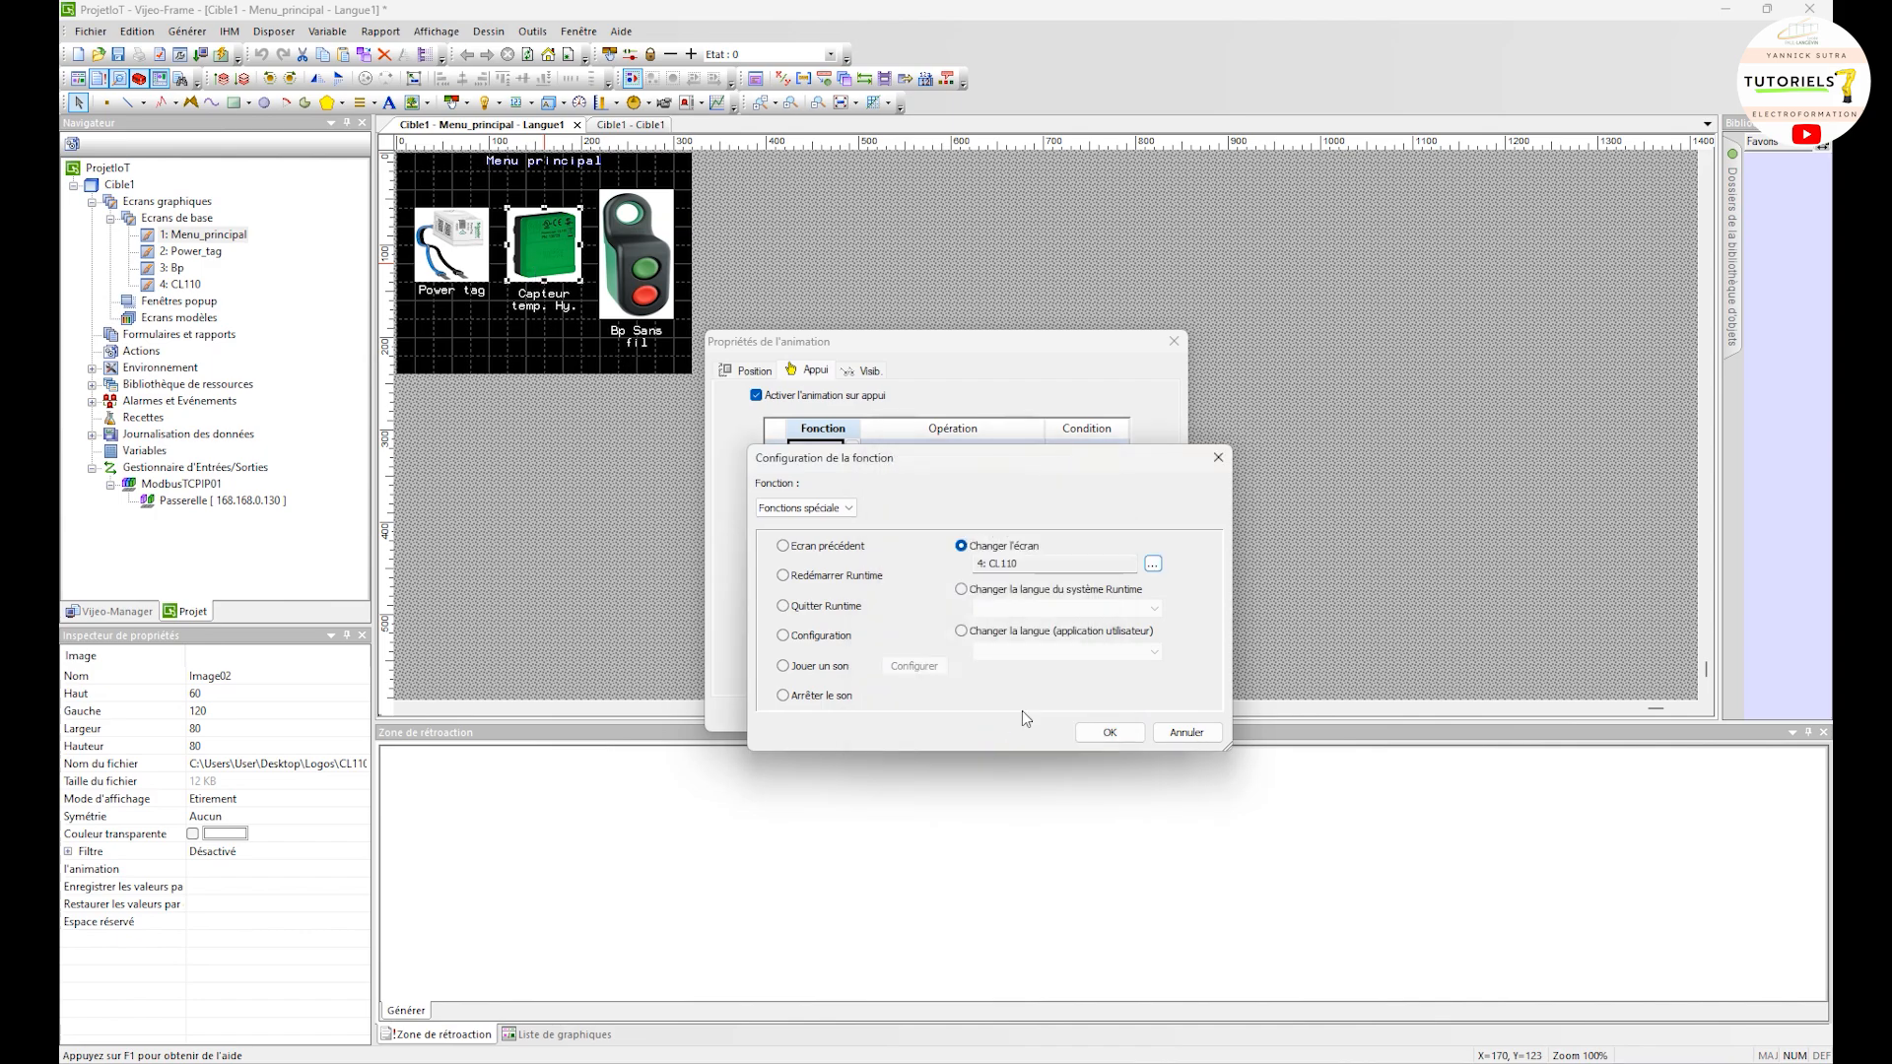
{"action": "left_click", "coordinate": [1109, 733]}
{"action": "left_click", "coordinate": [1074, 718]}
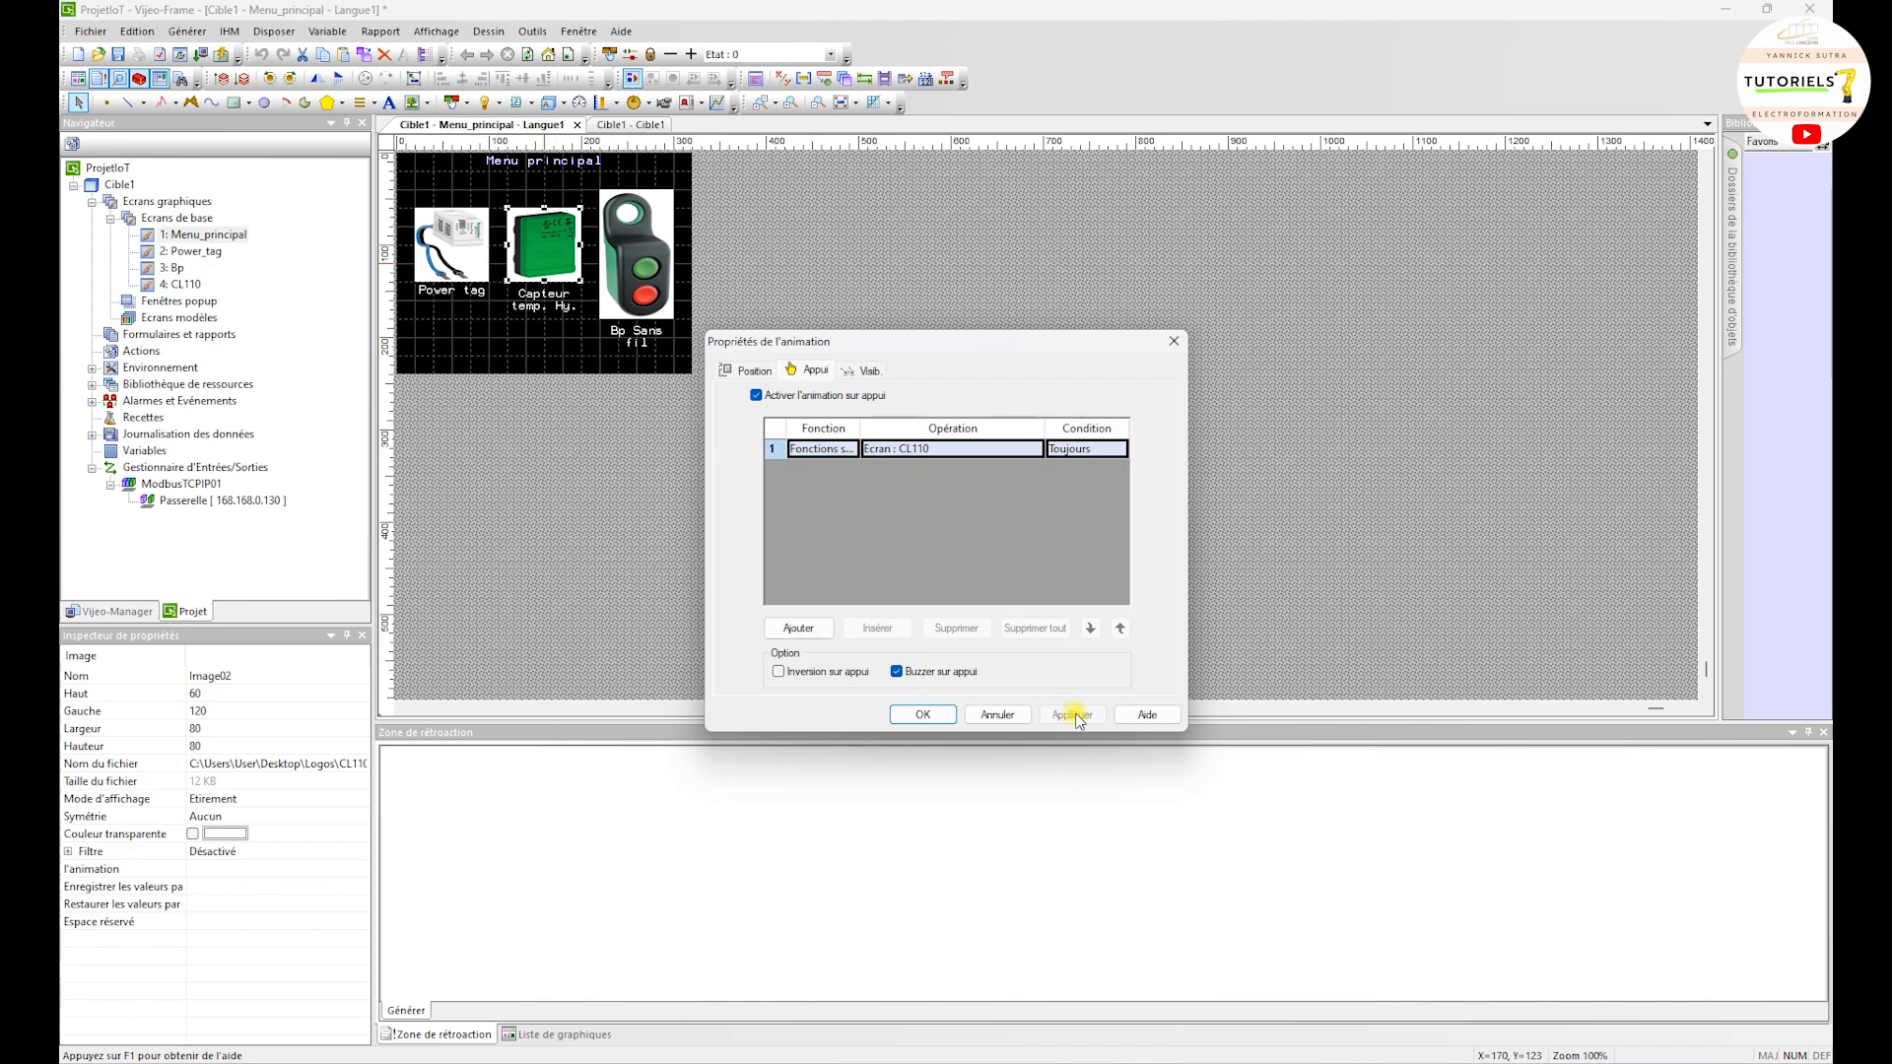
{"action": "left_click", "coordinate": [922, 714]}
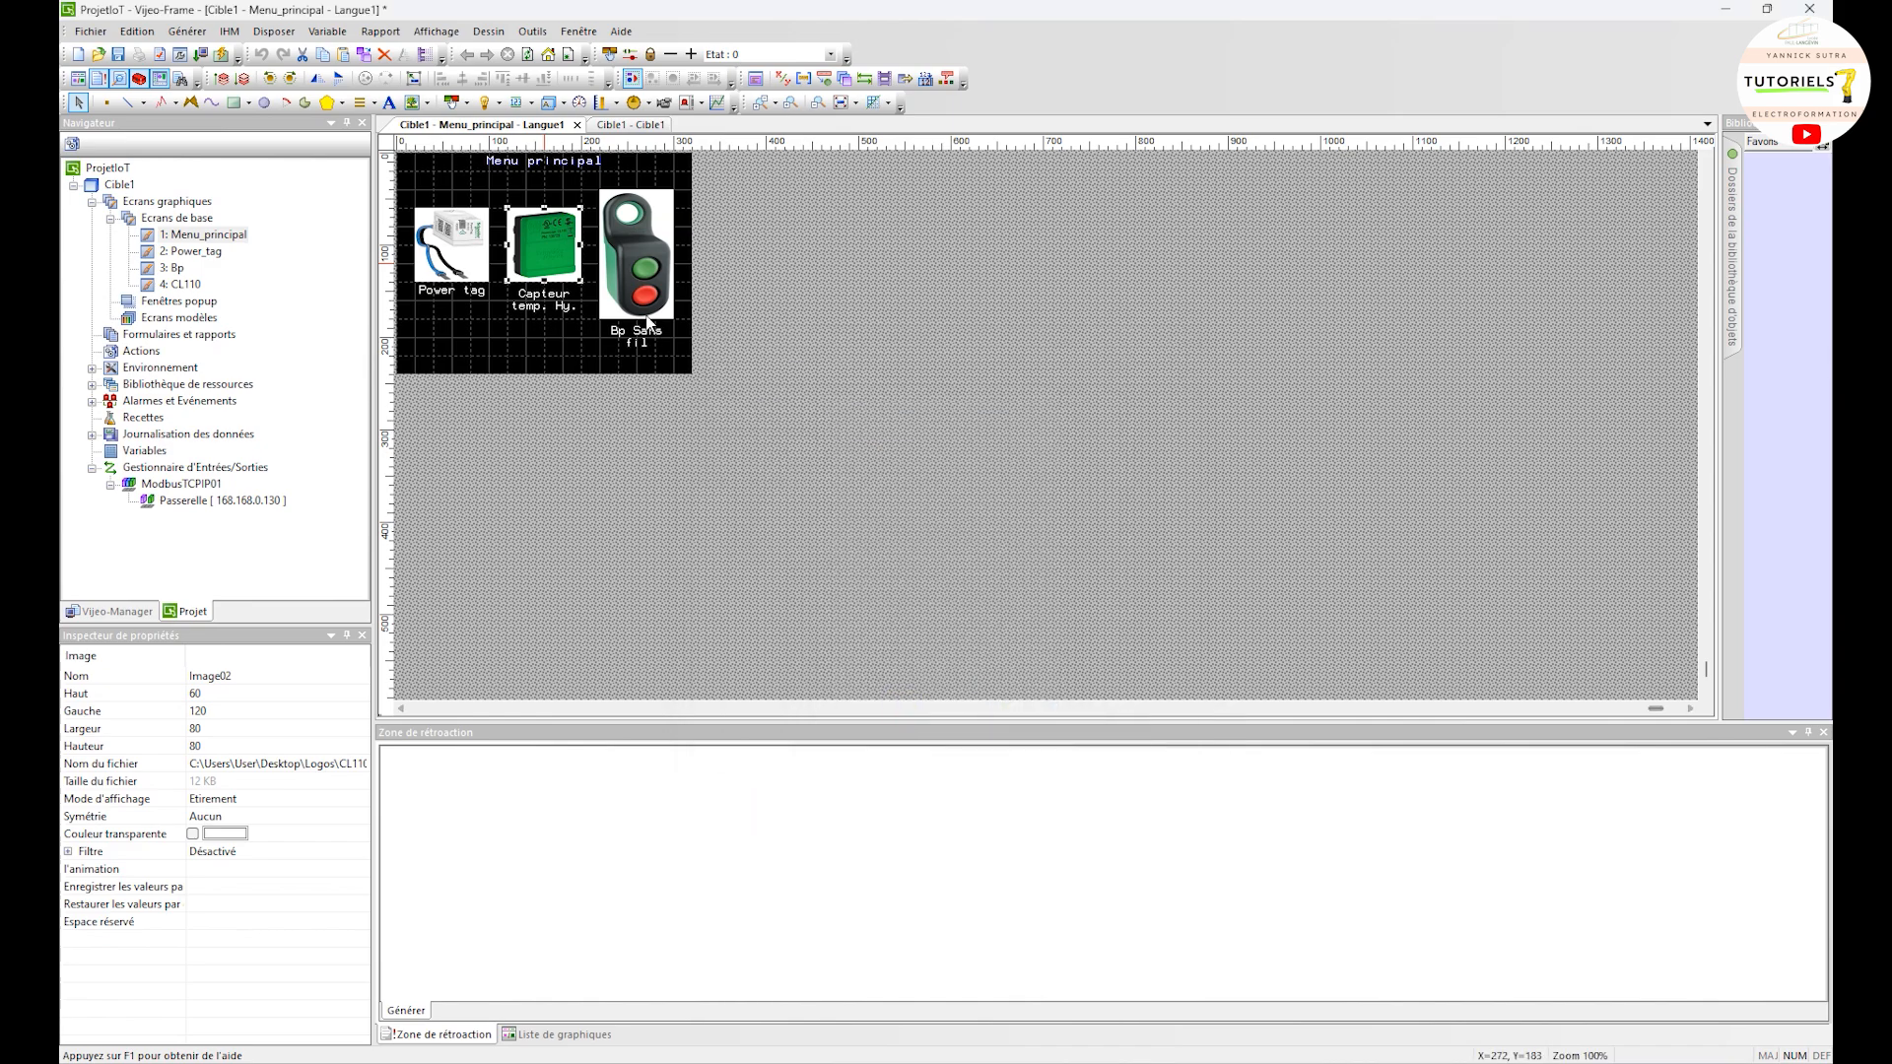
Enable the "Bp Sans fil" image's touch animation and set its function to the special function "Changer l'écran" with target screen 3: Bp
{"action": "double_click", "coordinate": [631, 284]}
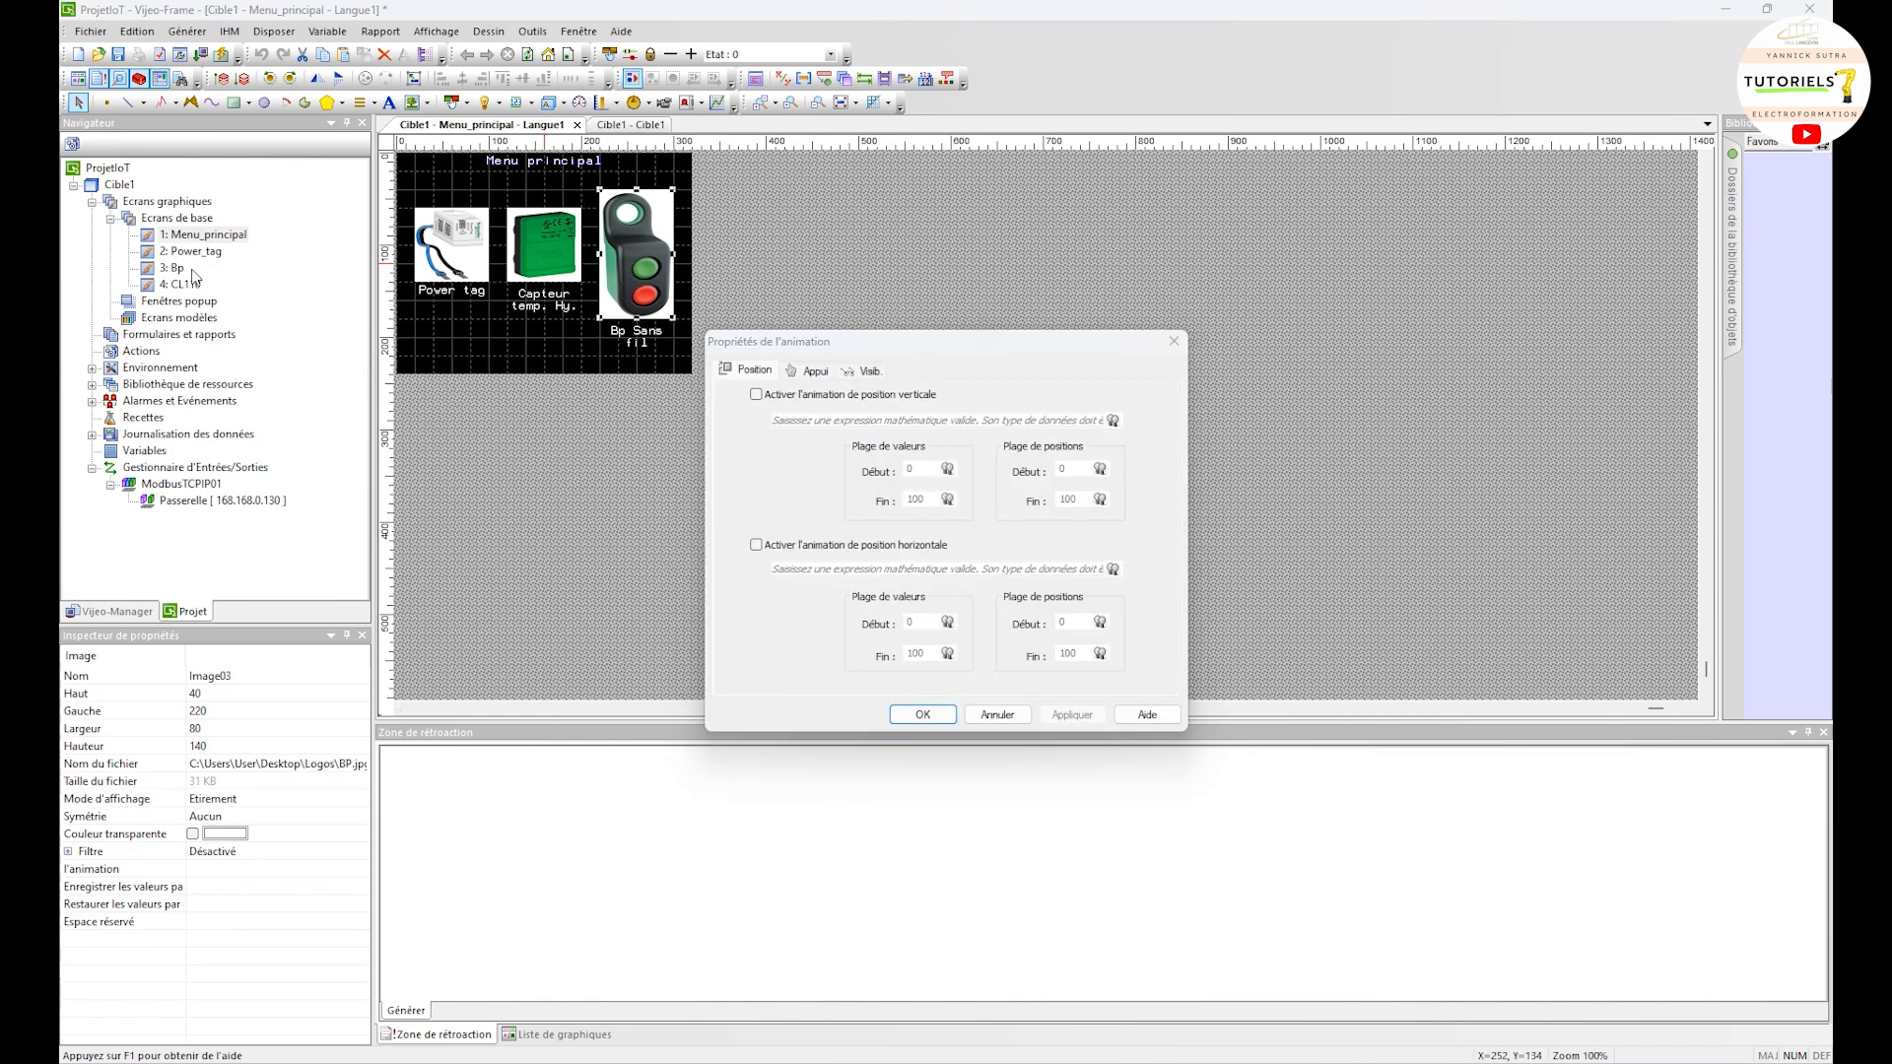
{"action": "left_click", "coordinate": [812, 371]}
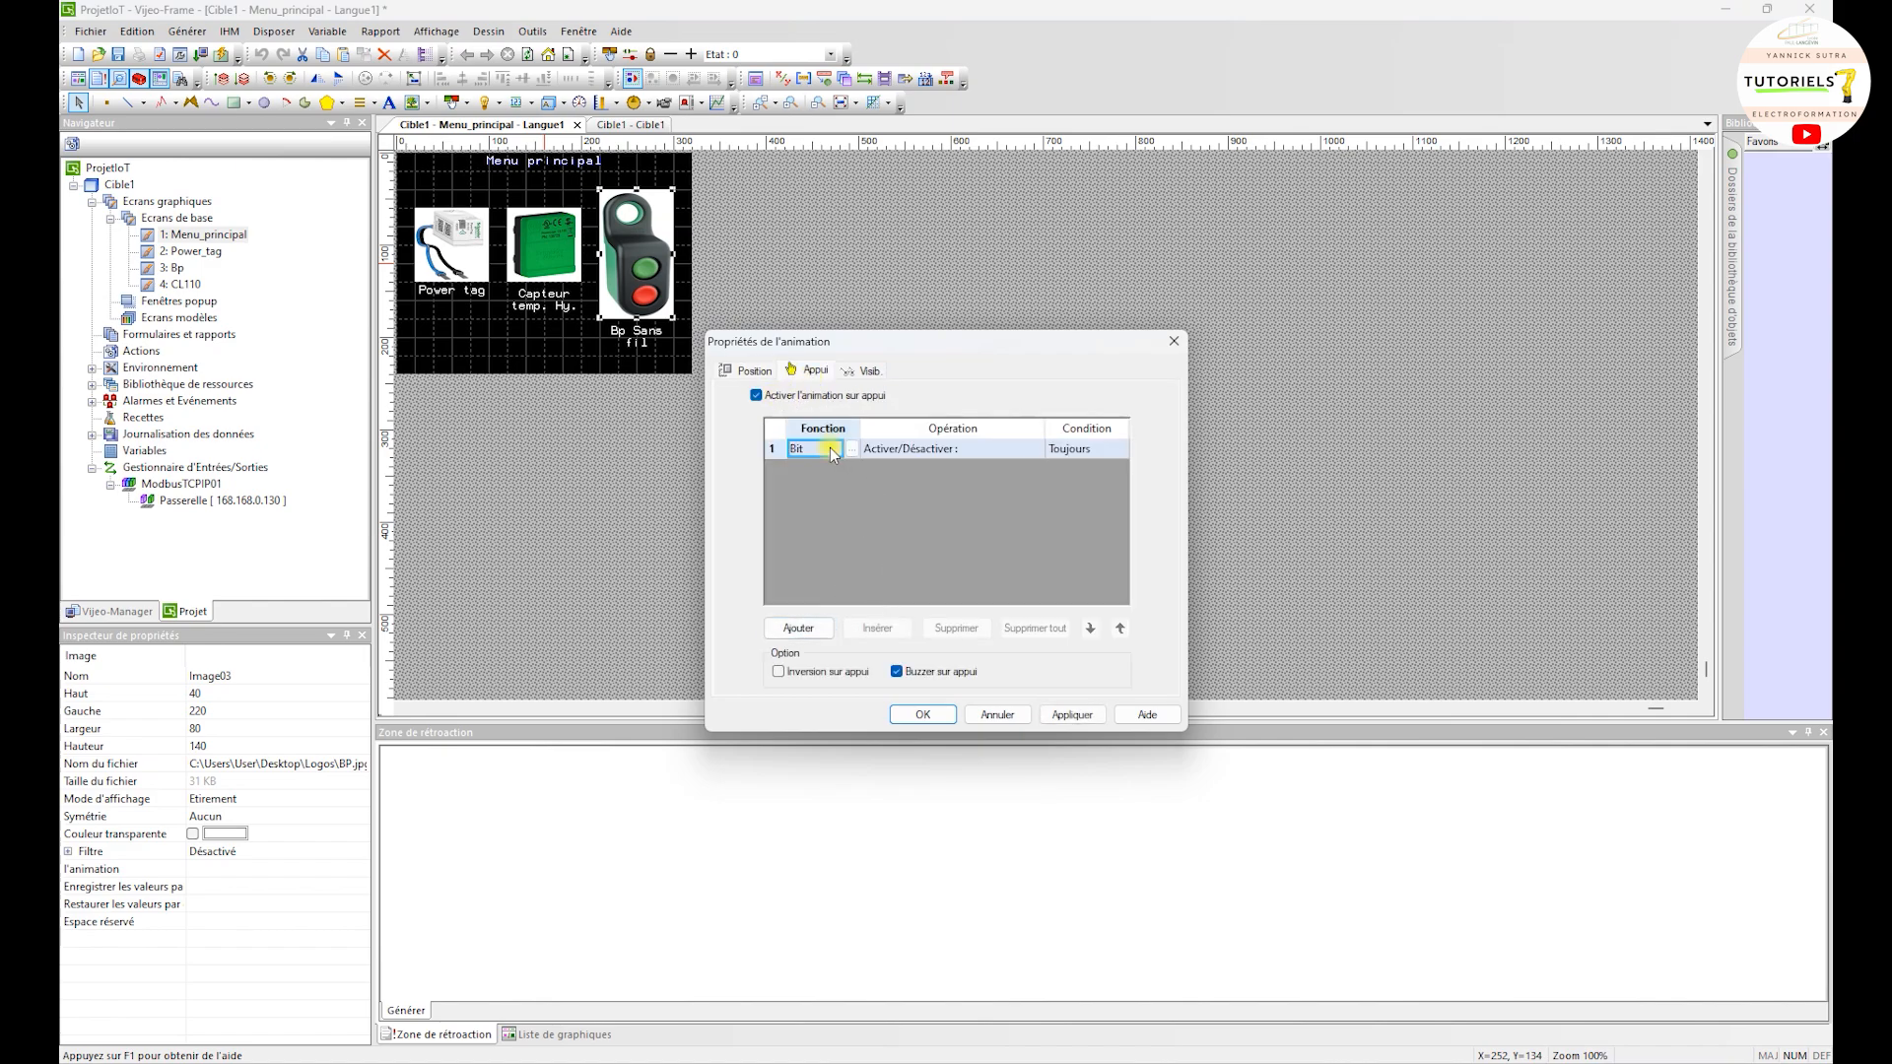
{"action": "double_click", "coordinate": [830, 448]}
{"action": "left_click", "coordinate": [827, 509]}
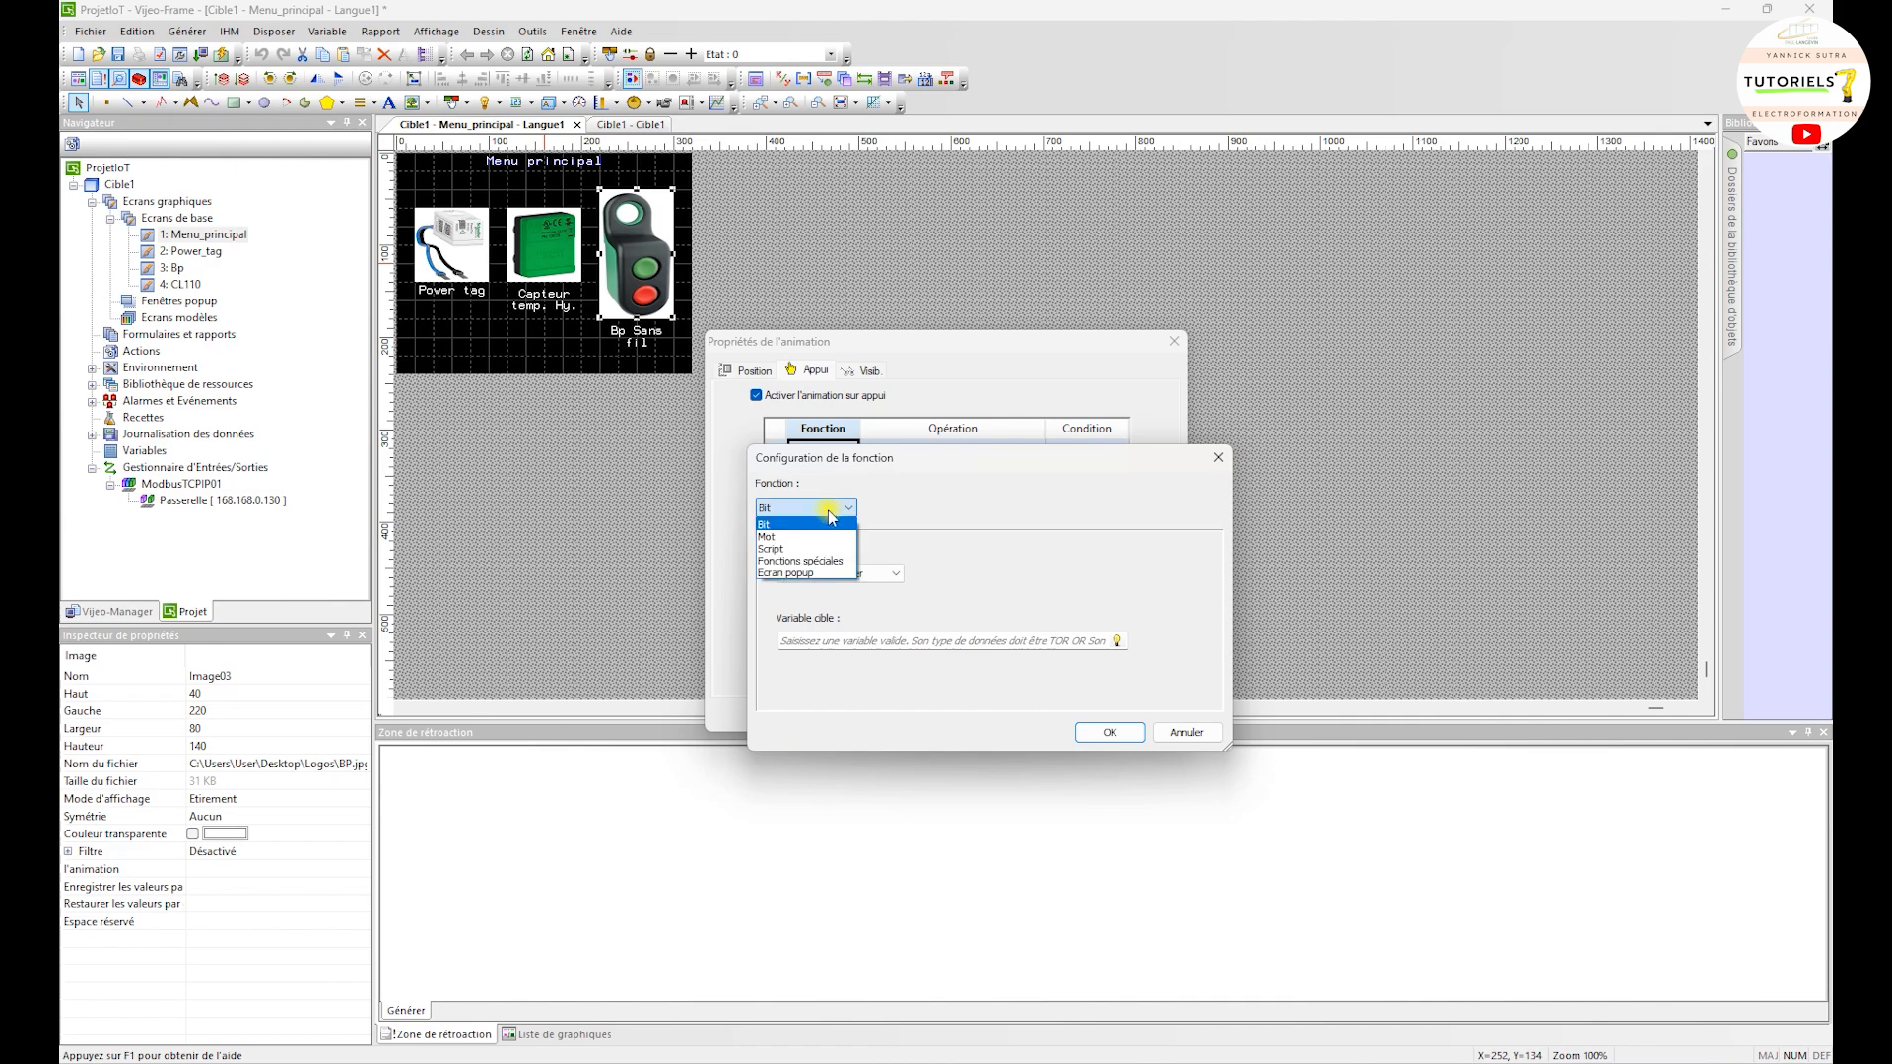
{"action": "left_click", "coordinate": [835, 560]}
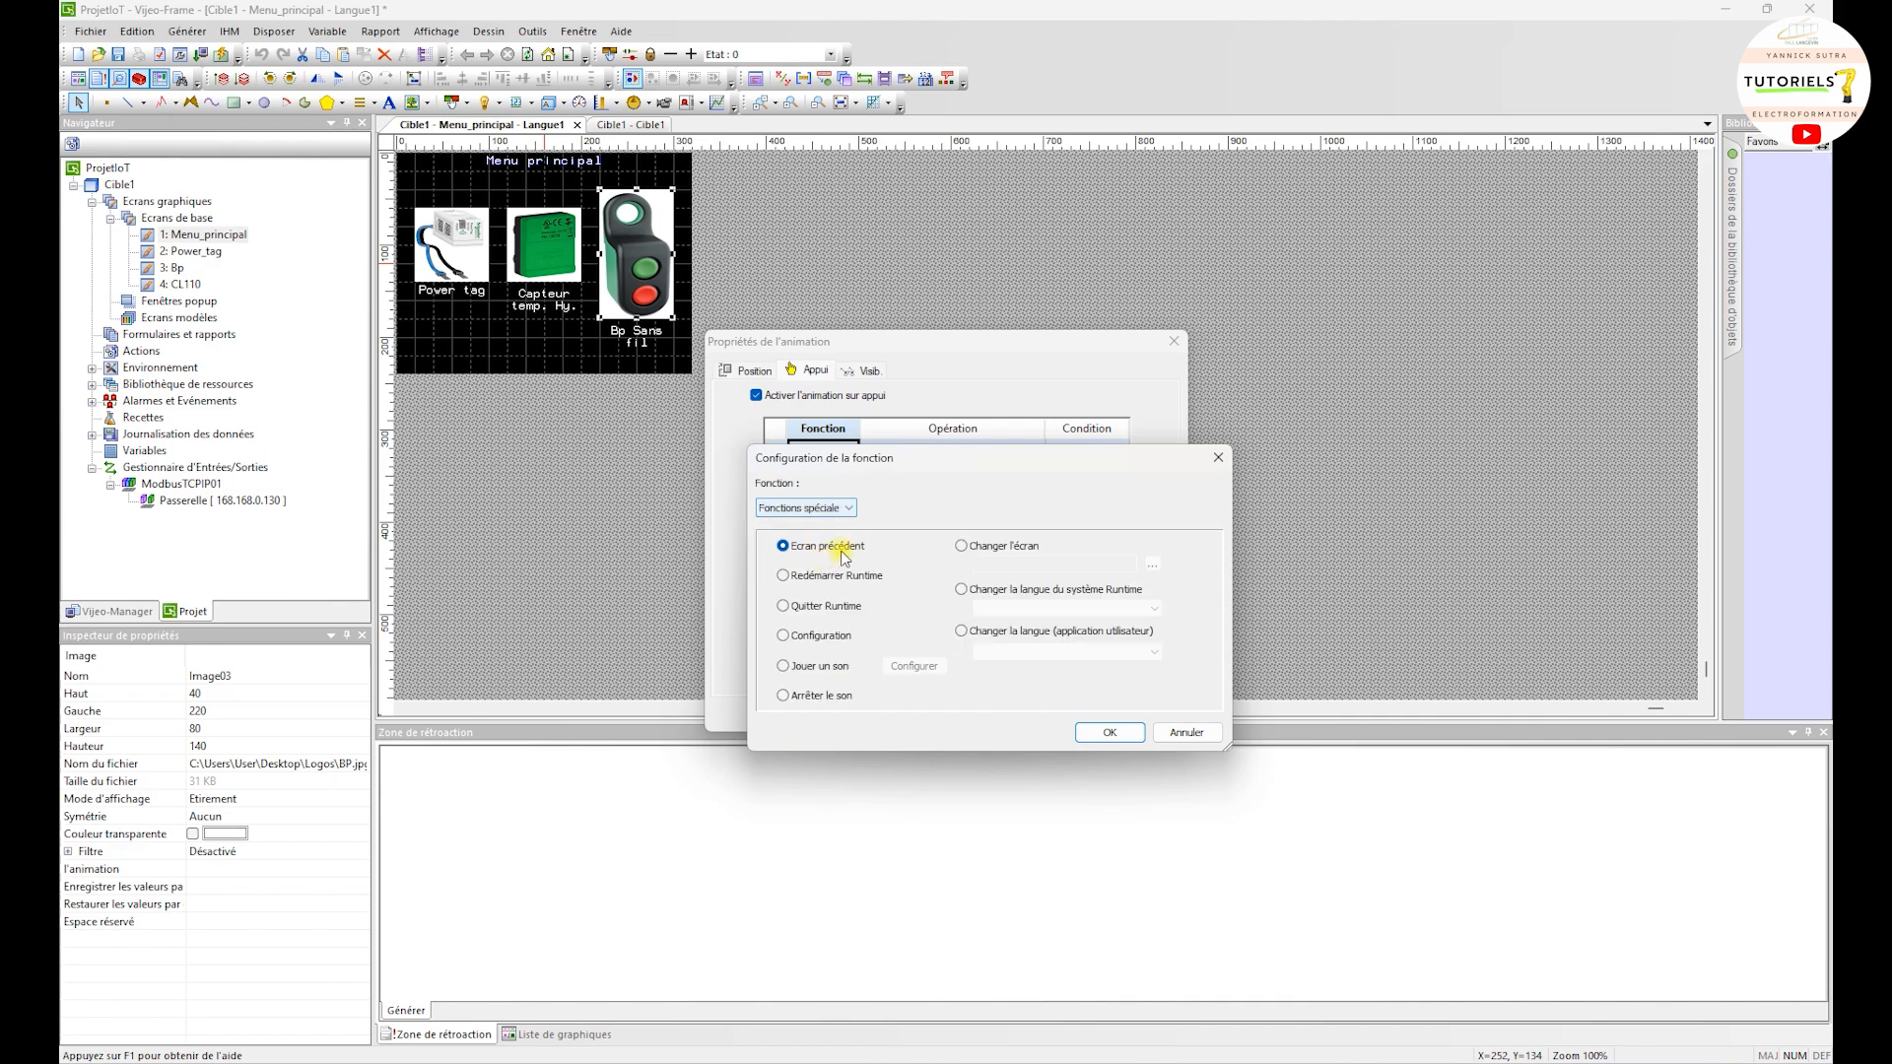
{"action": "left_click", "coordinate": [981, 545]}
{"action": "left_click", "coordinate": [1152, 563]}
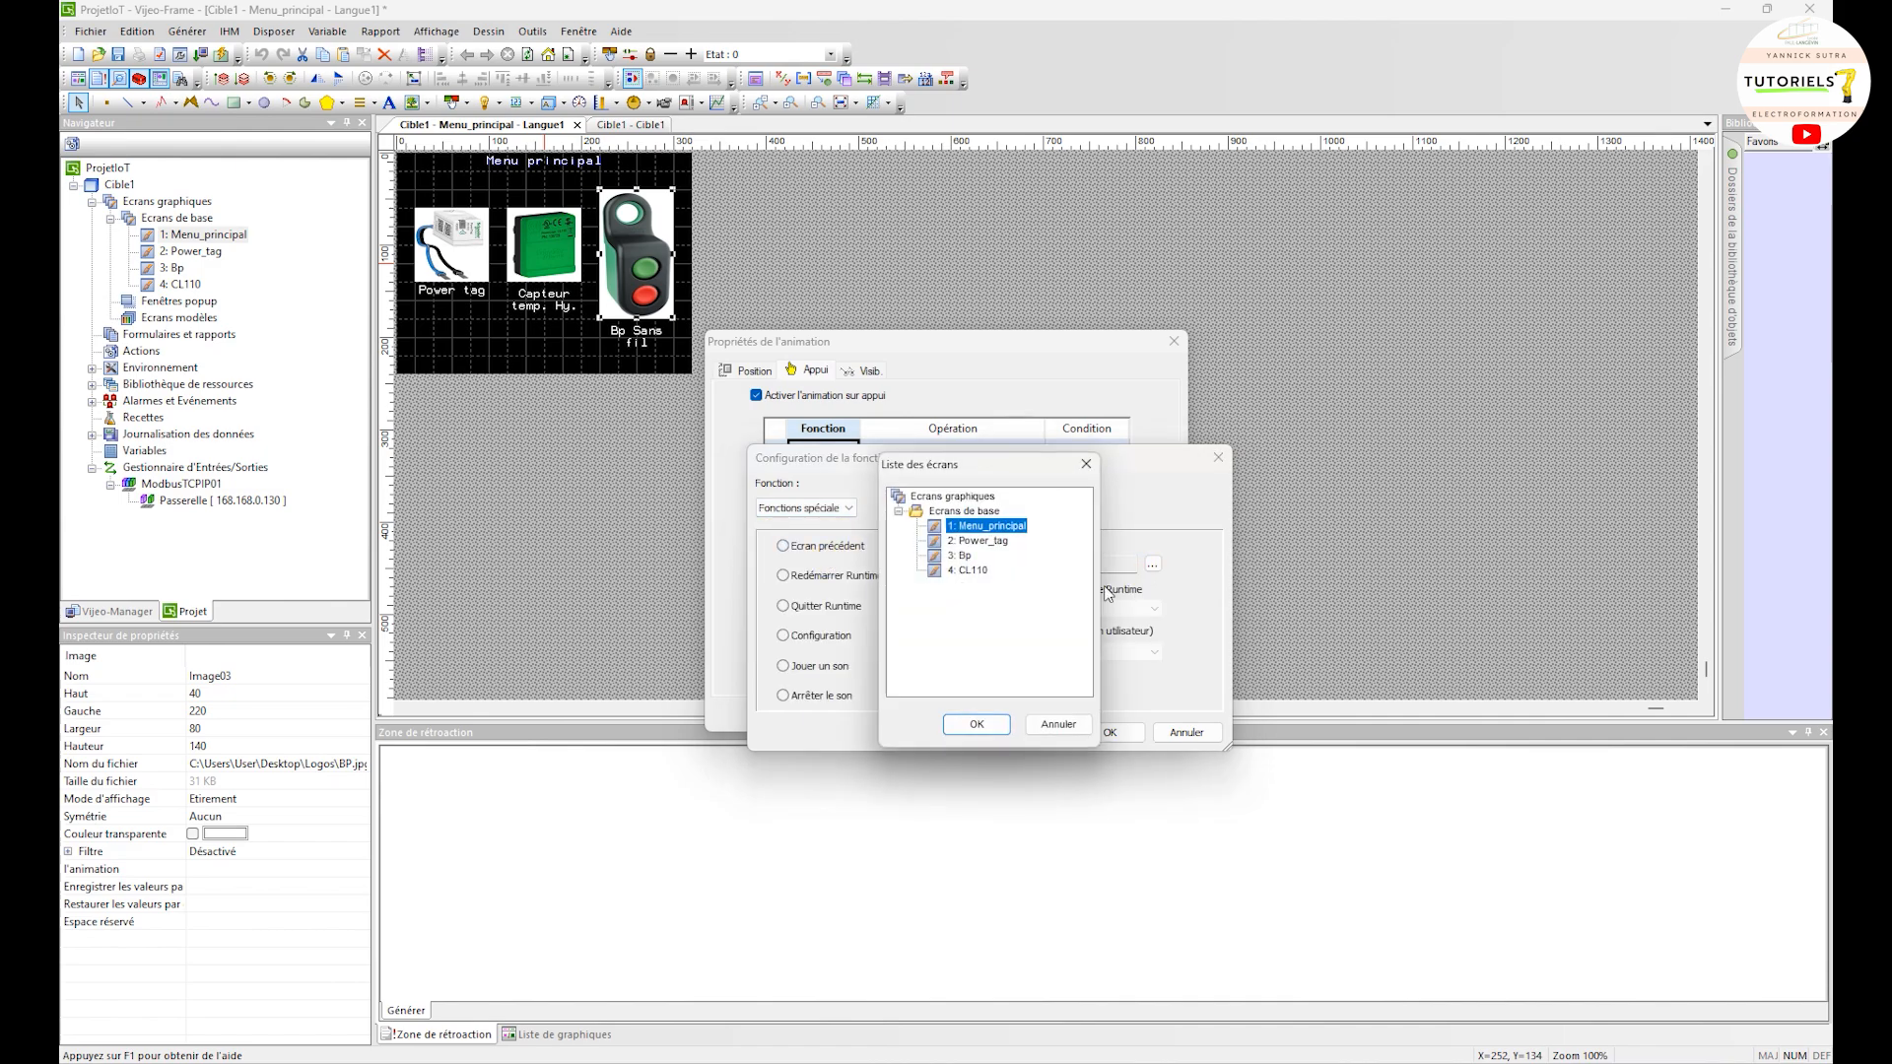
{"action": "left_click", "coordinate": [961, 556]}
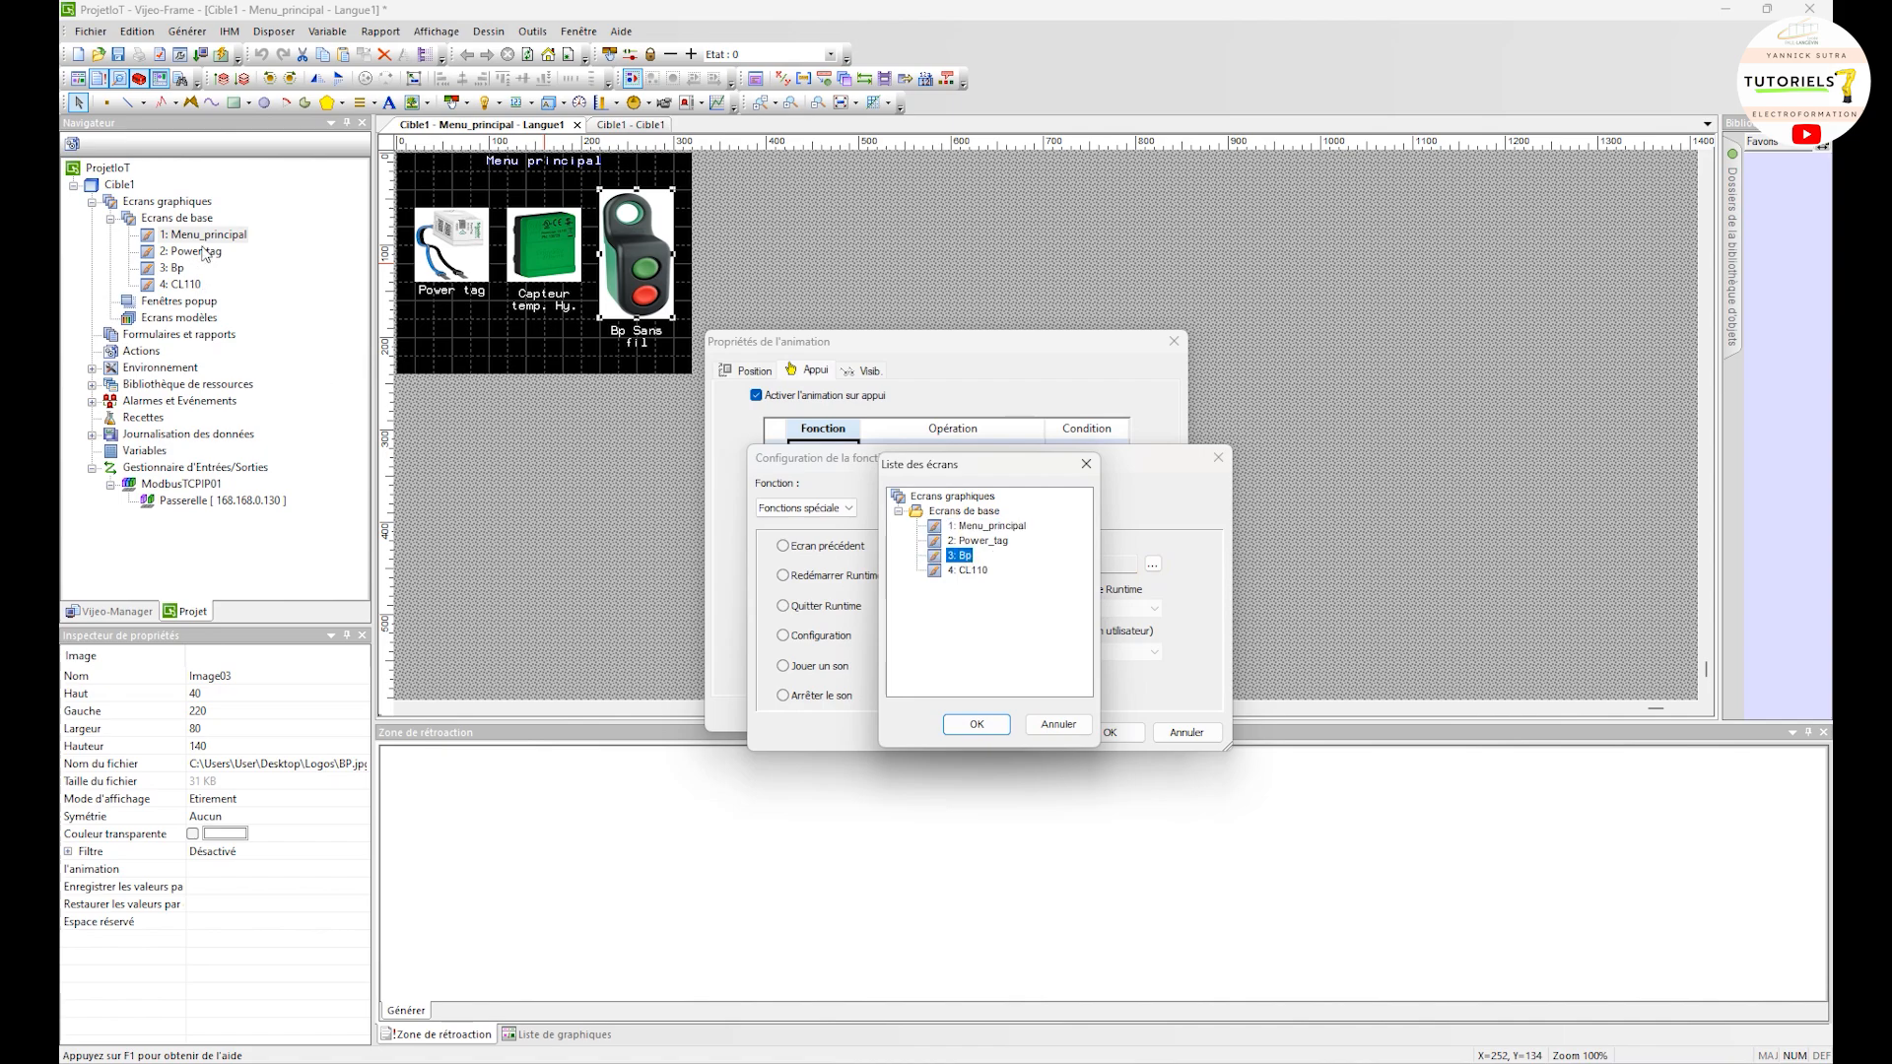
{"action": "left_click", "coordinate": [994, 720]}
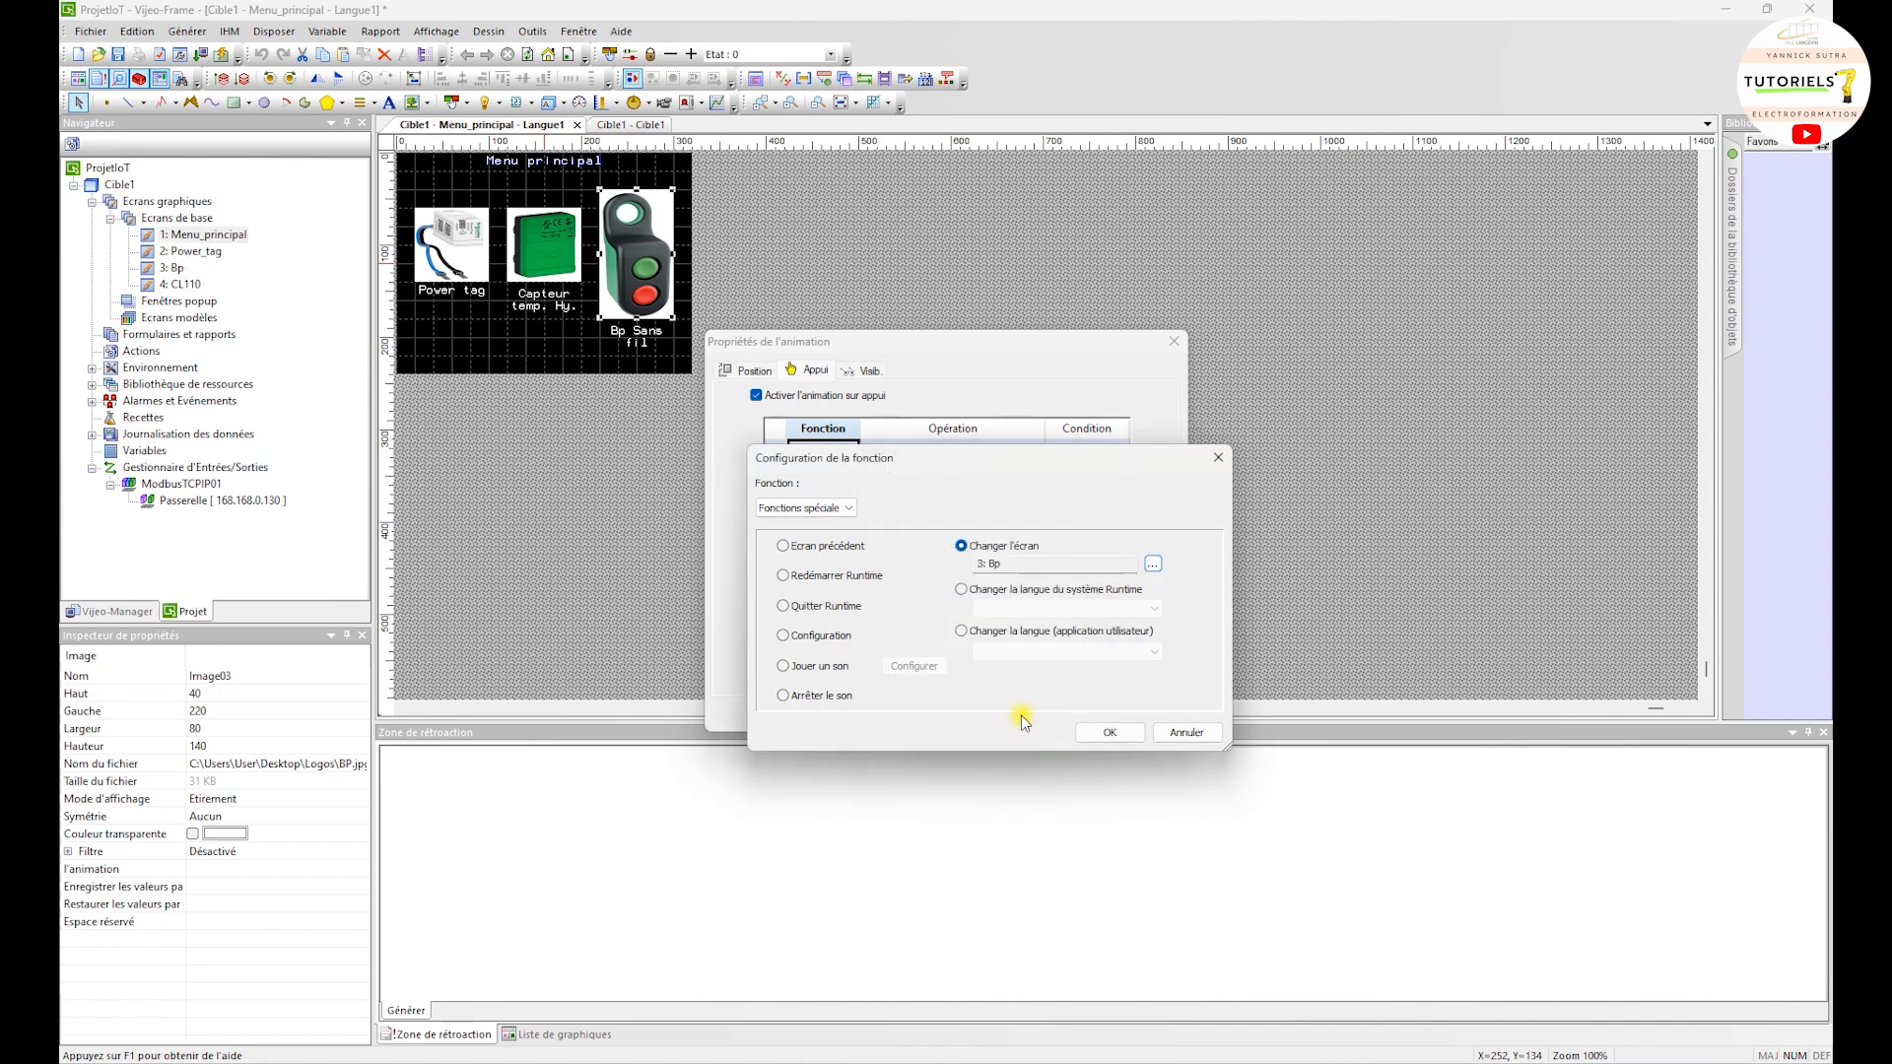
{"action": "left_click", "coordinate": [1109, 732]}
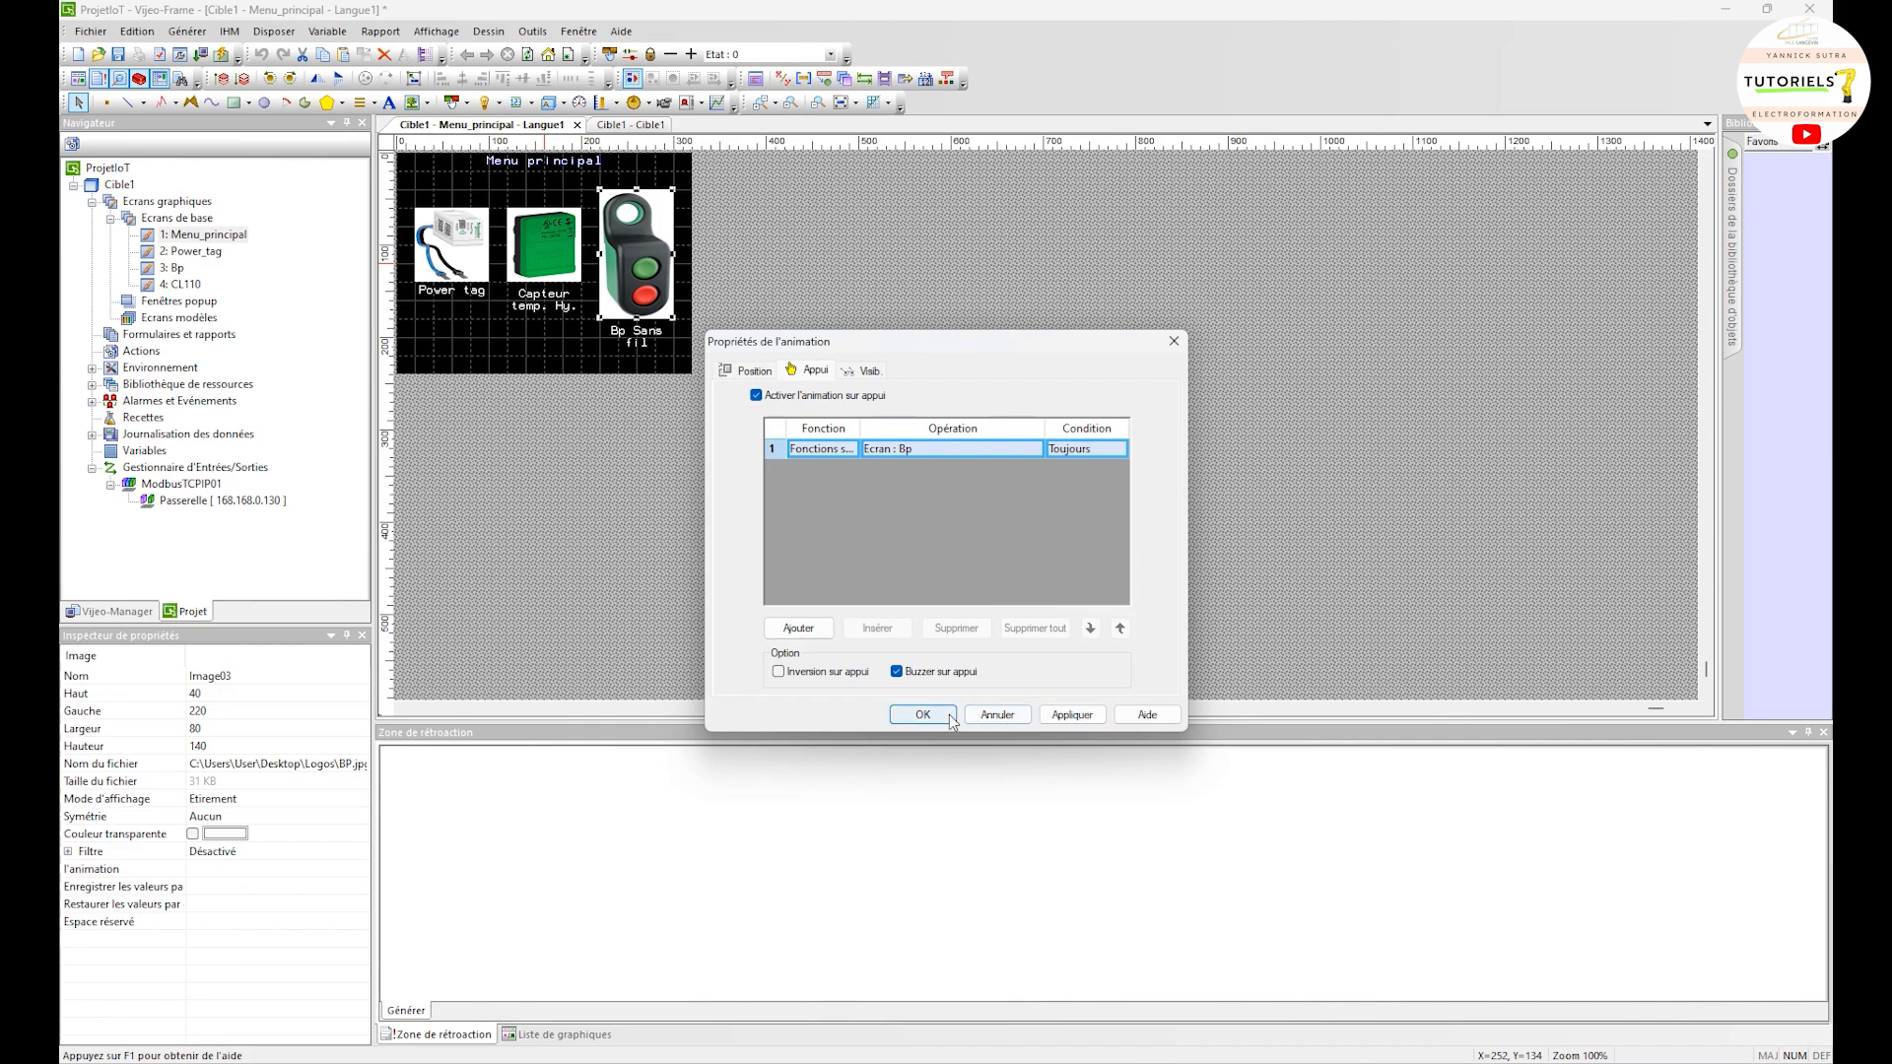
{"action": "left_click", "coordinate": [1071, 715]}
{"action": "left_click", "coordinate": [923, 715]}
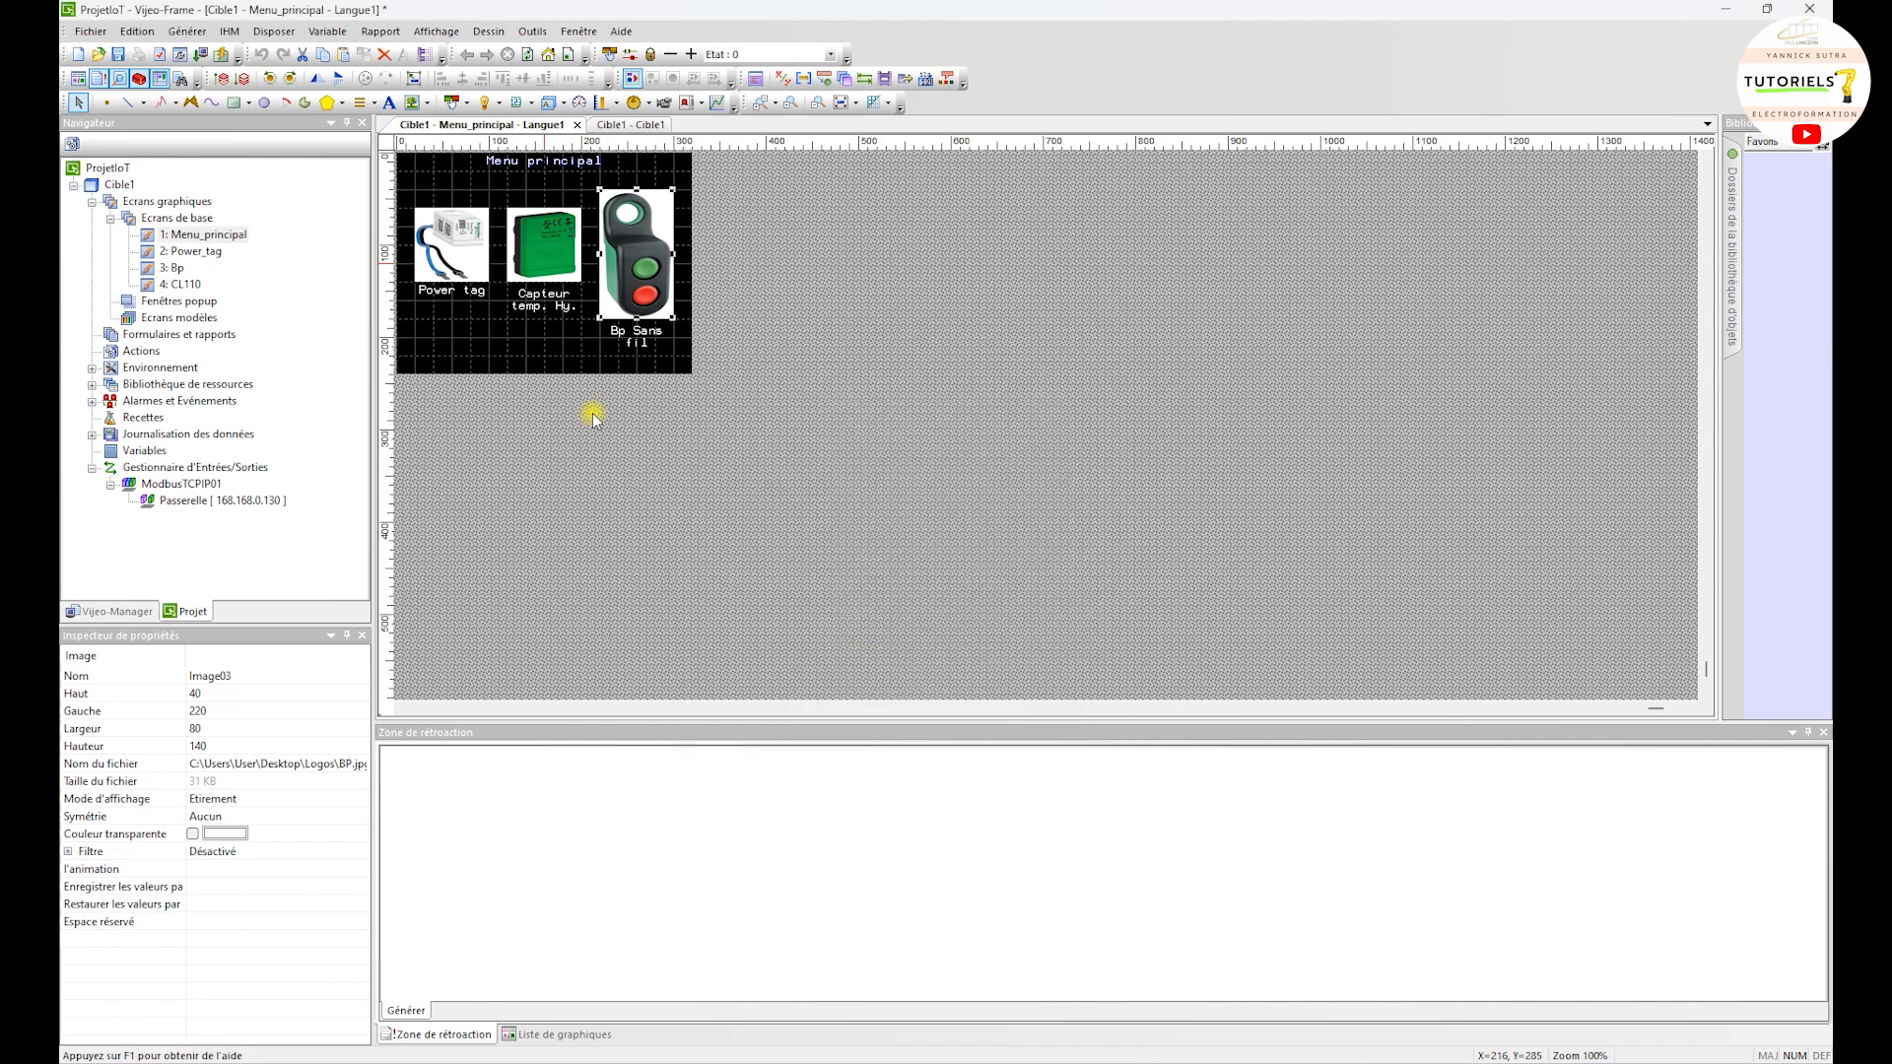
Review the list of touch functions assigned to the Power tag image in its animation properties
{"action": "left_click", "coordinate": [440, 251]}
{"action": "right_click", "coordinate": [440, 252]}
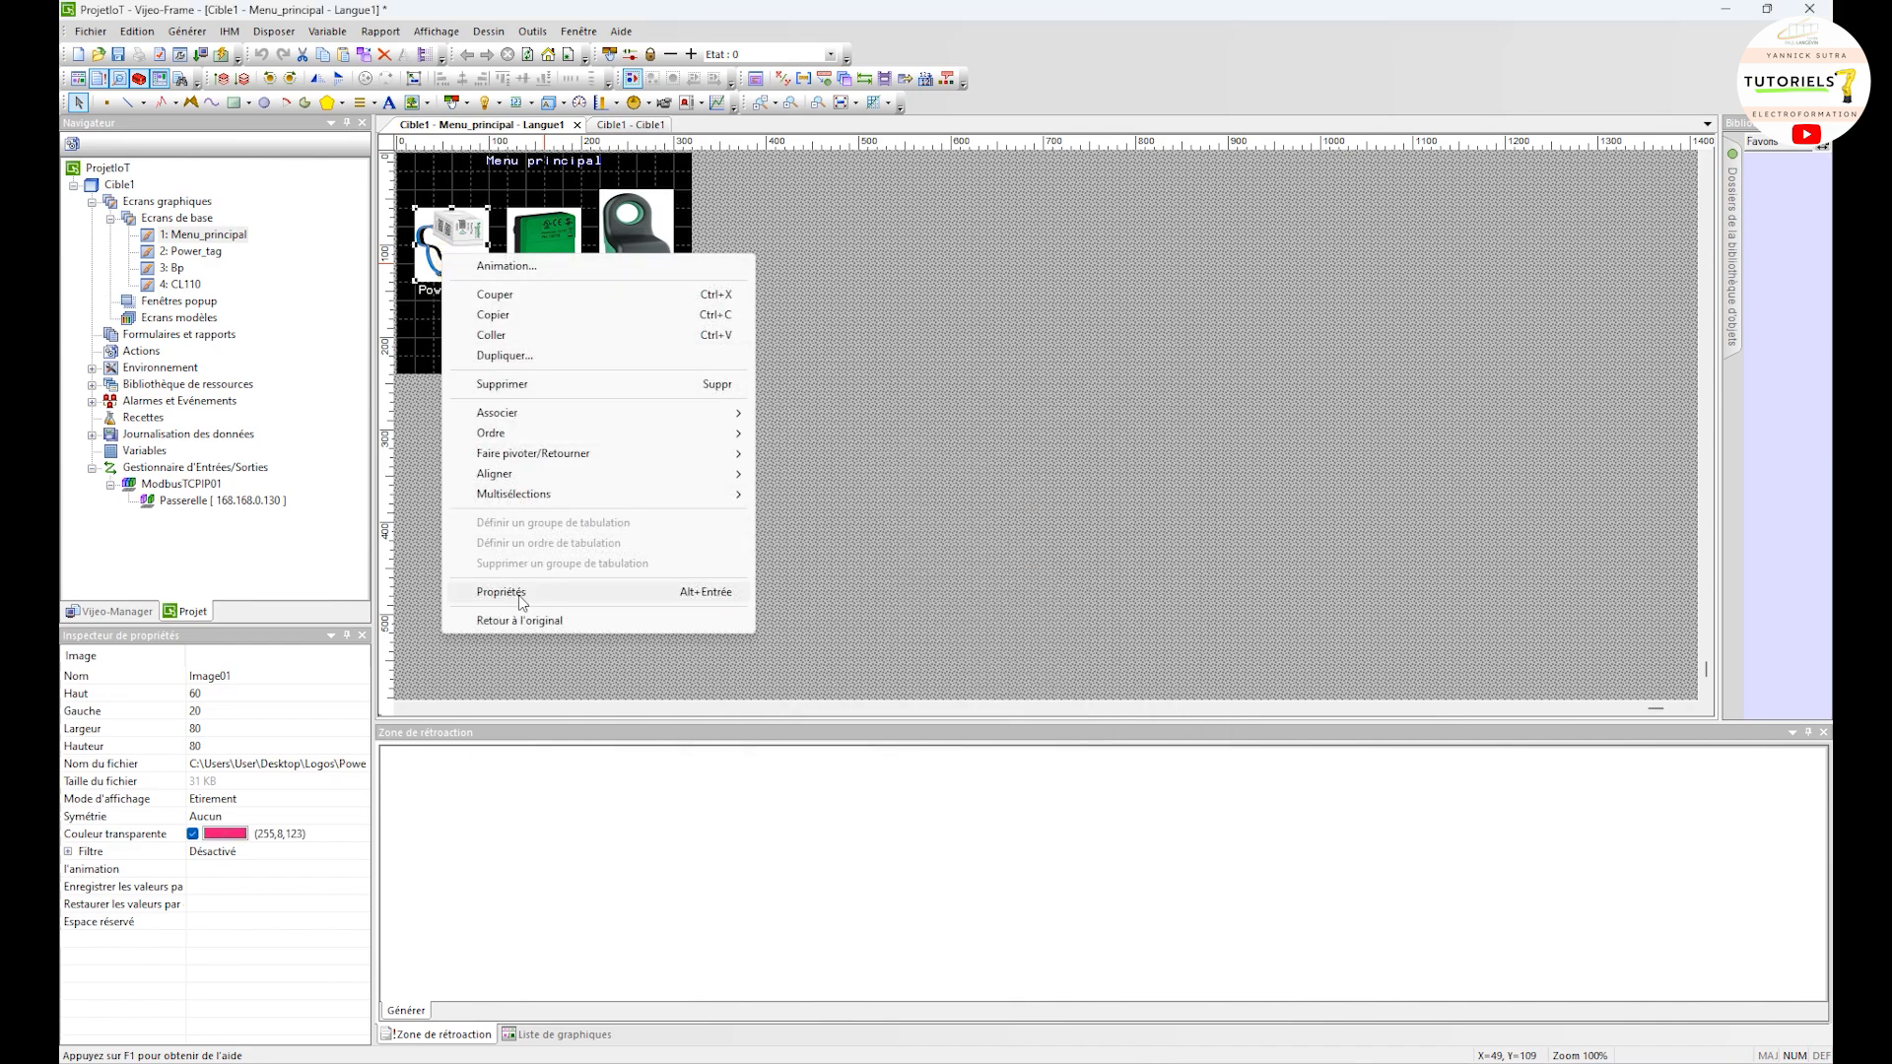
{"action": "left_click", "coordinate": [505, 266]}
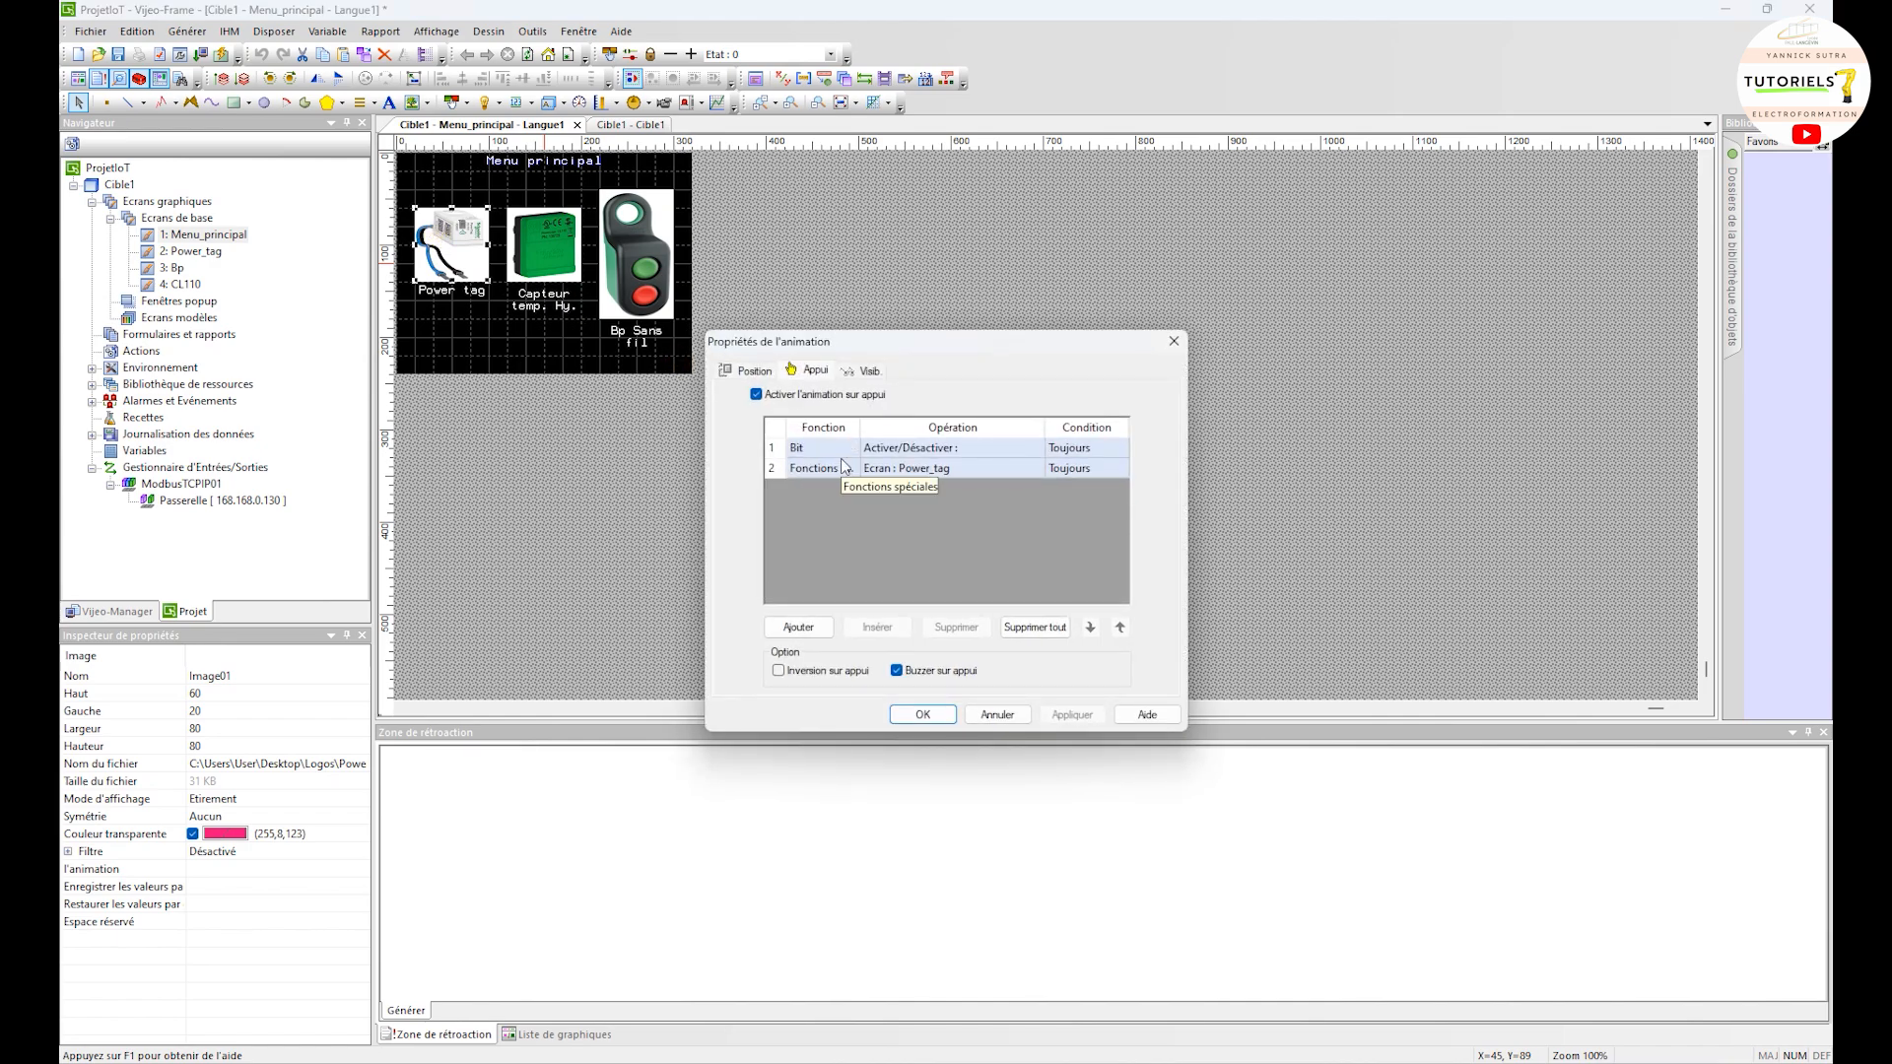
{"action": "left_click", "coordinate": [841, 450]}
{"action": "left_click", "coordinate": [777, 448]}
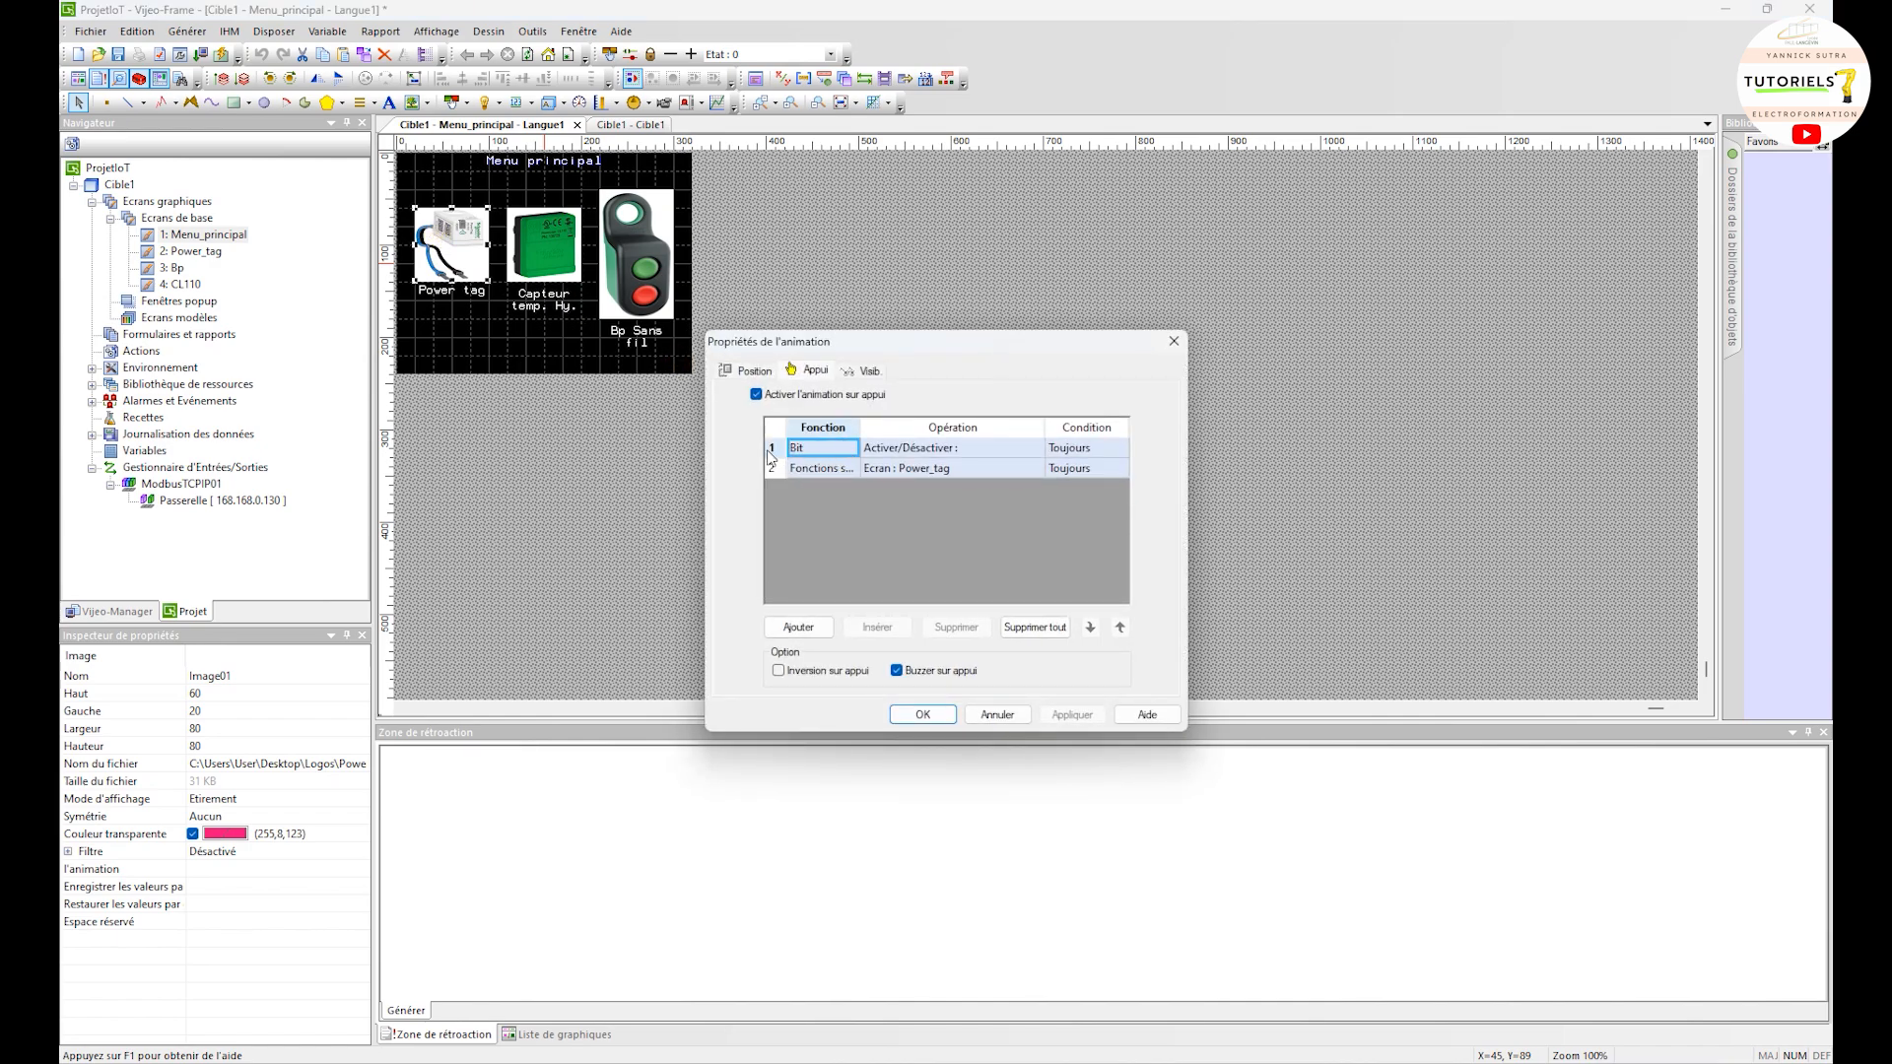
{"action": "left_click", "coordinate": [932, 451]}
{"action": "left_click", "coordinate": [923, 716]}
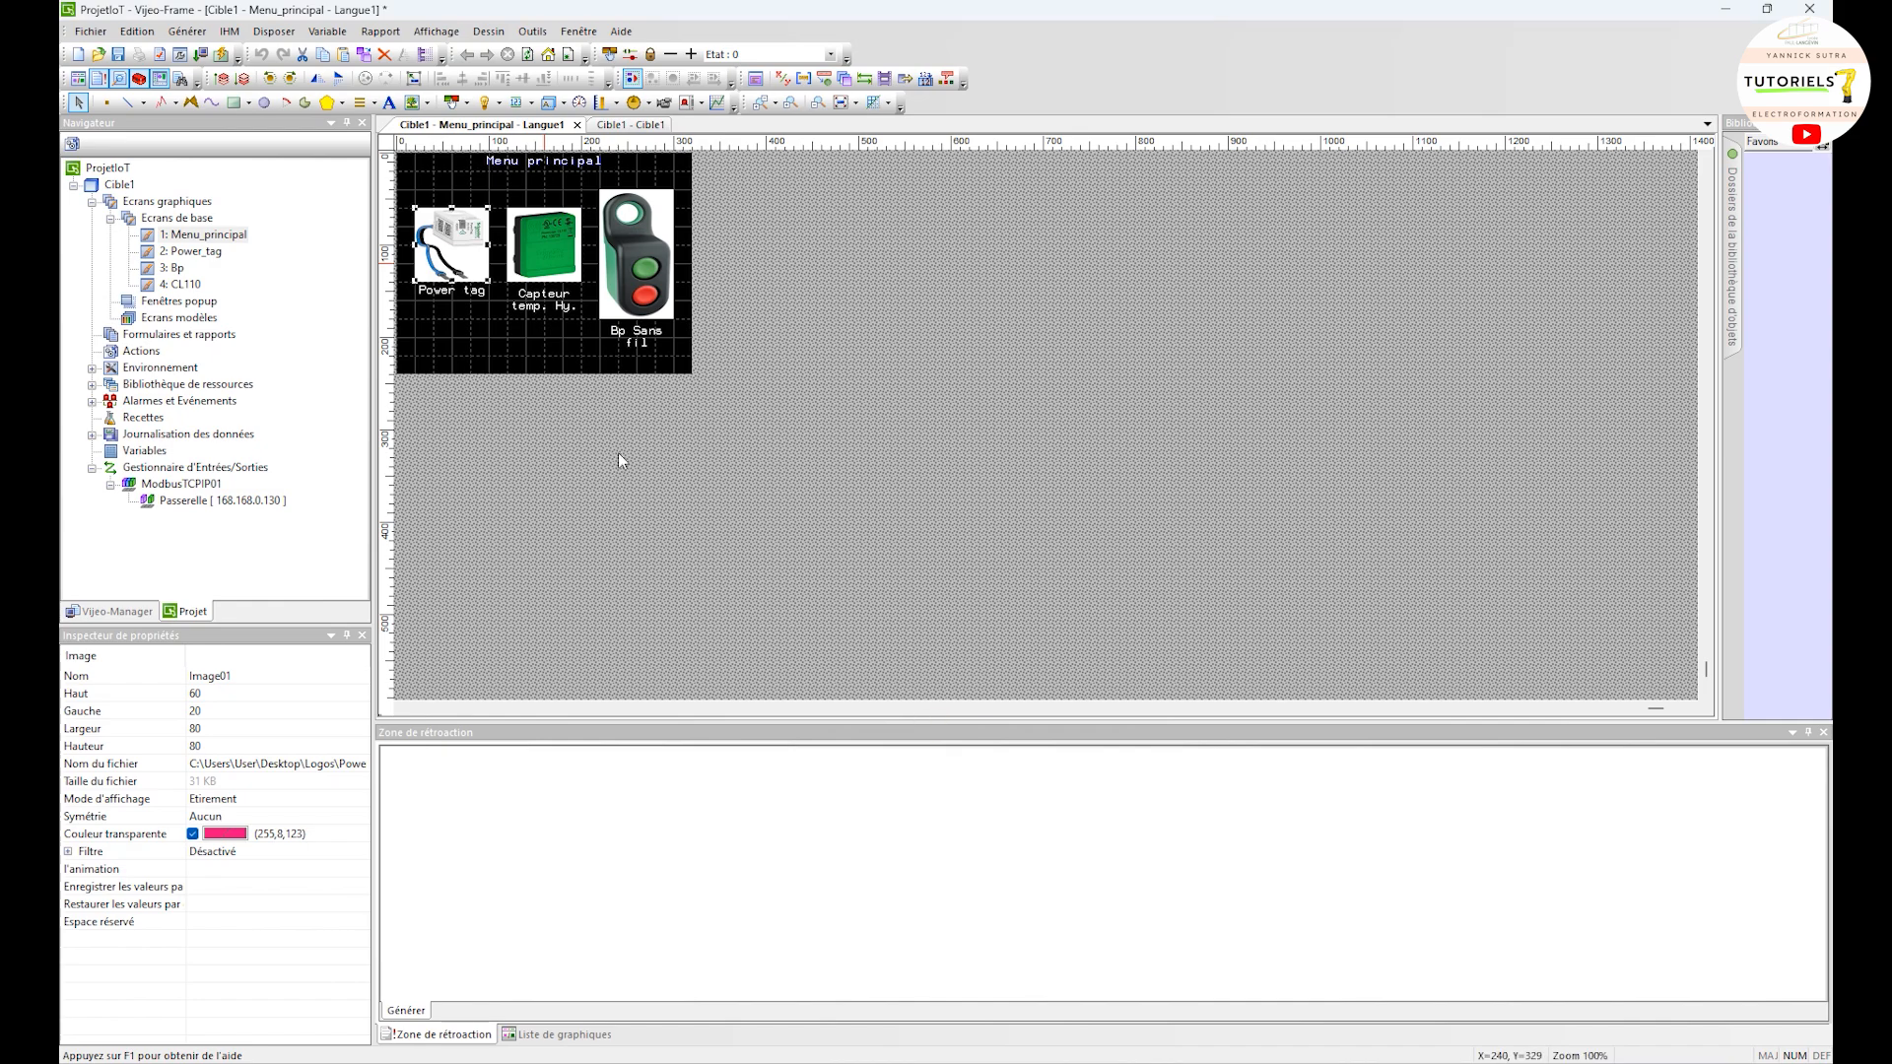
Open screen 2: Power_tag and draw a rectangular switch (Commutateur) in the lower-left area of the panel screen
{"action": "left_click", "coordinate": [293, 274]}
{"action": "double_click", "coordinate": [223, 252]}
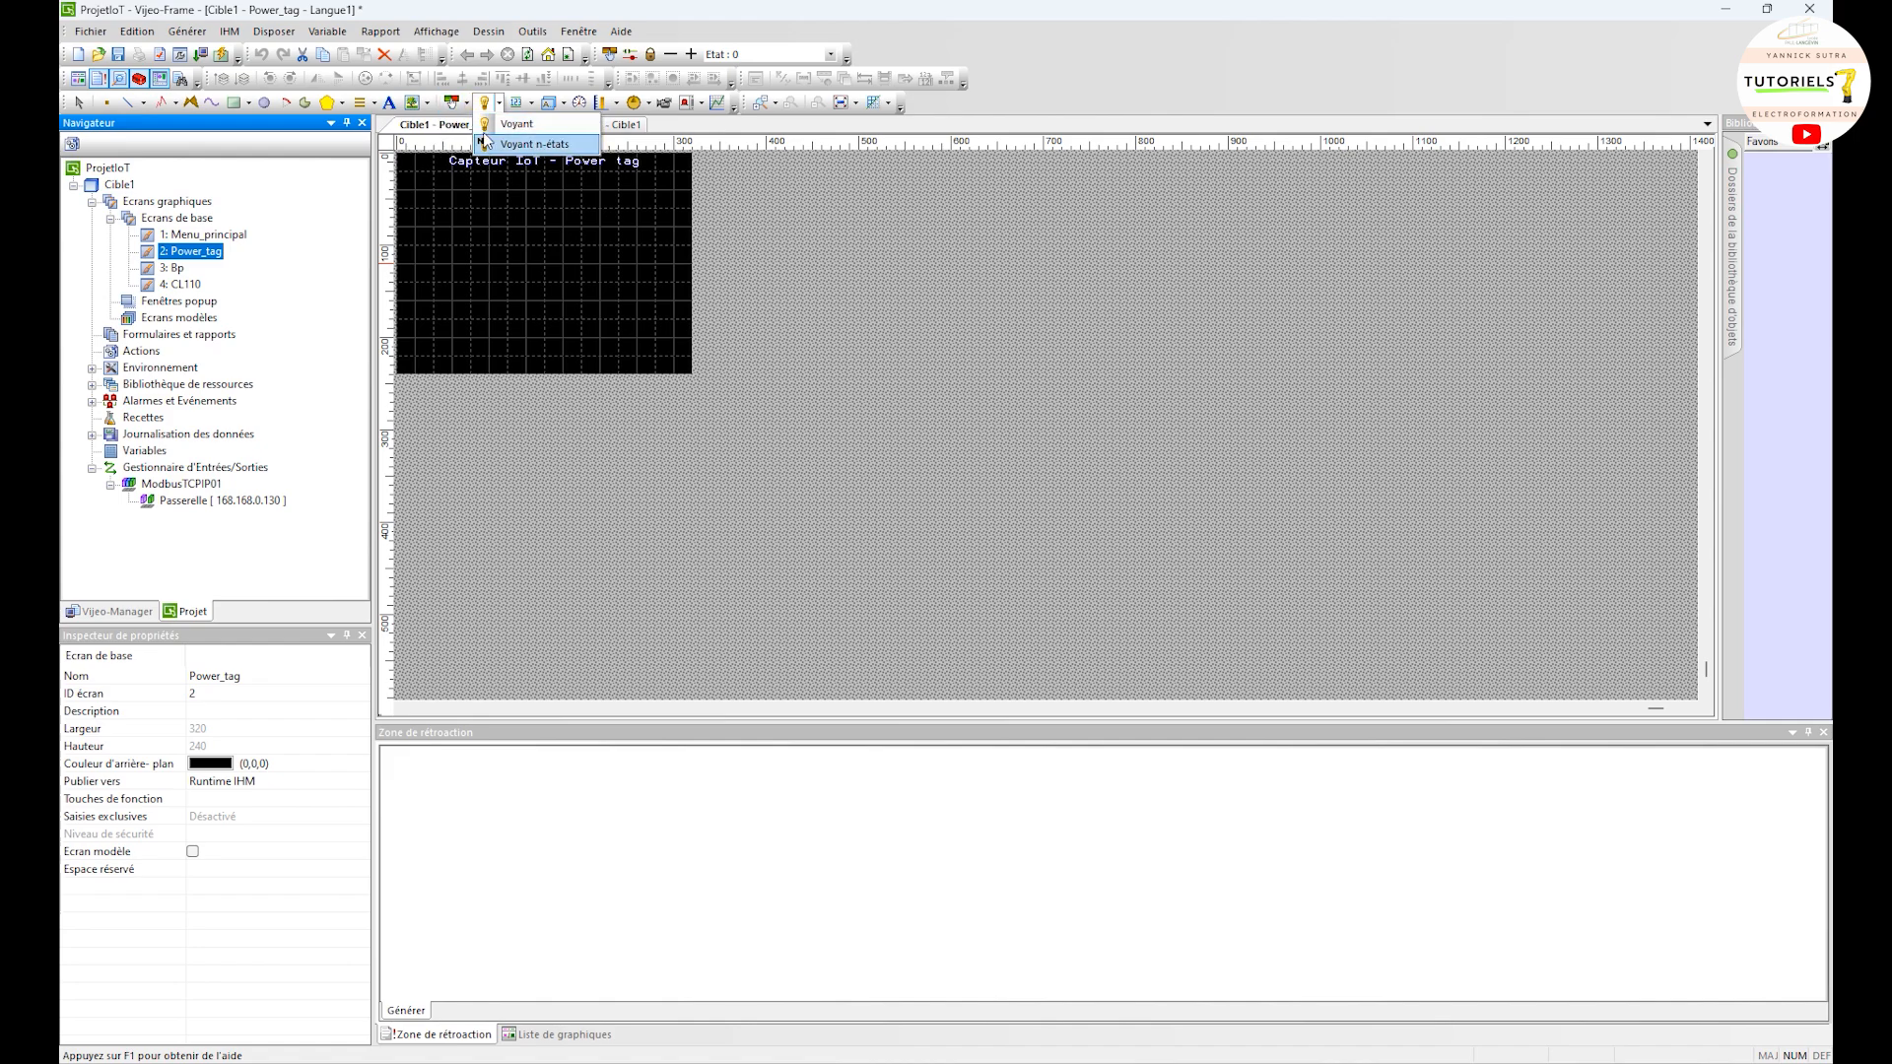
{"action": "left_click", "coordinate": [461, 105]}
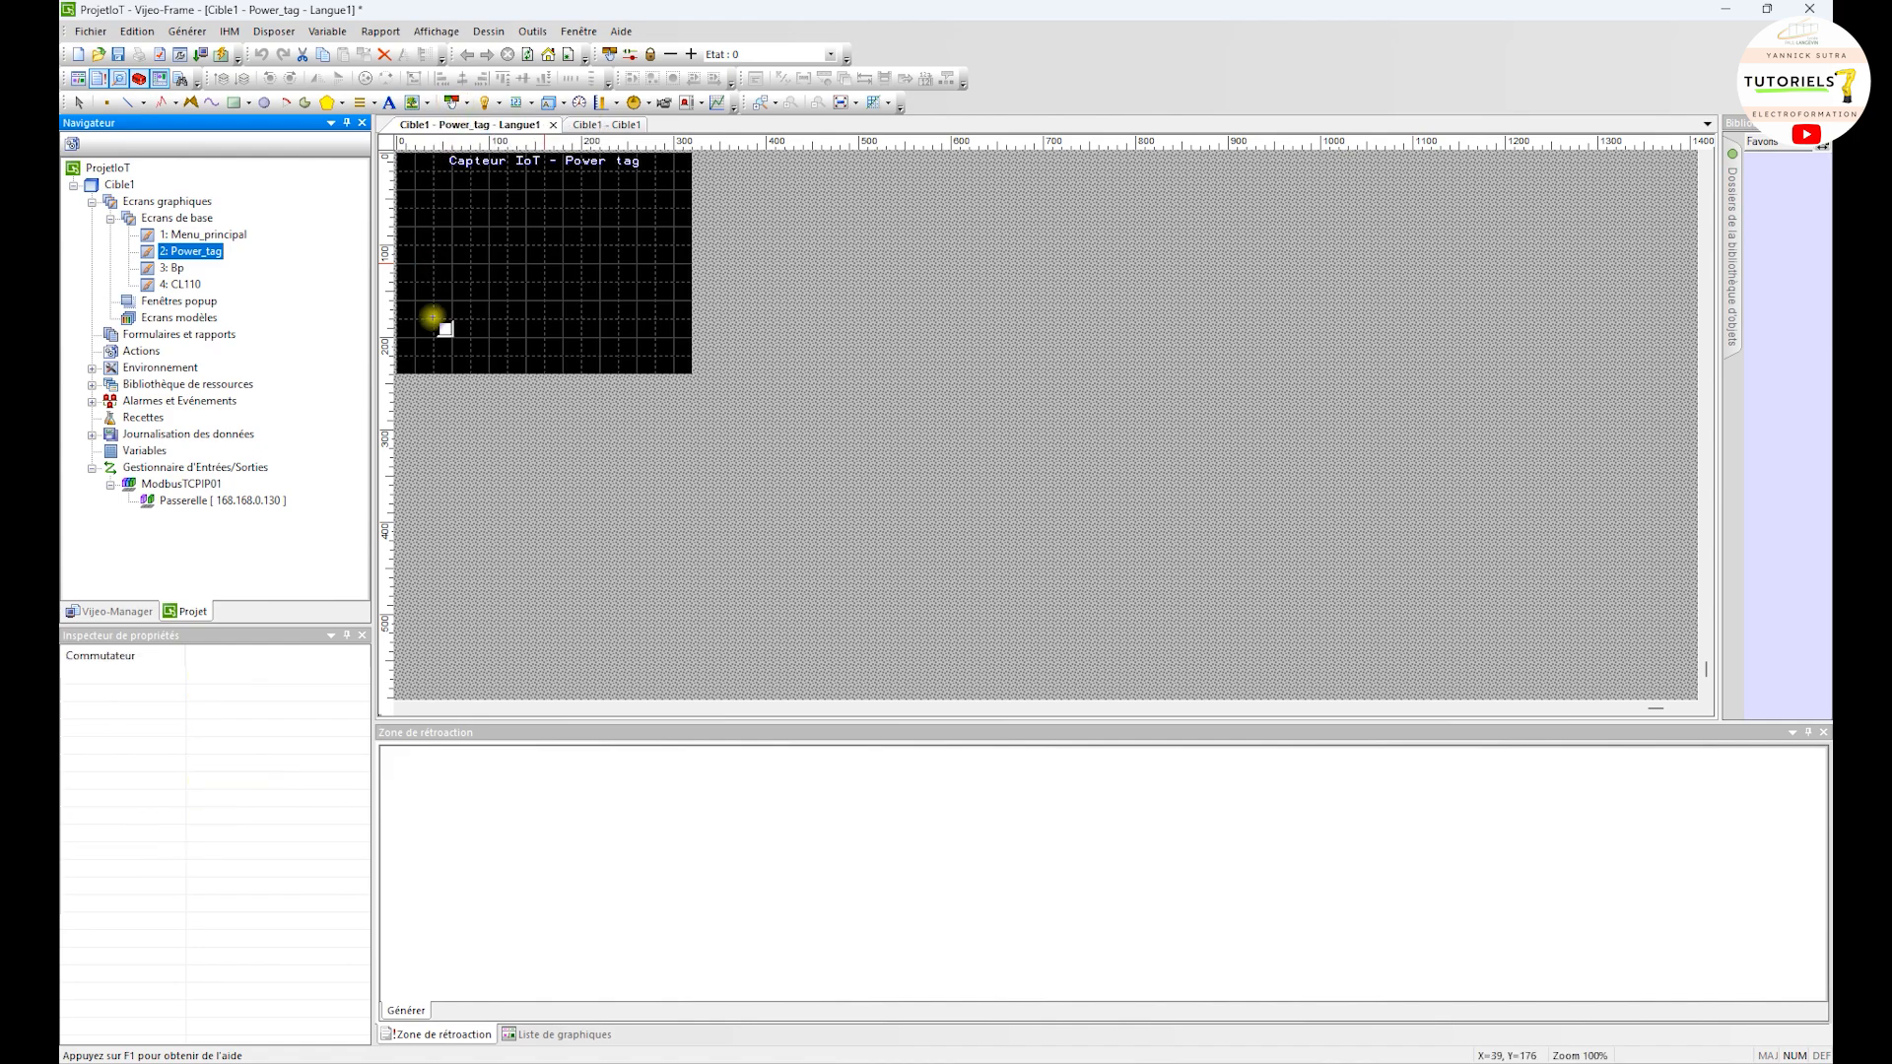
{"action": "left_click_drag", "start_coordinate": [434, 319], "coordinate": [525, 372]}
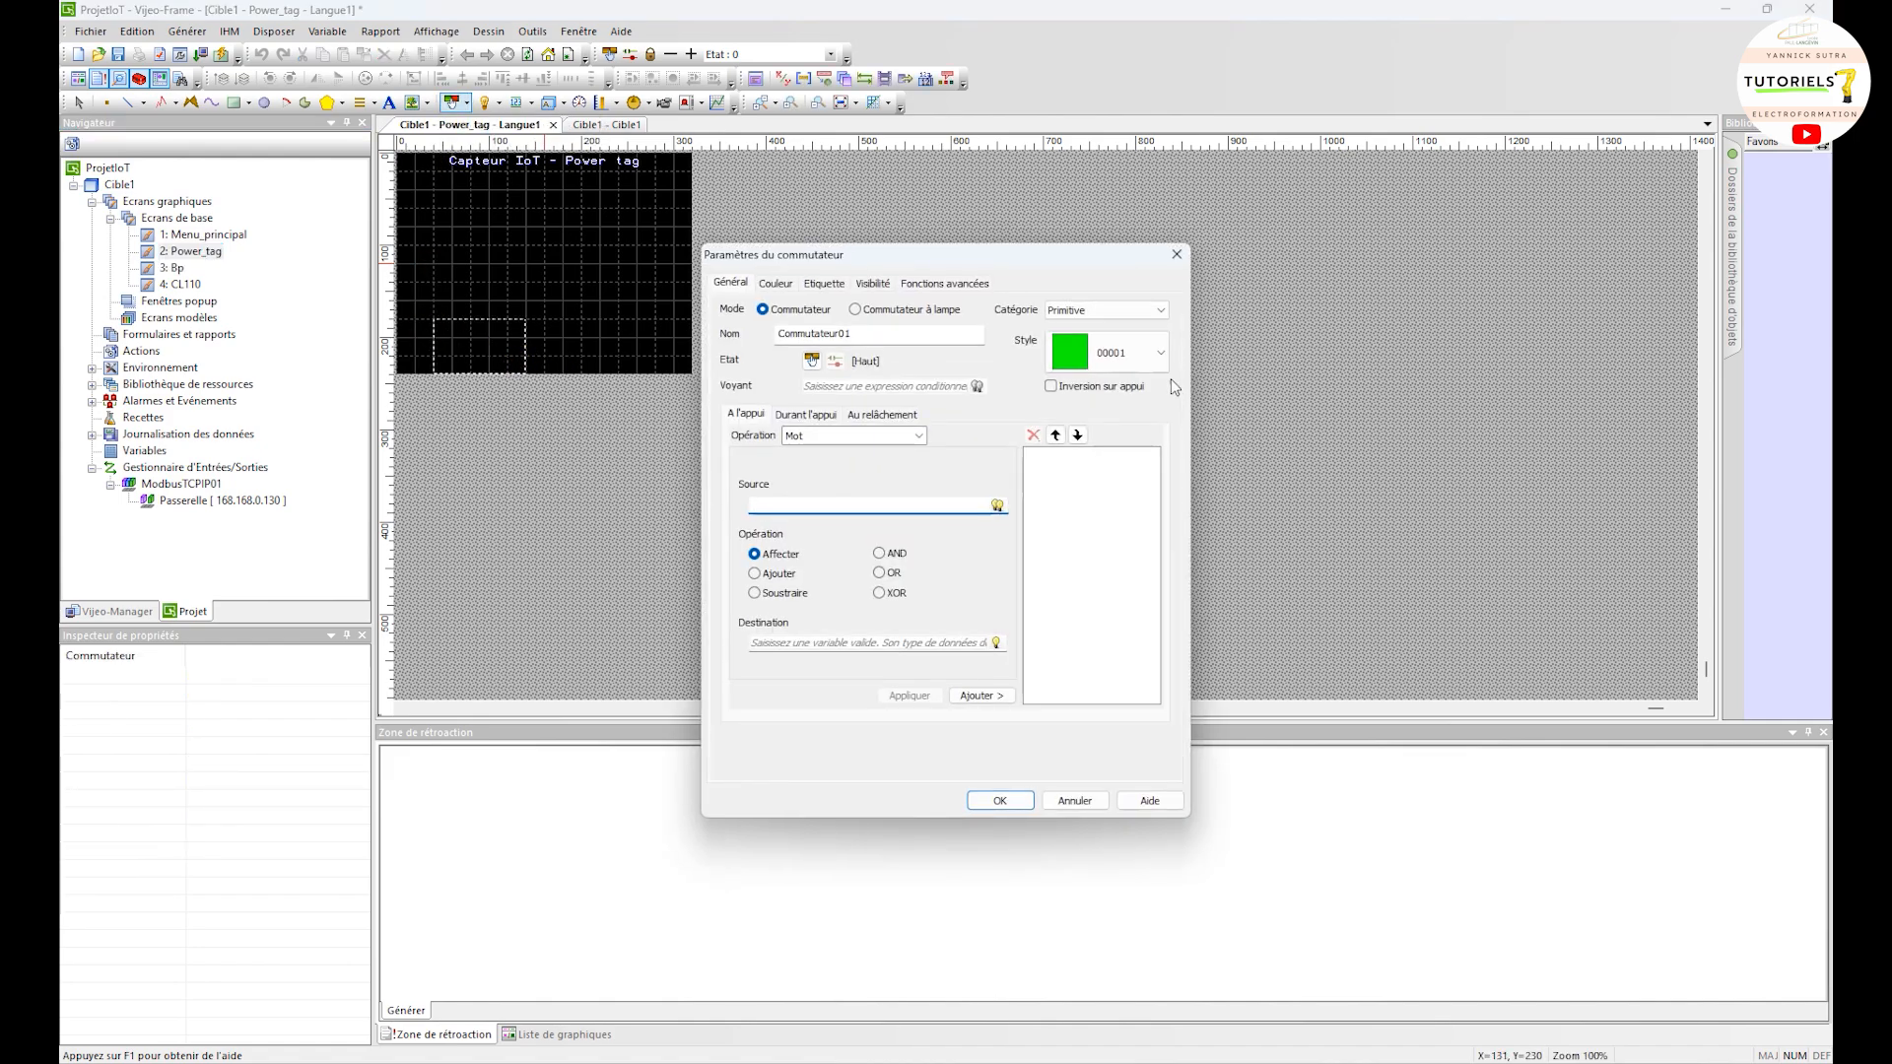
{"action": "left_click", "coordinate": [1159, 352]}
{"action": "left_click", "coordinate": [1126, 607]}
{"action": "scroll", "coordinate": [1025, 559], "scroll_direction": "down", "scroll_amount": 10}
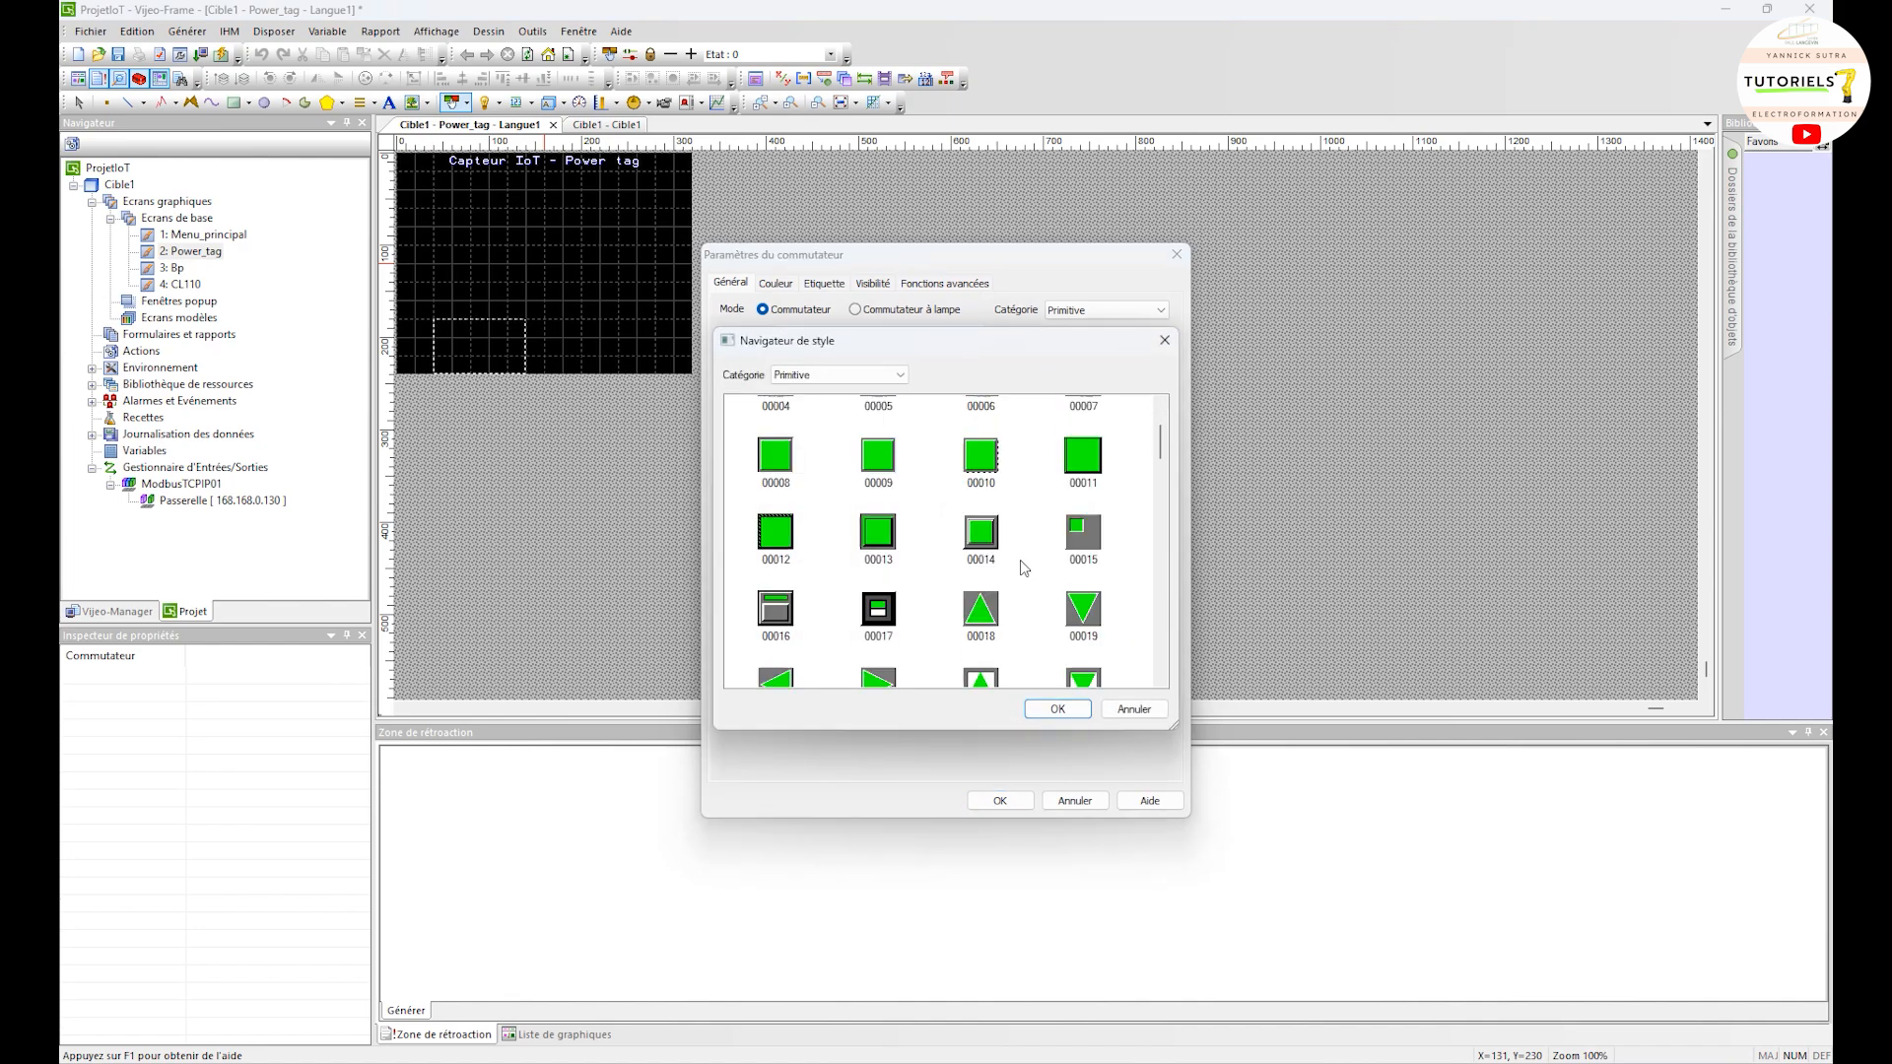
{"action": "scroll", "coordinate": [1034, 542], "scroll_direction": "down", "scroll_amount": 2}
{"action": "key", "text": "Escape"}
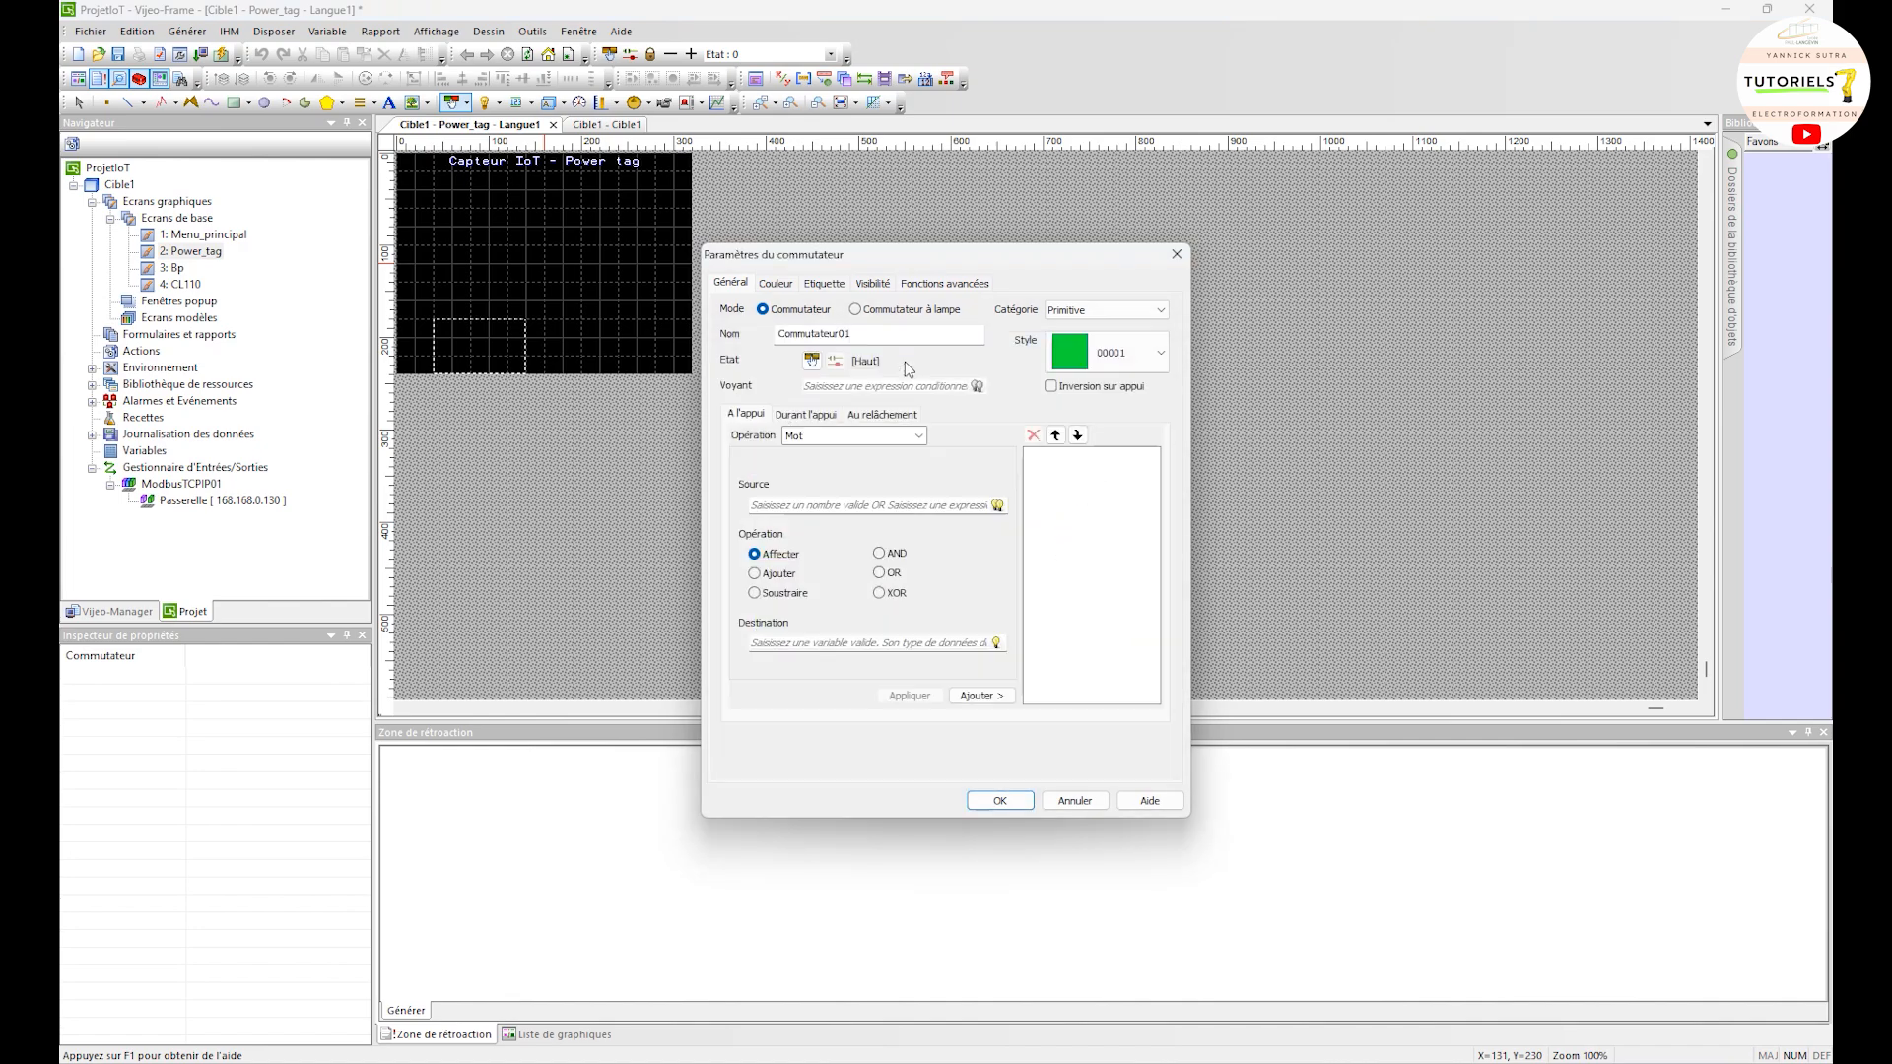
{"action": "left_click", "coordinate": [1082, 309]}
{"action": "left_click", "coordinate": [1091, 341]}
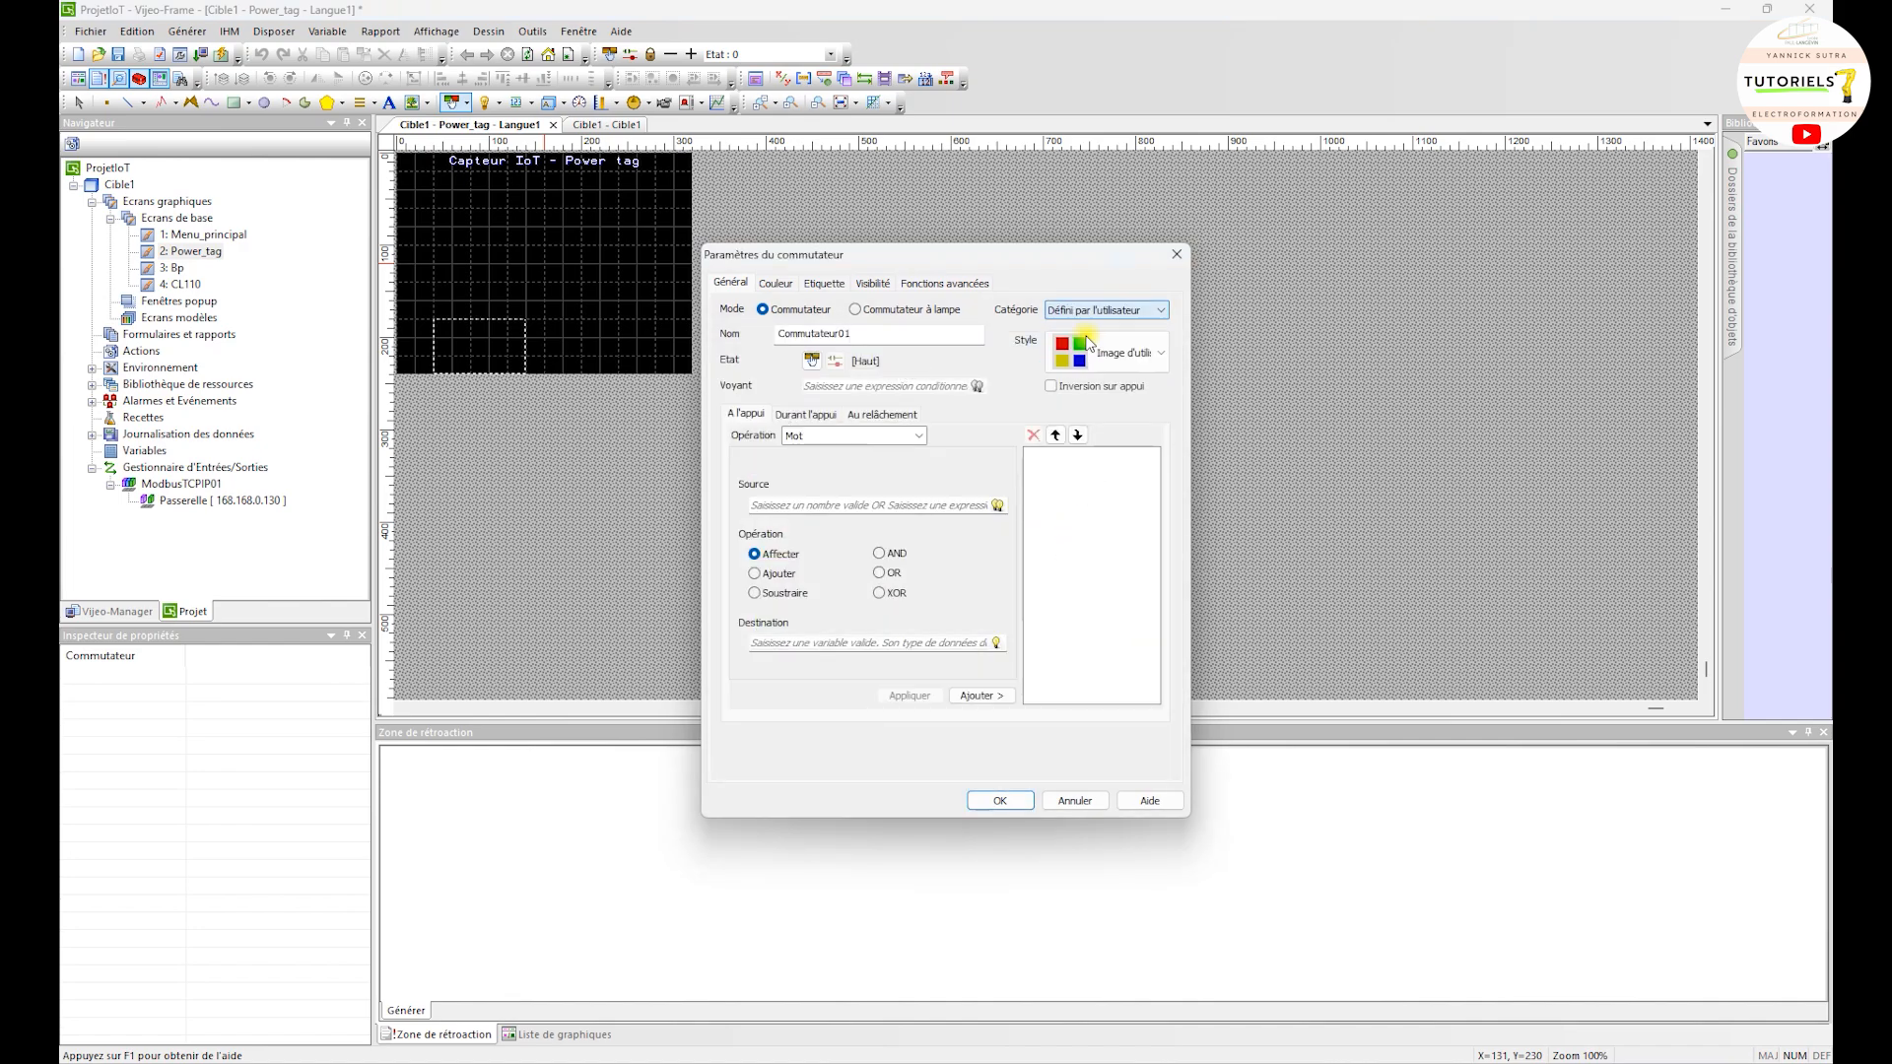
Look through the Bitmap and Primitive styles available for the new switch in the style browser
{"action": "left_click", "coordinate": [1103, 309]}
{"action": "left_click", "coordinate": [1080, 329]}
{"action": "left_click", "coordinate": [1099, 353]}
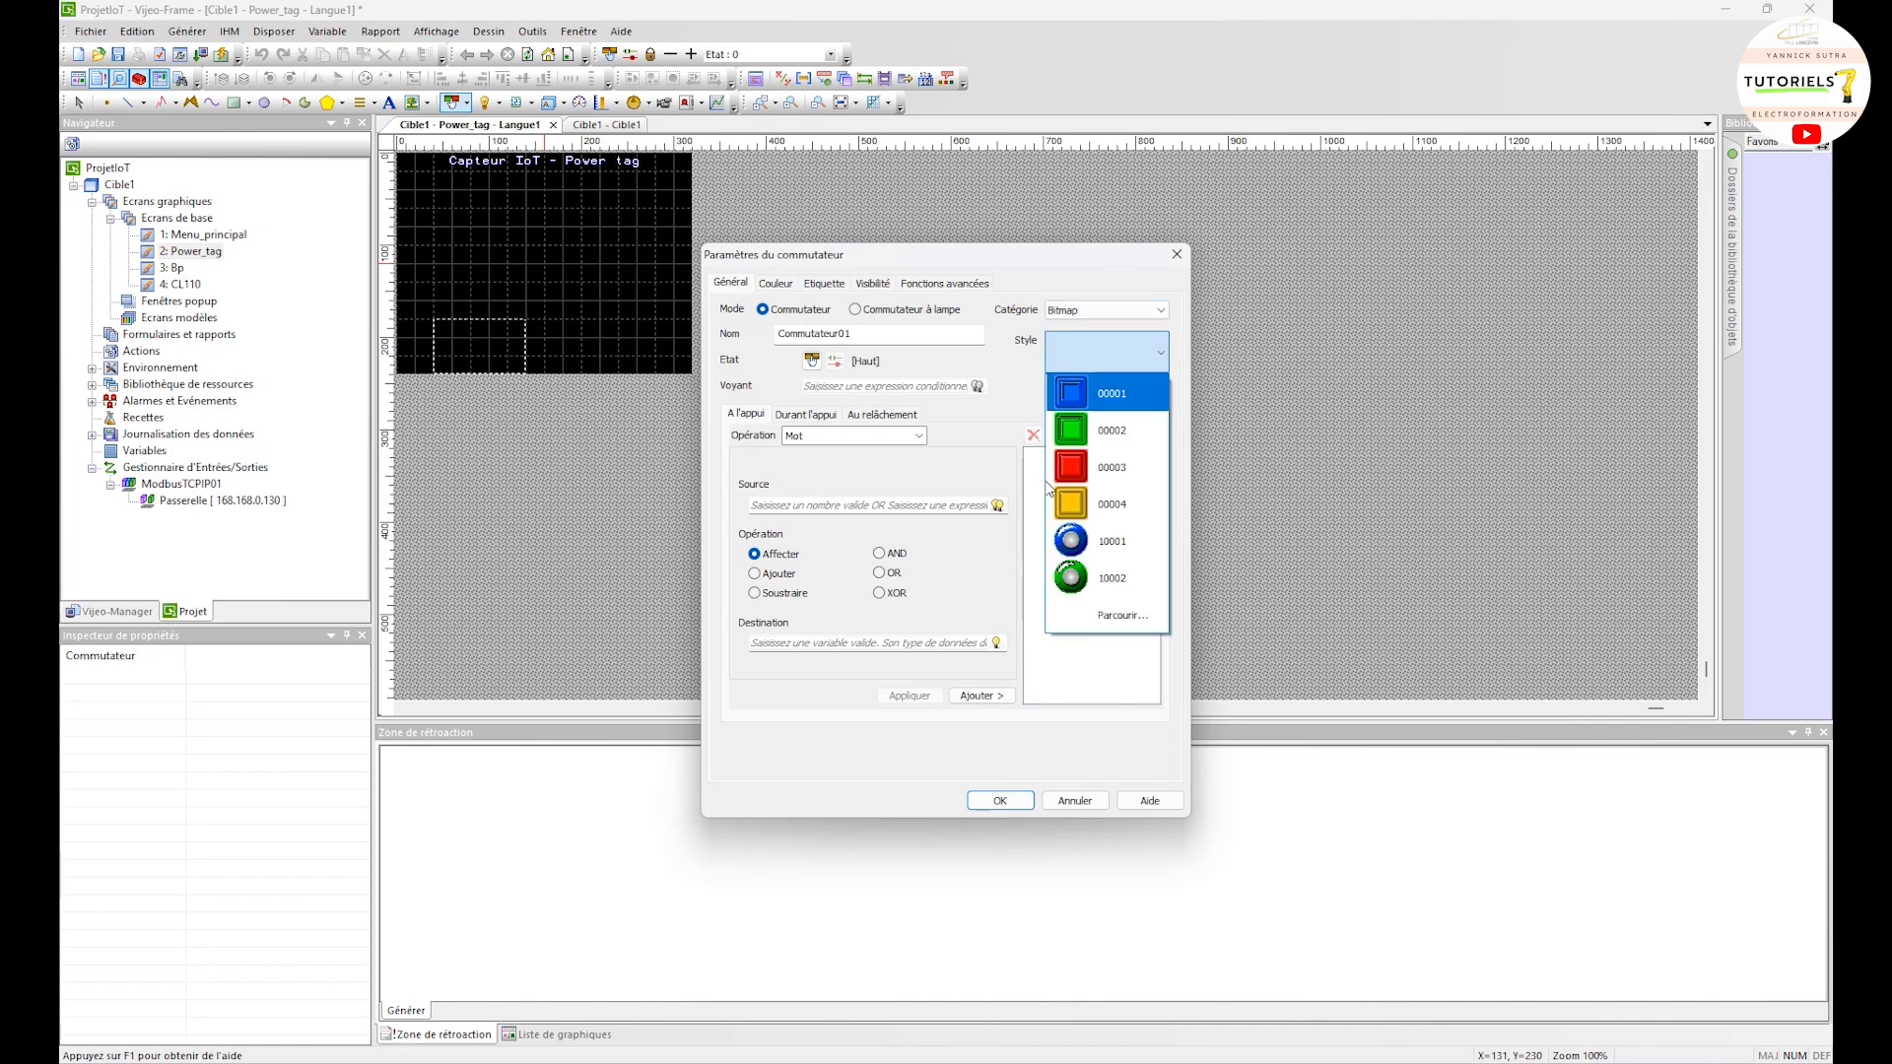
{"action": "left_click", "coordinate": [1123, 615]}
{"action": "scroll", "coordinate": [921, 589], "scroll_direction": "down", "scroll_amount": 8}
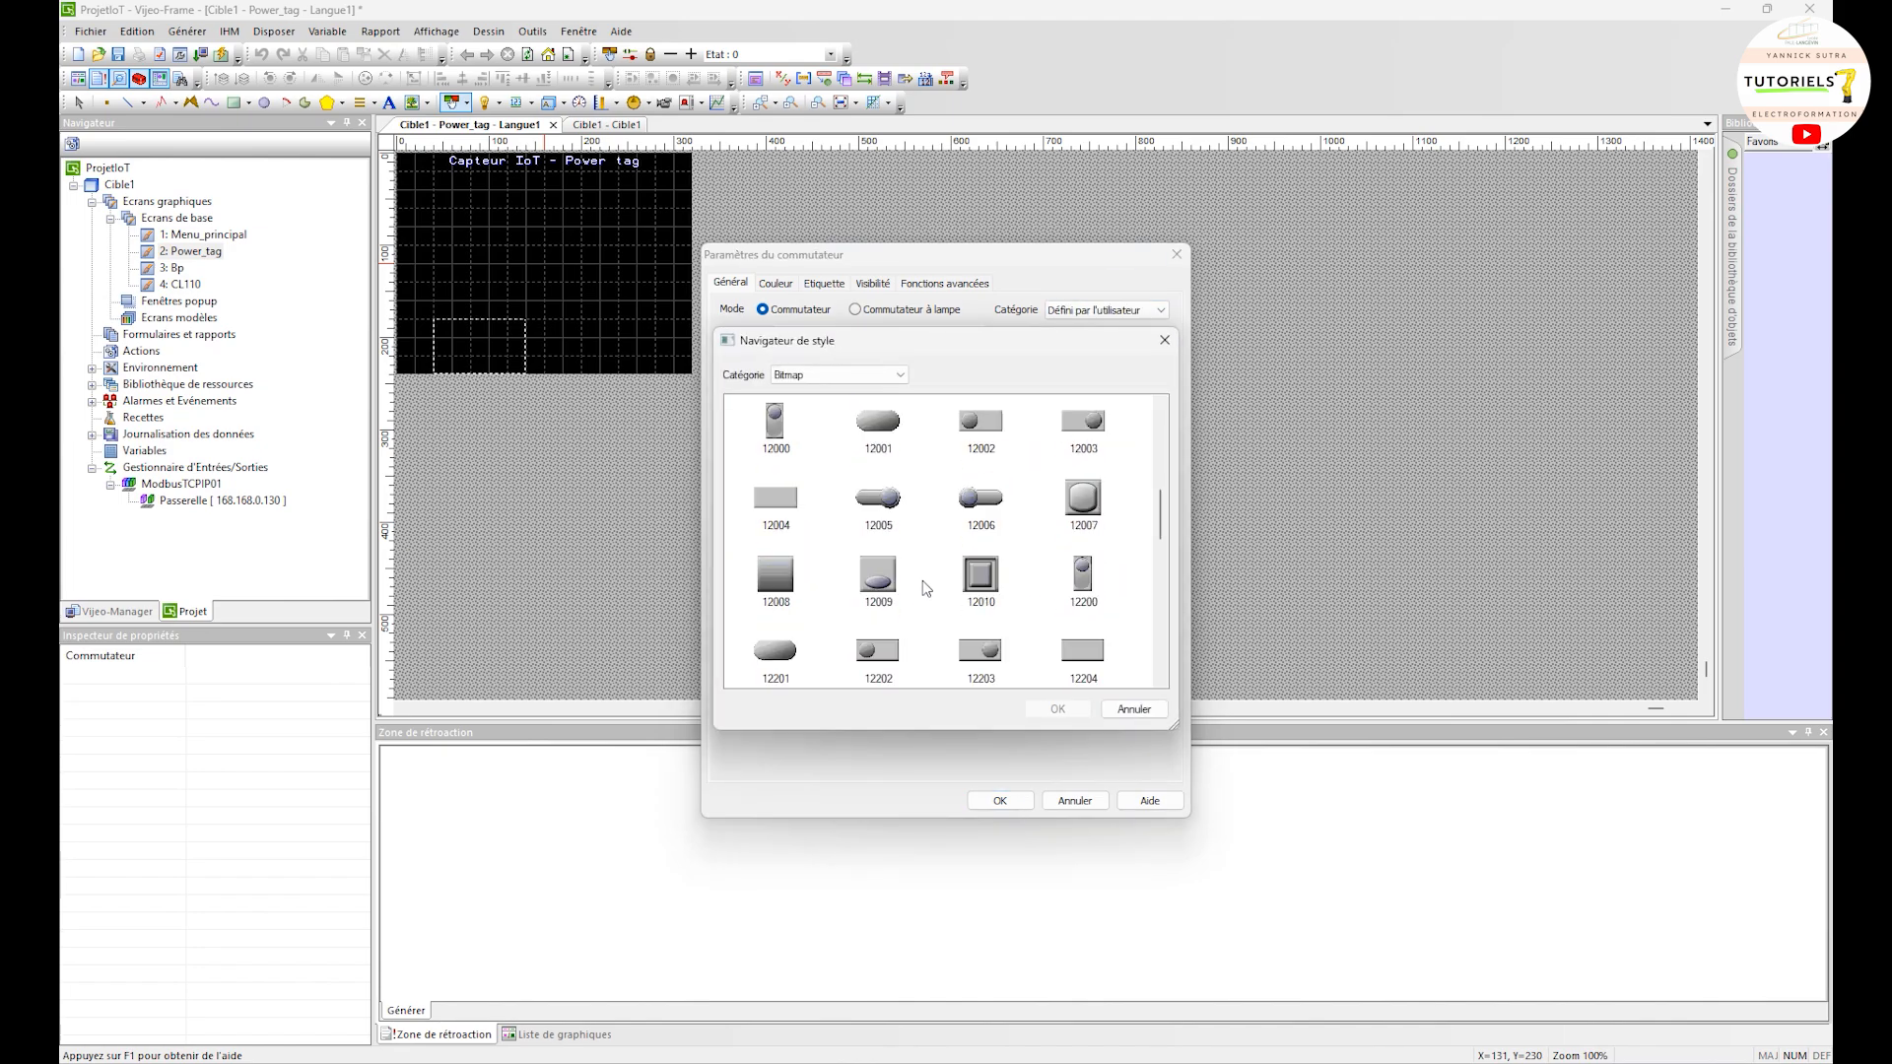
{"action": "scroll", "coordinate": [936, 582], "scroll_direction": "up", "scroll_amount": 10}
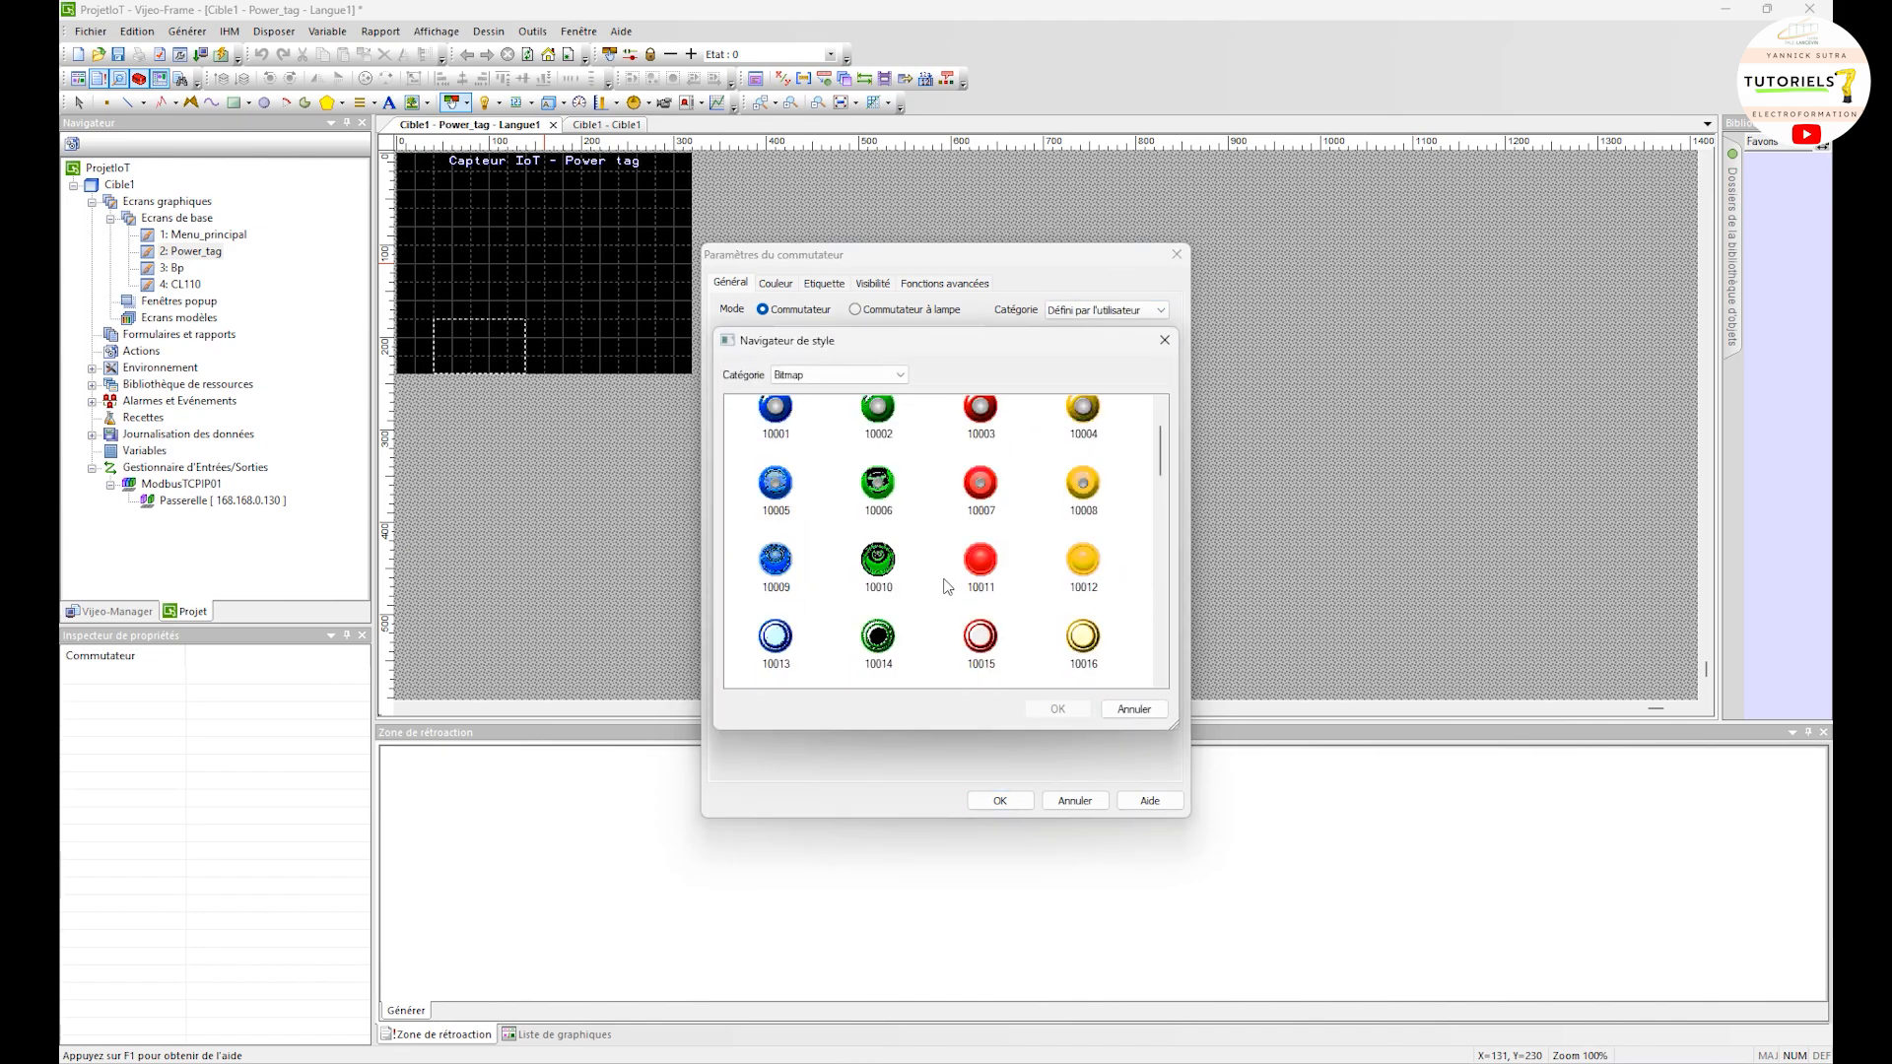
{"action": "left_click", "coordinate": [878, 375]}
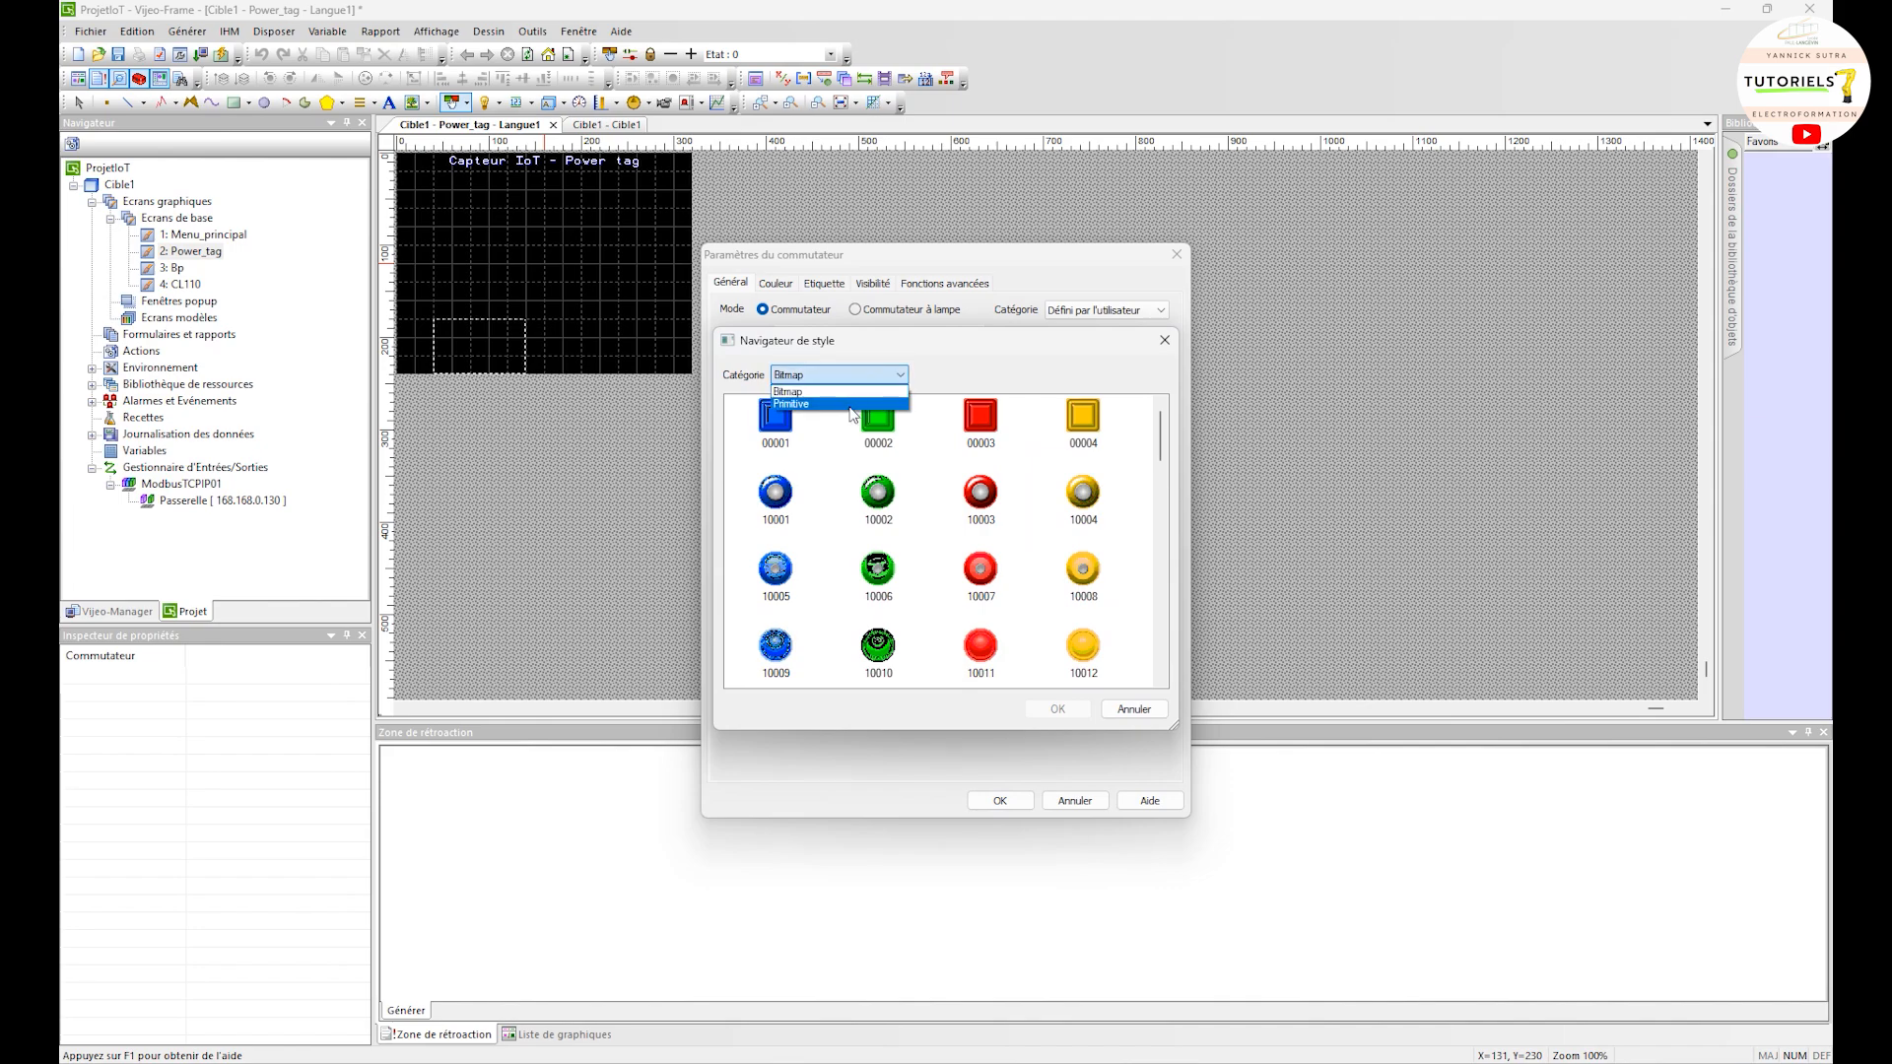
{"action": "left_click", "coordinate": [855, 406]}
{"action": "scroll", "coordinate": [1128, 504], "scroll_direction": "down", "scroll_amount": 6}
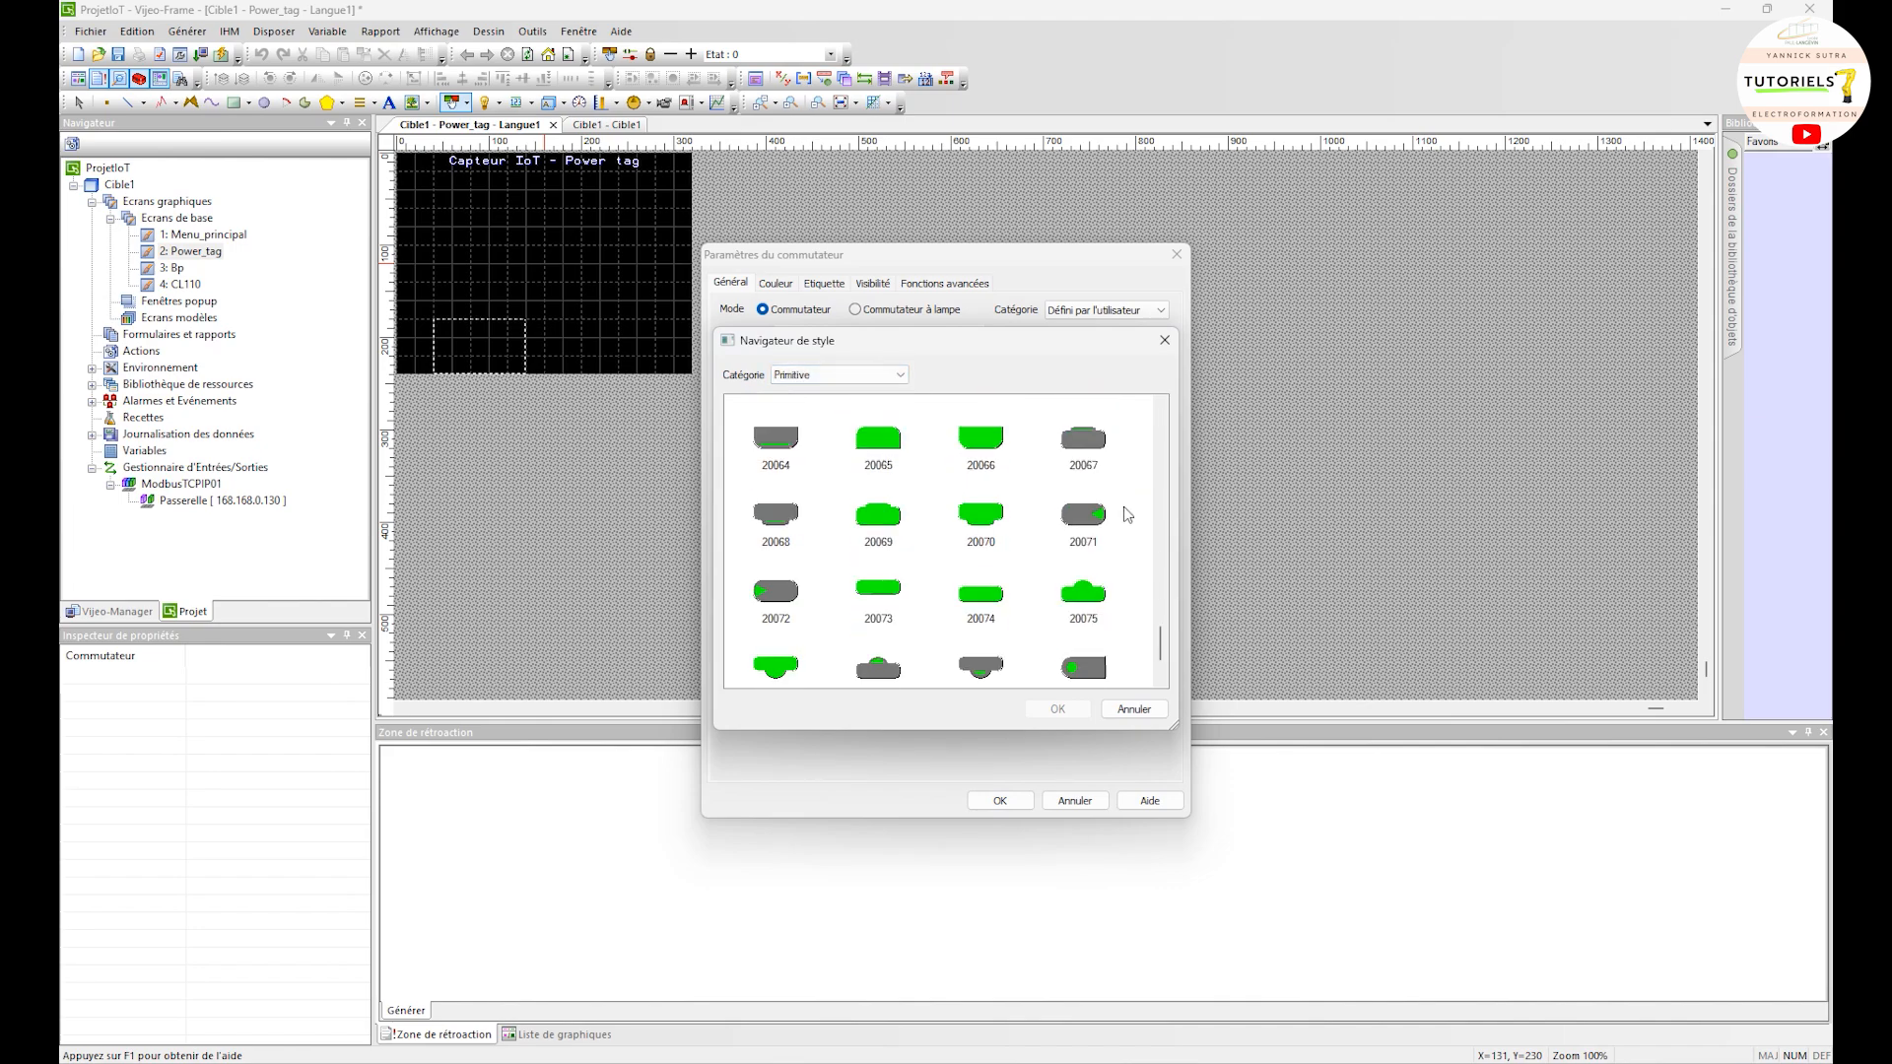
{"action": "left_click", "coordinate": [1134, 709]}
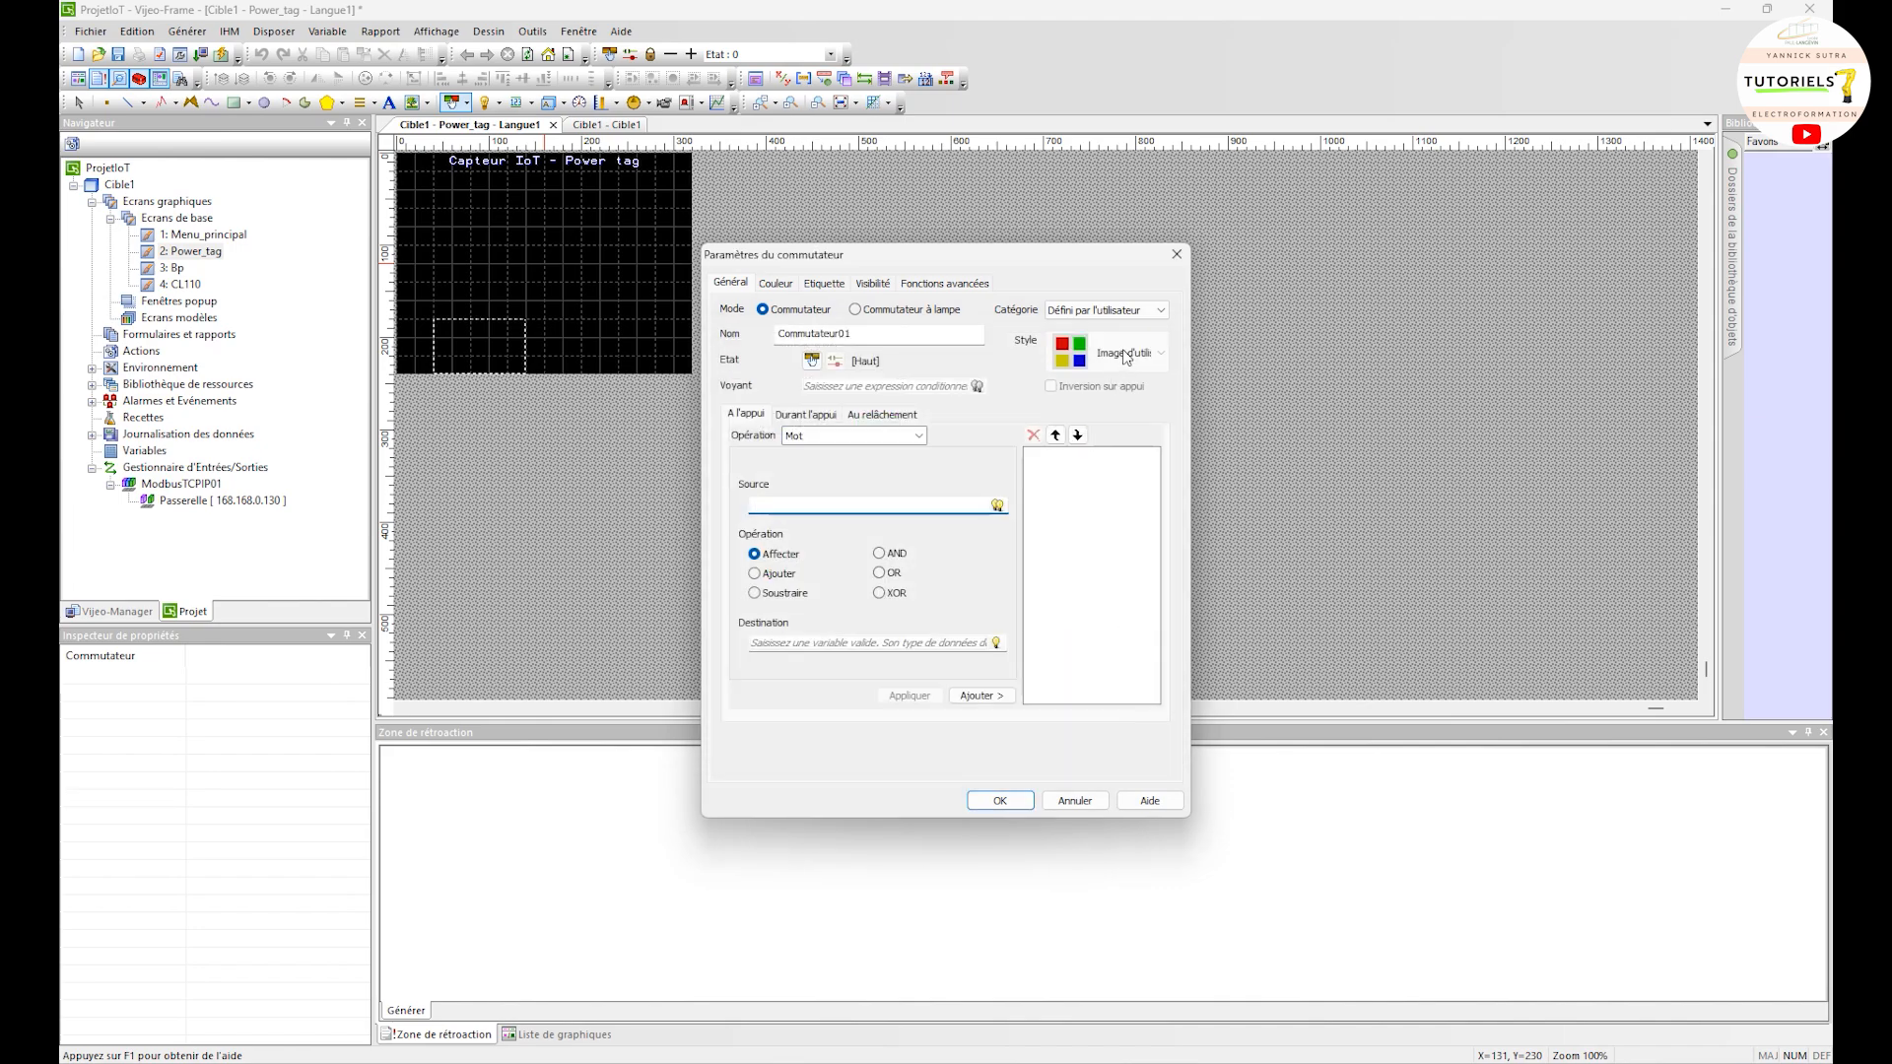
Browse the Bitmap styles and try to apply the red round style 10007 to the switch
{"action": "left_click", "coordinate": [1106, 310]}
{"action": "left_click", "coordinate": [1084, 340]}
{"action": "left_click", "coordinate": [1123, 352]}
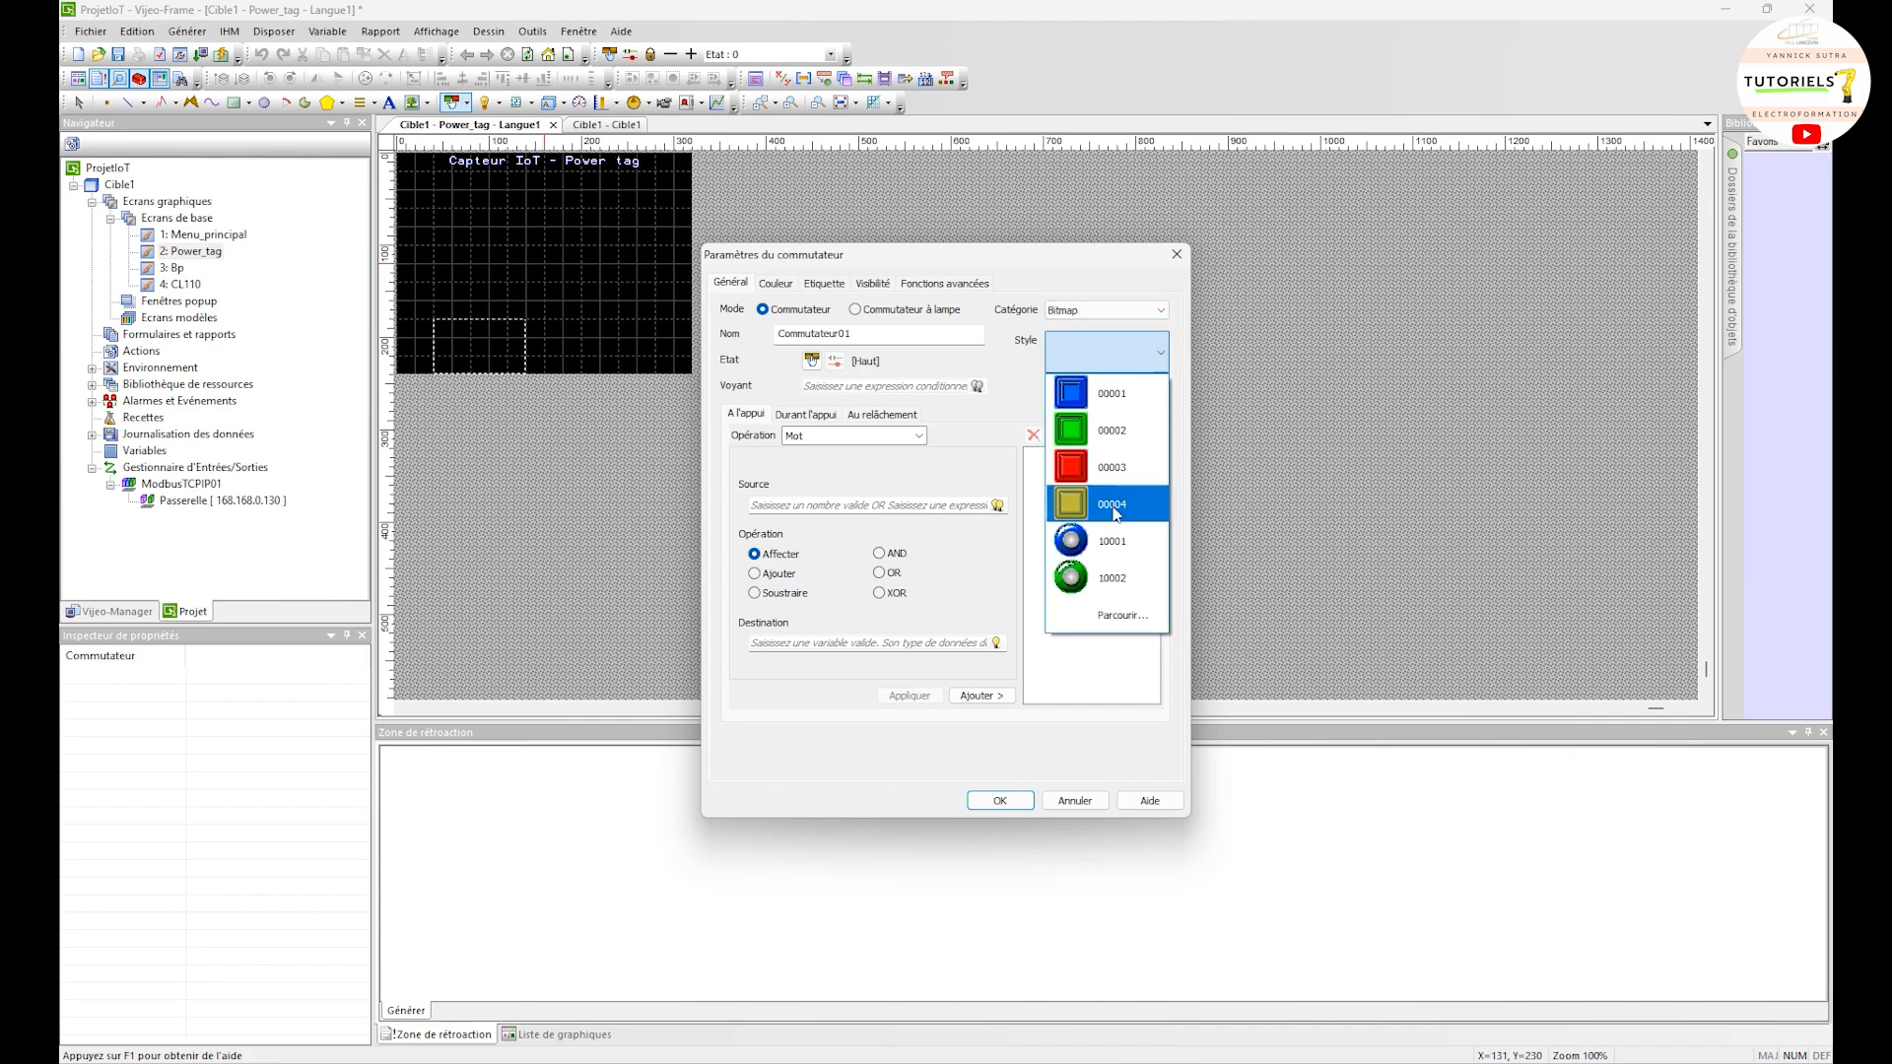
{"action": "left_click", "coordinate": [1129, 311]}
{"action": "left_click", "coordinate": [1131, 311]}
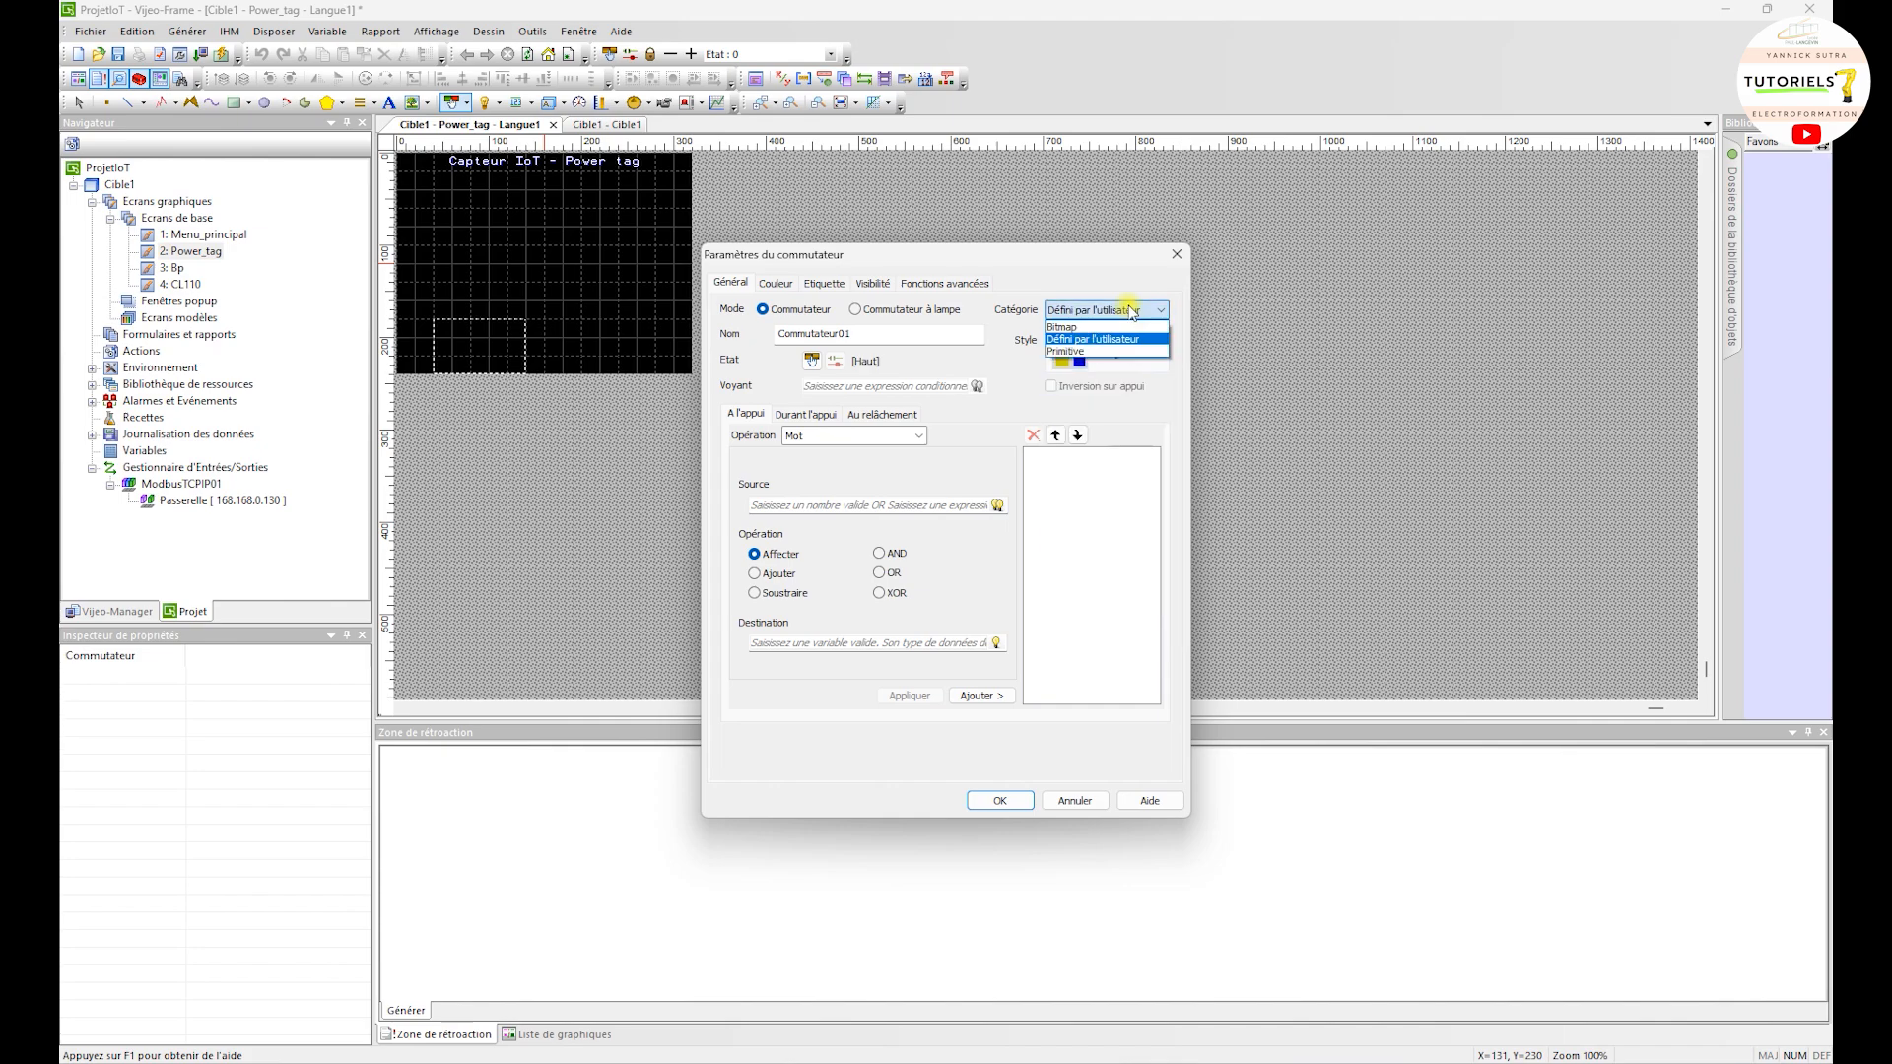
{"action": "left_click", "coordinate": [1062, 326]}
{"action": "left_click", "coordinate": [1105, 352]}
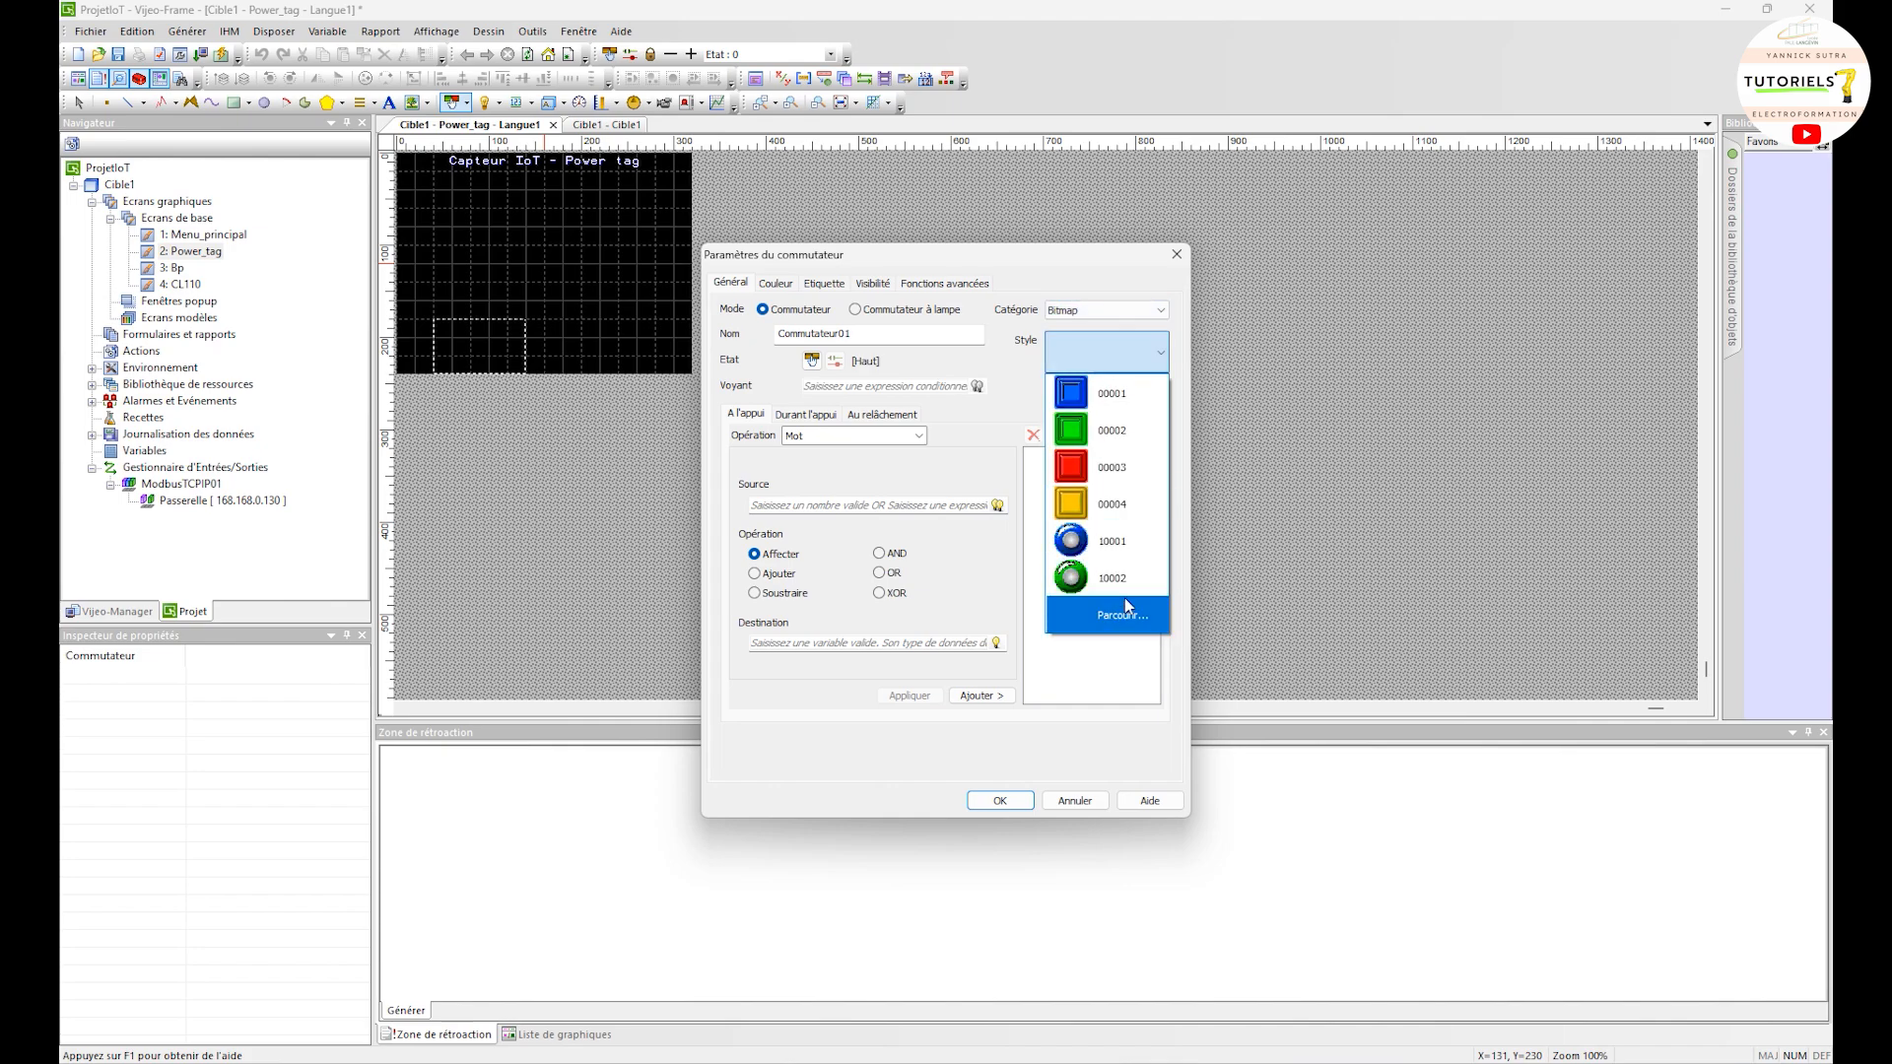
{"action": "left_click", "coordinate": [1123, 610]}
{"action": "scroll", "coordinate": [981, 585], "scroll_direction": "down", "scroll_amount": 15}
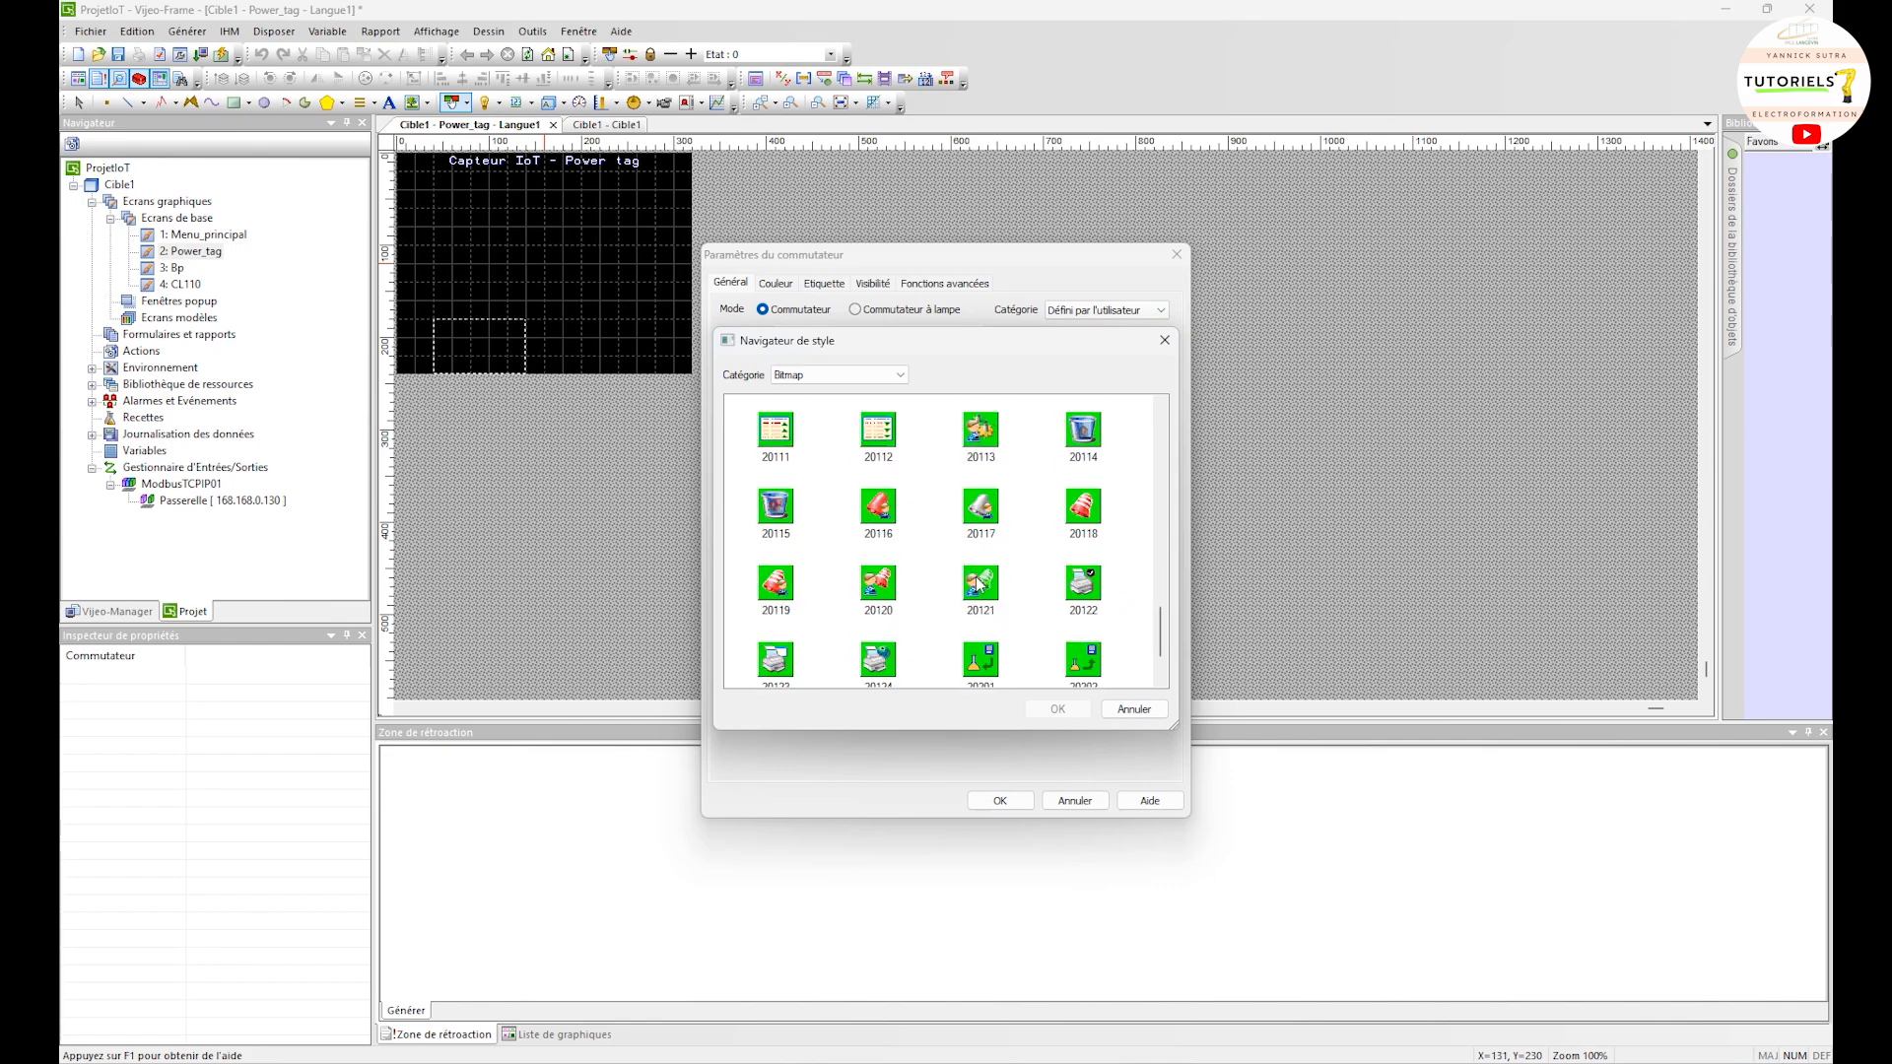
{"action": "scroll", "coordinate": [980, 581], "scroll_direction": "up", "scroll_amount": 15}
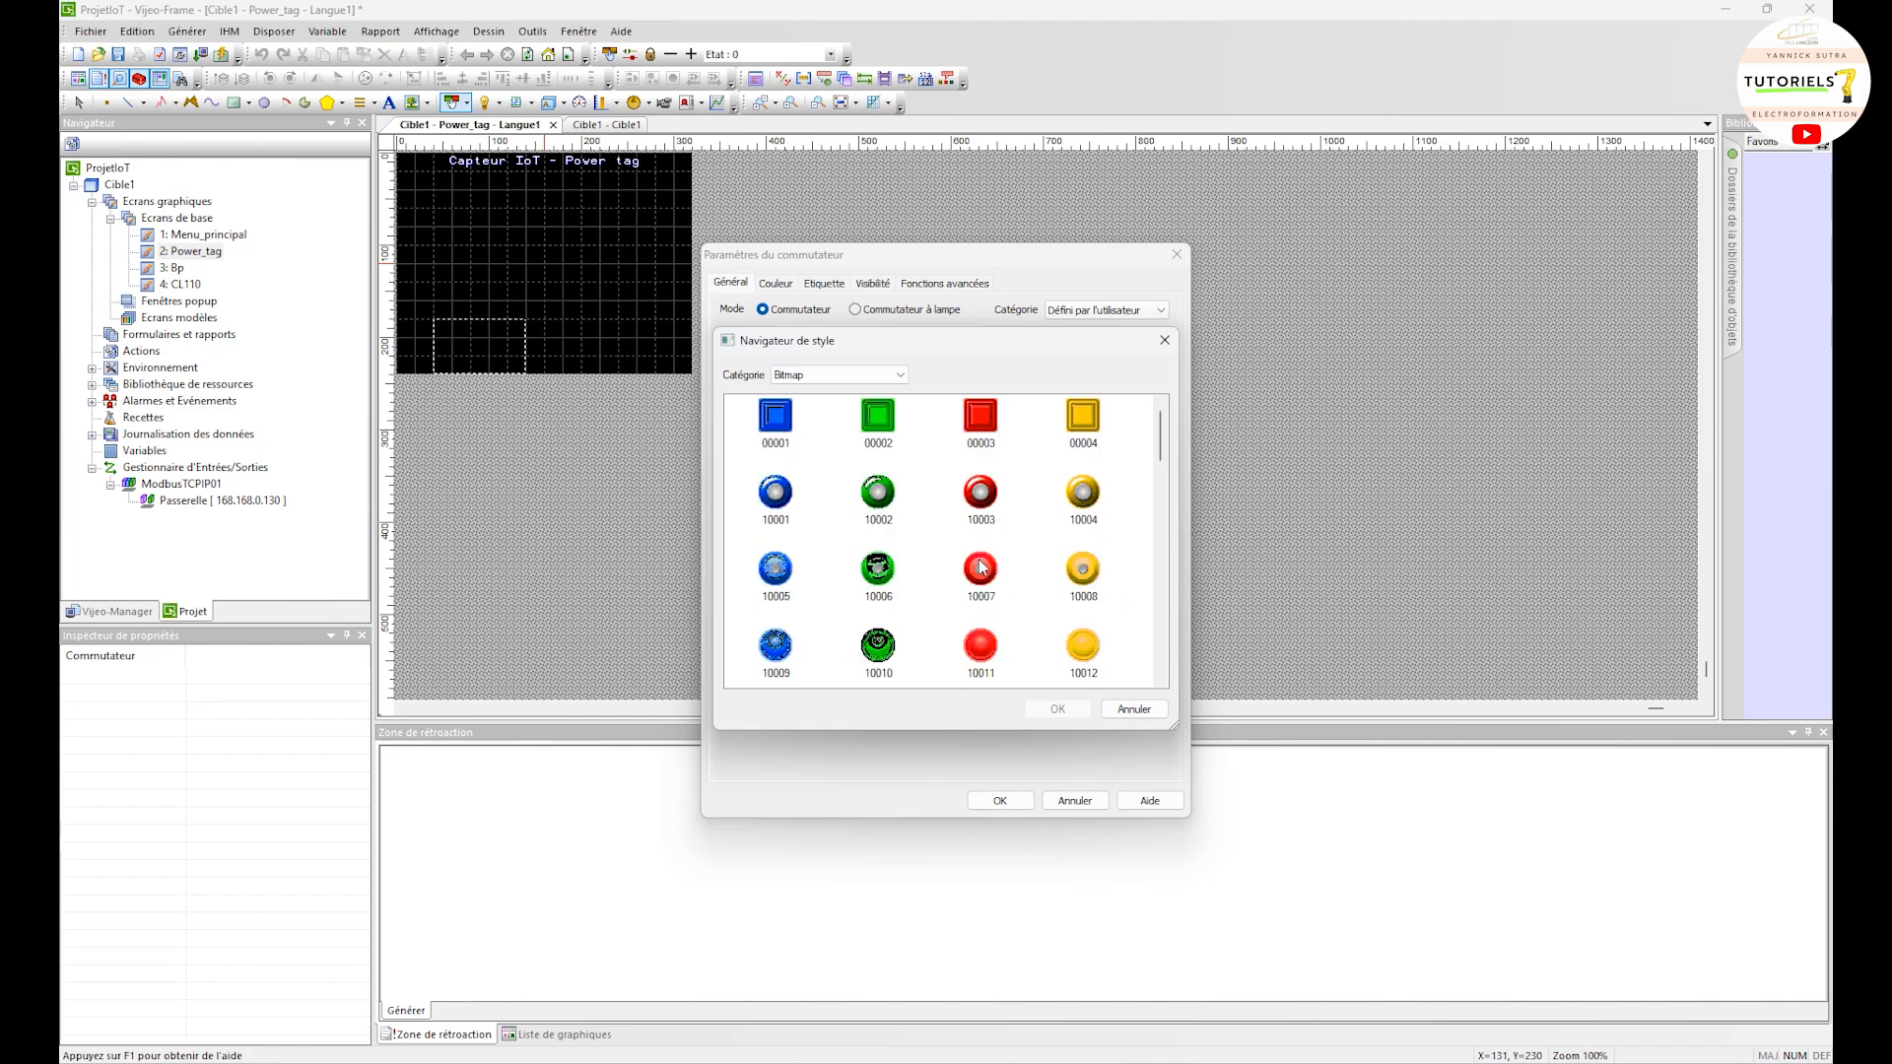
{"action": "double_click", "coordinate": [979, 569]}
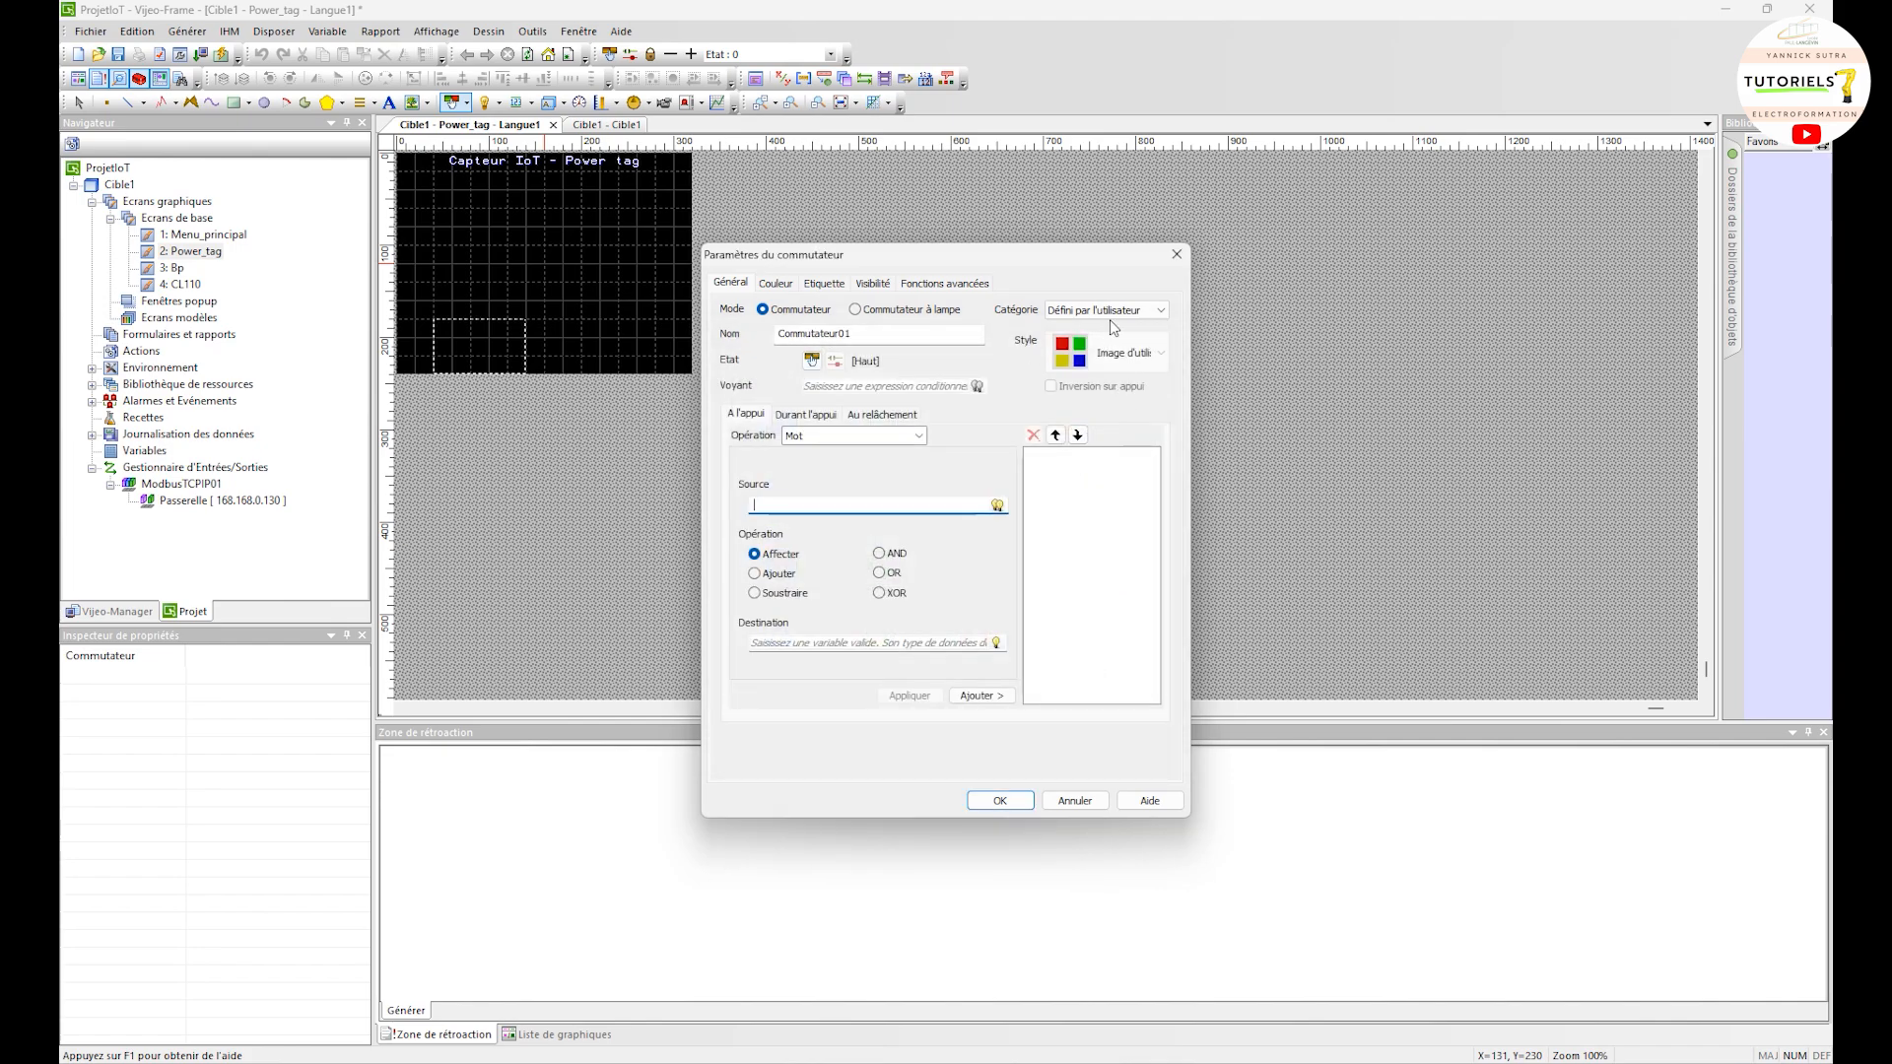
{"action": "left_click", "coordinate": [1110, 313]}
{"action": "left_click", "coordinate": [1104, 335]}
{"action": "left_click", "coordinate": [1104, 353]}
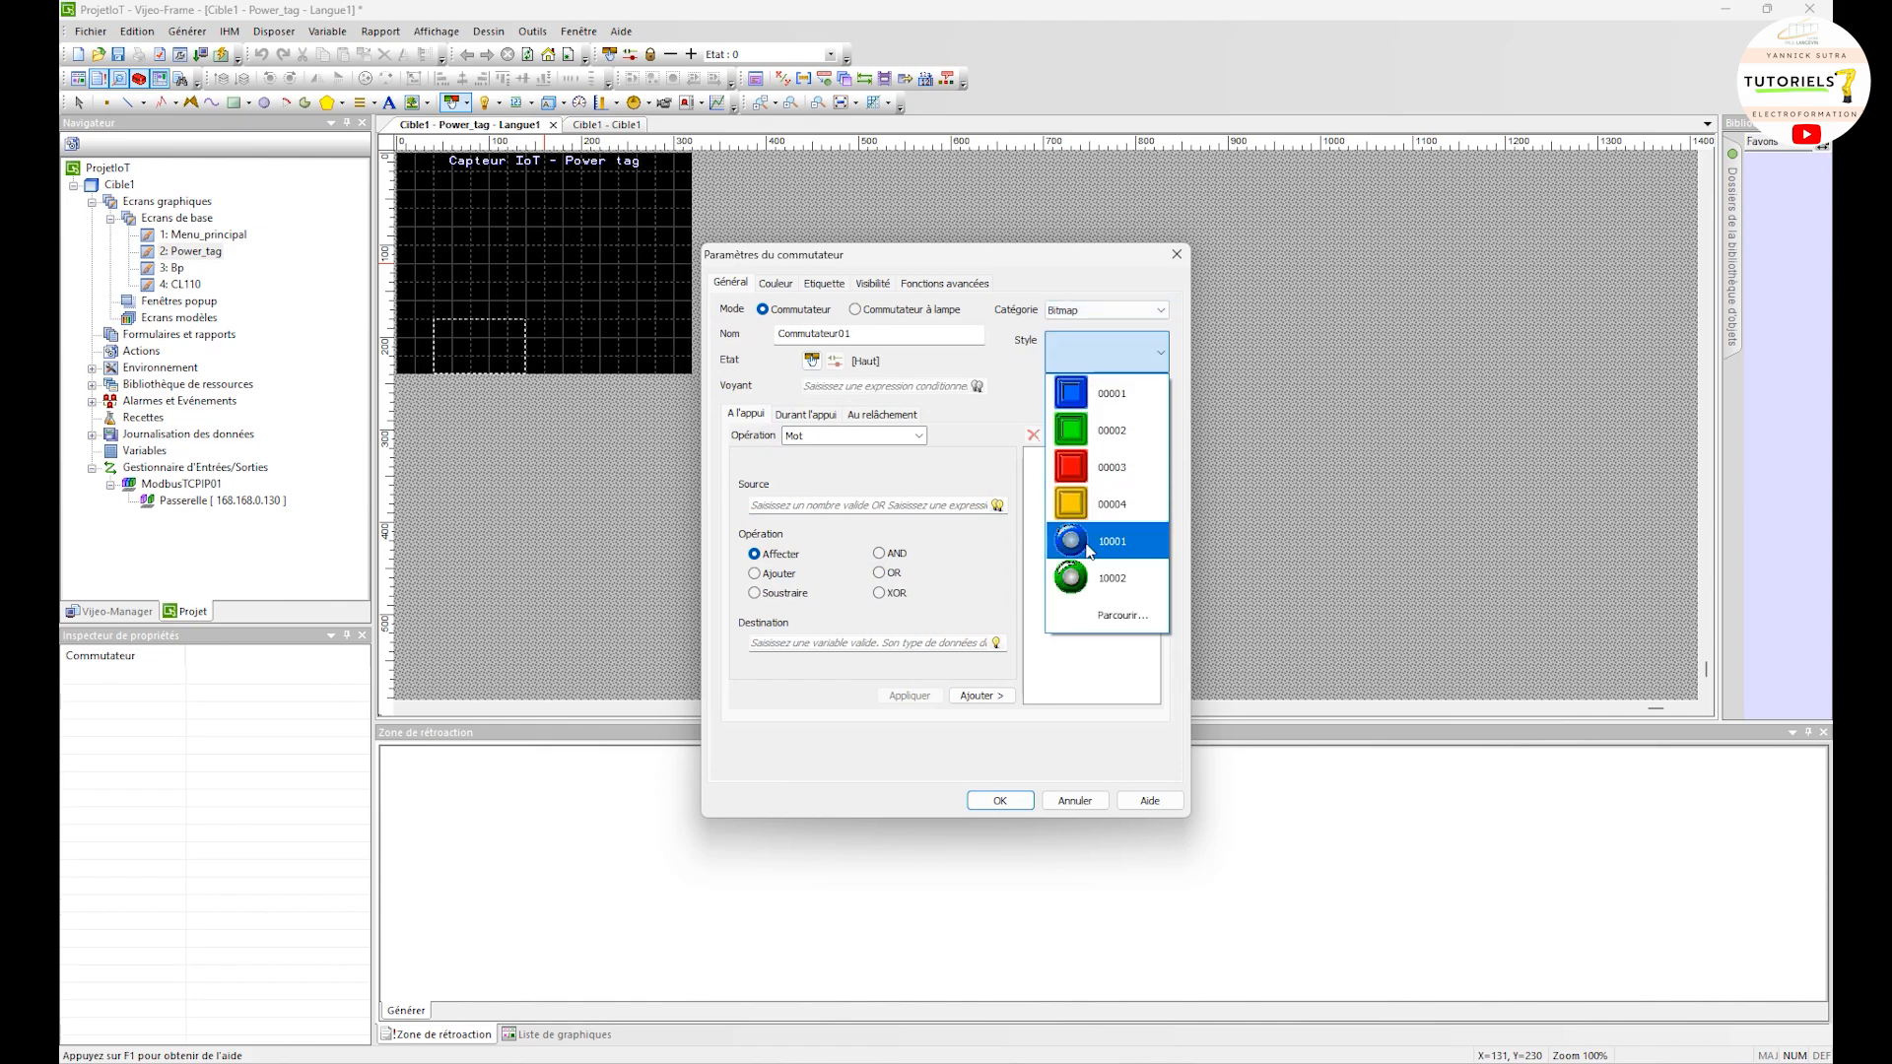
{"action": "left_click", "coordinate": [1104, 392]}
{"action": "left_click", "coordinate": [1103, 309]}
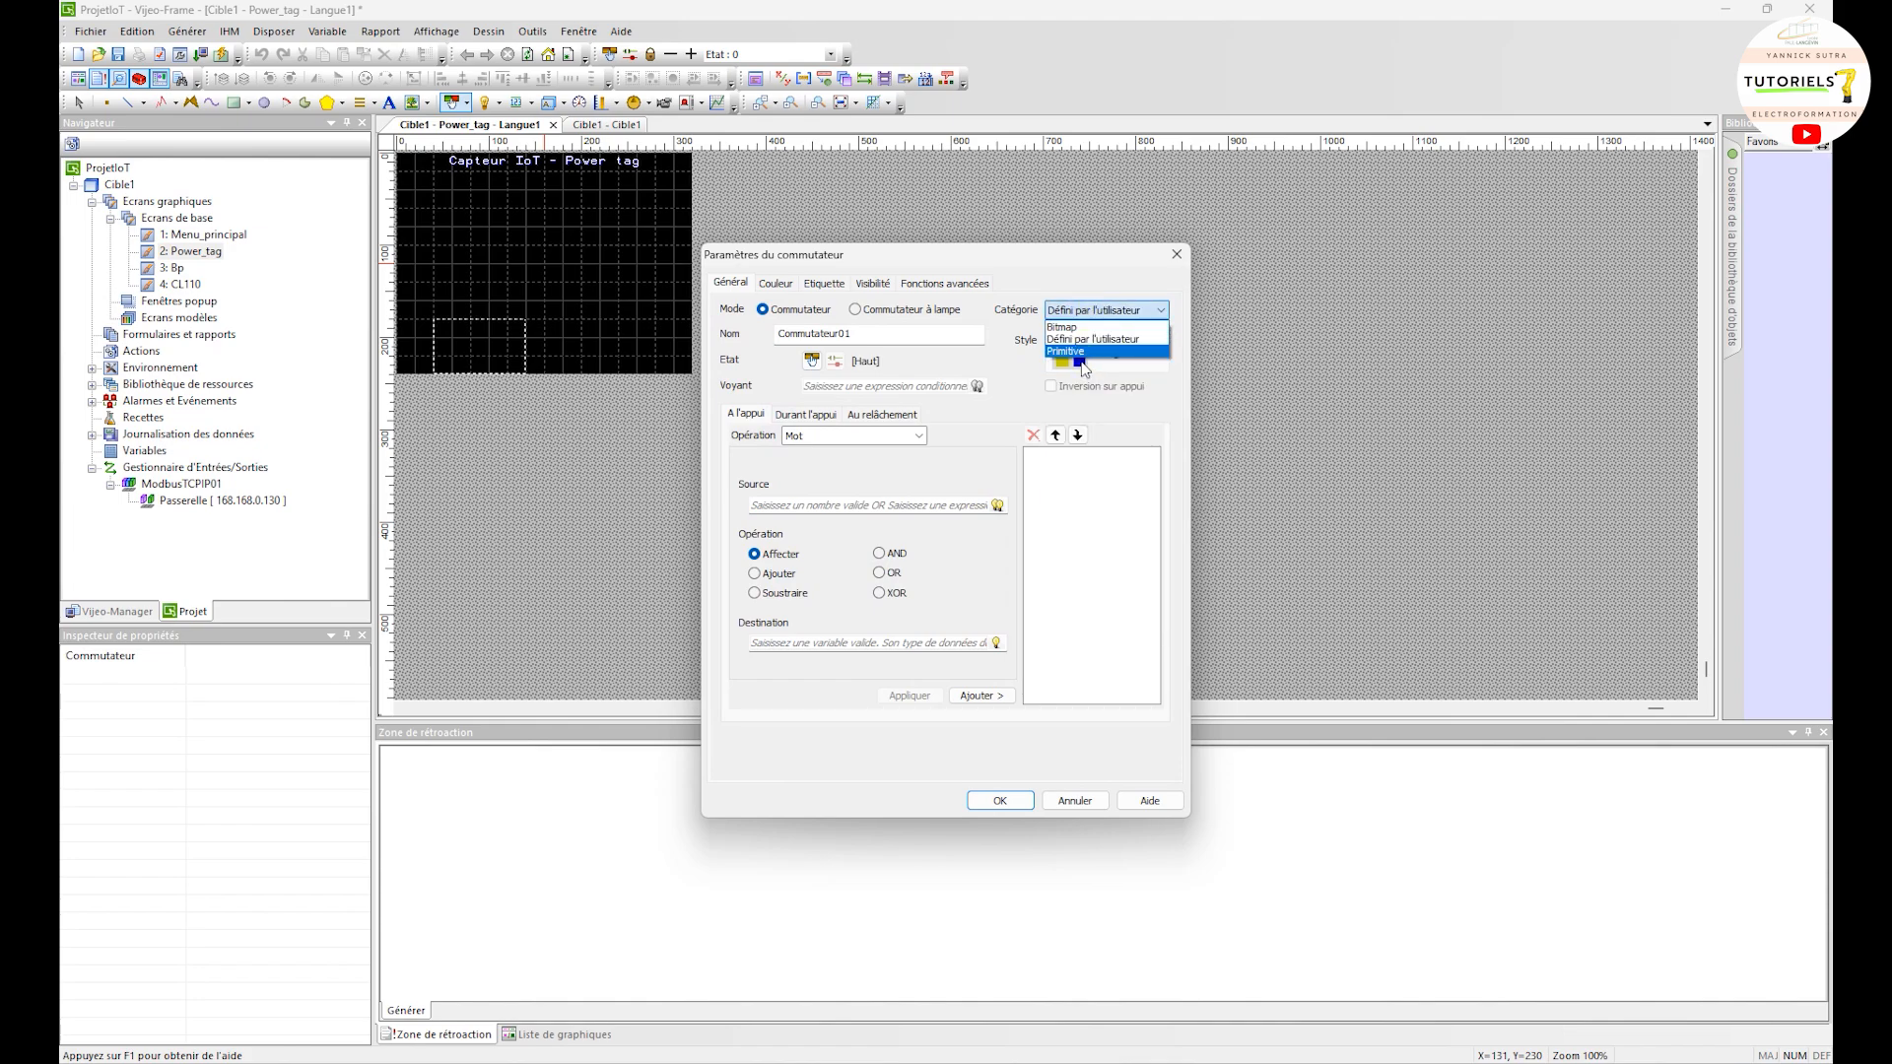
{"action": "left_click", "coordinate": [1081, 352]}
{"action": "left_click", "coordinate": [1104, 362]}
{"action": "left_click", "coordinate": [1104, 310]}
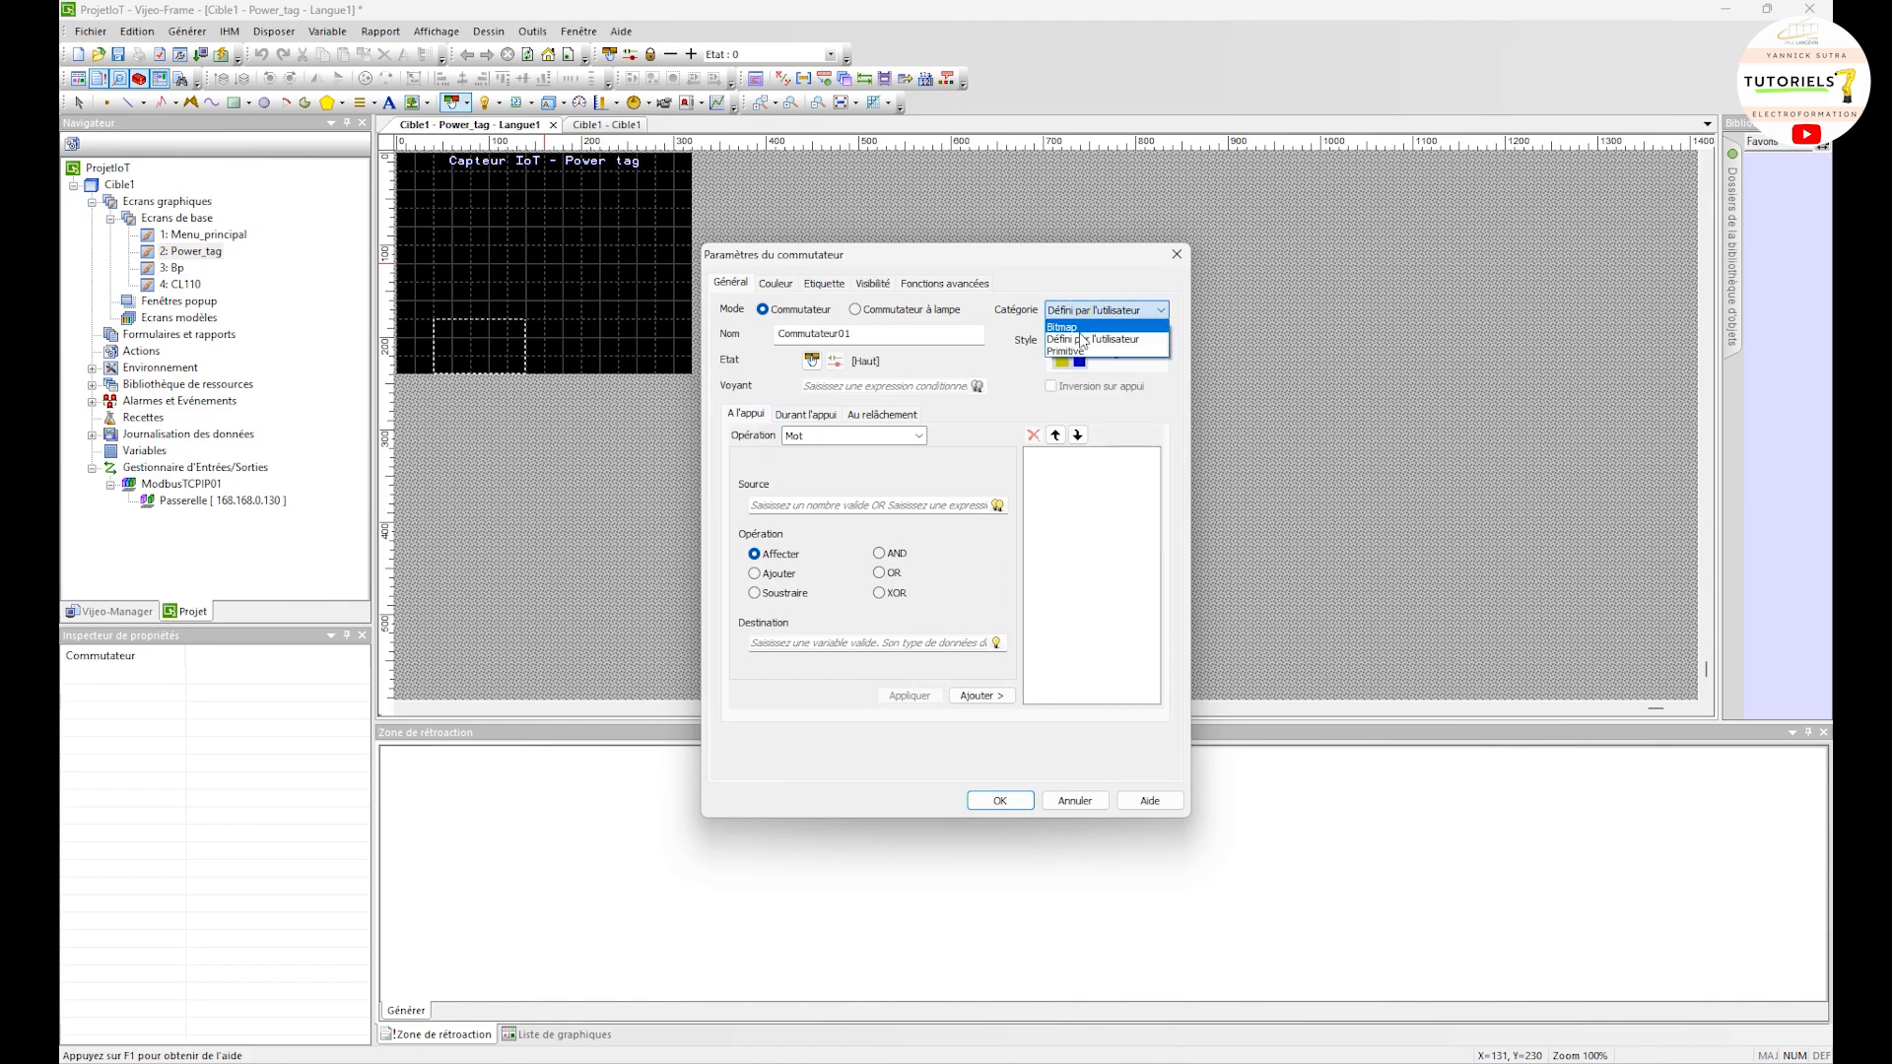
{"action": "left_click", "coordinate": [1084, 340]}
Browse the Primitive and Bitmap styles and give the switch the blue left-arrow Bitmap style 11000
{"action": "left_click", "coordinate": [1104, 310]}
{"action": "left_click", "coordinate": [1081, 352]}
{"action": "left_click", "coordinate": [1104, 353]}
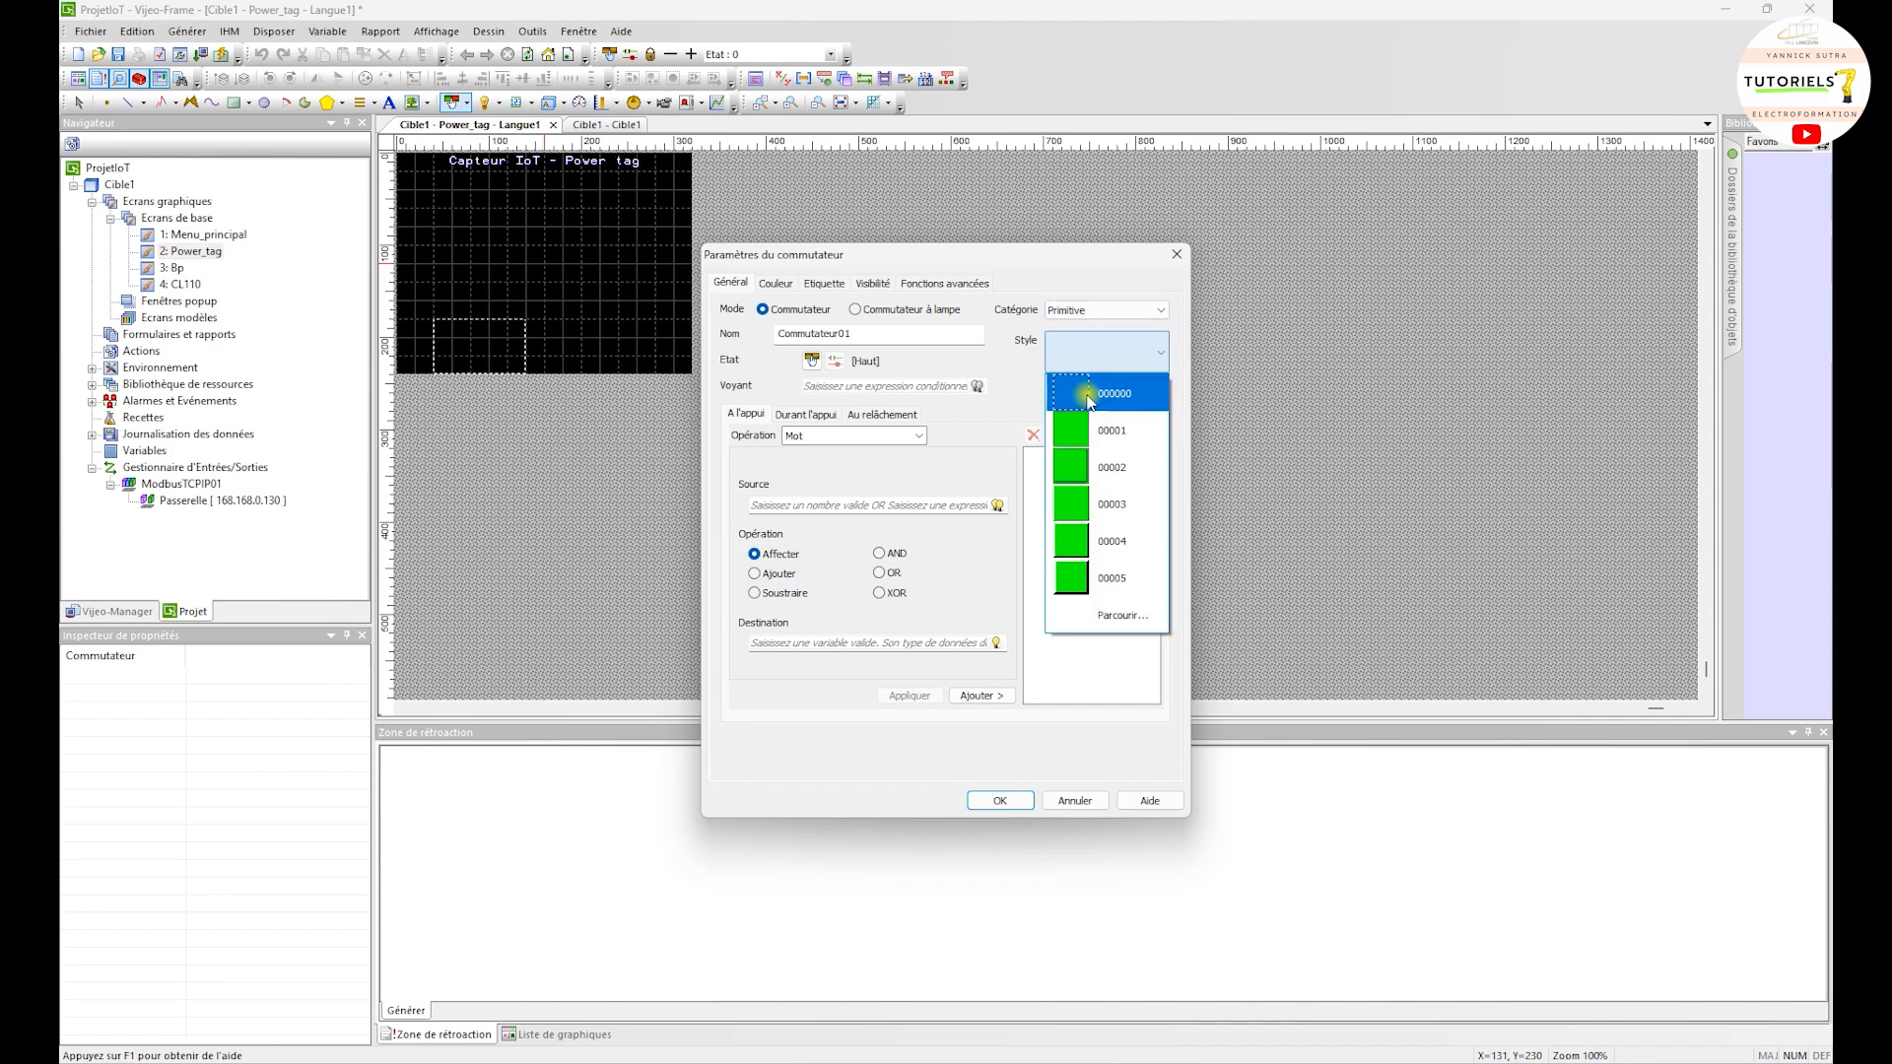
{"action": "left_click", "coordinate": [1087, 615]}
{"action": "scroll", "coordinate": [967, 584], "scroll_direction": "down", "scroll_amount": 10}
{"action": "scroll", "coordinate": [967, 585], "scroll_direction": "up", "scroll_amount": 3}
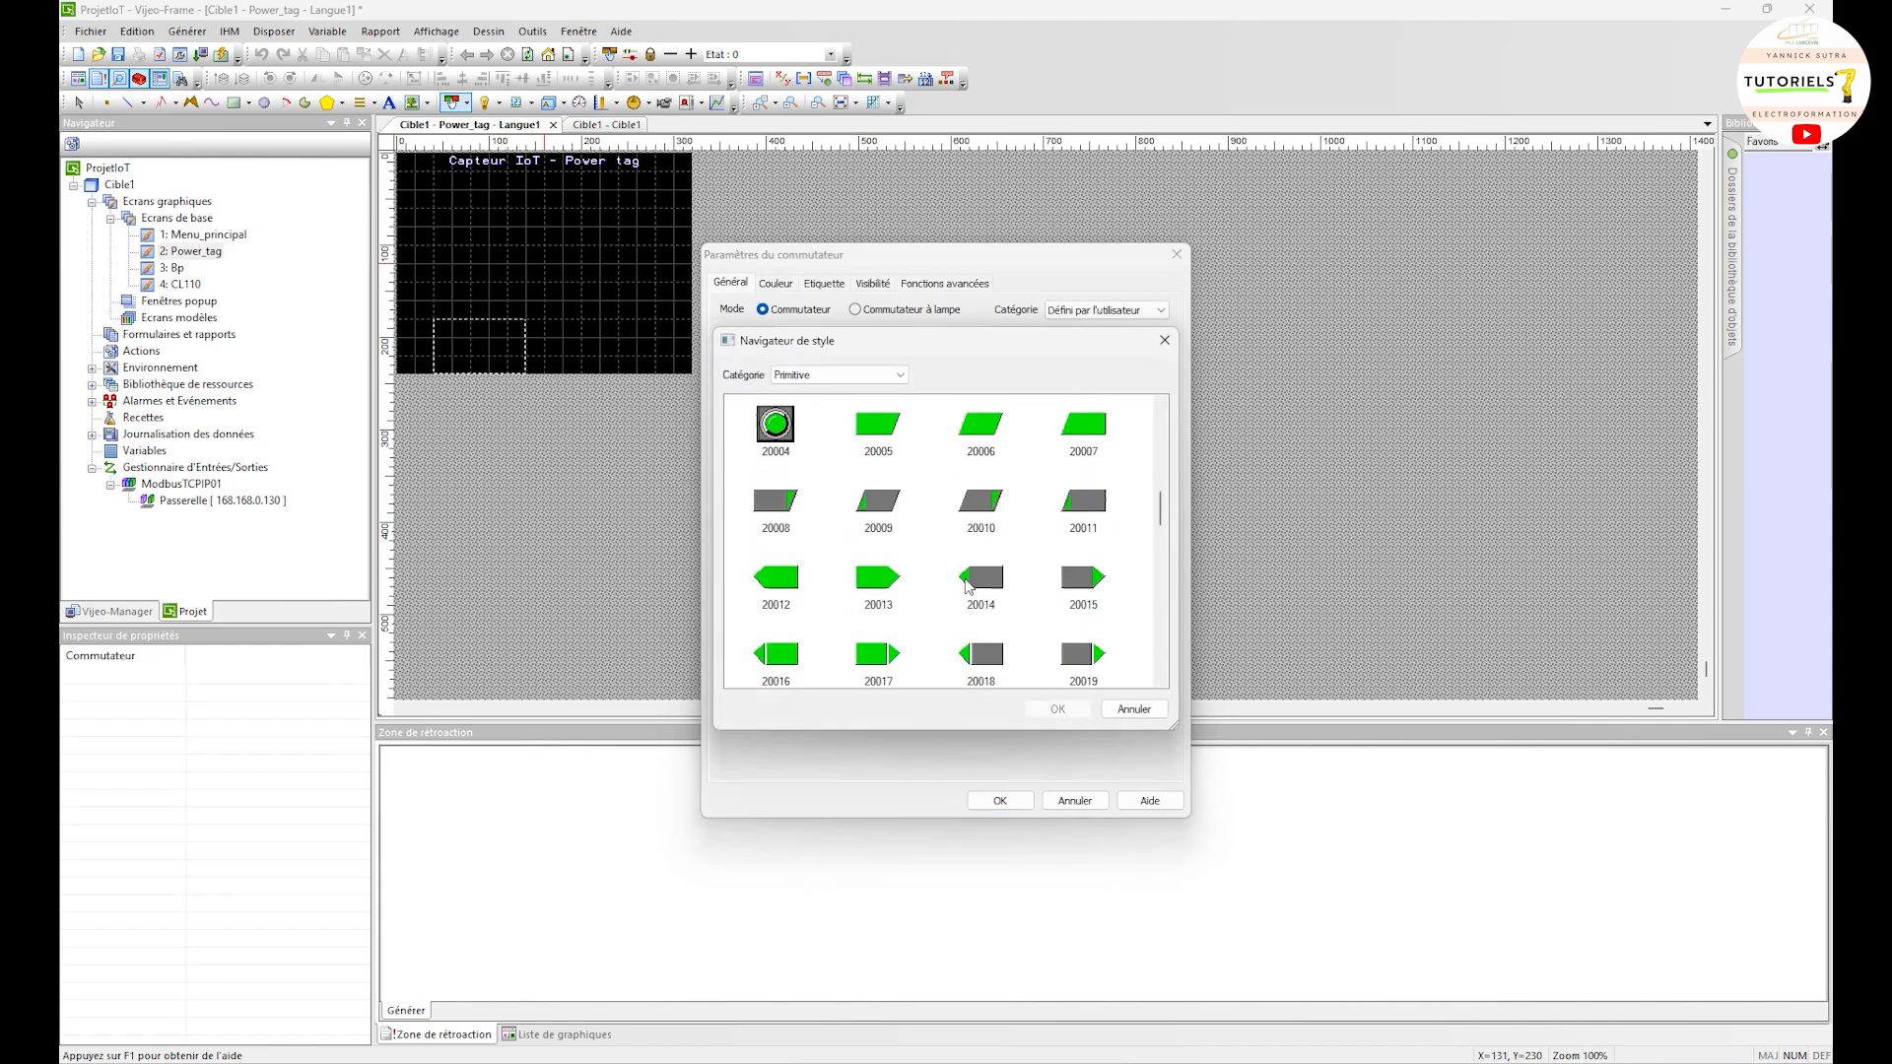
{"action": "scroll", "coordinate": [967, 584], "scroll_direction": "down", "scroll_amount": 10}
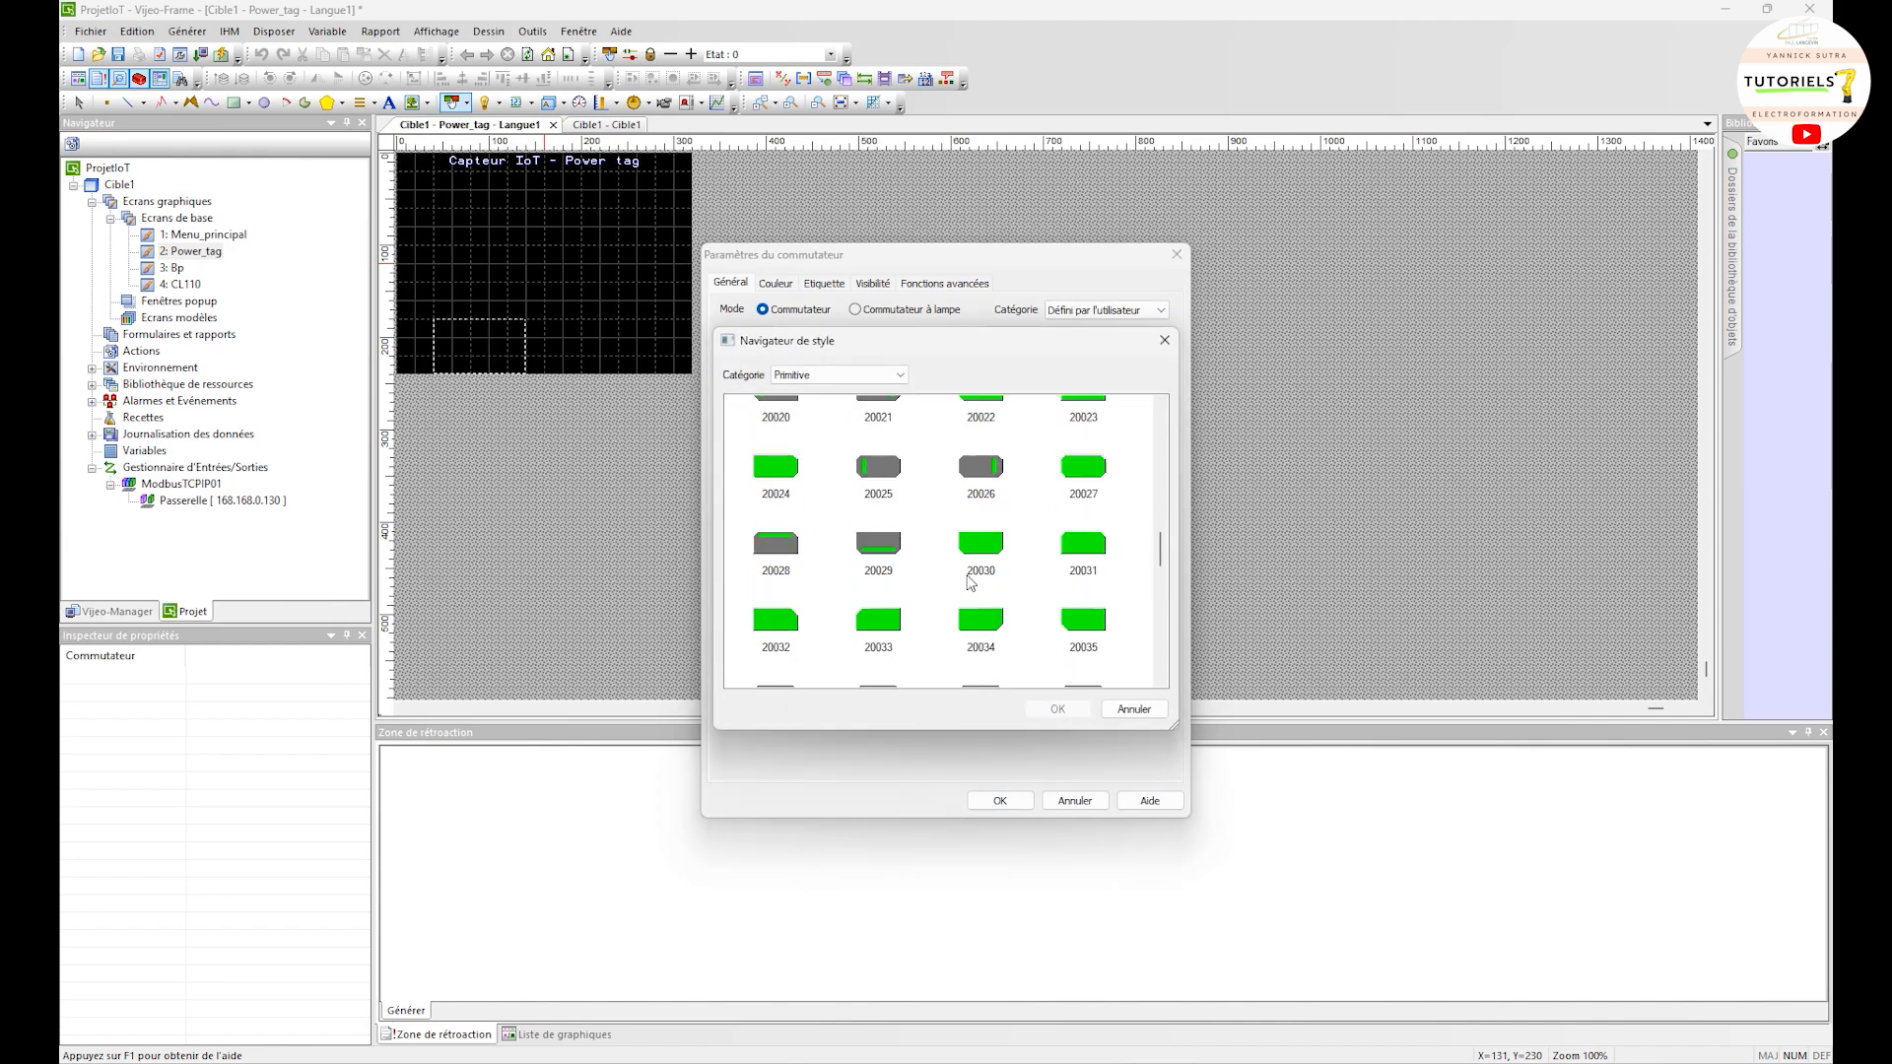
{"action": "left_click", "coordinate": [892, 374]}
{"action": "left_click", "coordinate": [892, 374]}
{"action": "left_click", "coordinate": [892, 374]}
{"action": "left_click", "coordinate": [867, 398]}
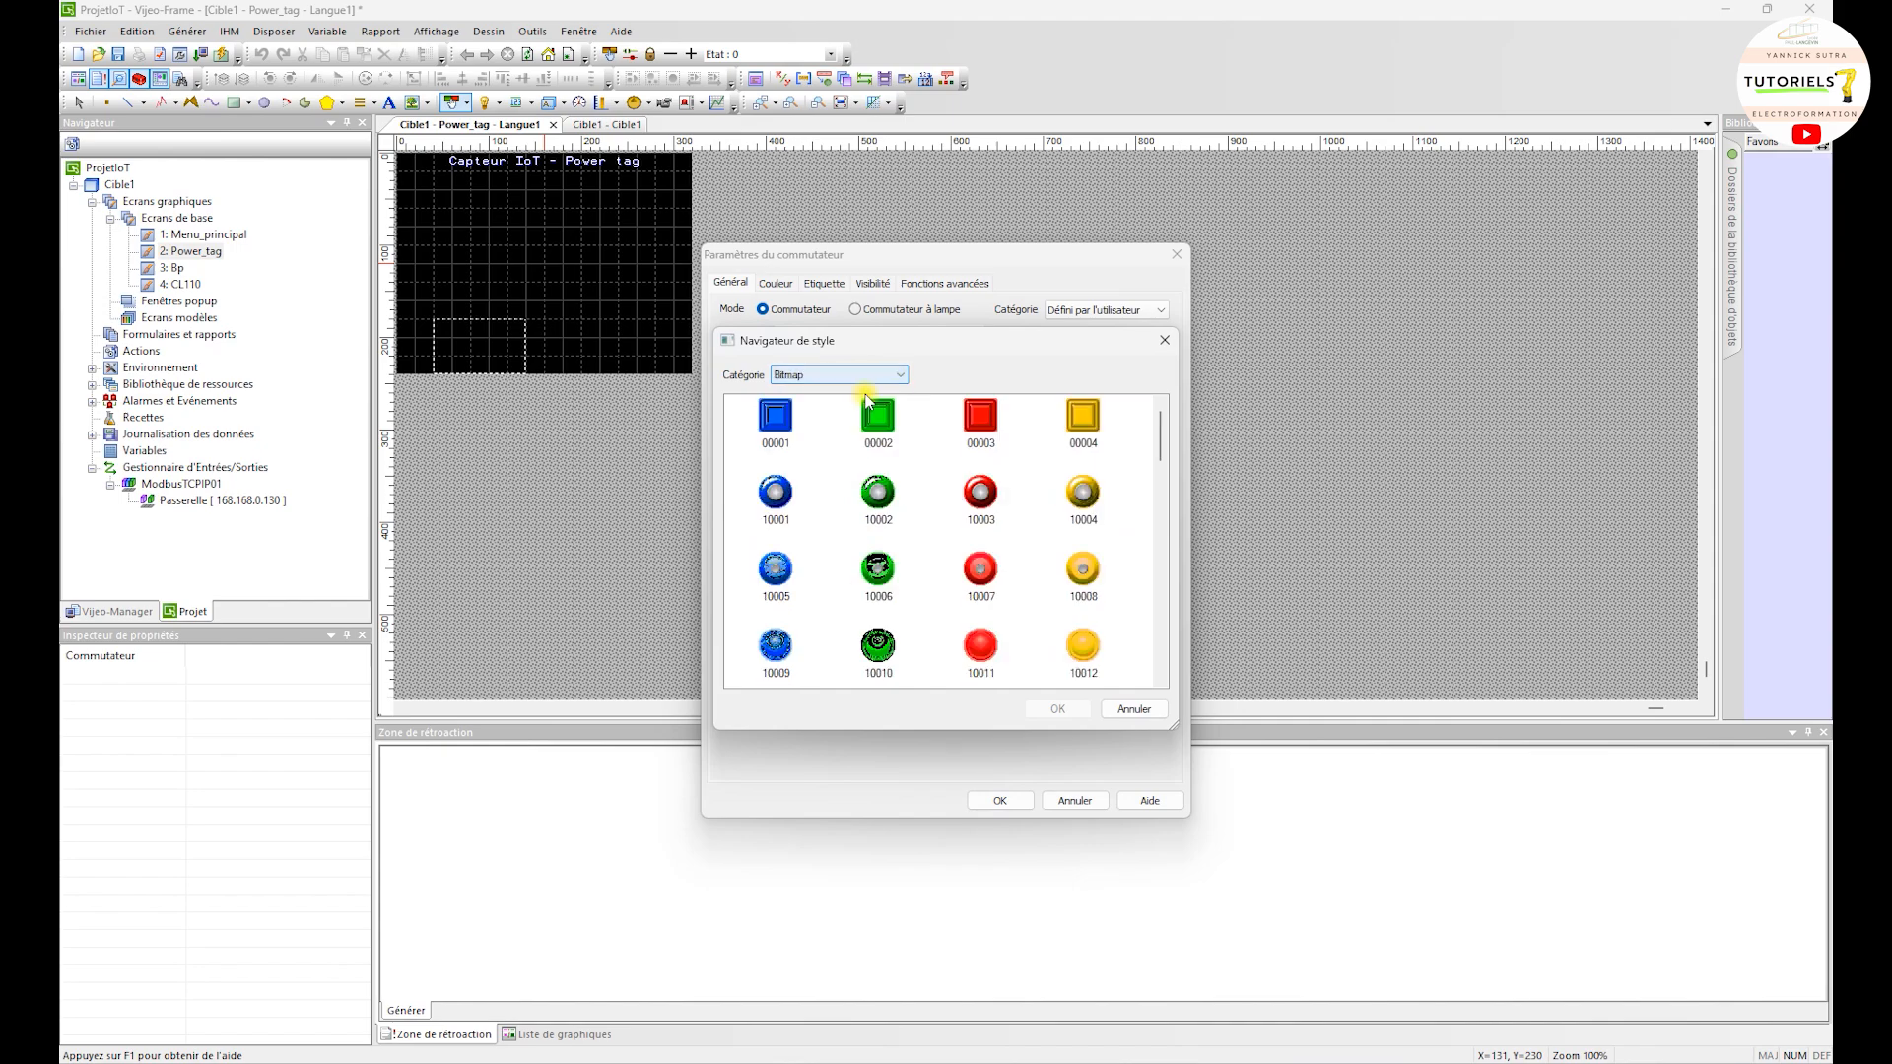
{"action": "scroll", "coordinate": [960, 488], "scroll_direction": "down", "scroll_amount": 5}
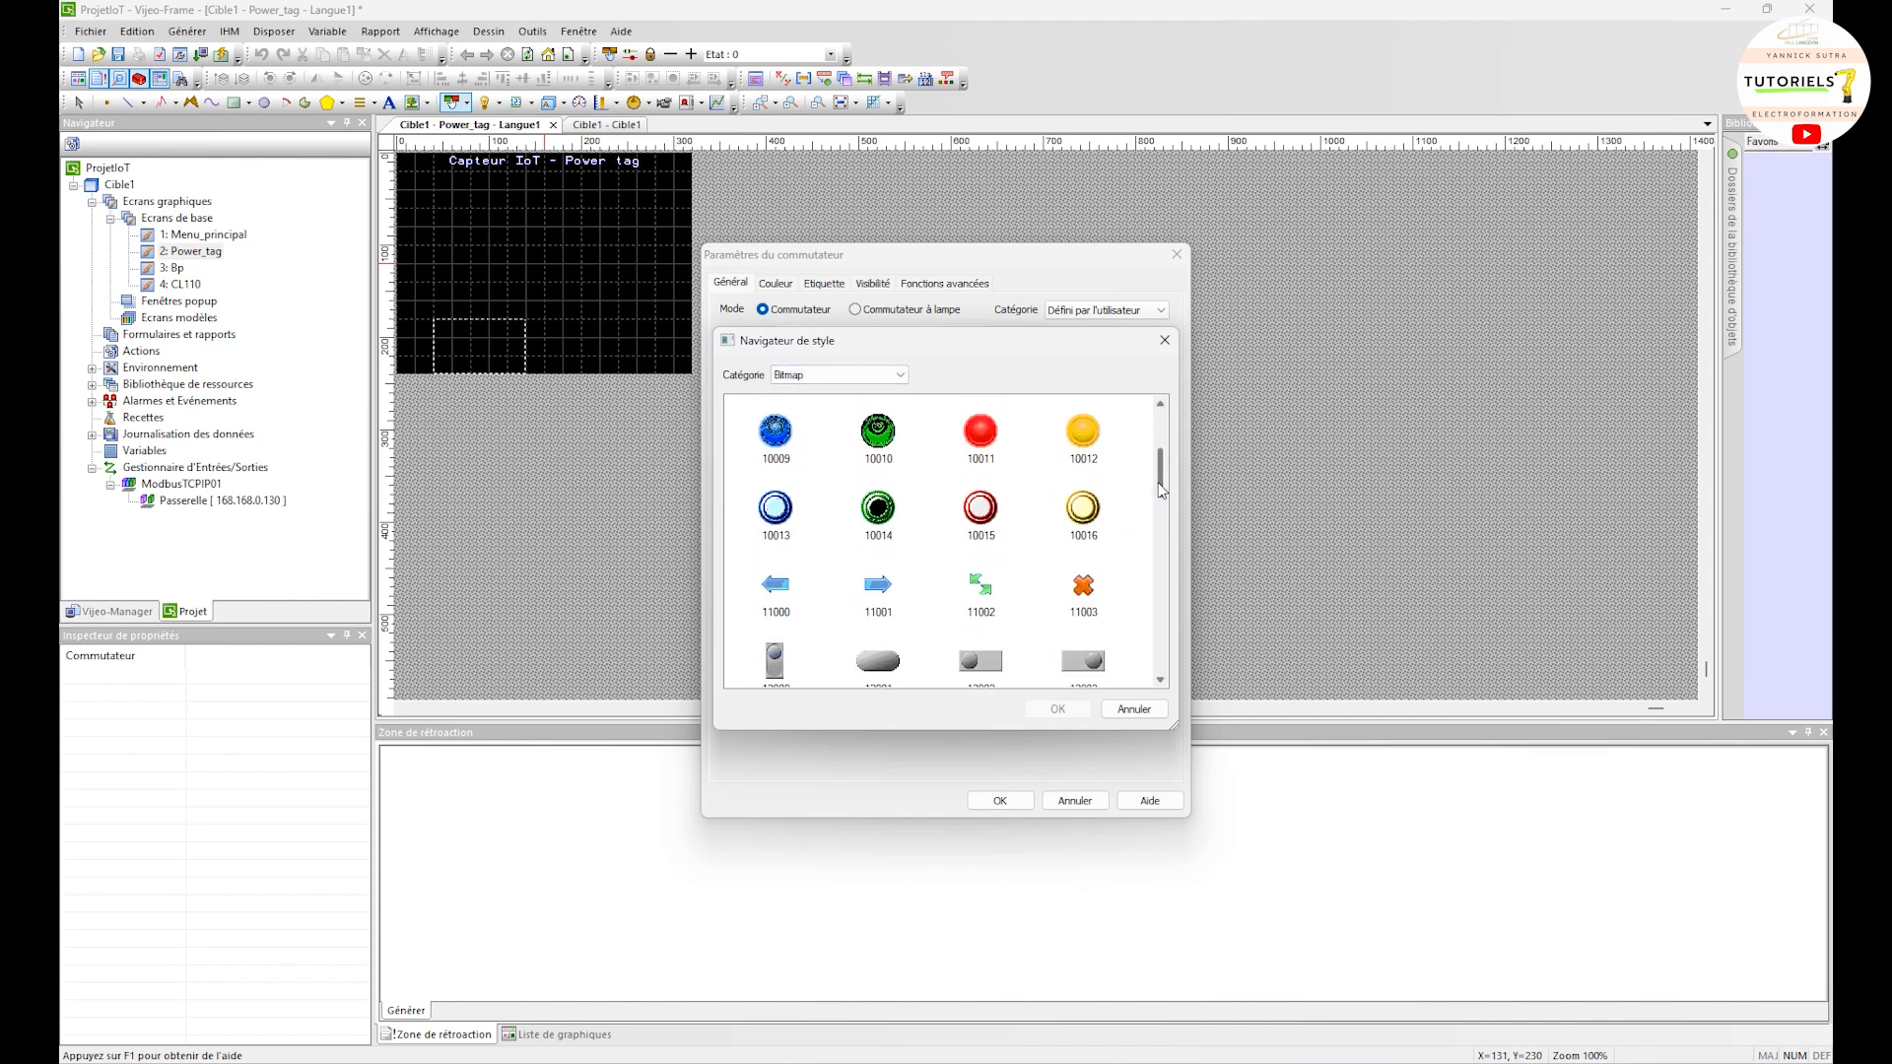
{"action": "left_click", "coordinate": [776, 433]}
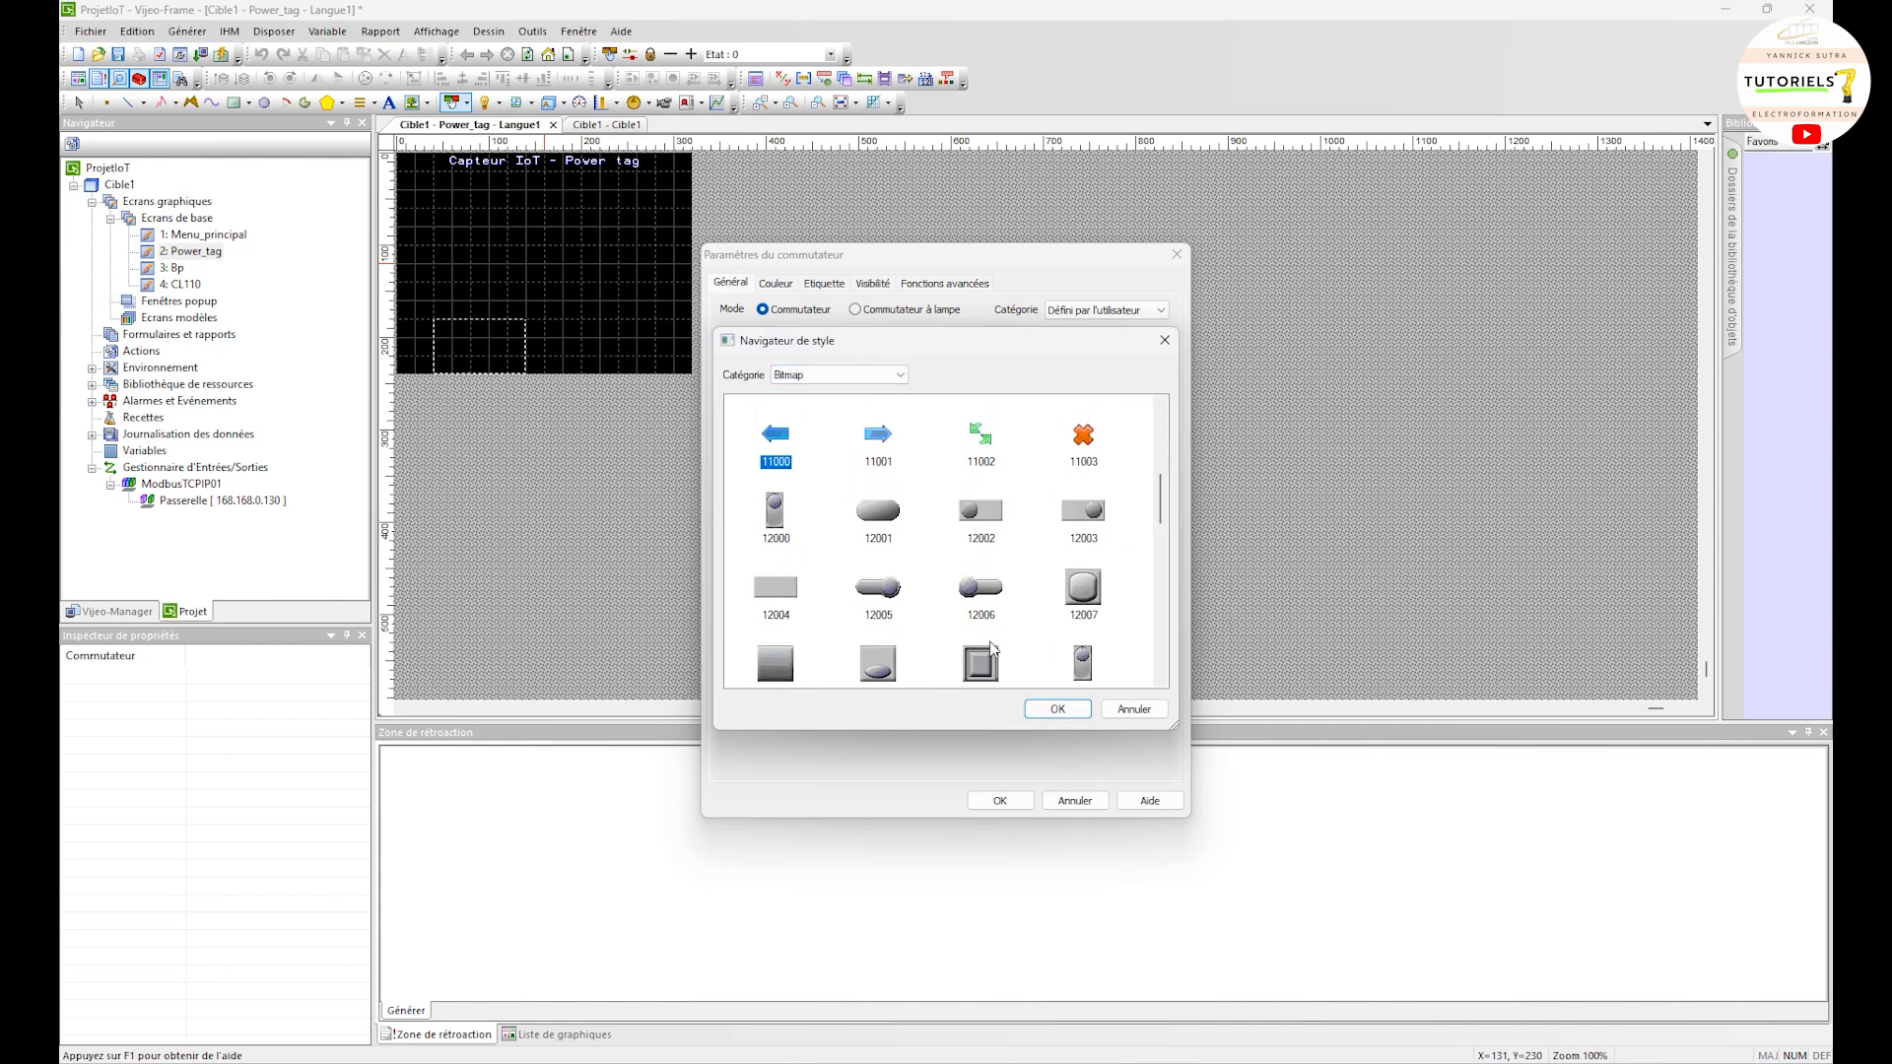
{"action": "left_click", "coordinate": [1057, 708]}
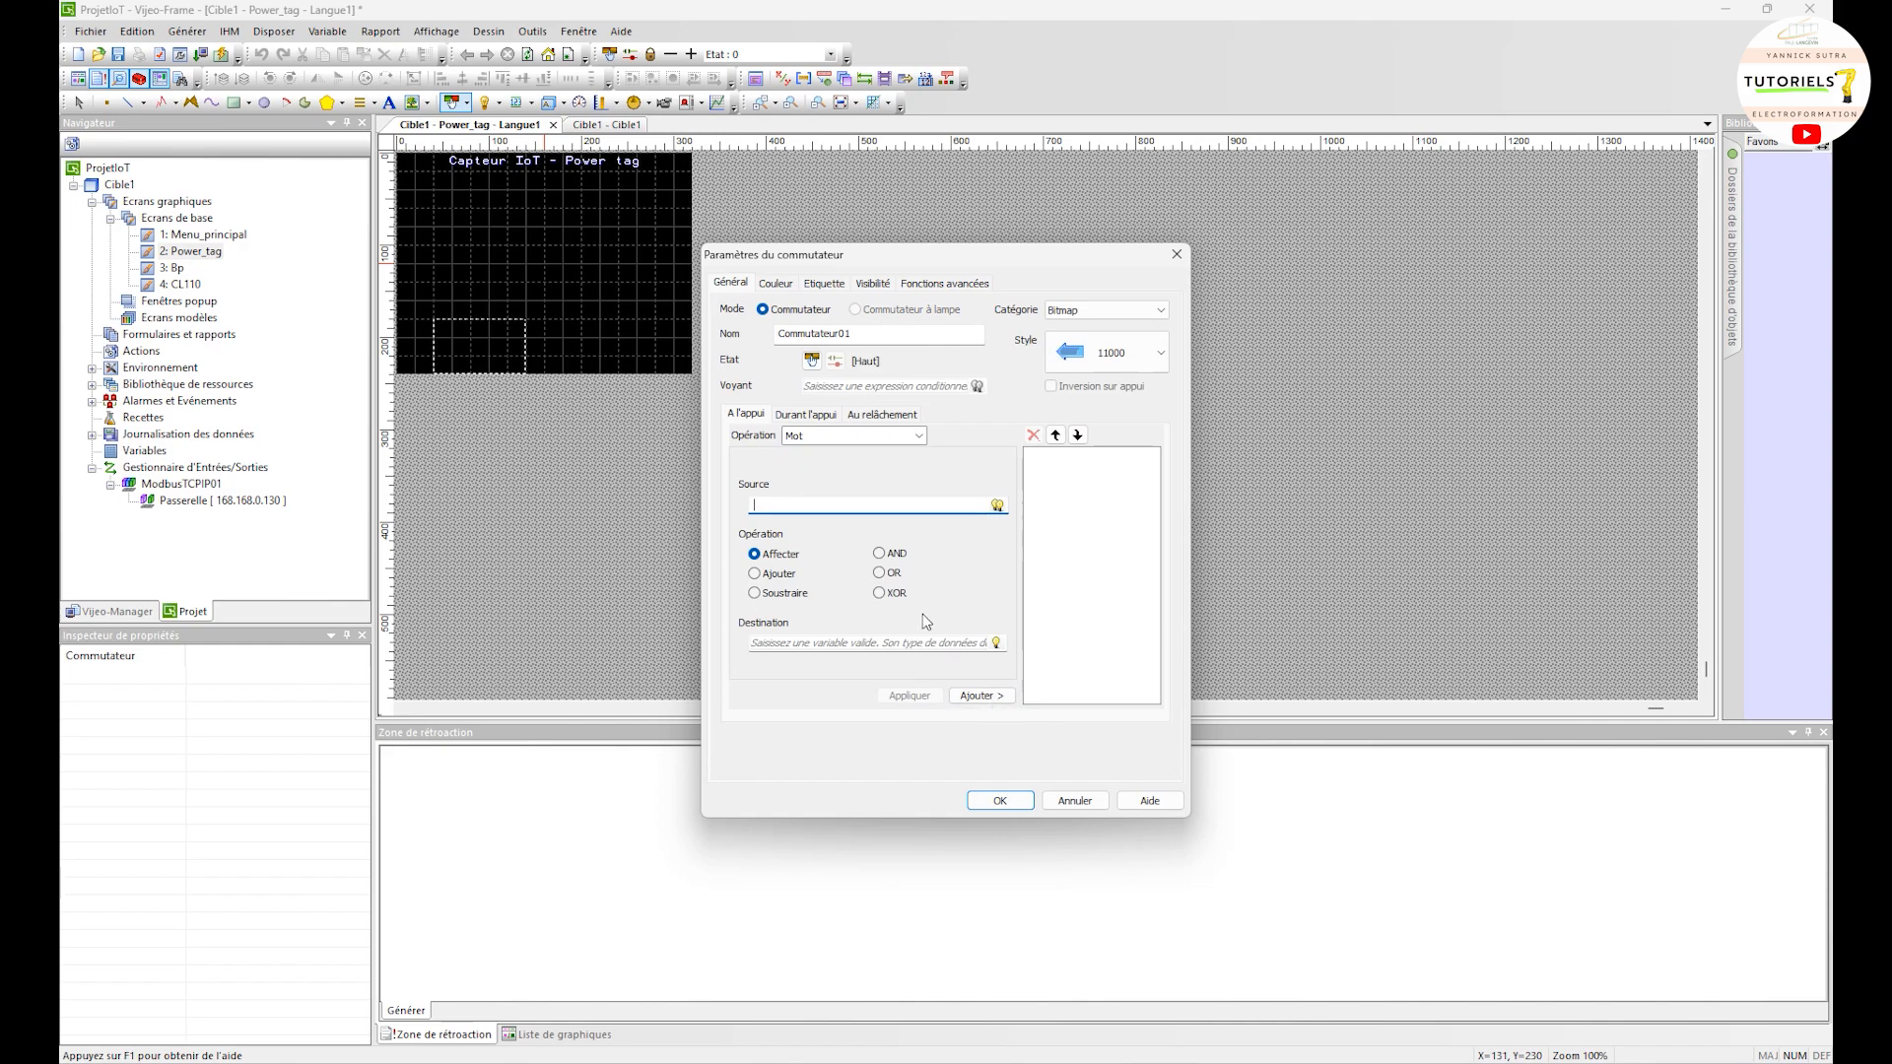
Add a screen operation (Ecran) on press that changes to screen 1: Menu_principal, and confirm the switch settings
{"action": "left_click", "coordinate": [867, 436]}
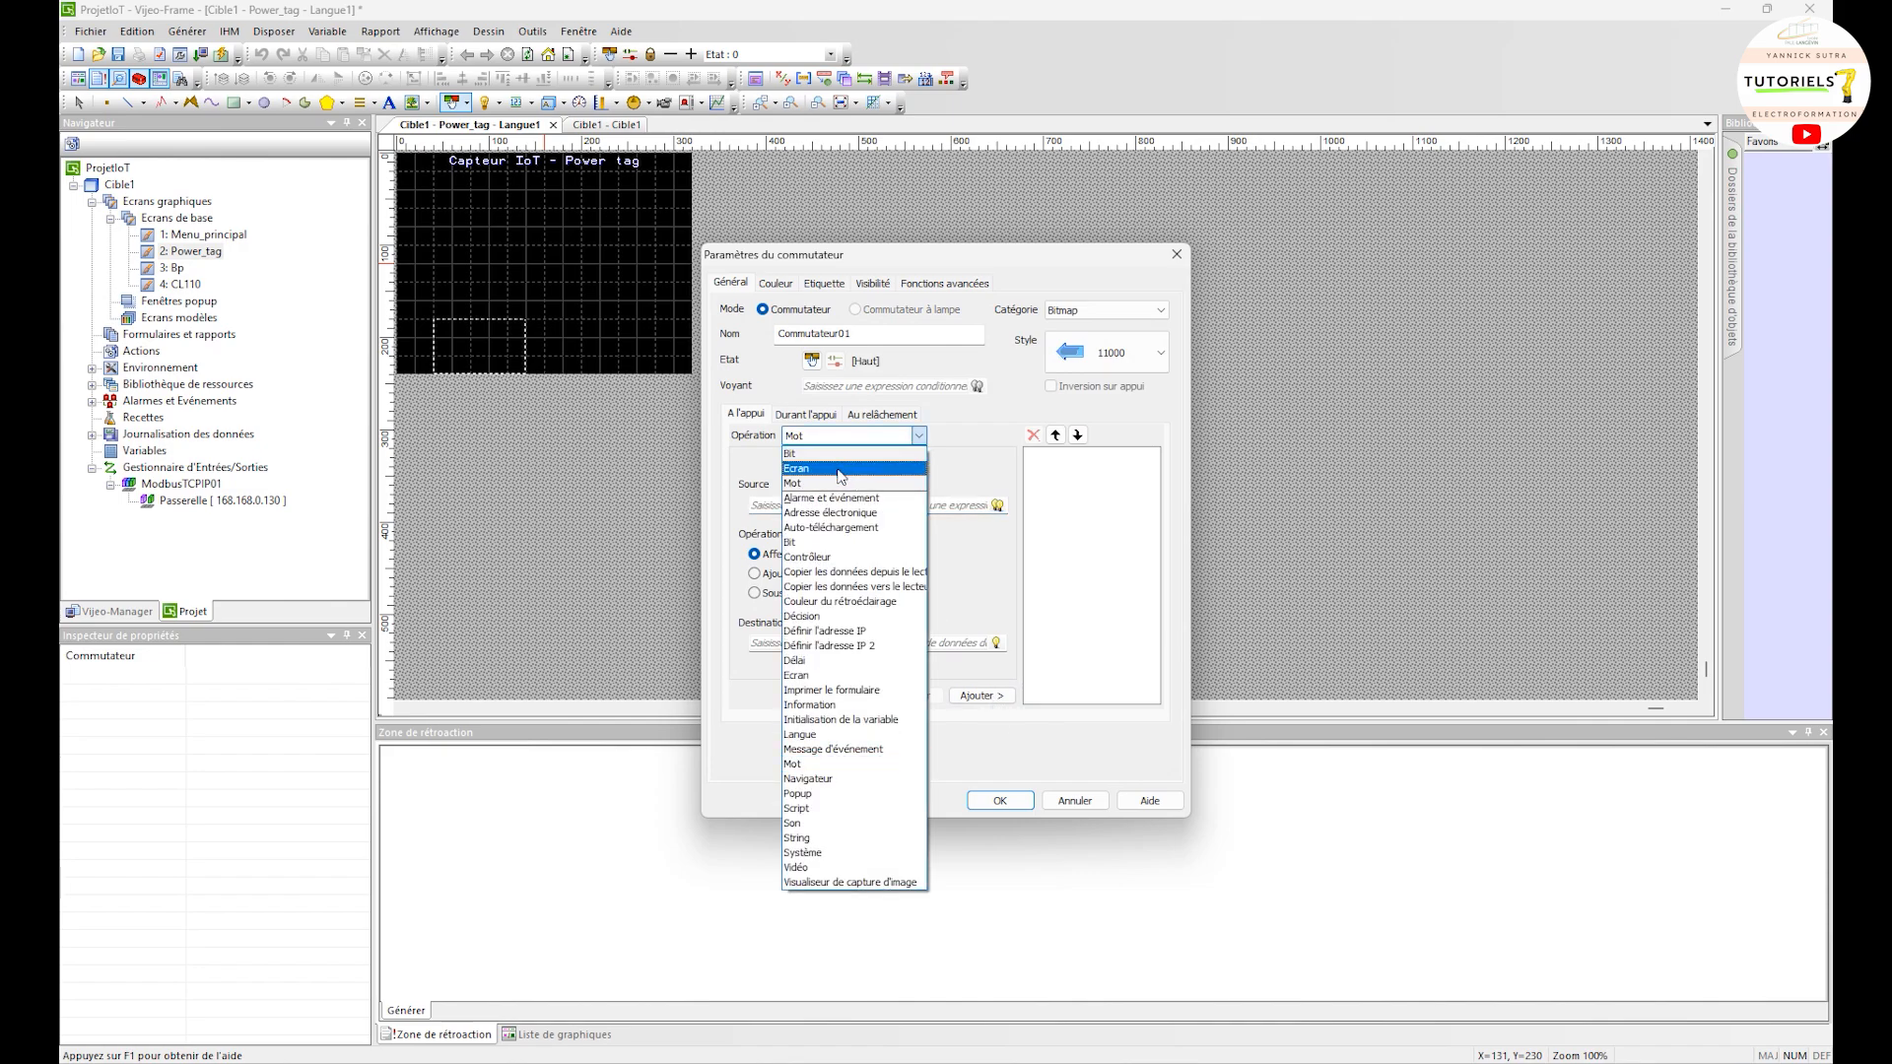
{"action": "left_click", "coordinate": [841, 470]}
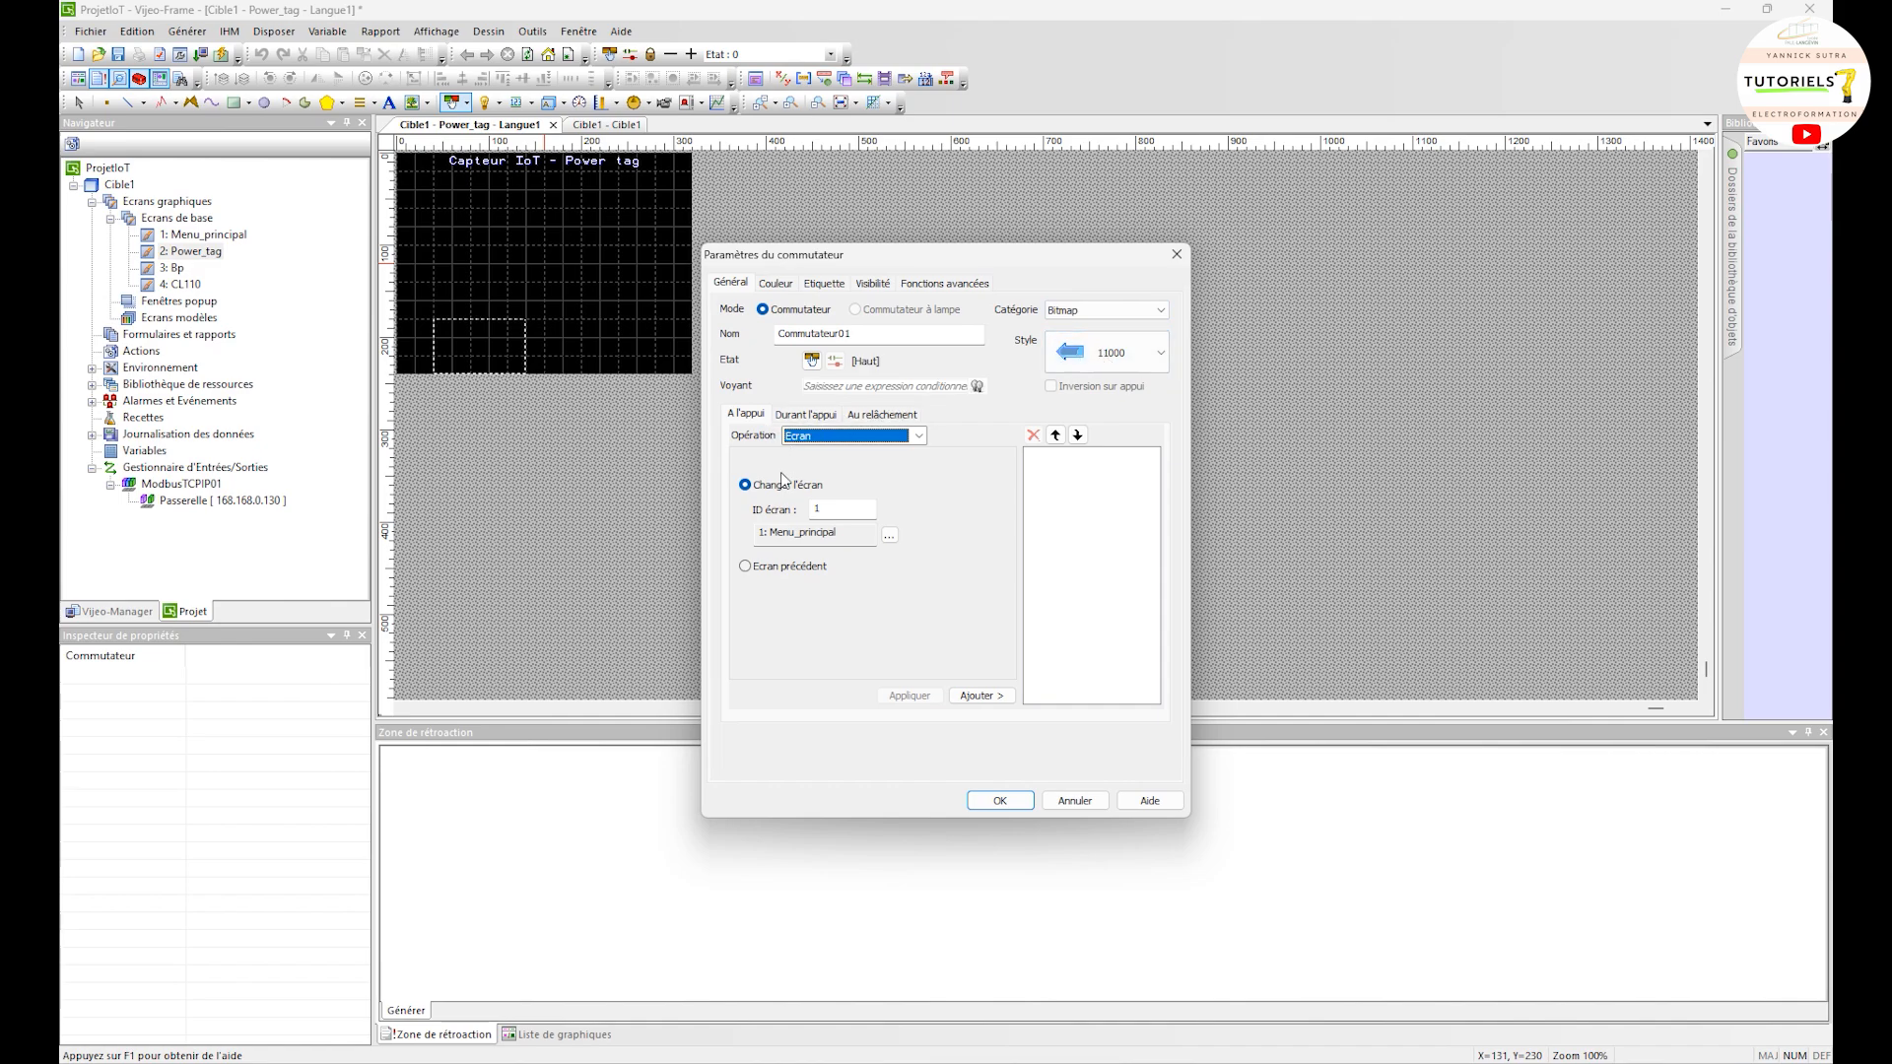
{"action": "left_click", "coordinate": [992, 706]}
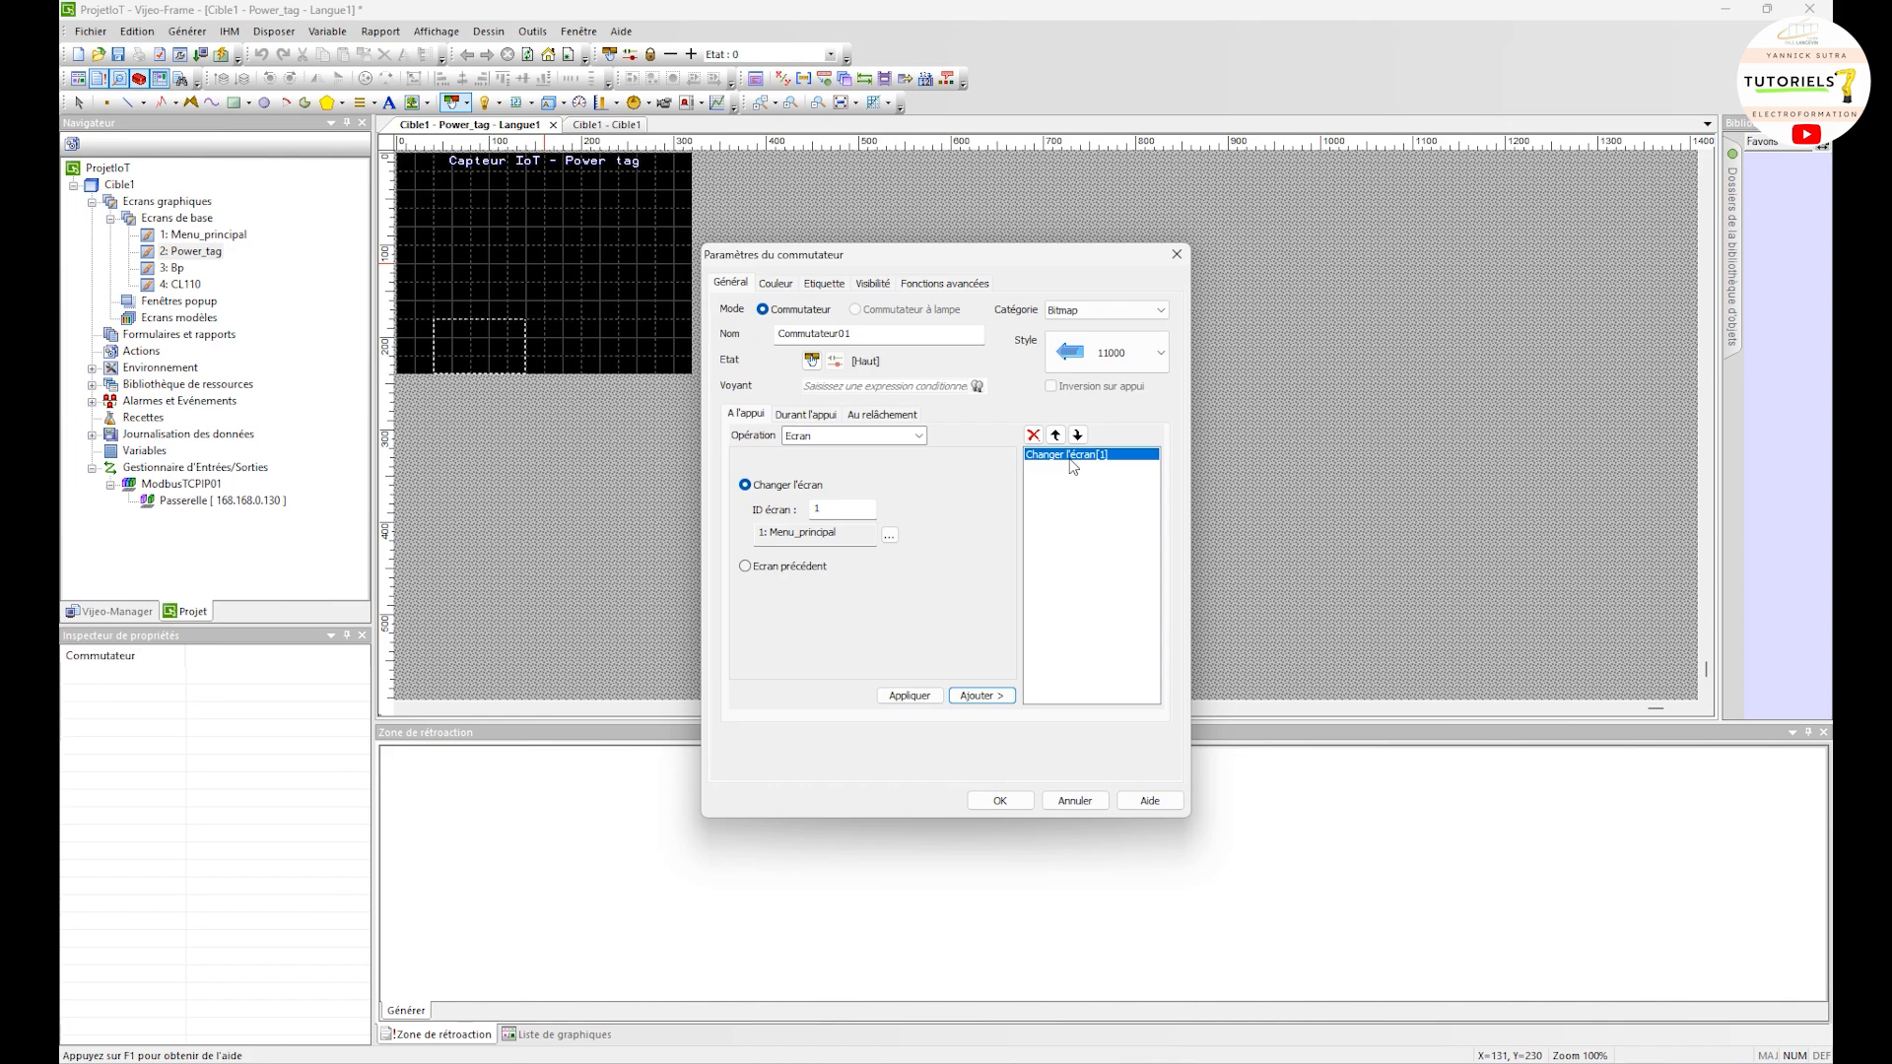
{"action": "left_click", "coordinate": [828, 435]}
{"action": "left_click", "coordinate": [1003, 482]}
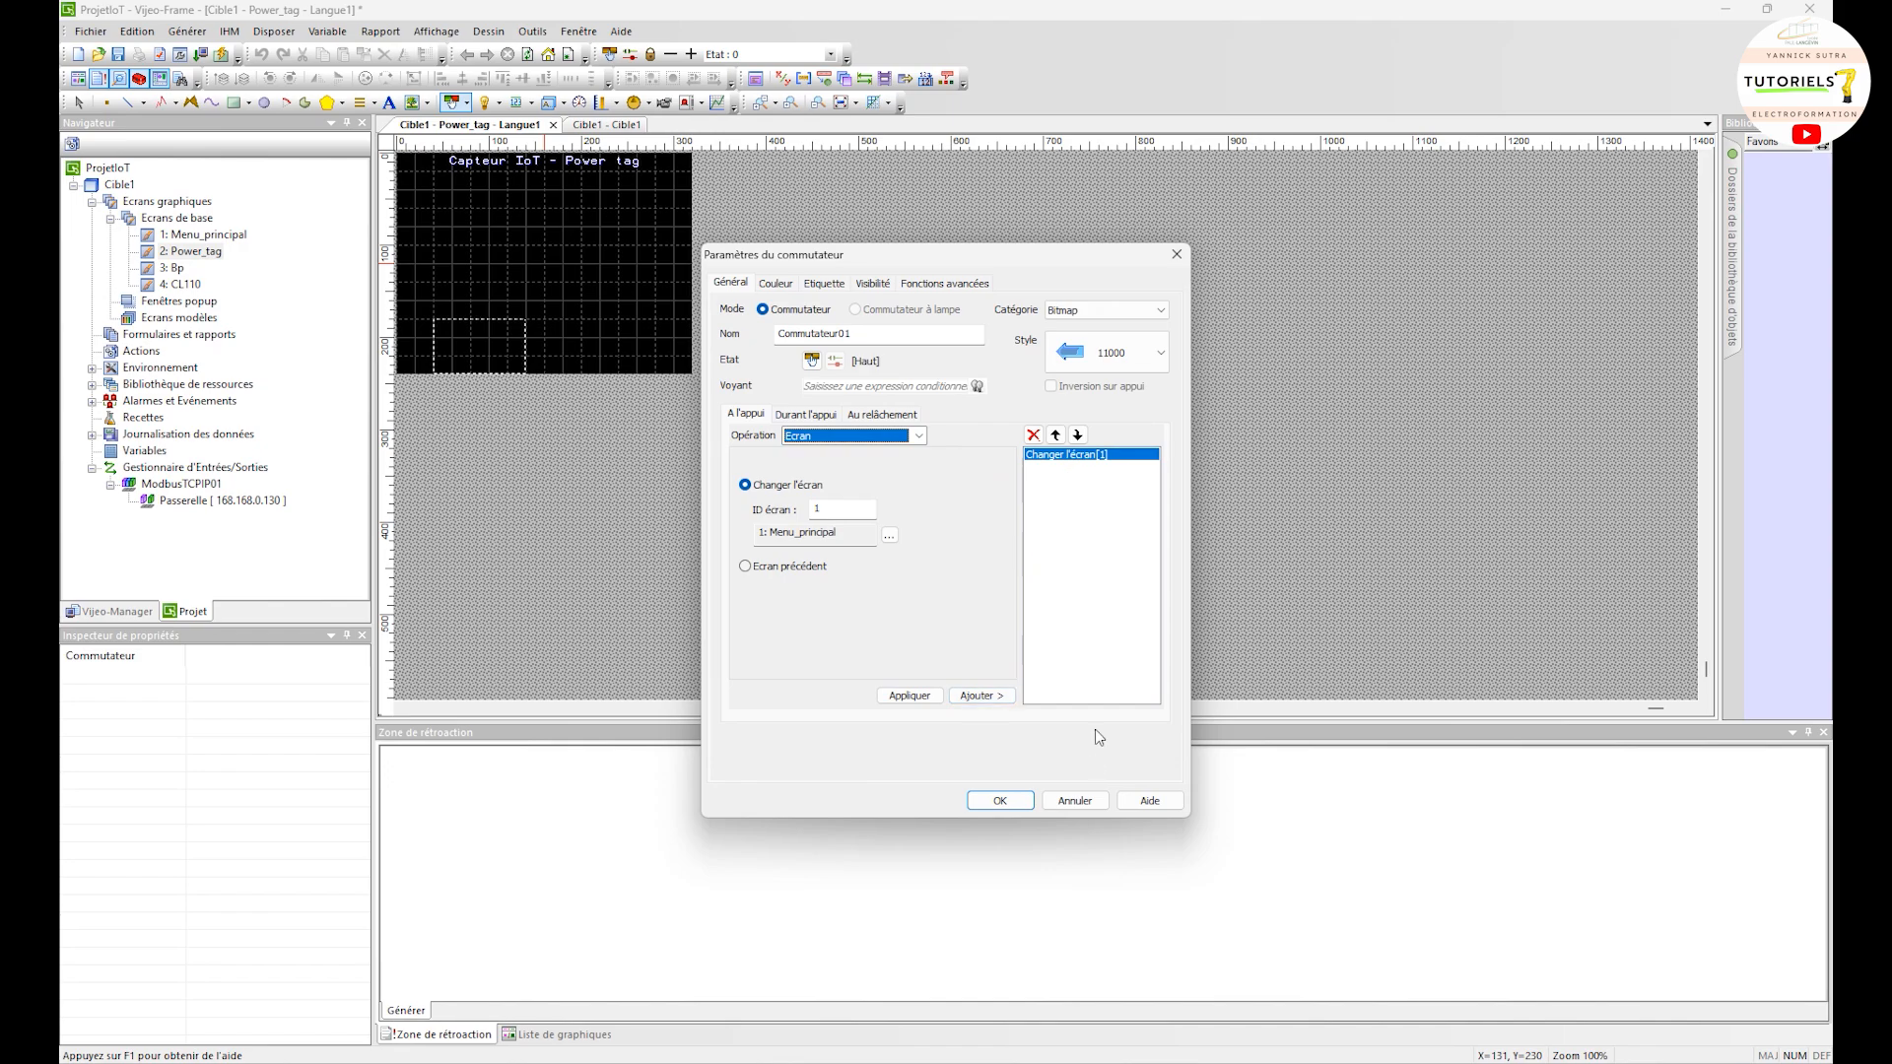
{"action": "left_click", "coordinate": [999, 801]}
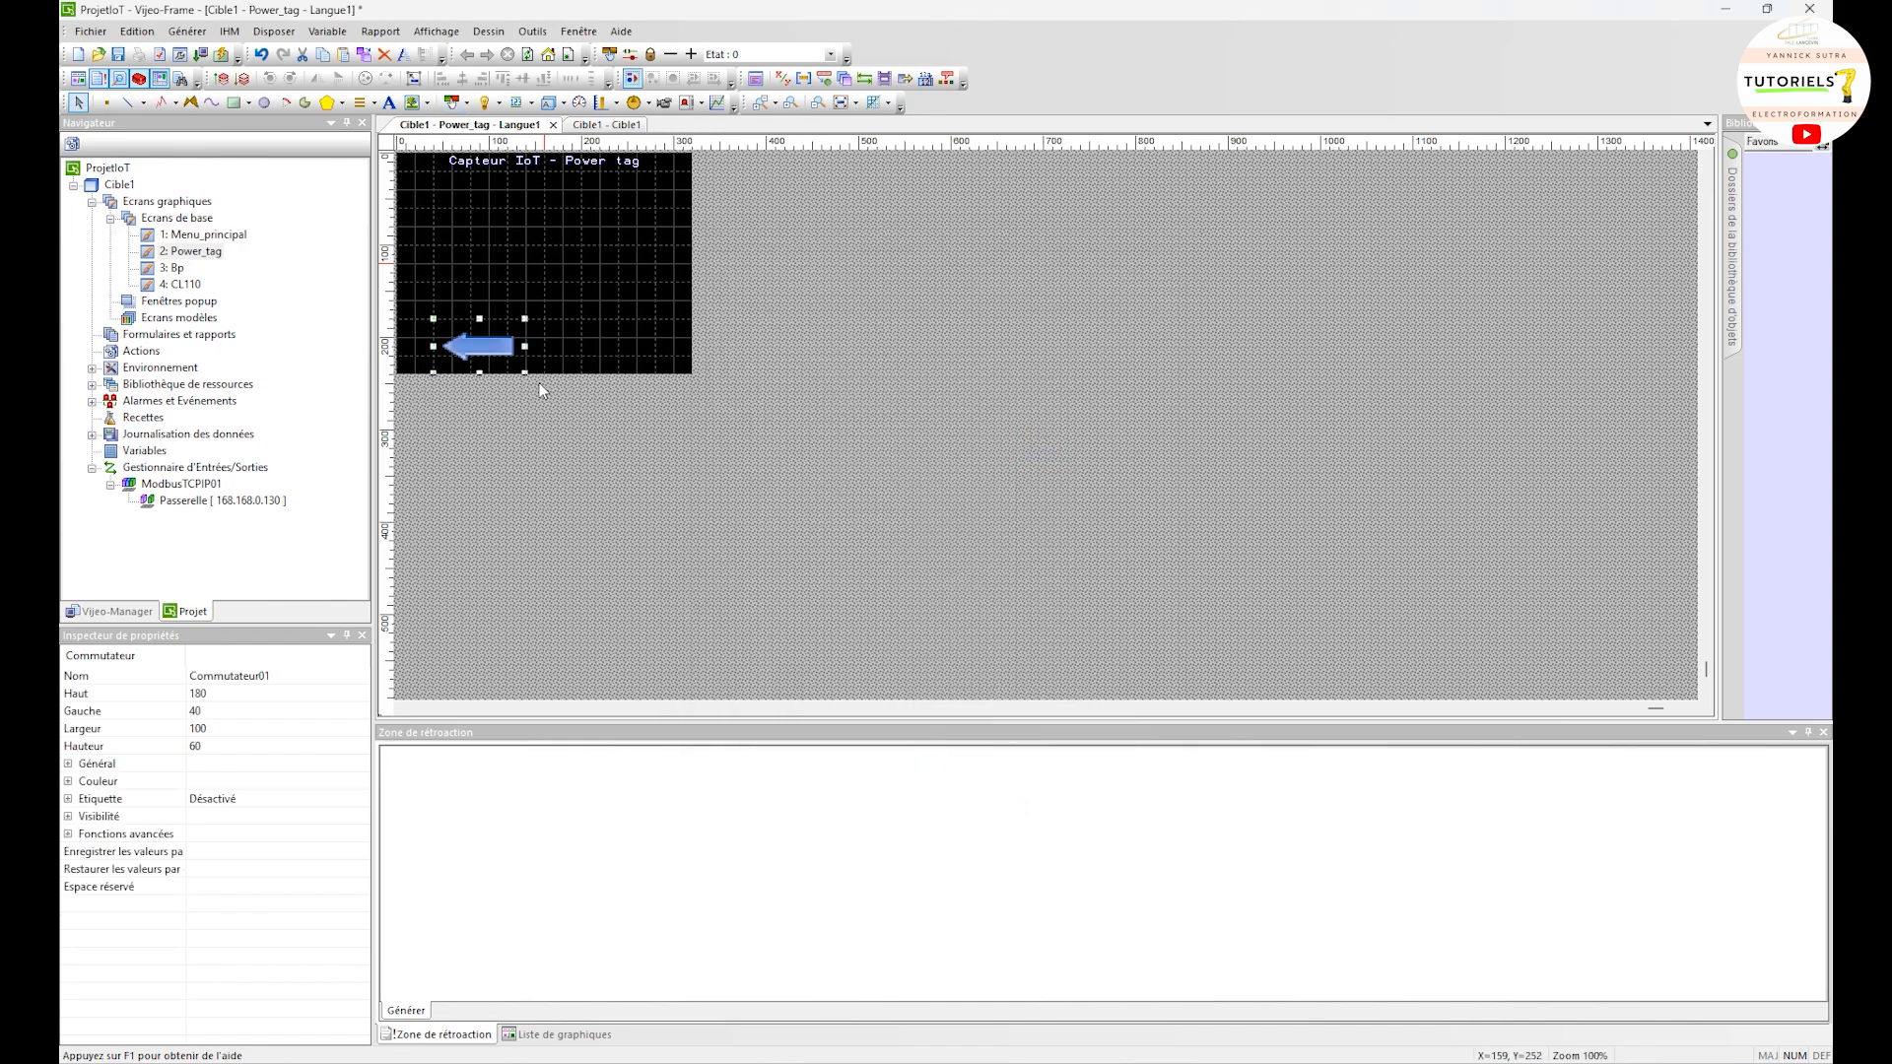
Fit the arrow switch into the lower-left corner of the Power_tag screen at 60 by 40, and copy it
{"action": "left_click_drag", "start_coordinate": [518, 370], "coordinate": [452, 338]}
{"action": "right_click", "coordinate": [421, 352]}
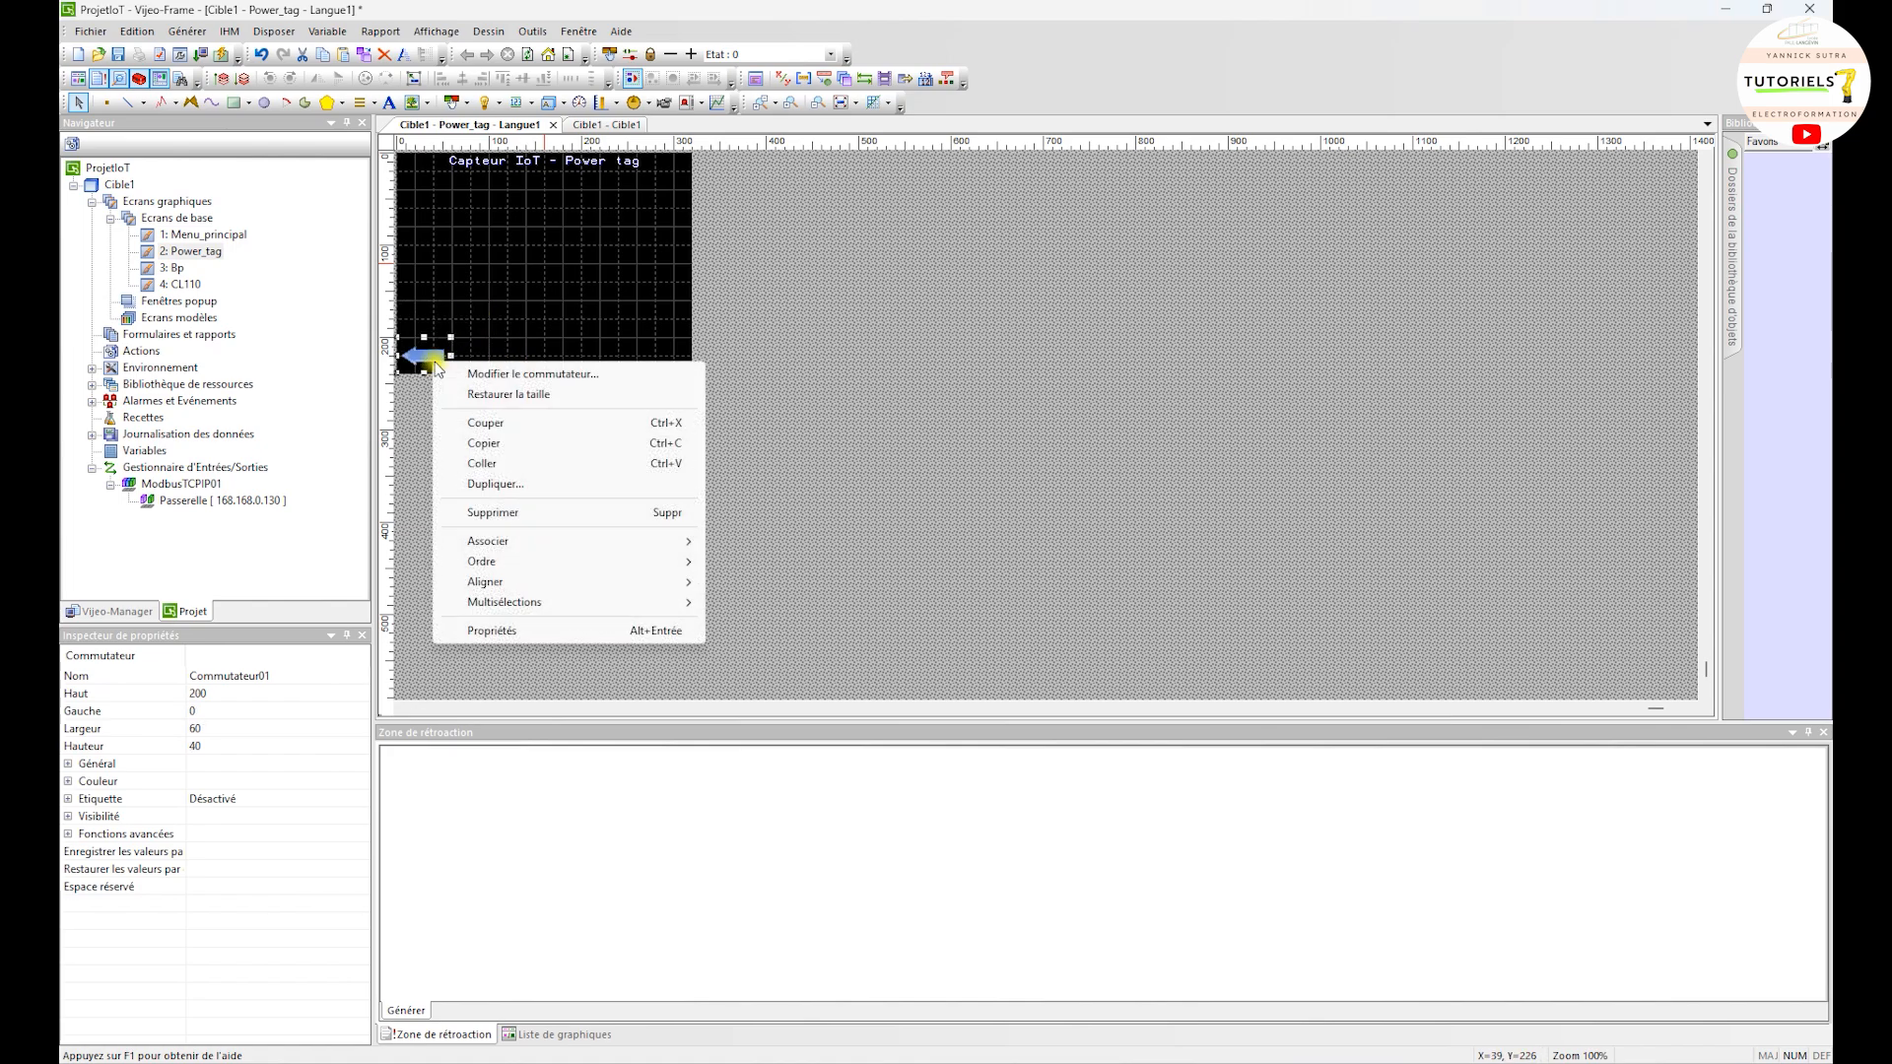
{"action": "left_click", "coordinate": [476, 433]}
Paste the copied arrow switch onto screens 3: Bp and 4: CL110
{"action": "double_click", "coordinate": [174, 267]}
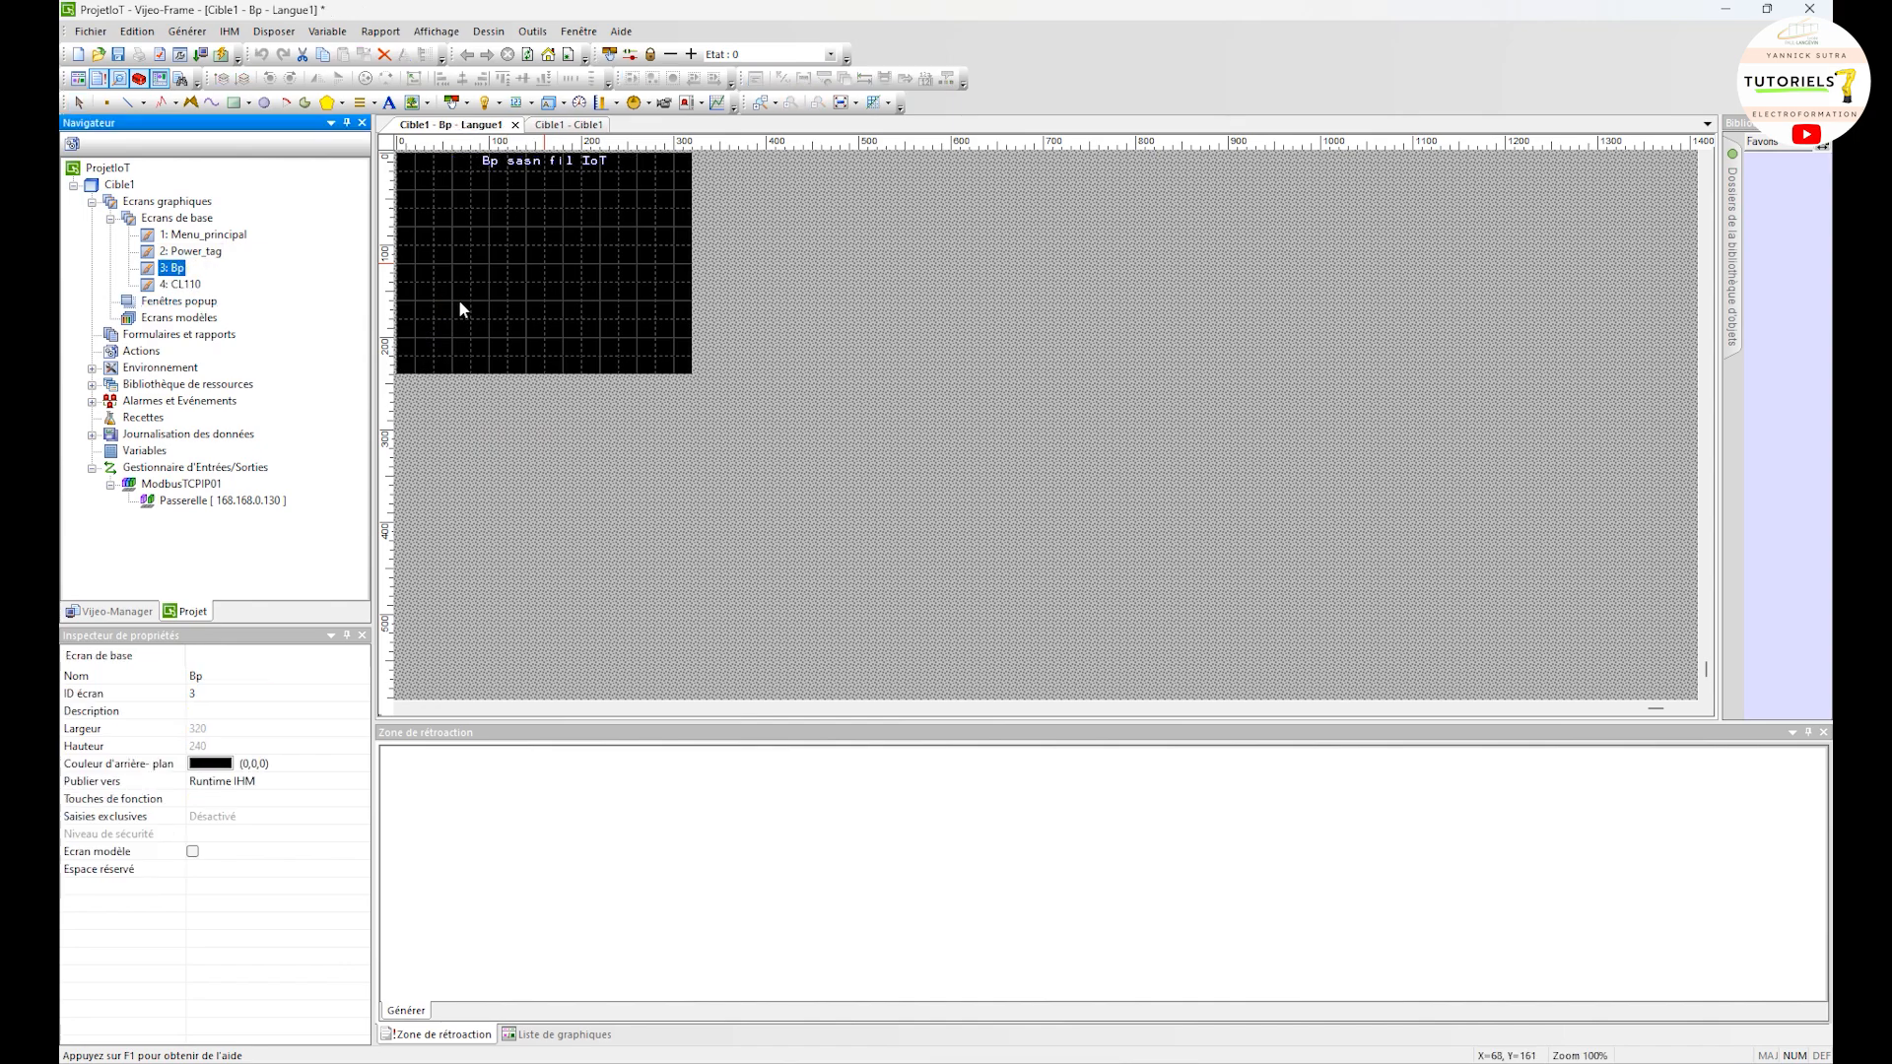
{"action": "right_click", "coordinate": [479, 307]}
{"action": "left_click", "coordinate": [512, 314]}
{"action": "double_click", "coordinate": [182, 284]}
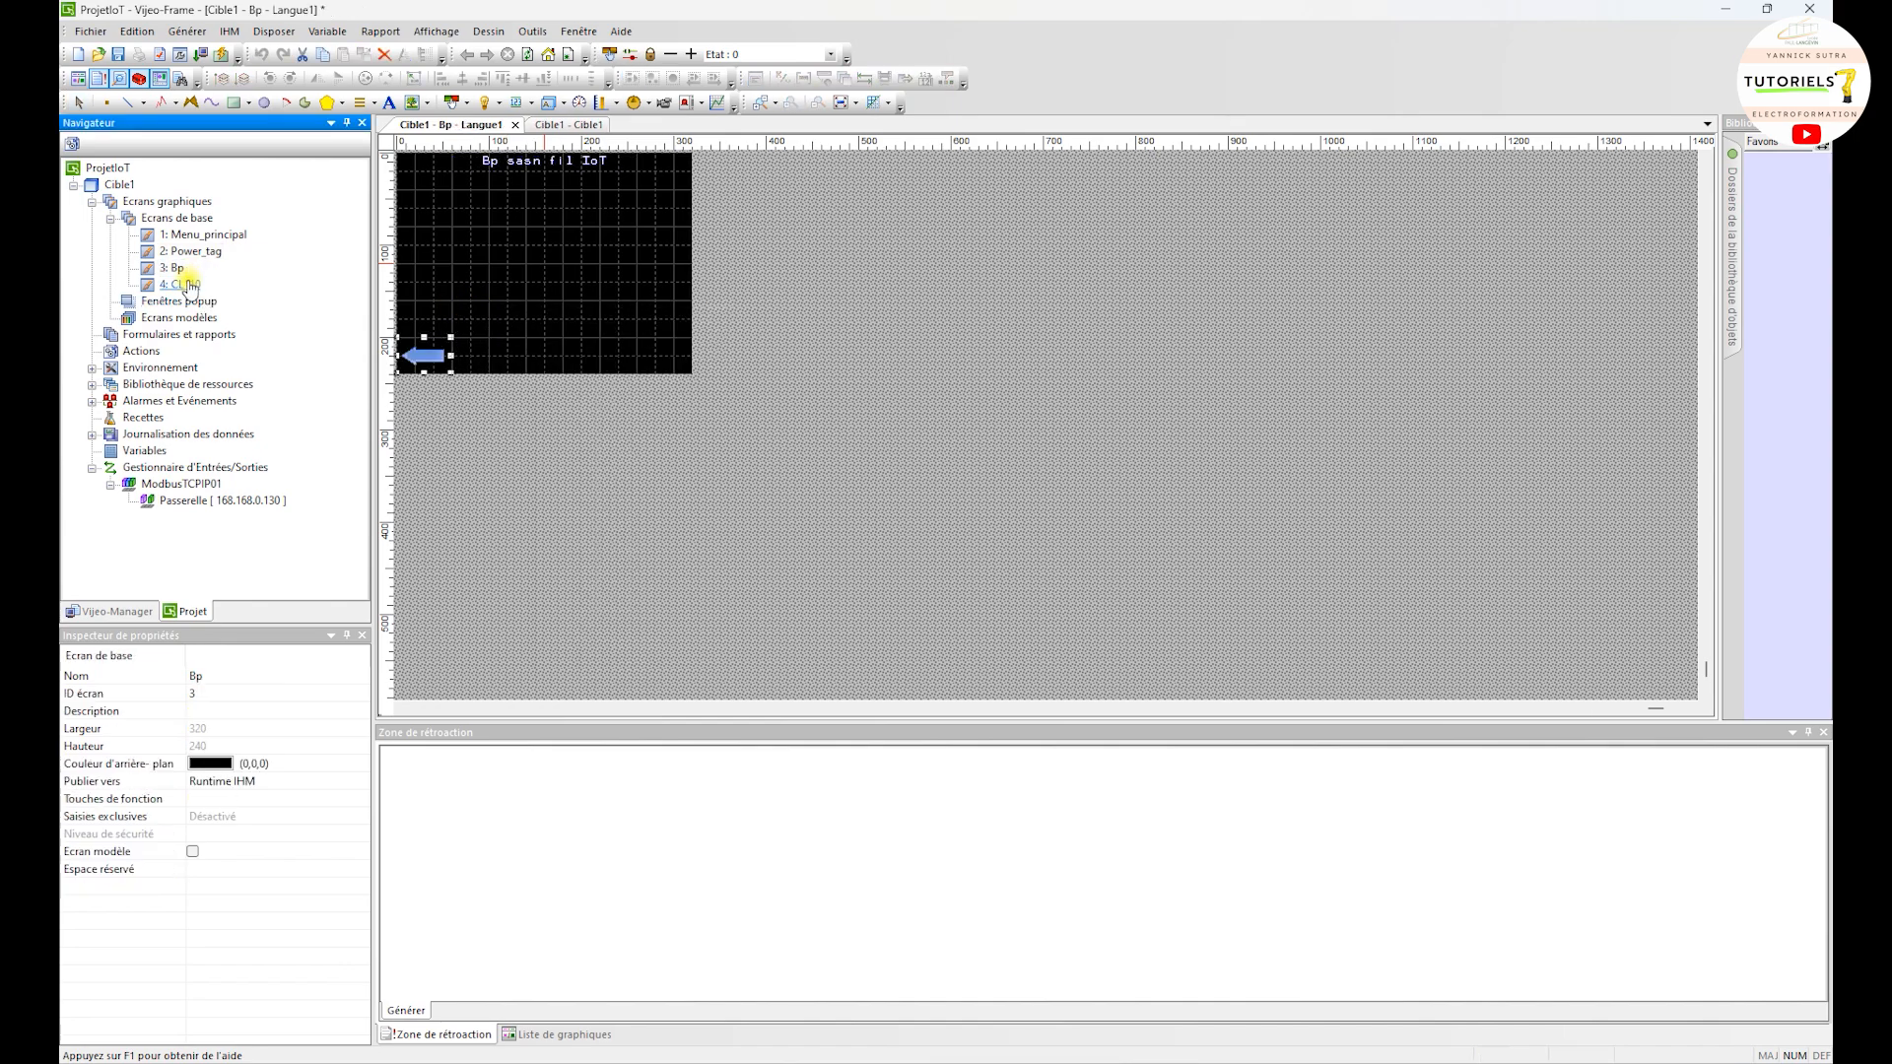
{"action": "right_click", "coordinate": [470, 302]}
{"action": "left_click", "coordinate": [518, 321]}
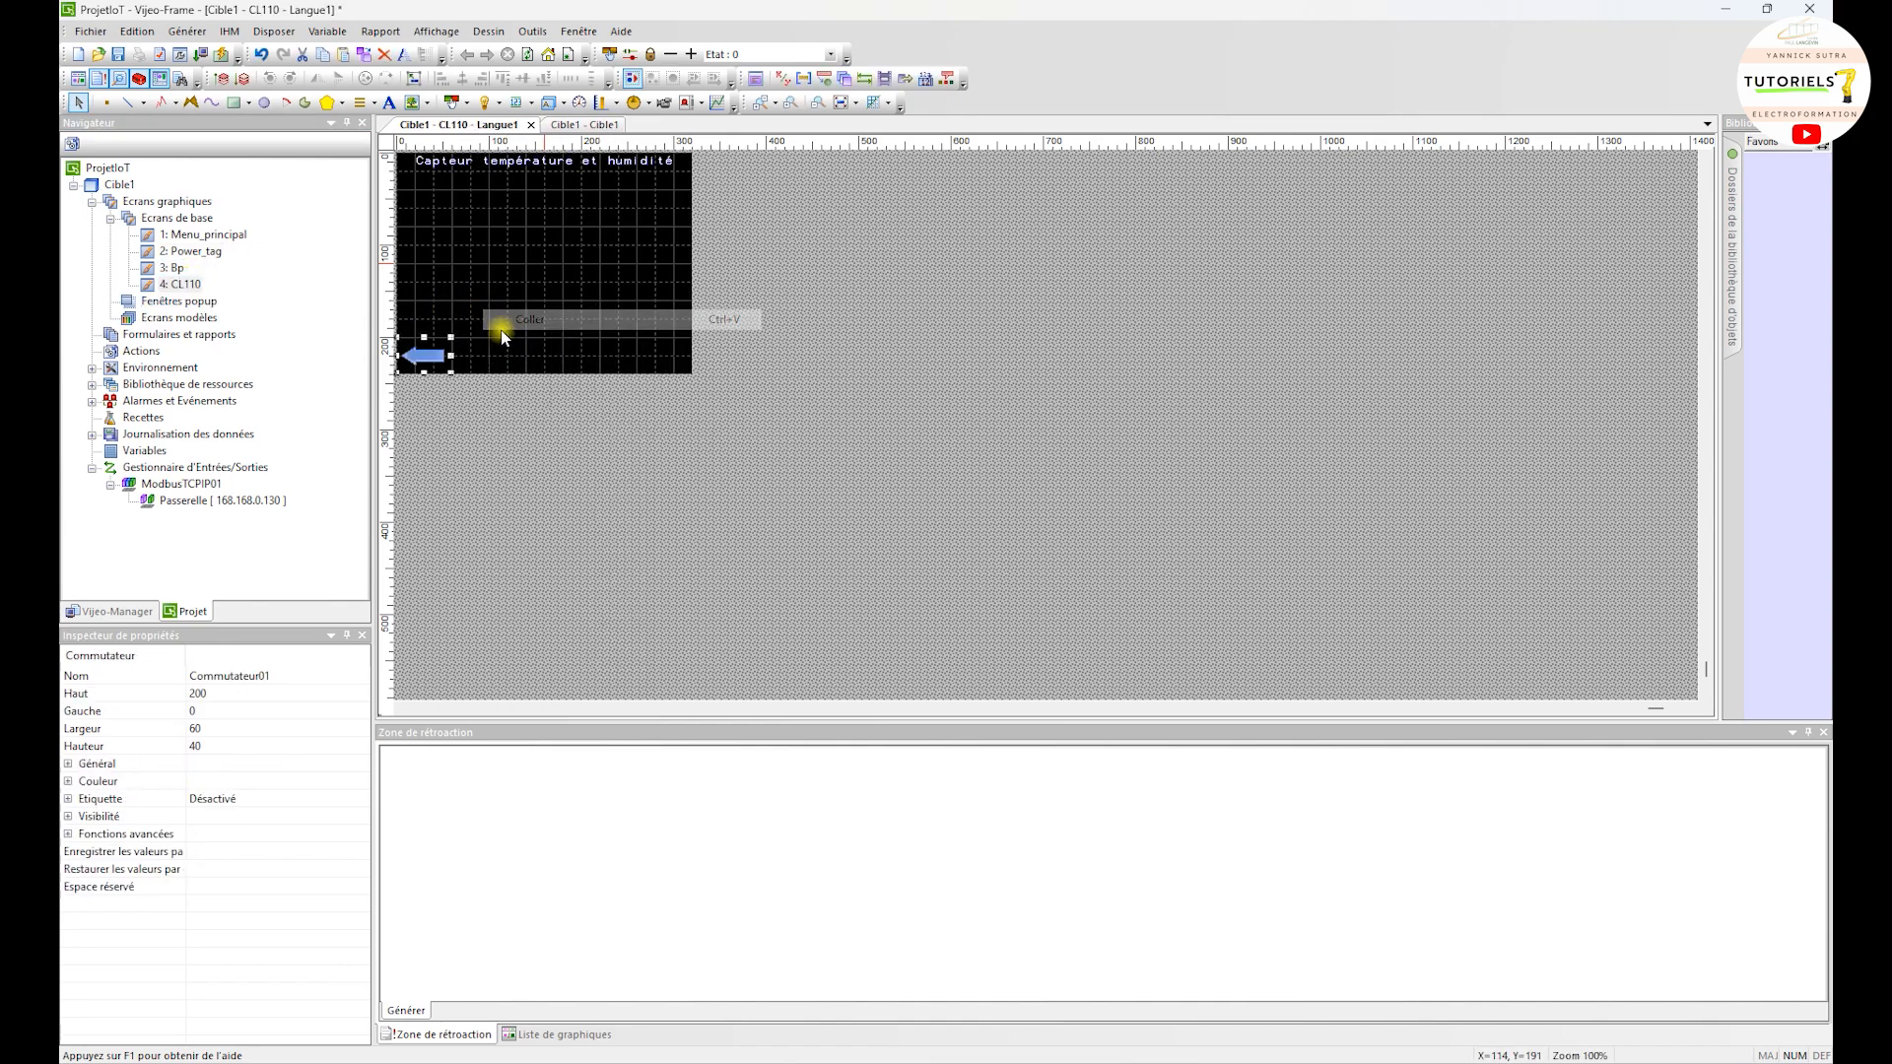
Return to screen 1: Menu_principal, generate the project, and inspect the Bit function of Image01 flagged by error 4336
{"action": "double_click", "coordinate": [204, 234]}
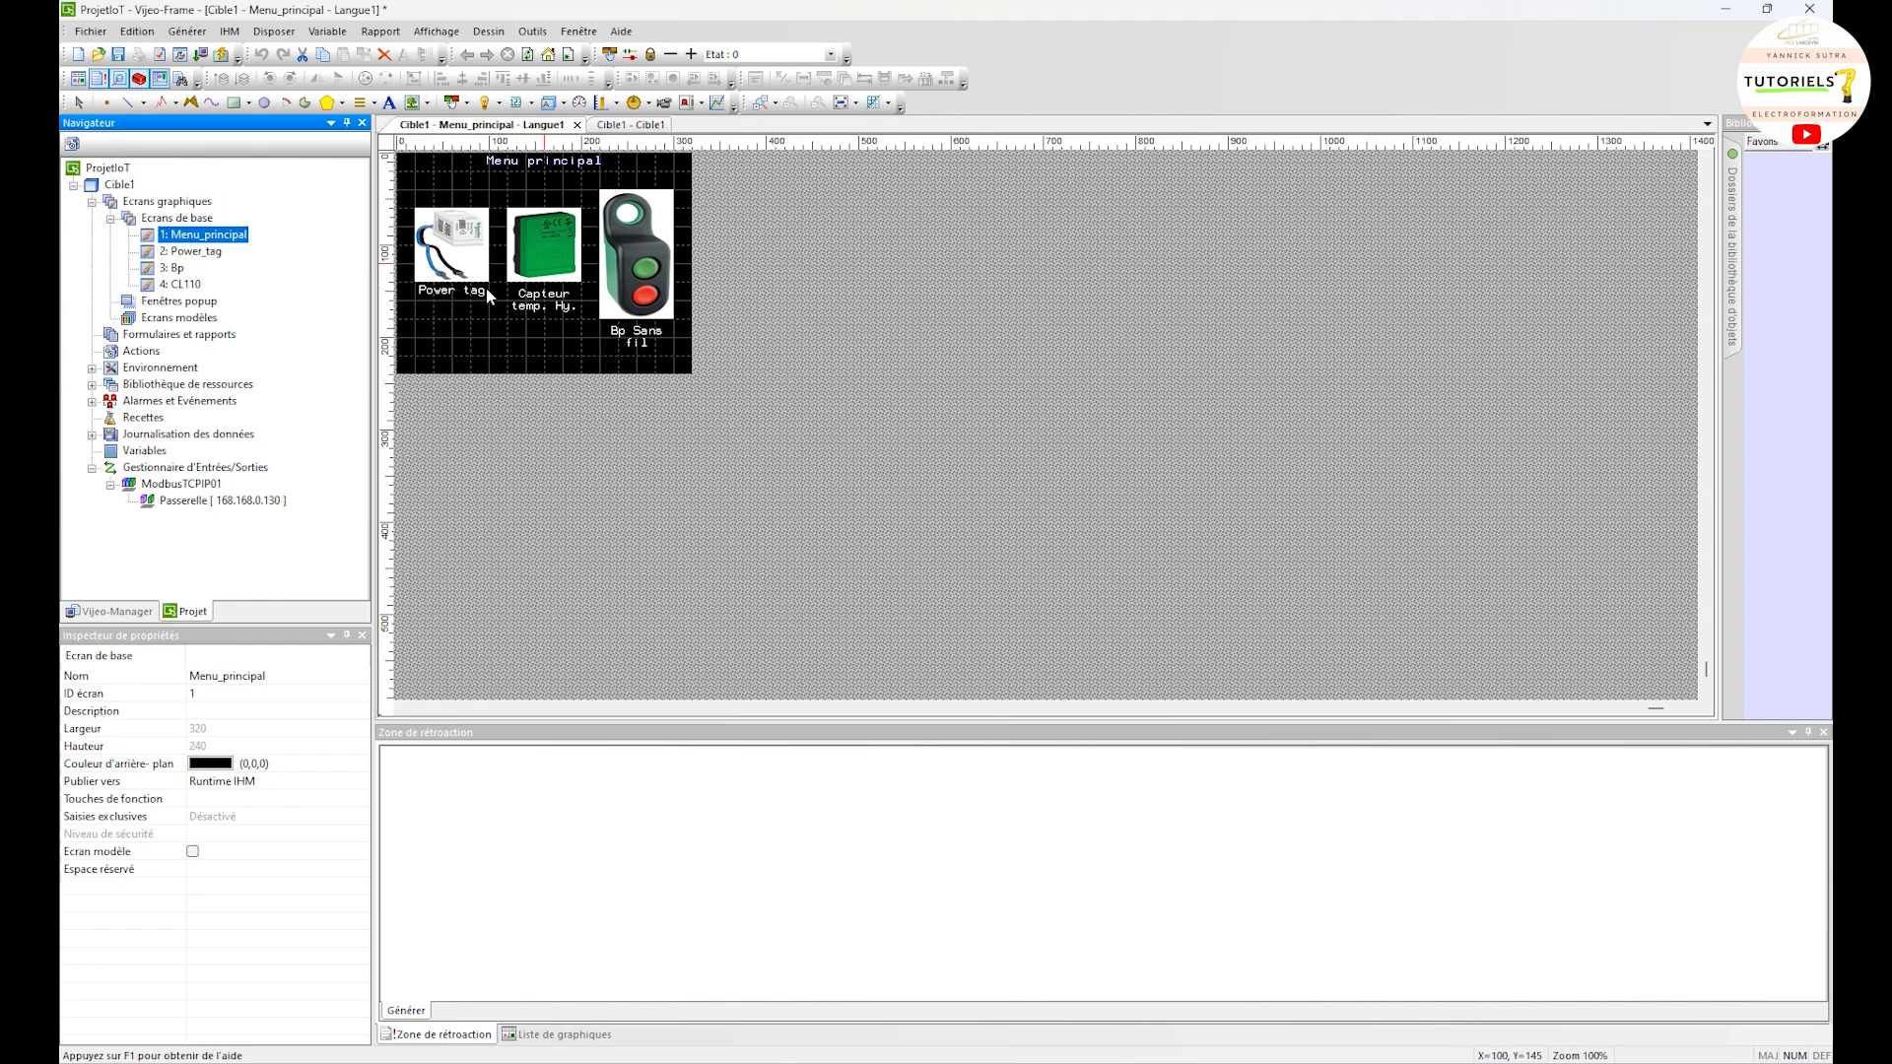
{"action": "left_click", "coordinate": [223, 61]}
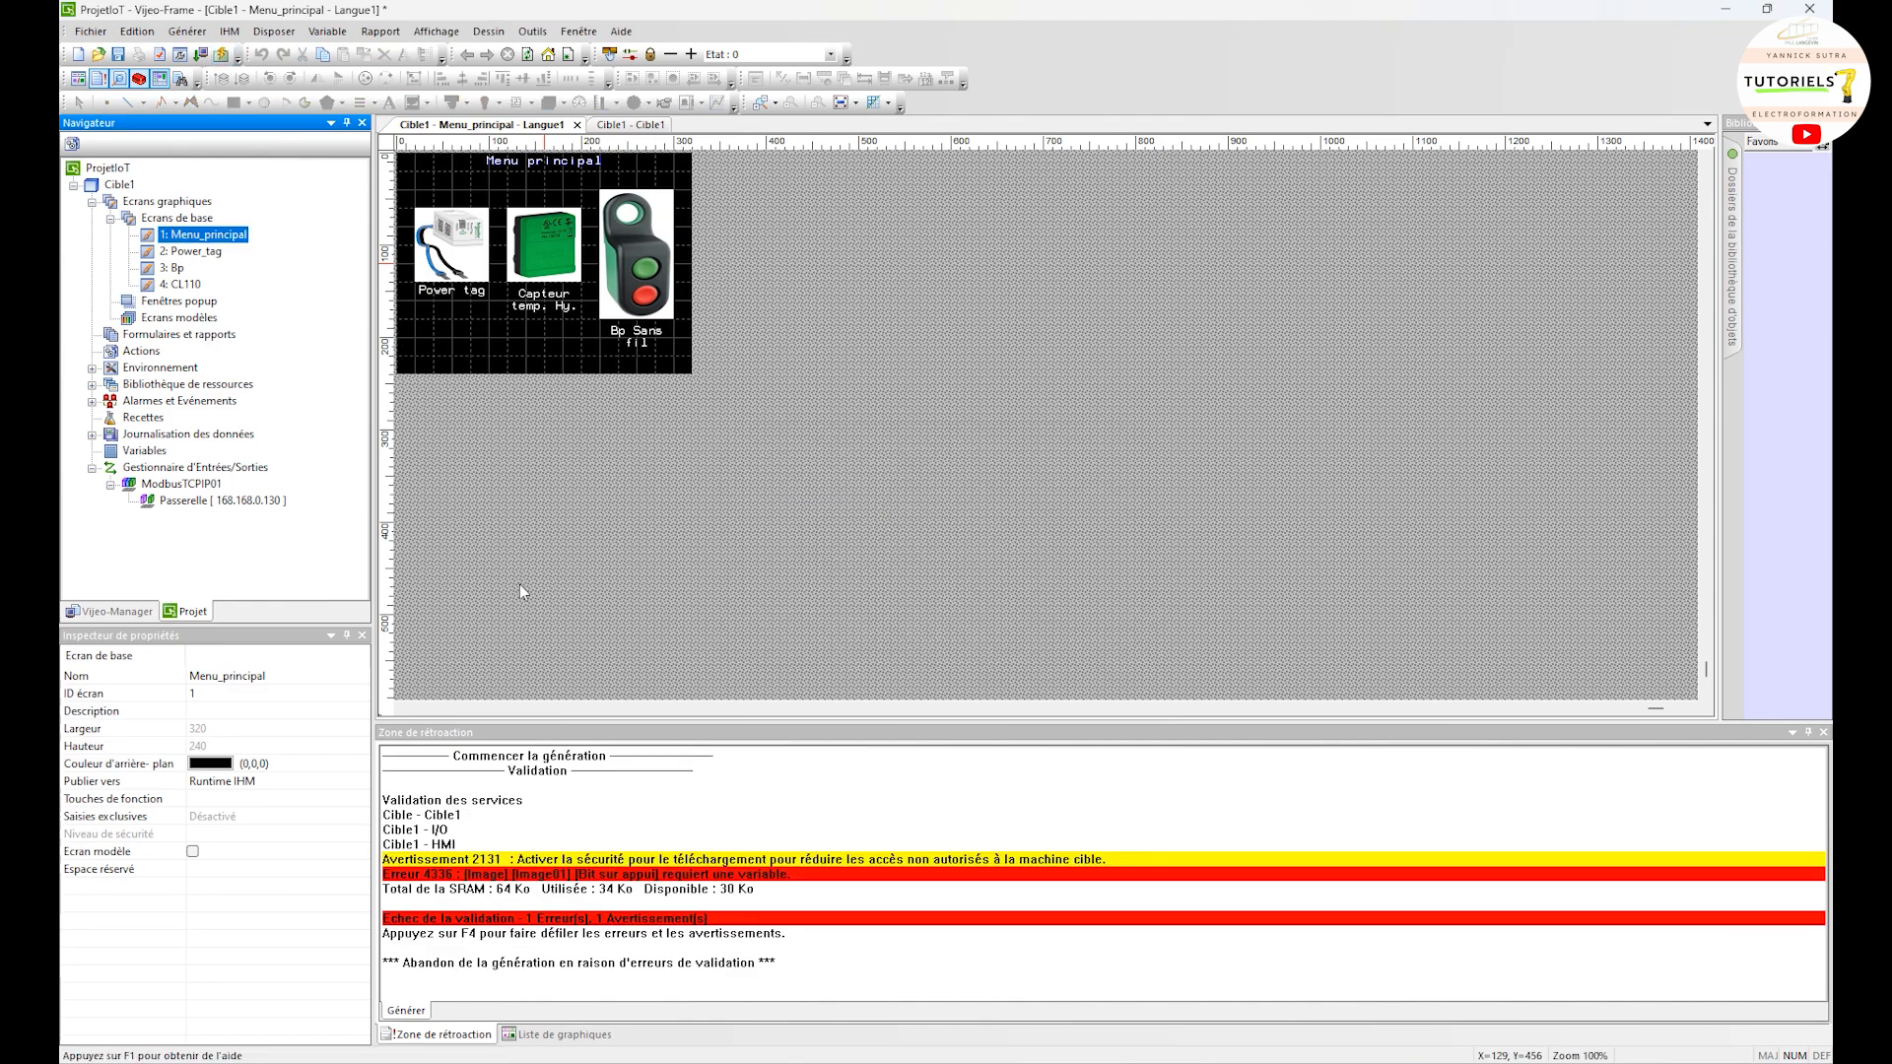
{"action": "double_click", "coordinate": [670, 874]}
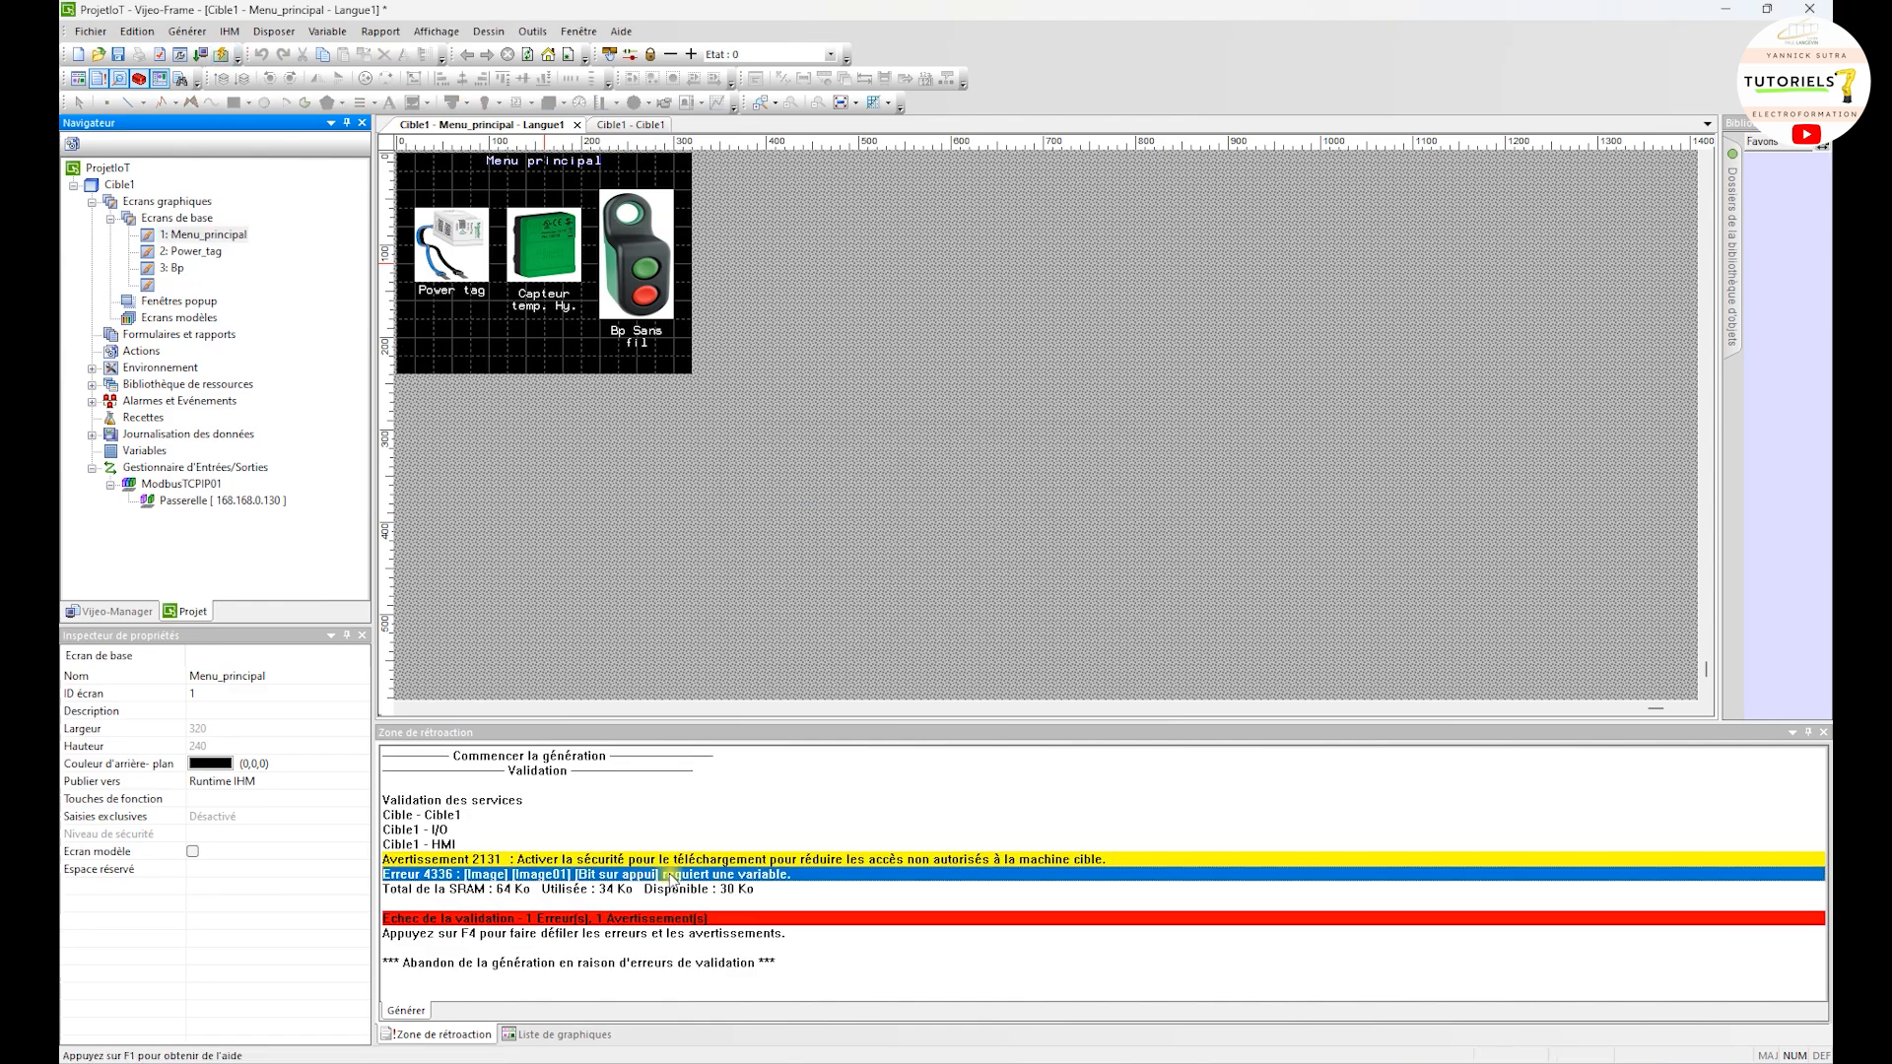
{"action": "left_click", "coordinate": [1218, 457]}
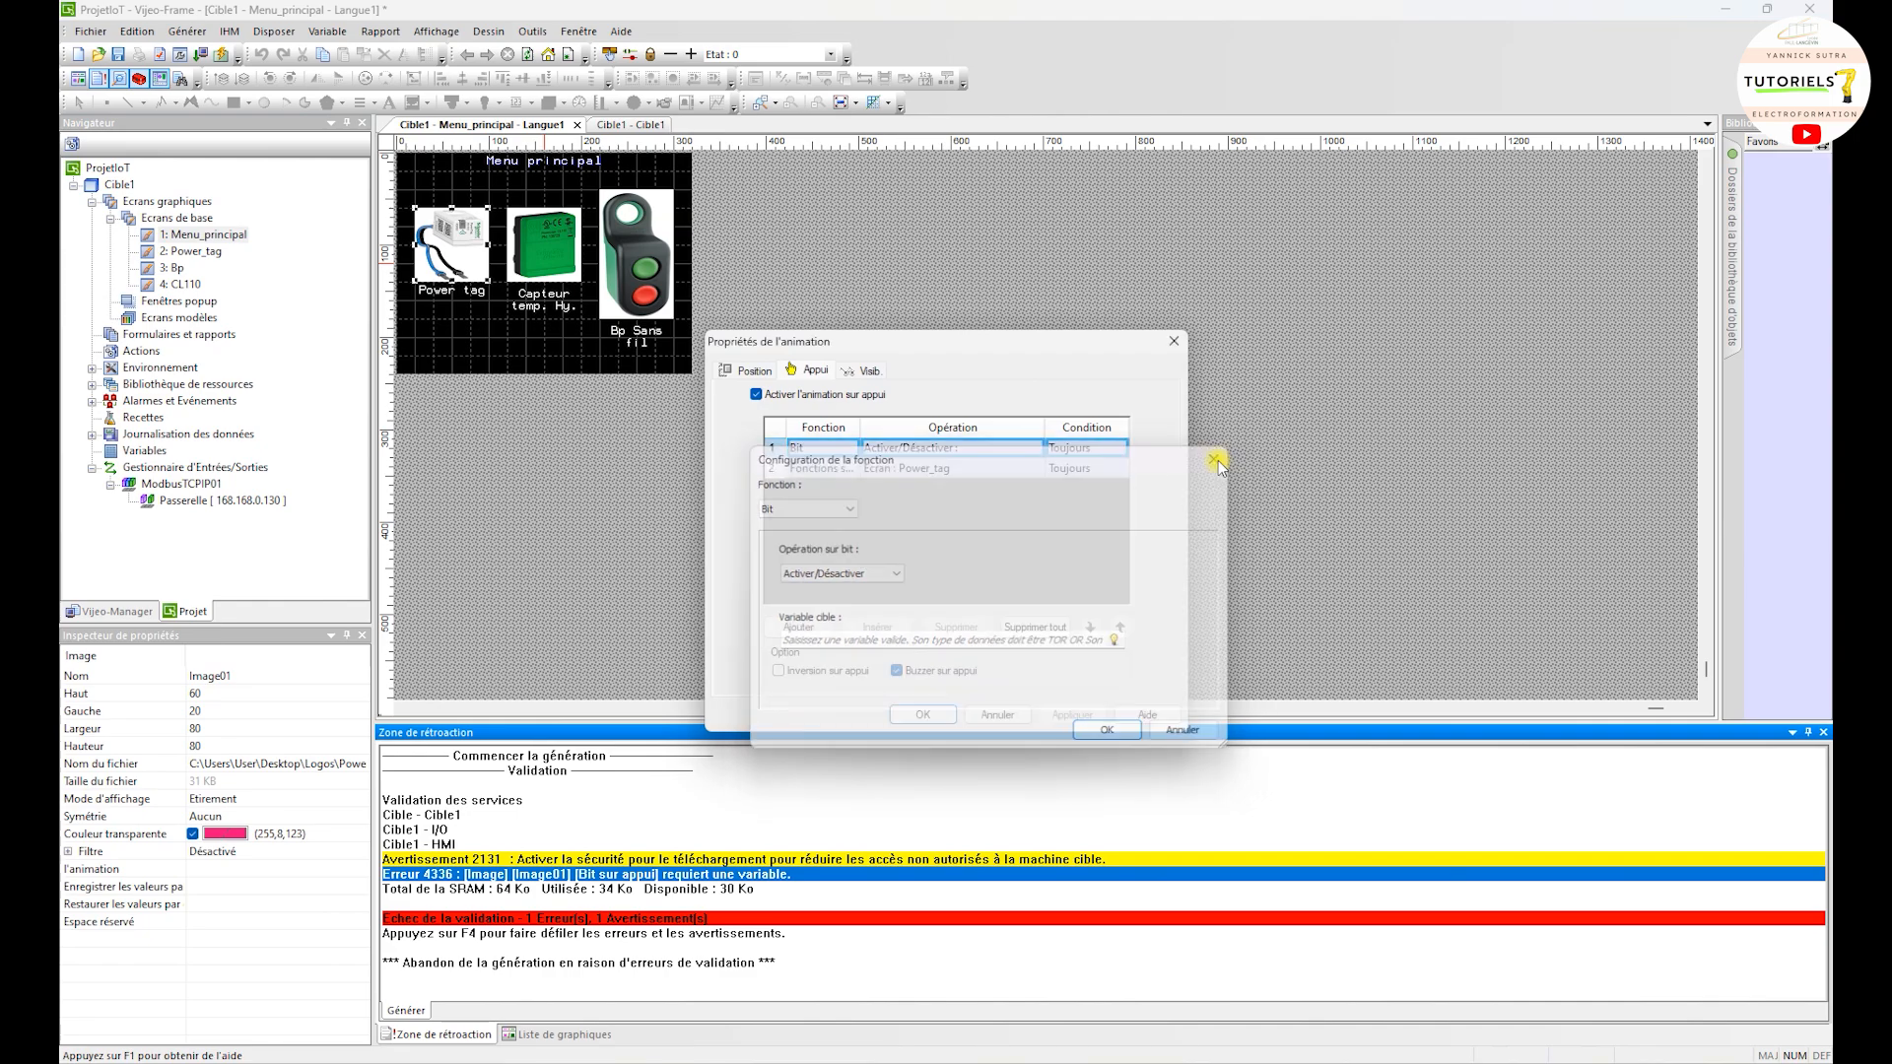
Delete the Bit function from the Power tag image's press animation, keeping its Power_tag screen change, and validate the animation properties
{"action": "left_click", "coordinate": [1172, 340]}
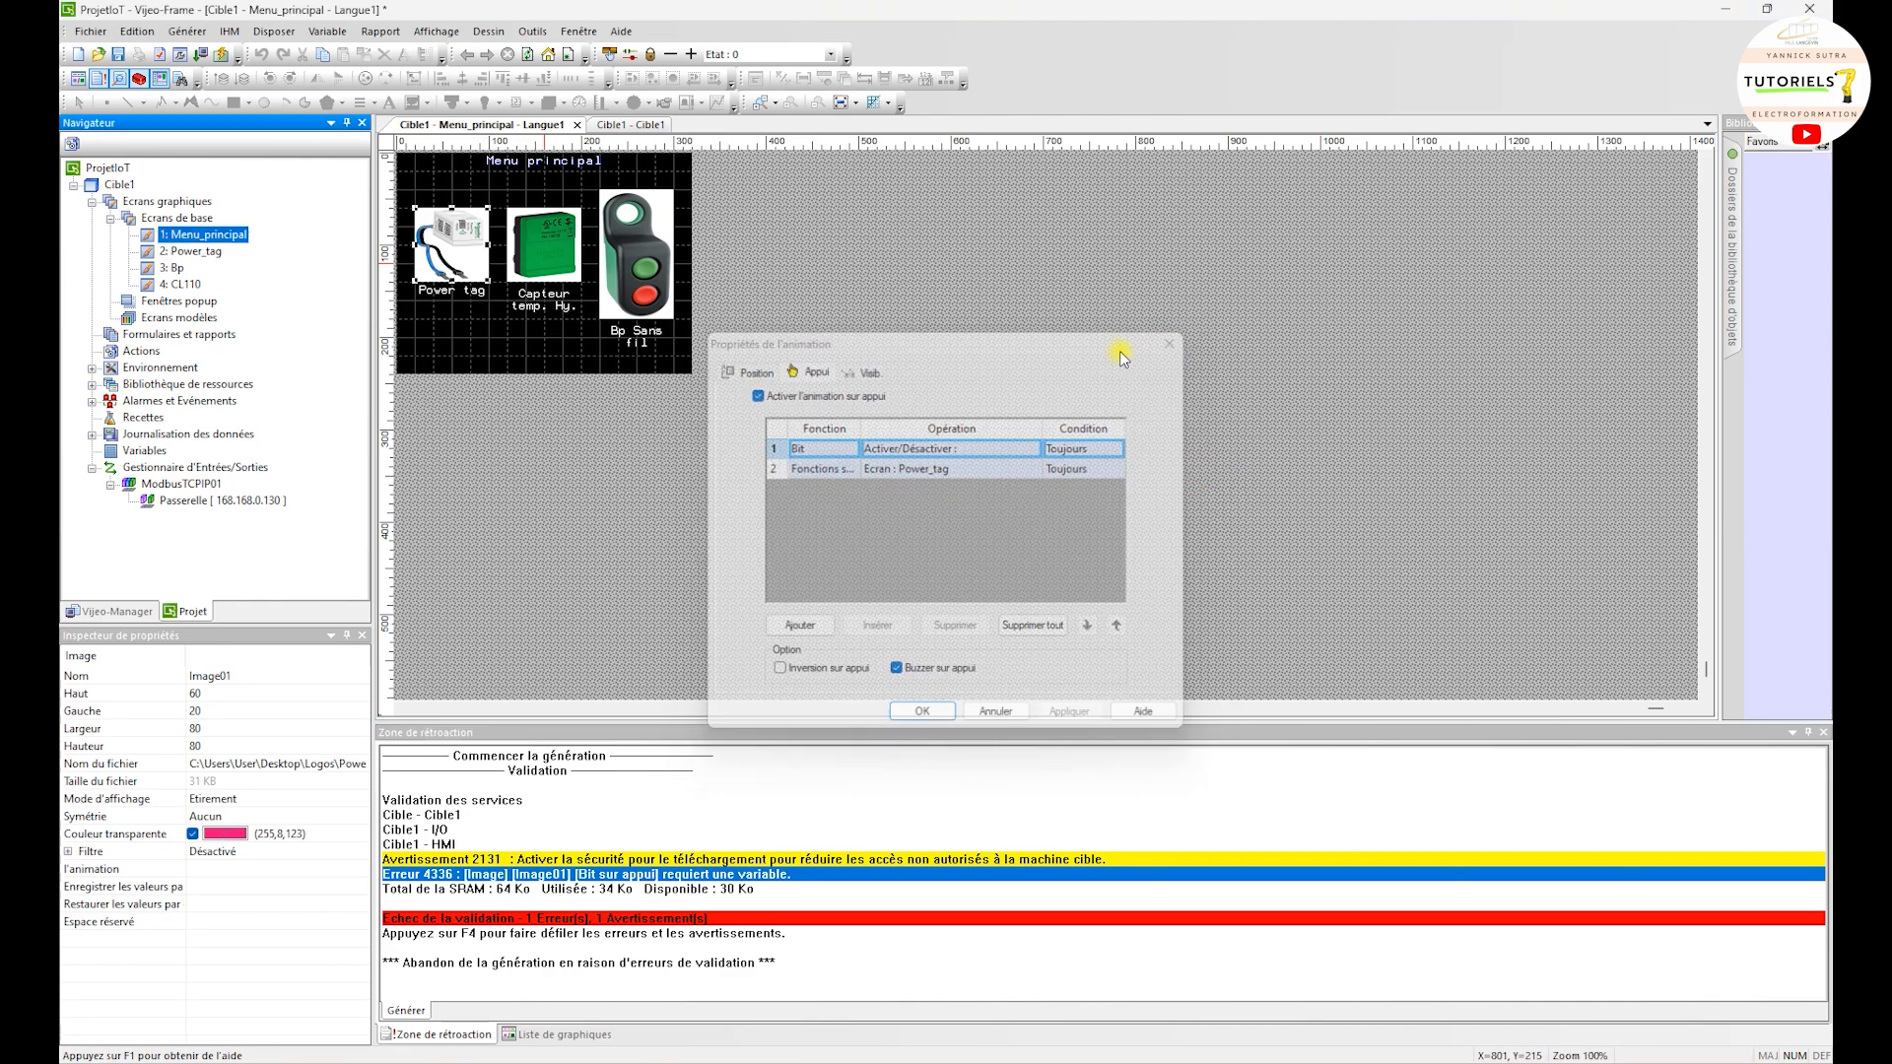
{"action": "right_click", "coordinate": [456, 251]}
{"action": "left_click", "coordinate": [518, 260]}
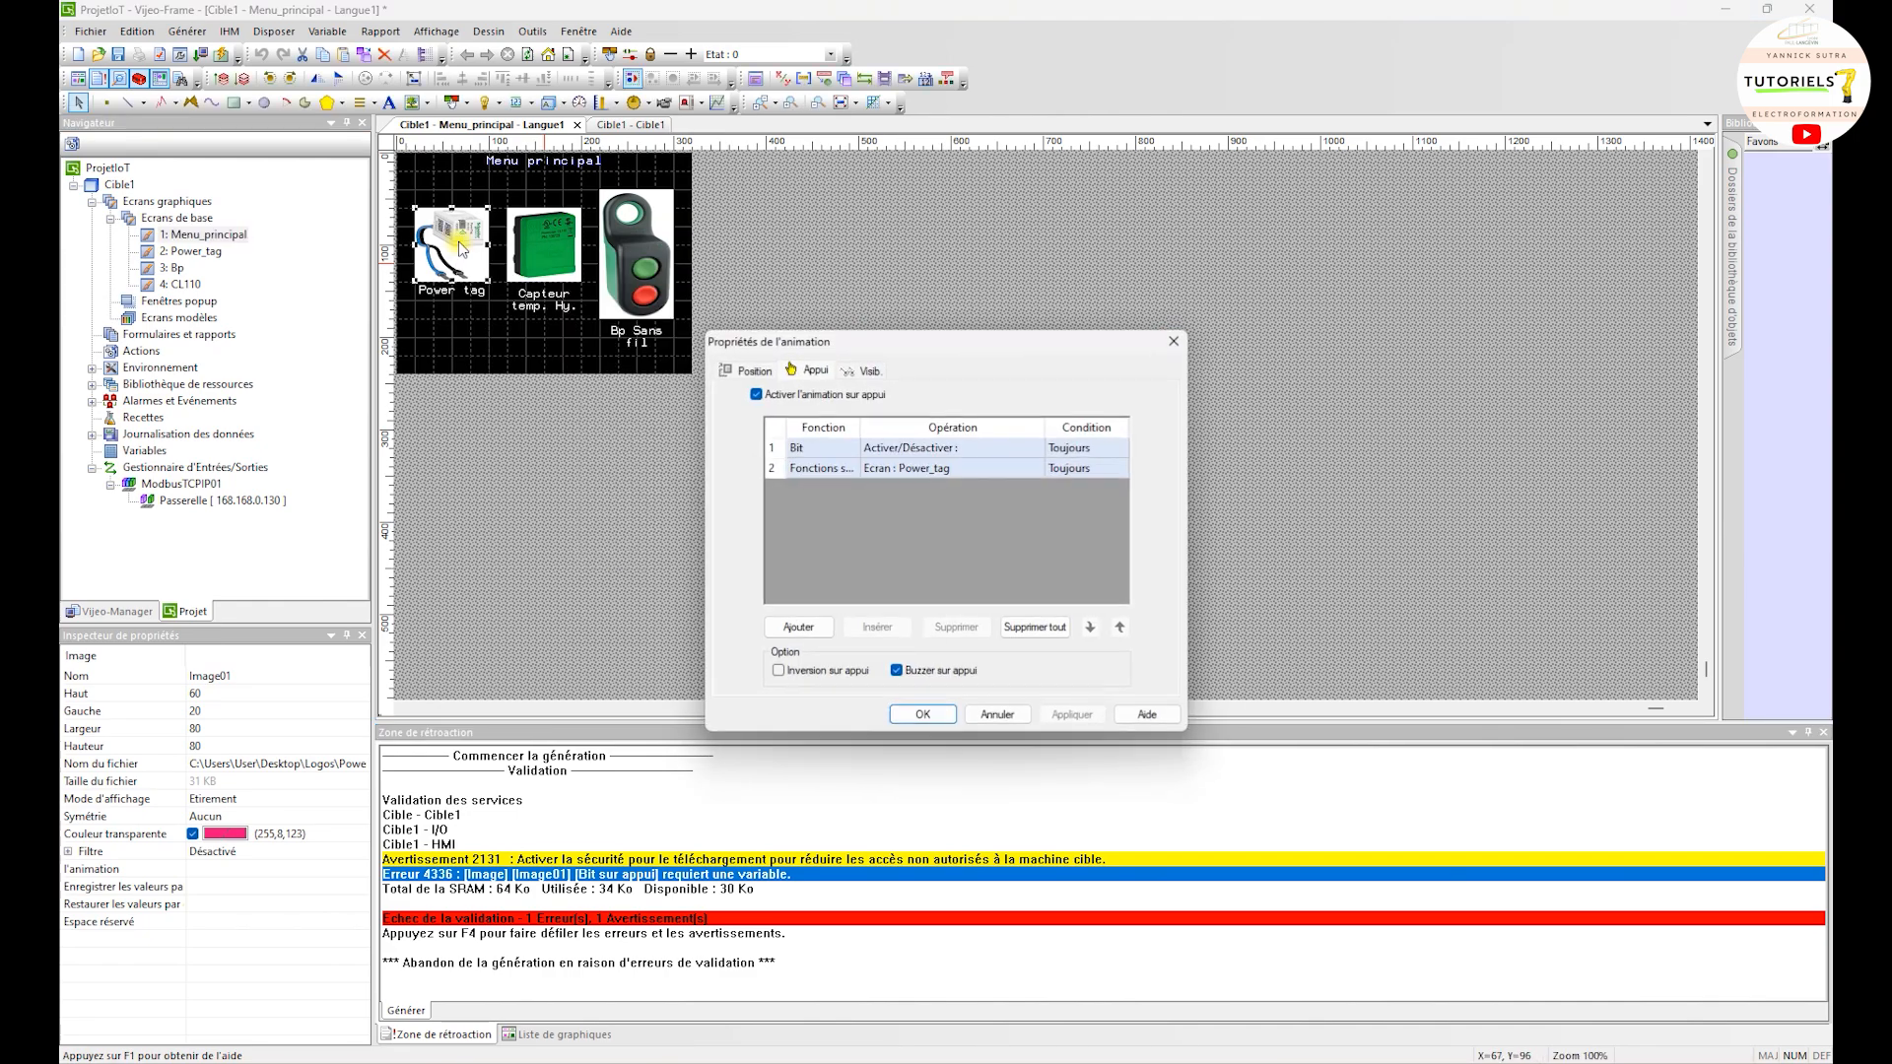
{"action": "left_click", "coordinate": [828, 447]}
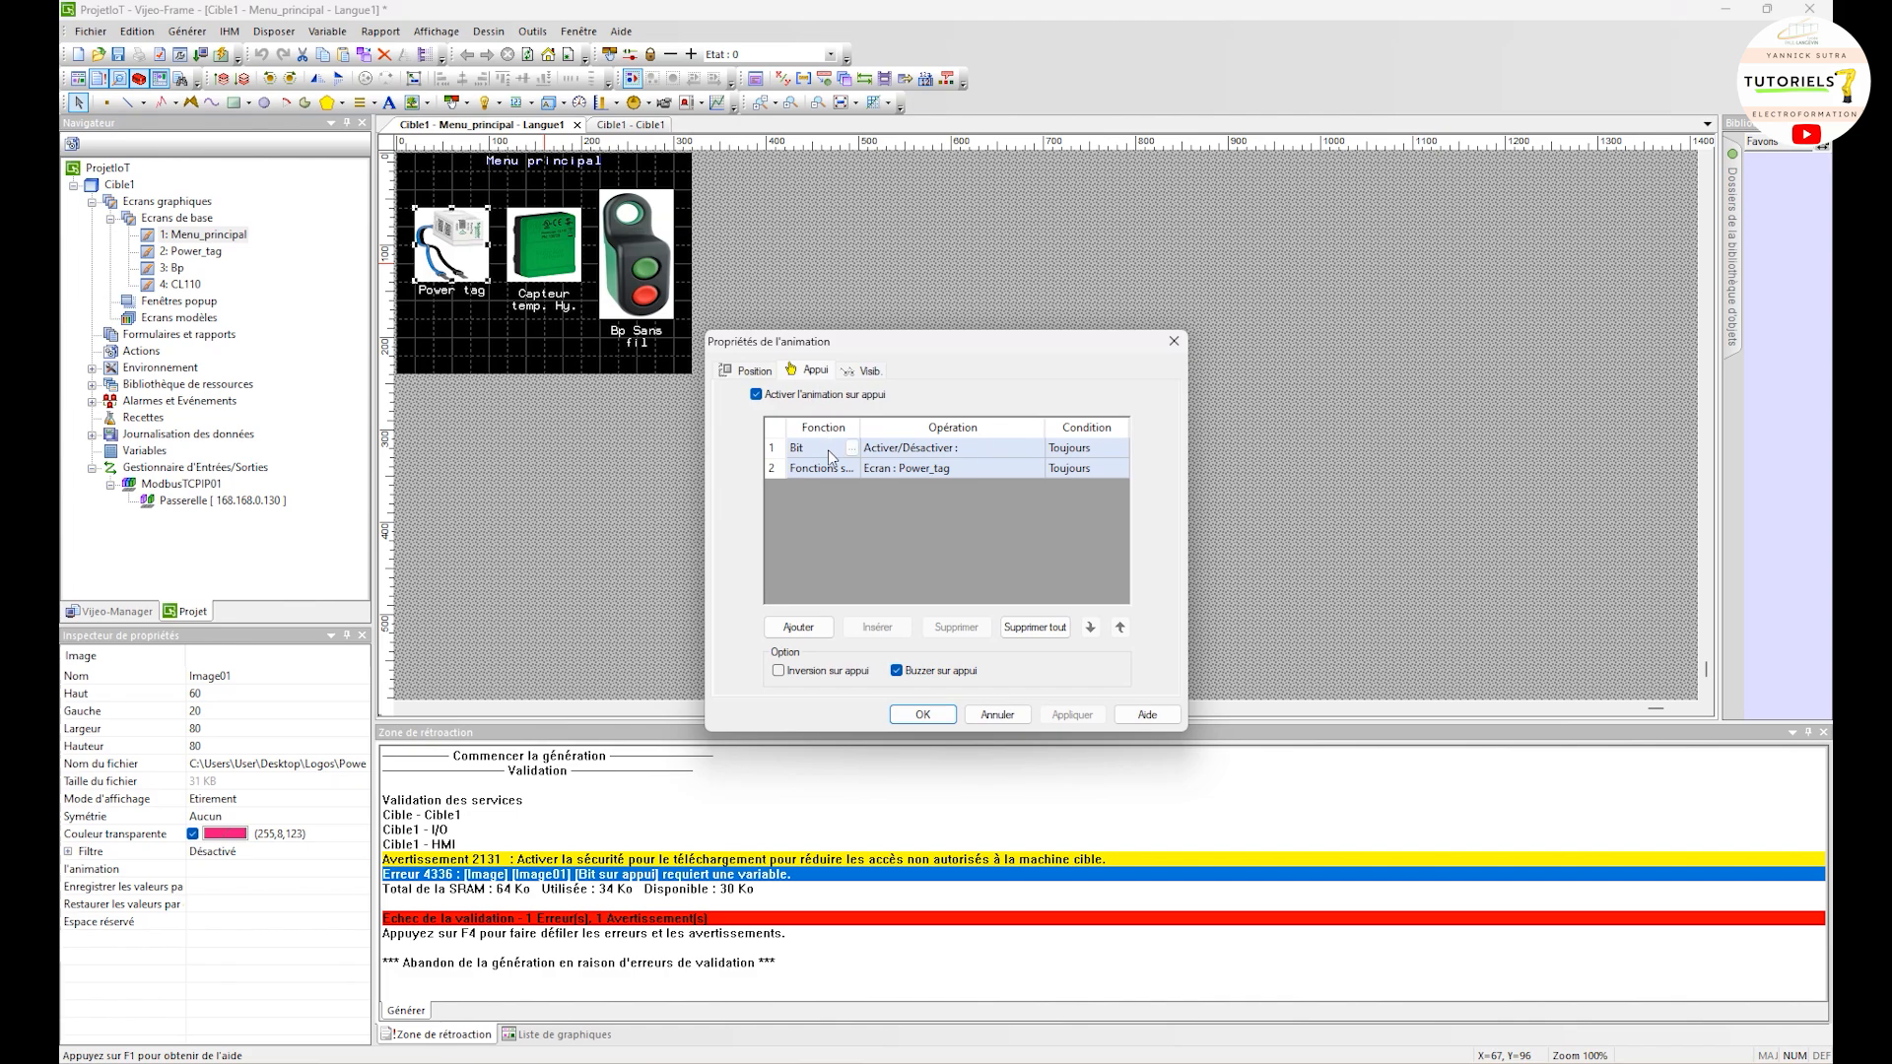
{"action": "left_click", "coordinate": [810, 455]}
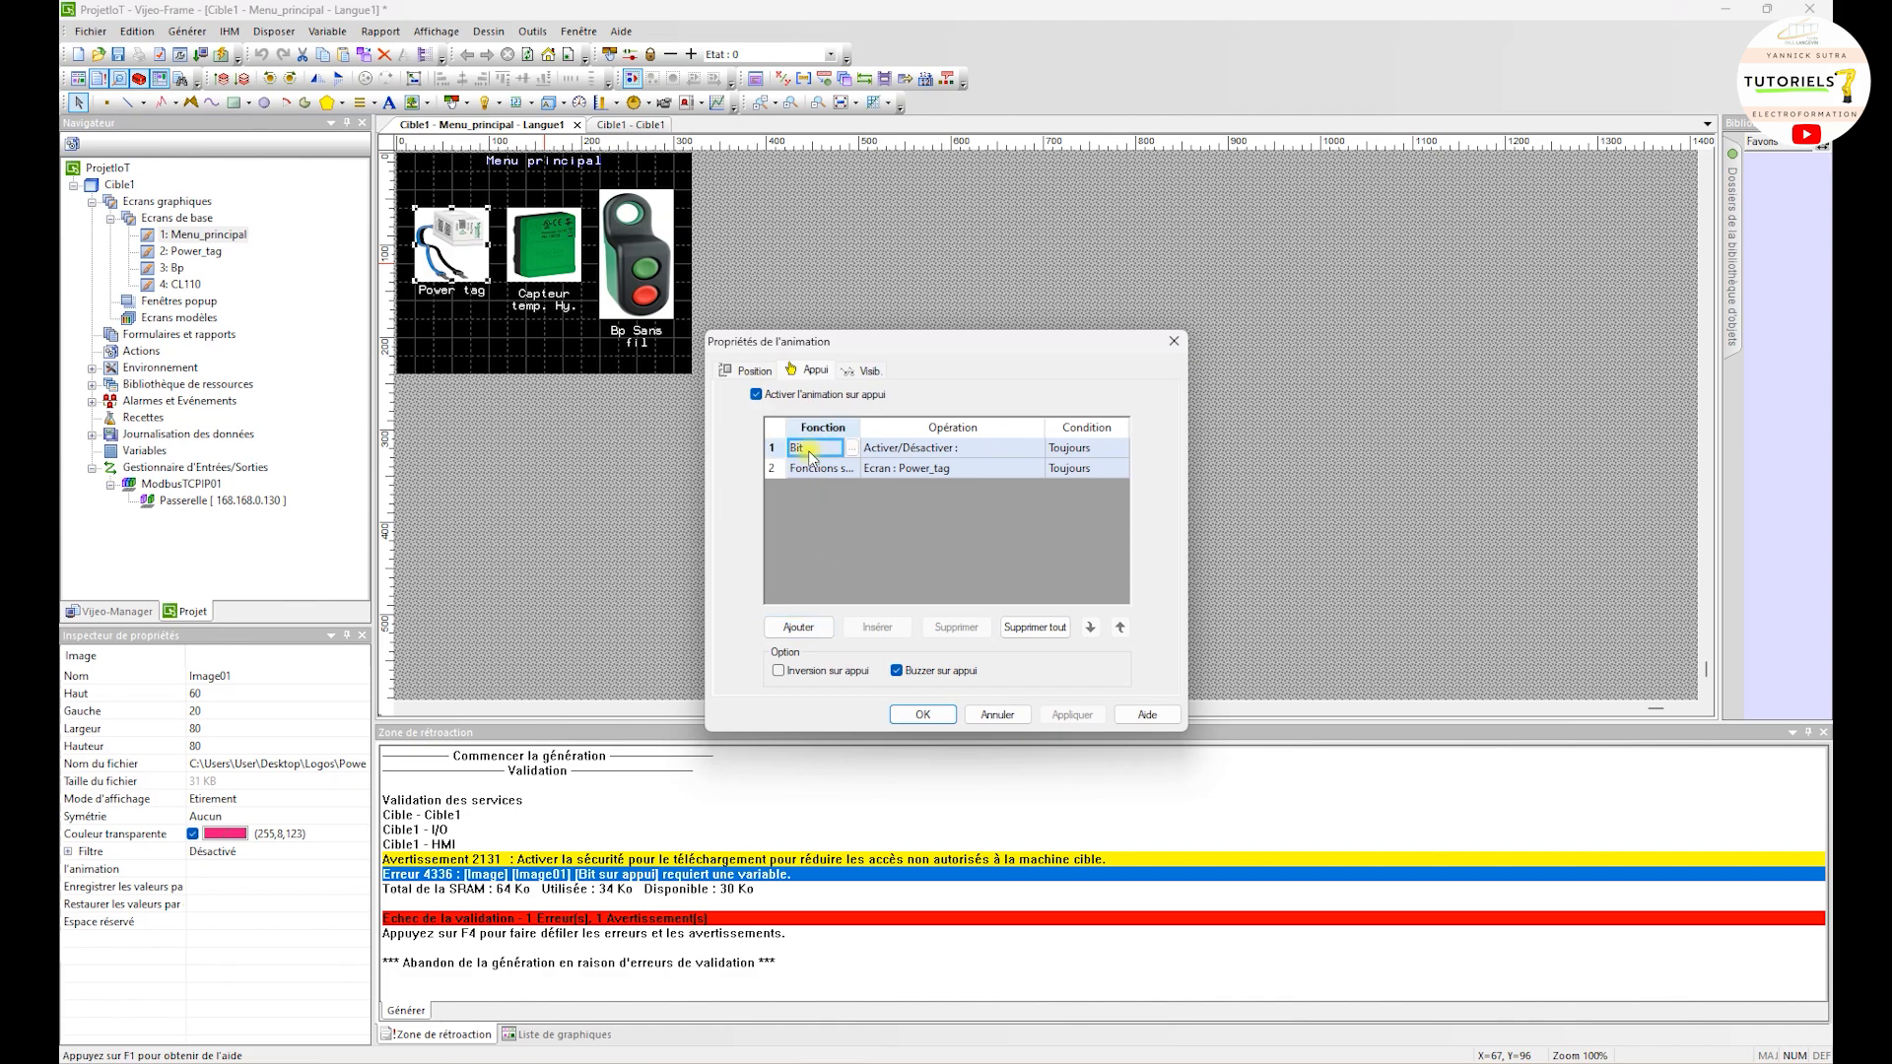
{"action": "left_click", "coordinate": [778, 451]}
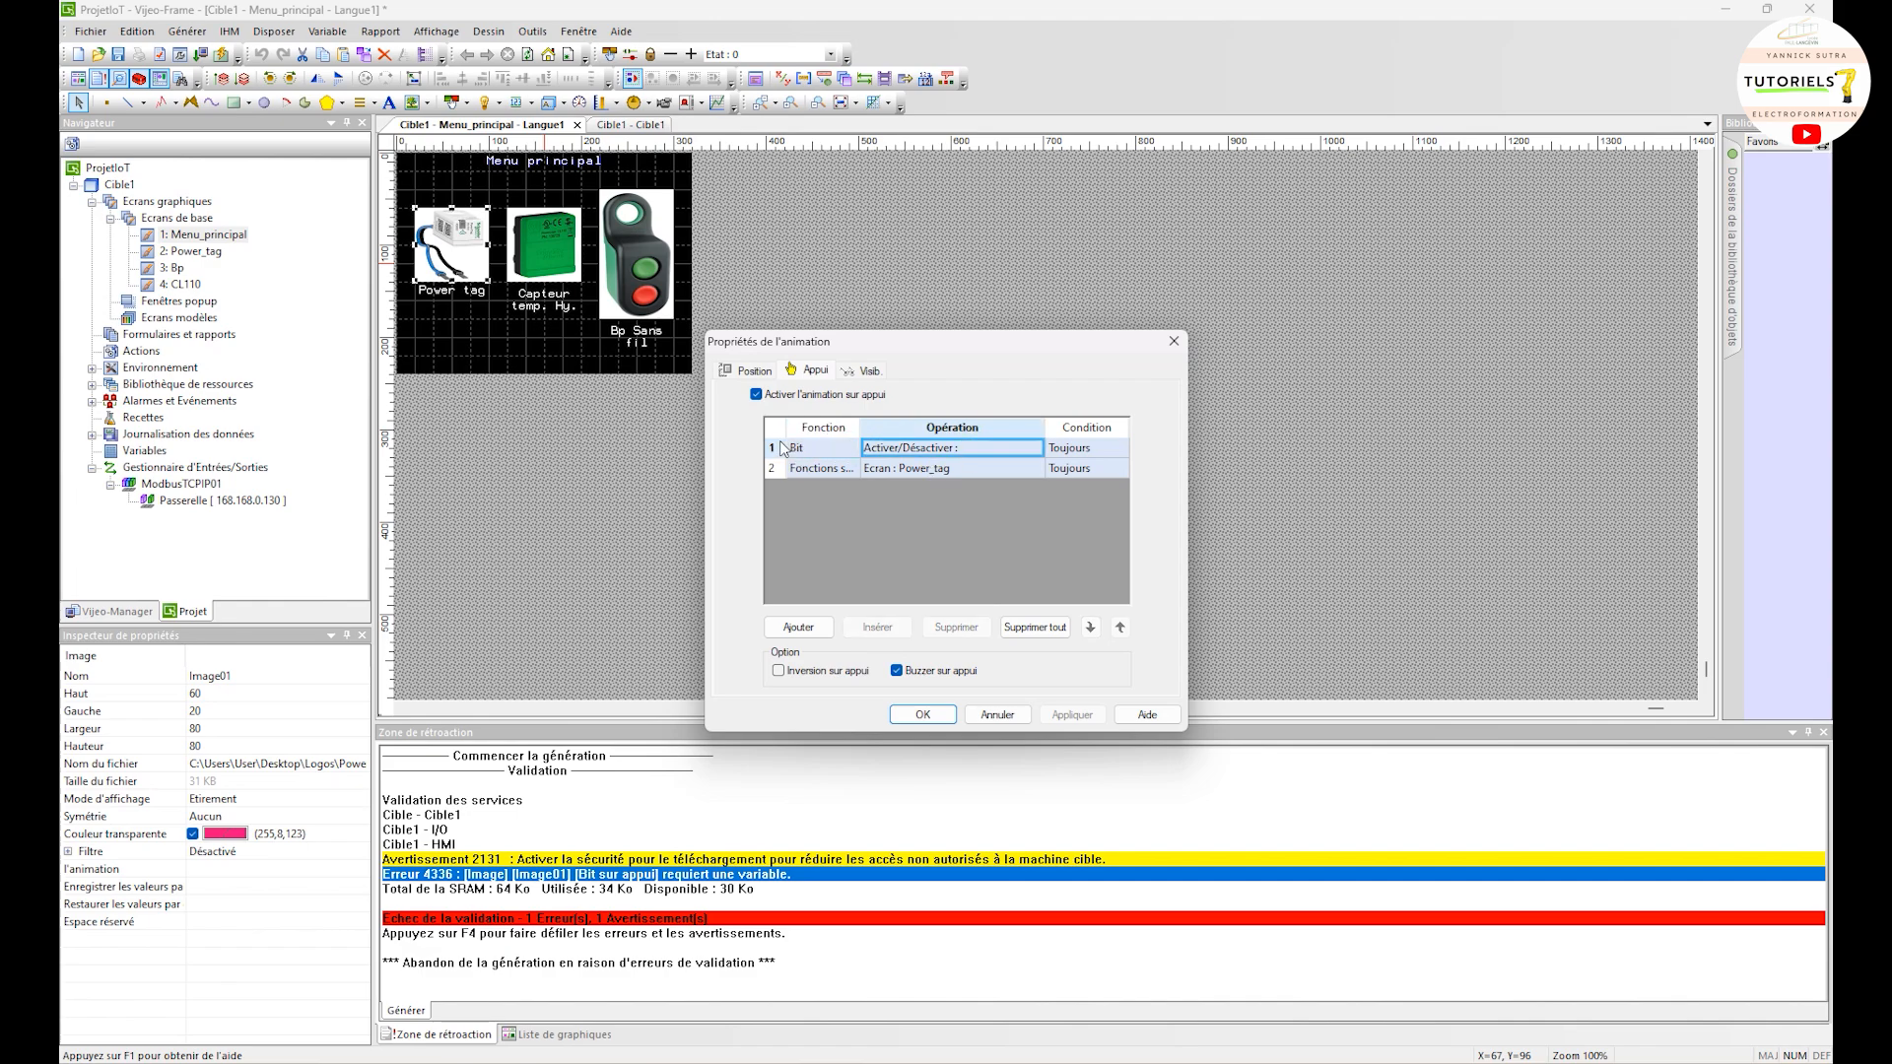
{"action": "left_click", "coordinate": [775, 452]}
{"action": "key", "text": "Delete"}
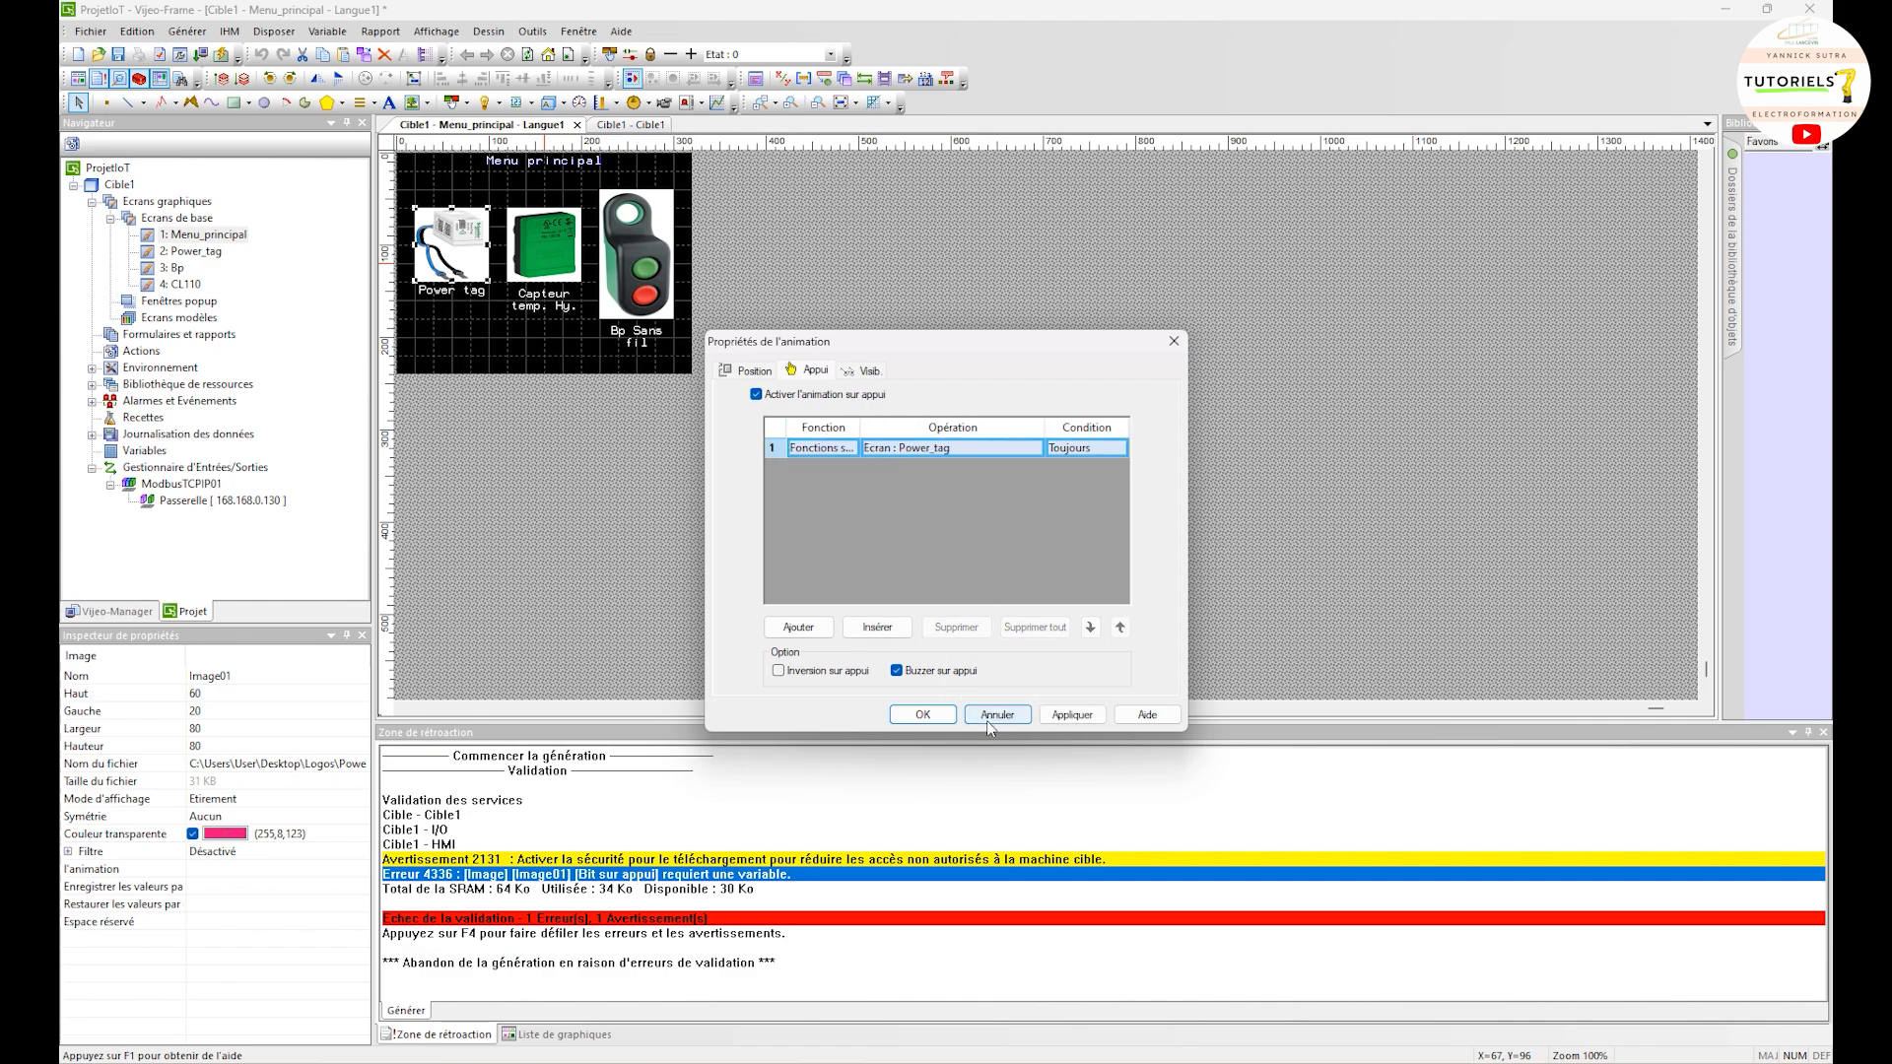
{"action": "left_click", "coordinate": [1028, 715]}
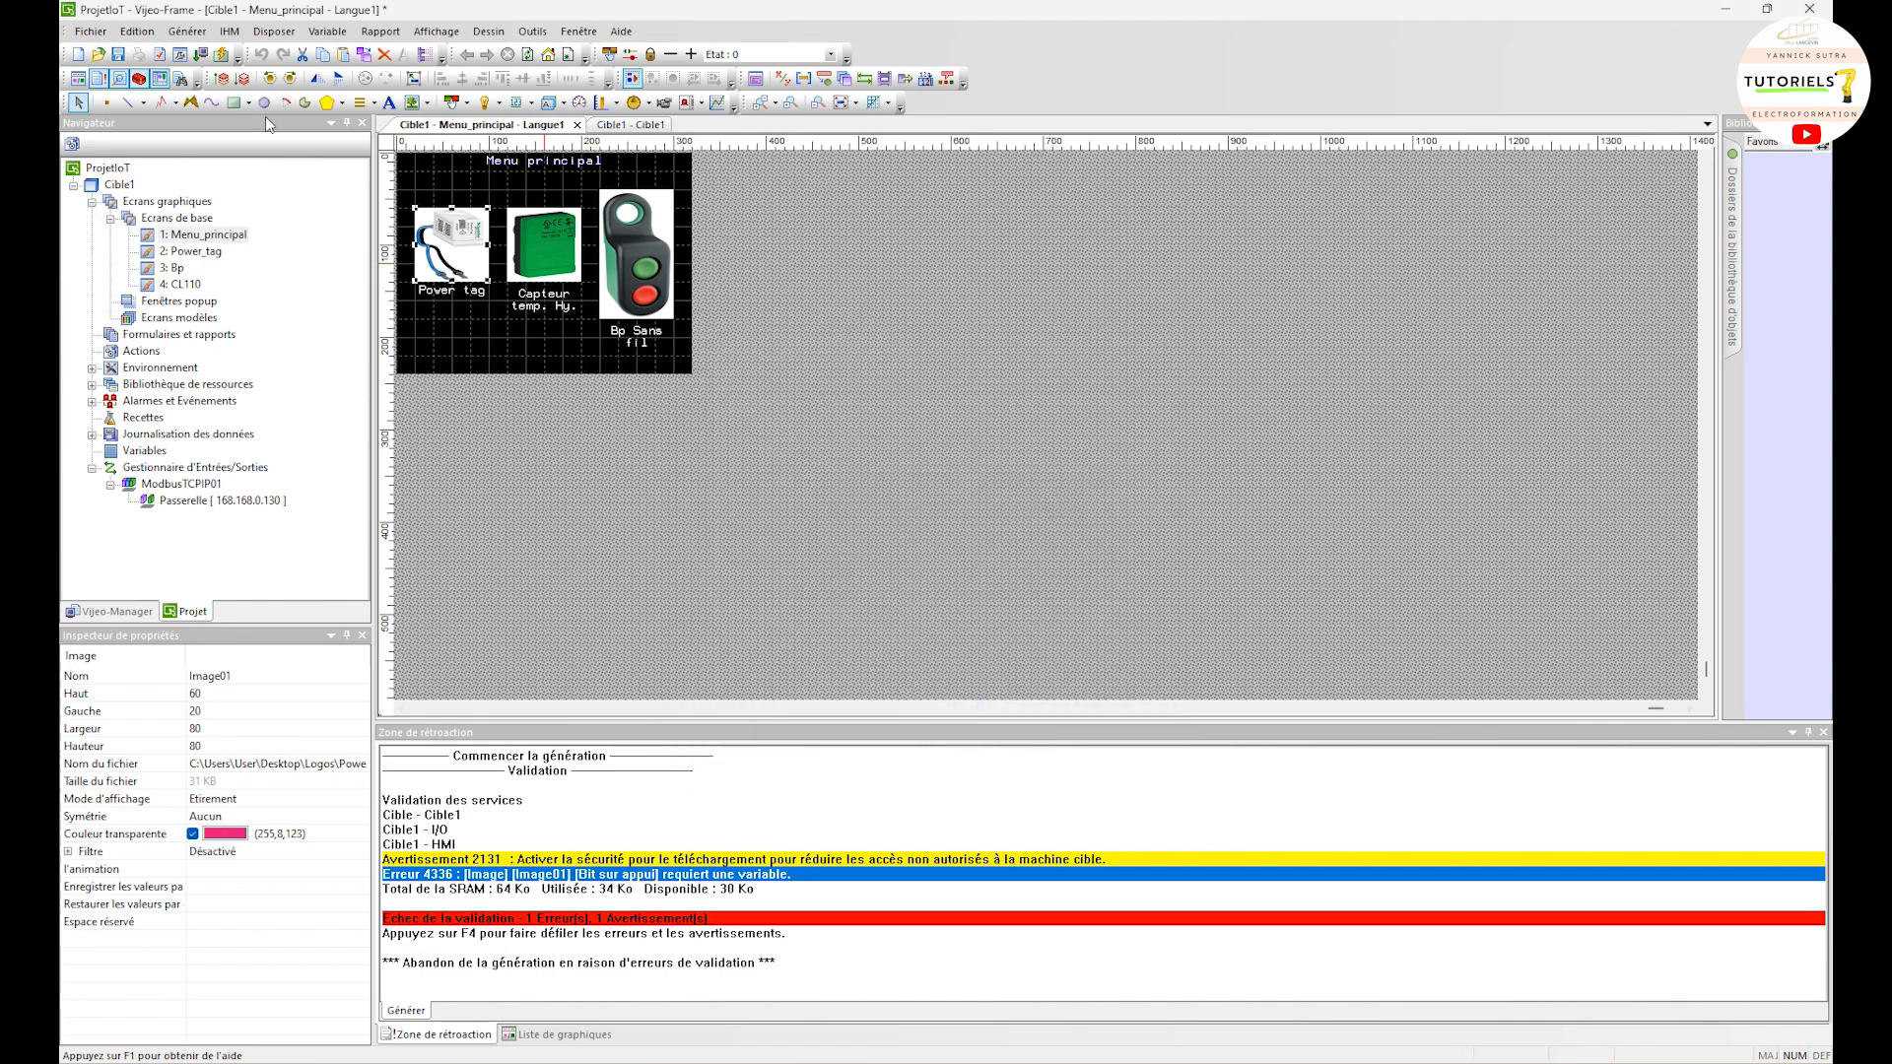
Simulate the project and test navigation from the Power tag, Capteur temp. Hy. and Bp Sans fil images, returning with each screen's arrow
{"action": "left_click", "coordinate": [223, 56]}
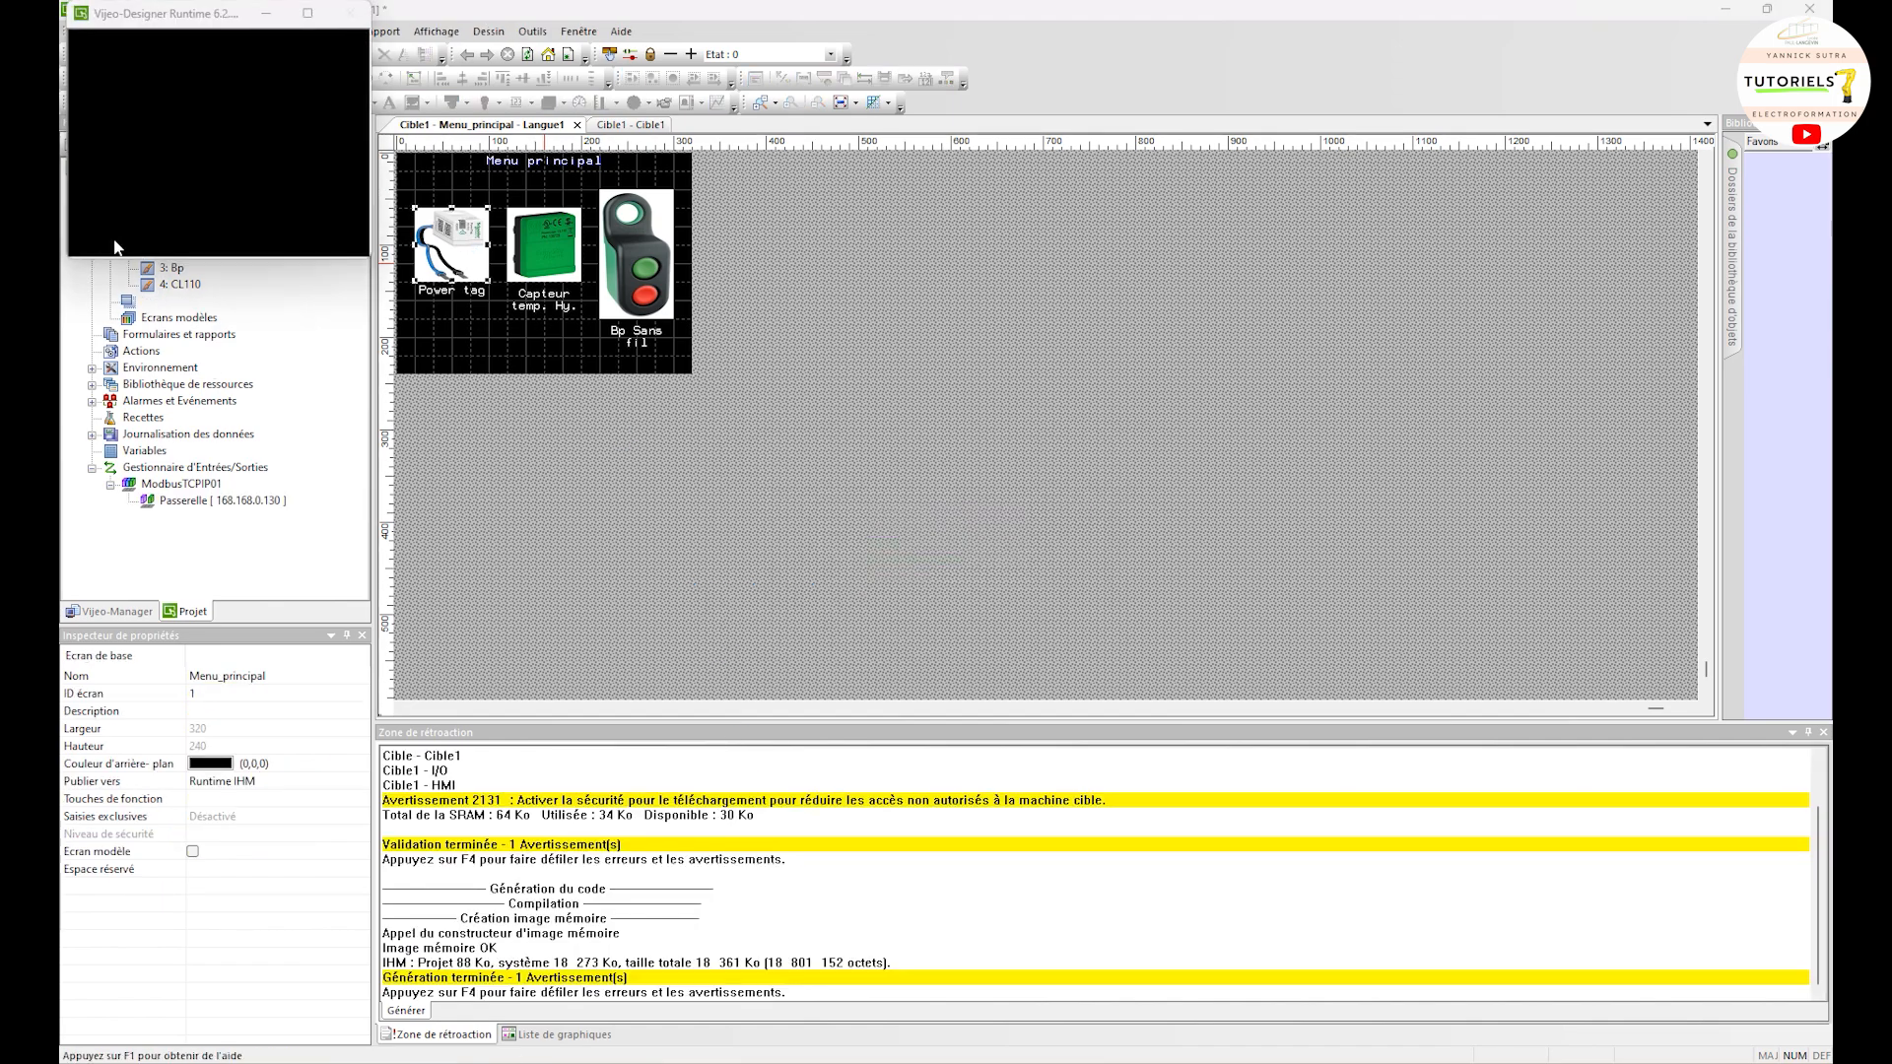
{"action": "left_click_drag", "start_coordinate": [176, 20], "coordinate": [1004, 232]}
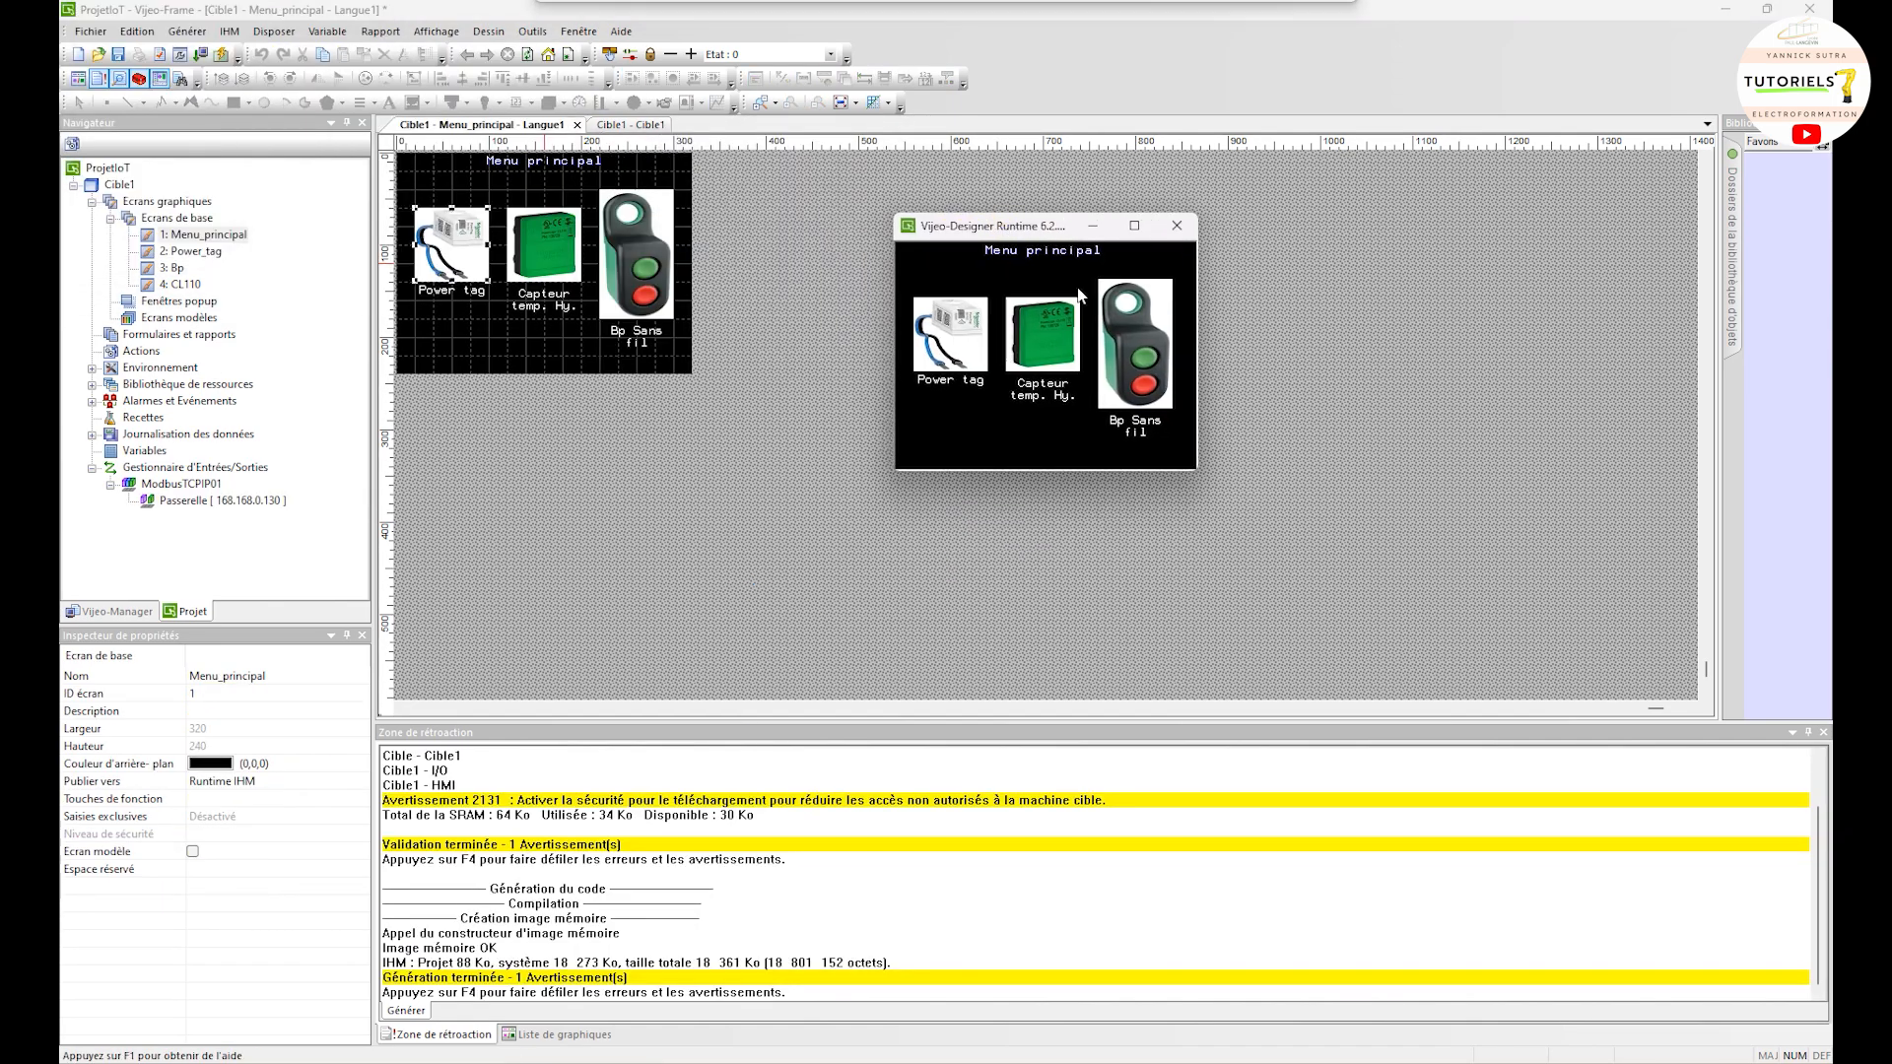
{"action": "left_click", "coordinate": [951, 346]}
{"action": "left_click", "coordinate": [921, 451]}
{"action": "left_click", "coordinate": [1042, 353]}
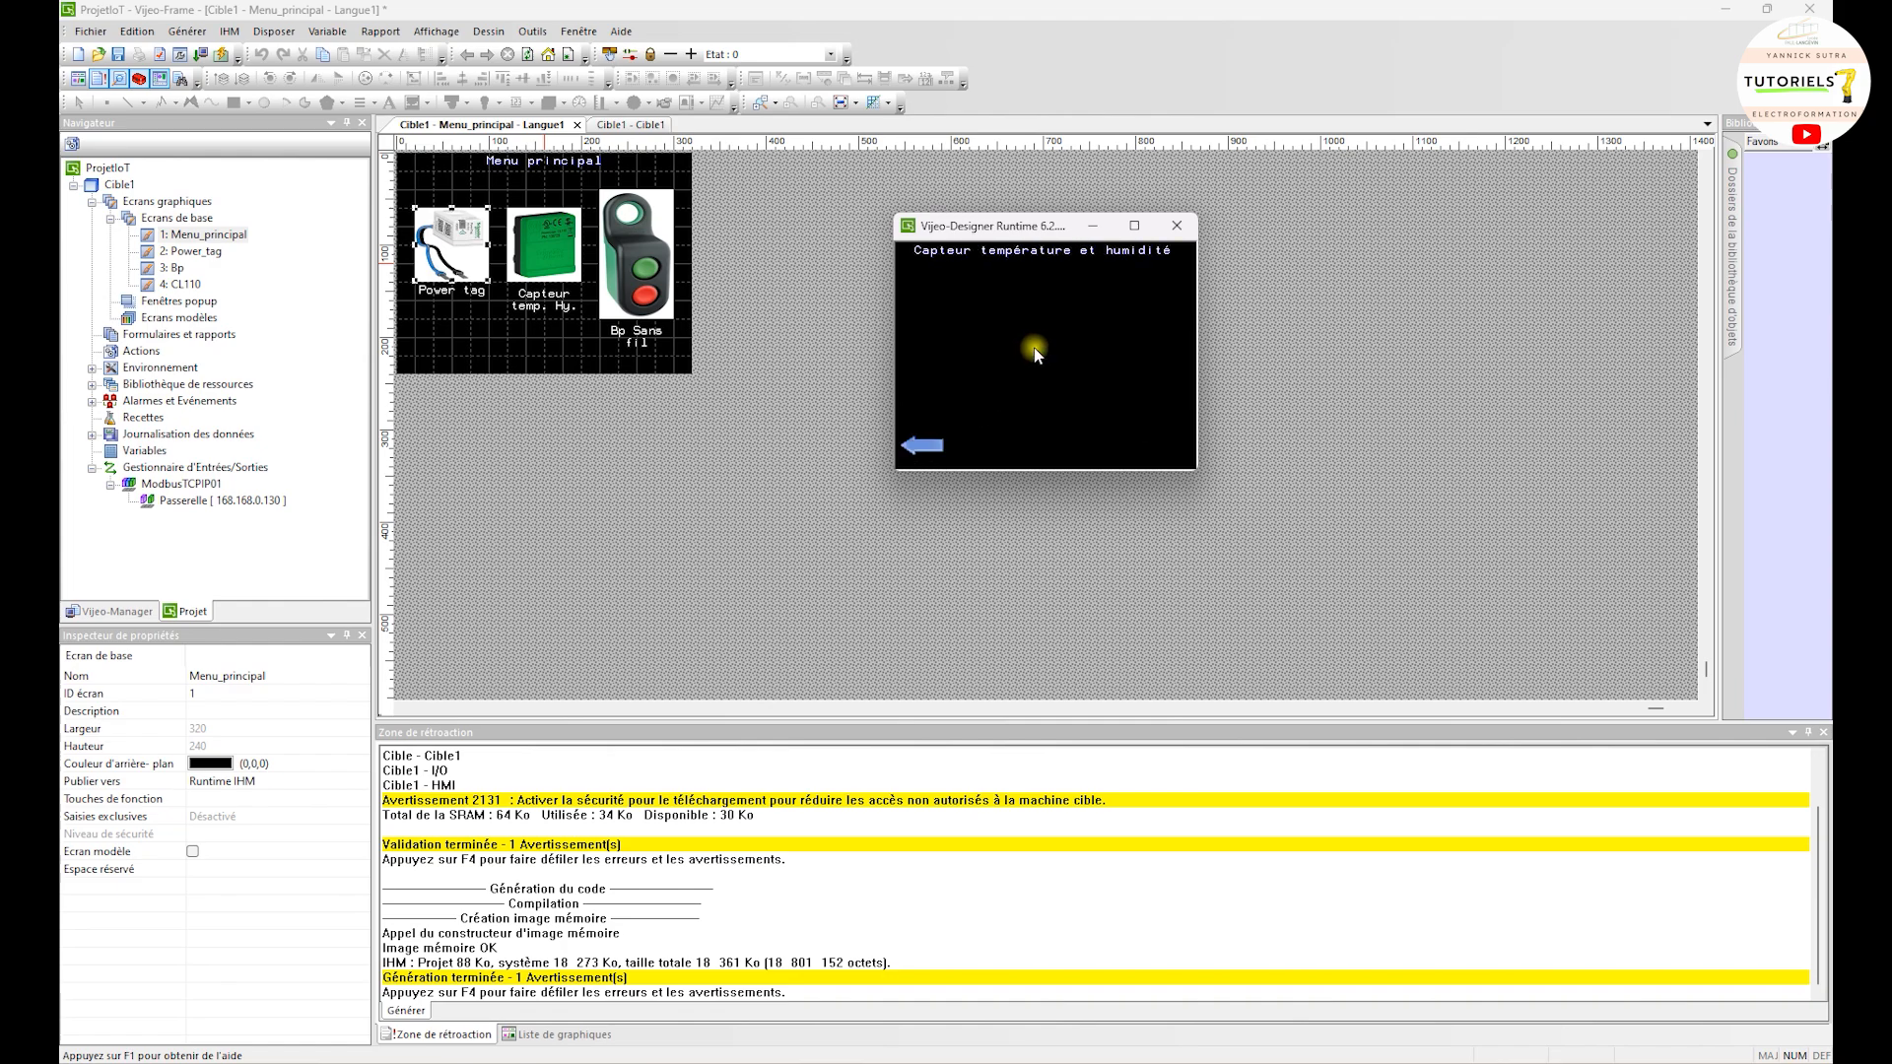
{"action": "left_click", "coordinate": [926, 449]}
{"action": "left_click", "coordinate": [1139, 376]}
{"action": "left_click", "coordinate": [931, 447]}
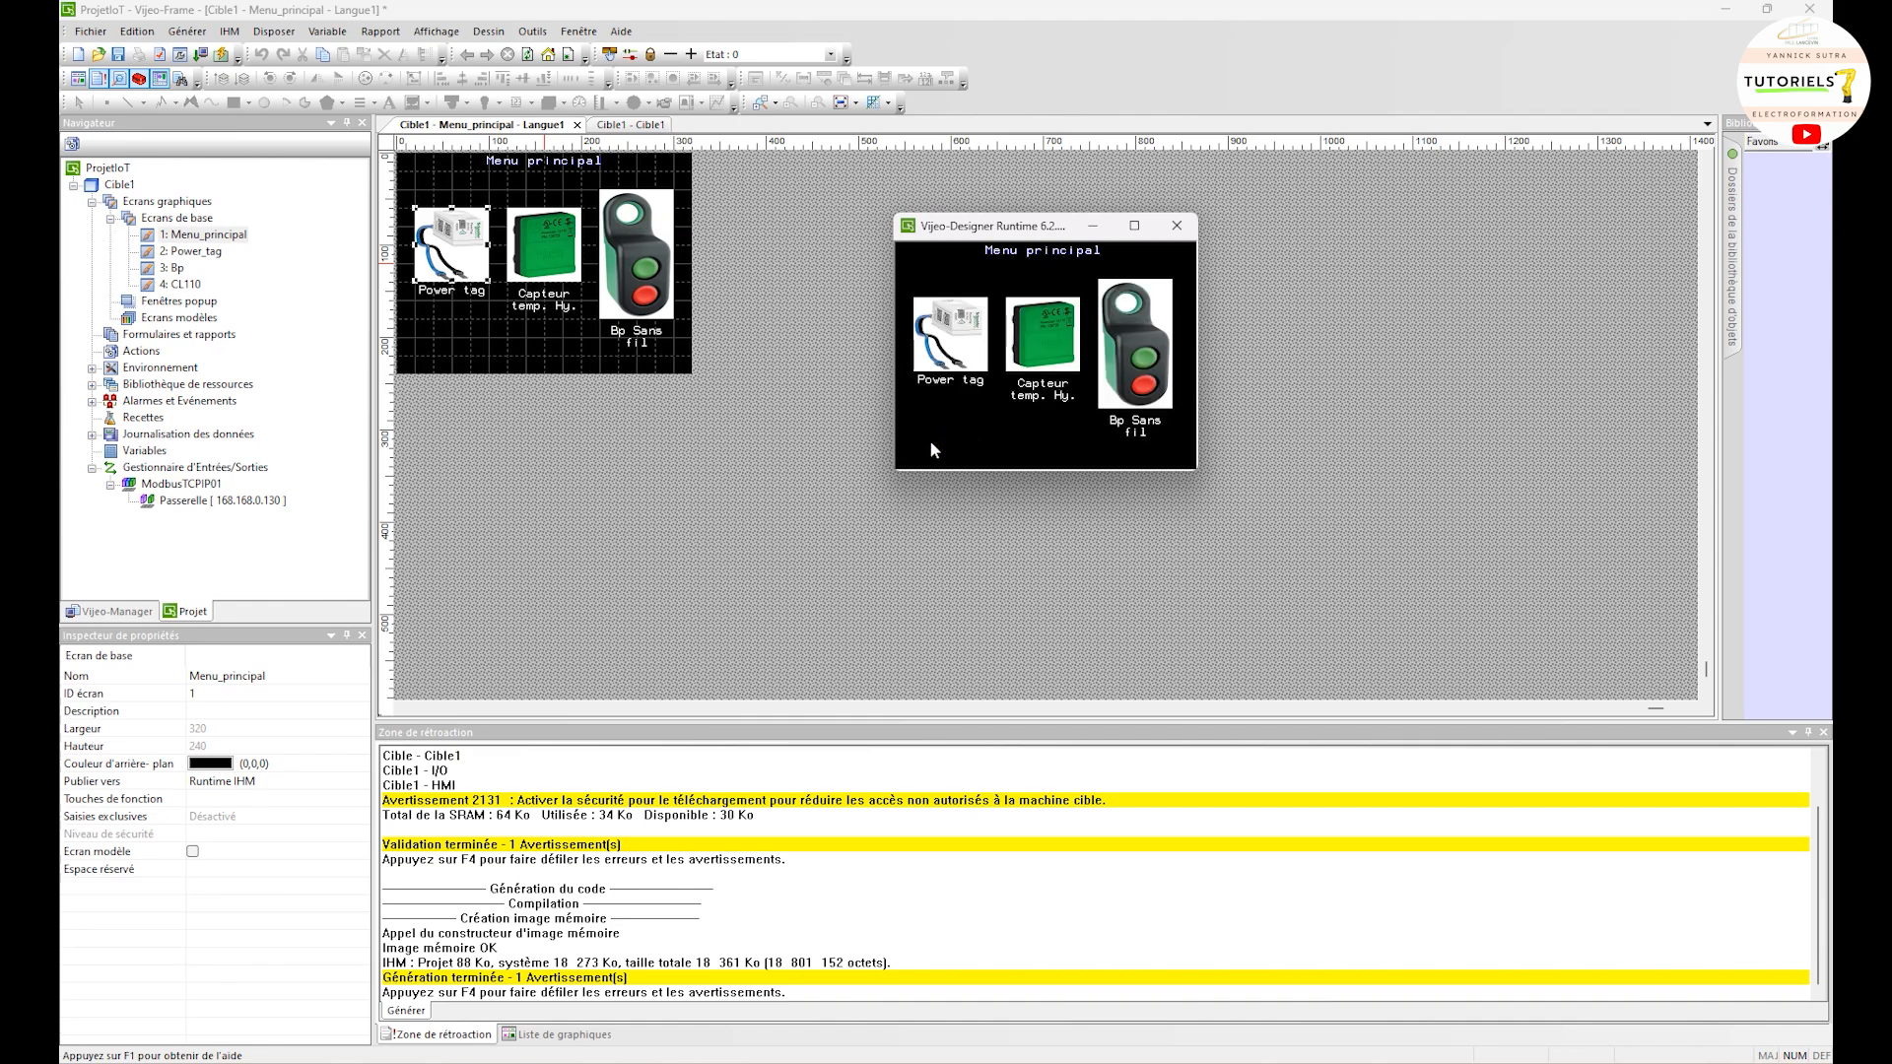